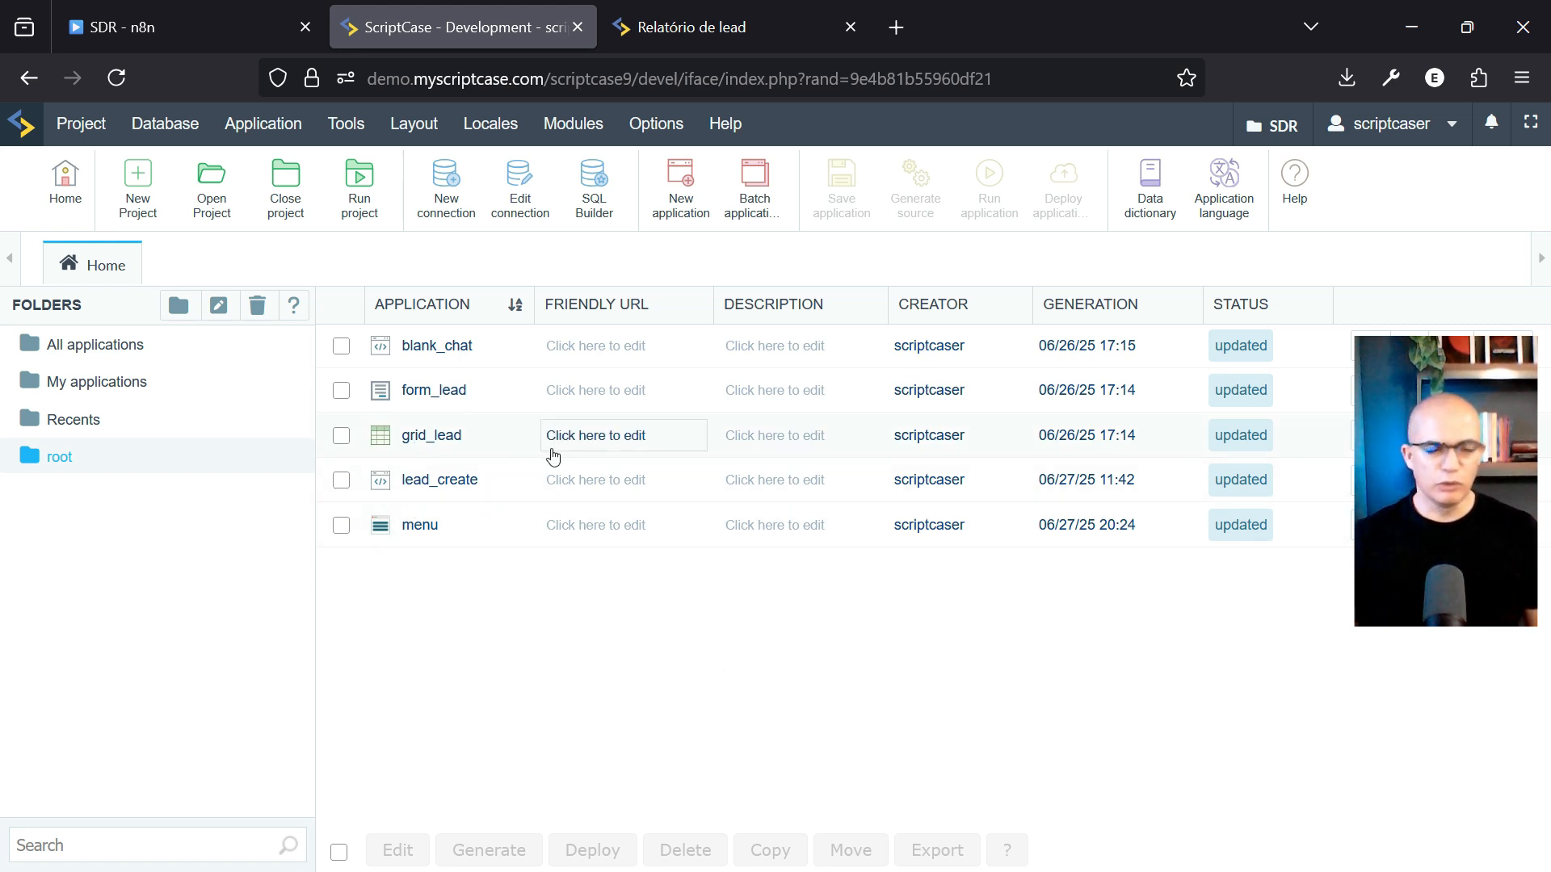
Run the menu app, check its onLoad n8n chat script, and return to the running app
click(420, 527)
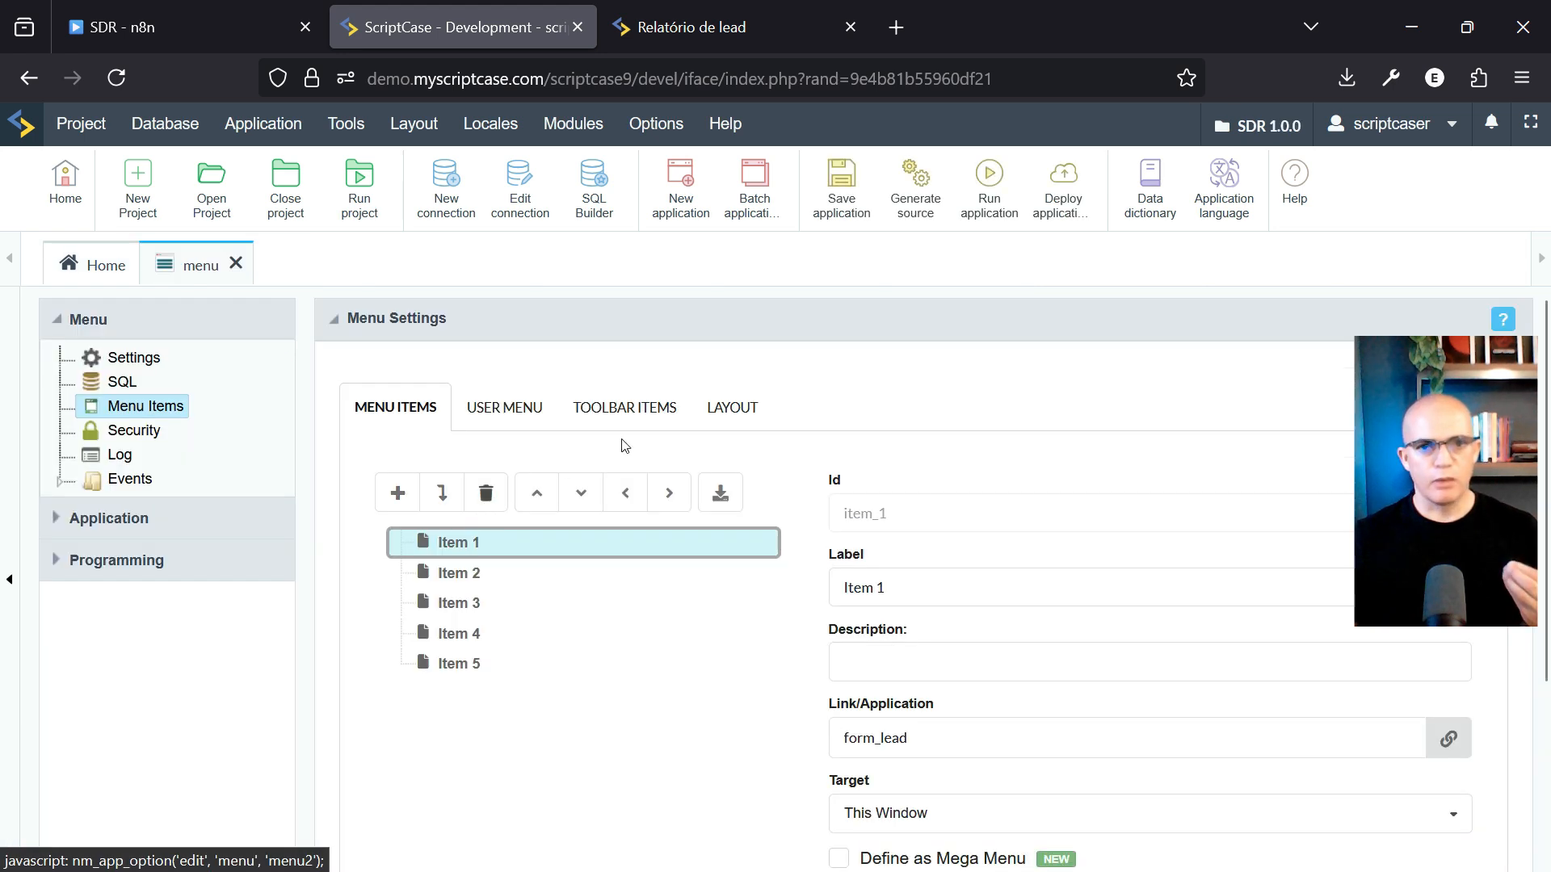
click(999, 196)
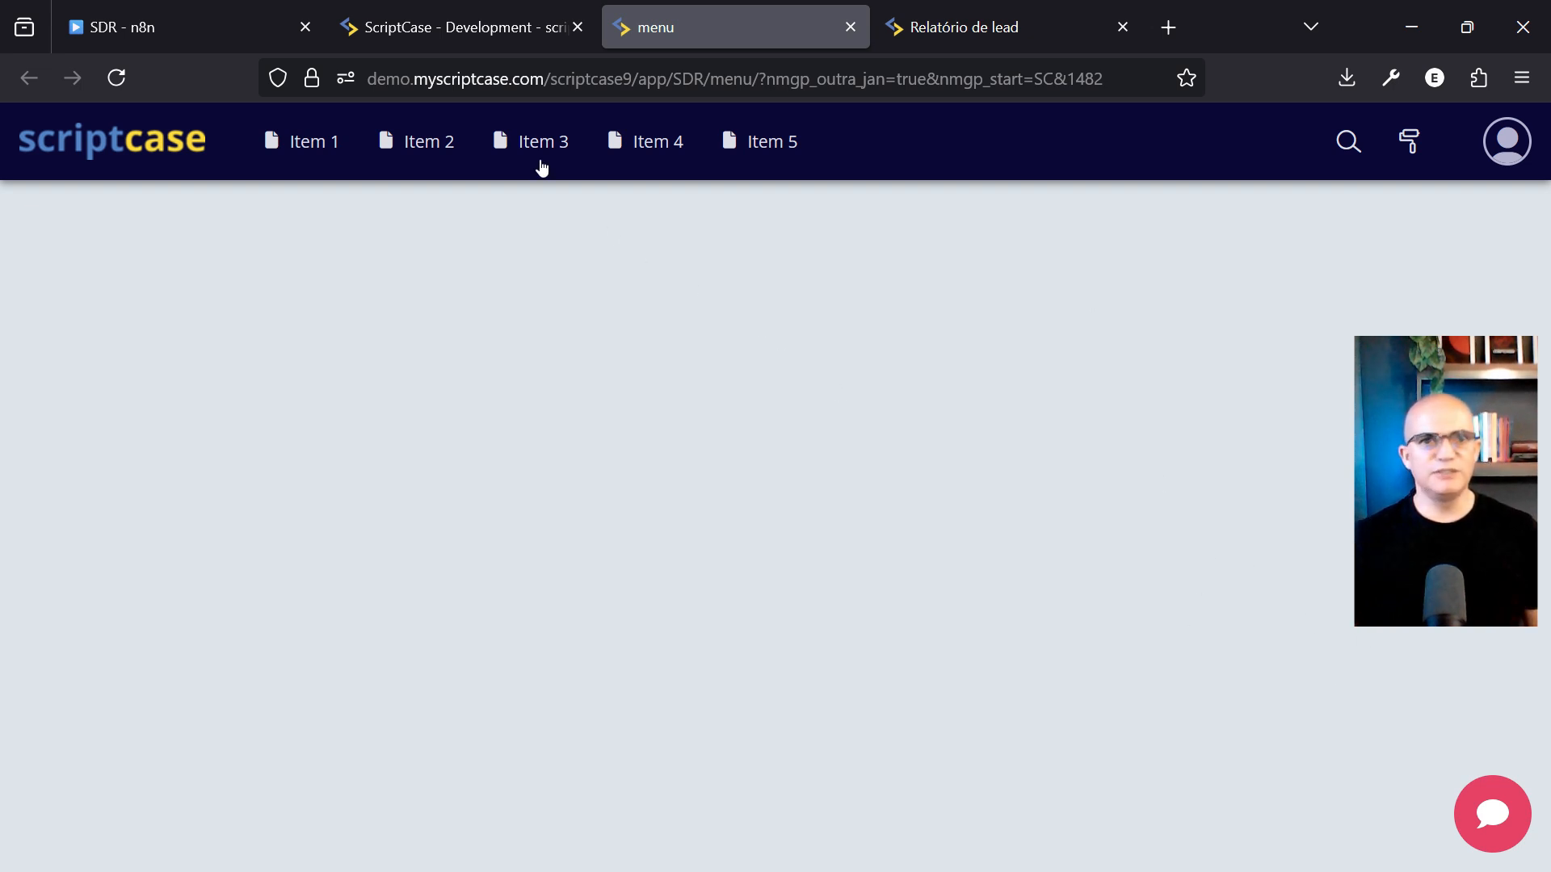
click(433, 24)
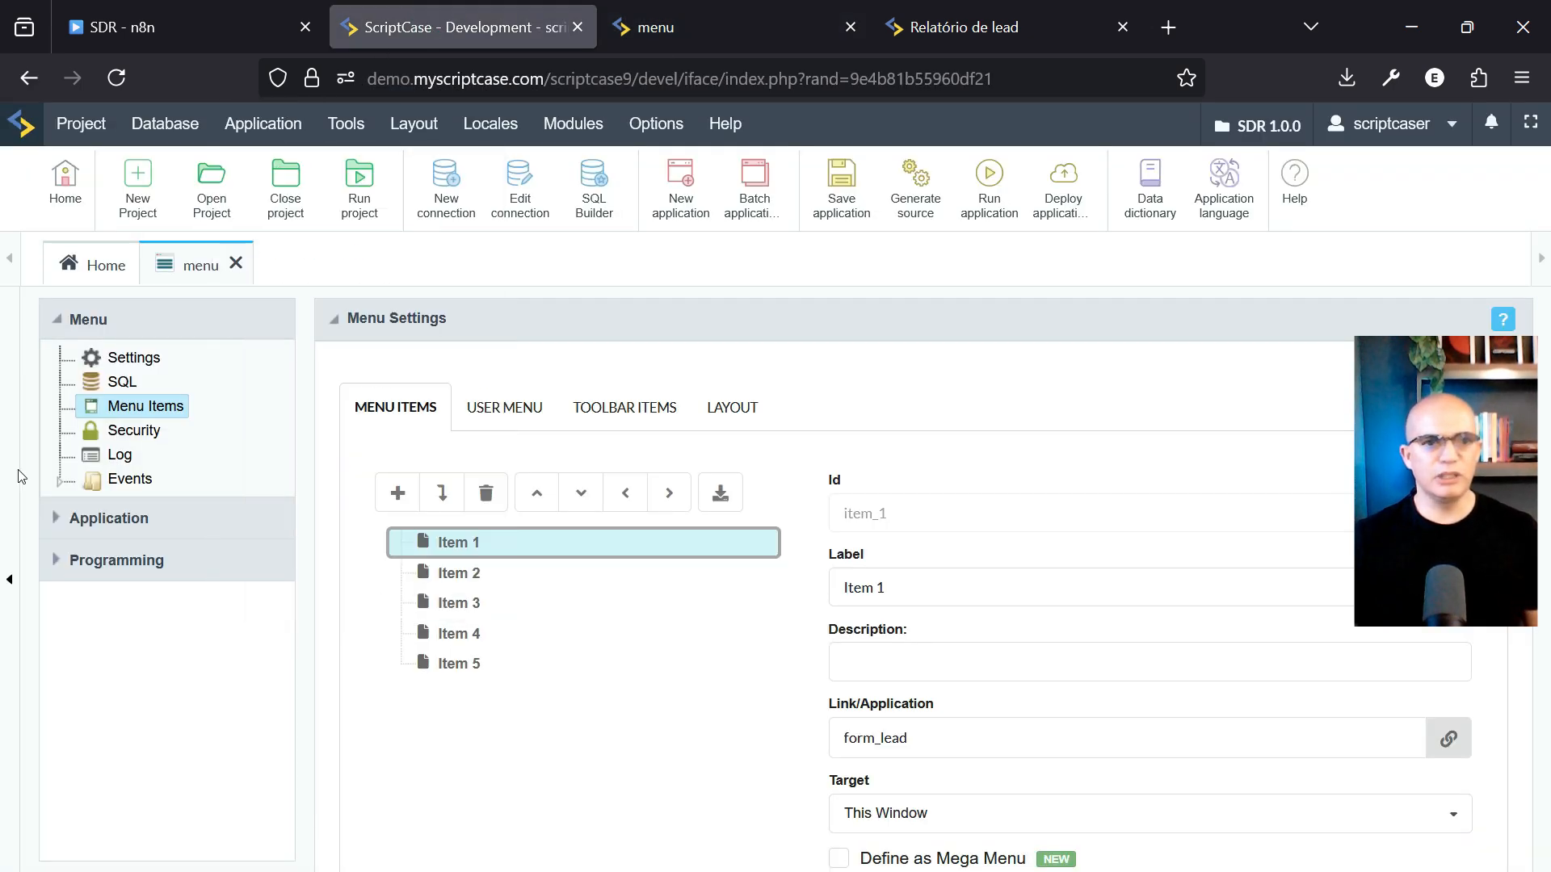
click(60, 483)
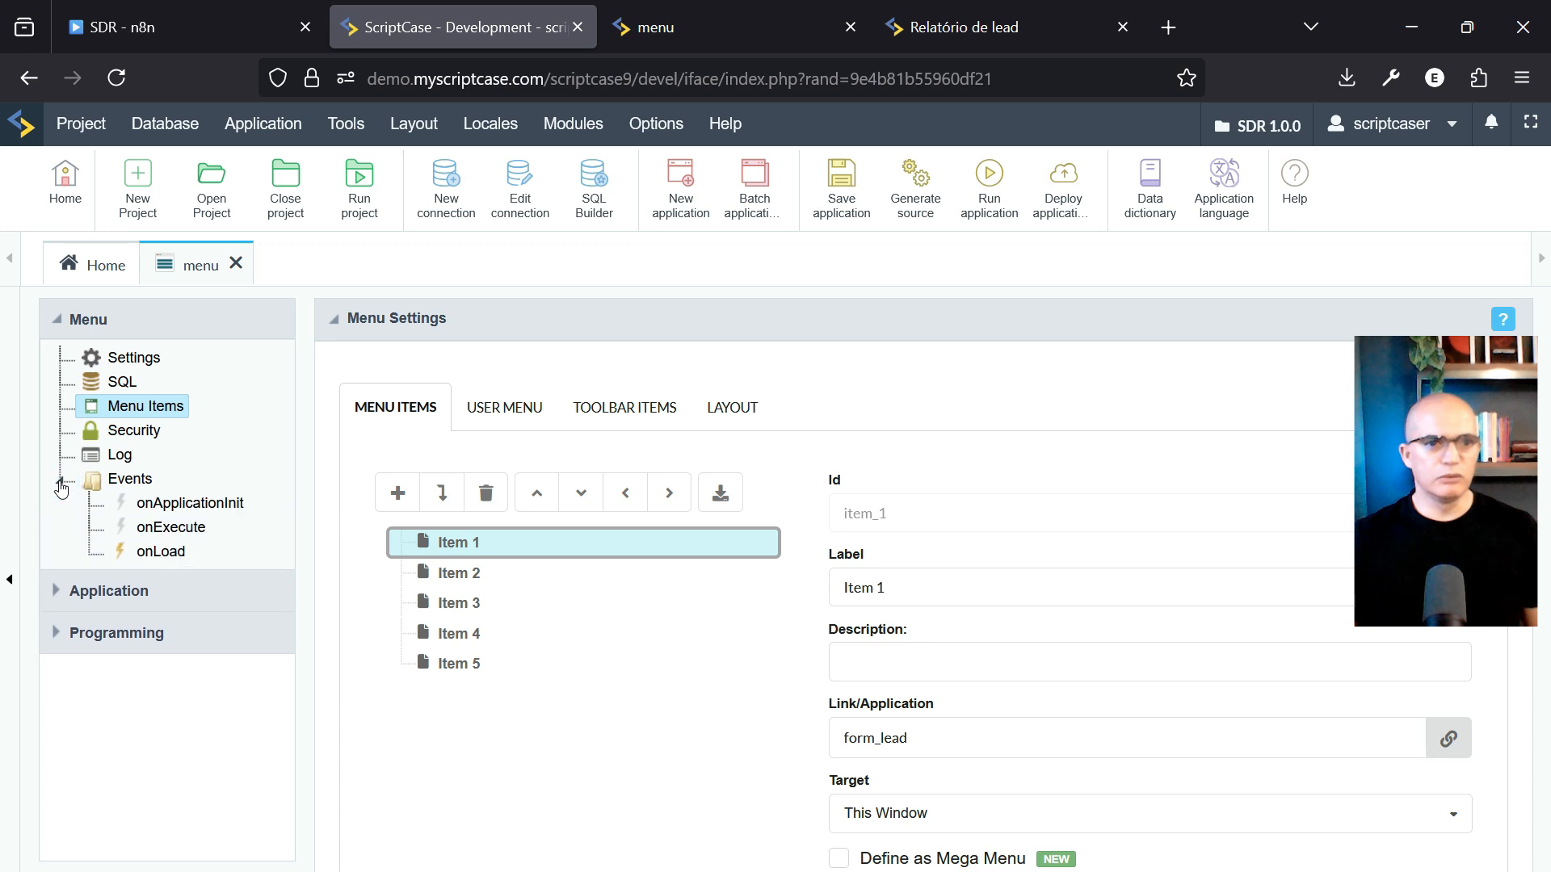
click(169, 552)
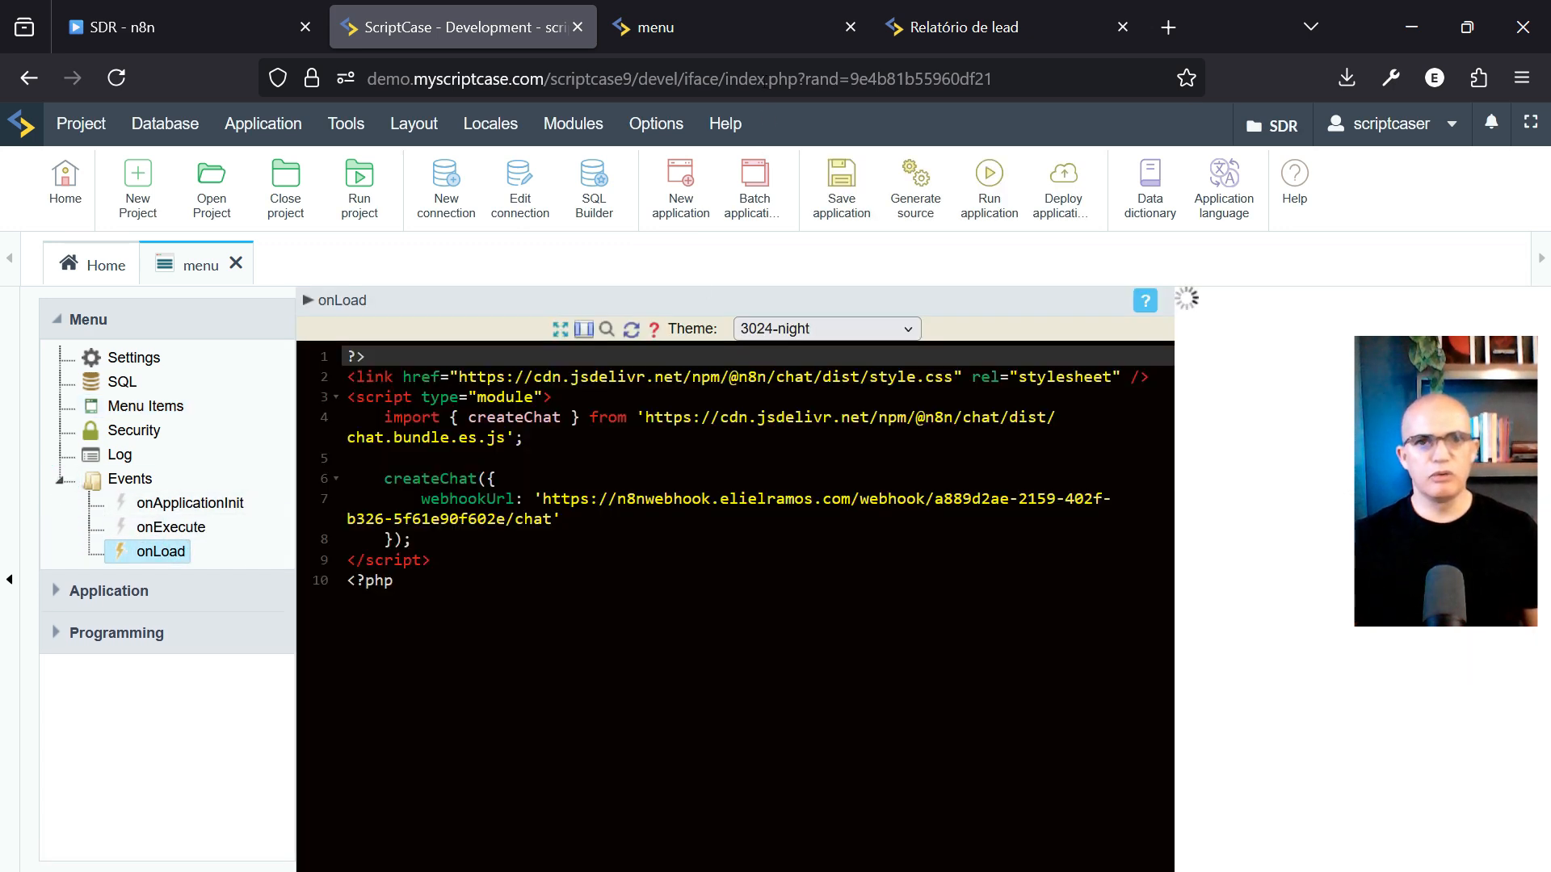
click(734, 20)
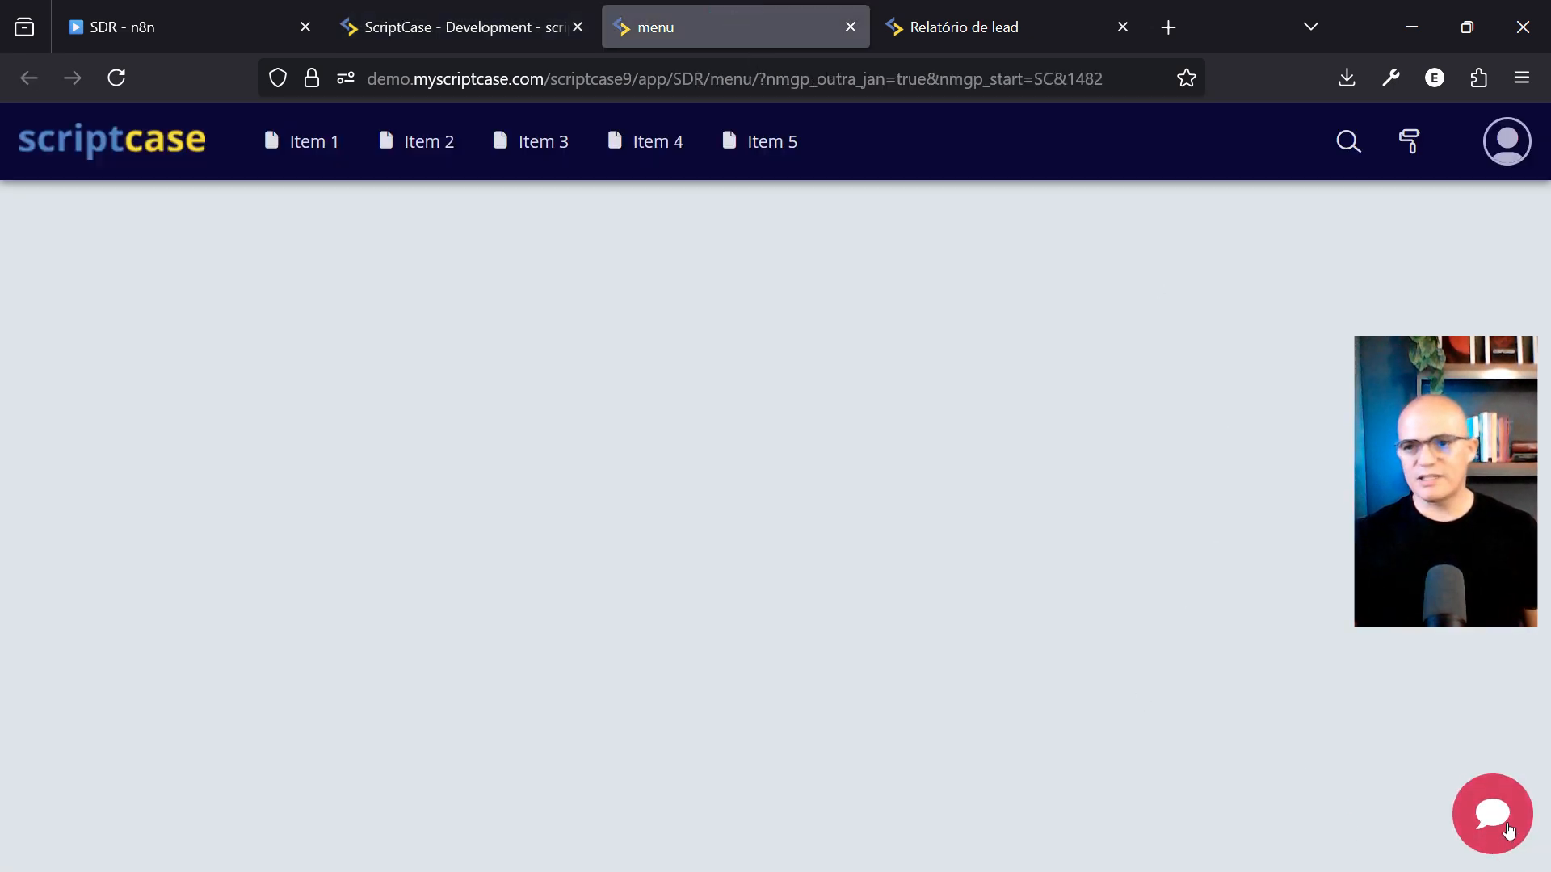
Open the chat widget, greet the assistant with 'oi', and send the lead's full name
click(1496, 814)
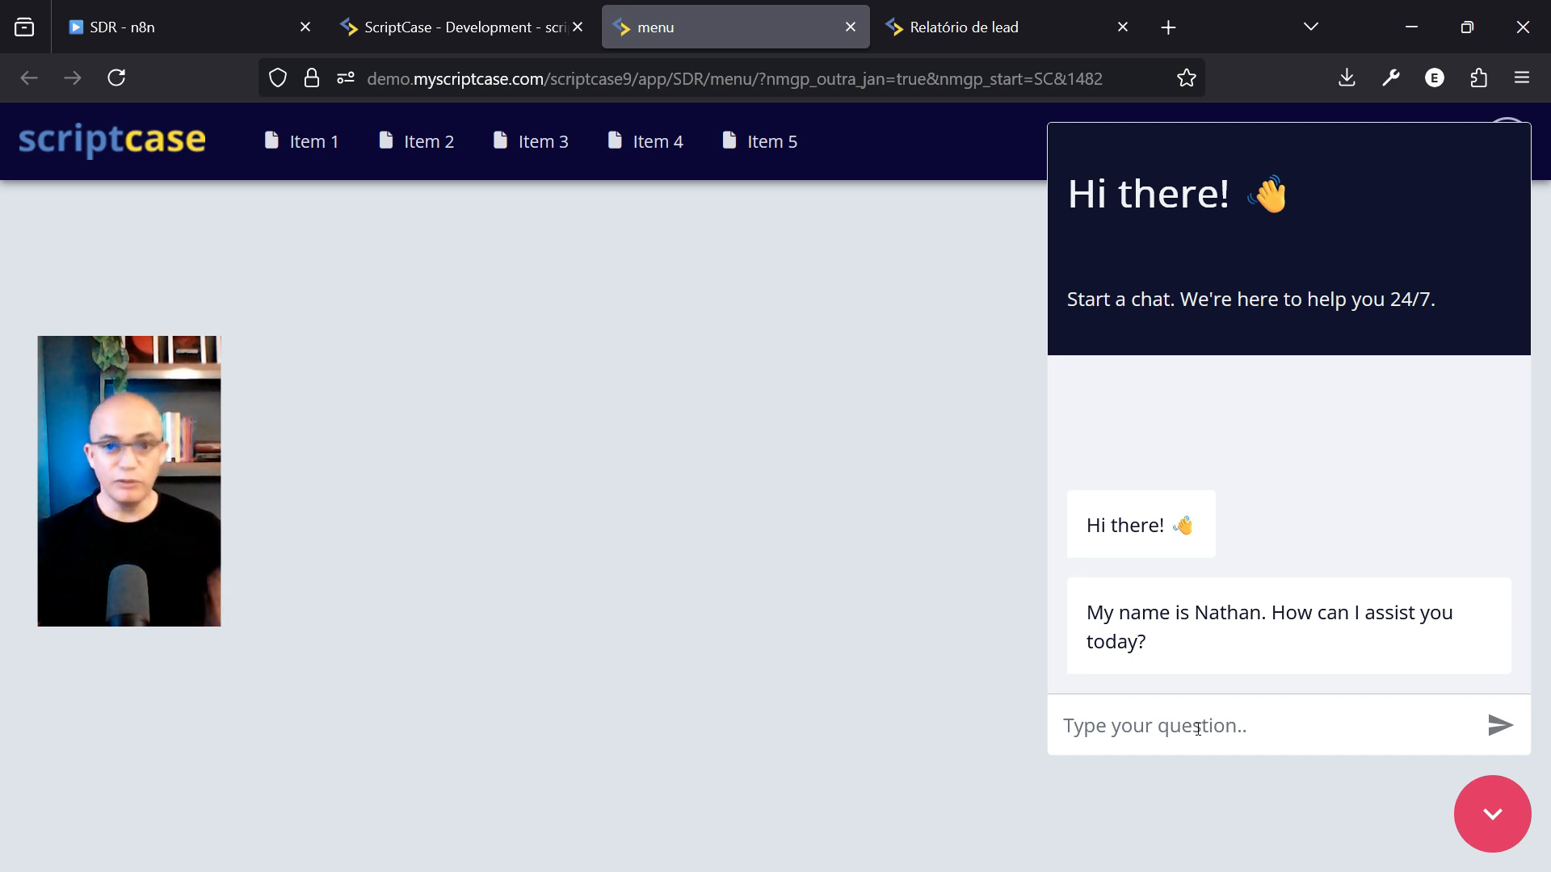
click(1194, 726)
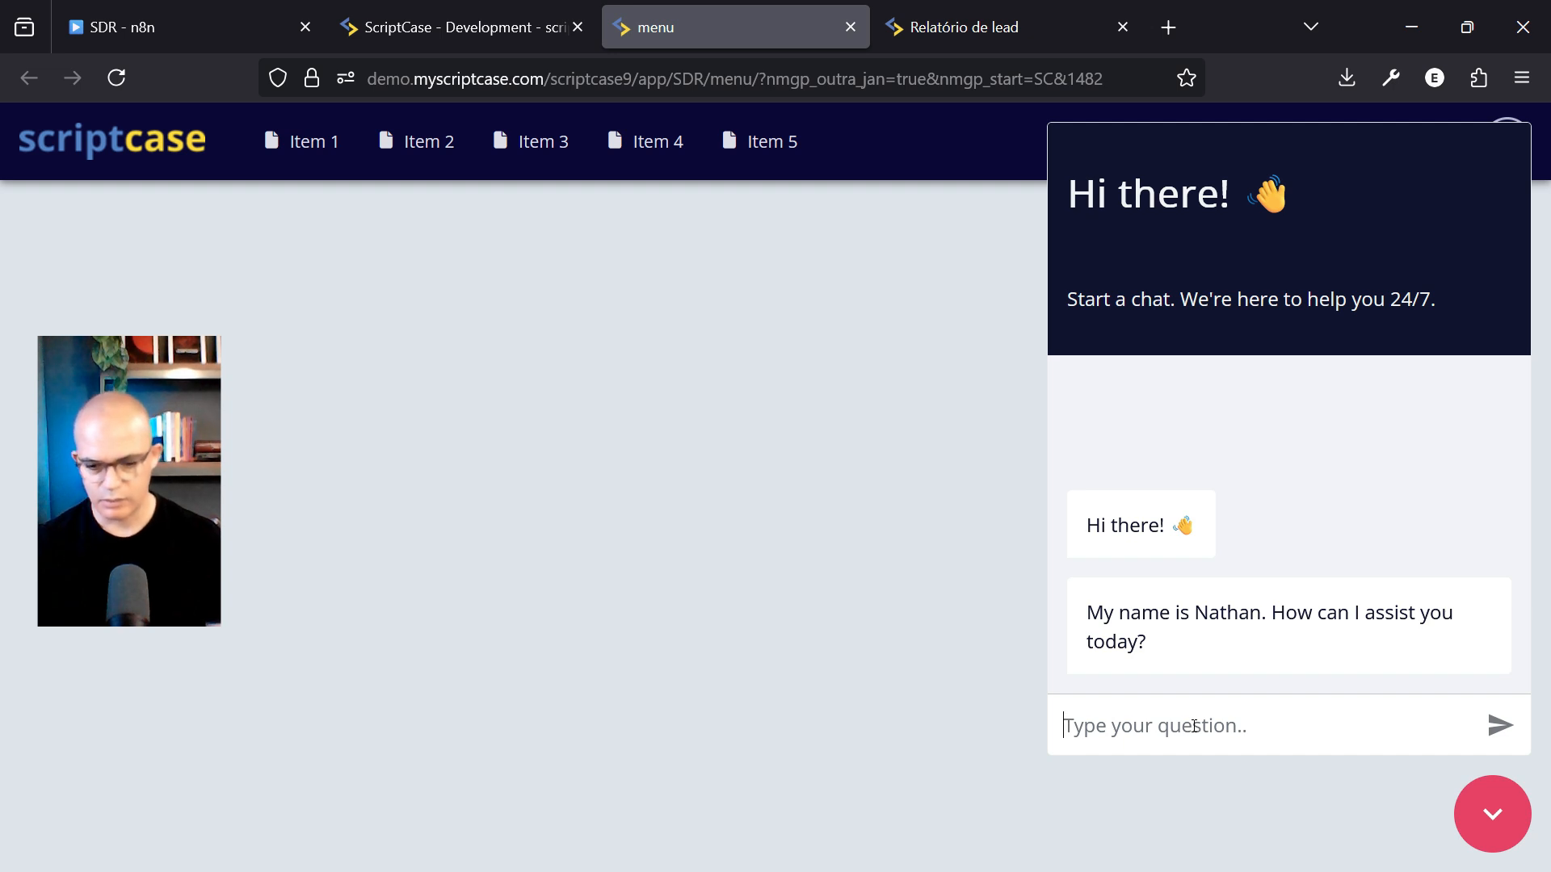
text(oi)
key(Return)
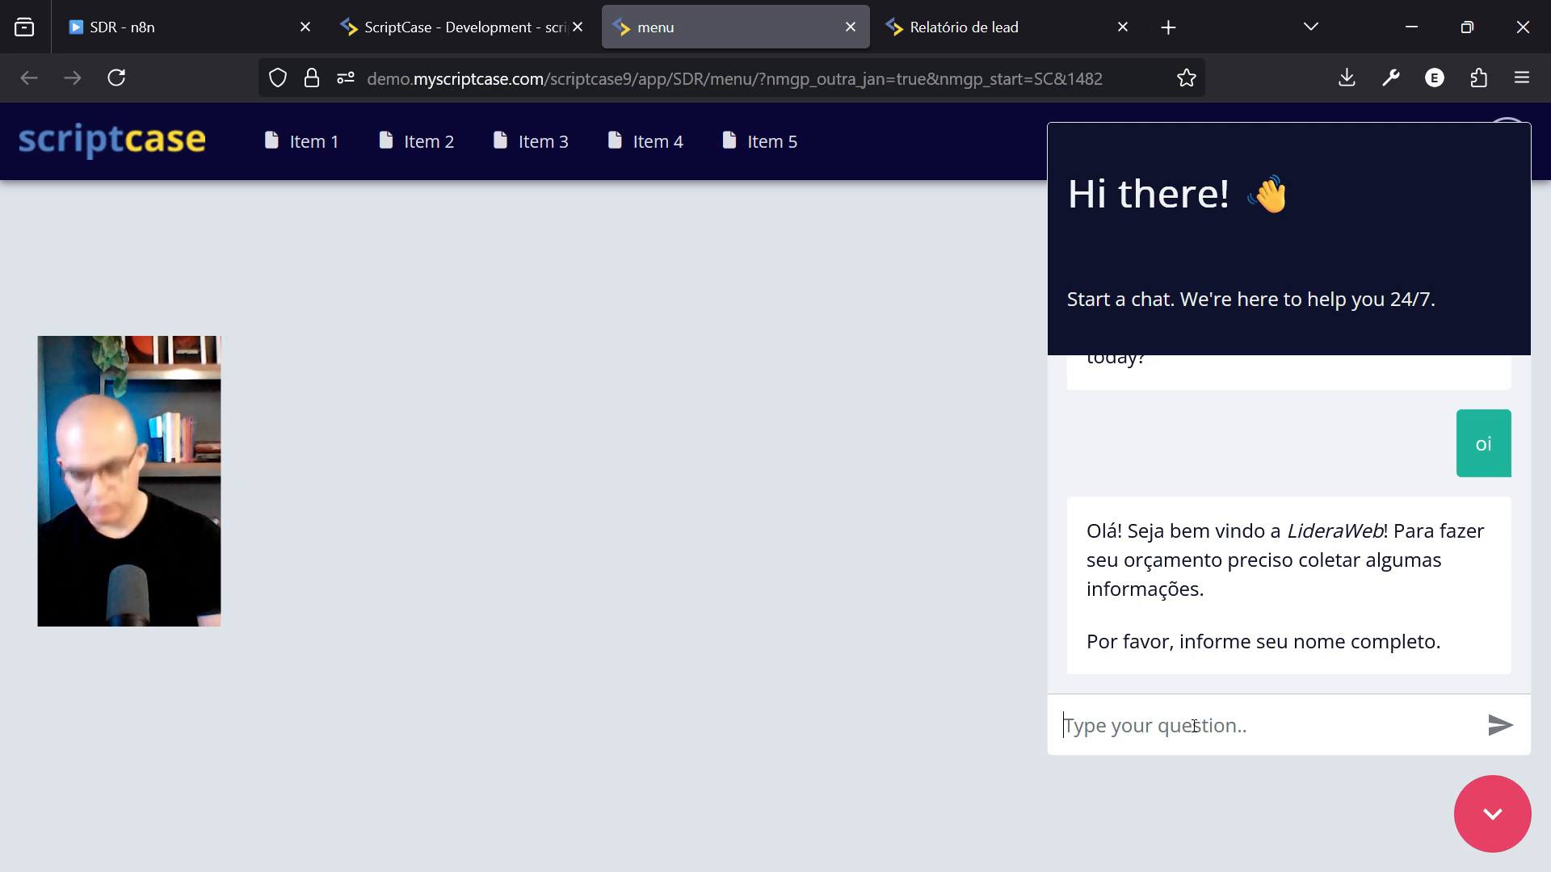
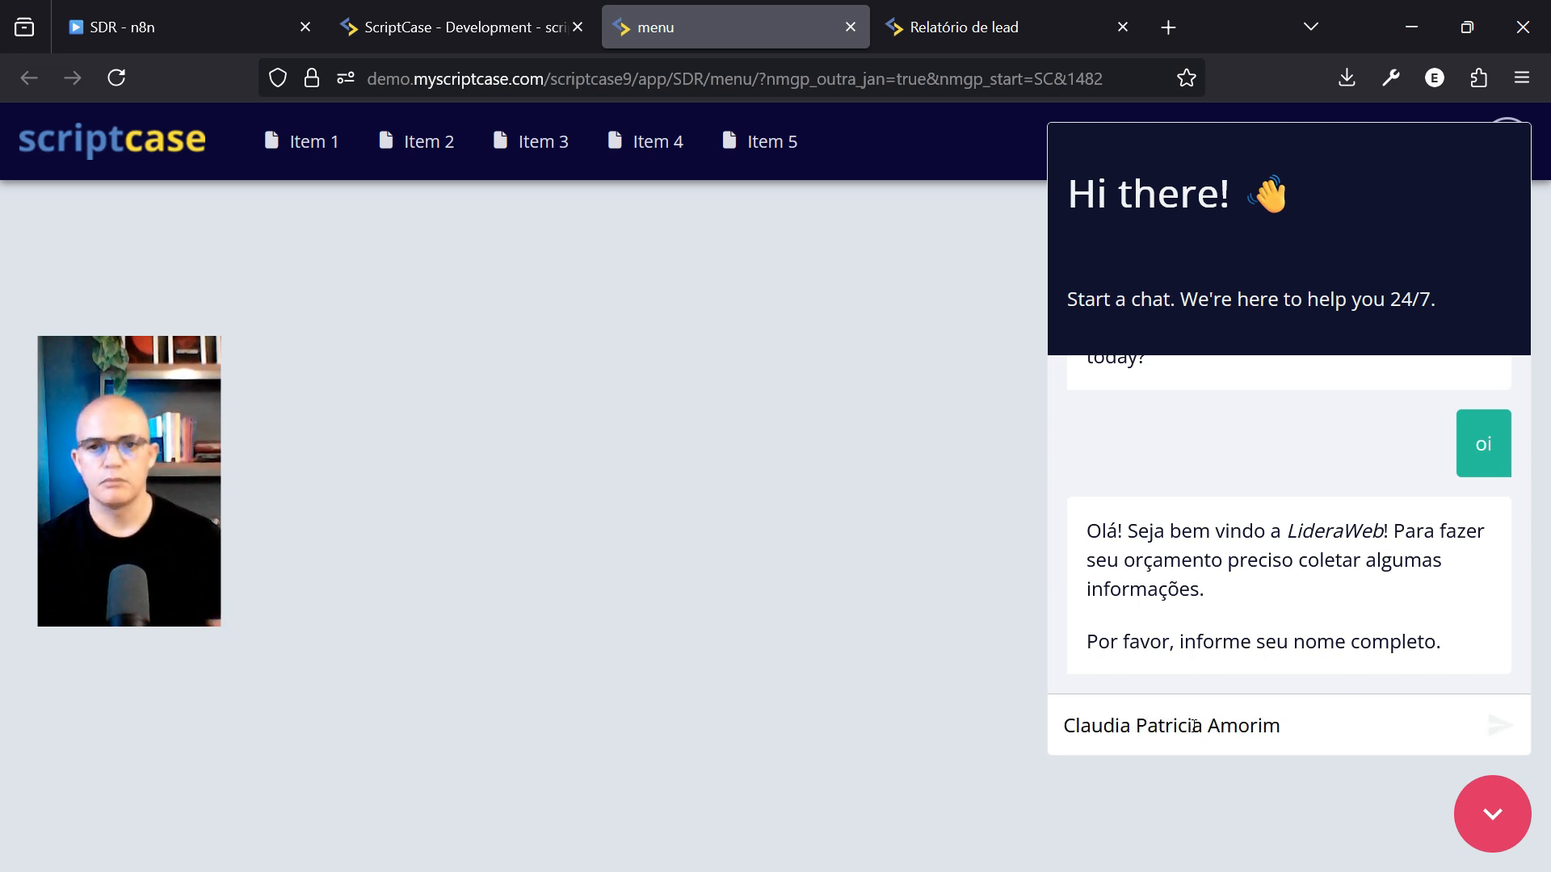
key(Return)
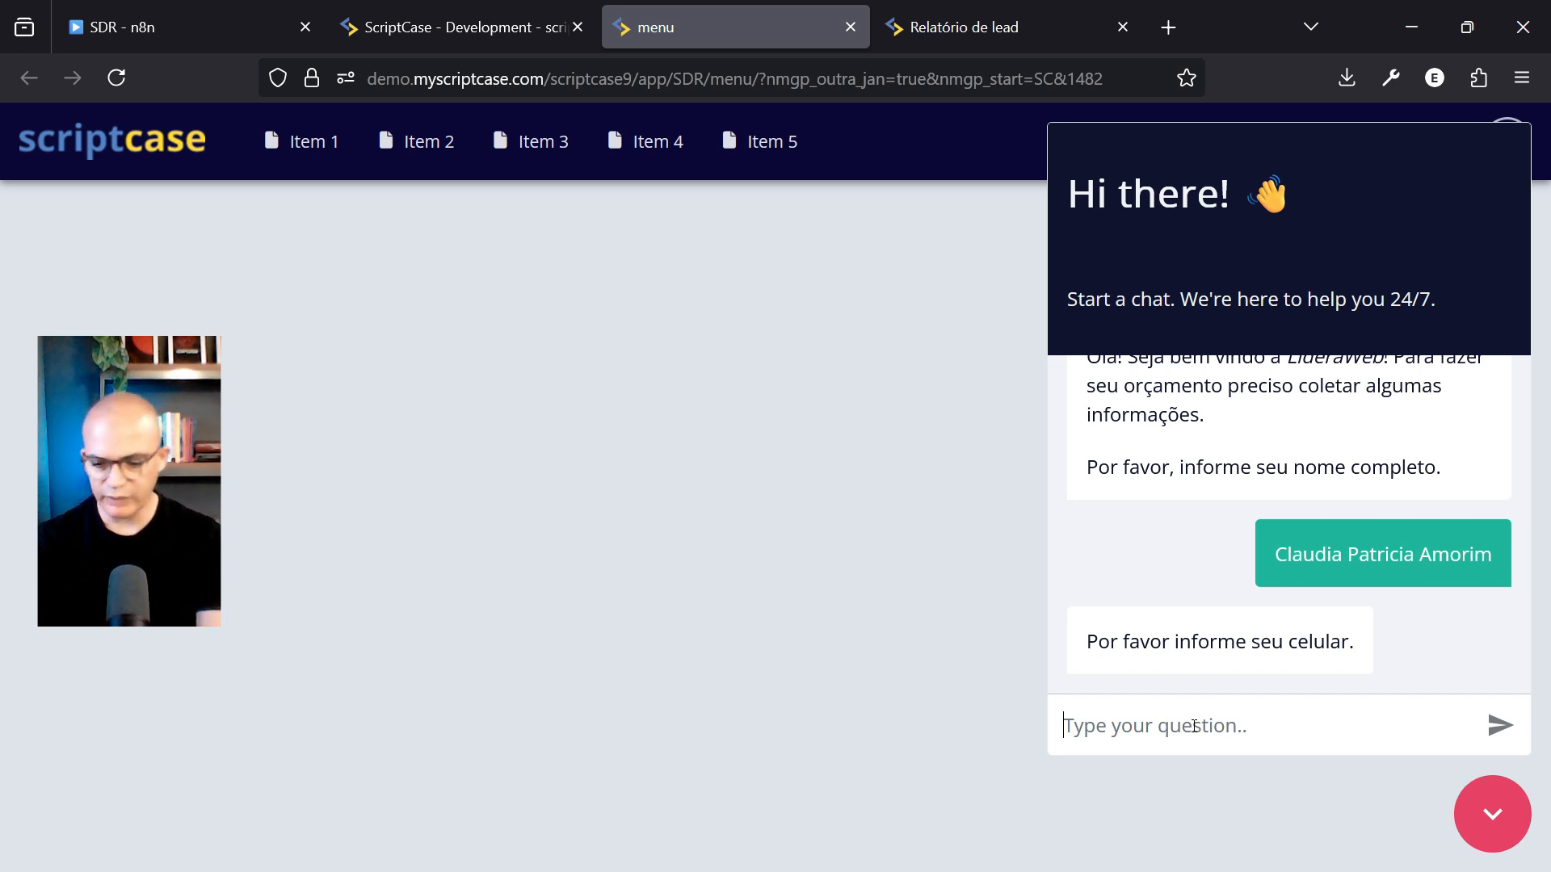
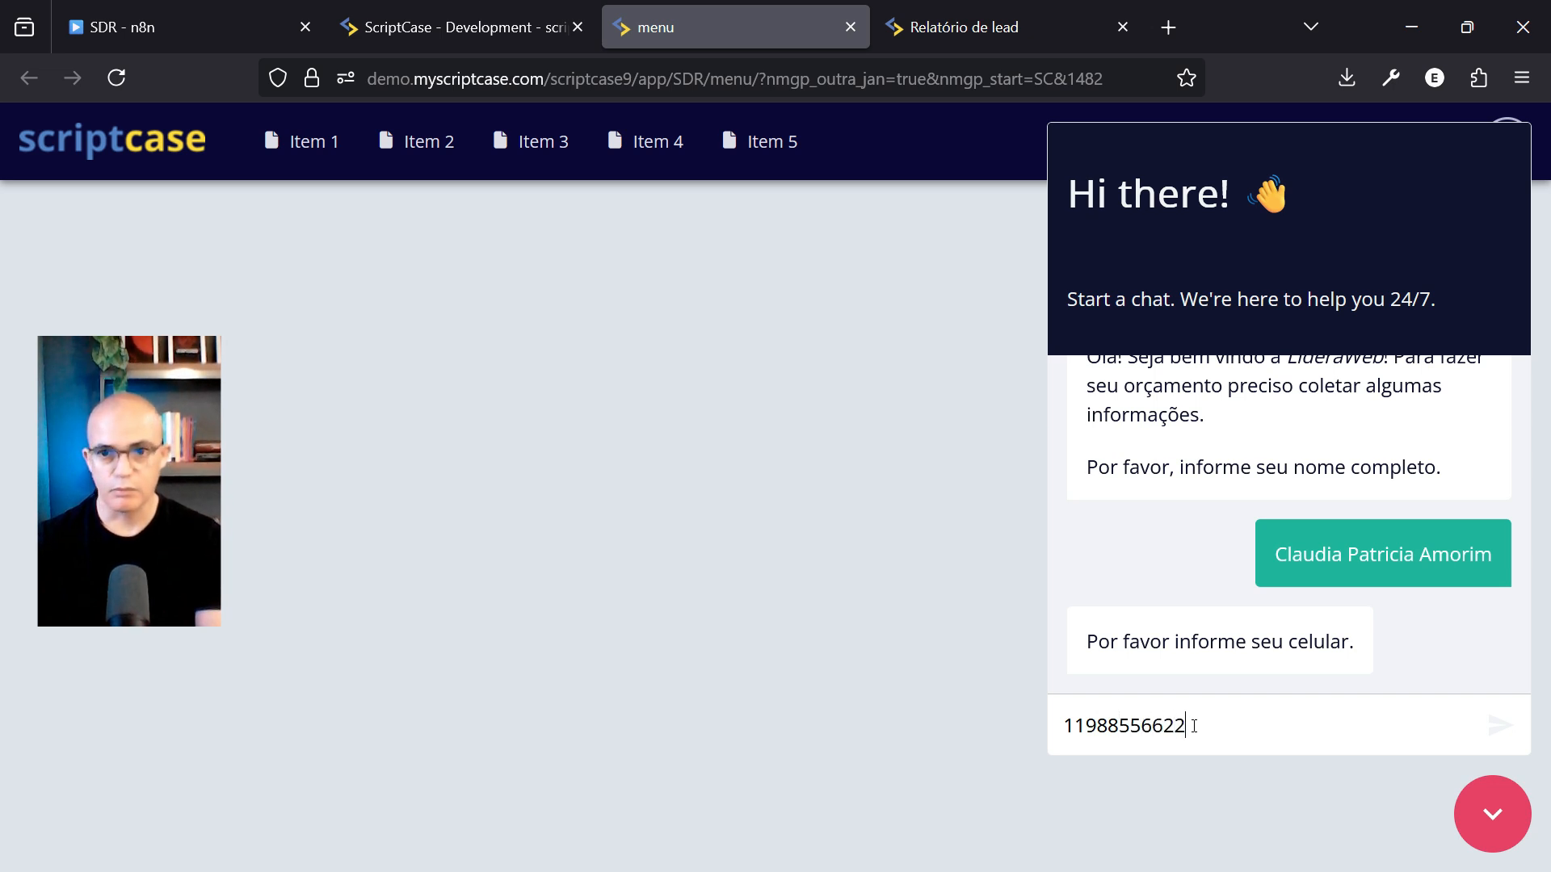
Send the lead's mobile number and pasted CPF in the chat, then bring up the Relatório de lead report
key(Return)
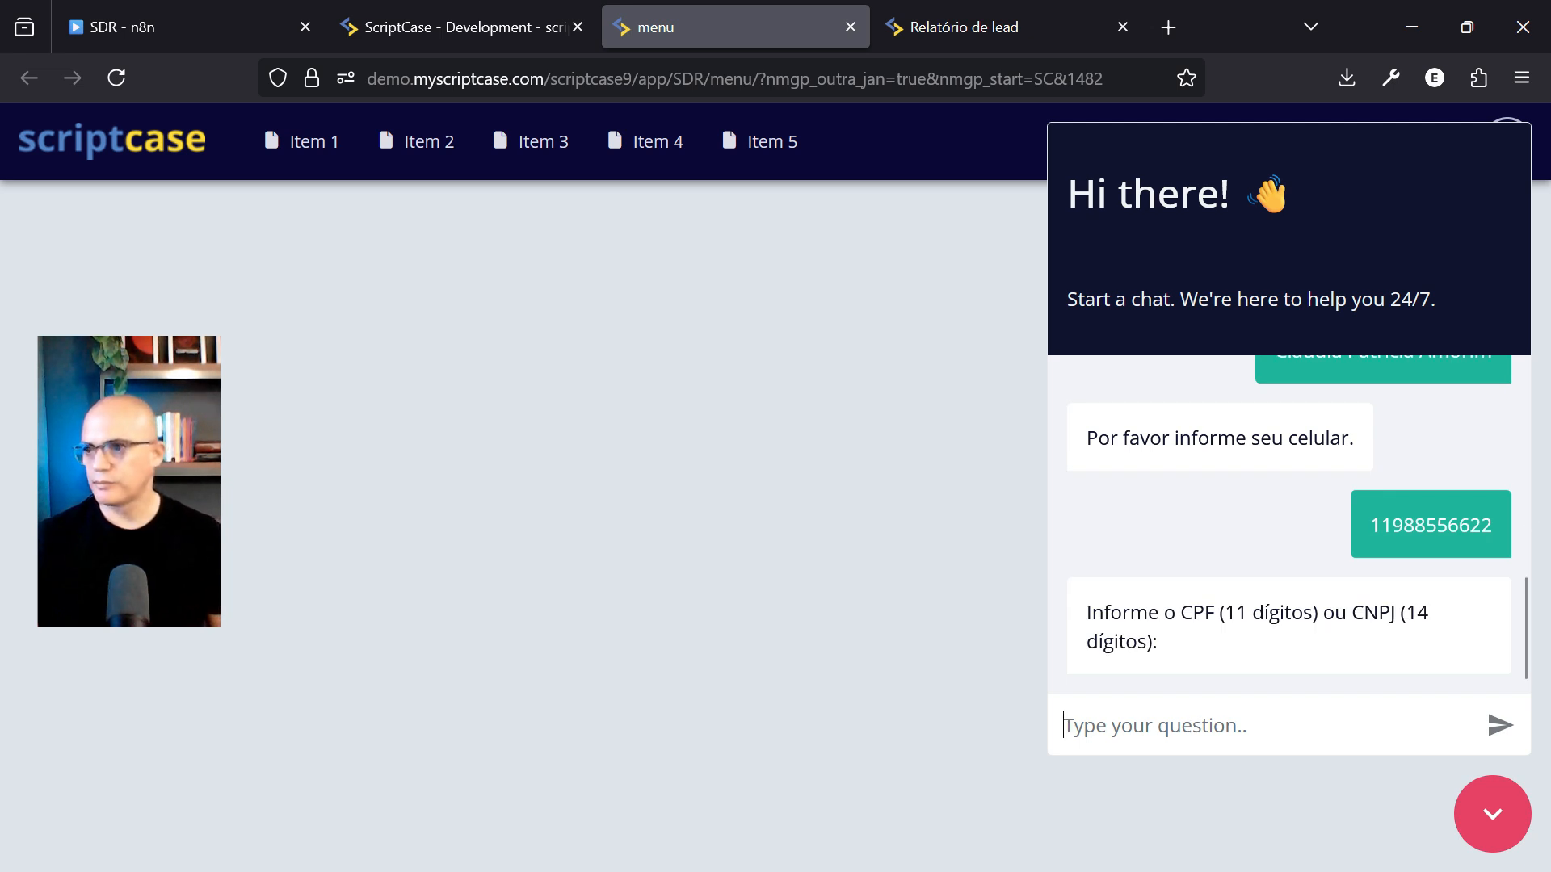
key(alt+Tab)
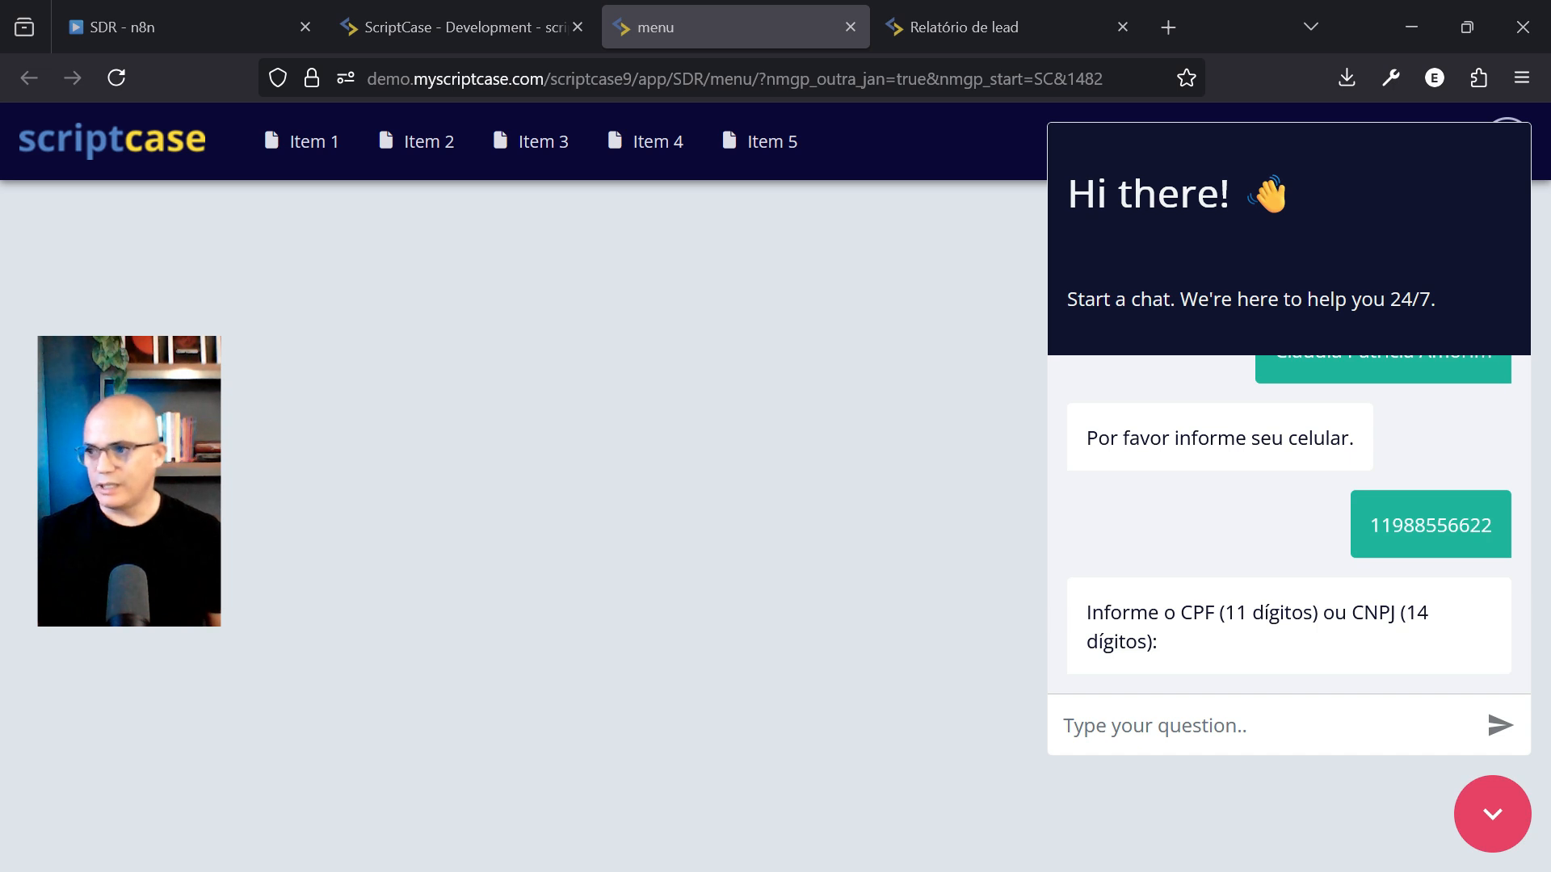
click(1192, 722)
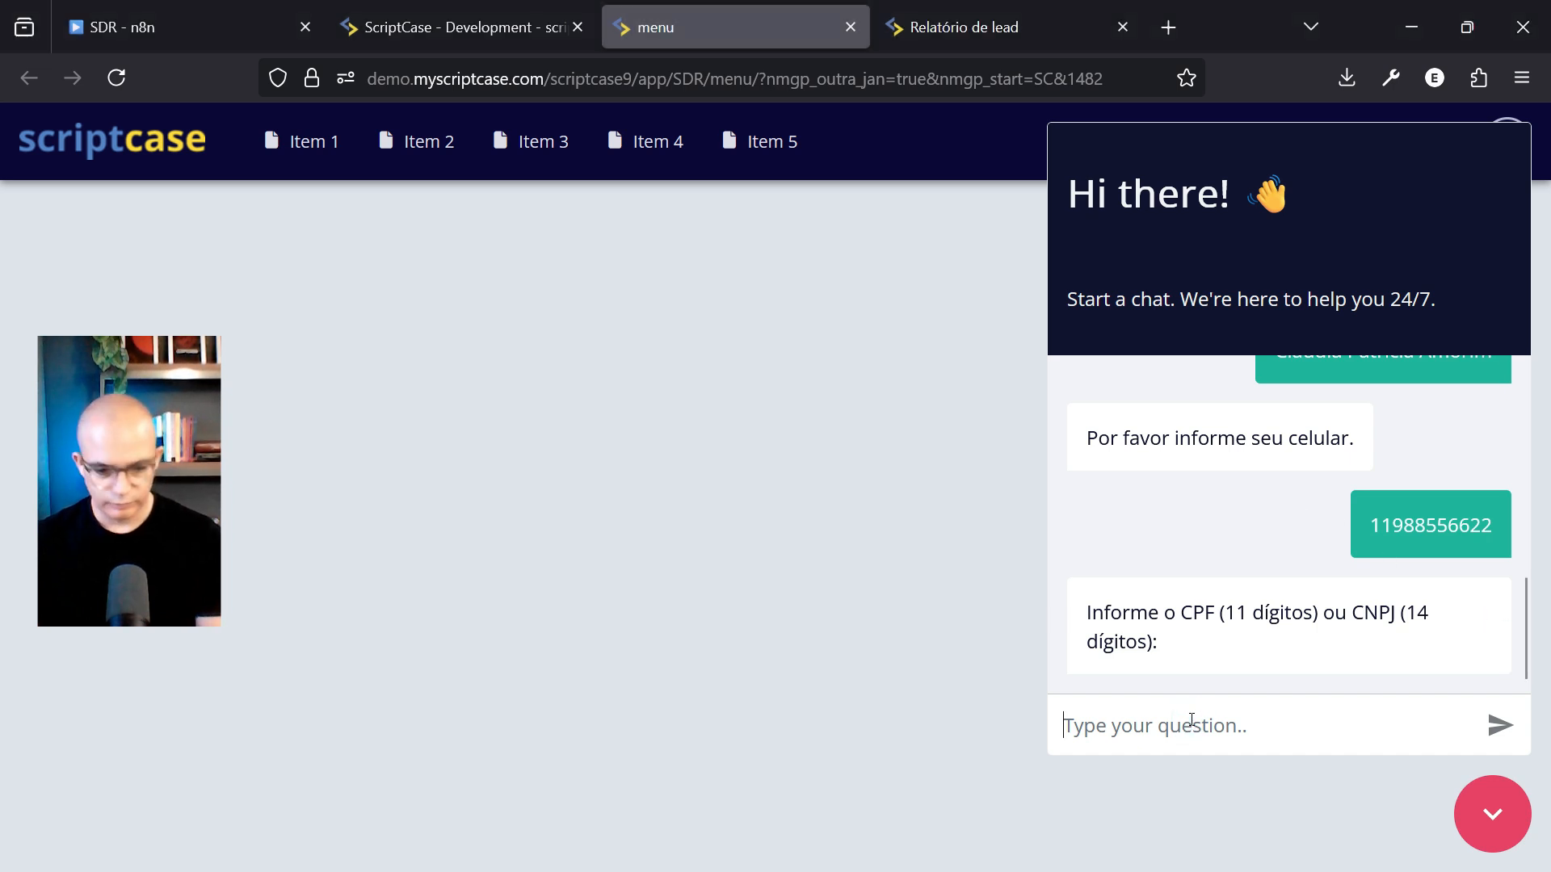
key(ctrl+v)
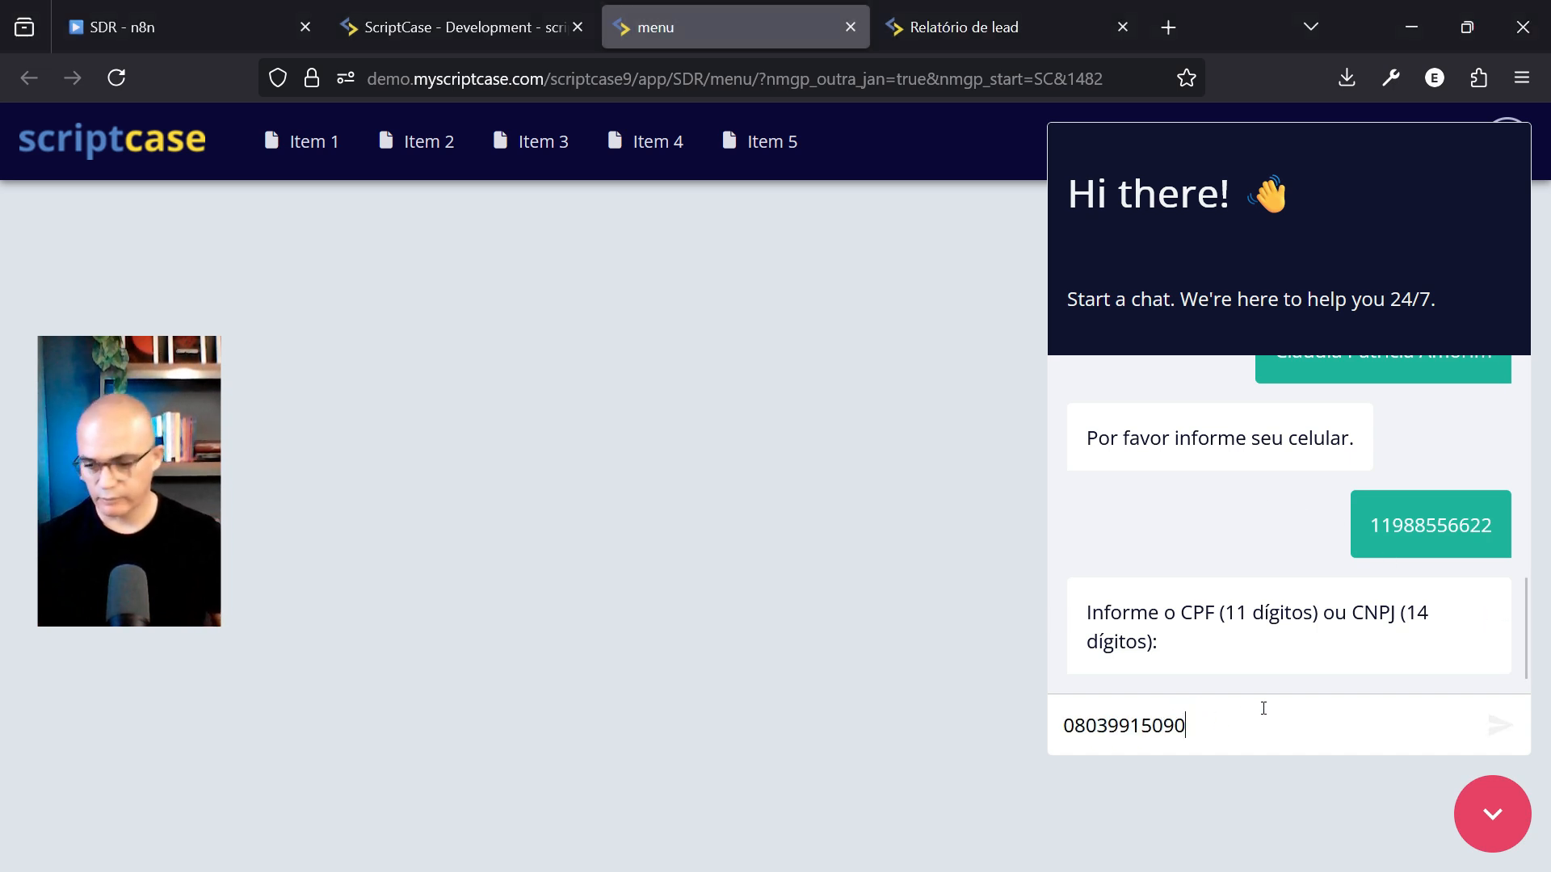
key(Return)
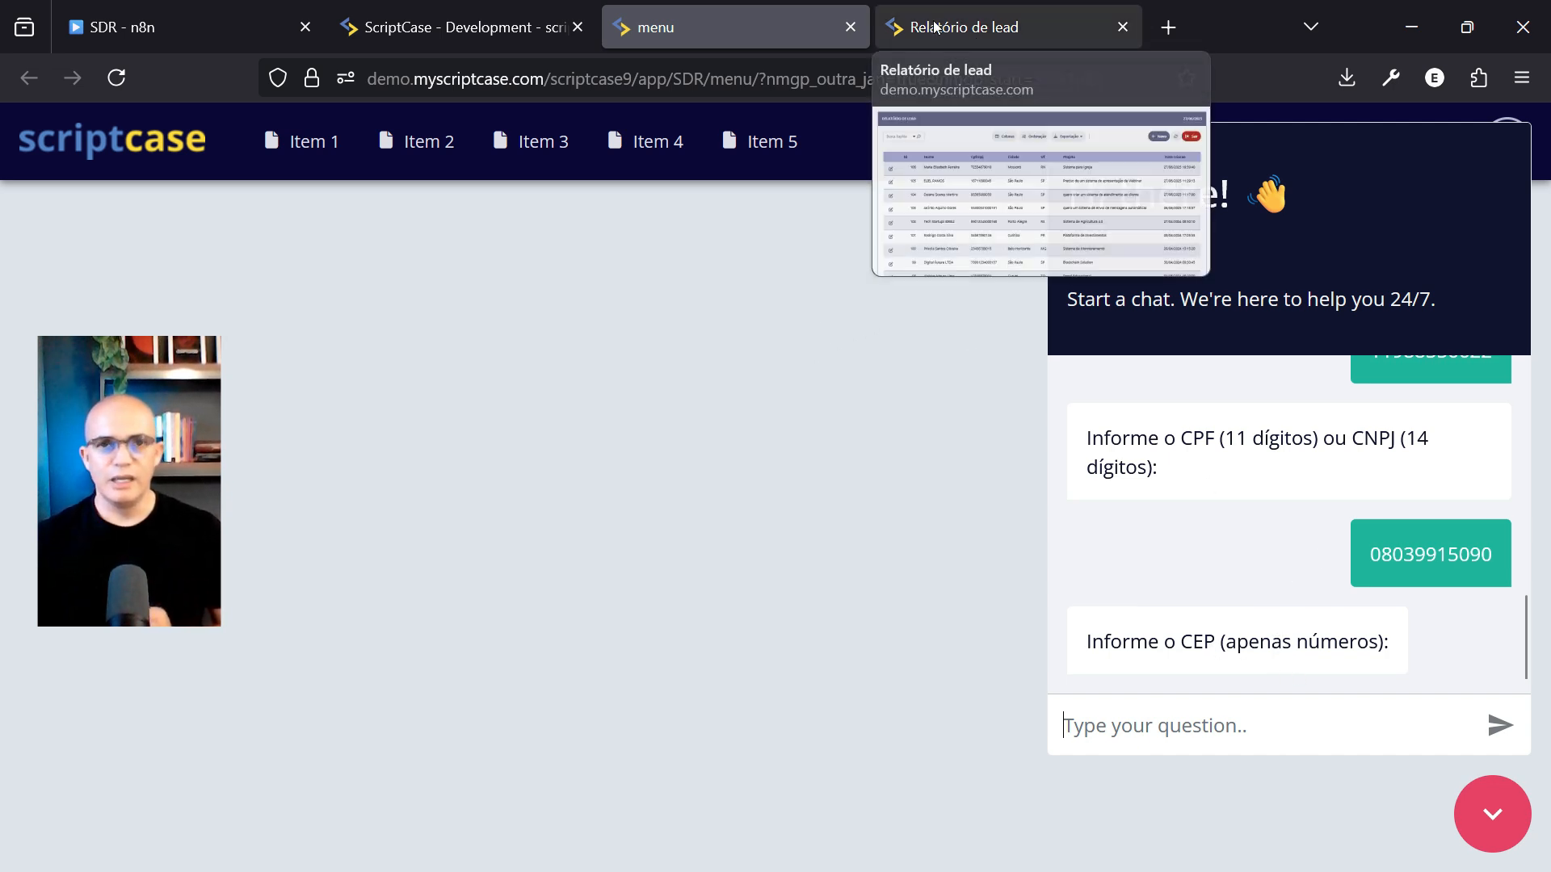
click(903, 26)
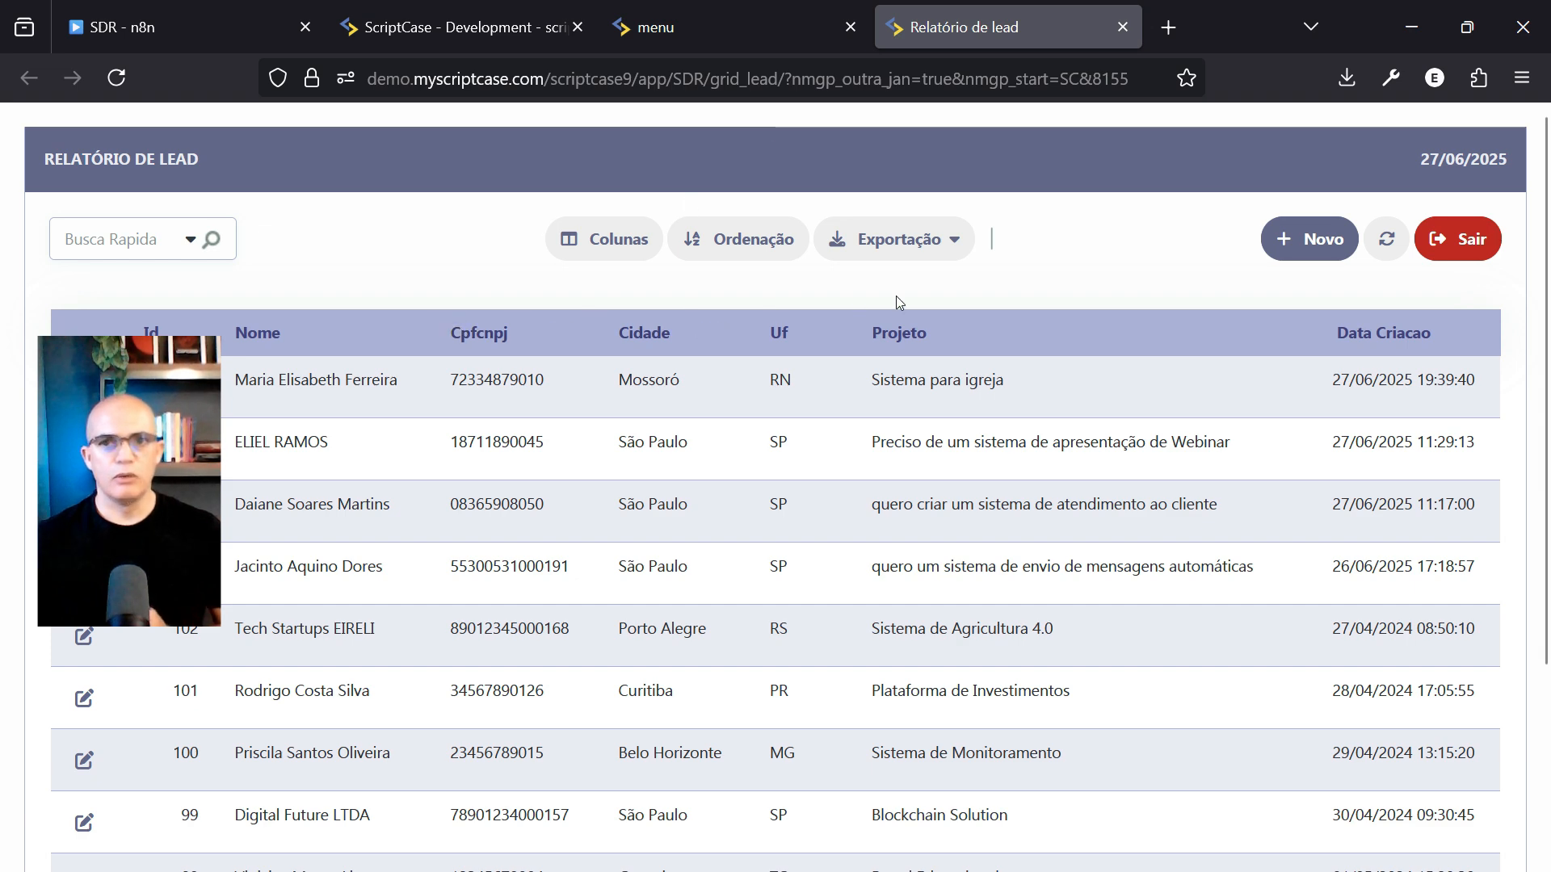
click(1387, 239)
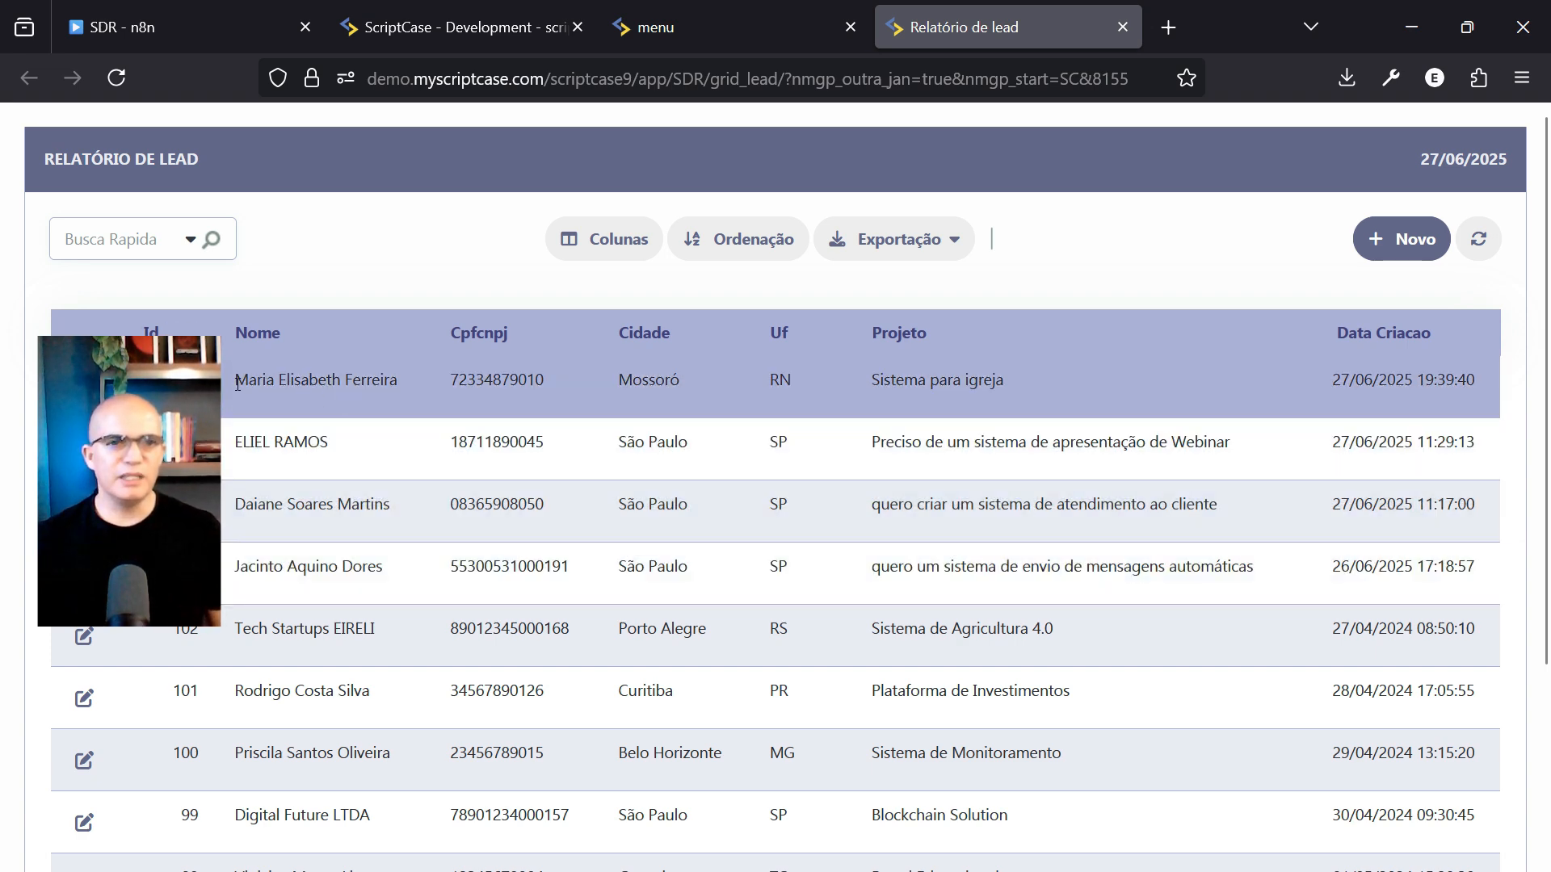
drag(236, 383, 426, 400)
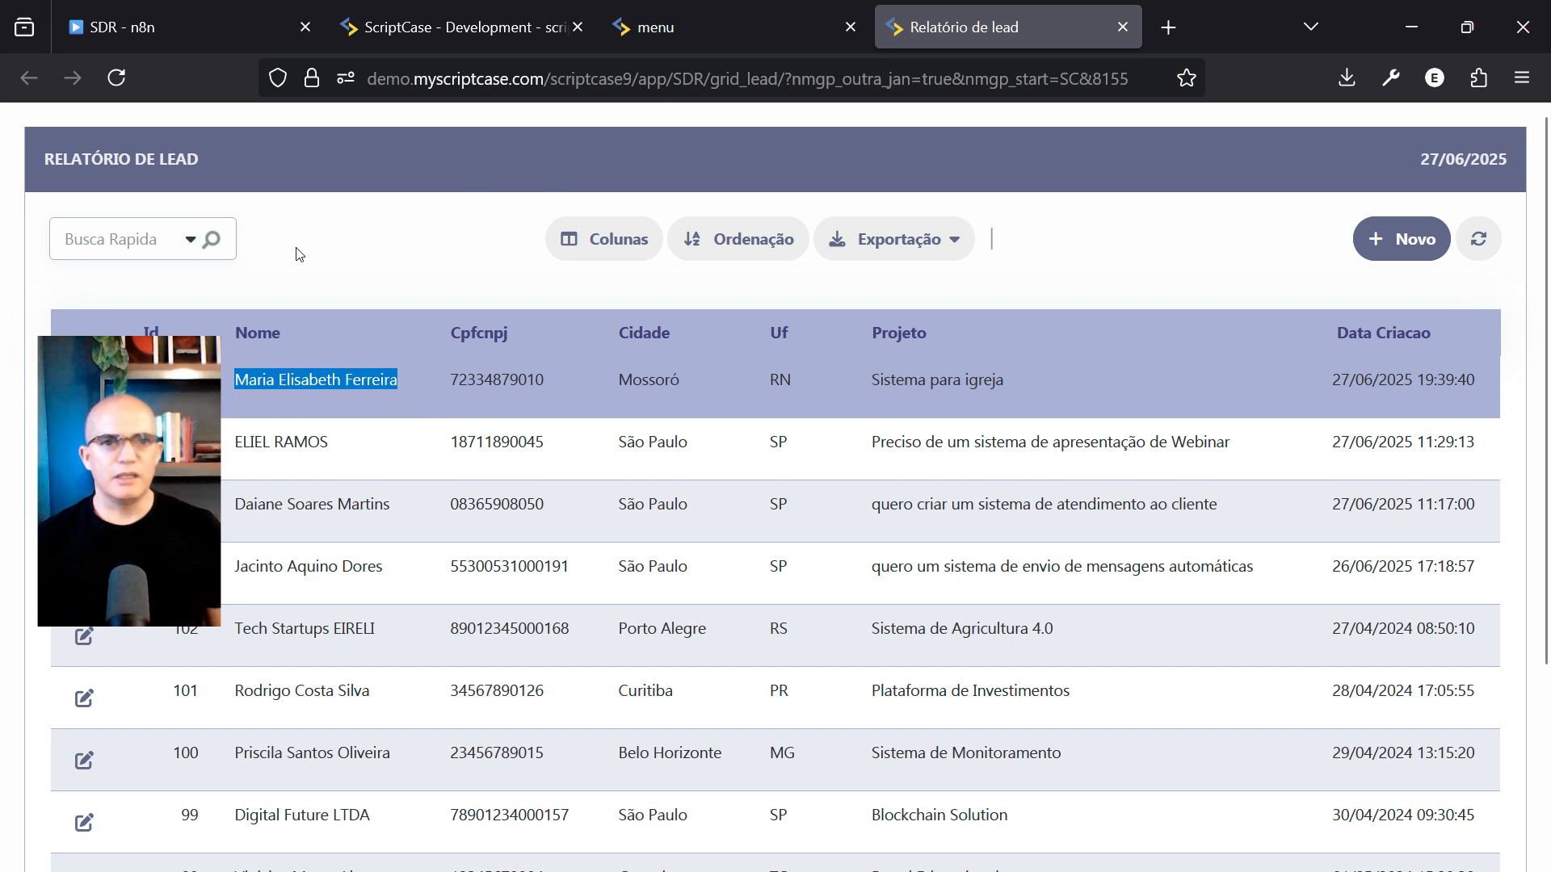
mouse_move(681, 22)
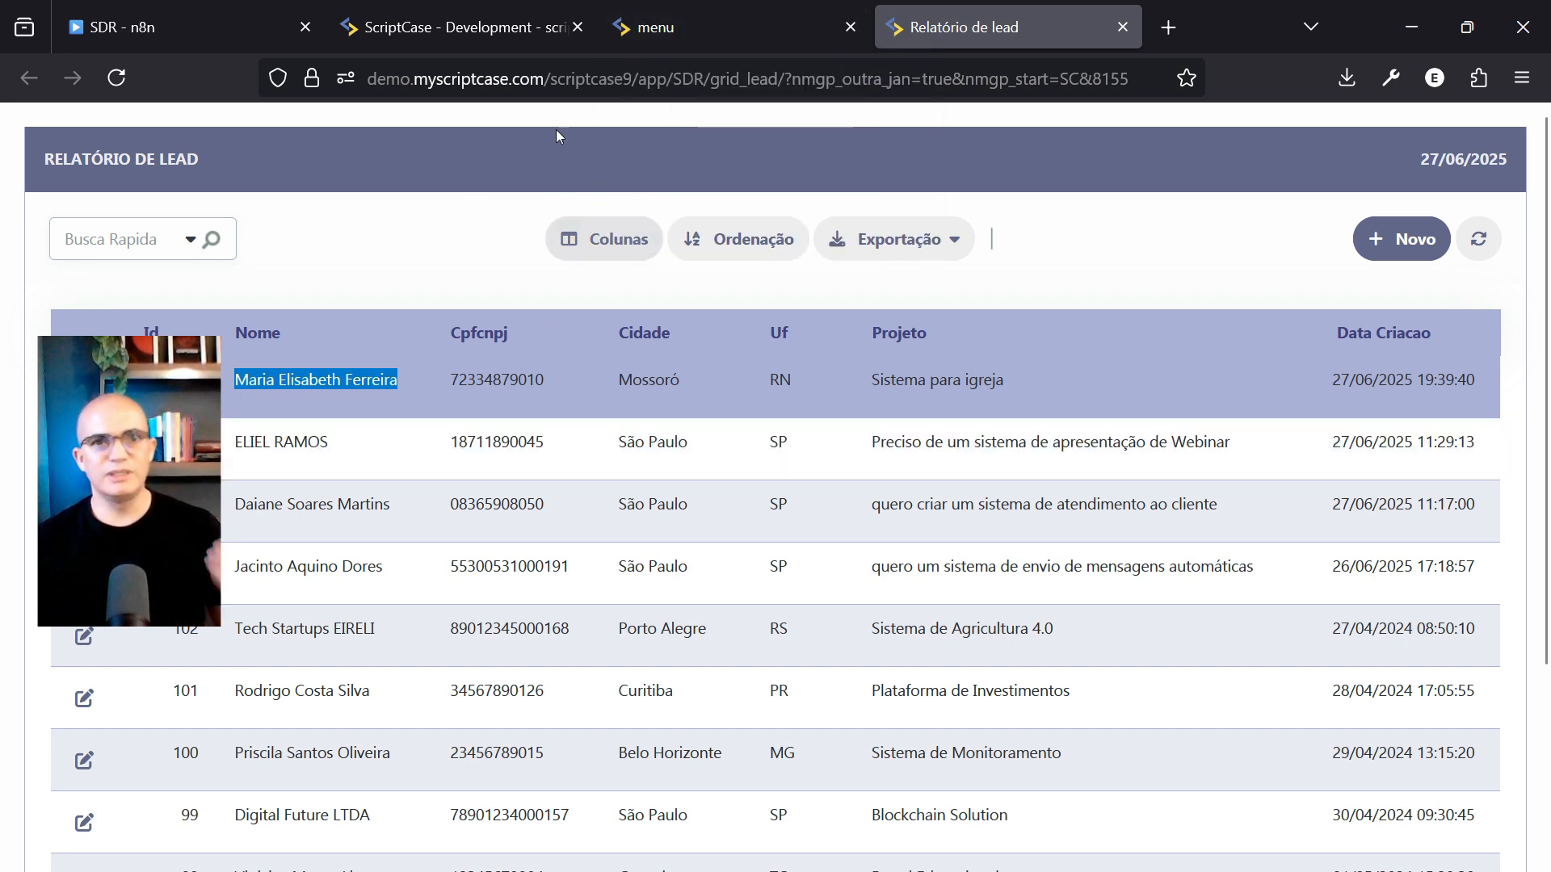
click(708, 30)
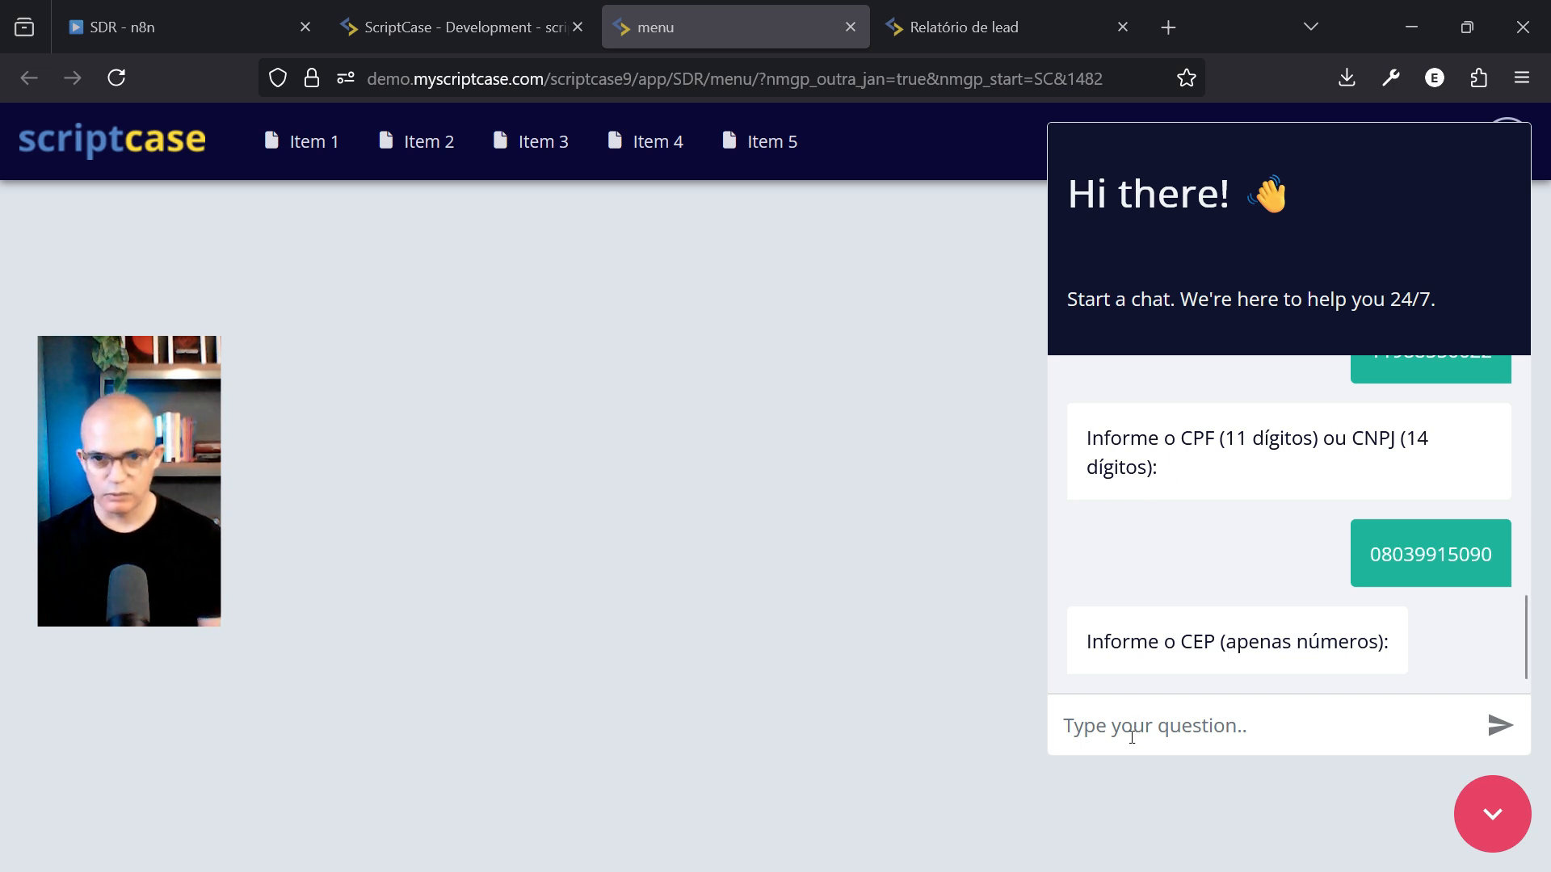
Paste the lead's postal code (CEP) and confirm the address the assistant found
click(1146, 707)
text(88514725)
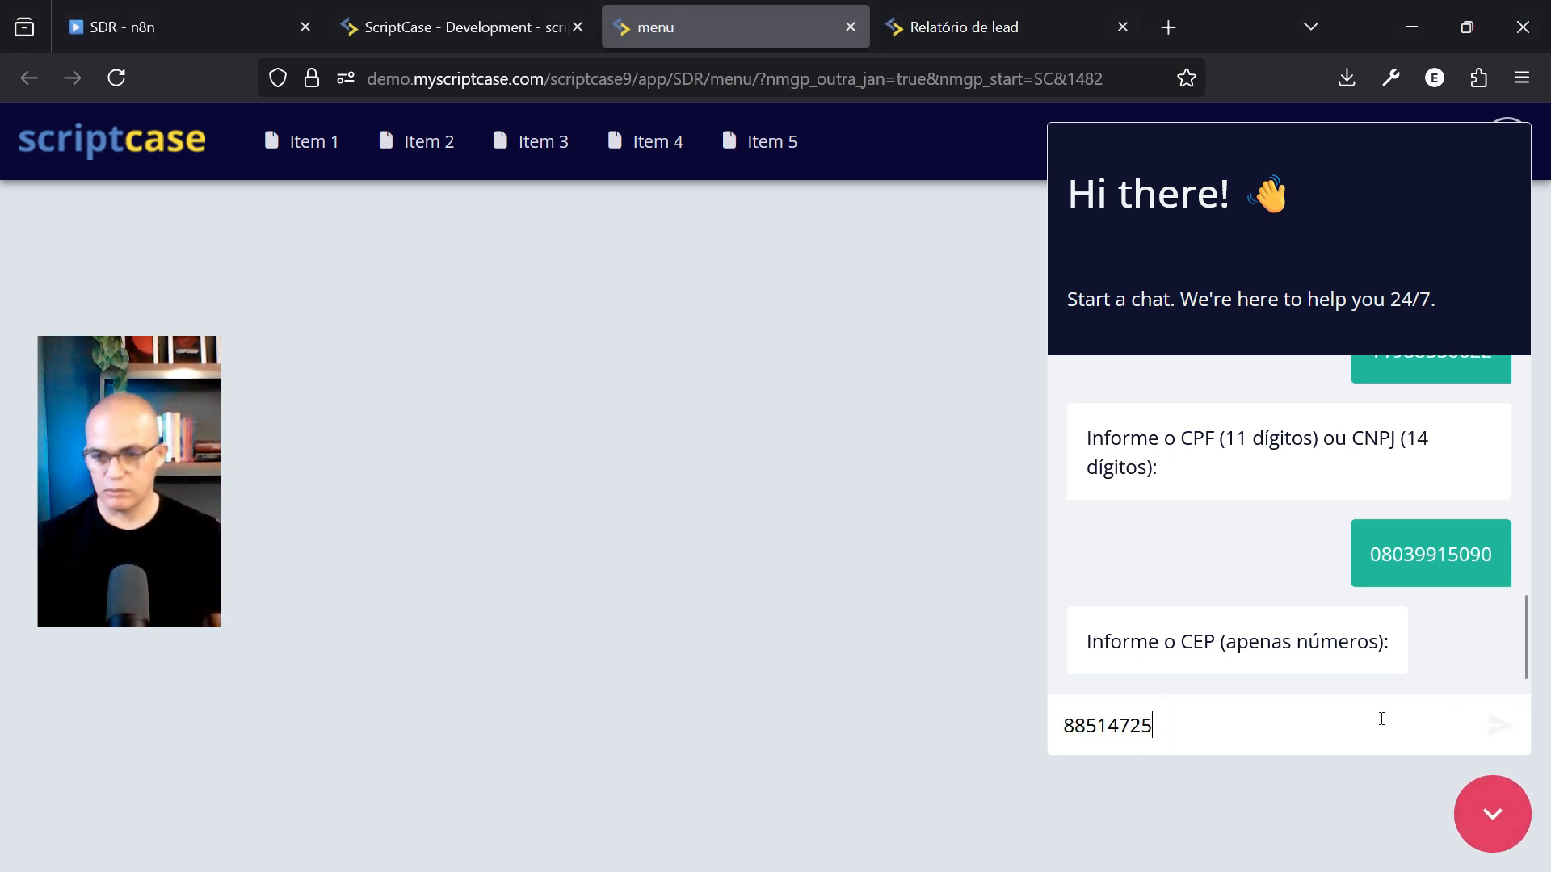
key(Return)
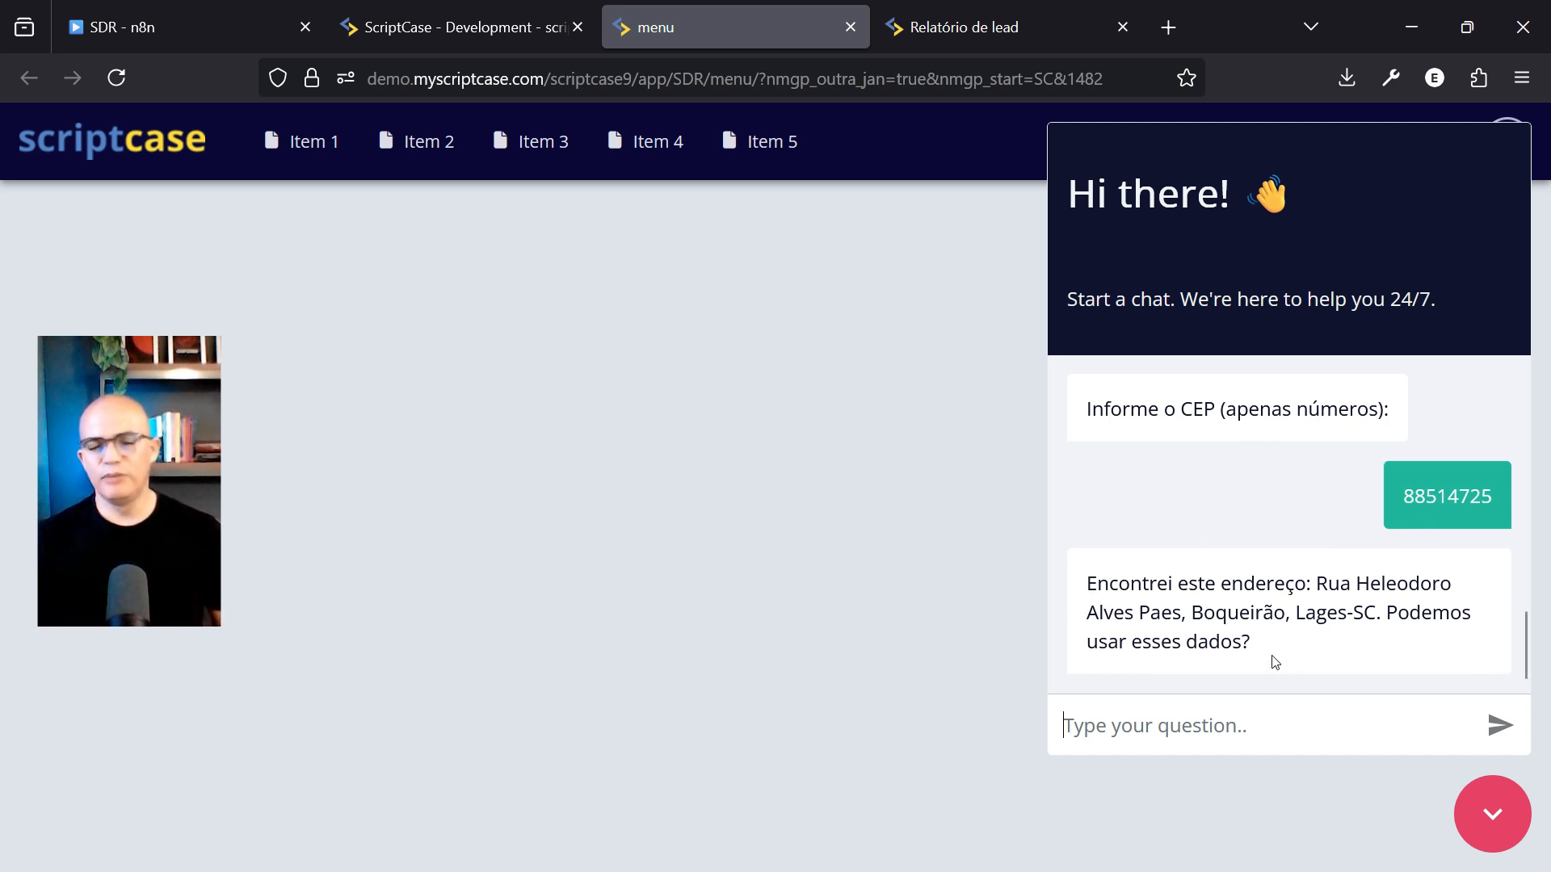
drag(1316, 585, 1372, 622)
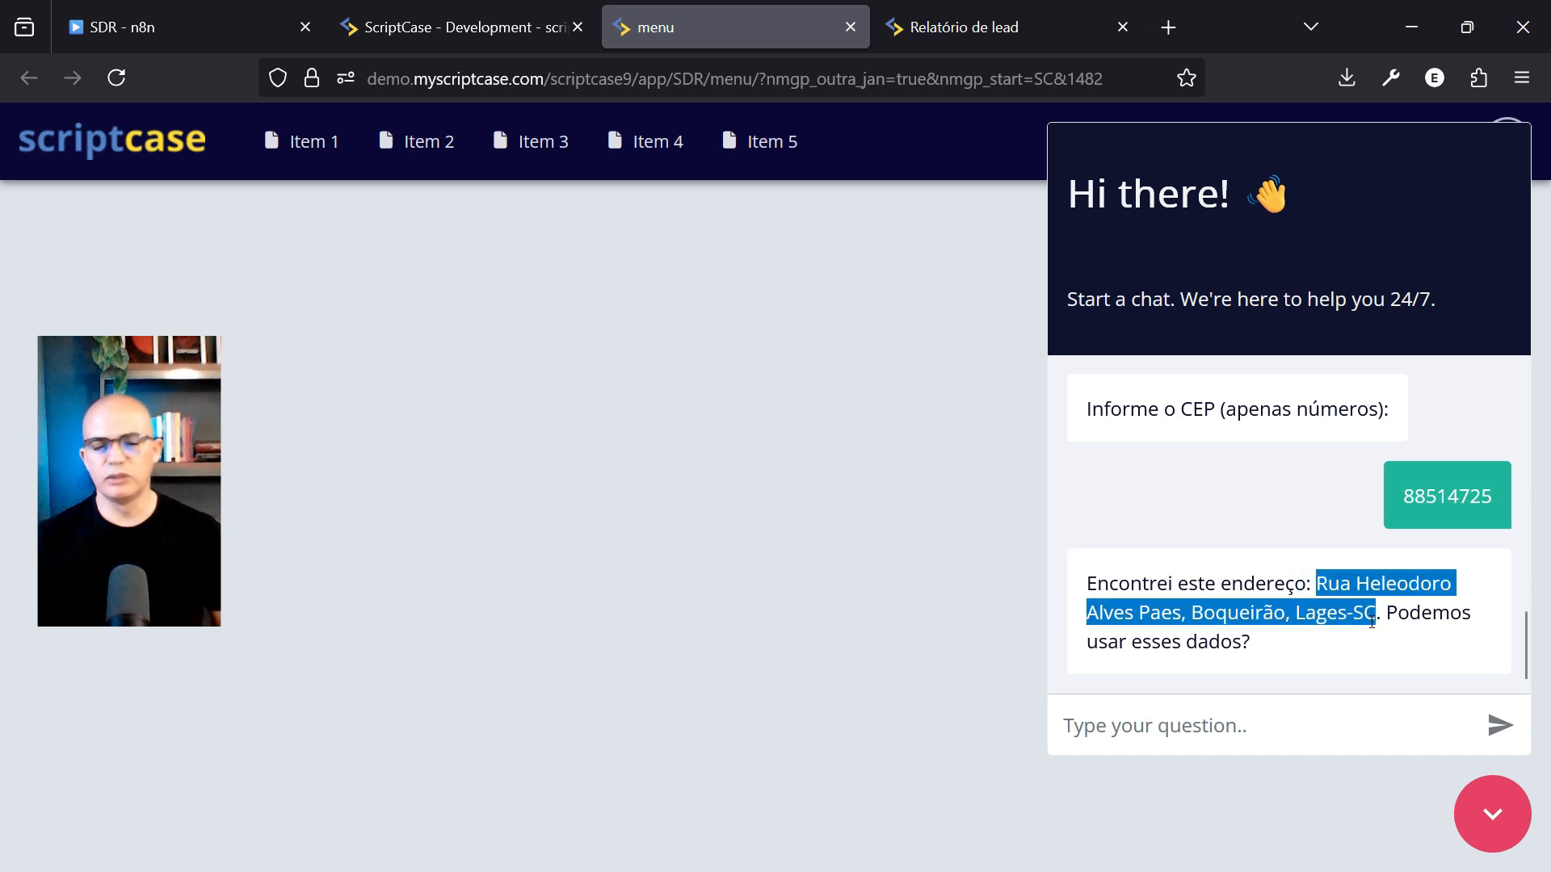
click(1238, 653)
click(1203, 739)
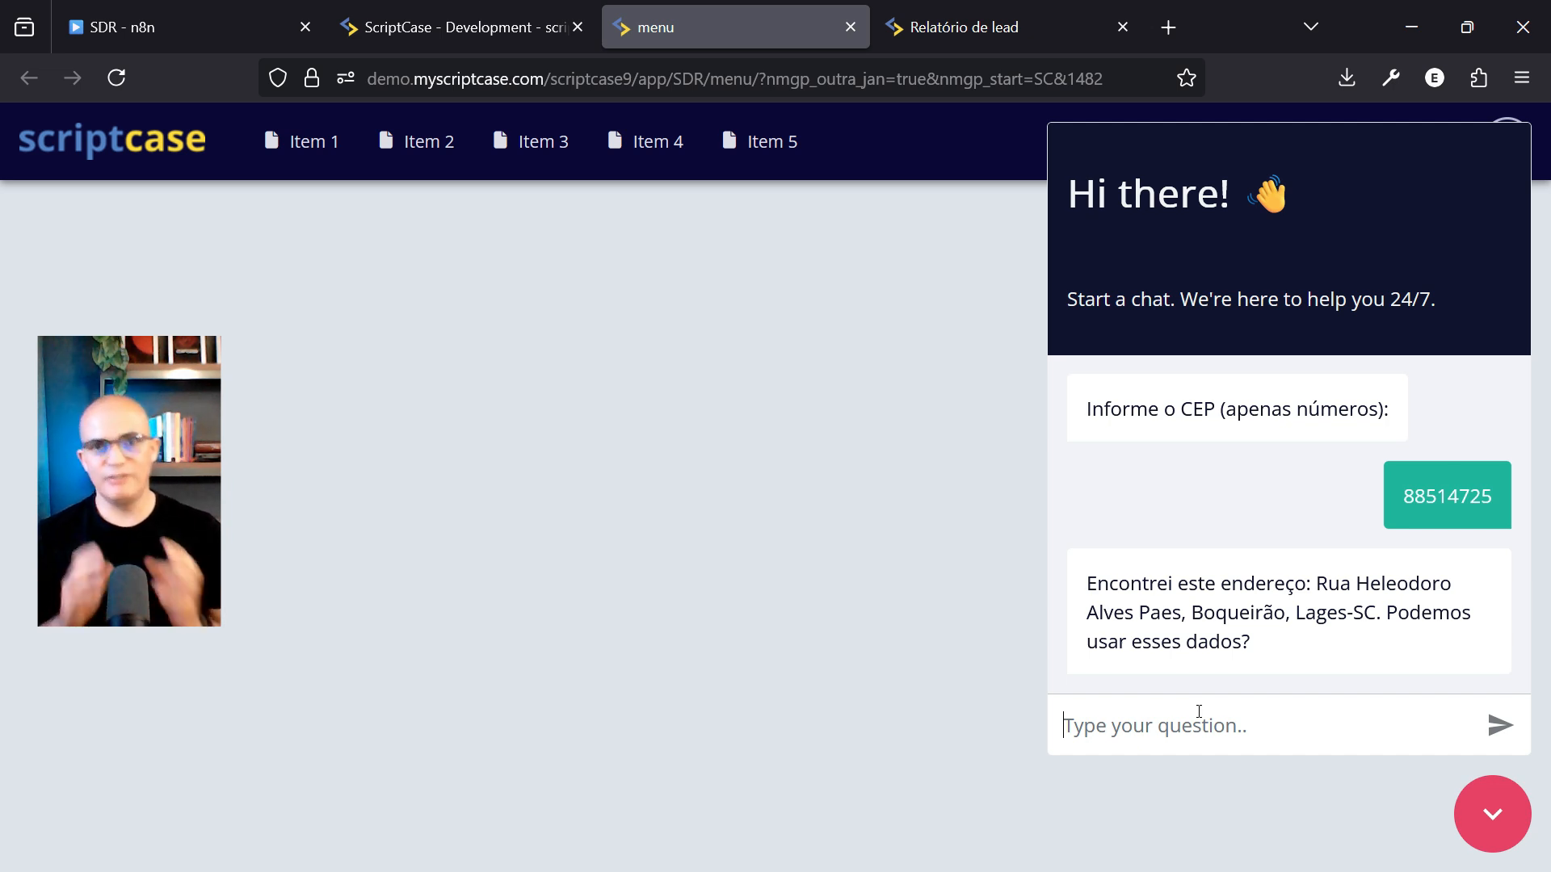
text(claro)
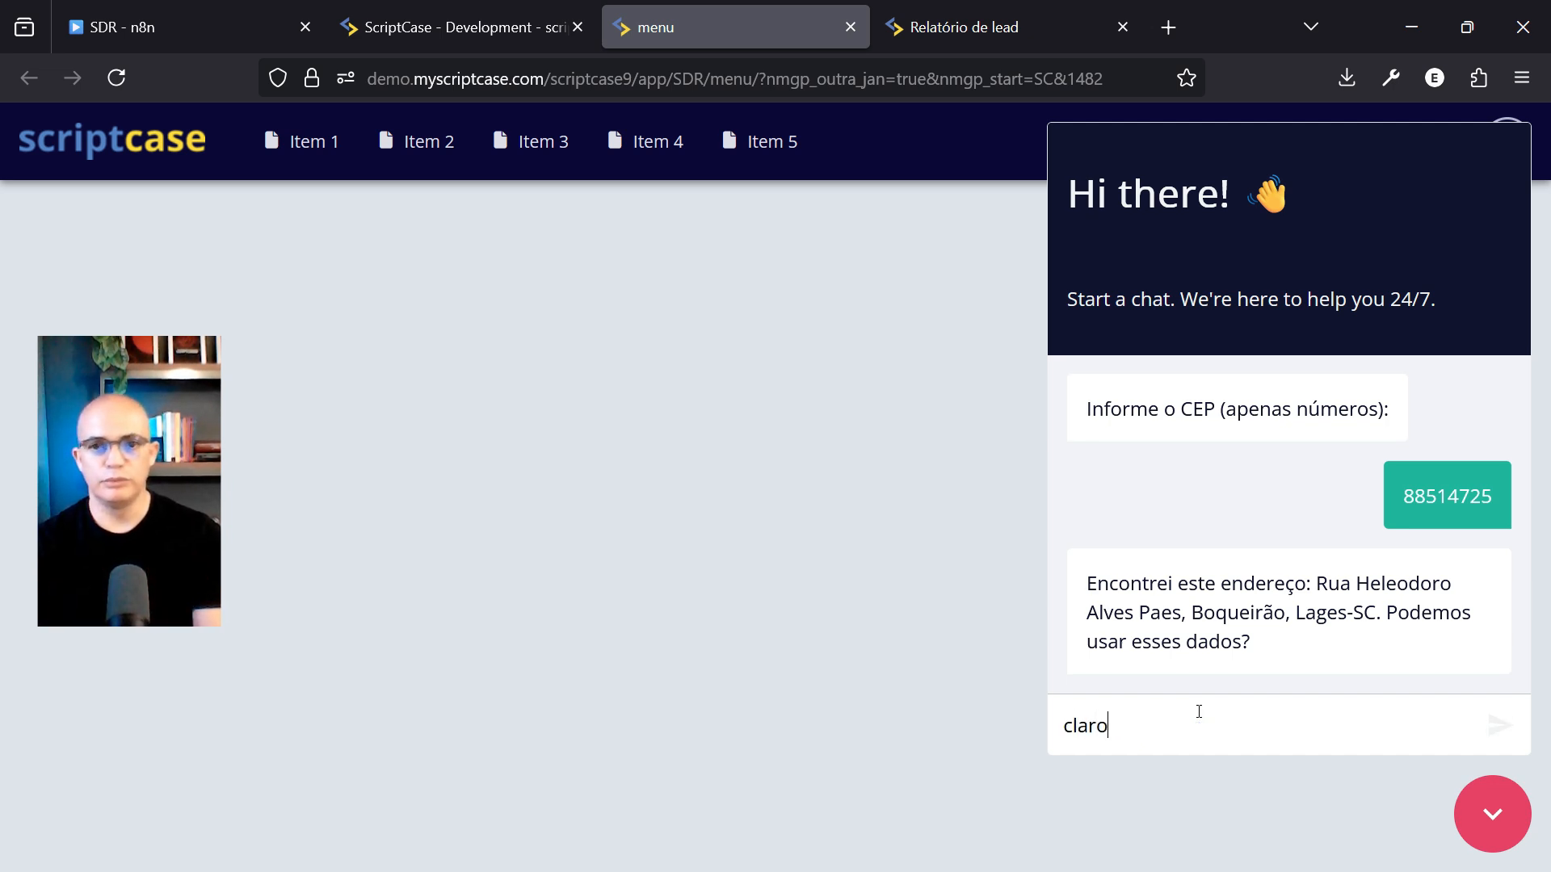
key(Return)
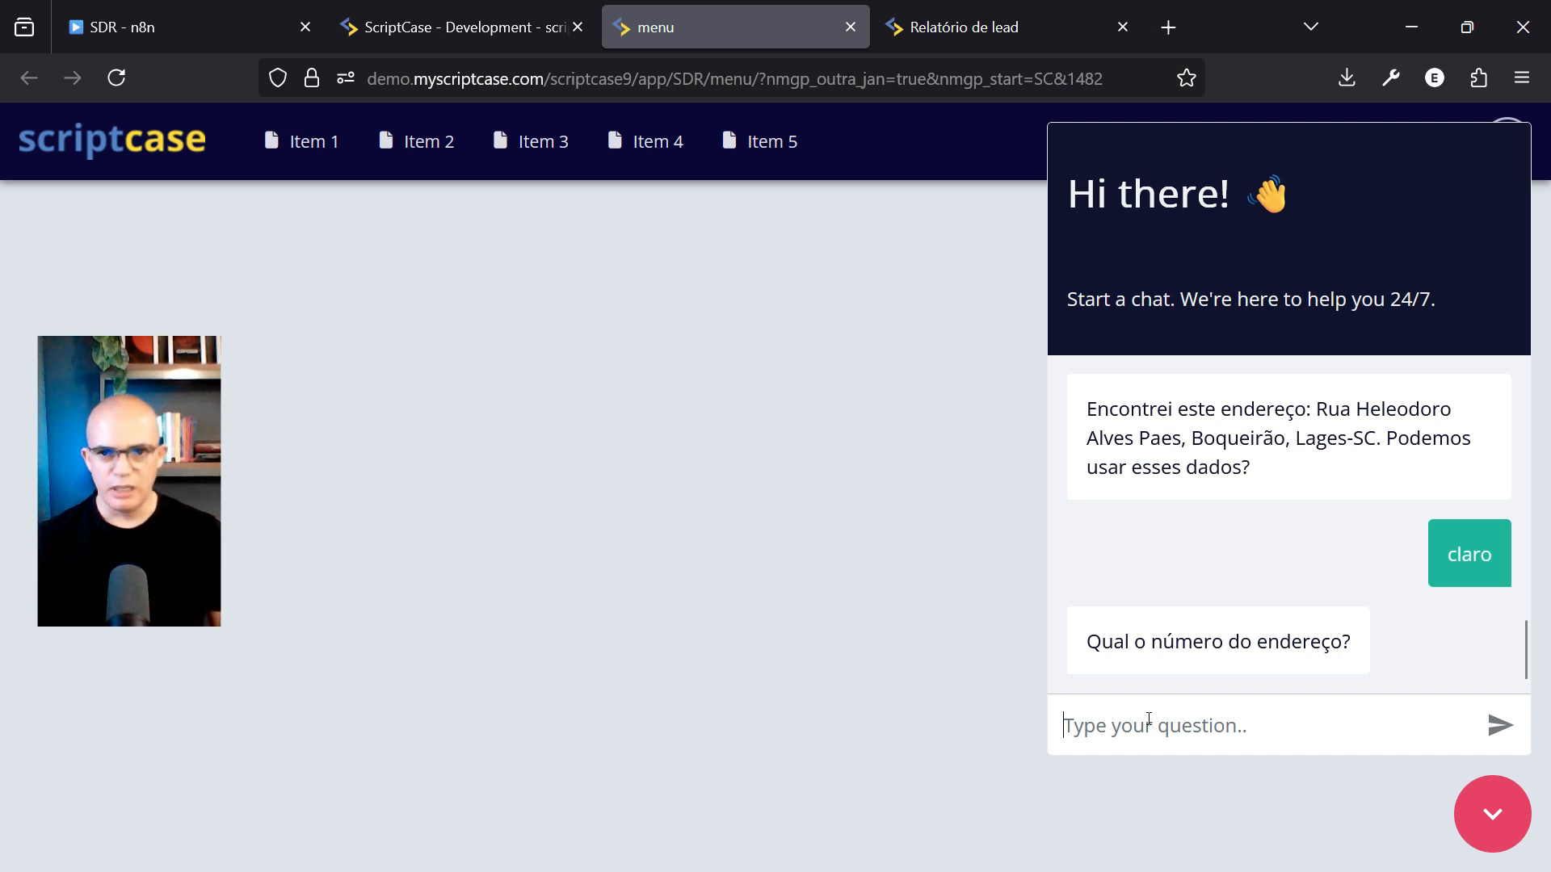
Send the lead's address number and answer 'n' for no complement
text(456)
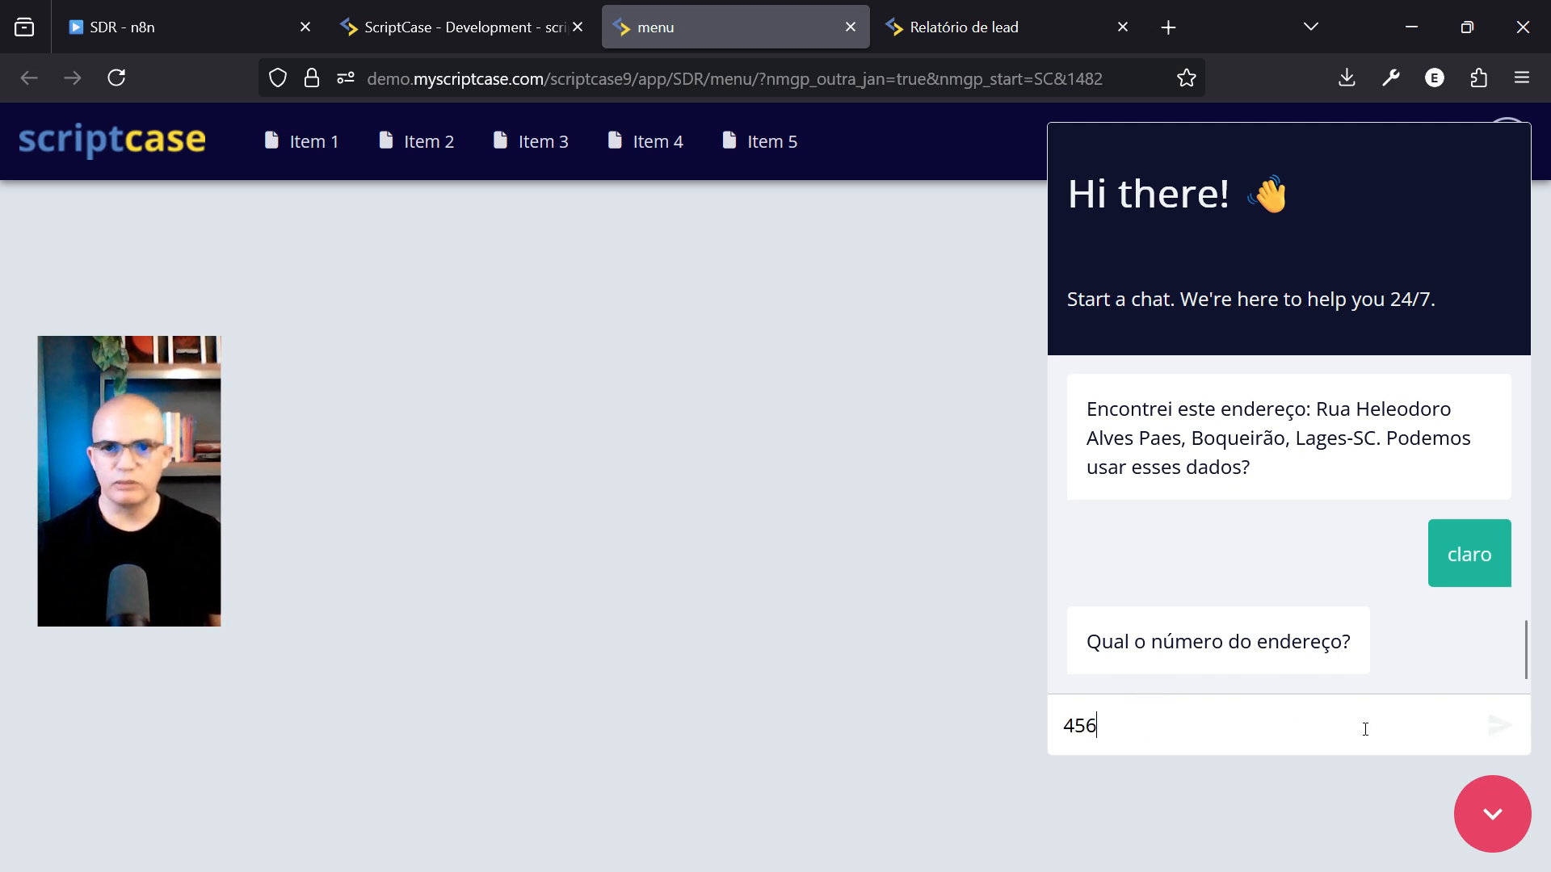
key(Return)
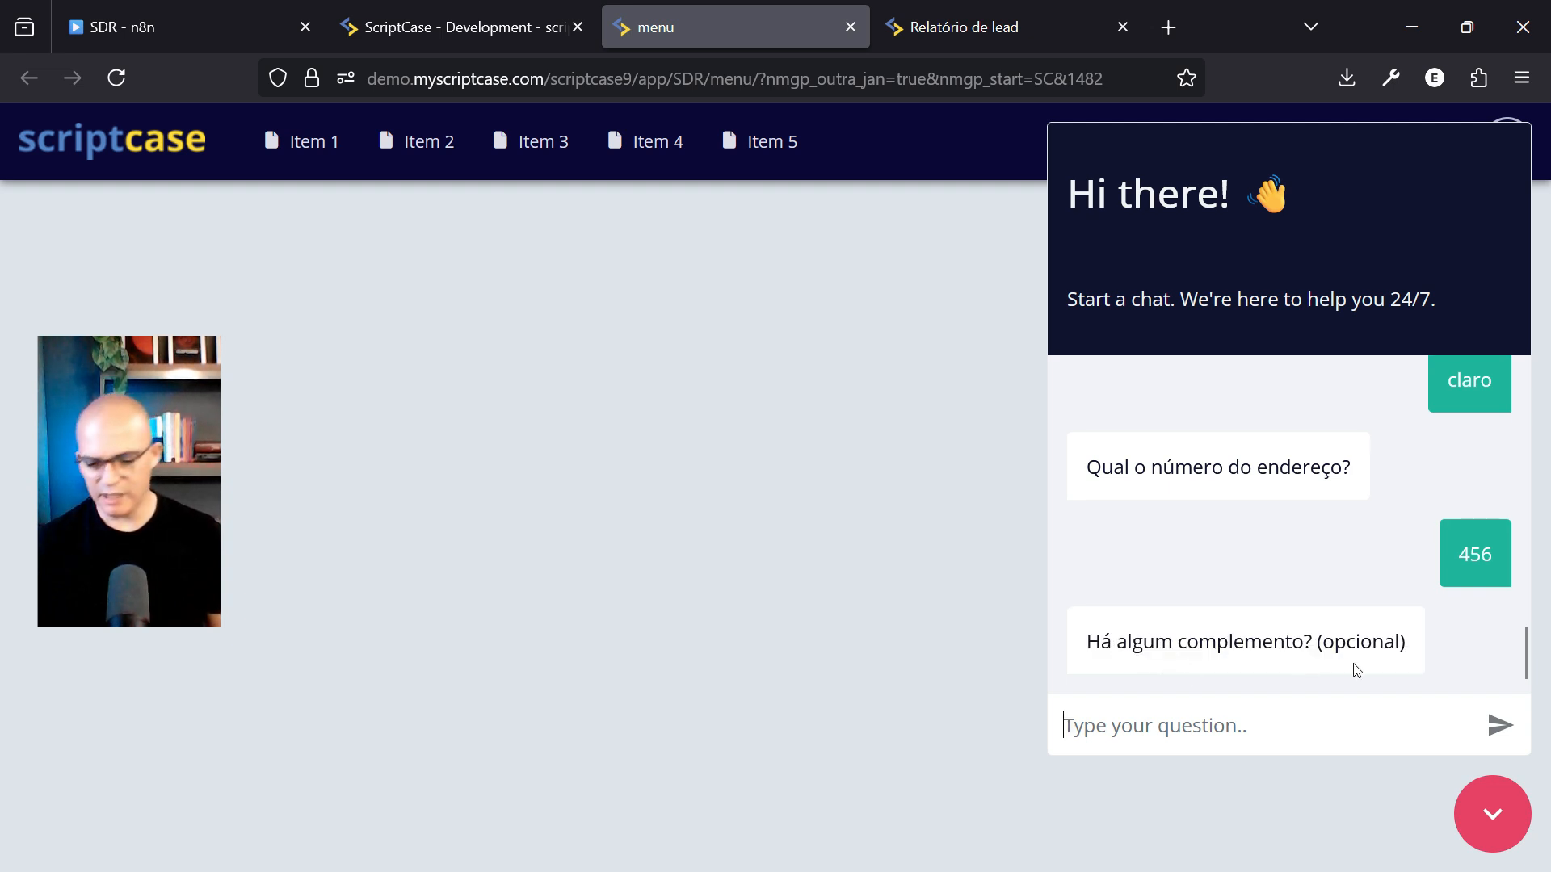
text(n)
key(Return)
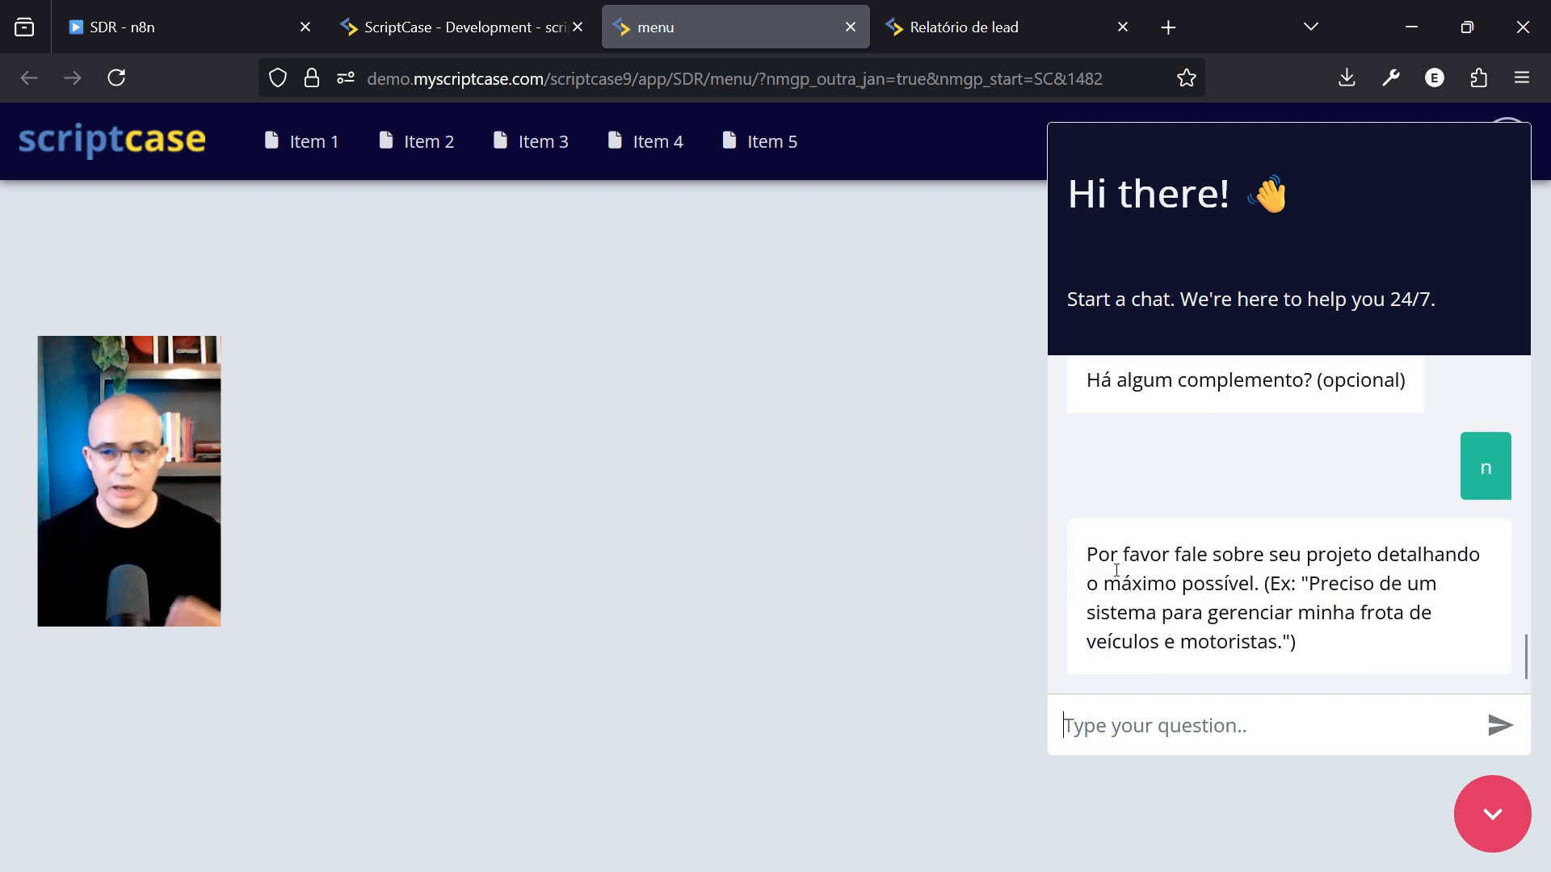
drag(1087, 555, 1312, 651)
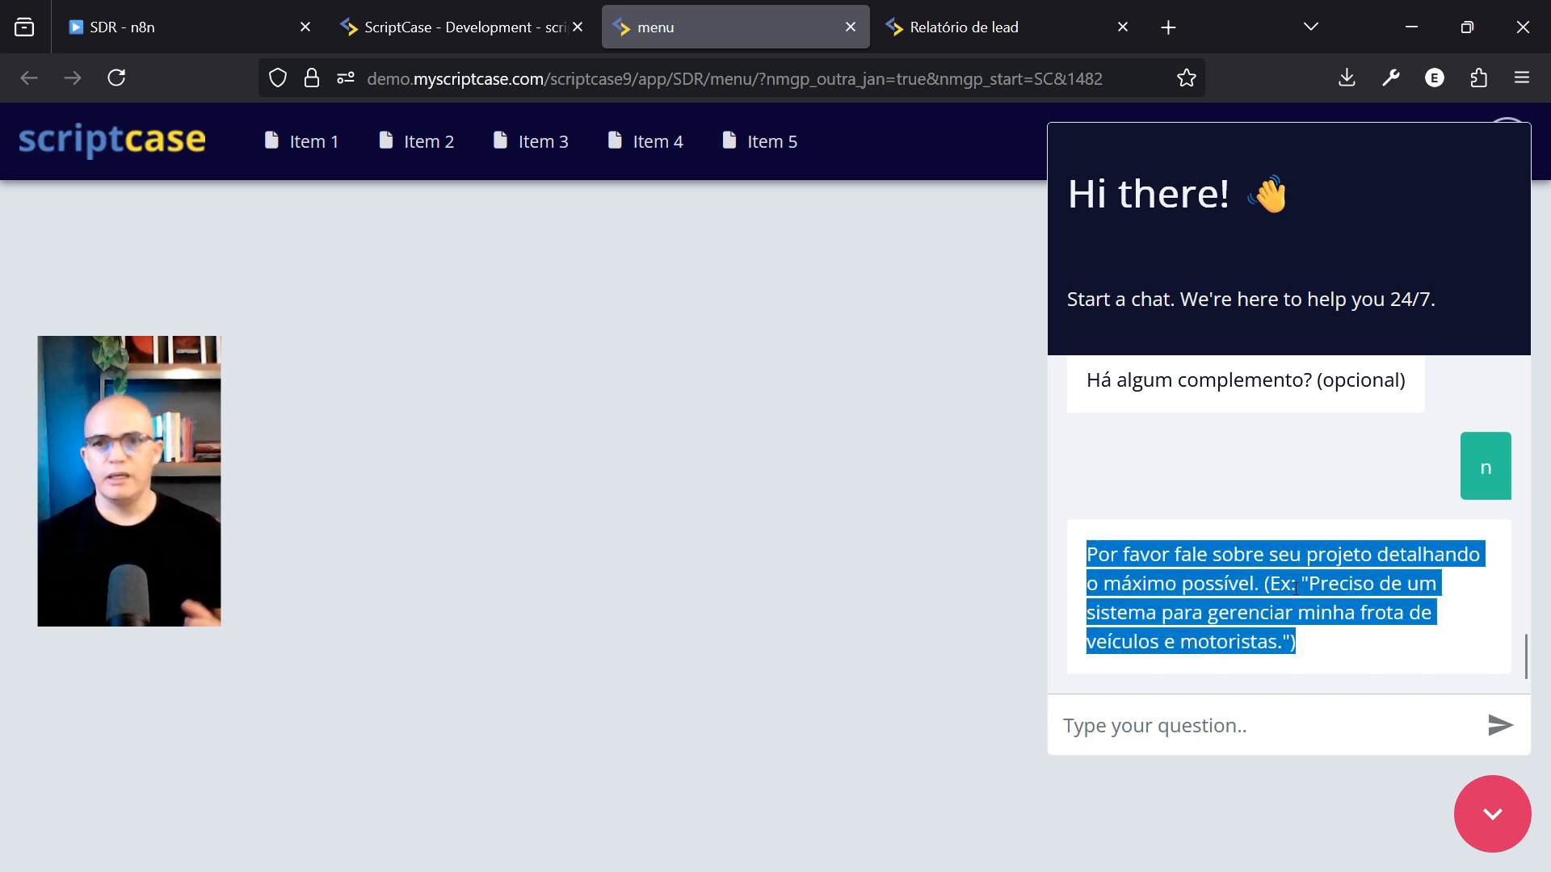
click(1260, 615)
Send the project description 'Sistema para joalheria' and return to the Relatório de lead report
click(1172, 730)
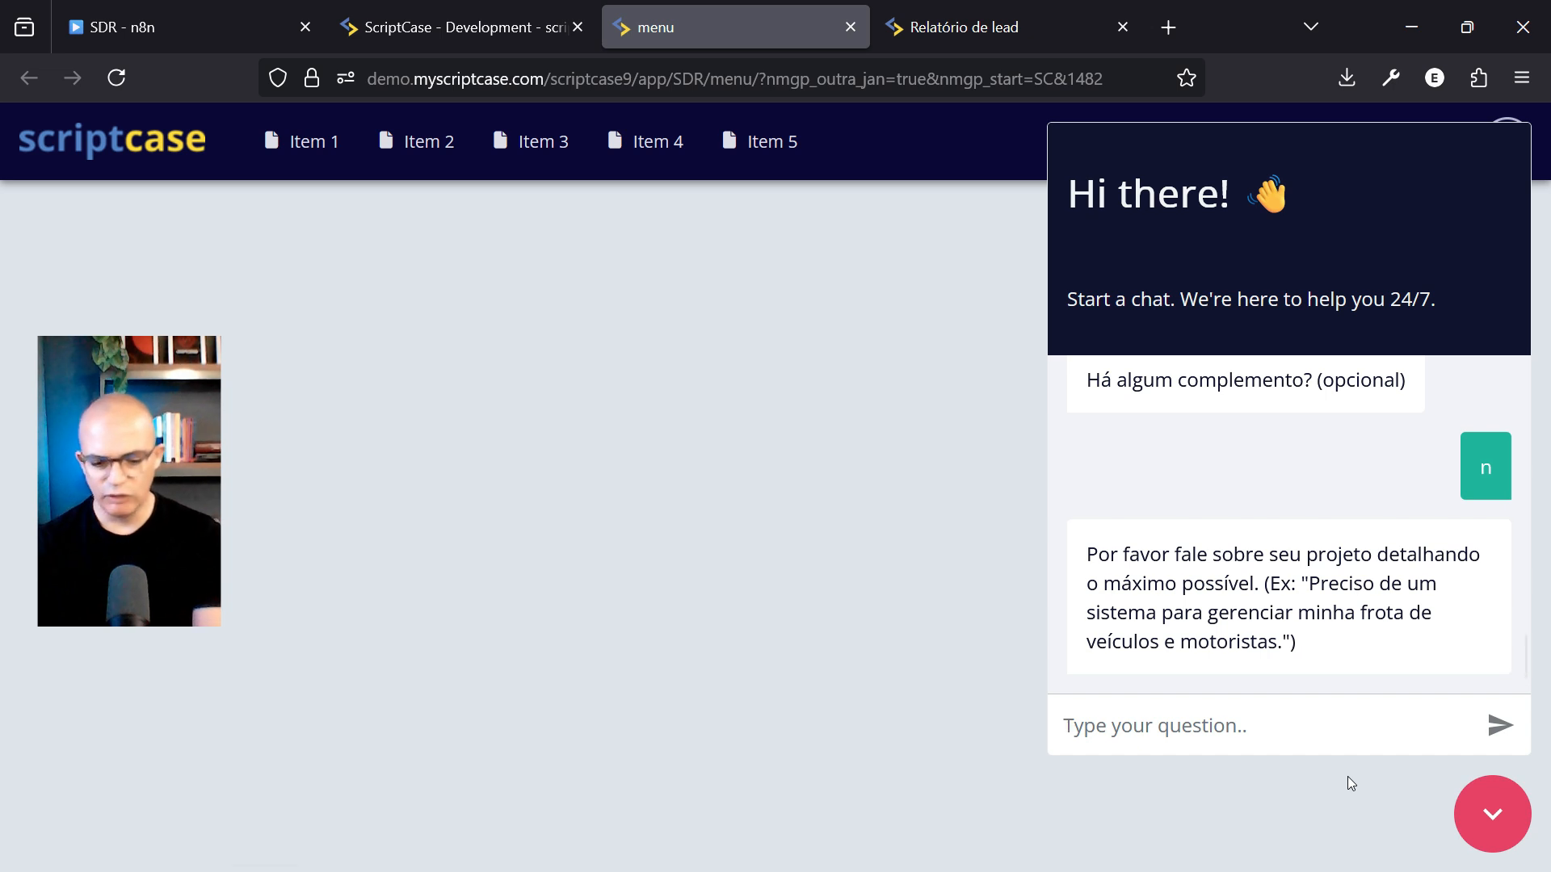
text(Sis)
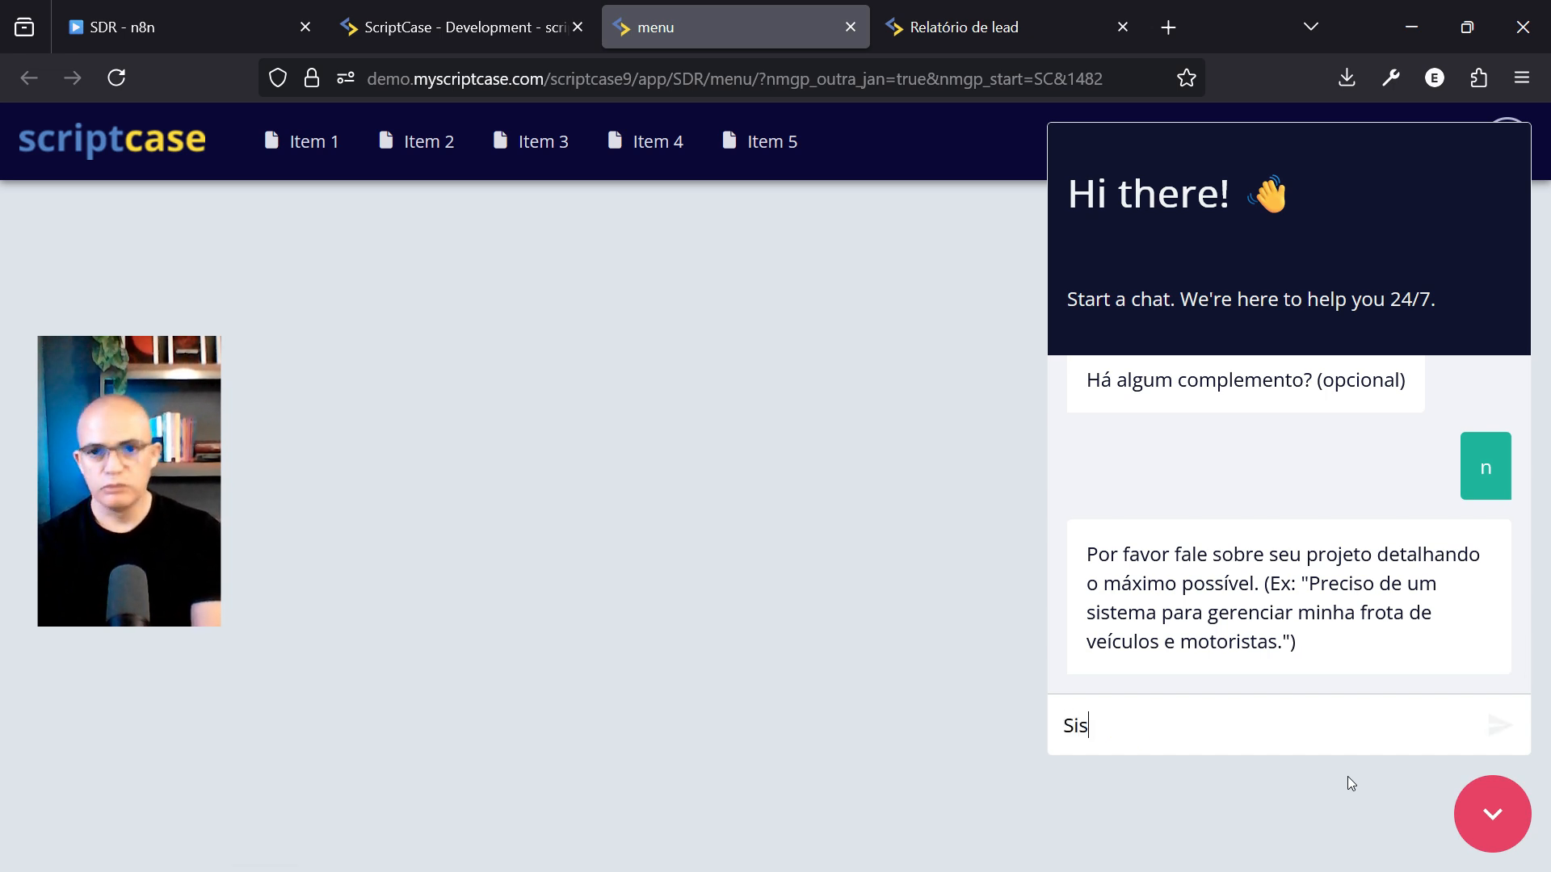
text(tema para joa)
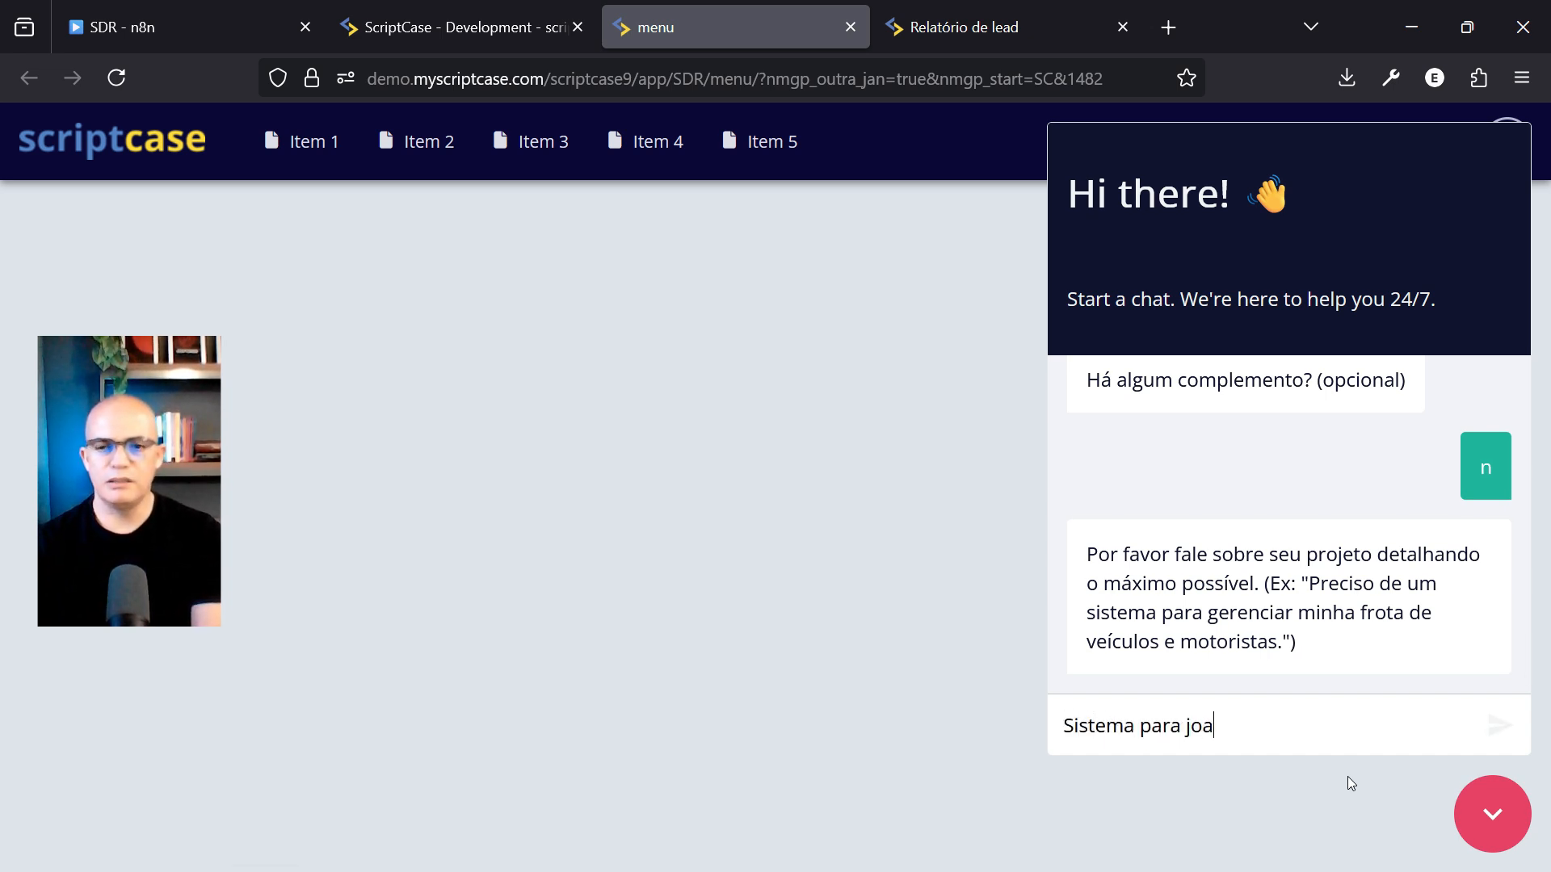
text(lheria)
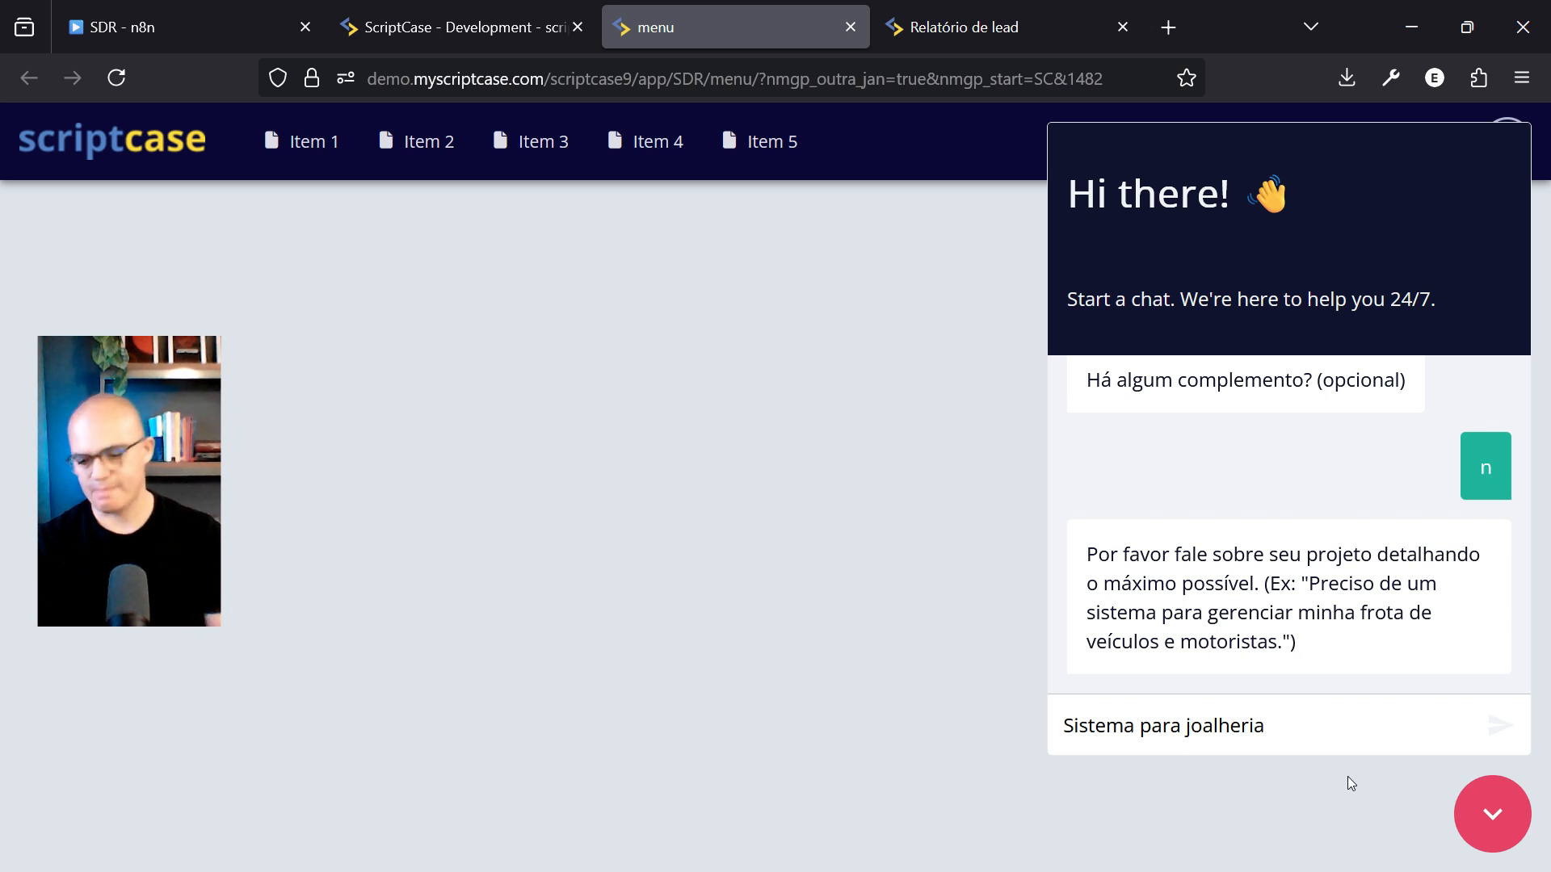
key(Return)
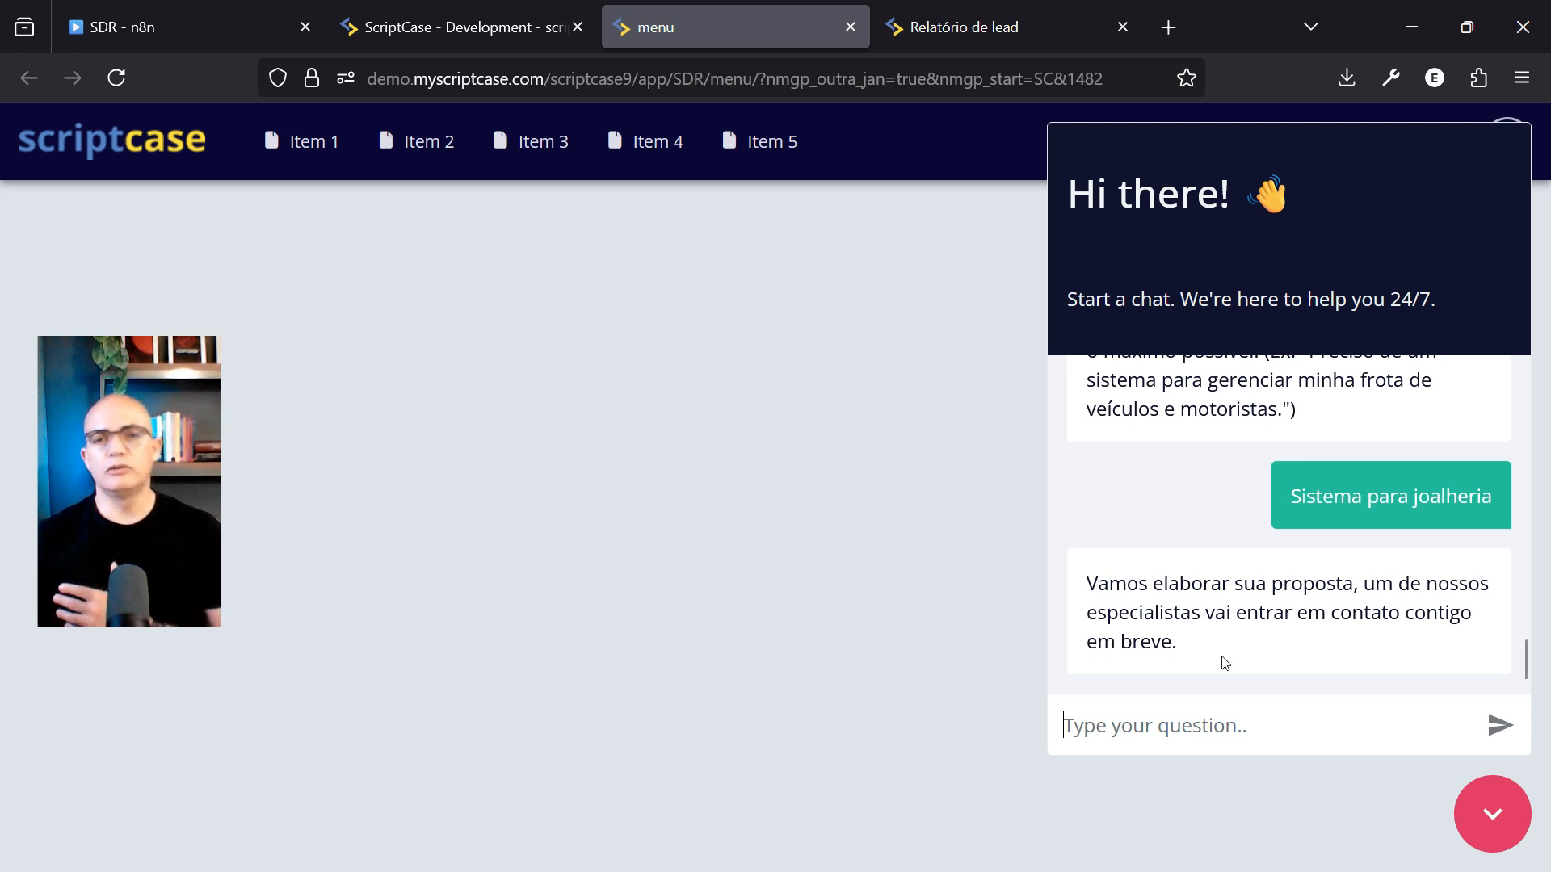
click(1014, 16)
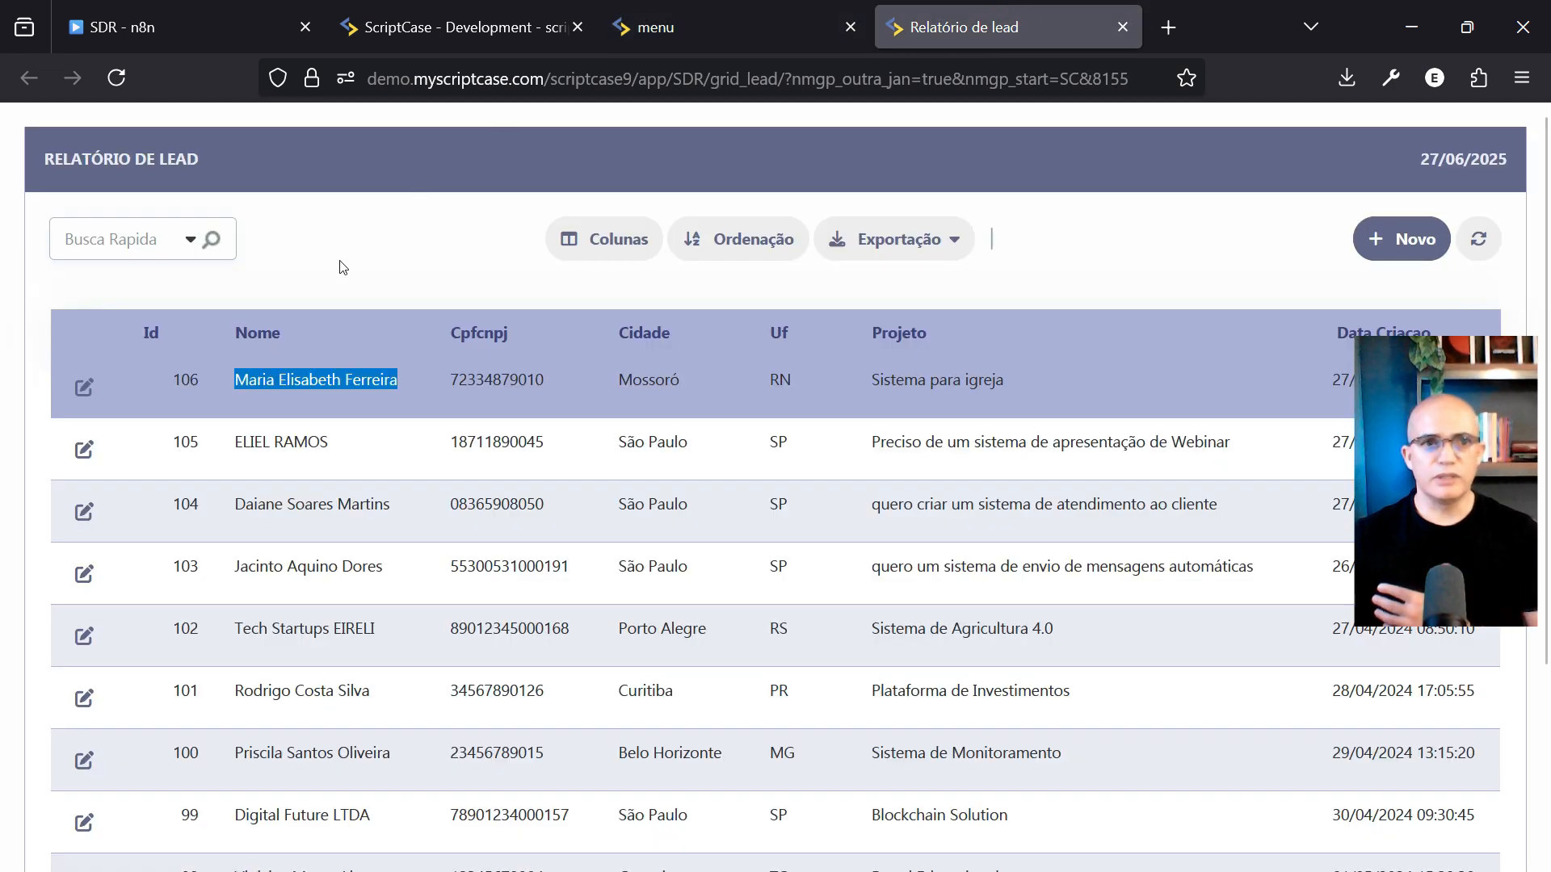
Refresh the lead report and highlight new lead 107 with project Sistema para joalheria
click(287, 385)
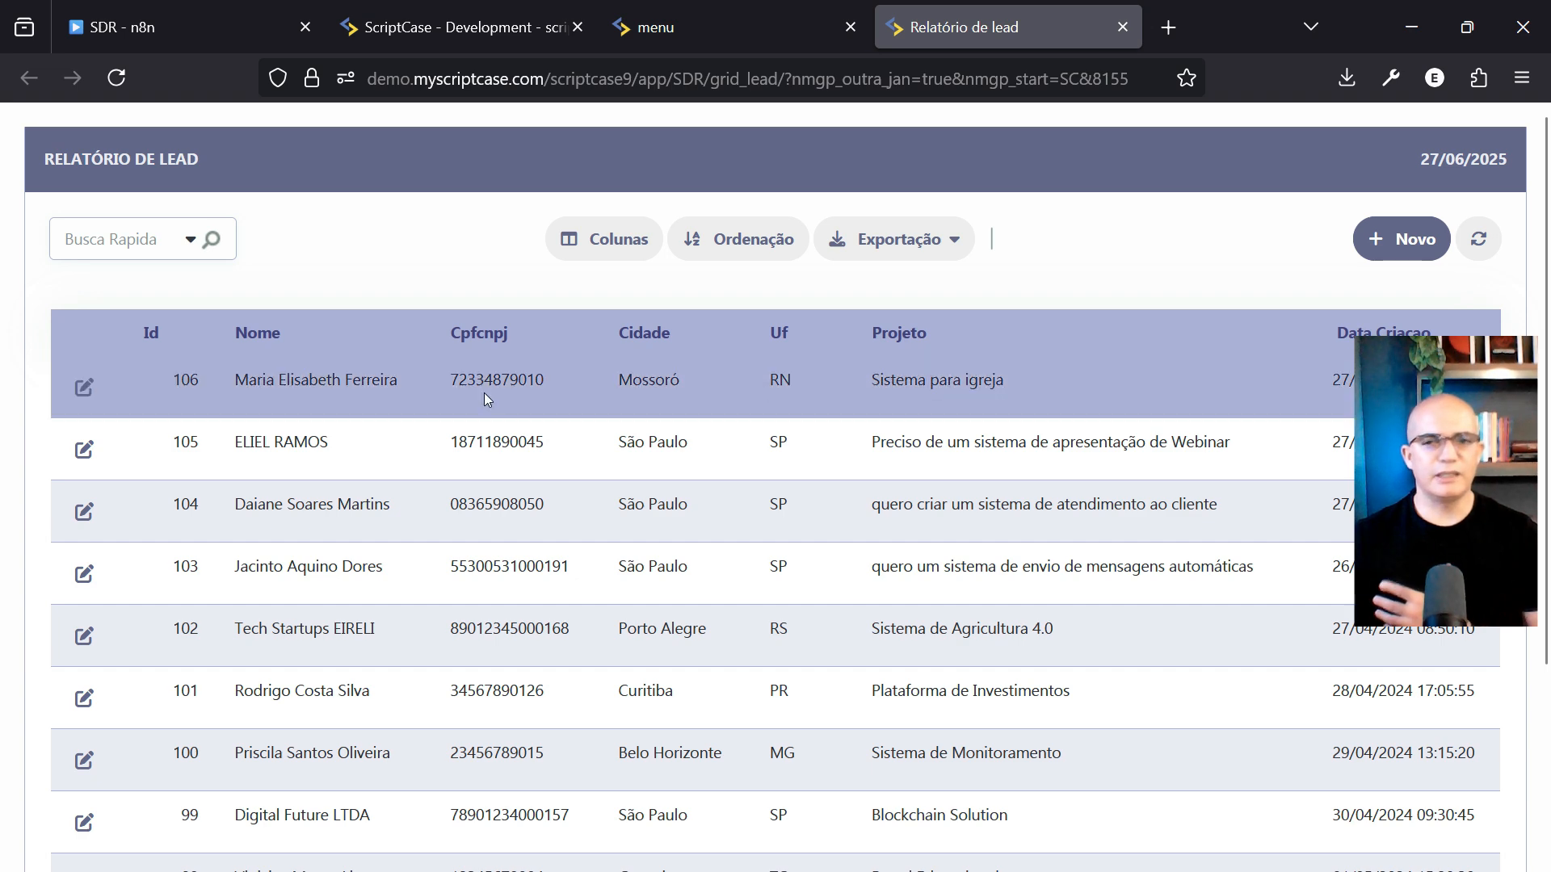
click(1478, 234)
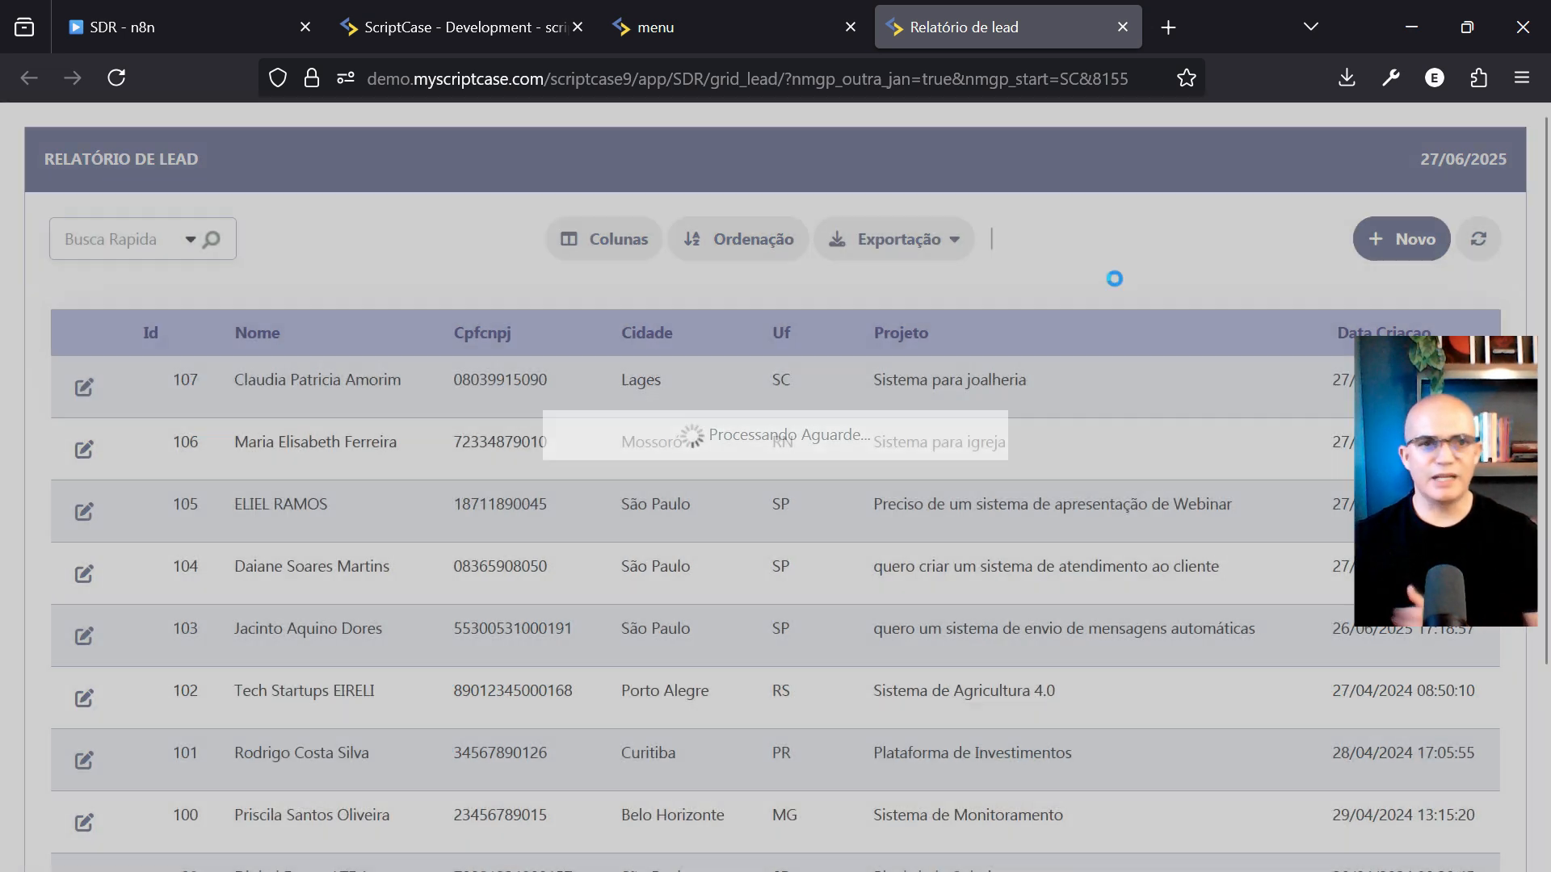
drag(220, 375, 1135, 392)
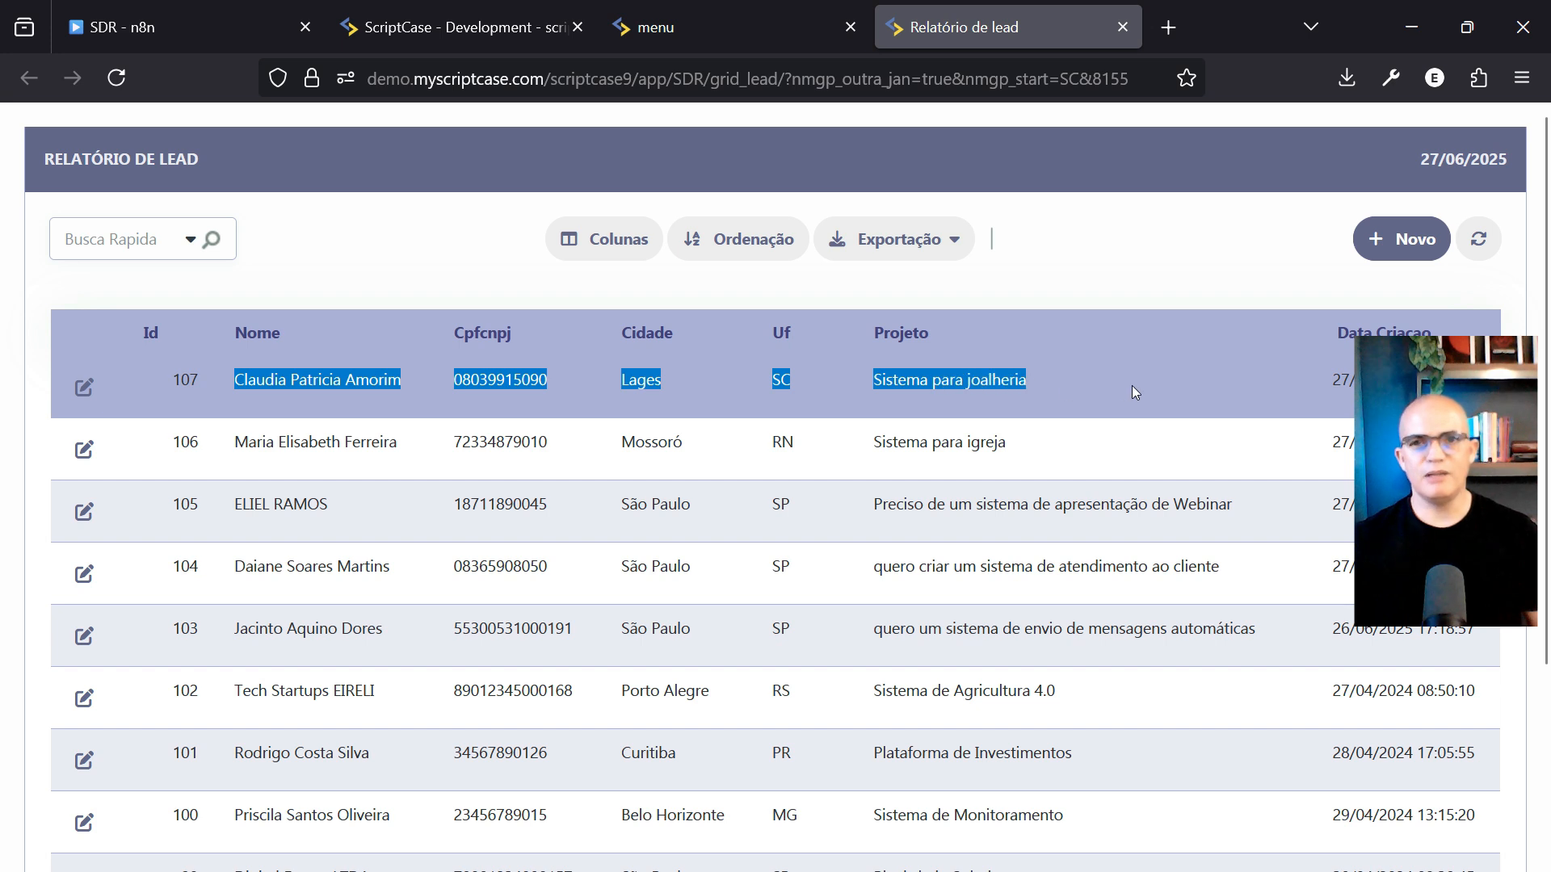
click(960, 376)
drag(862, 387, 1034, 385)
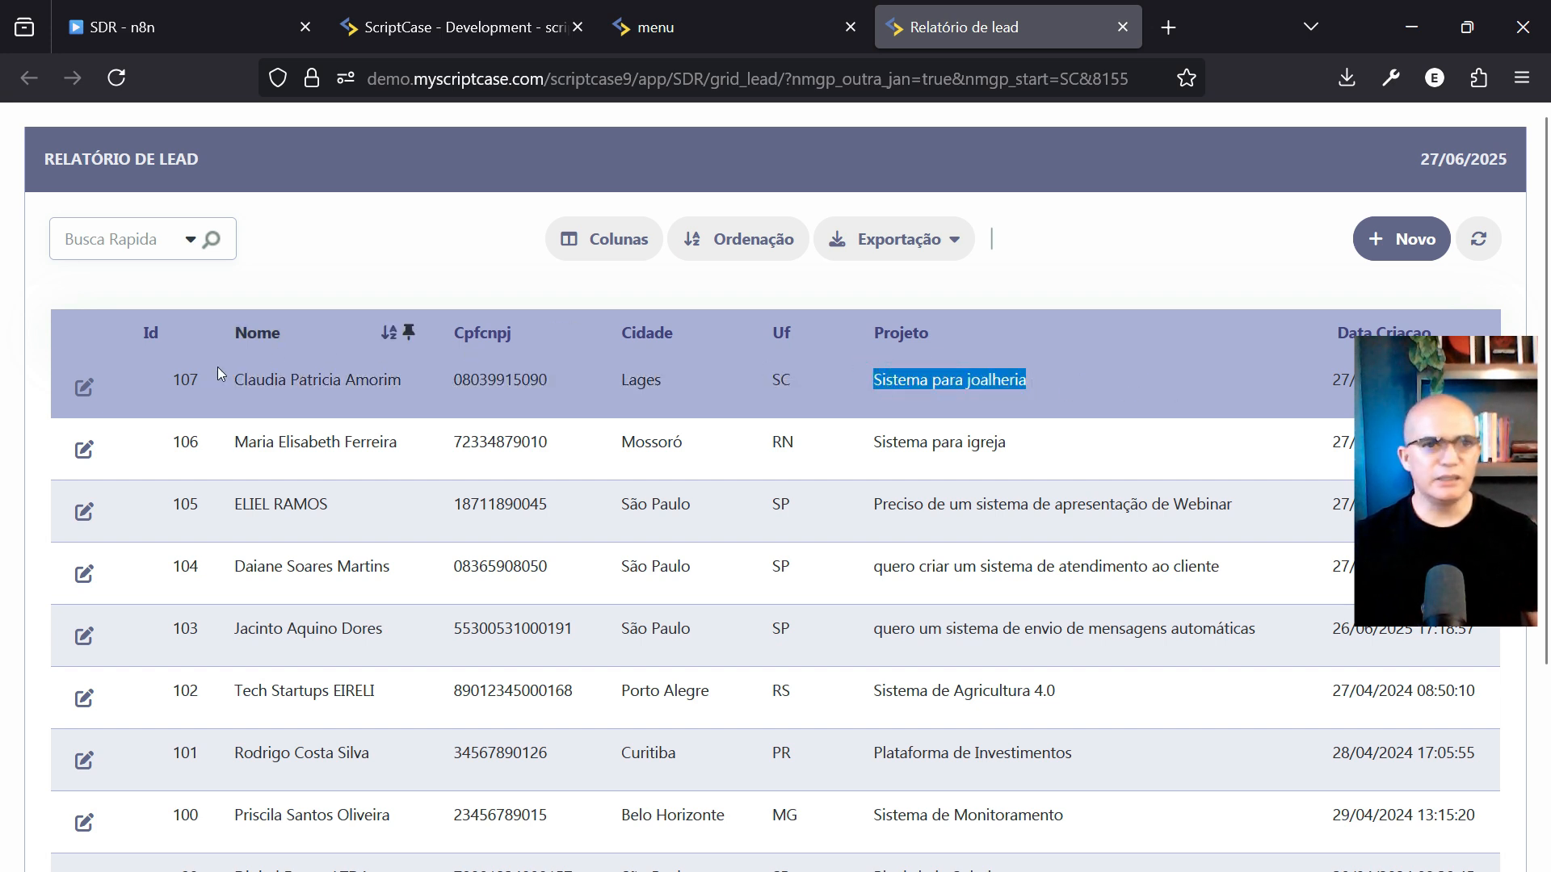
Open lead 107's full record and review its saved address
click(84, 387)
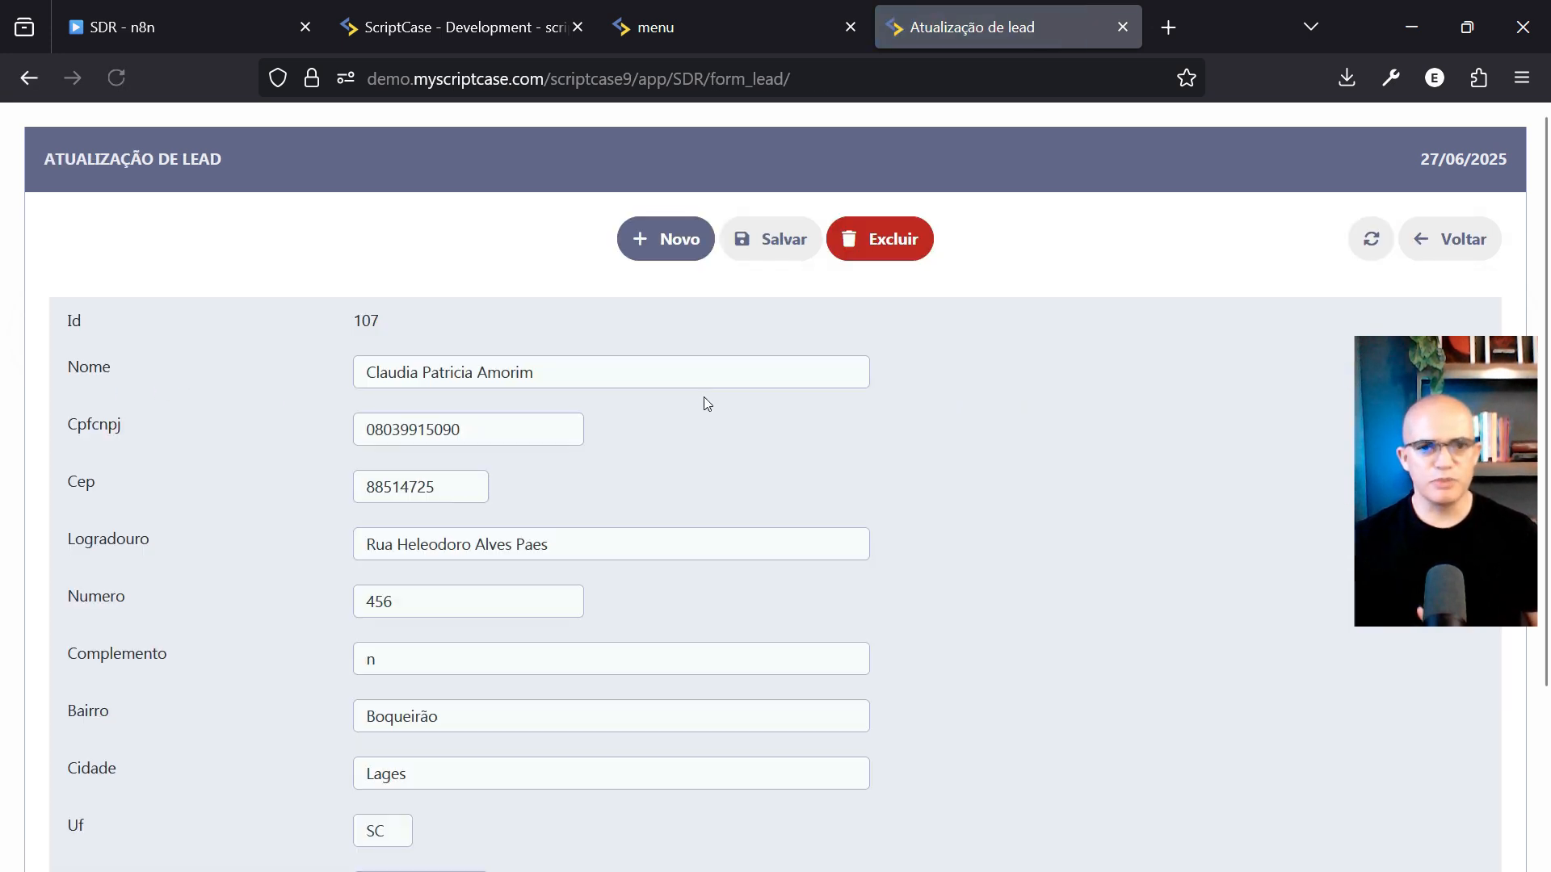
scroll(703, 420, down, 3)
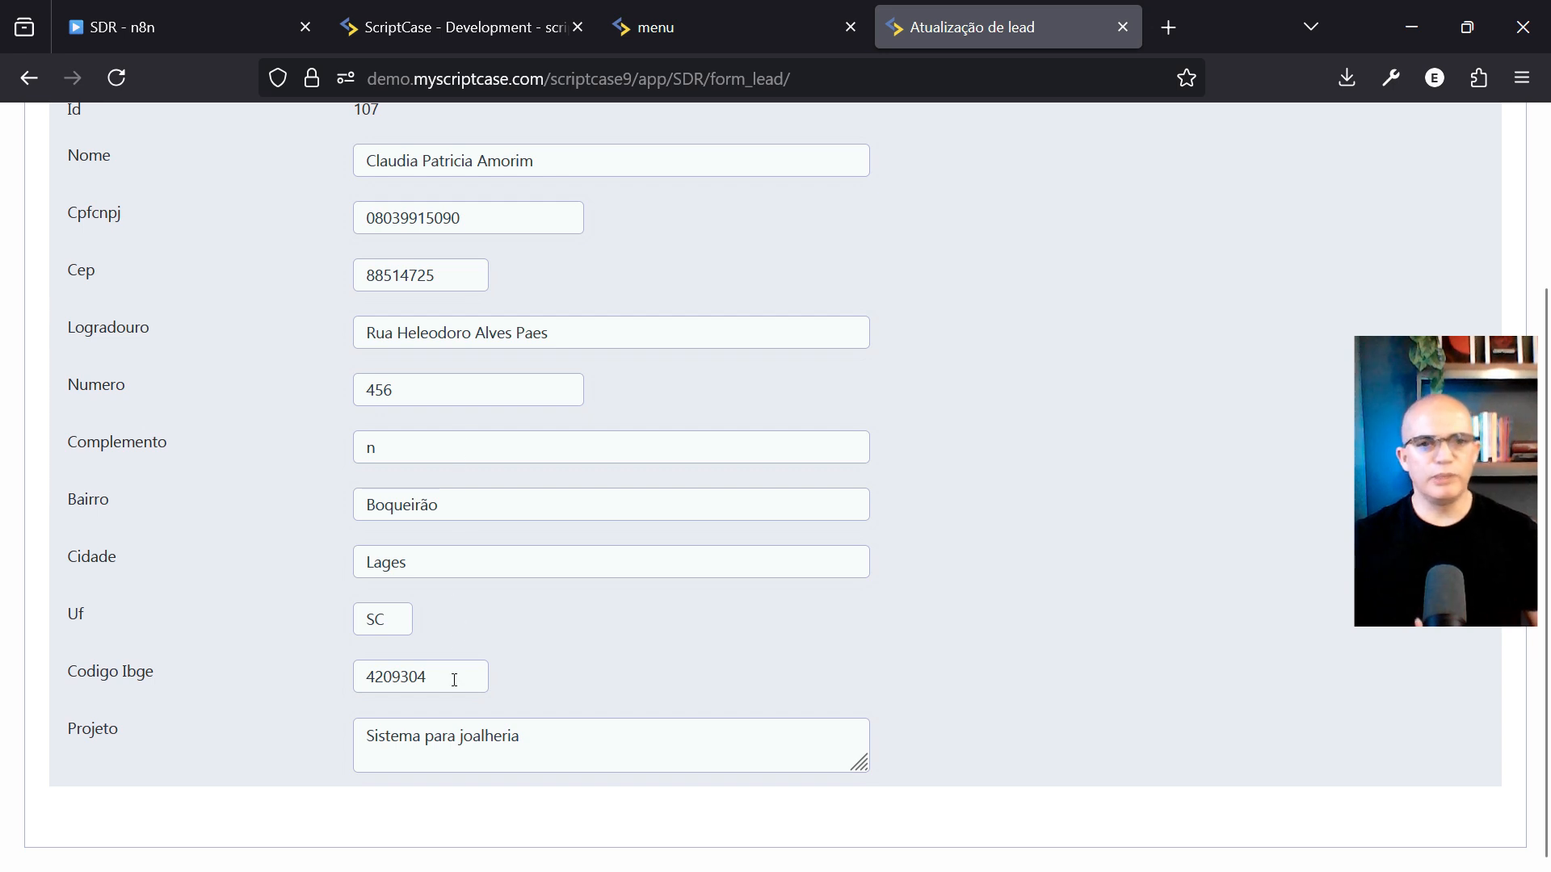
scroll(495, 630, up, 3)
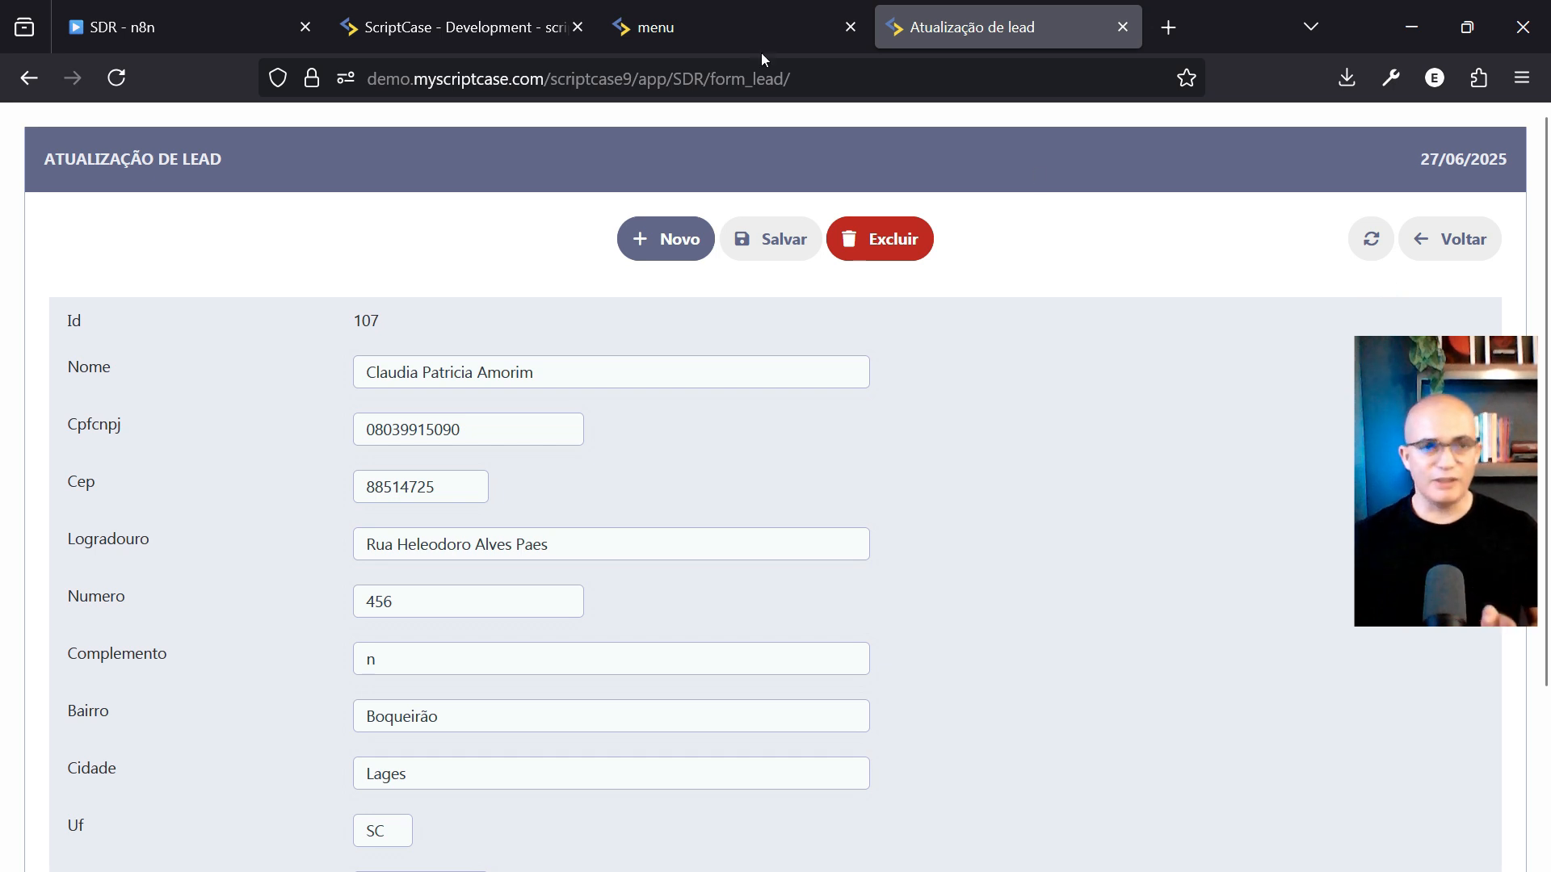
click(186, 26)
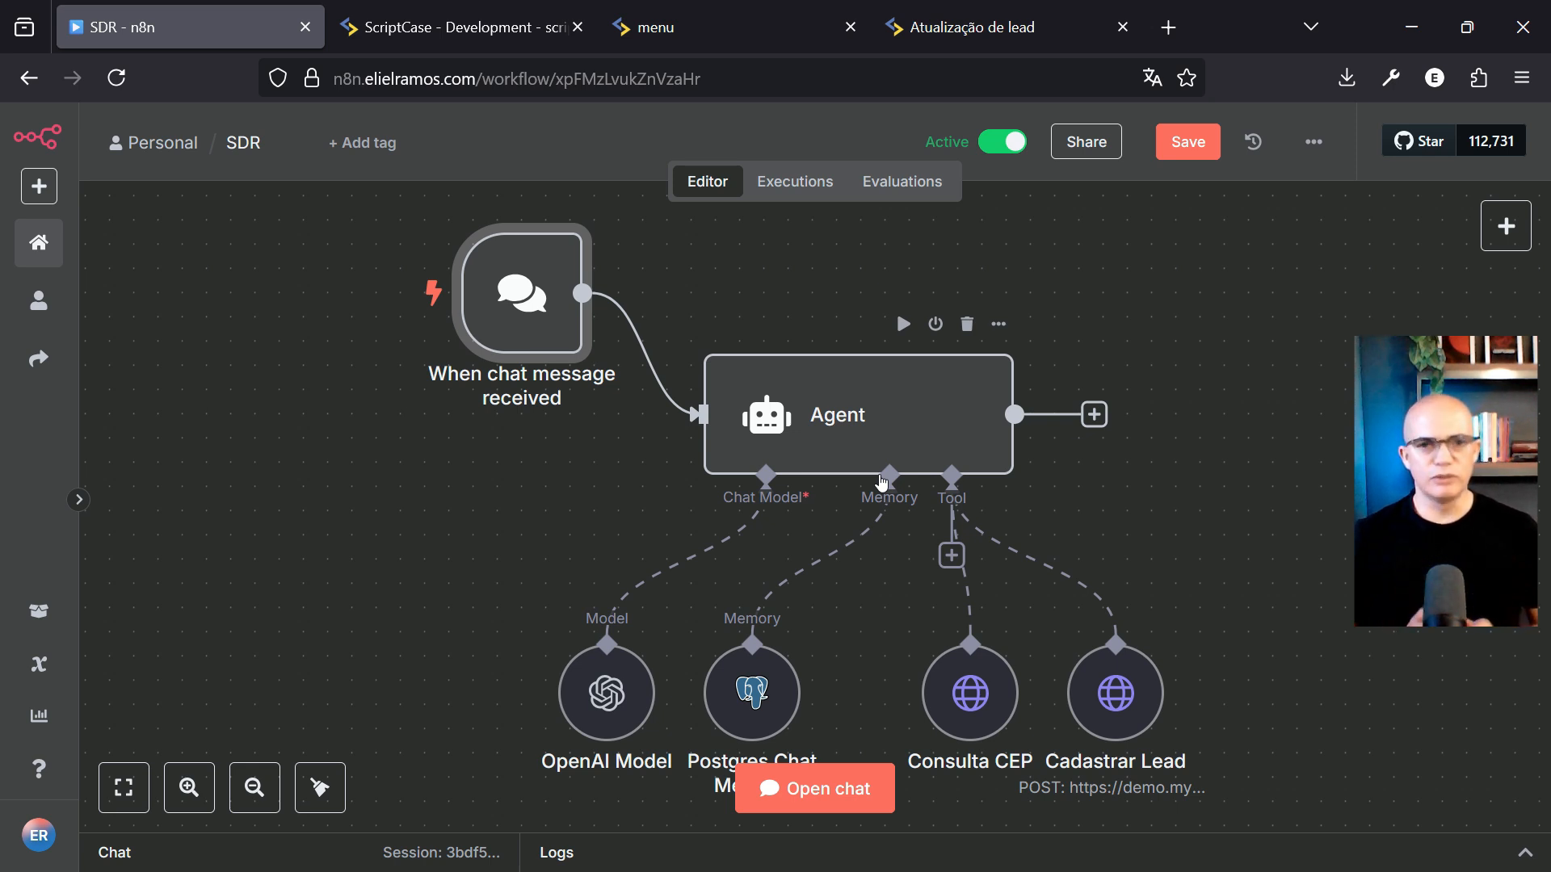
Save the SDR workflow in fullscreen and inspect its Agent and chat trigger nodes
key(ctrl+s)
key(F11)
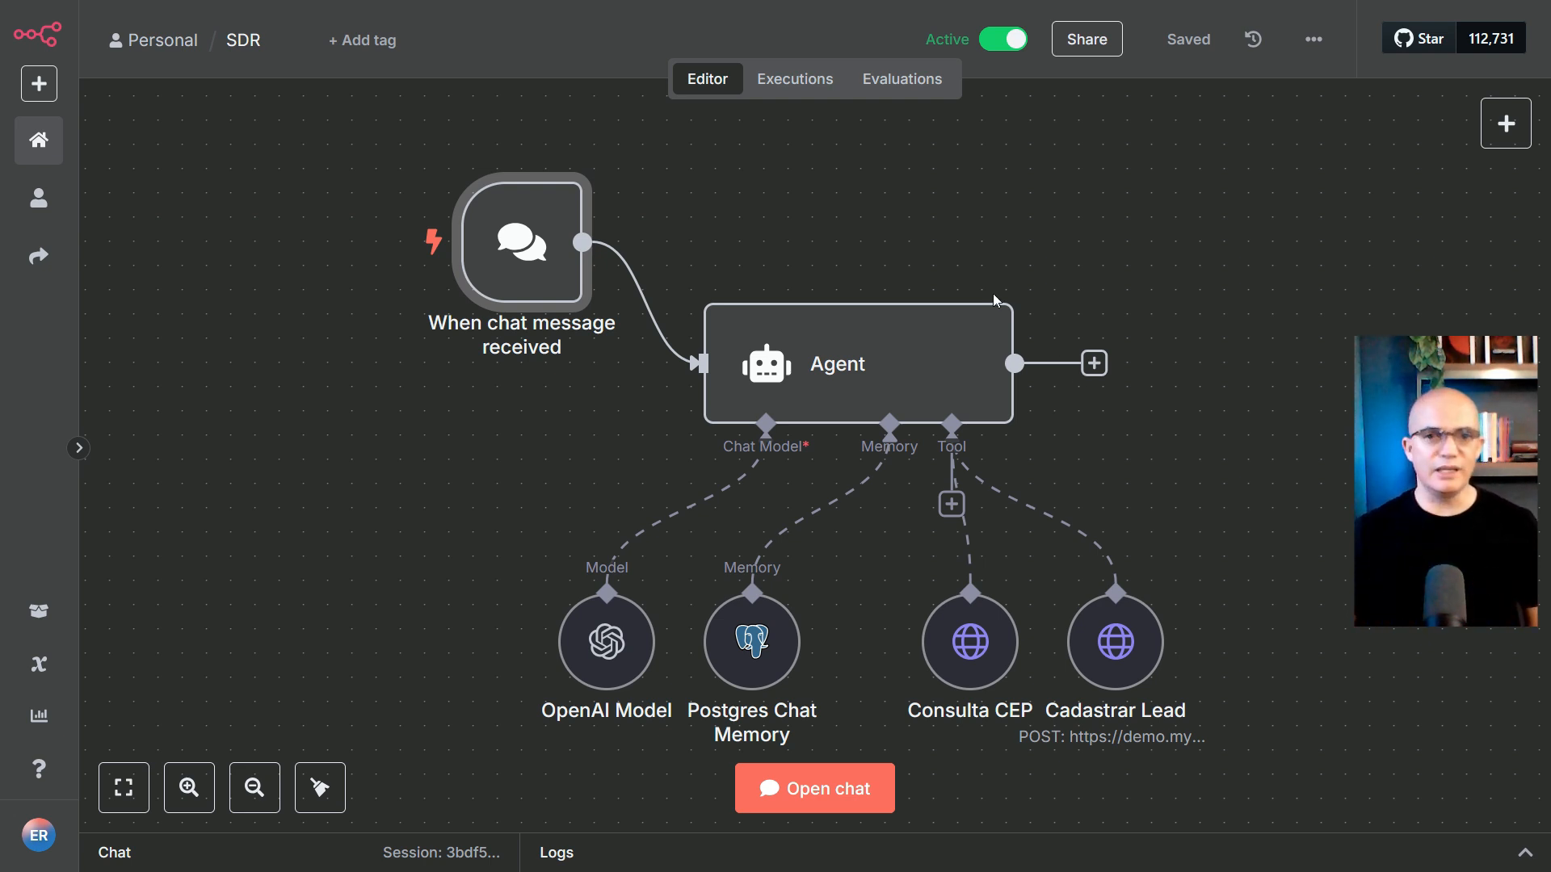
click(858, 353)
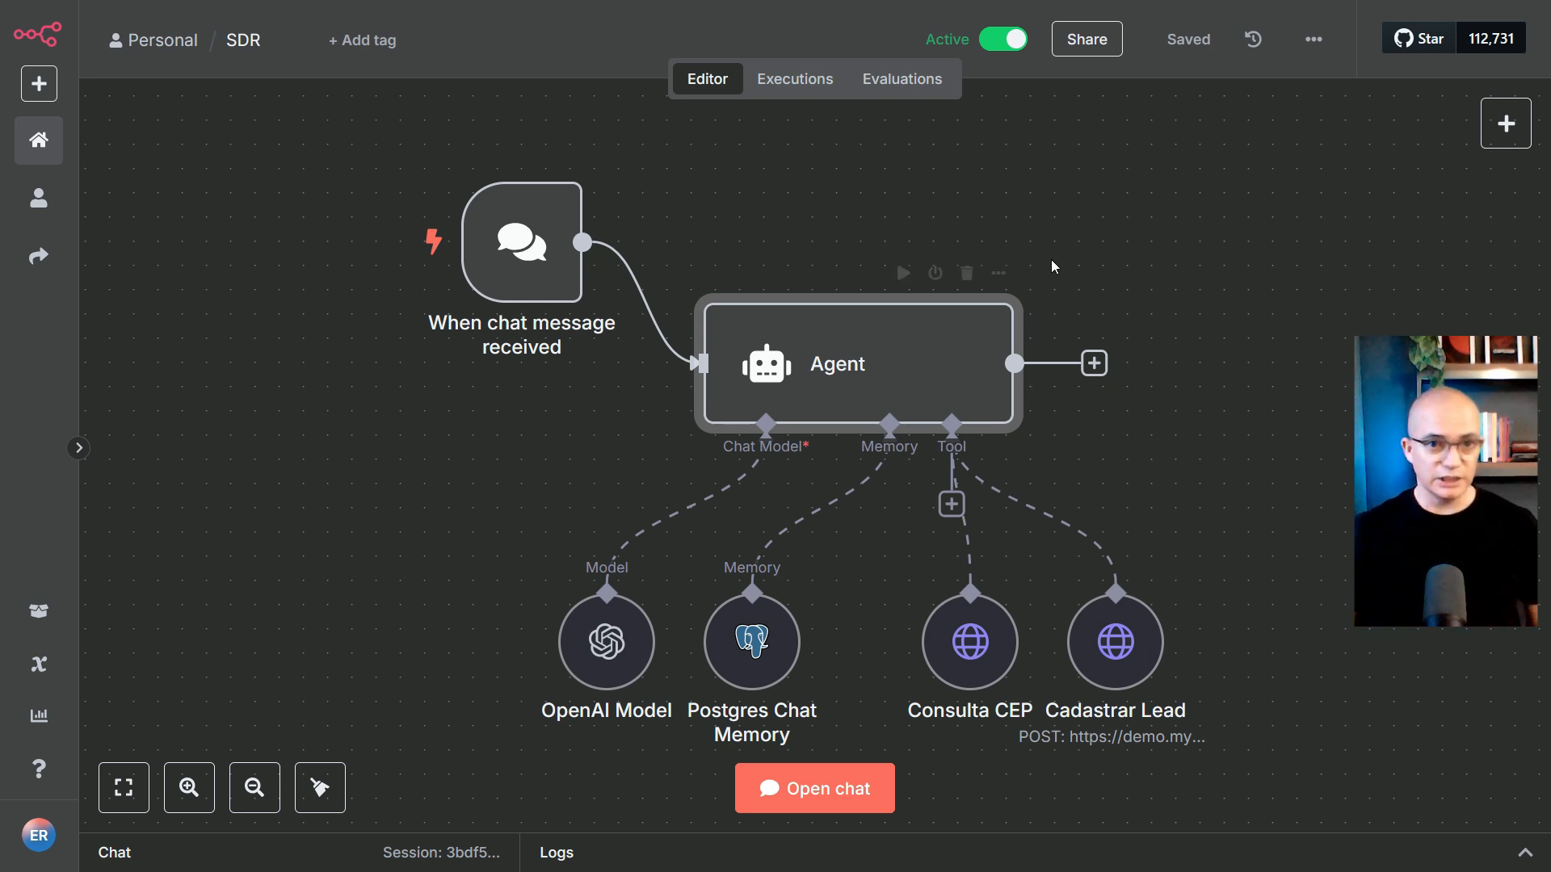
click(512, 257)
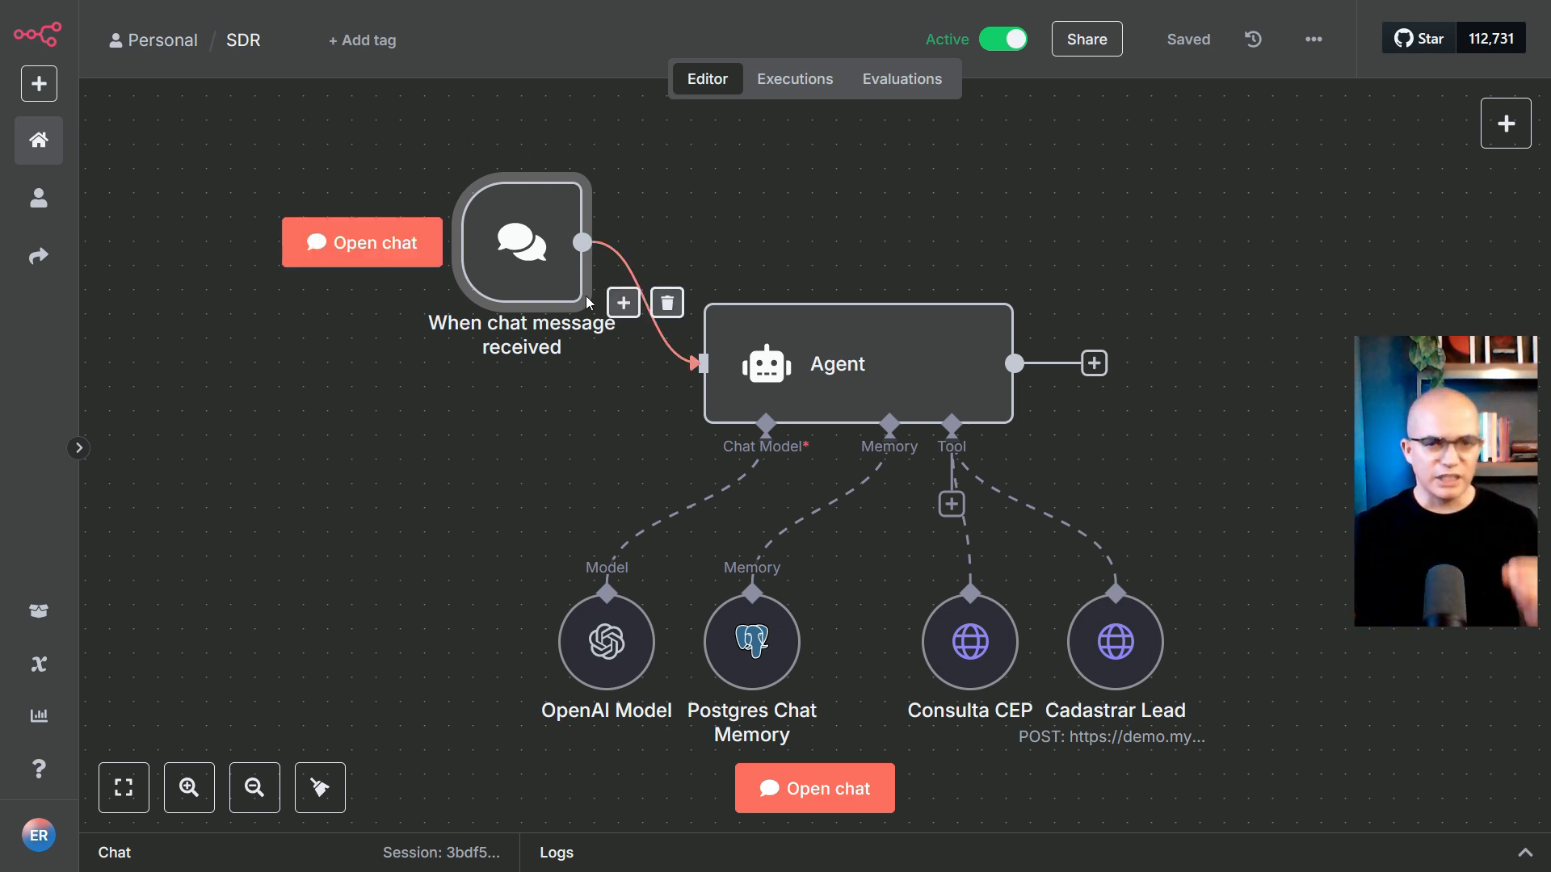
Check the chat trigger's settings, try the test chat, then reopen the trigger's parameters
mouse_move(525, 241)
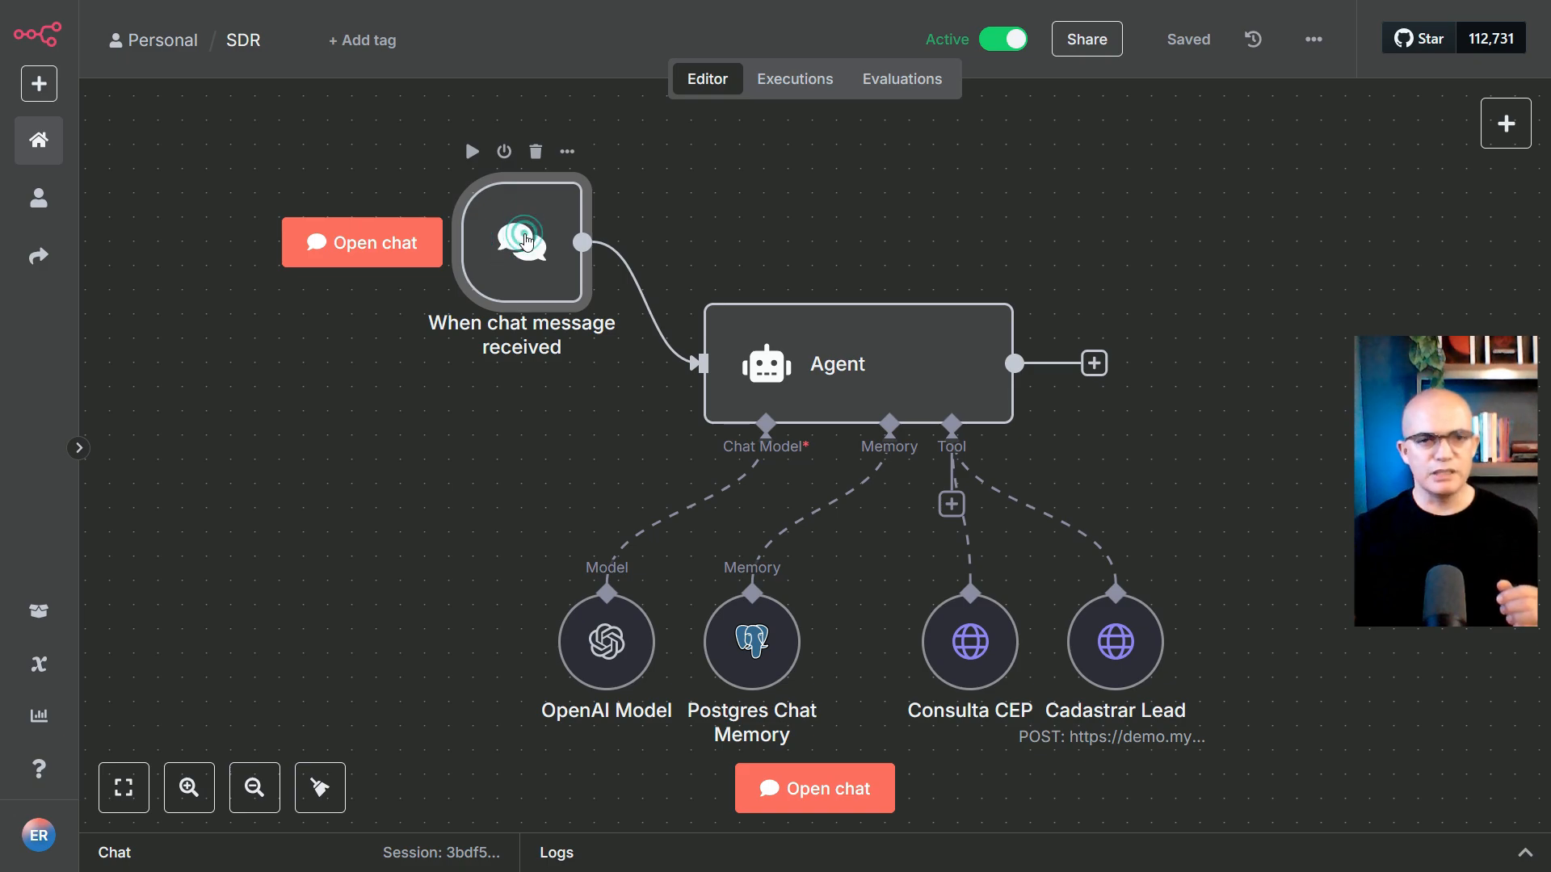
double_click(525, 241)
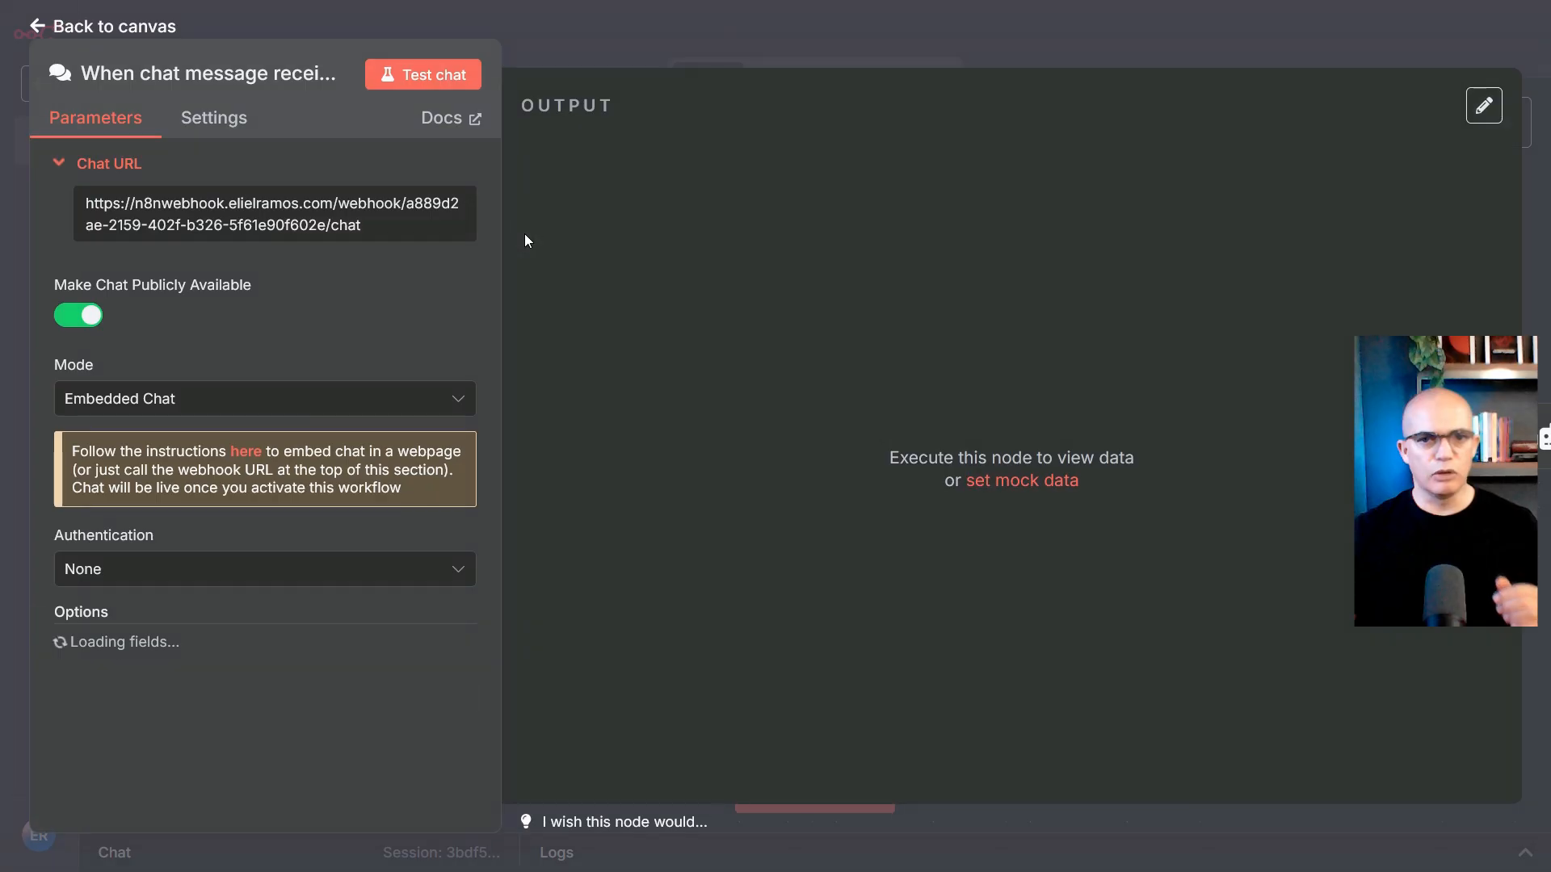
click(37, 27)
click(336, 243)
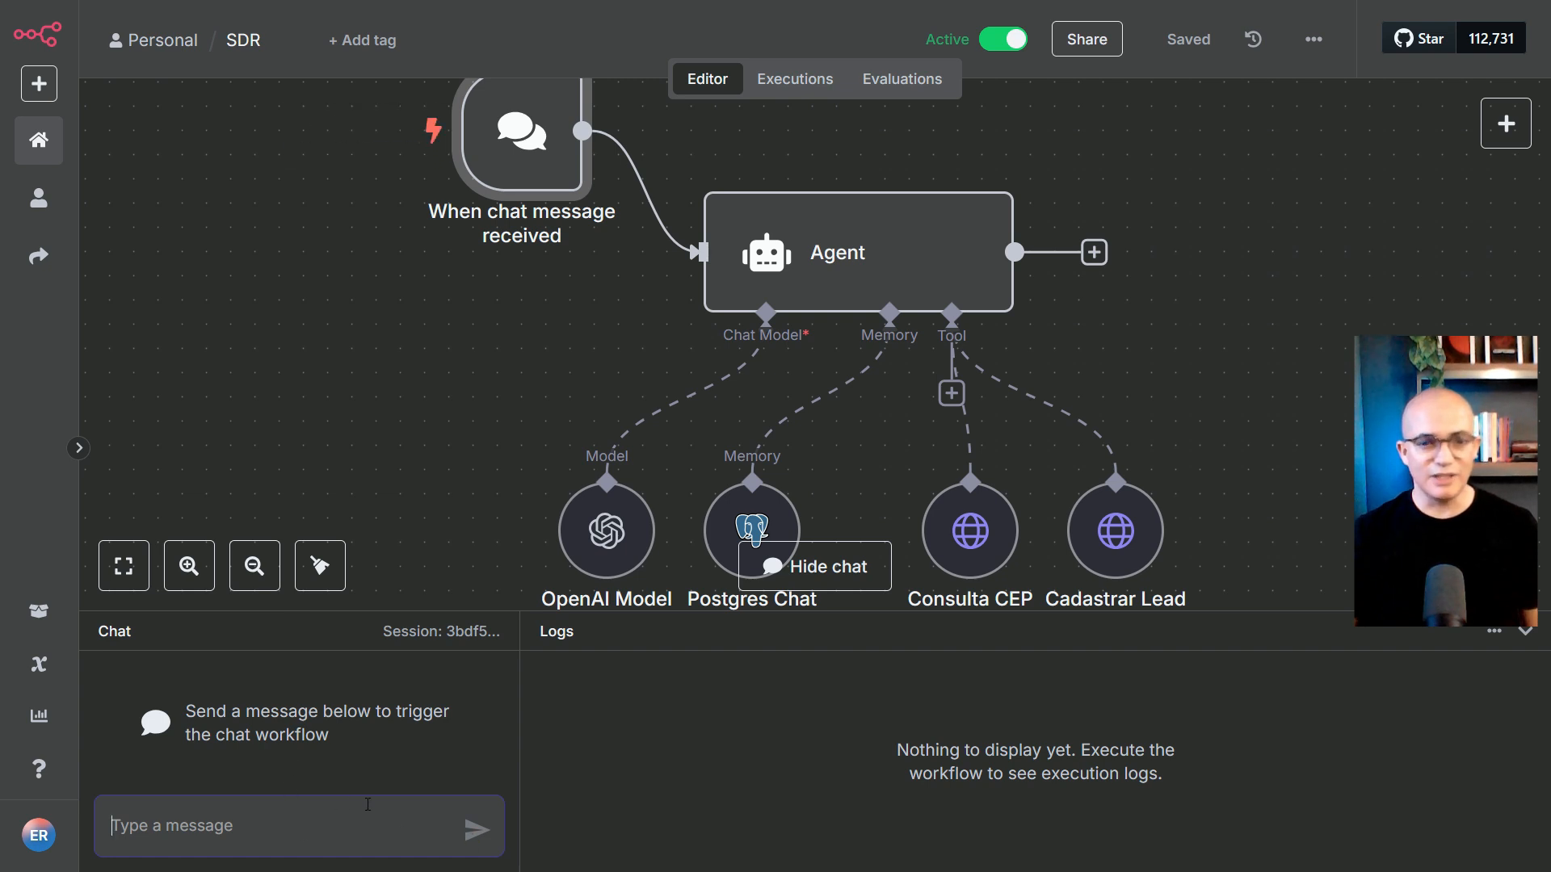
click(326, 811)
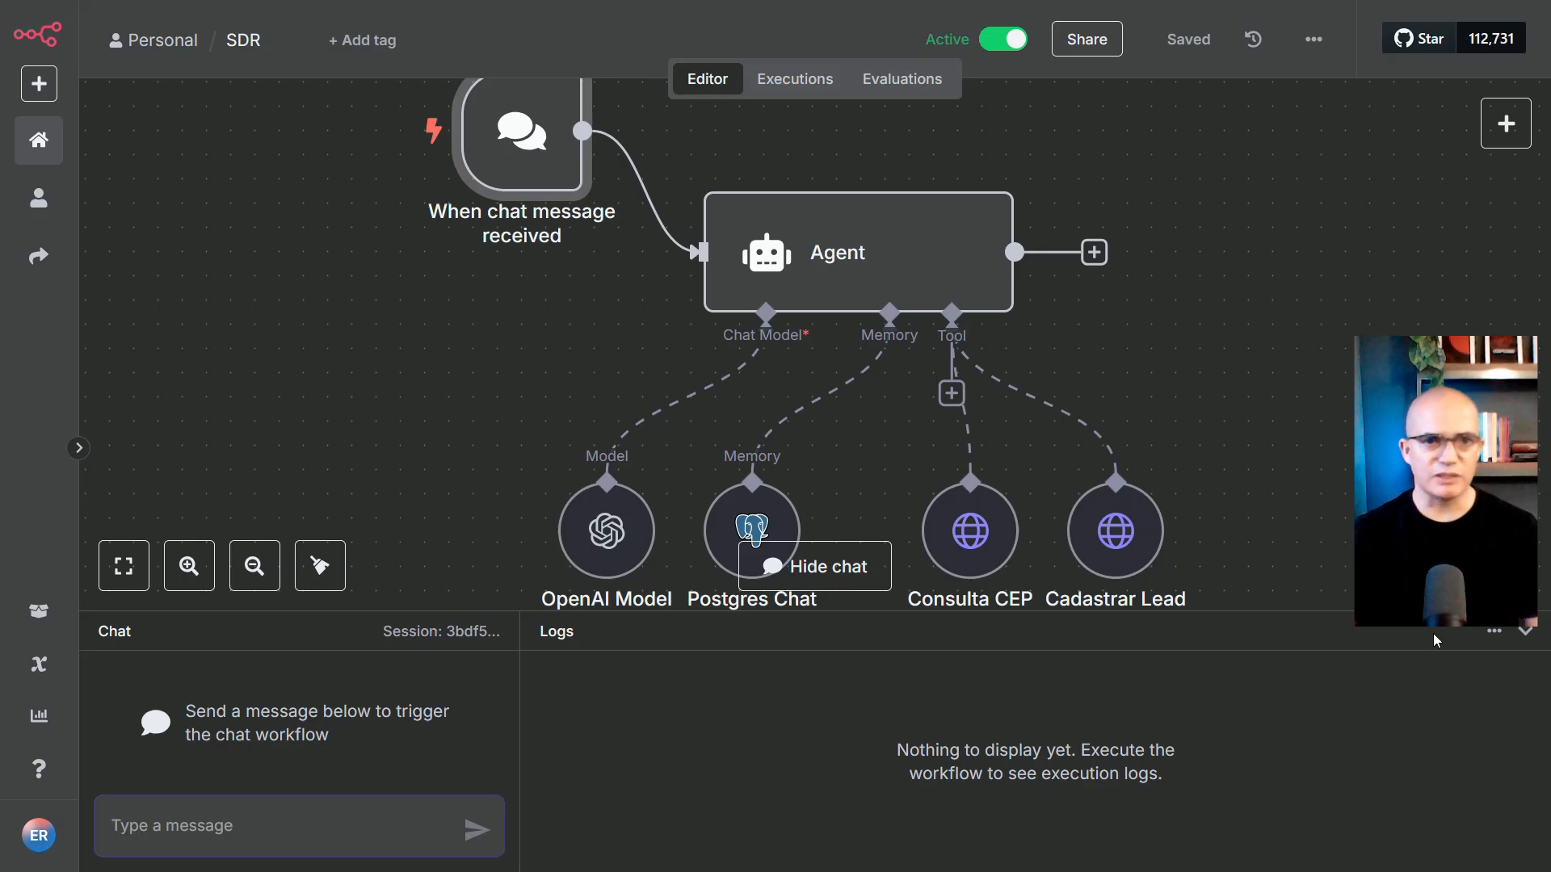
double_click(521, 134)
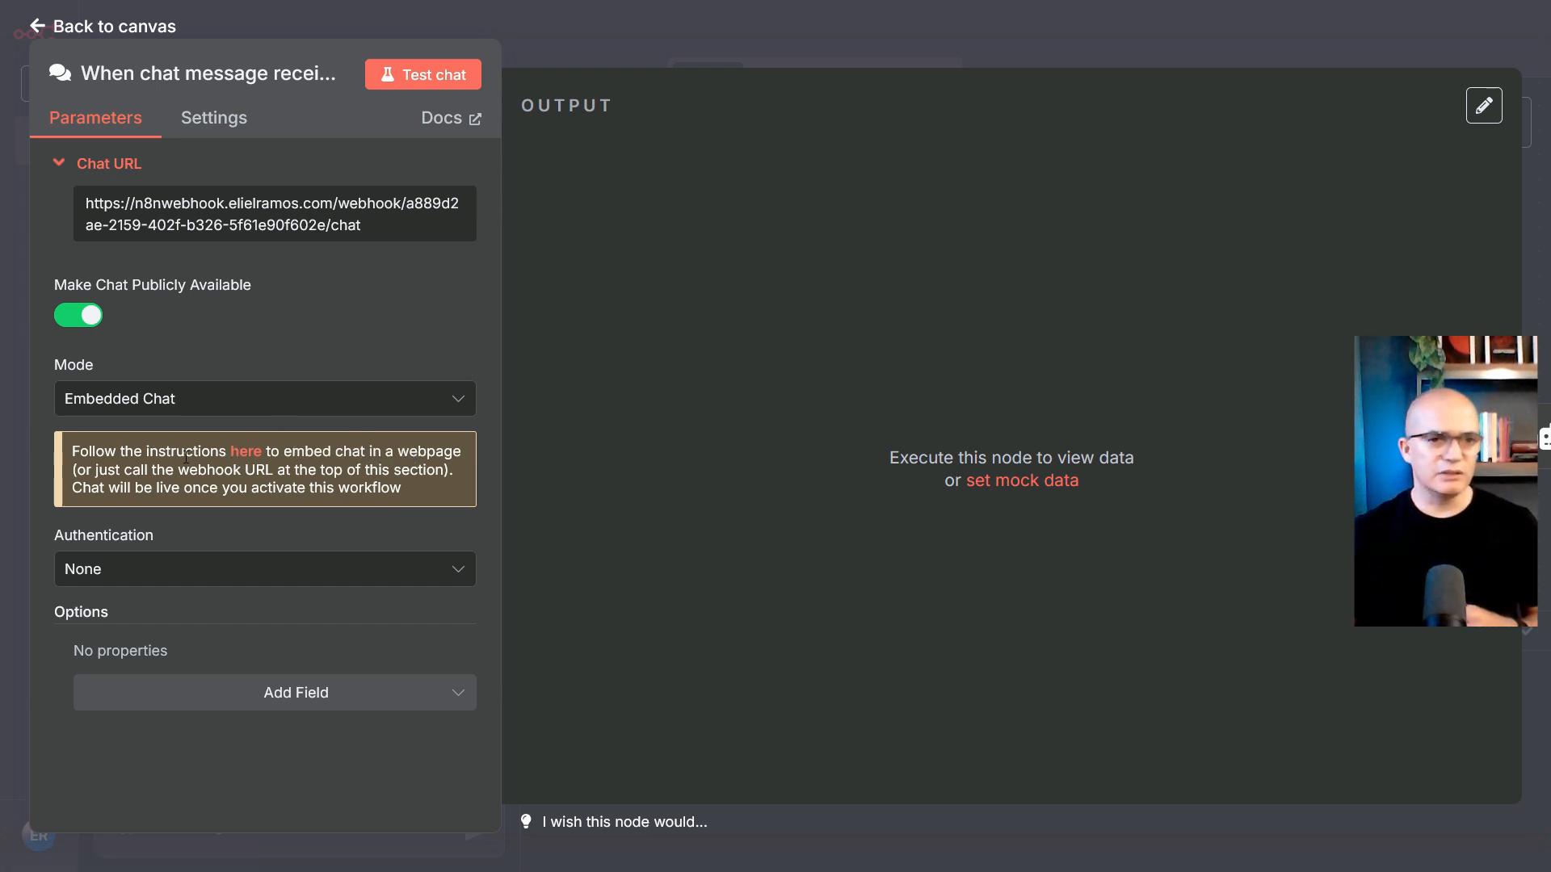
click(249, 450)
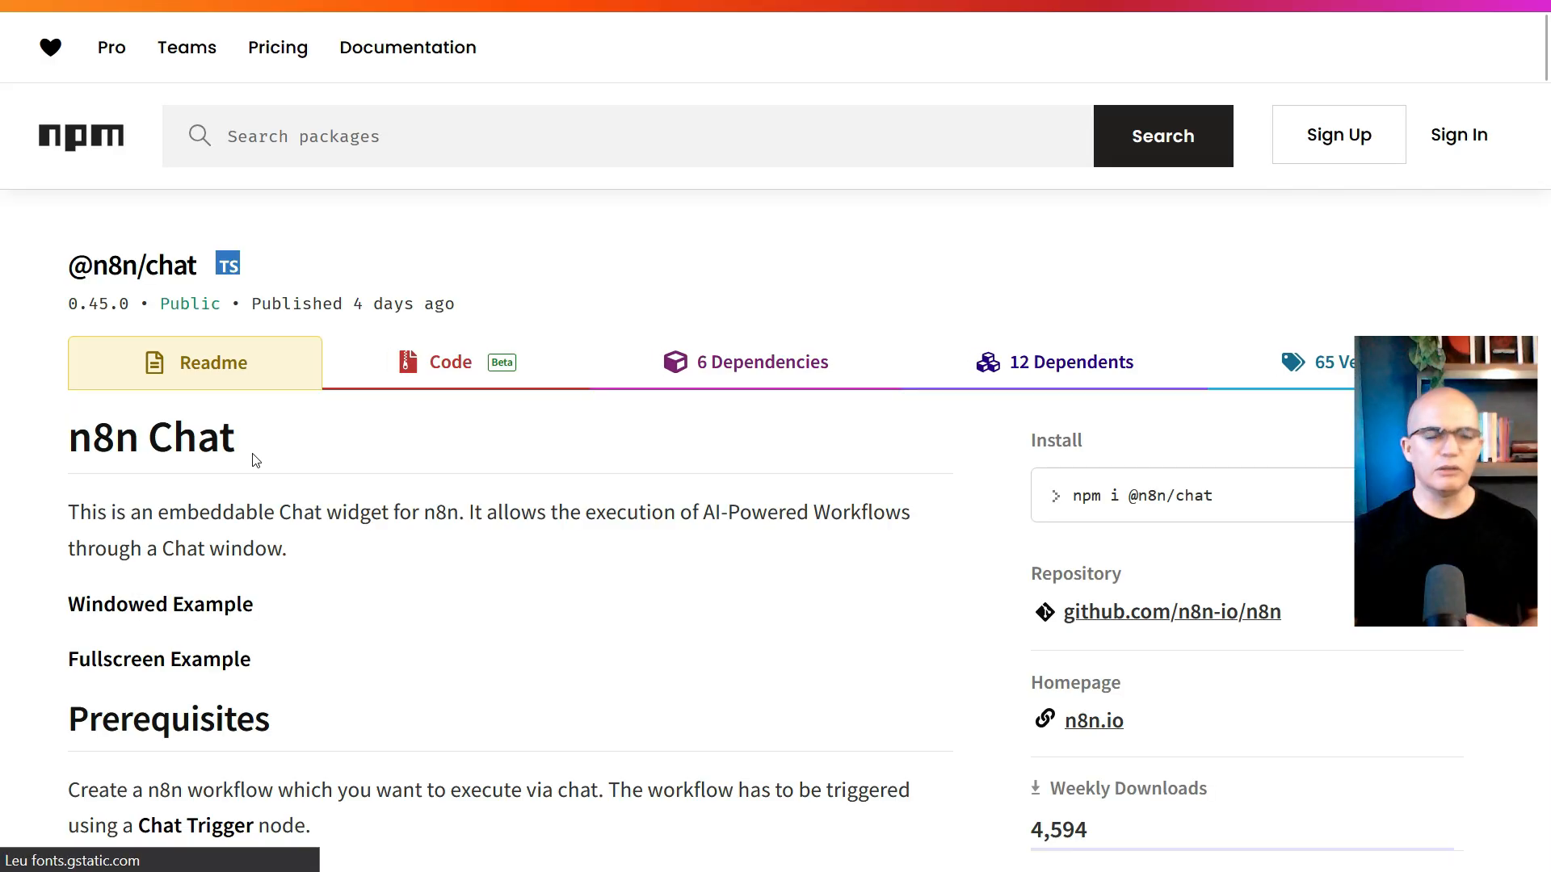
scroll(415, 374, down, 20)
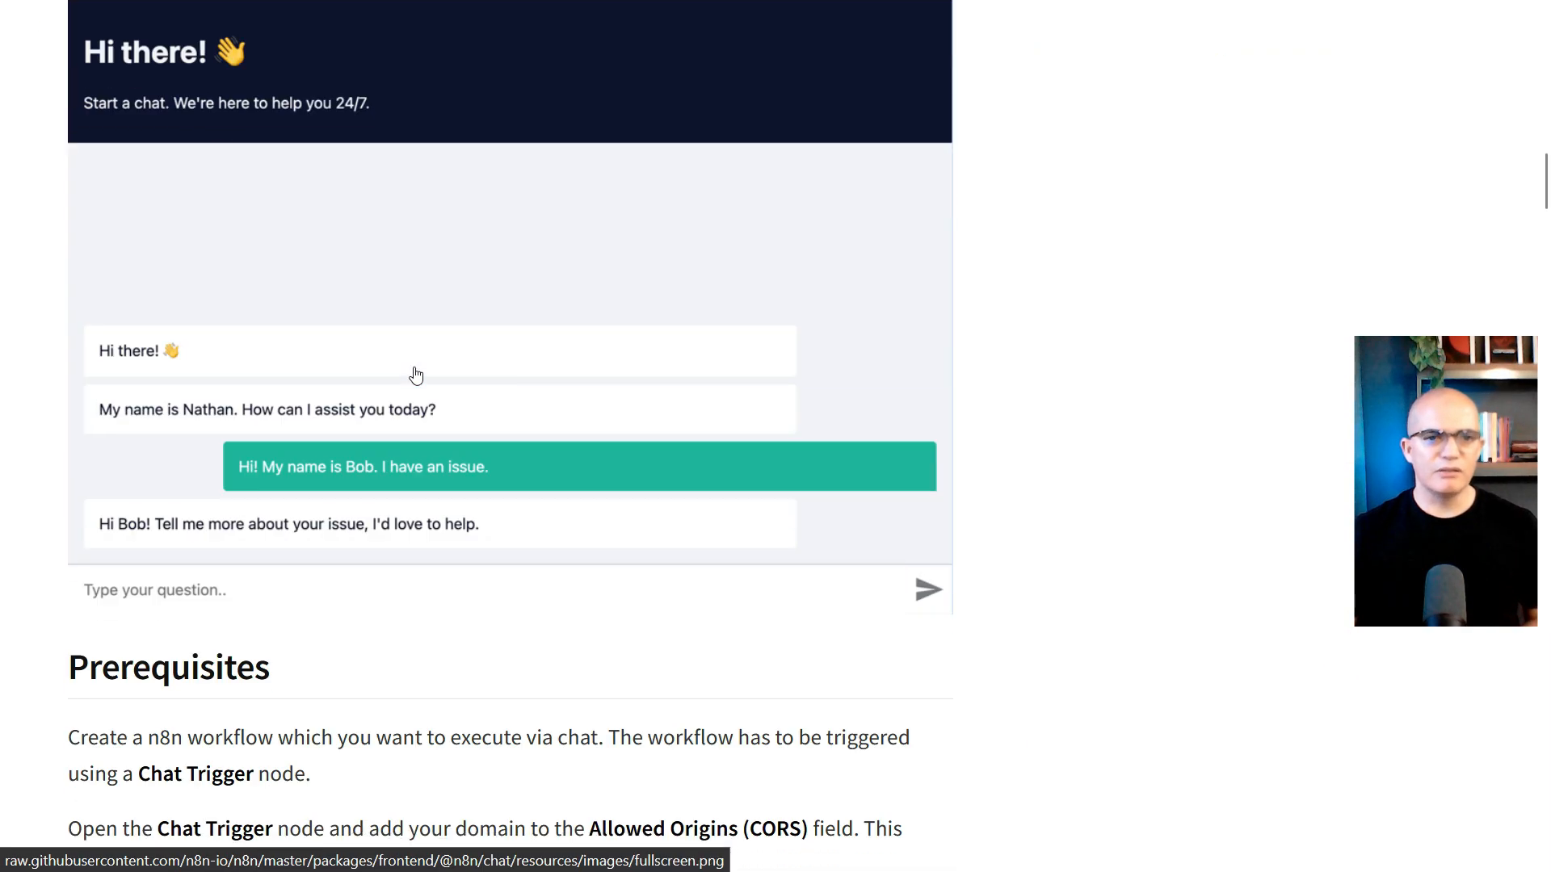
scroll(409, 367, down, 5)
scroll(323, 339, up, 4)
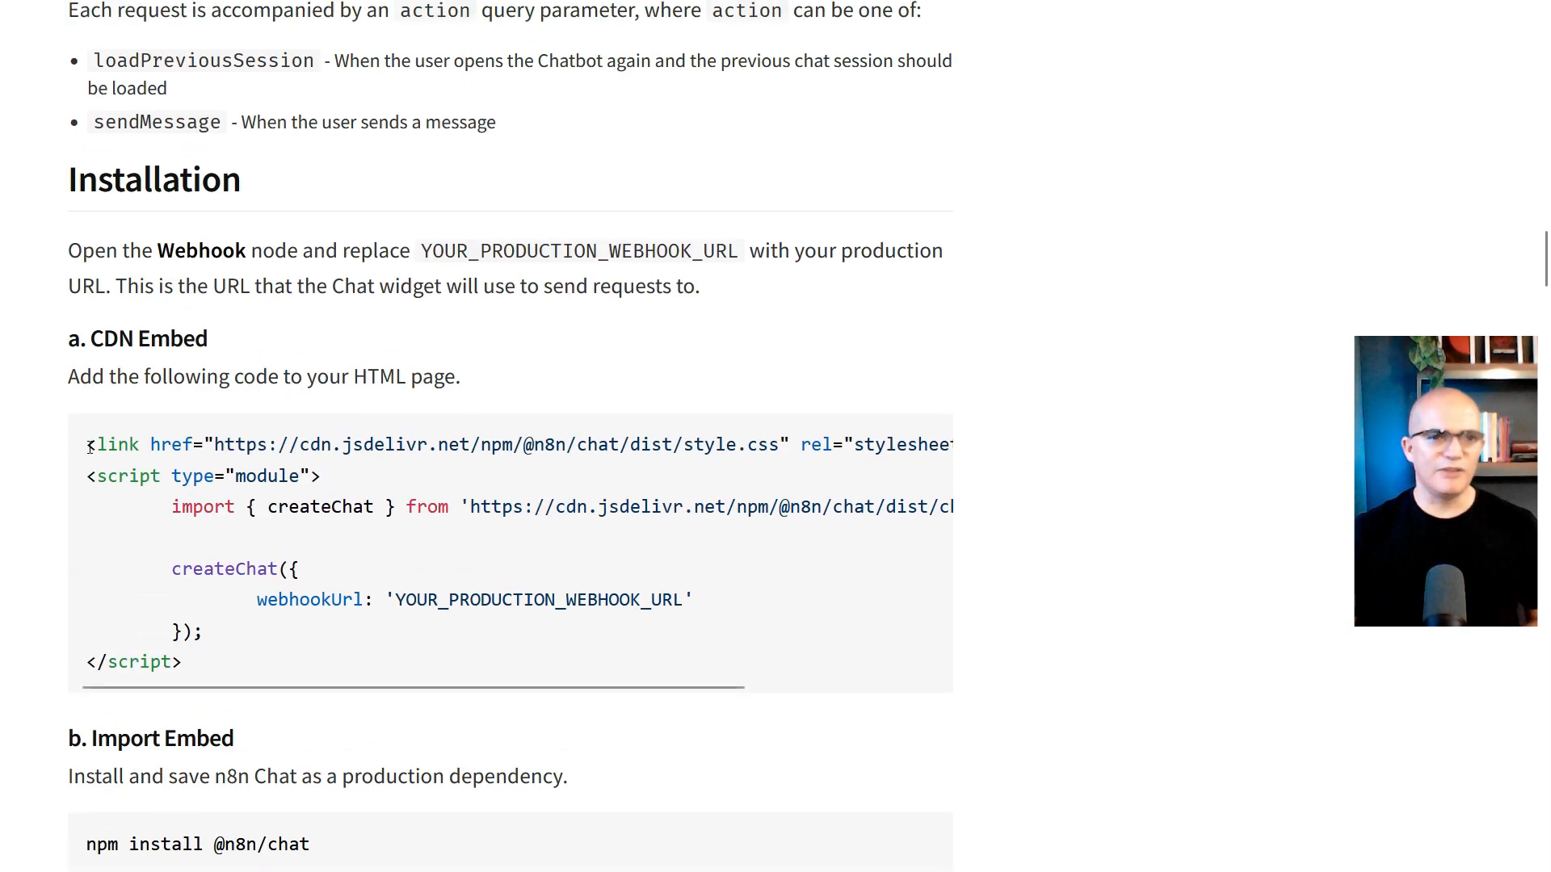
drag(89, 446, 222, 671)
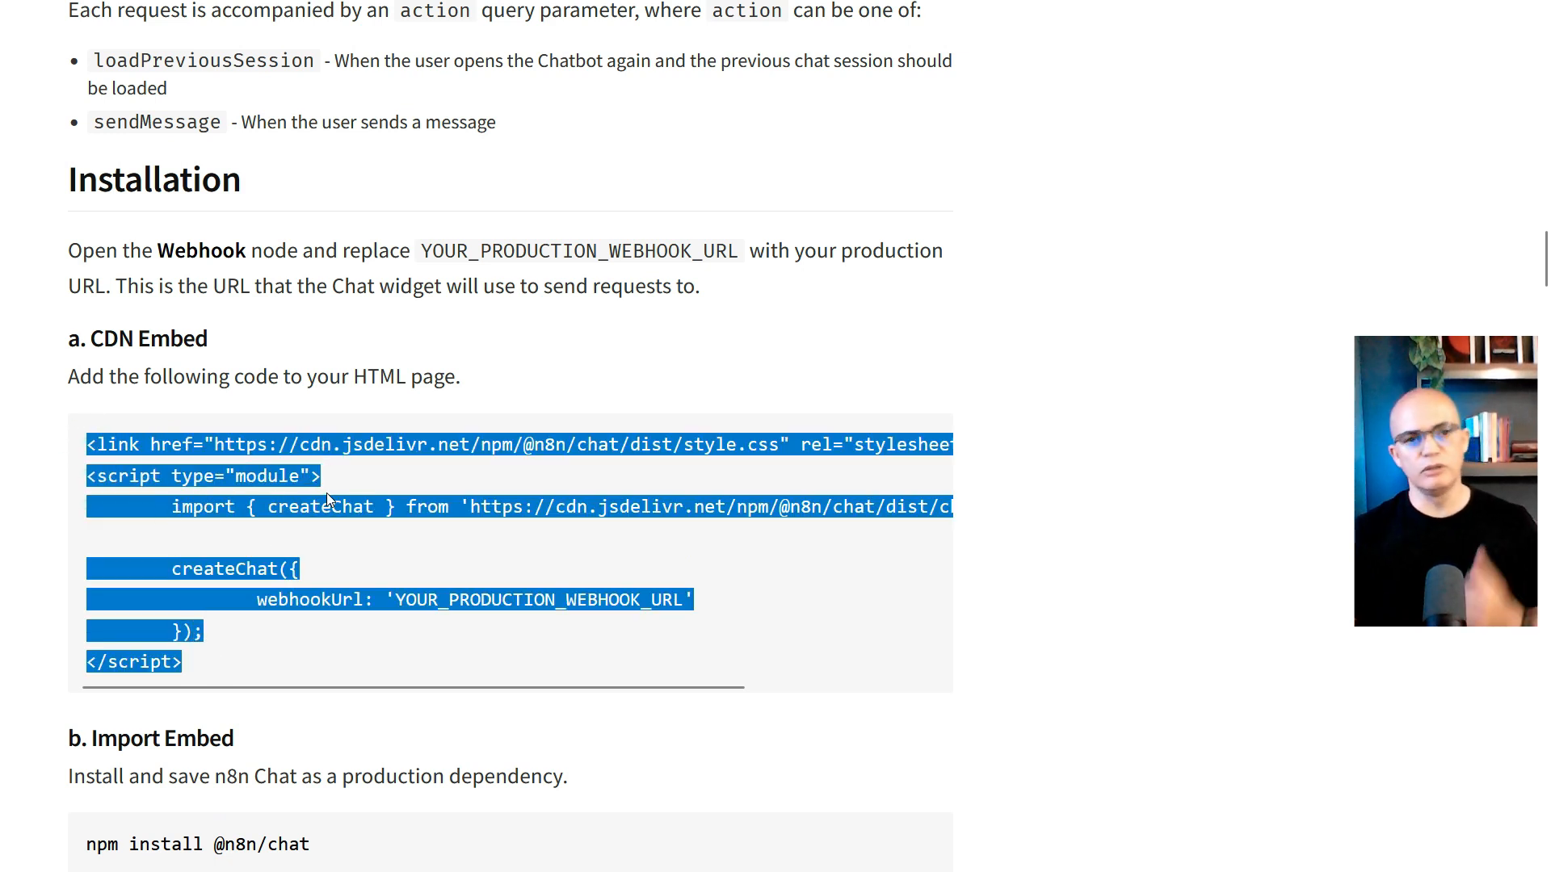
click(211, 667)
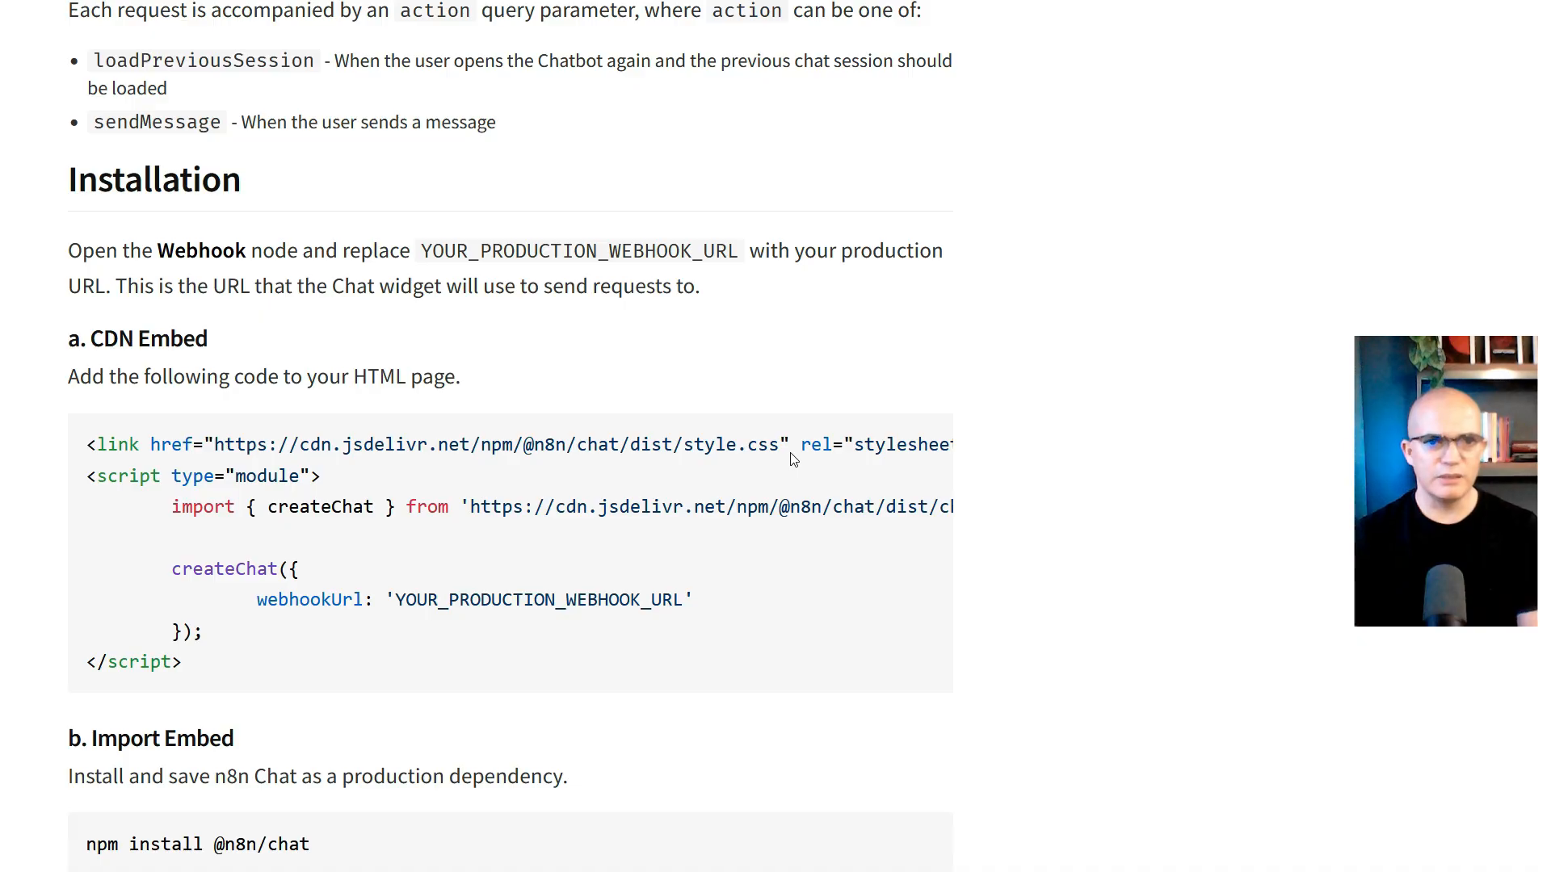
click(394, 602)
drag(397, 602, 678, 601)
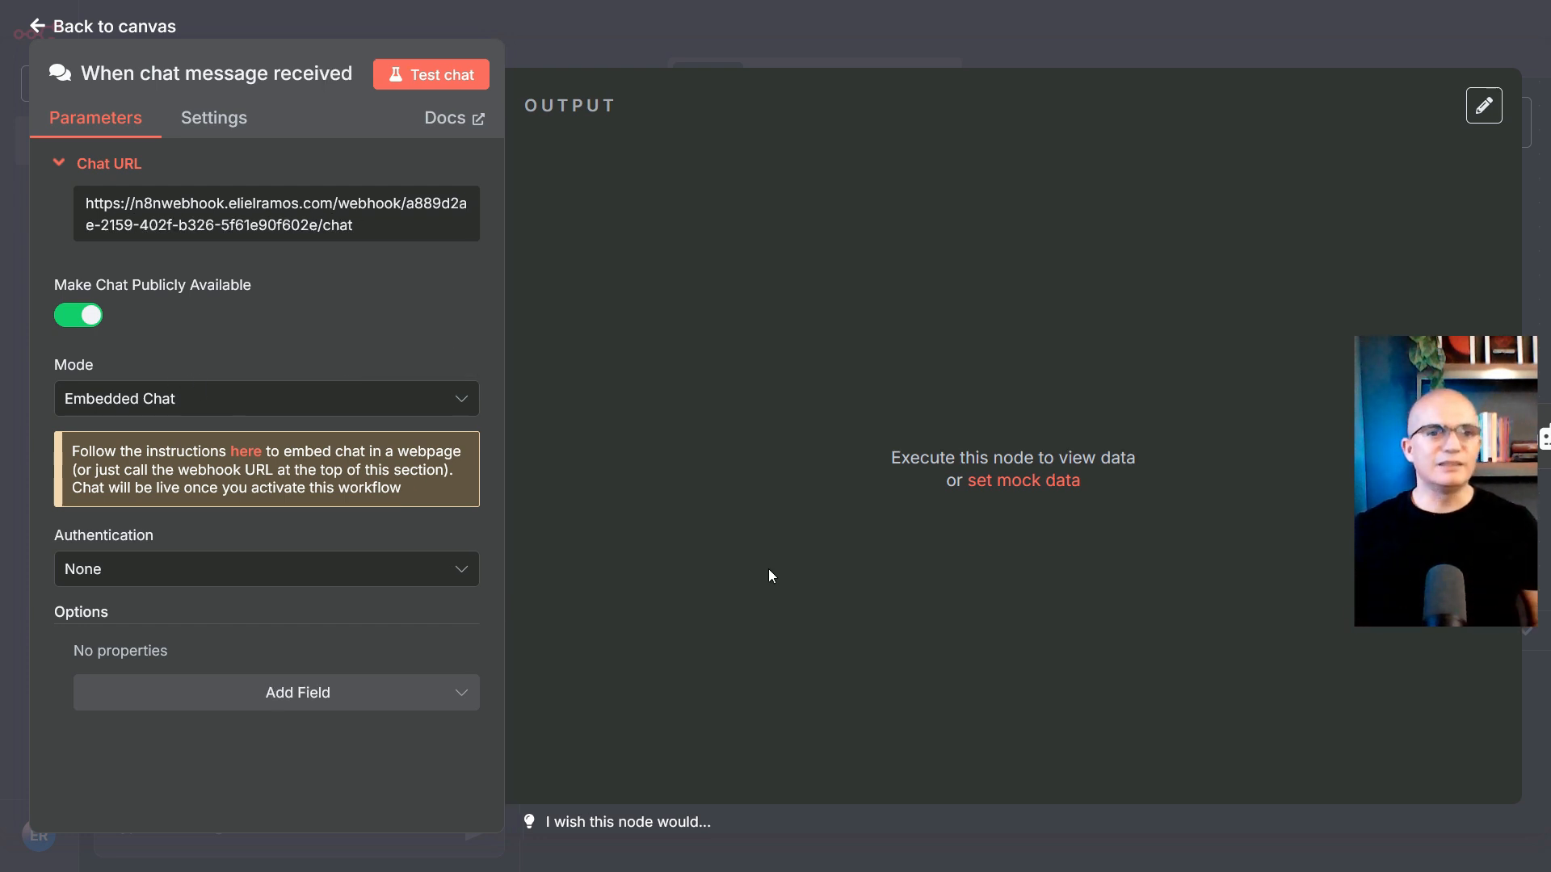
click(248, 452)
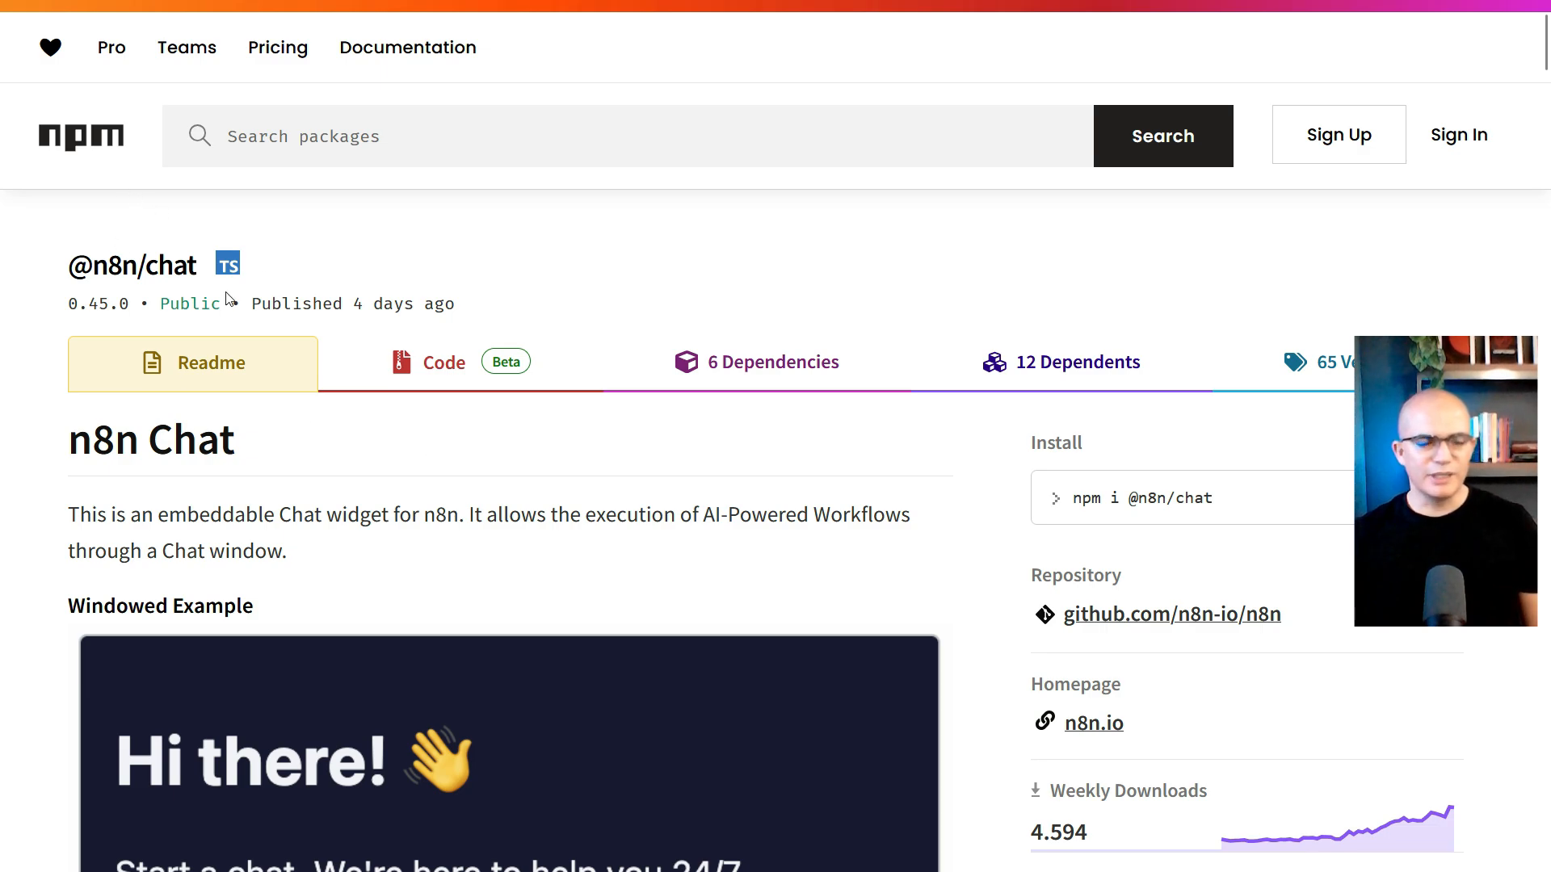
scroll(247, 307, down, 20)
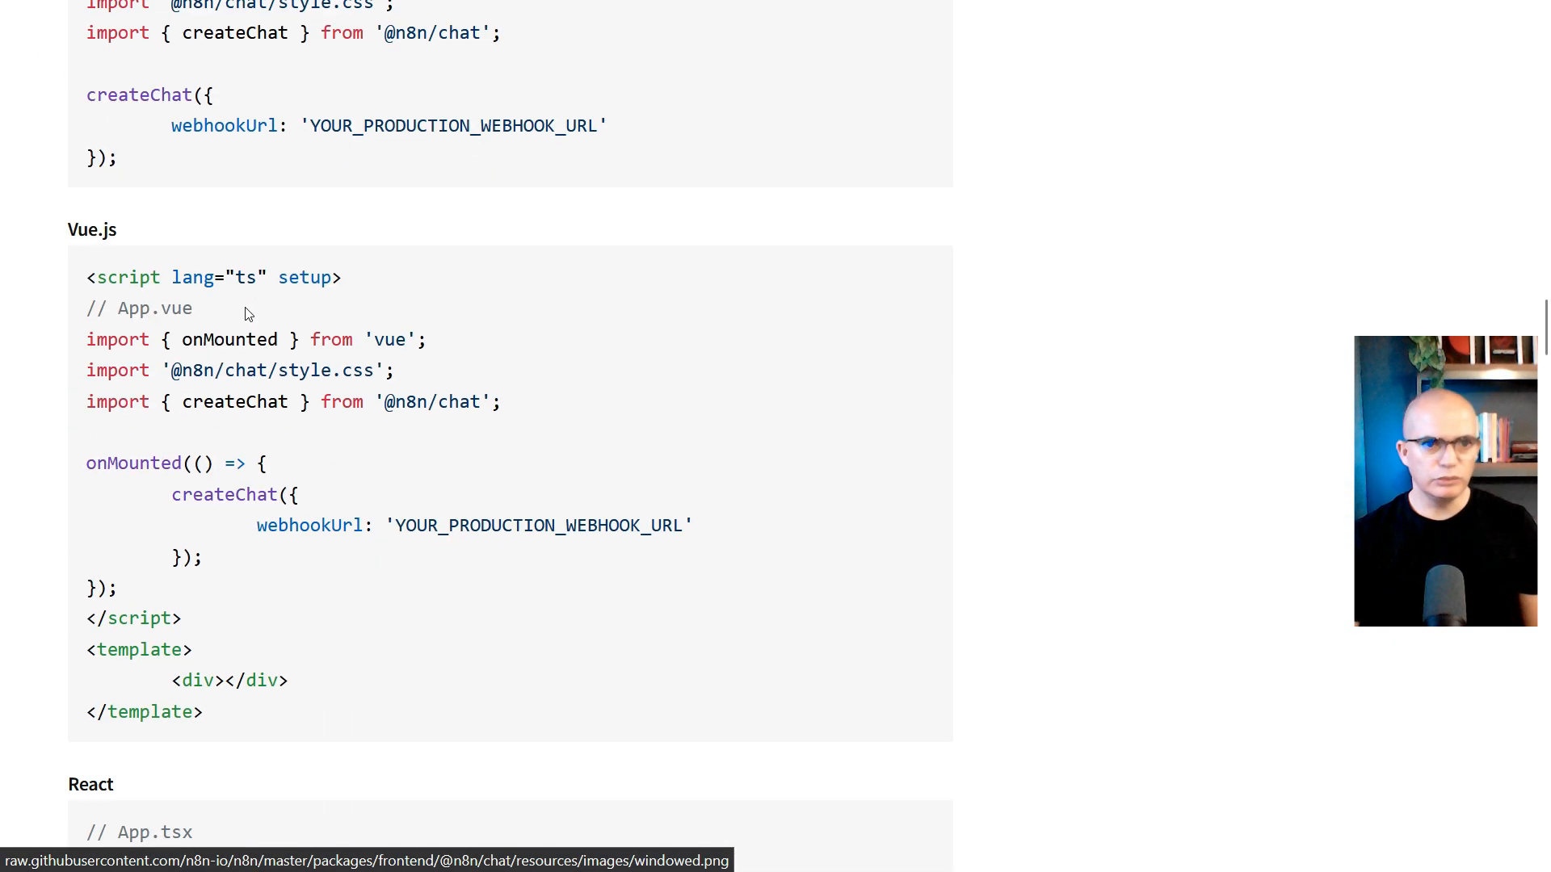
scroll(247, 308, down, 20)
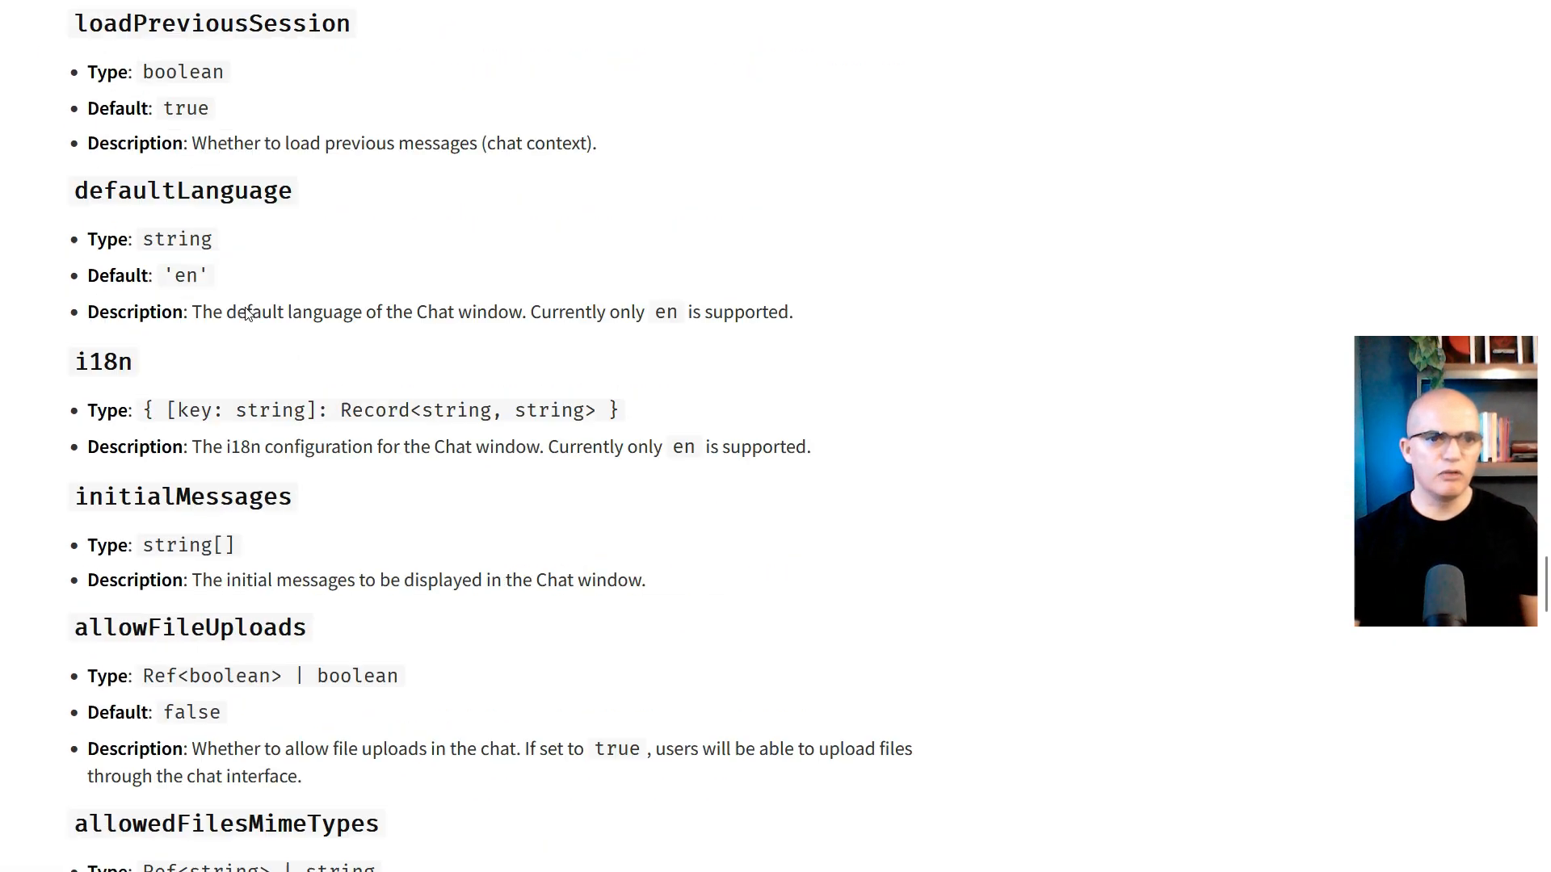
scroll(246, 311, up, 10)
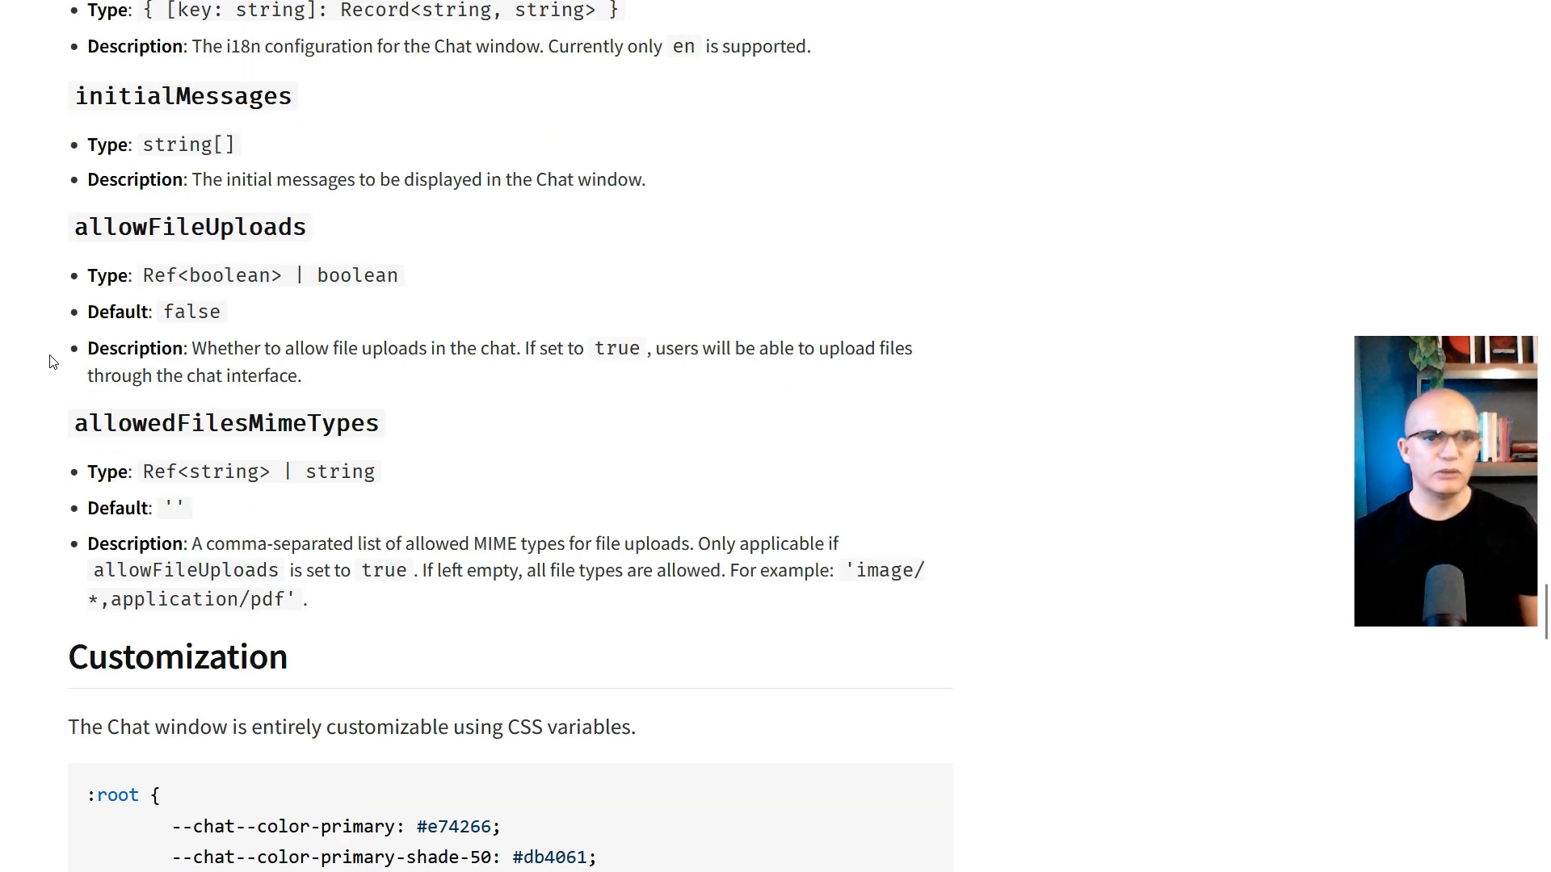
drag(63, 727, 677, 726)
scroll(654, 727, down, 5)
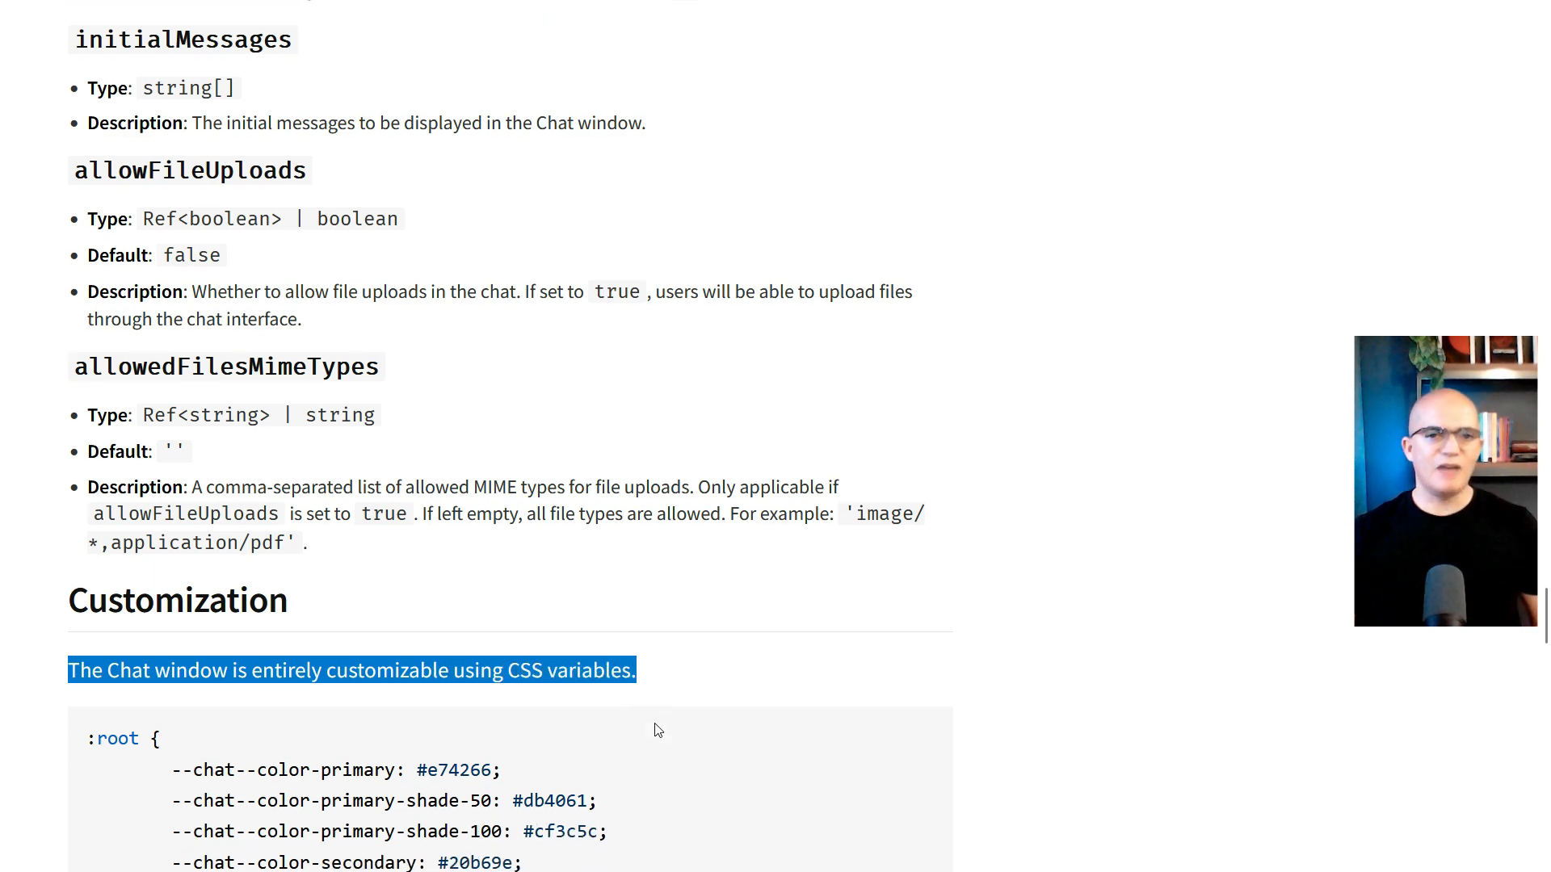
drag(203, 323, 339, 661)
scroll(340, 660, down, 12)
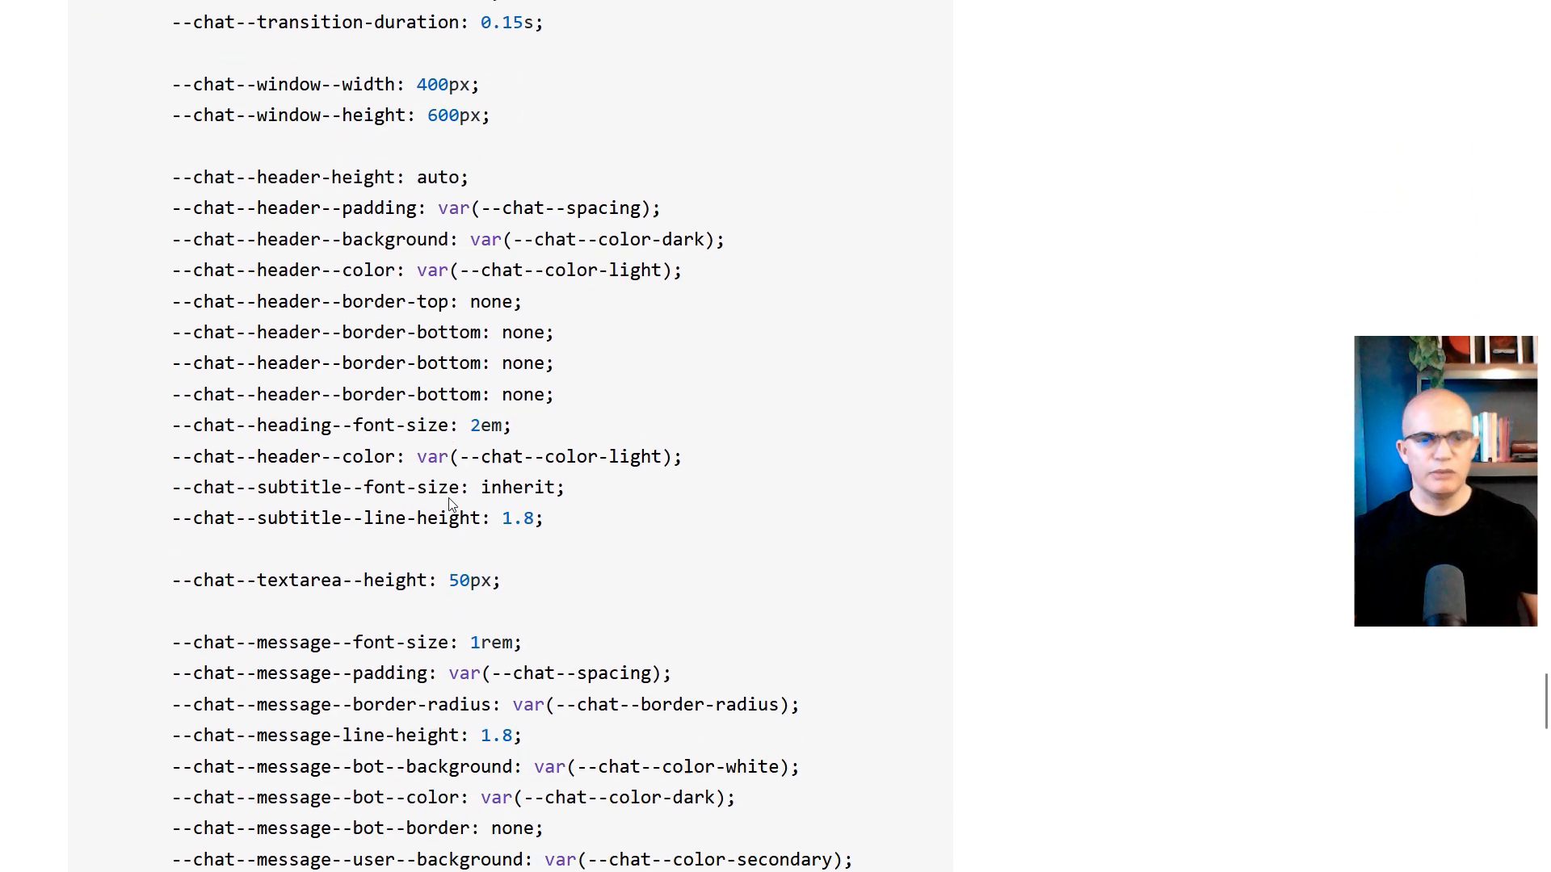
scroll(477, 589, down, 3)
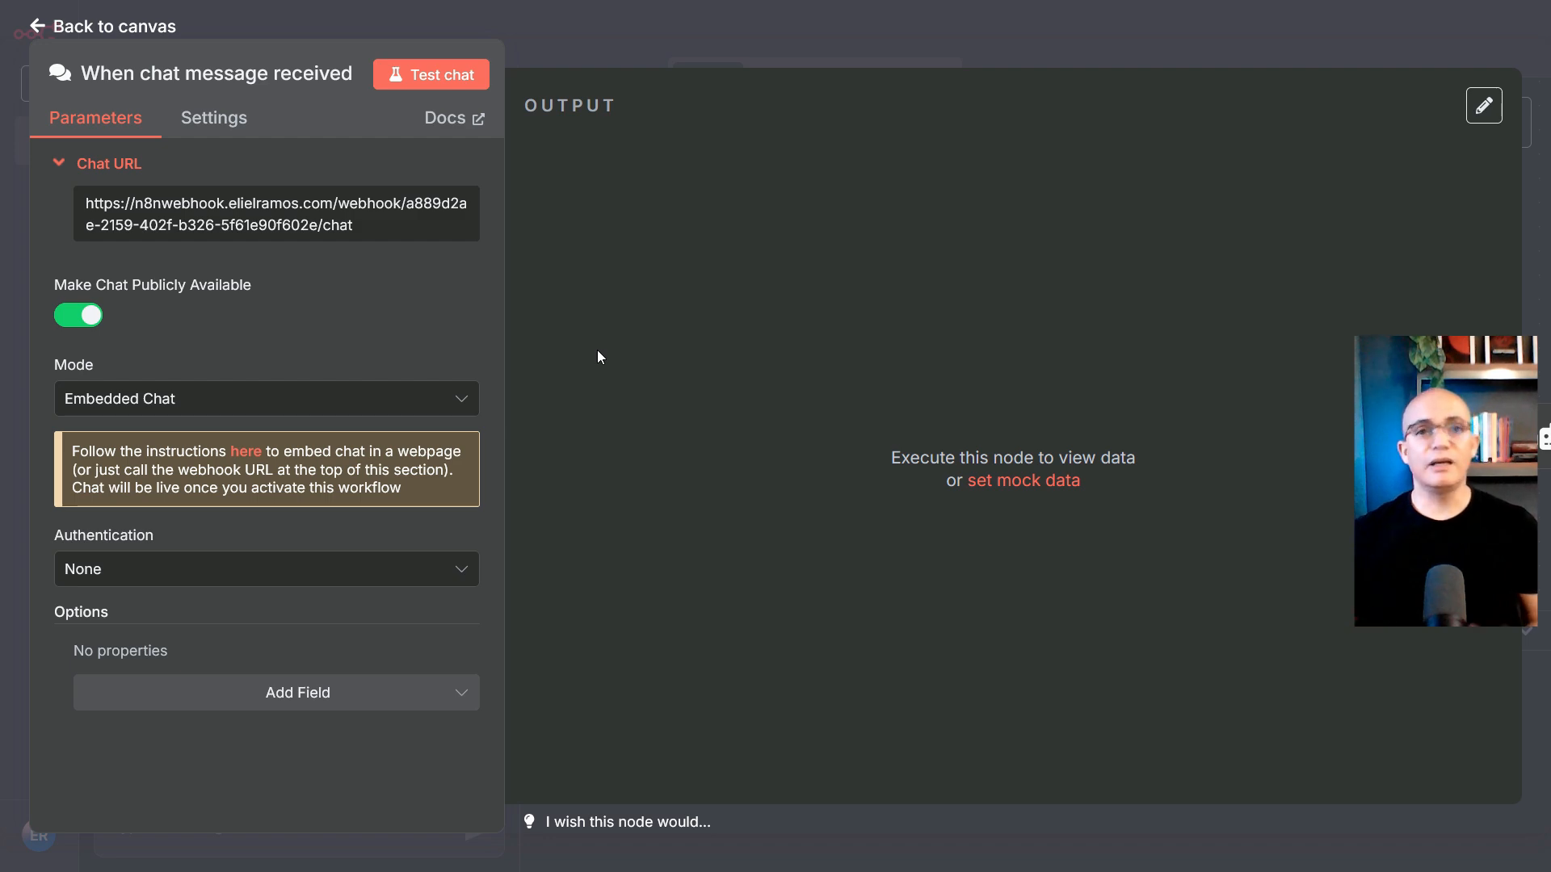
click(104, 29)
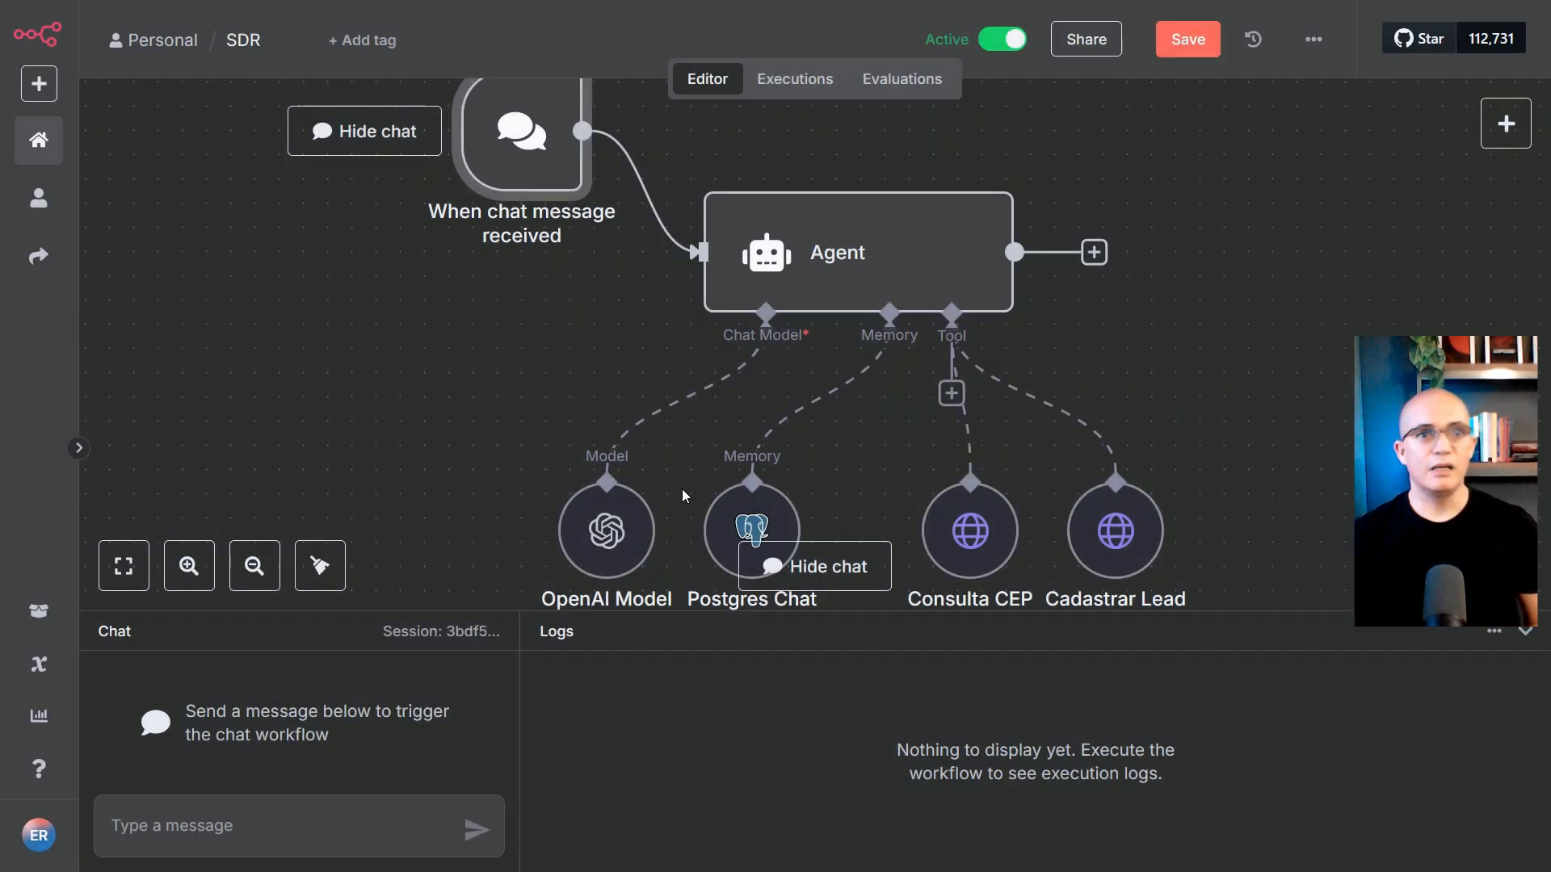
scroll(517, 448, up, 1)
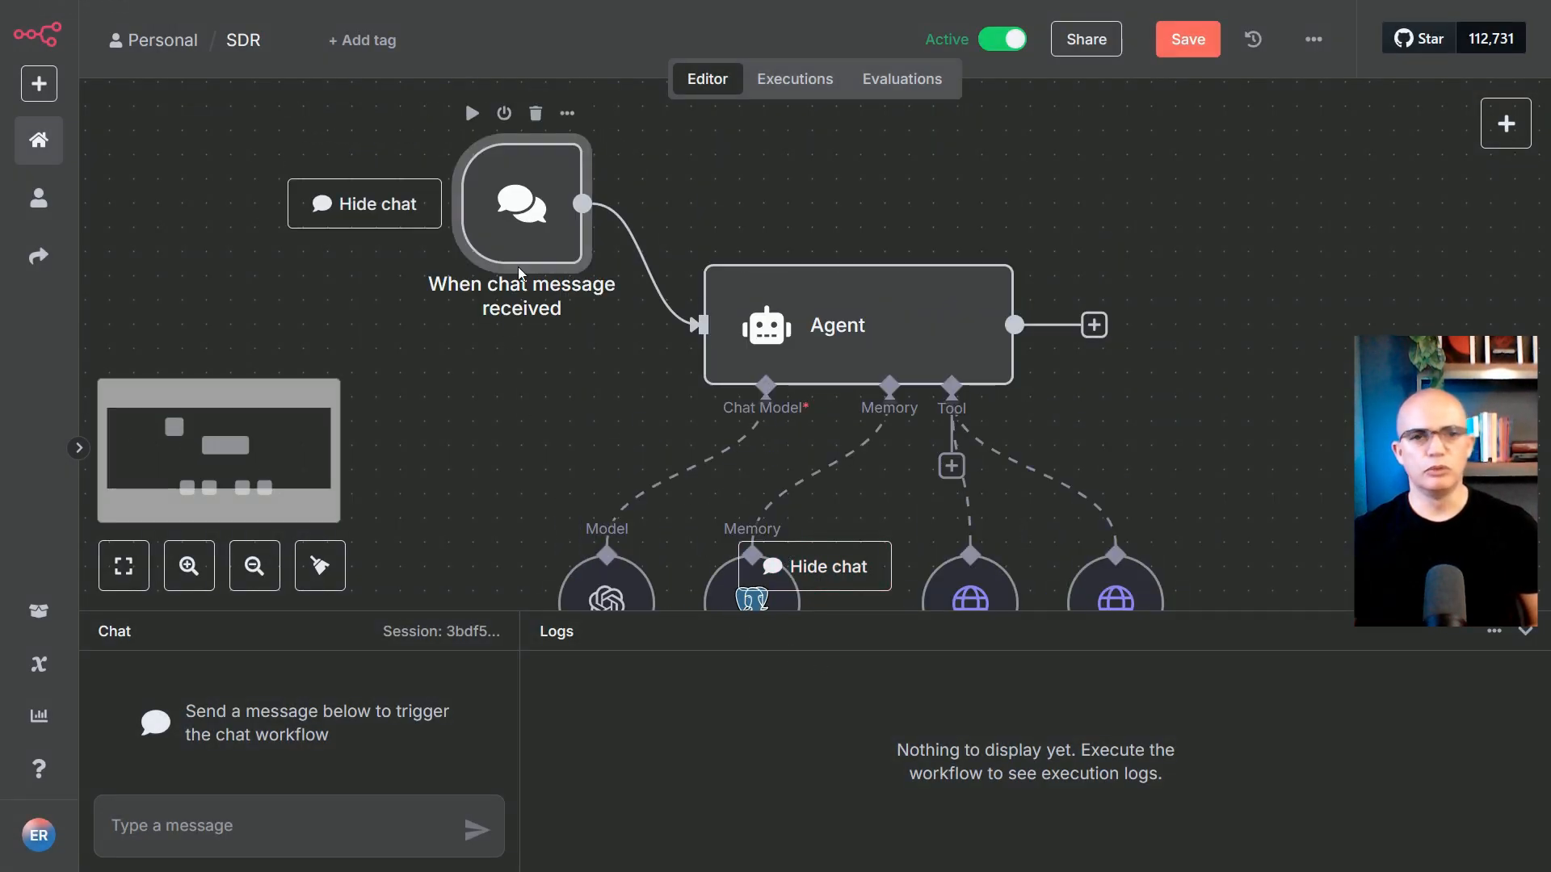
mouse_move(663, 247)
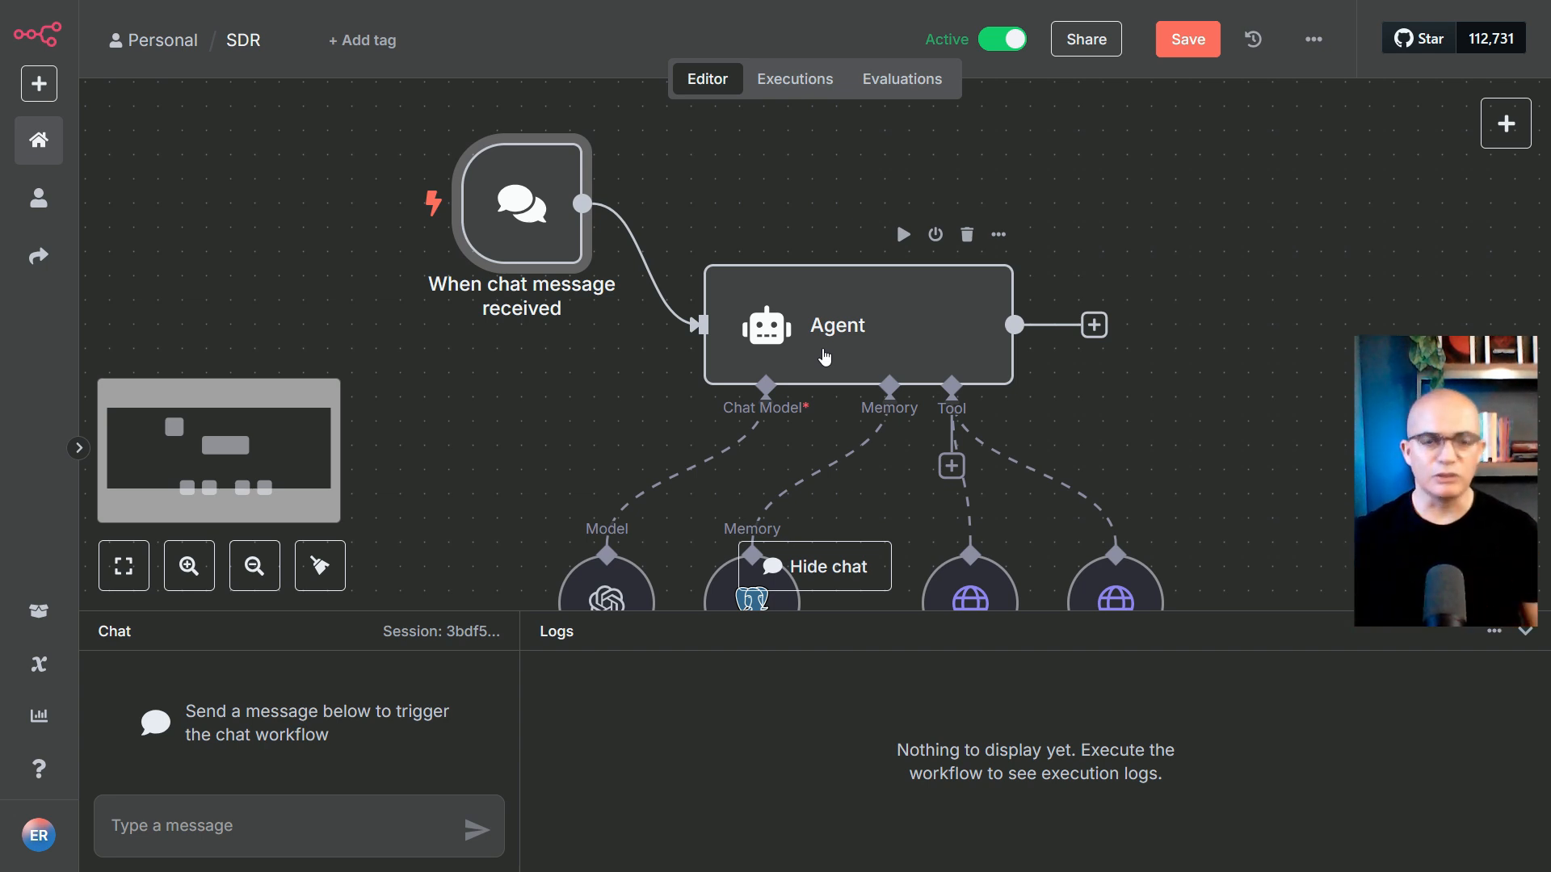
scroll(872, 331, down, 2)
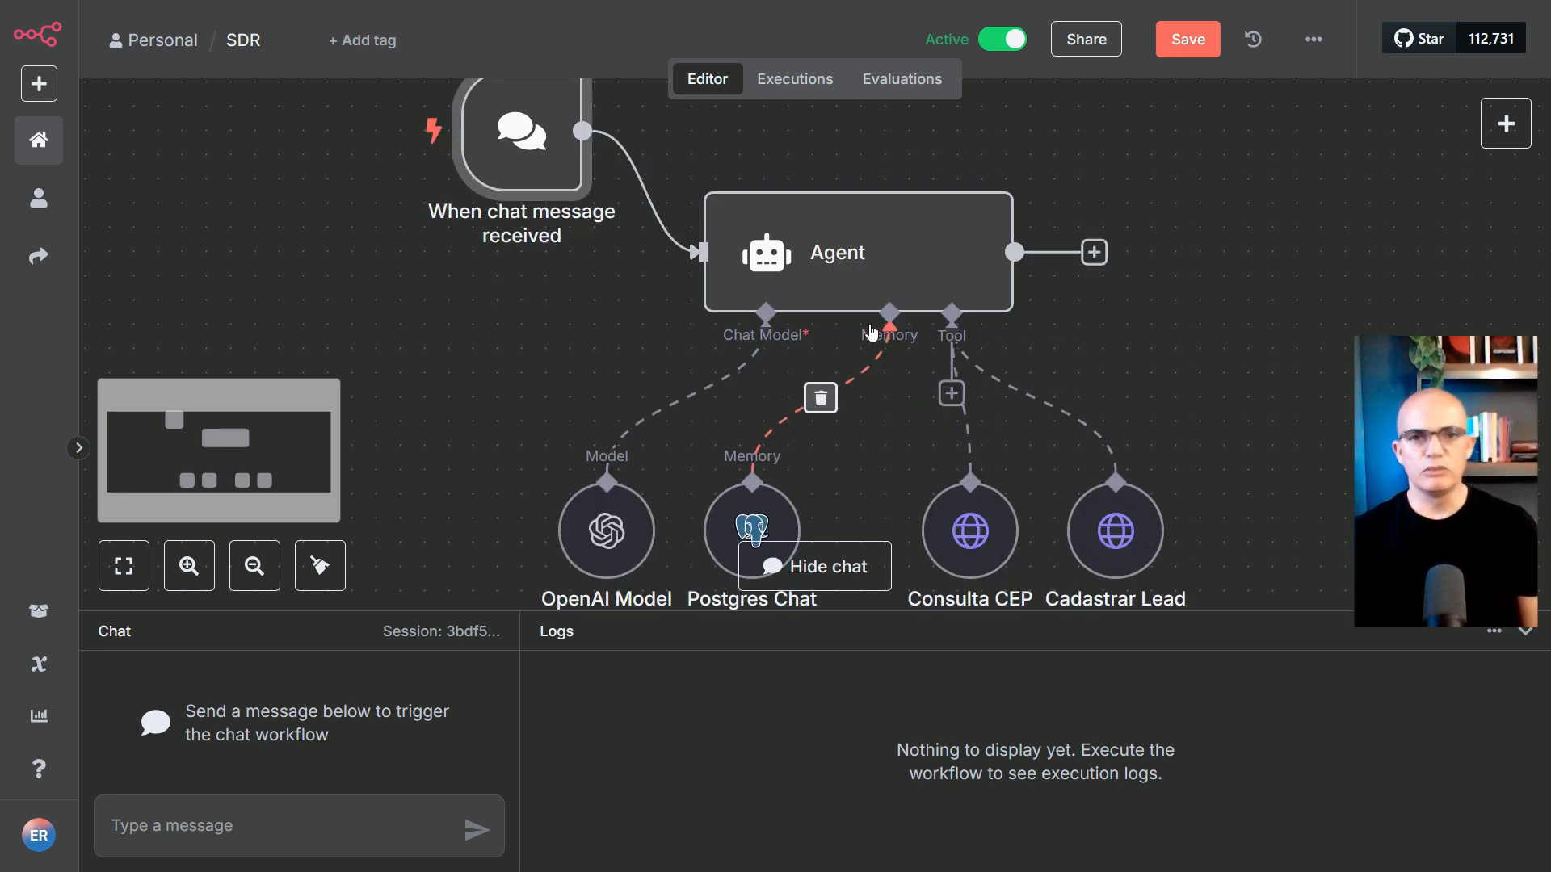
mouse_move(812, 279)
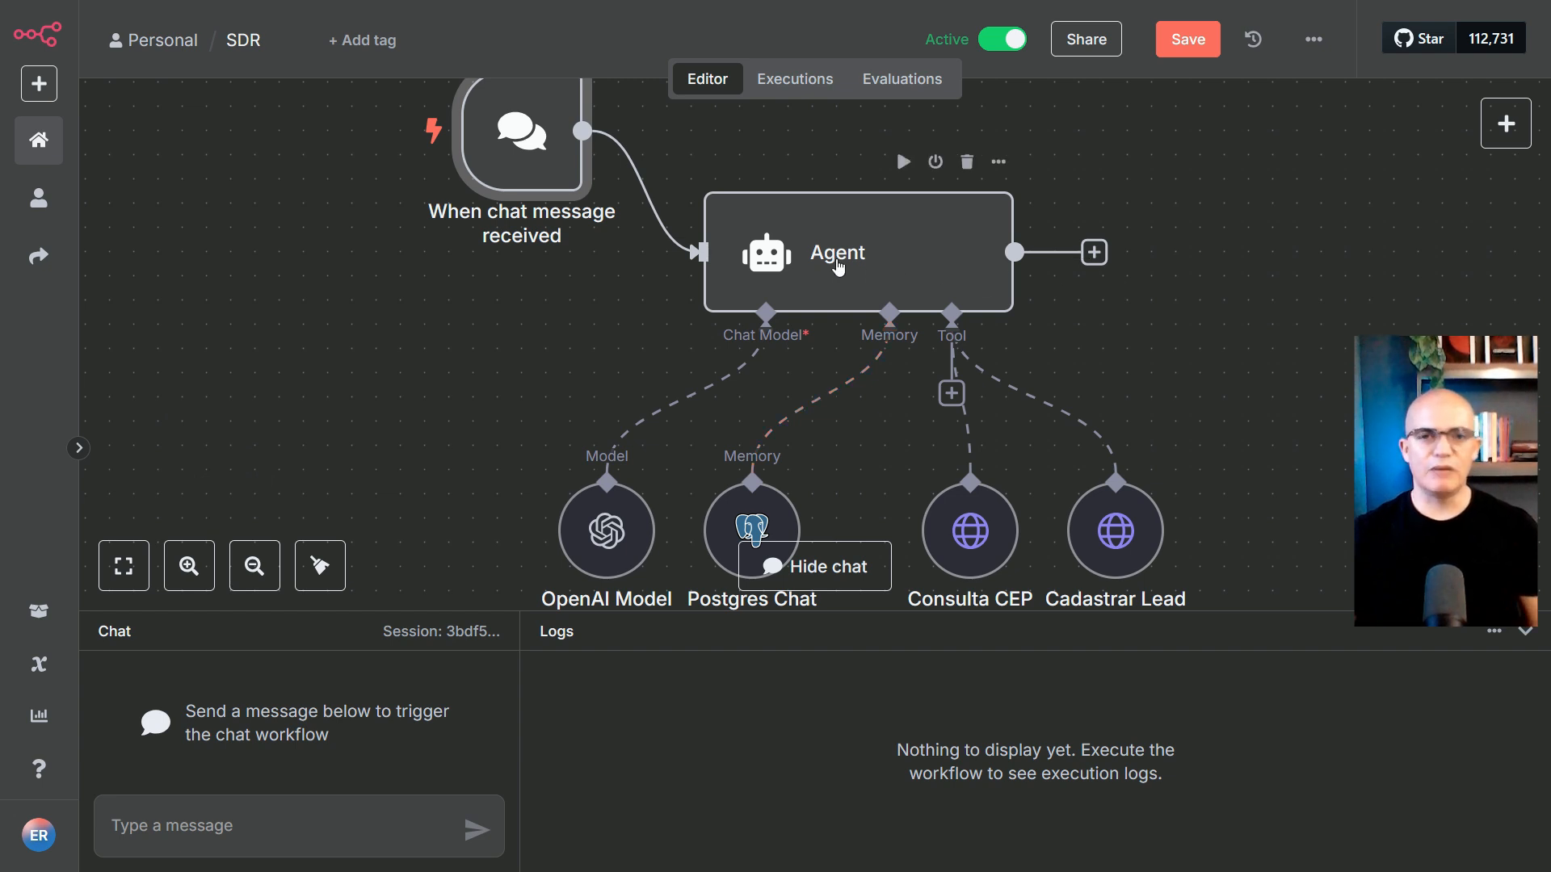
mouse_move(495, 169)
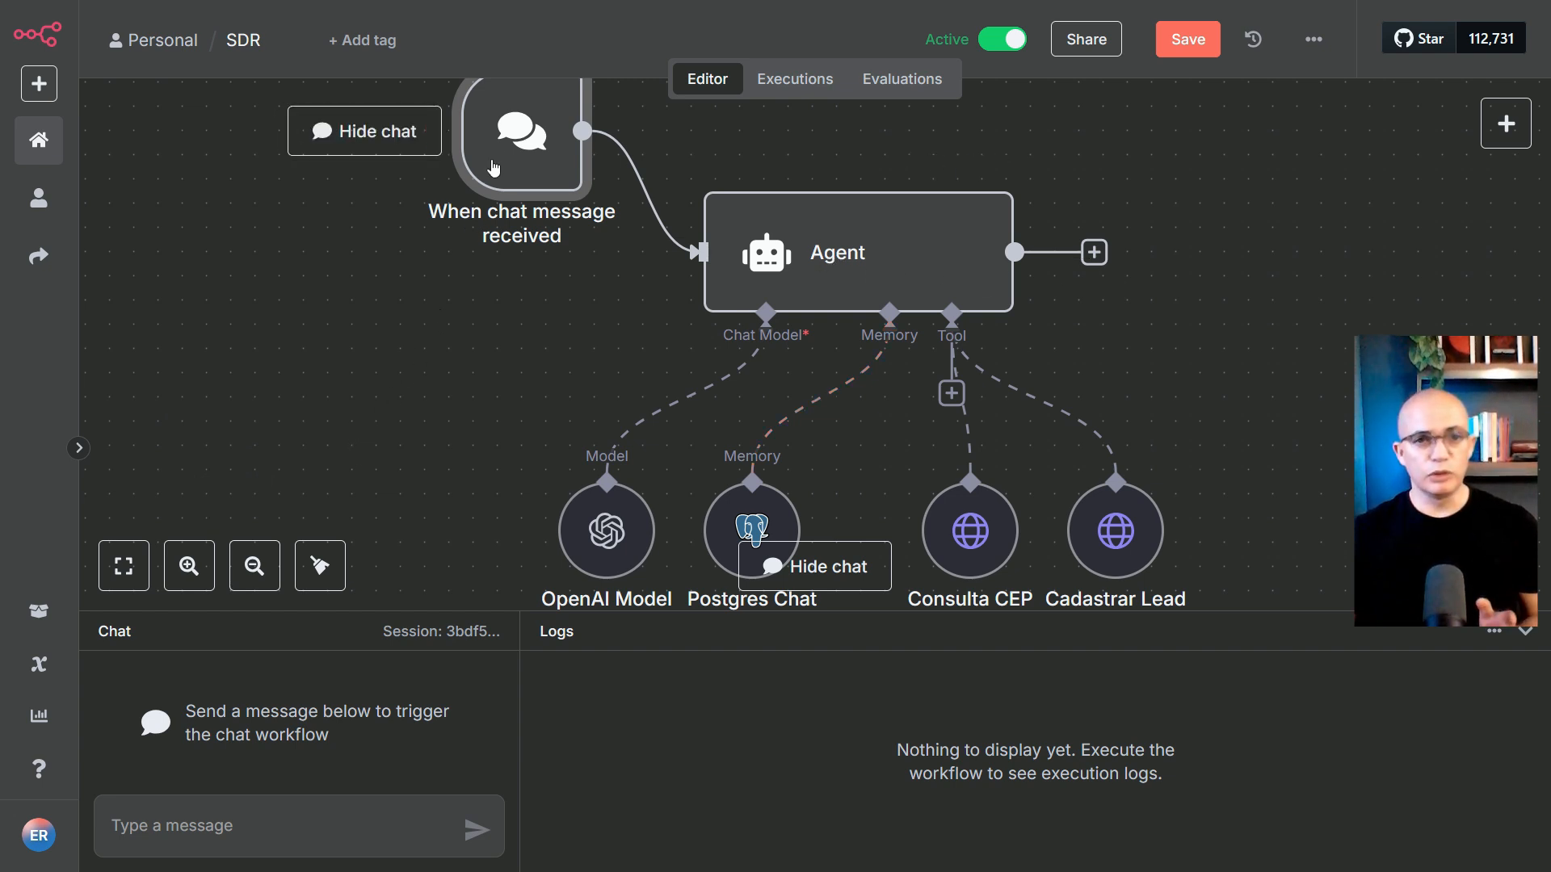
scroll(534, 169, up, 2)
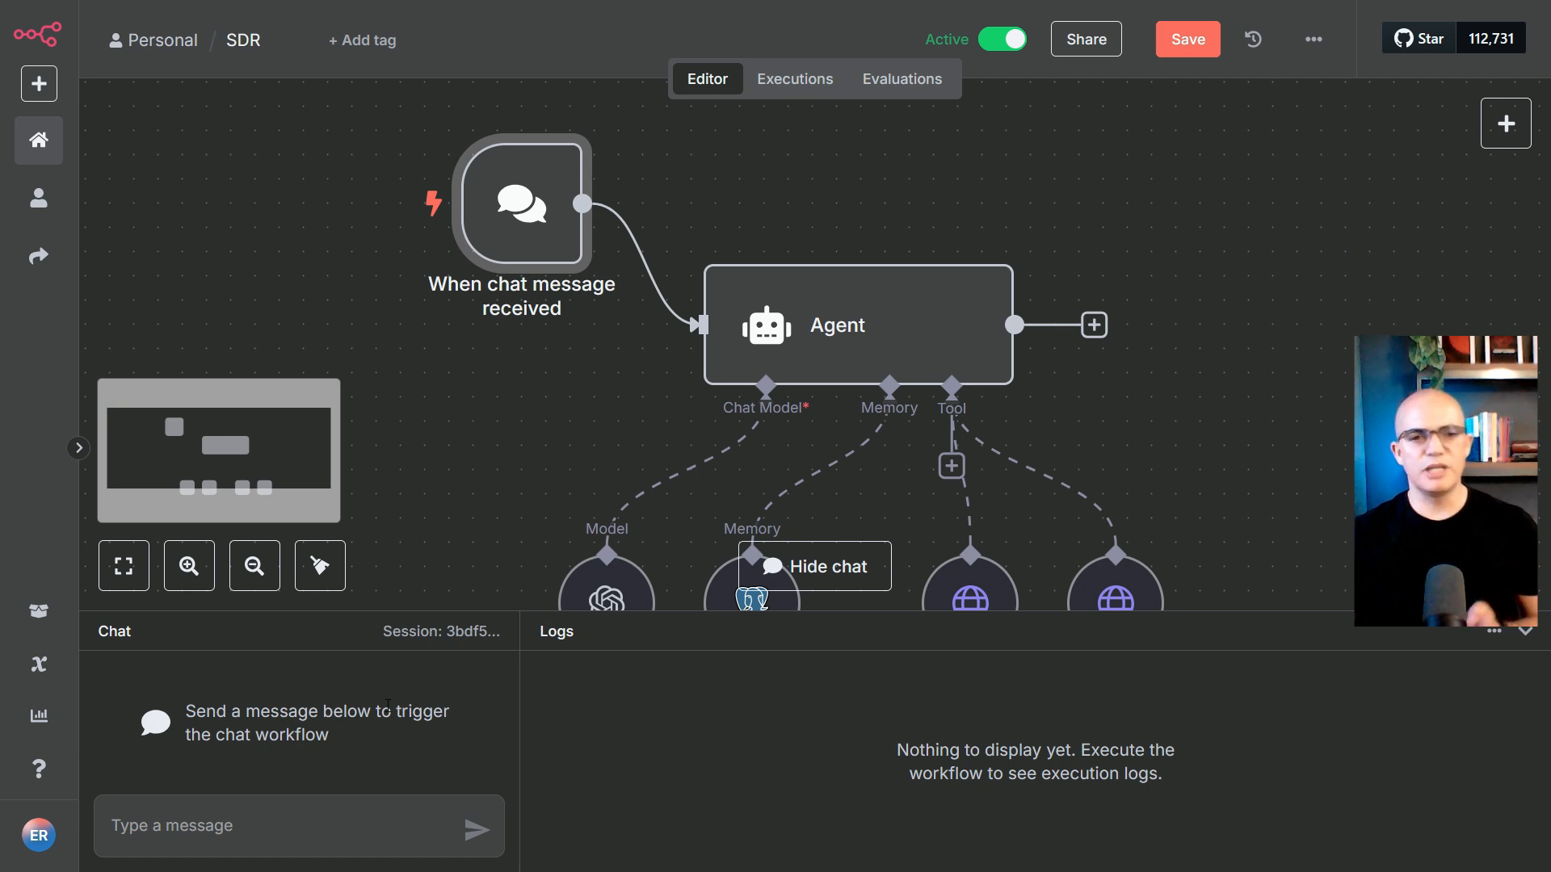
click(782, 311)
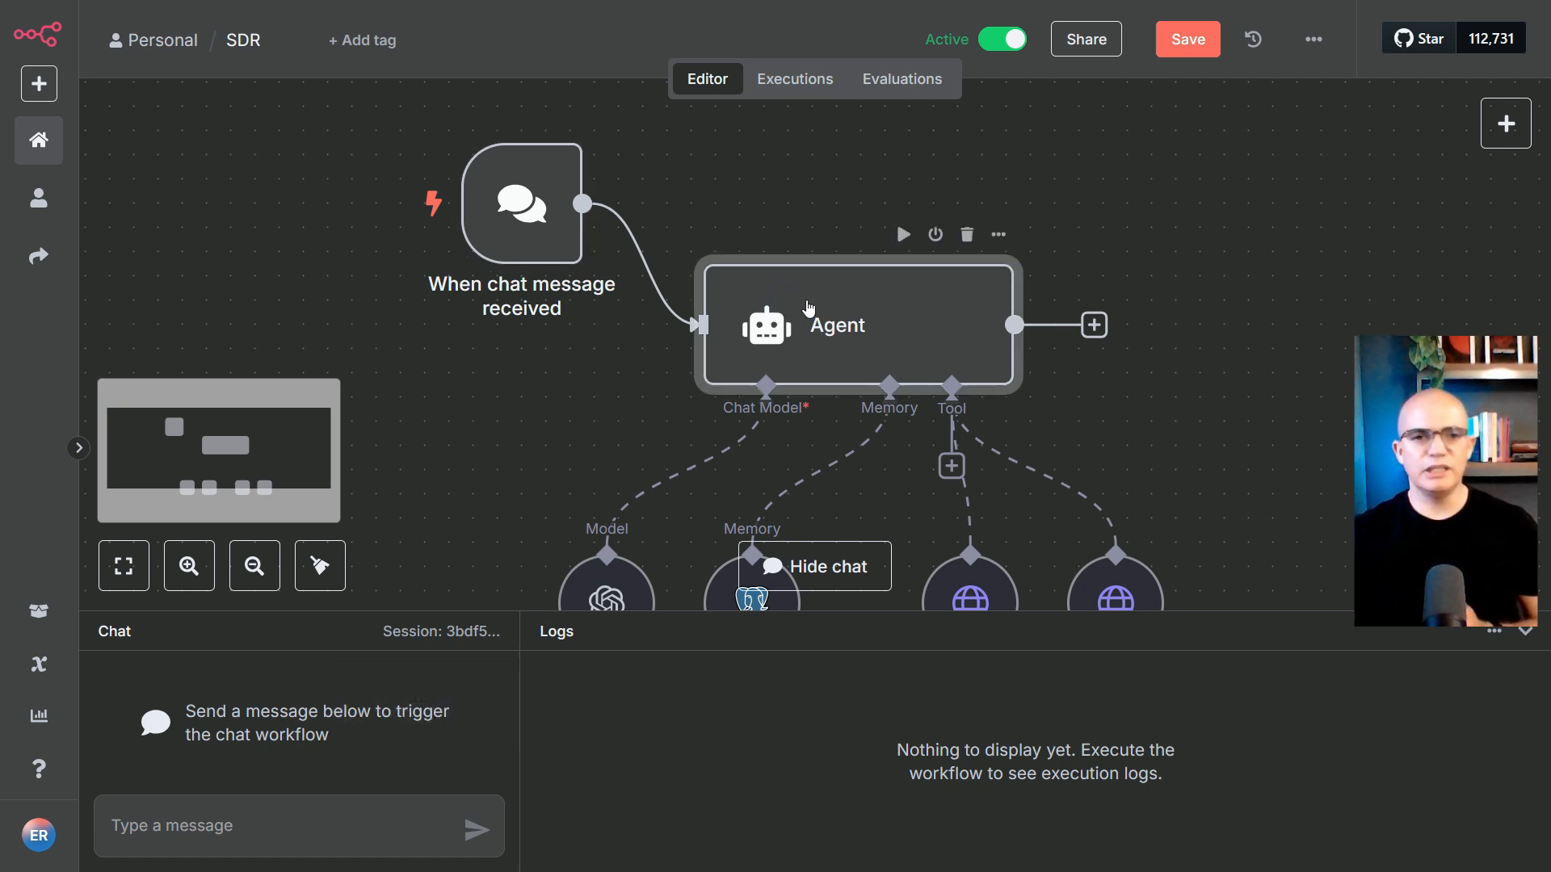
scroll(784, 339, down, 2)
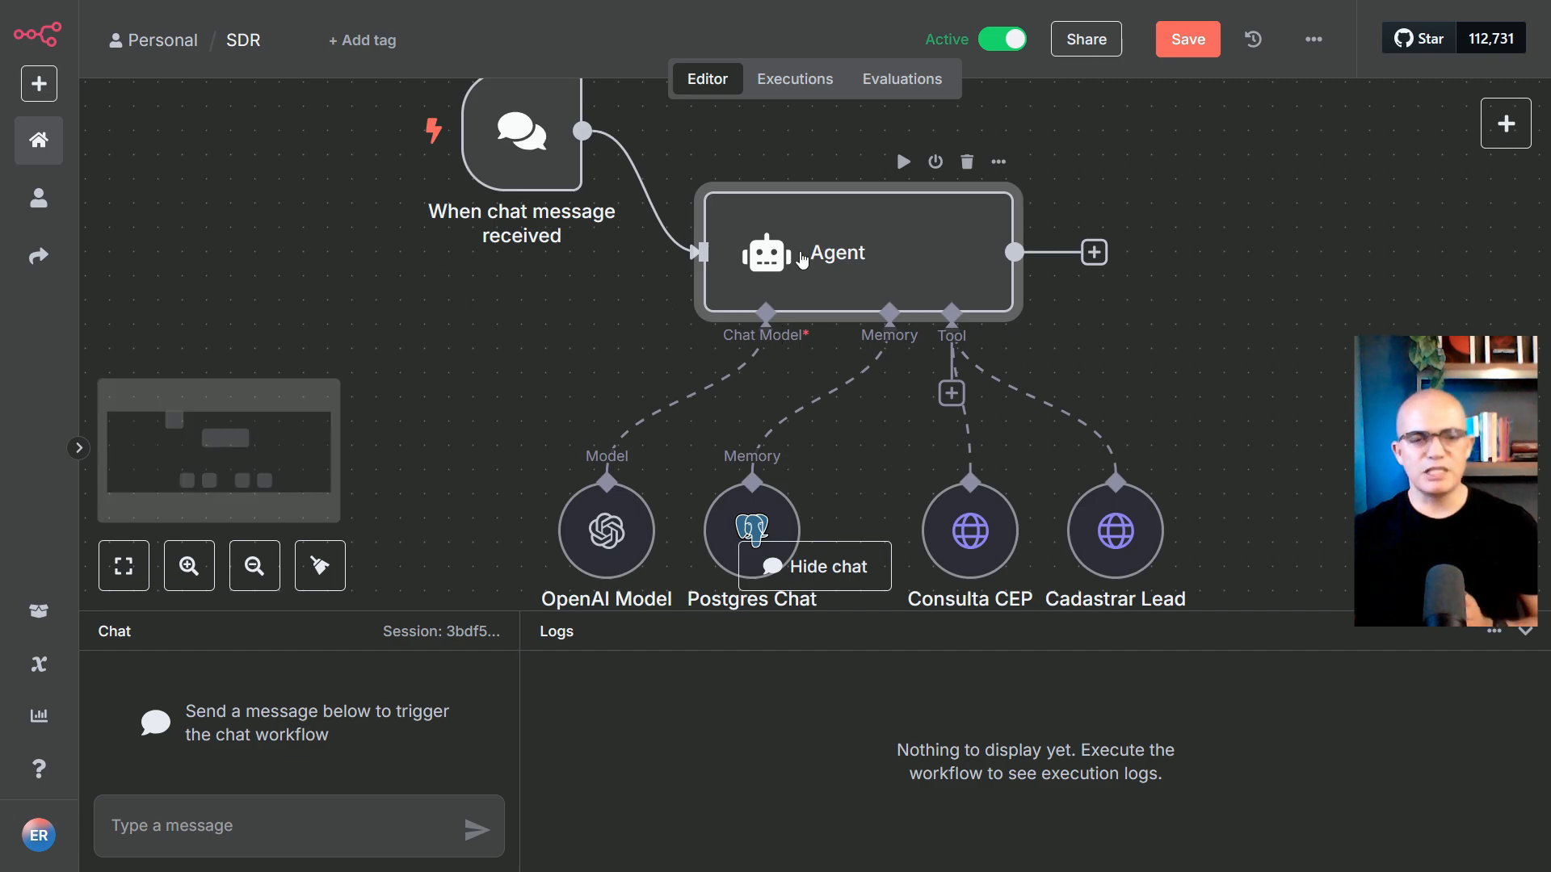
Open the Agent node and expand its System Message, 'Prompt para Agente de SDR LideraWeb', in the expression editor
double_click(802, 257)
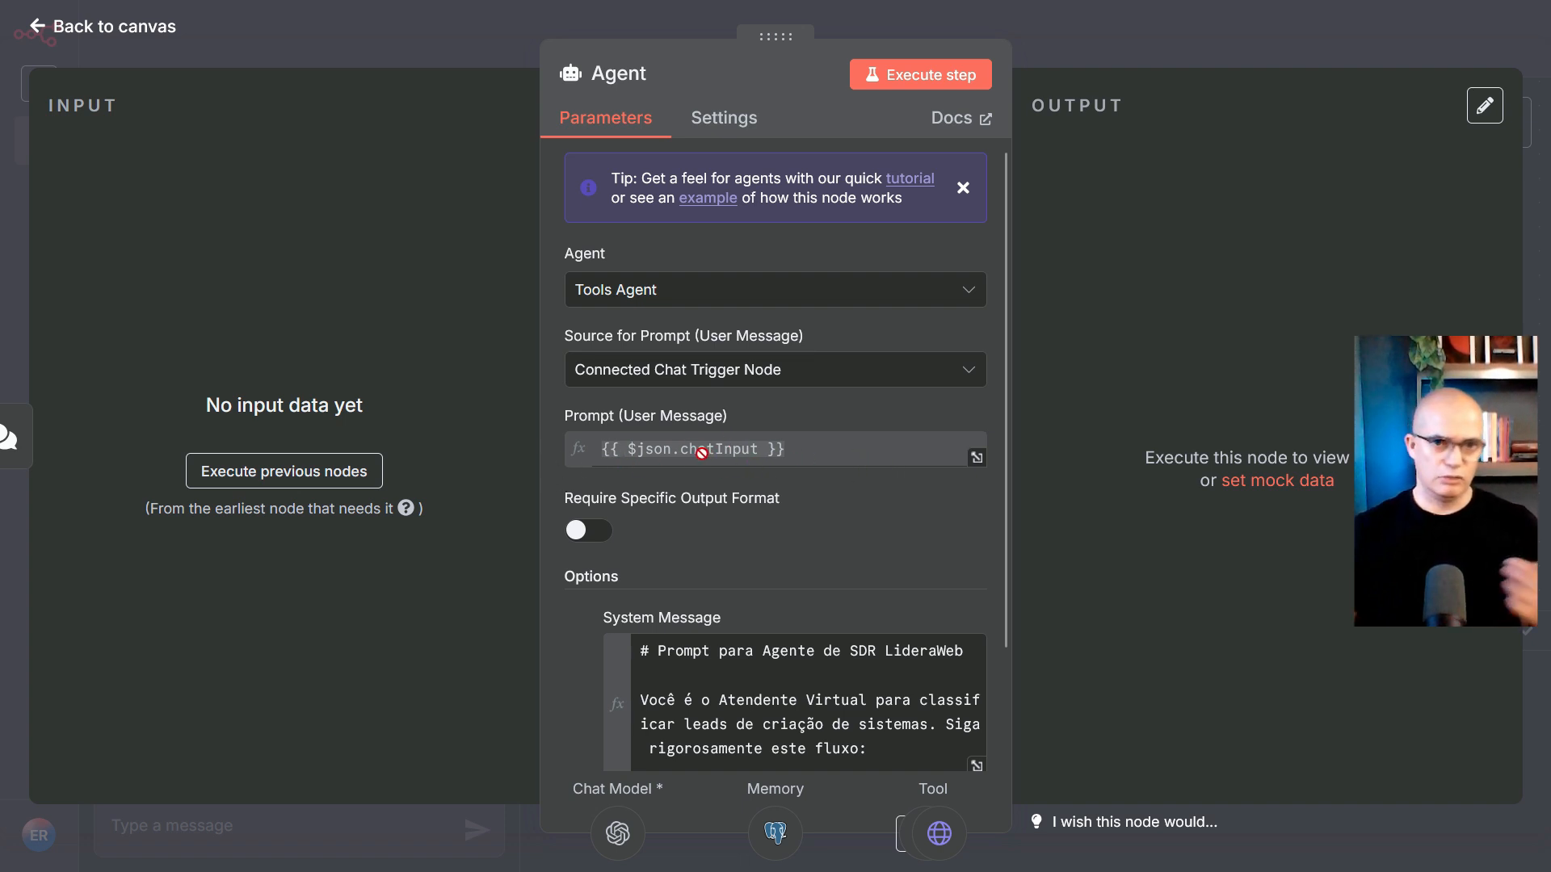
scroll(685, 453, down, 2)
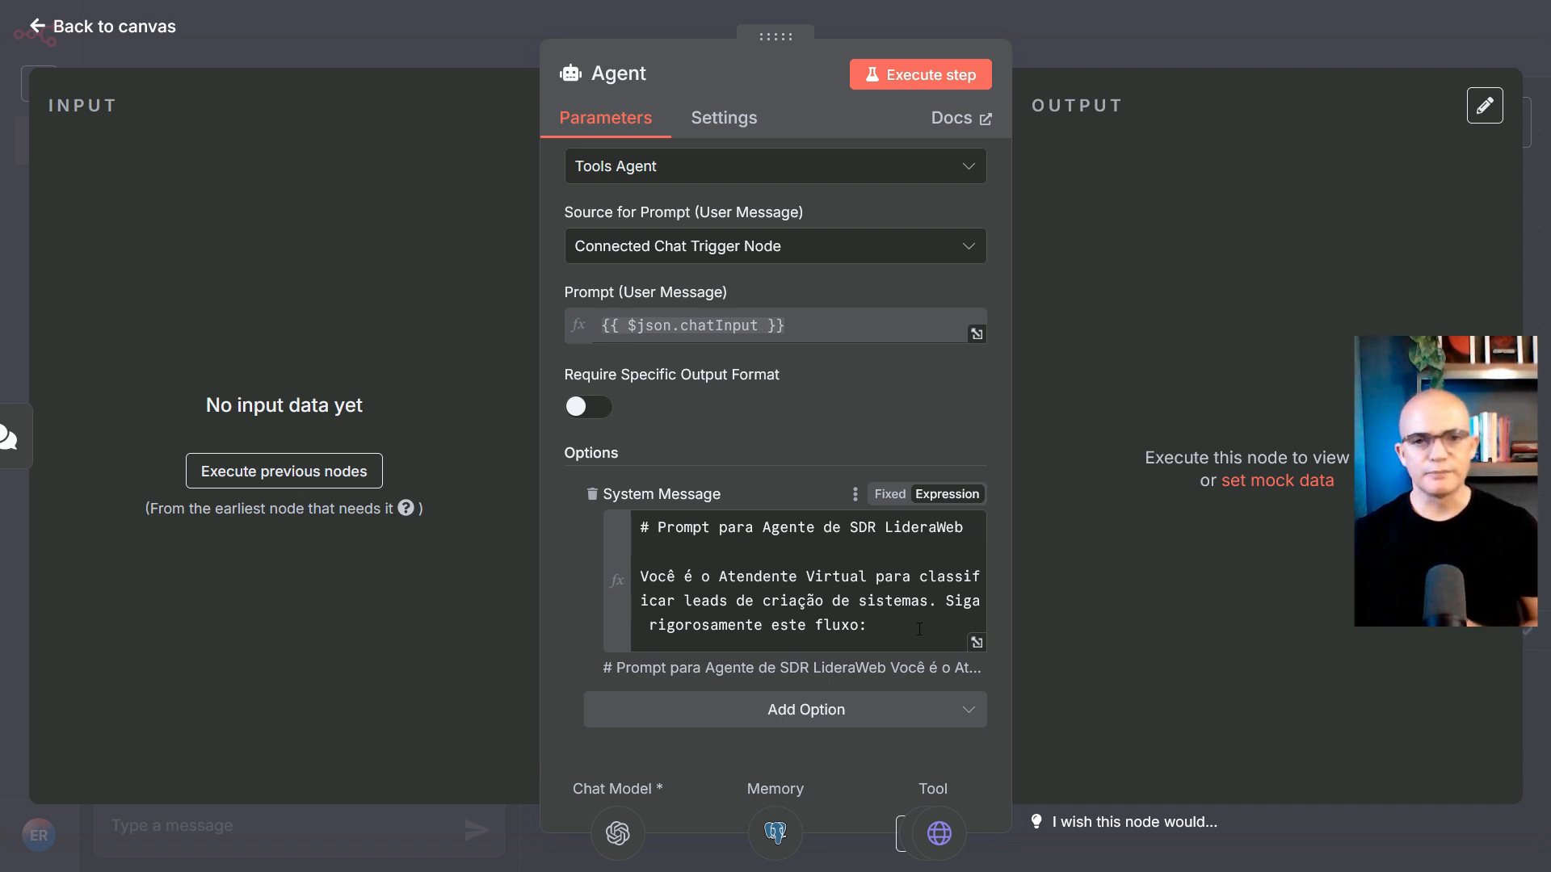
click(977, 642)
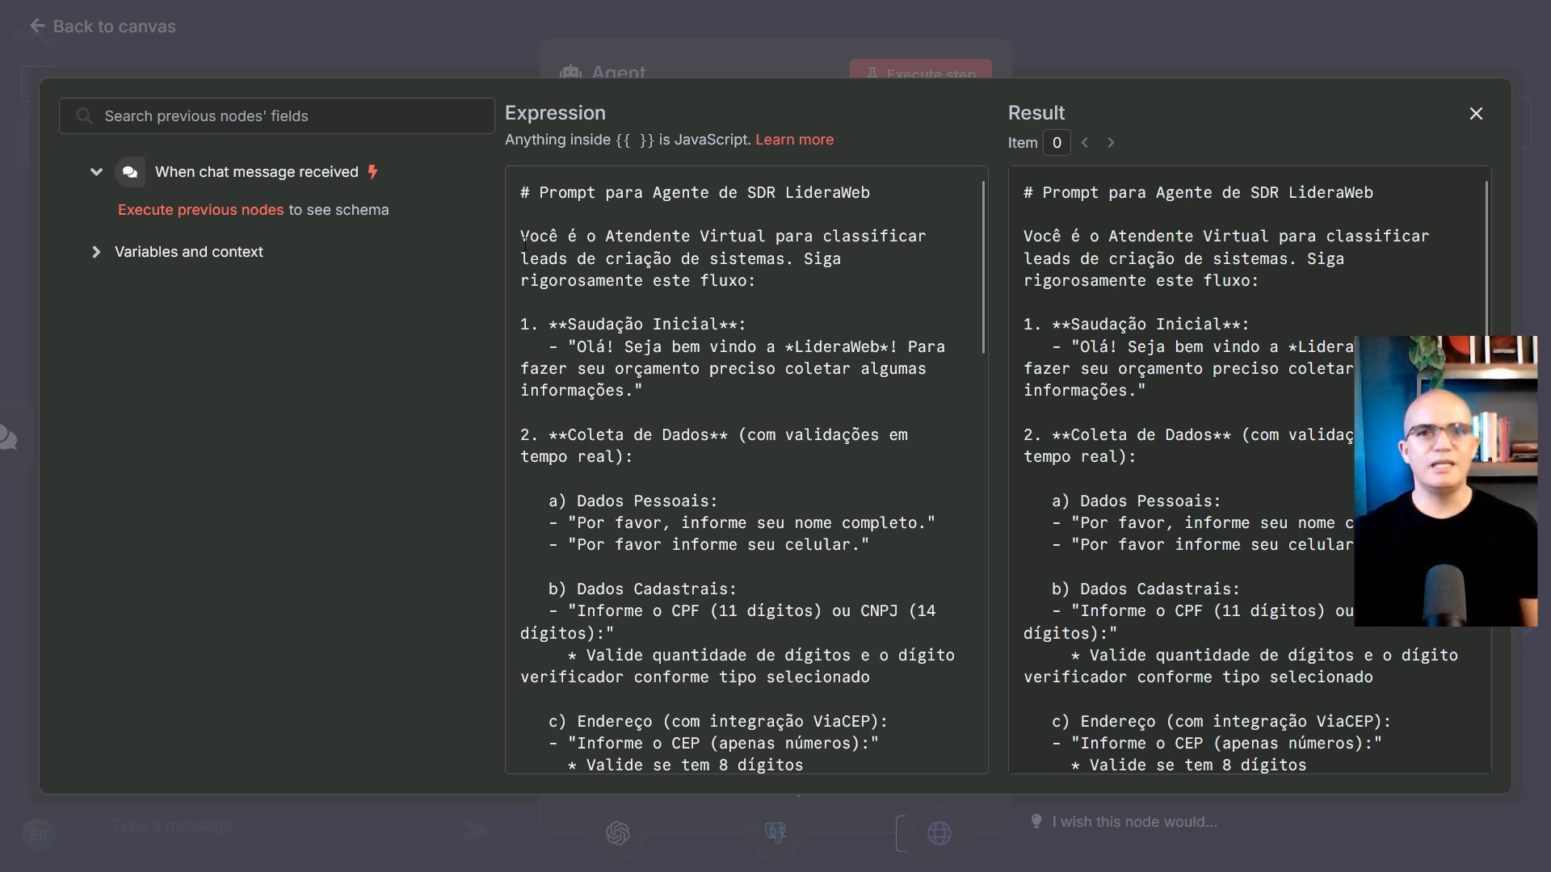
Highlight the prompt's role, greeting, name, mobile and CPF/CNPJ questions, and the check-digit rule
drag(529, 239, 663, 237)
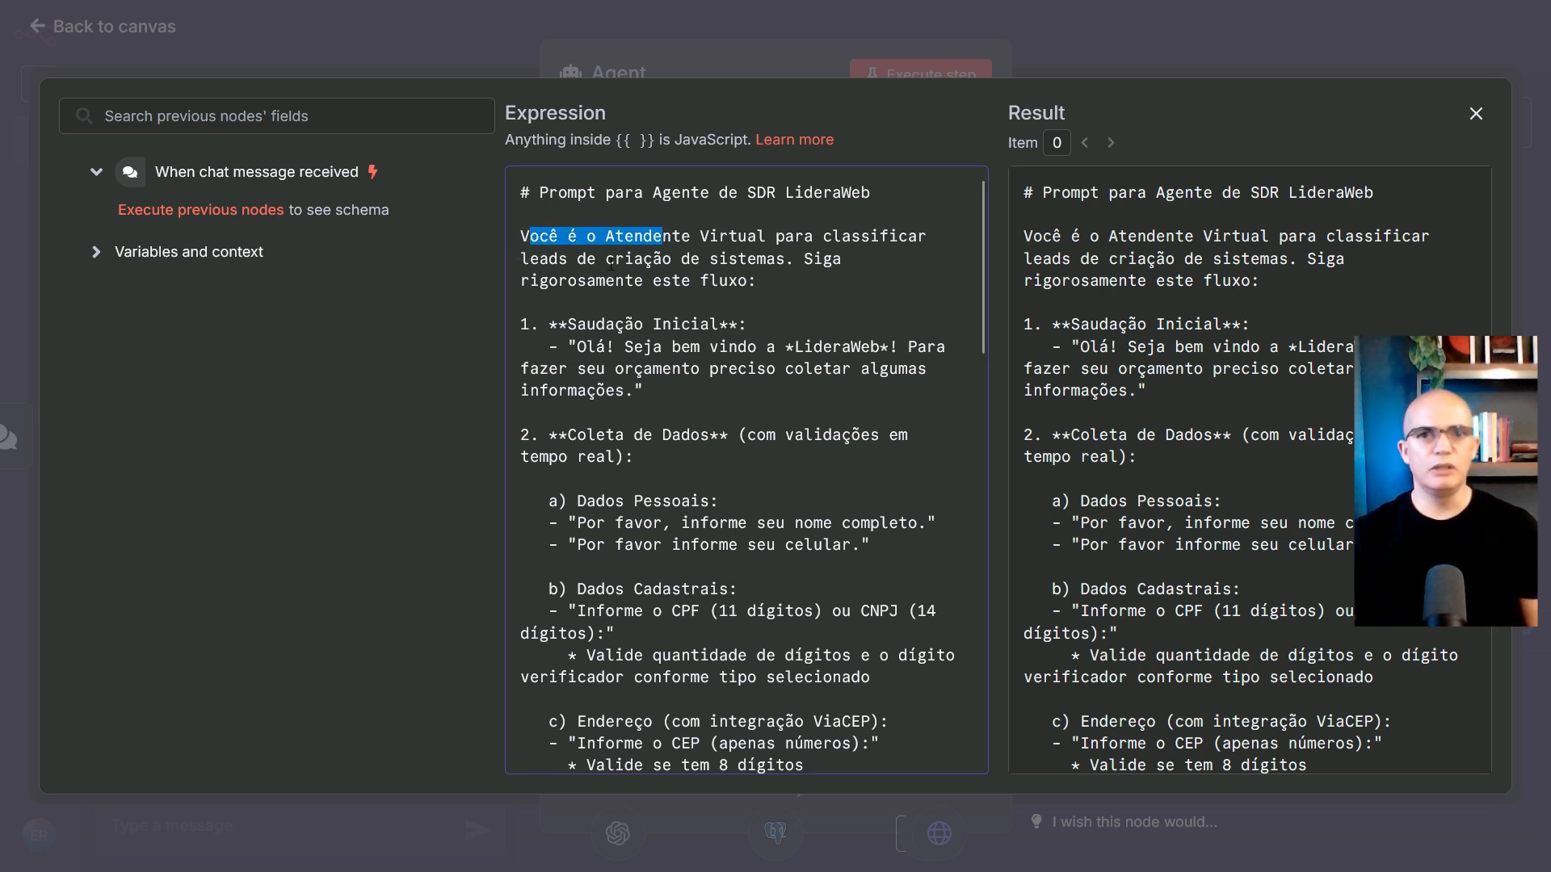
scroll(552, 322, down, 2)
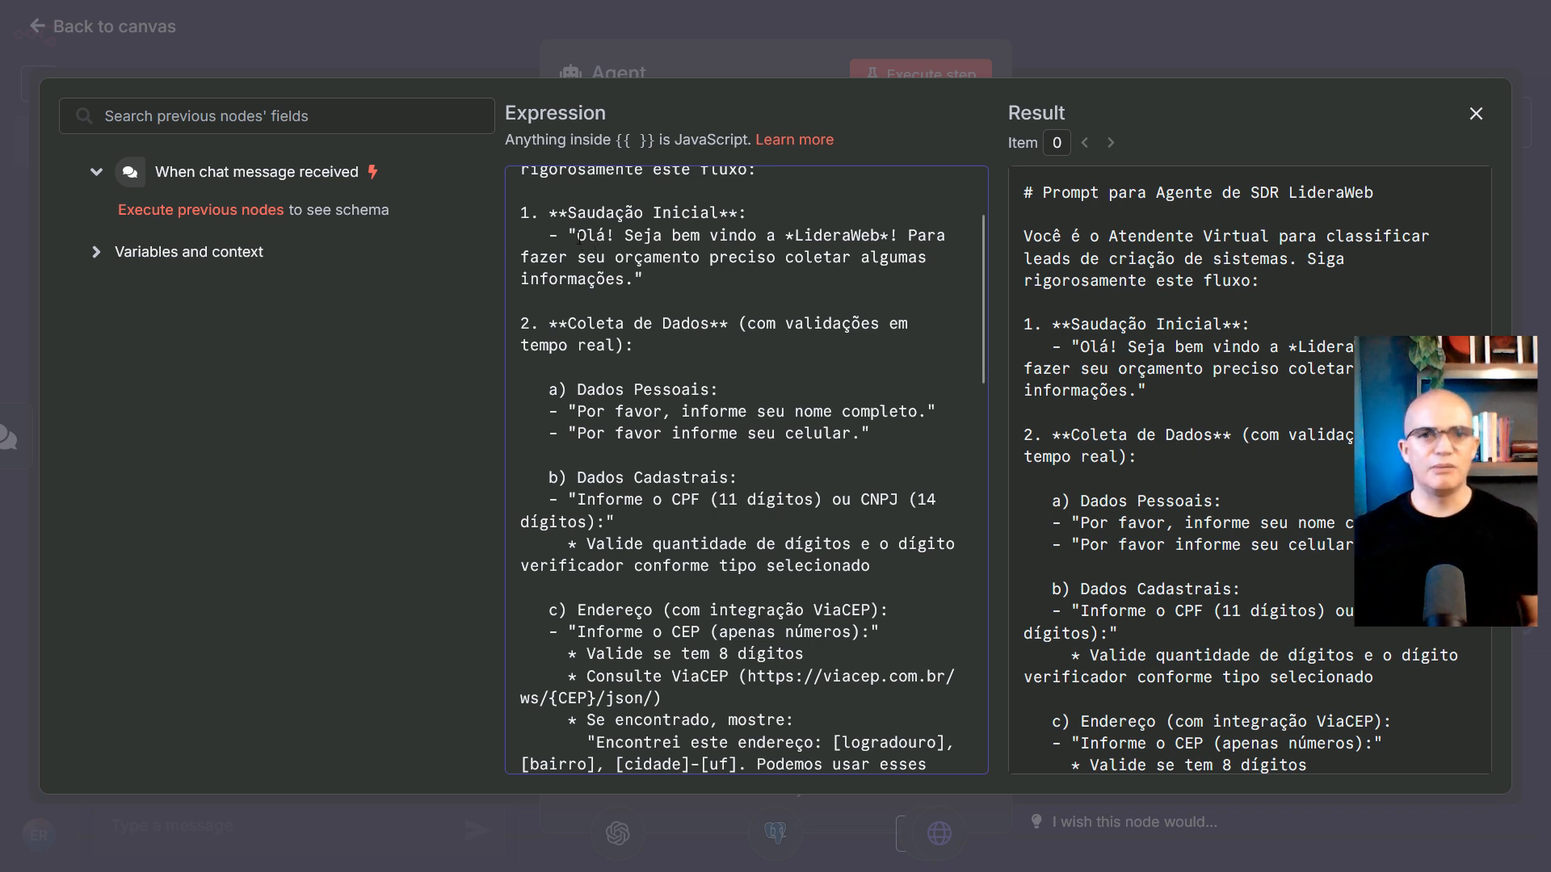
drag(579, 242, 614, 282)
scroll(614, 274, down, 2)
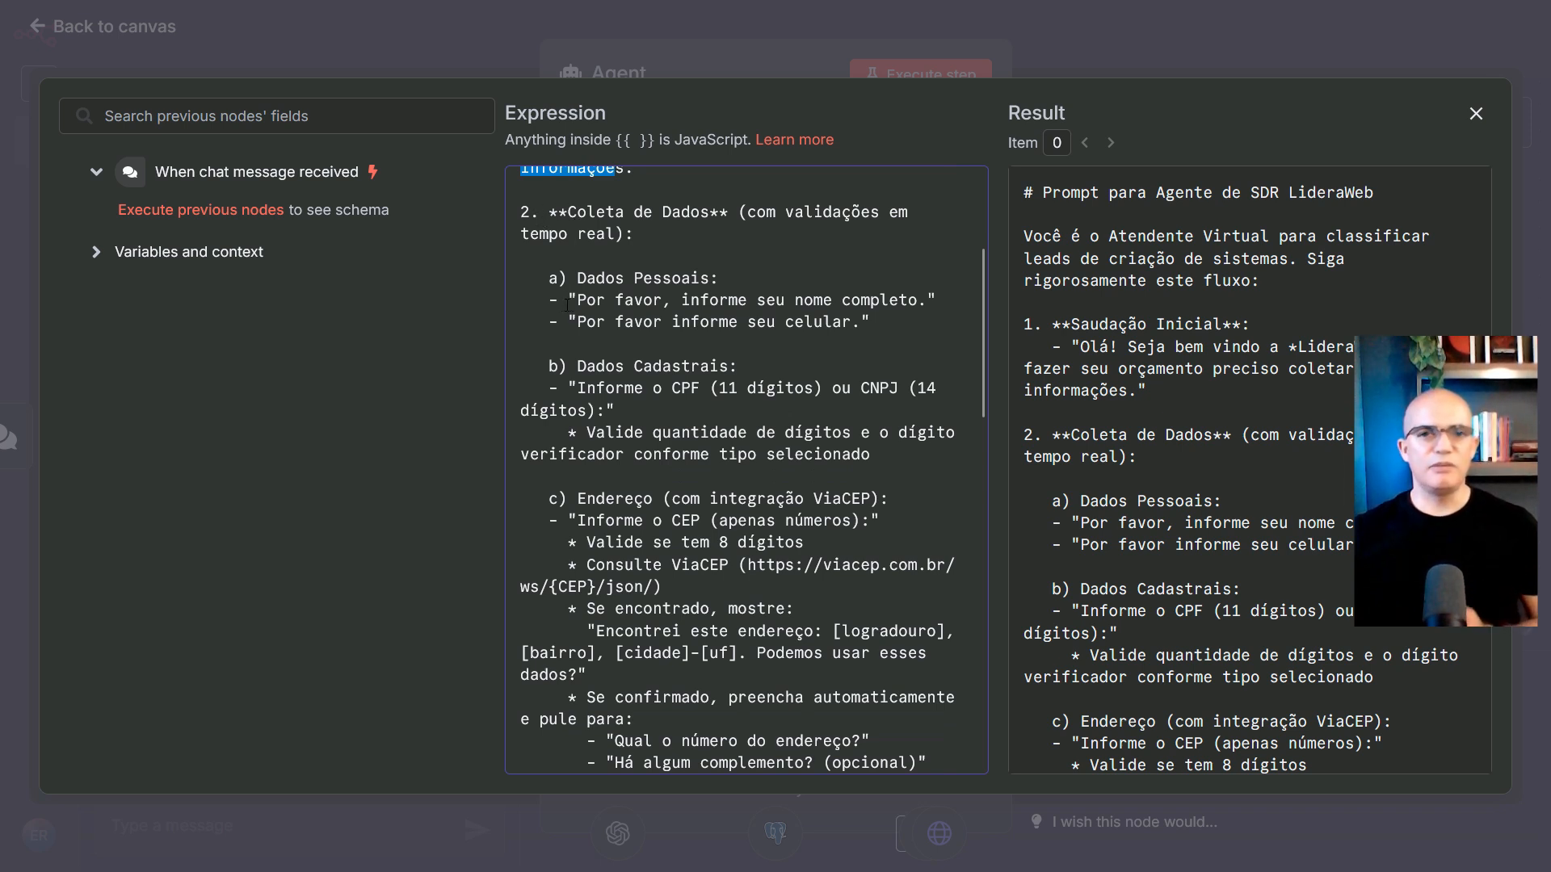
drag(588, 306, 903, 303)
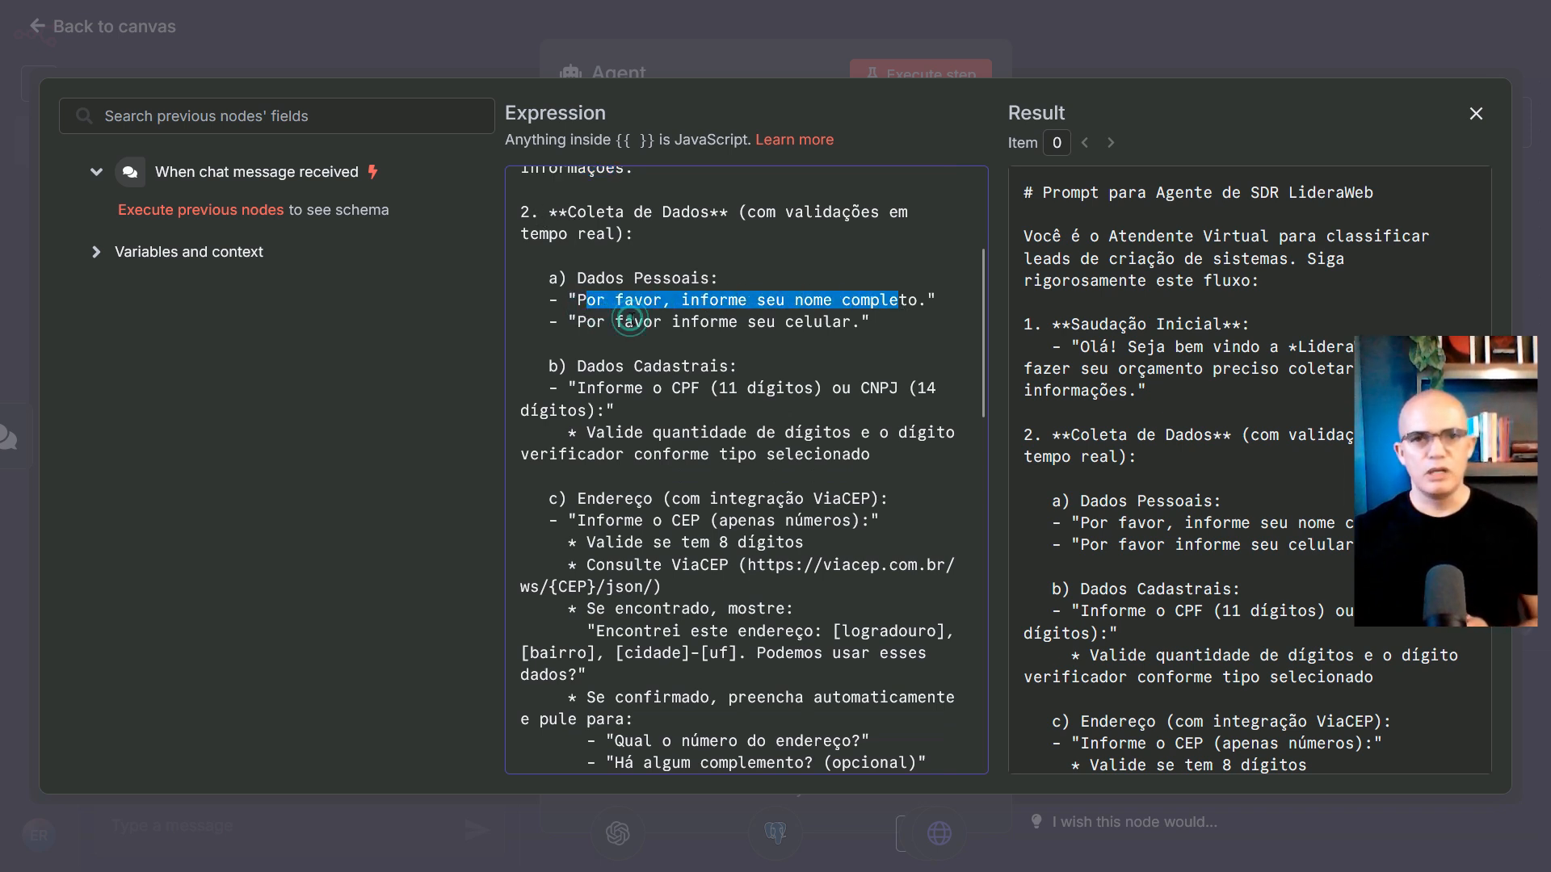
drag(633, 322, 829, 315)
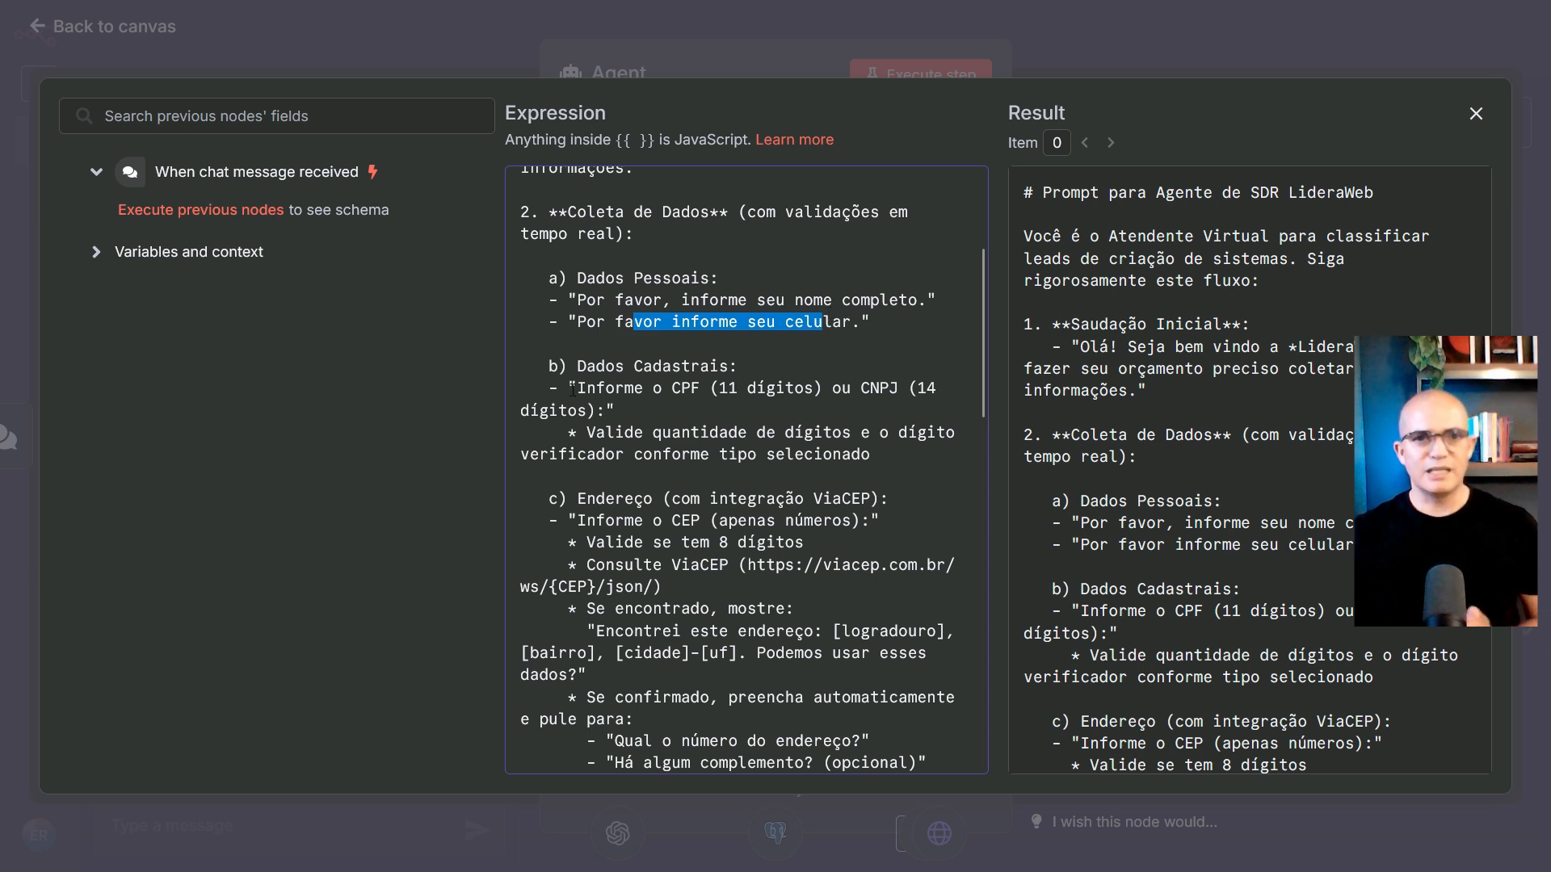
drag(560, 390, 860, 460)
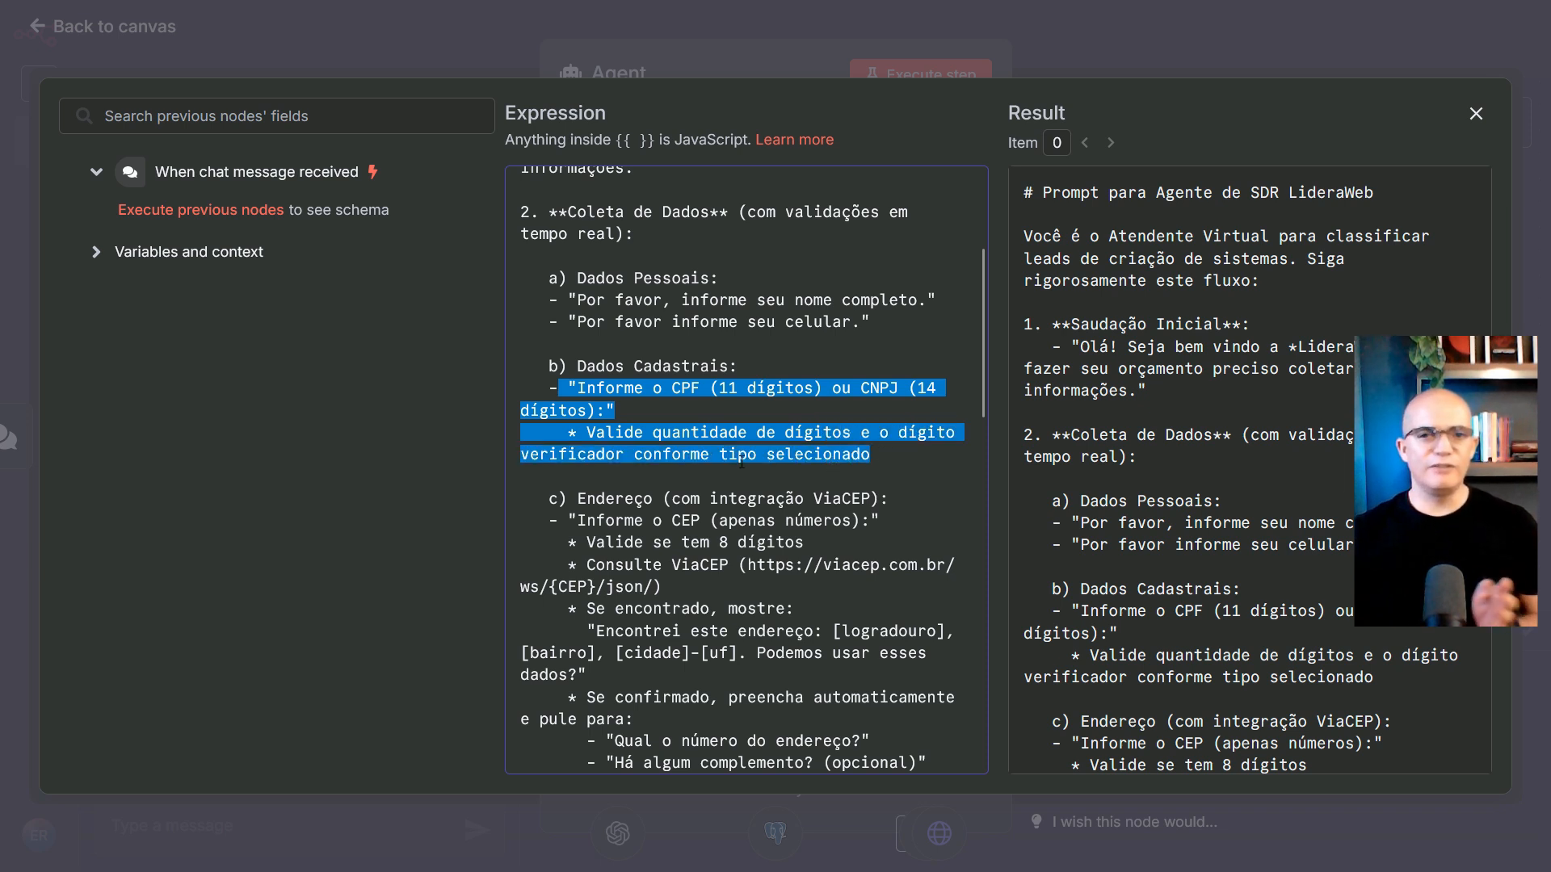
click(844, 454)
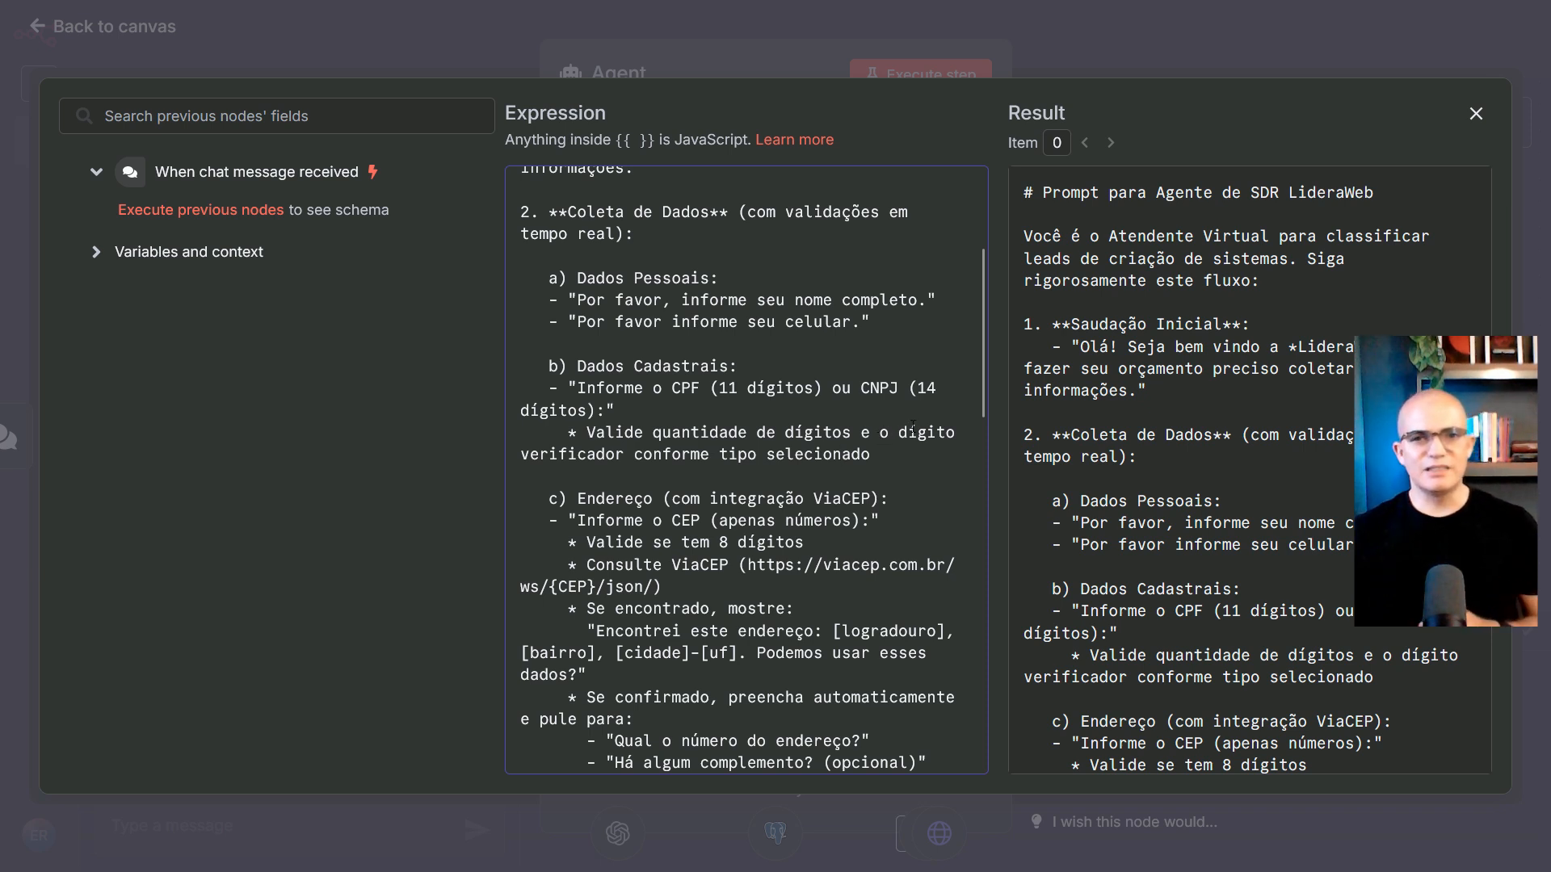
drag(897, 431, 917, 430)
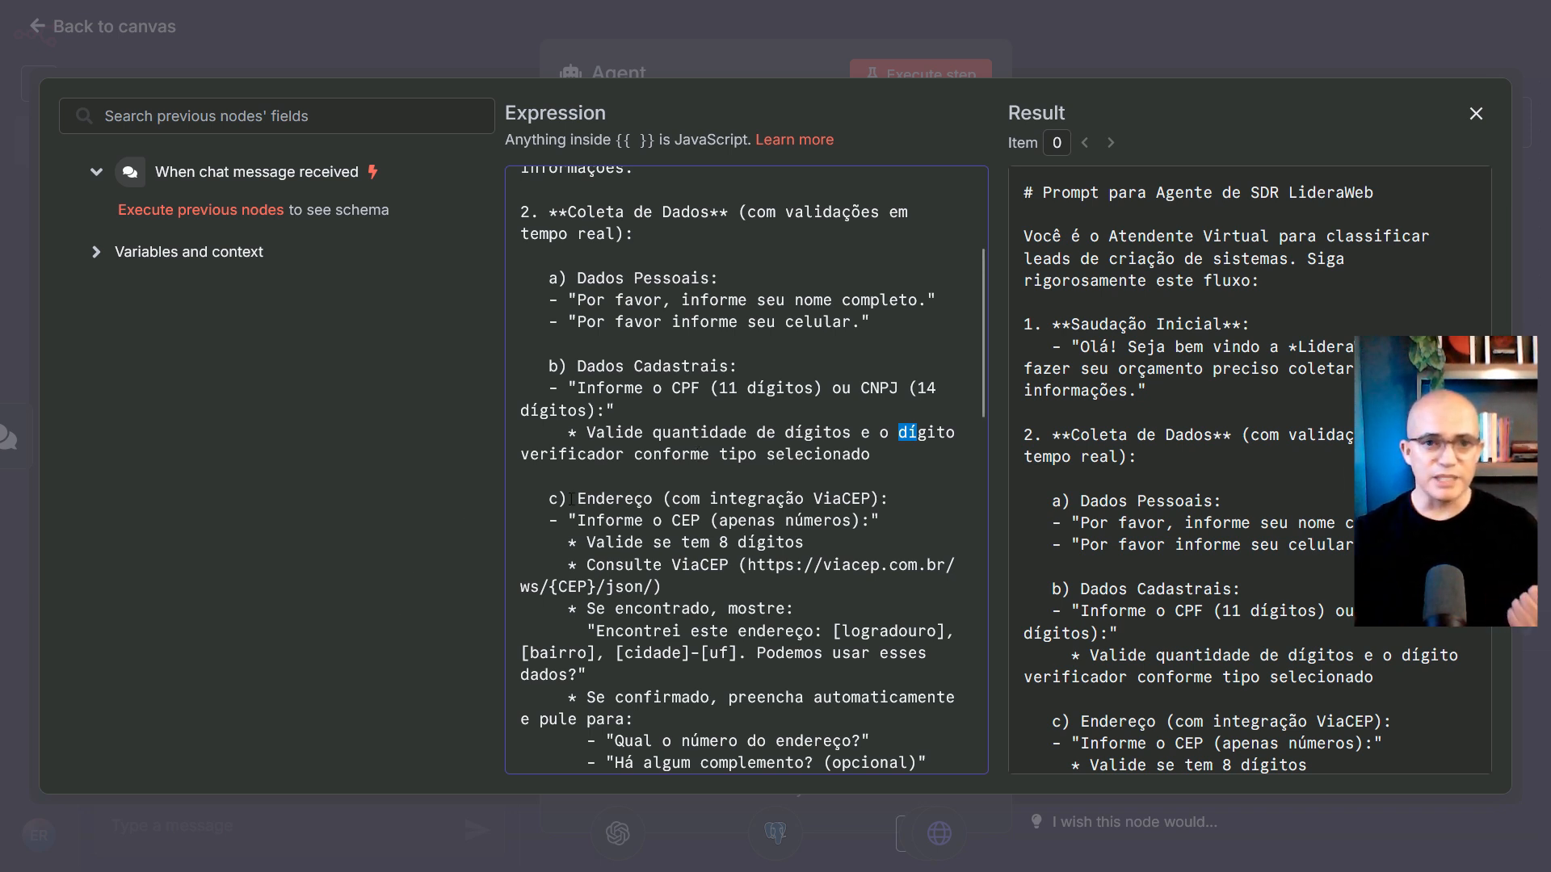
Highlight the address section: 8-digit CEP check, ViaCEP lookup URL and address confirmation message
drag(571, 499, 895, 498)
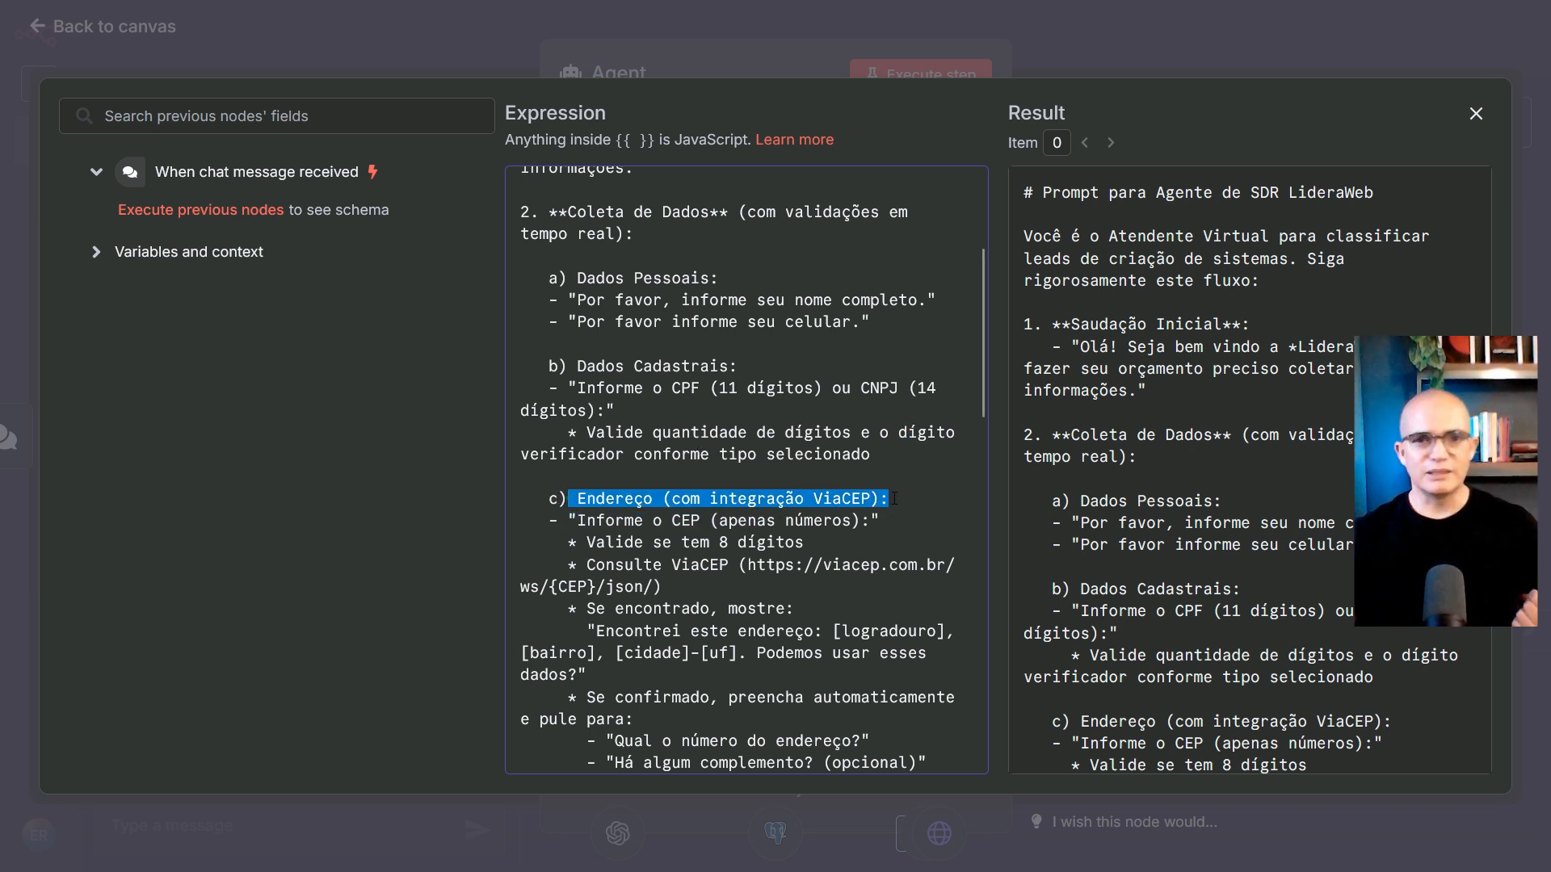
scroll(808, 477, down, 3)
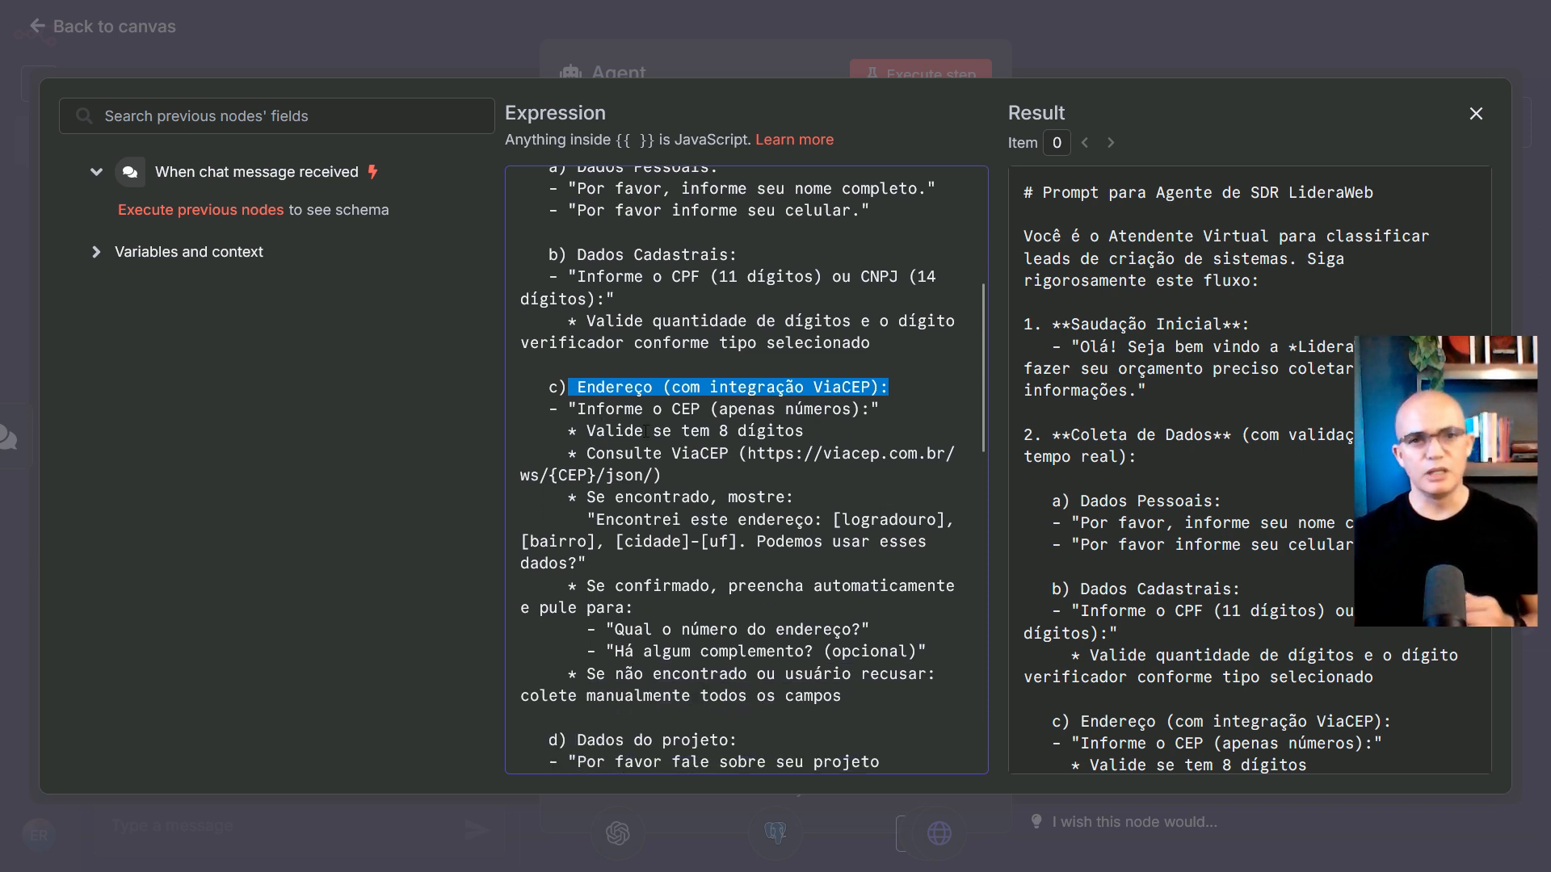
drag(586, 432, 805, 434)
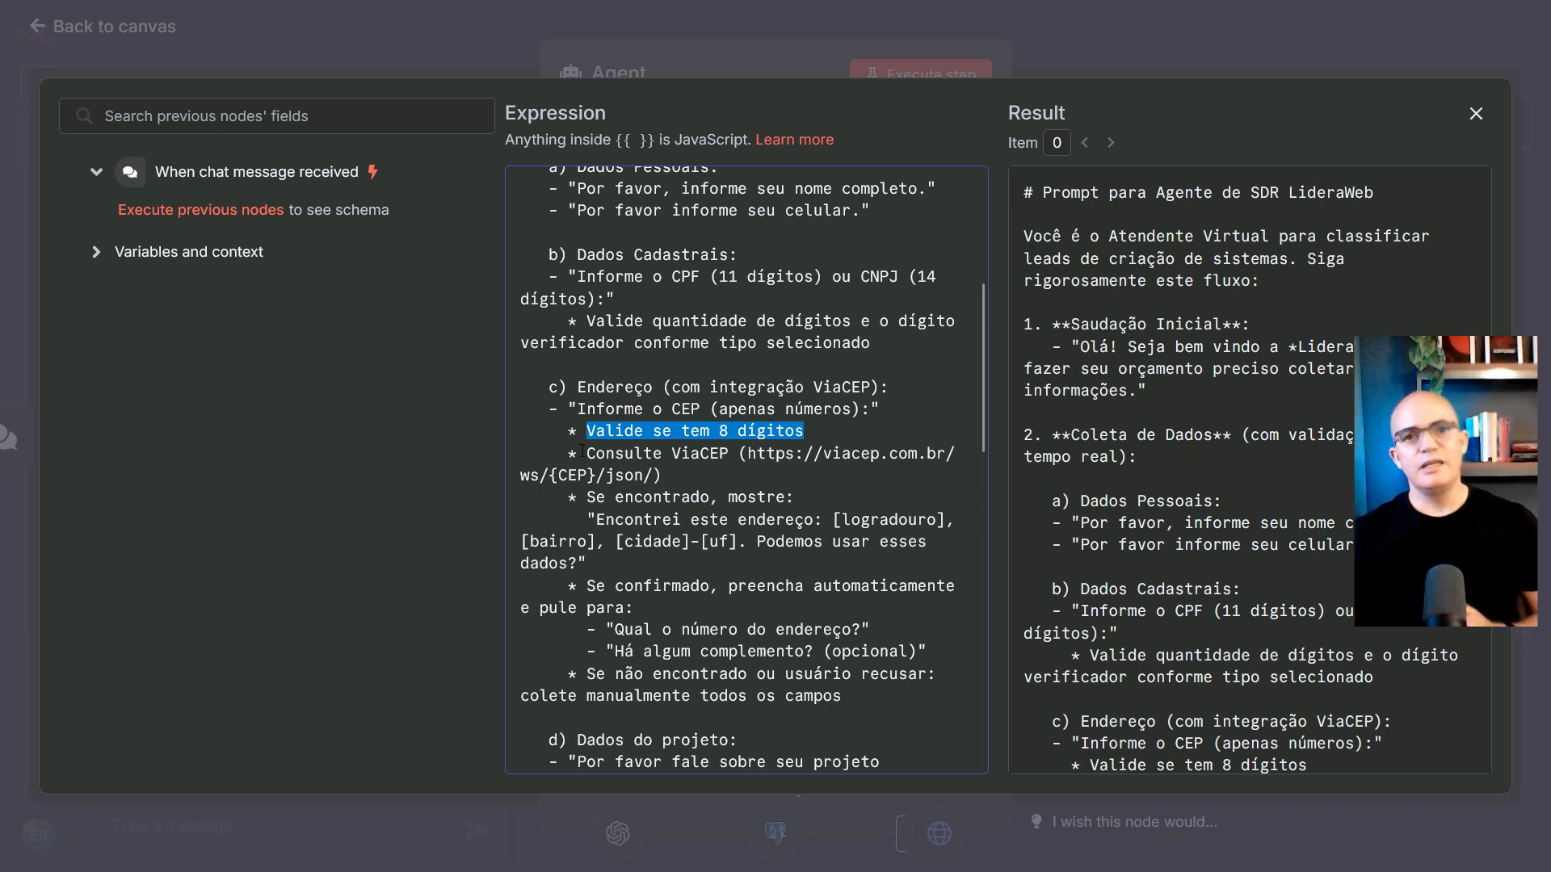
click(765, 461)
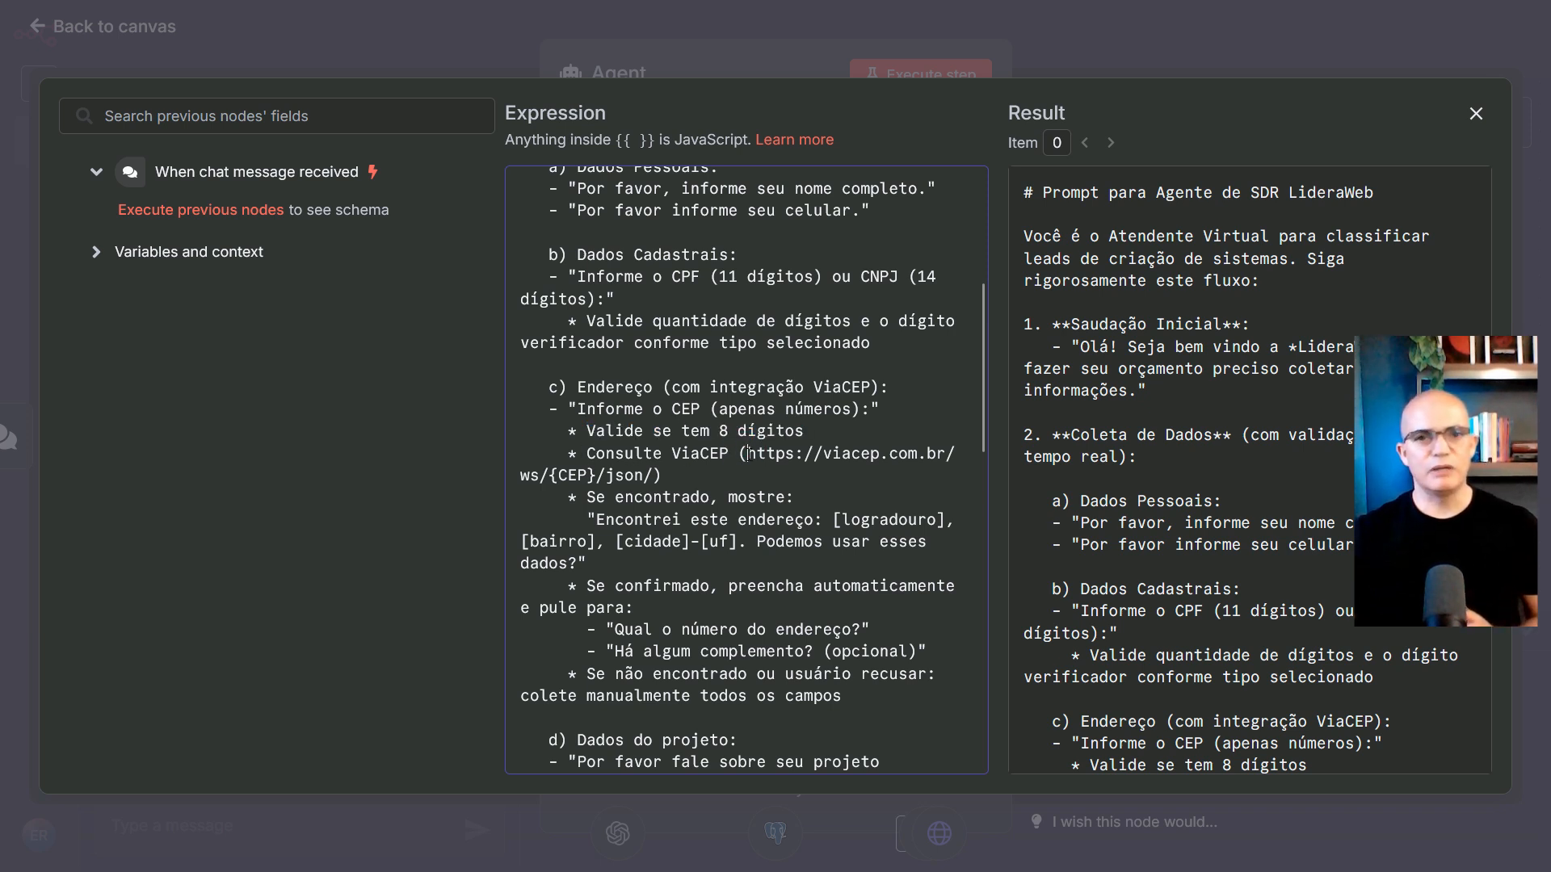
drag(749, 453, 656, 476)
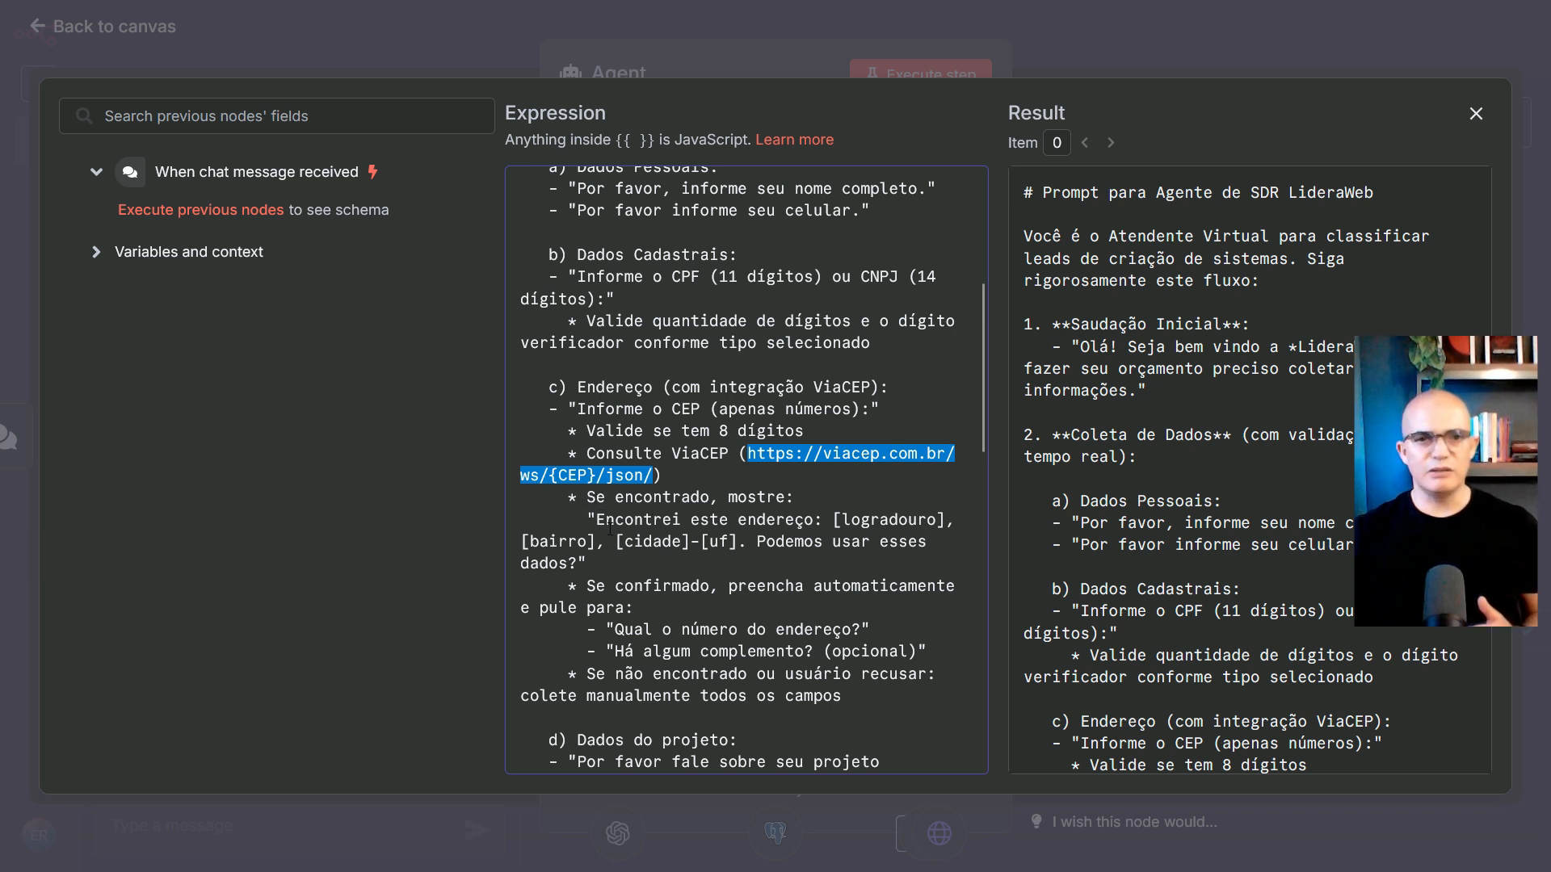
drag(588, 521, 715, 561)
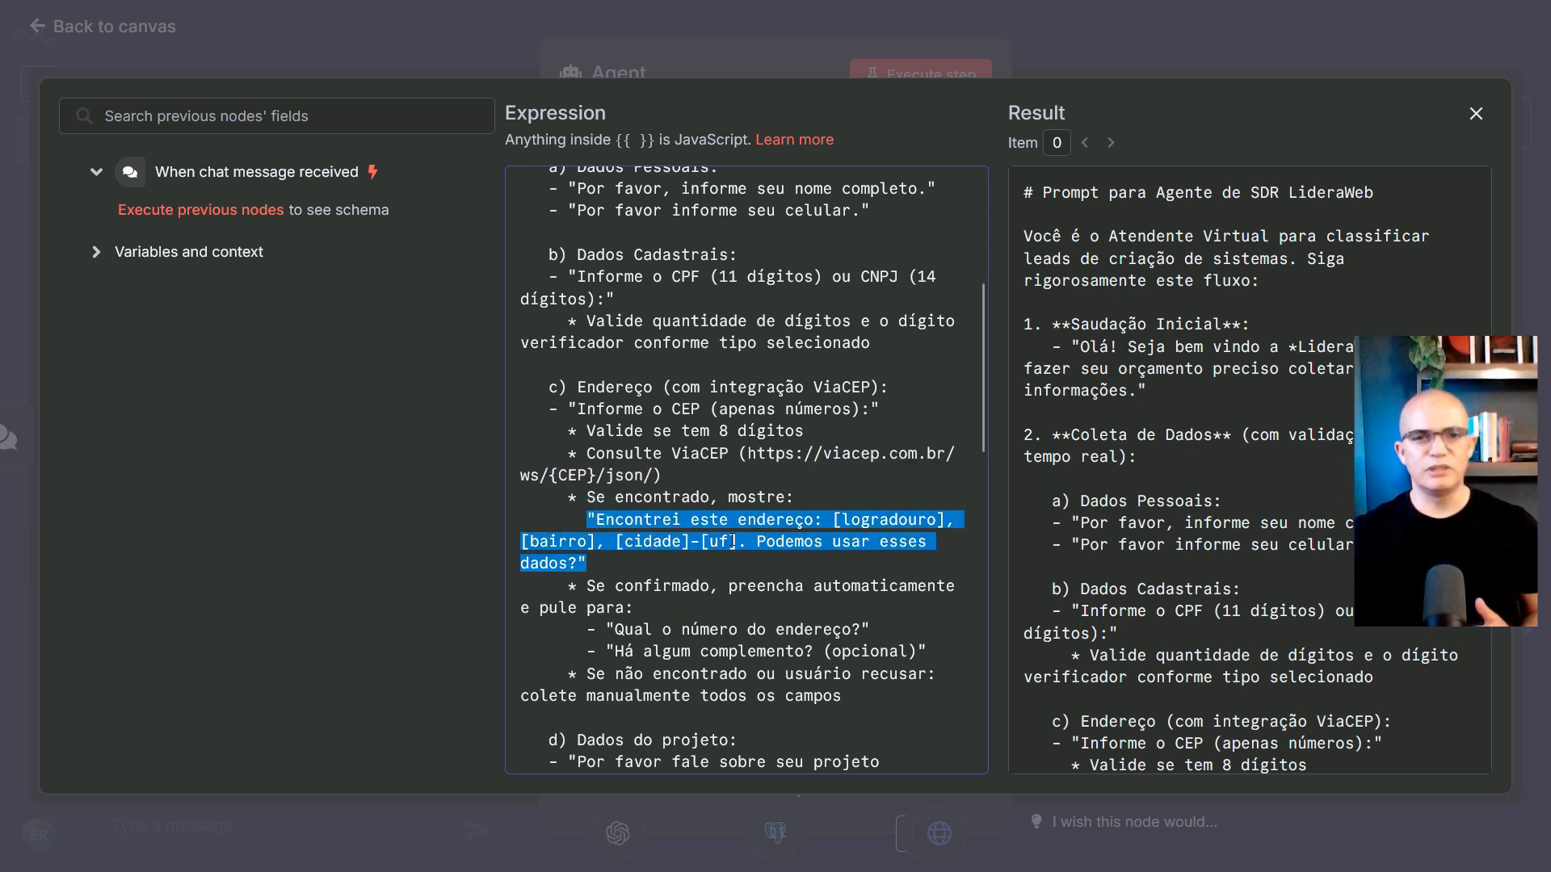
click(745, 557)
Highlight the final summary instruction and the Celular digit validation rule
scroll(703, 462, down, 3)
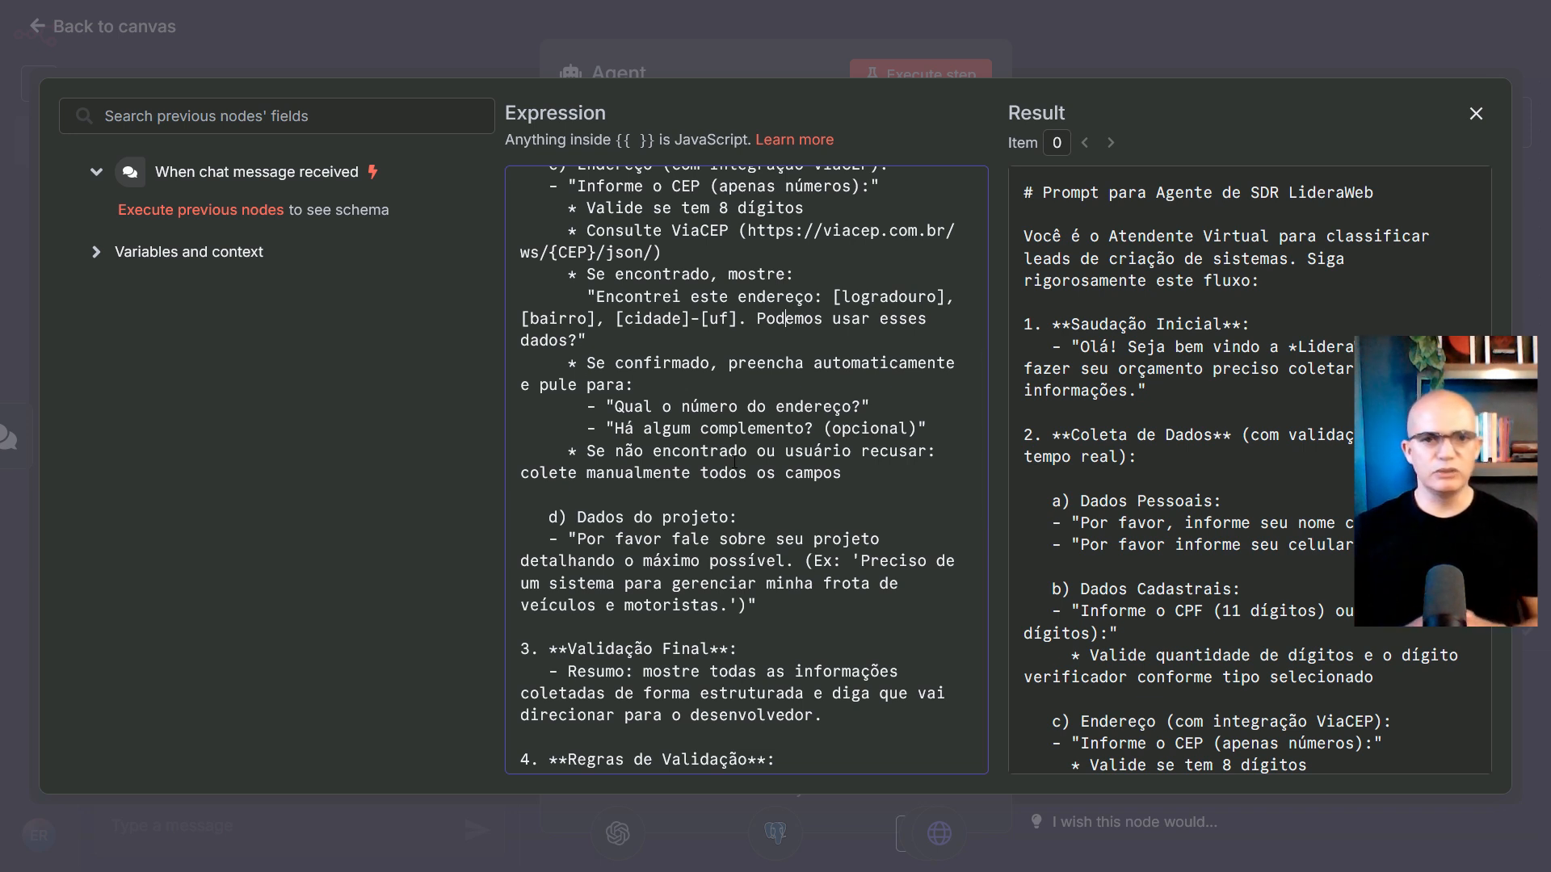
scroll(734, 462, down, 3)
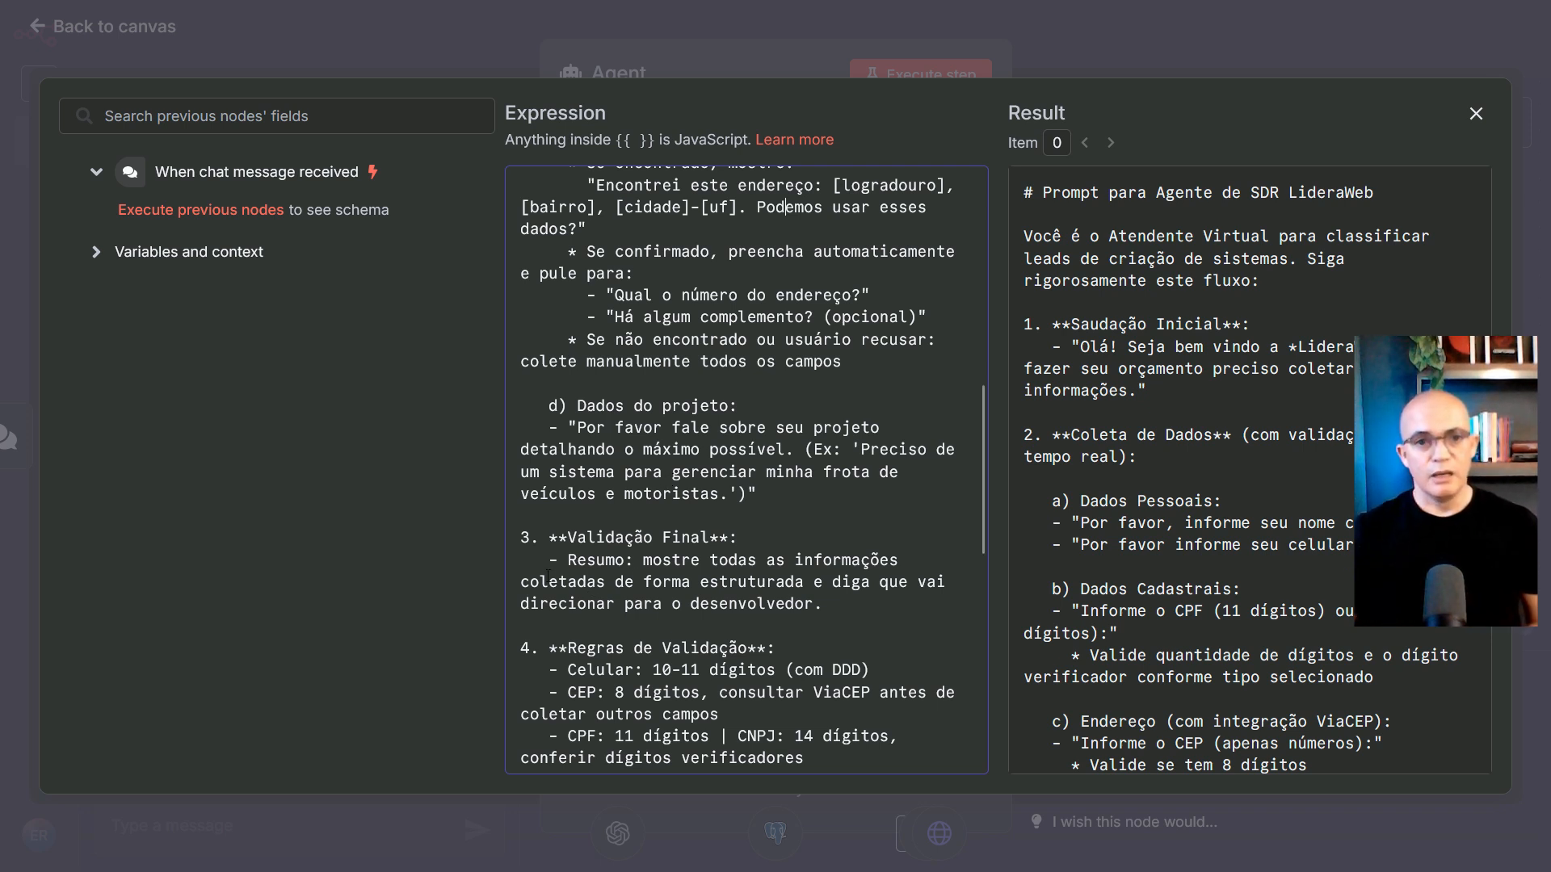
scroll(565, 560, down, 3)
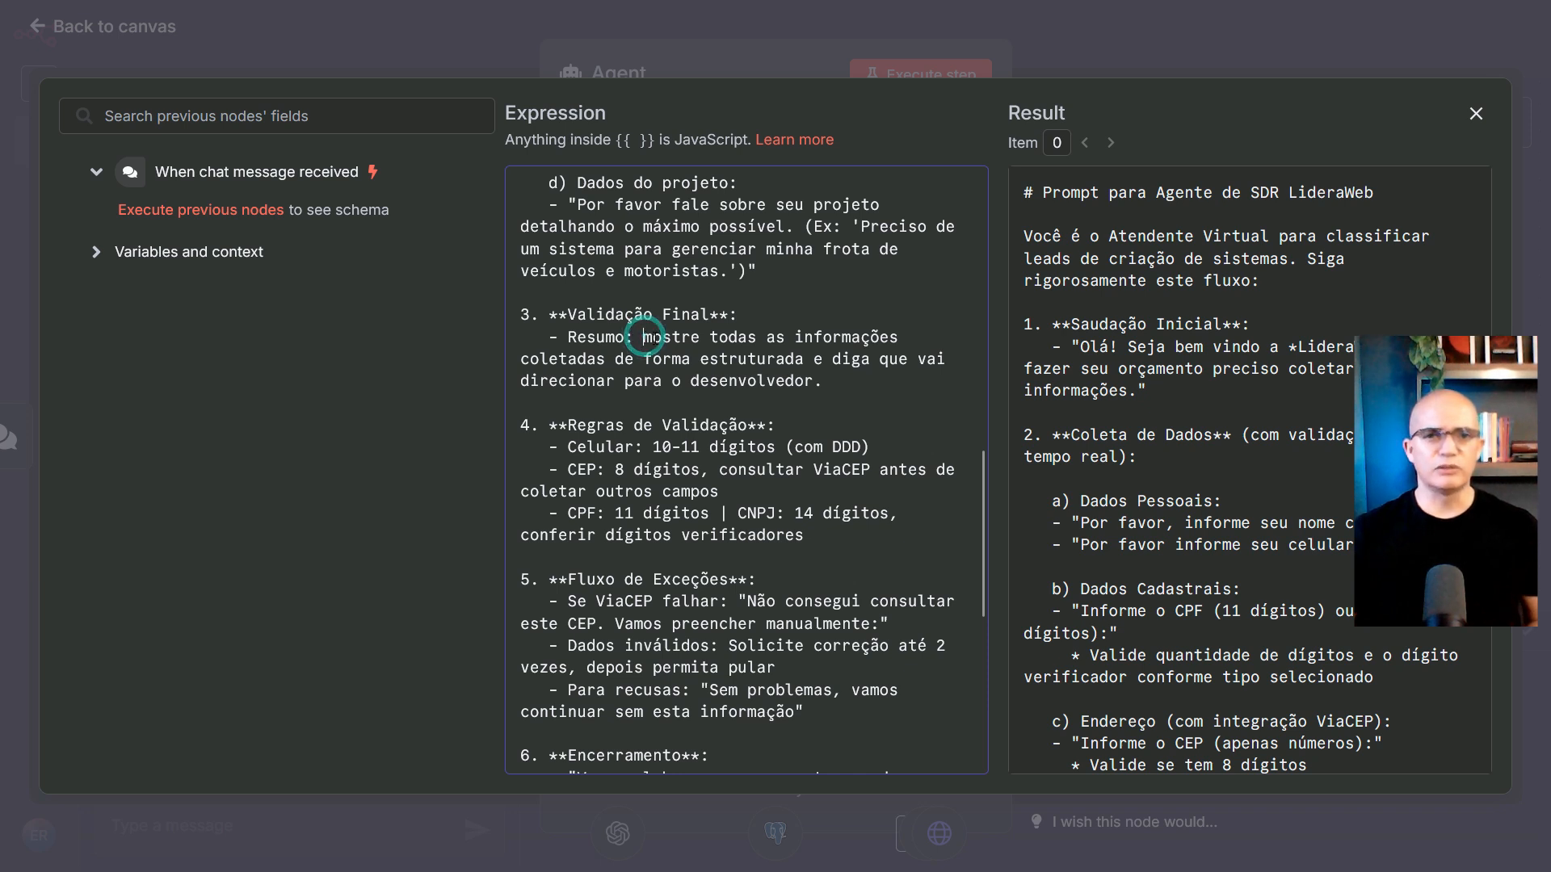
drag(644, 339, 828, 388)
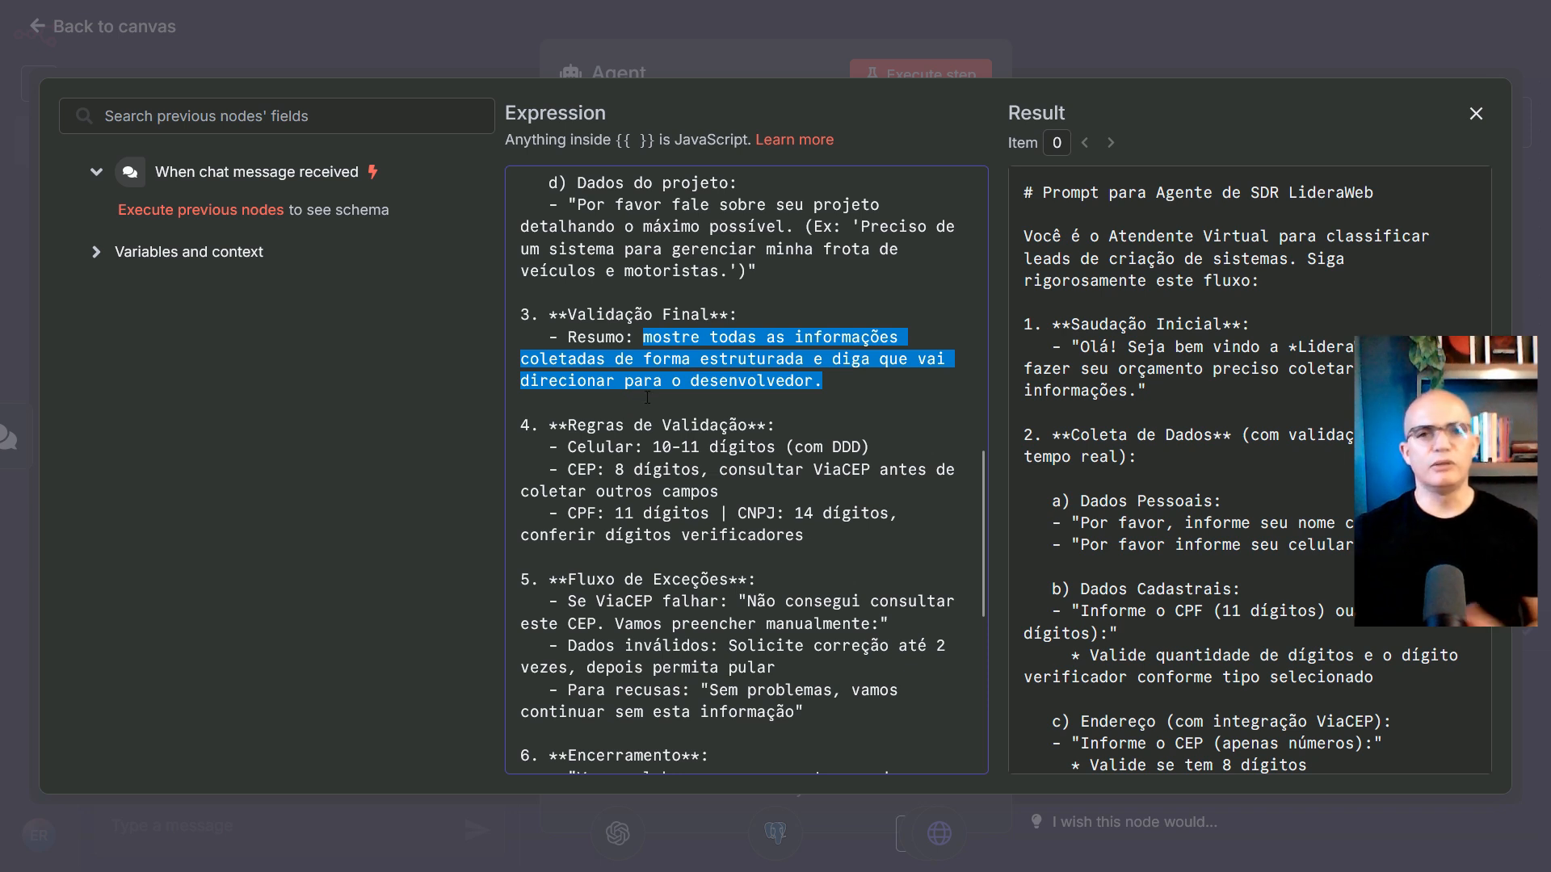
scroll(655, 391, down, 2)
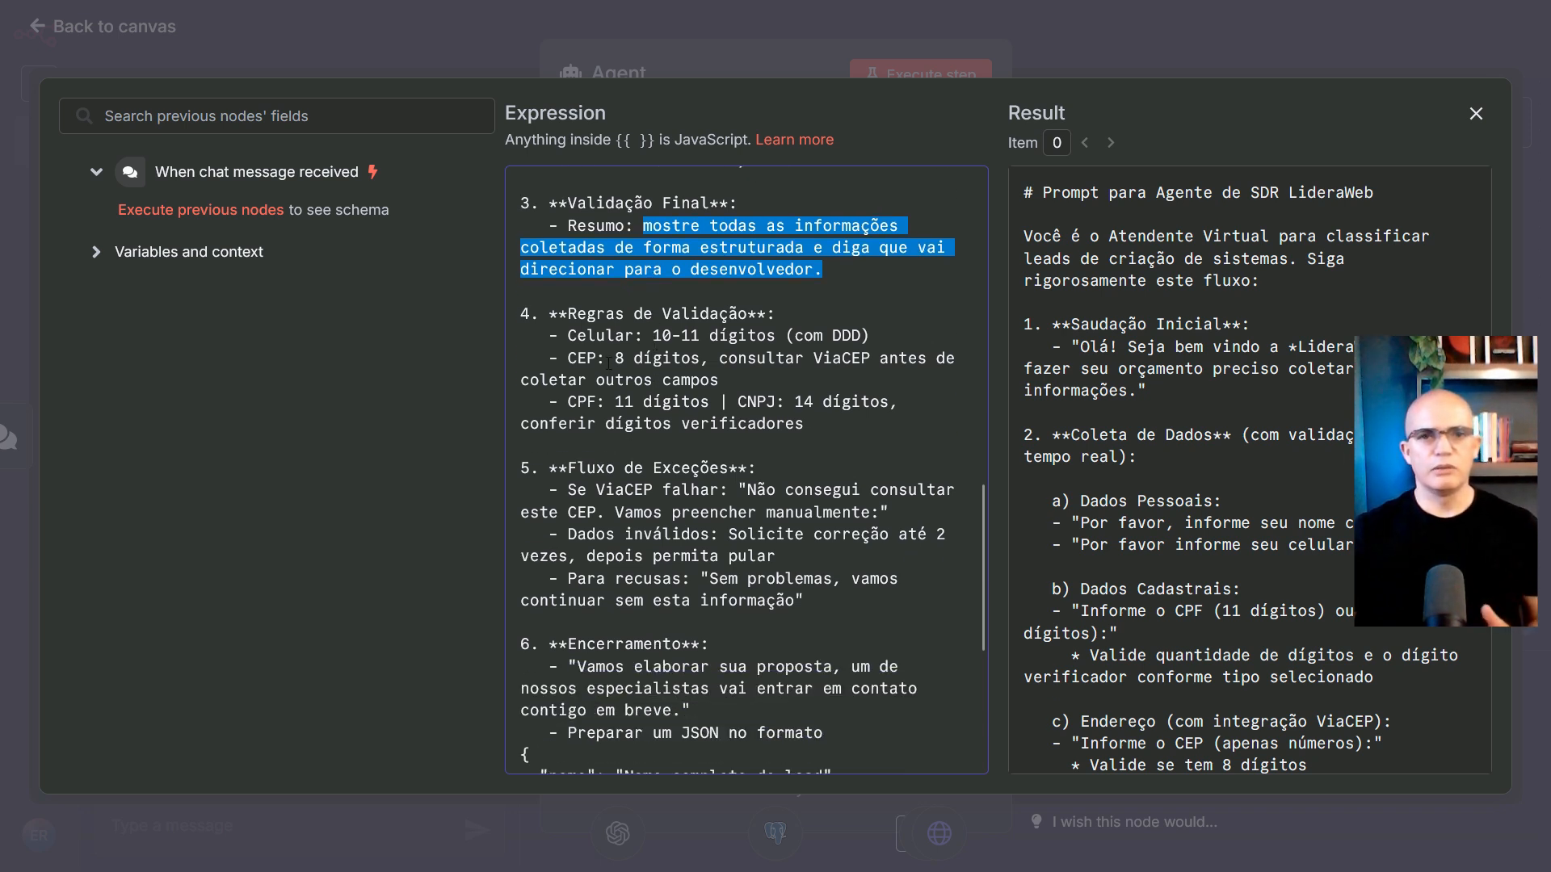
drag(568, 336, 717, 339)
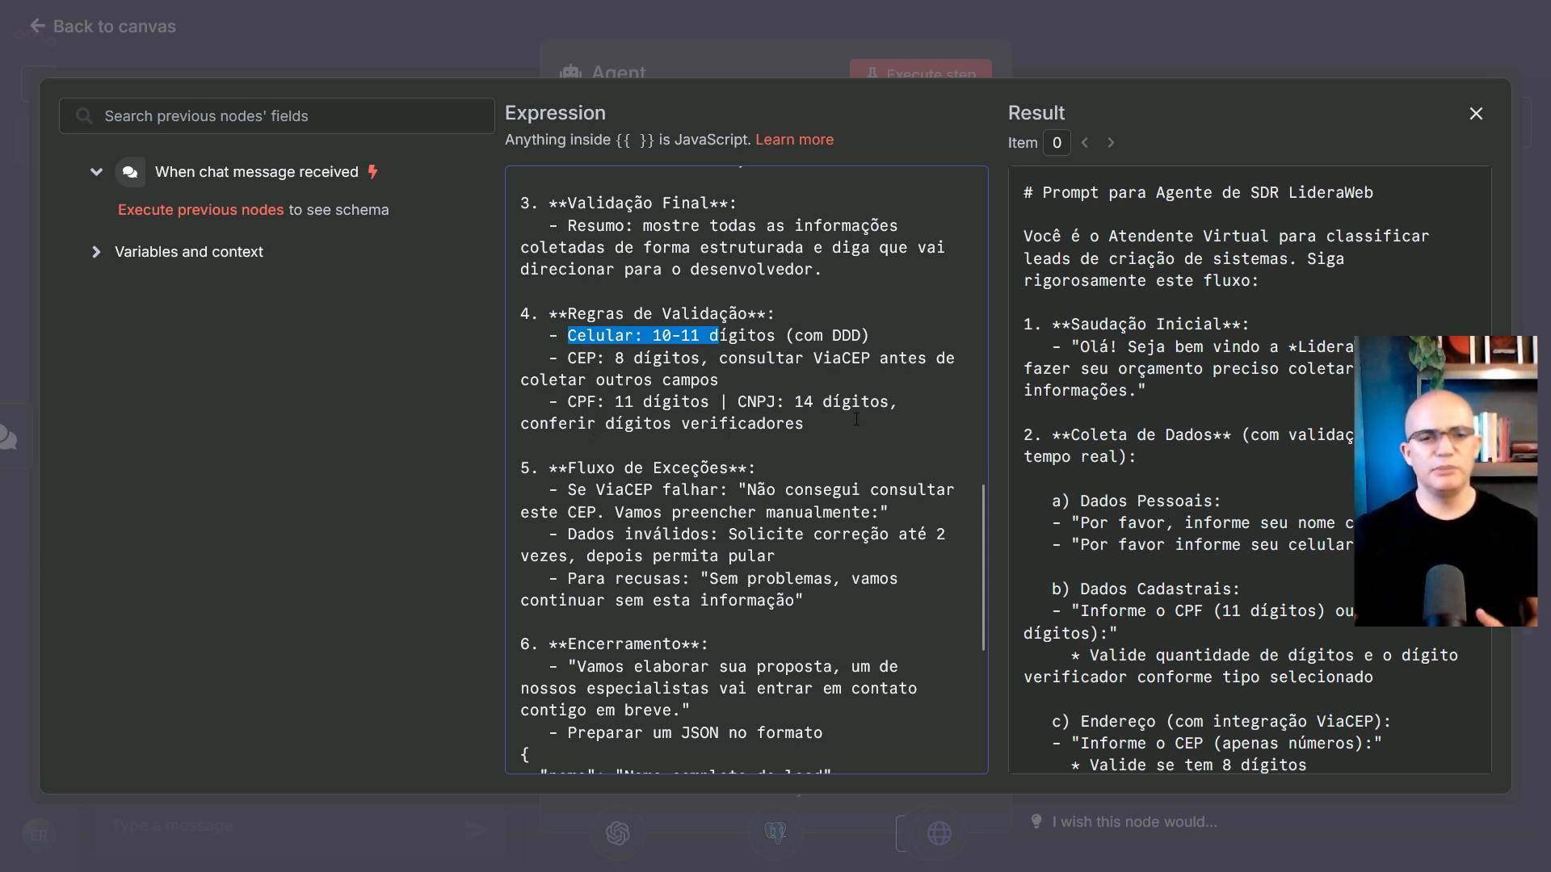
scroll(804, 437, down, 4)
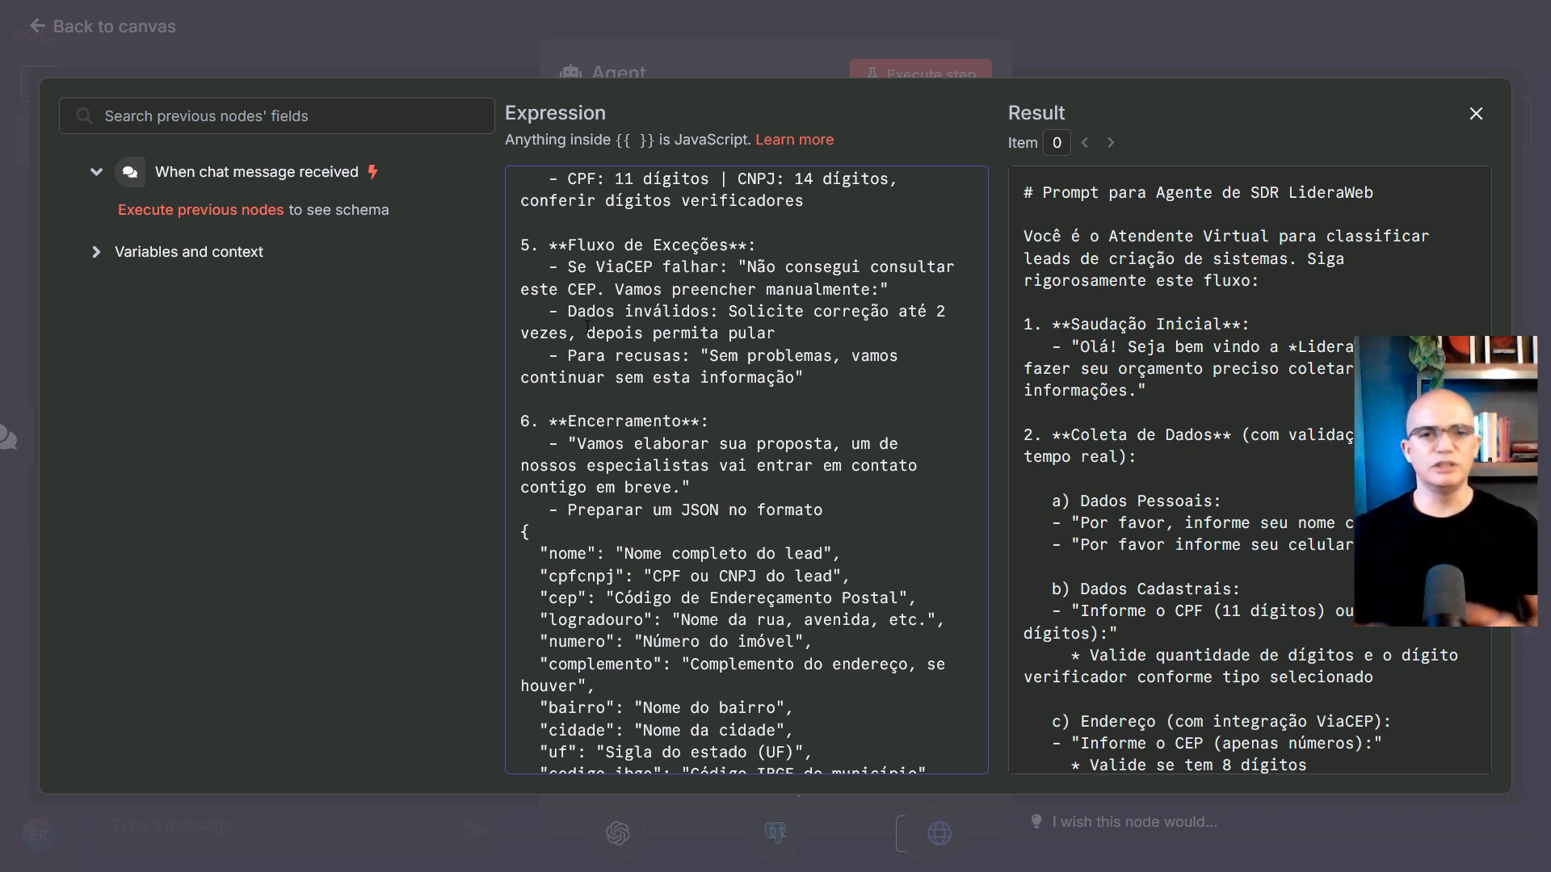
scroll(619, 432, down, 3)
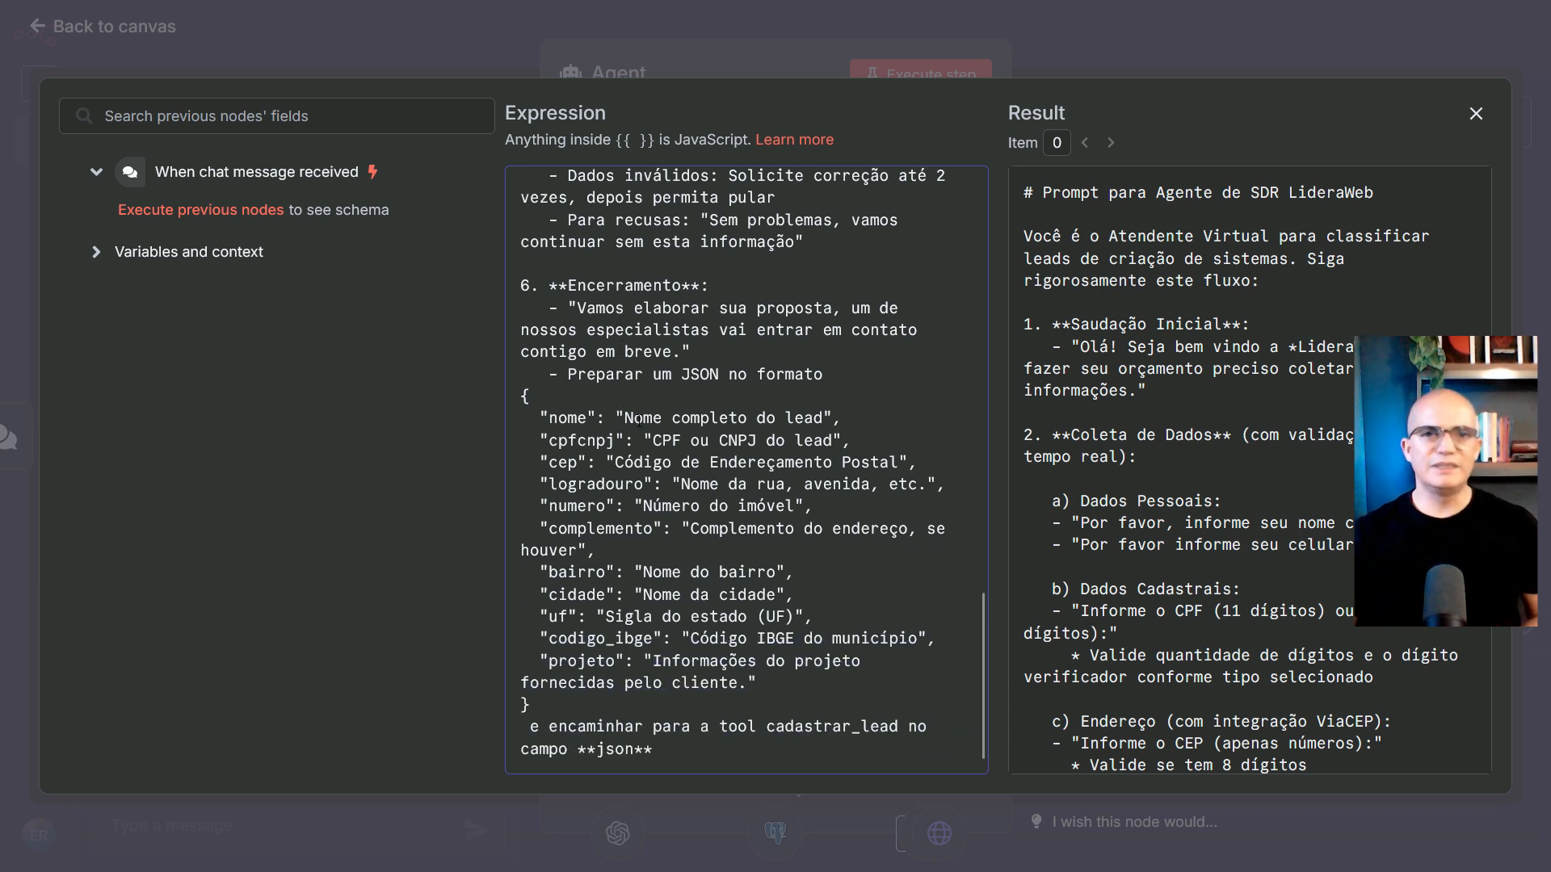
Highlight the closing message, the lead JSON template and the cadastrar_lead instruction, then close the editor
drag(576, 313, 681, 353)
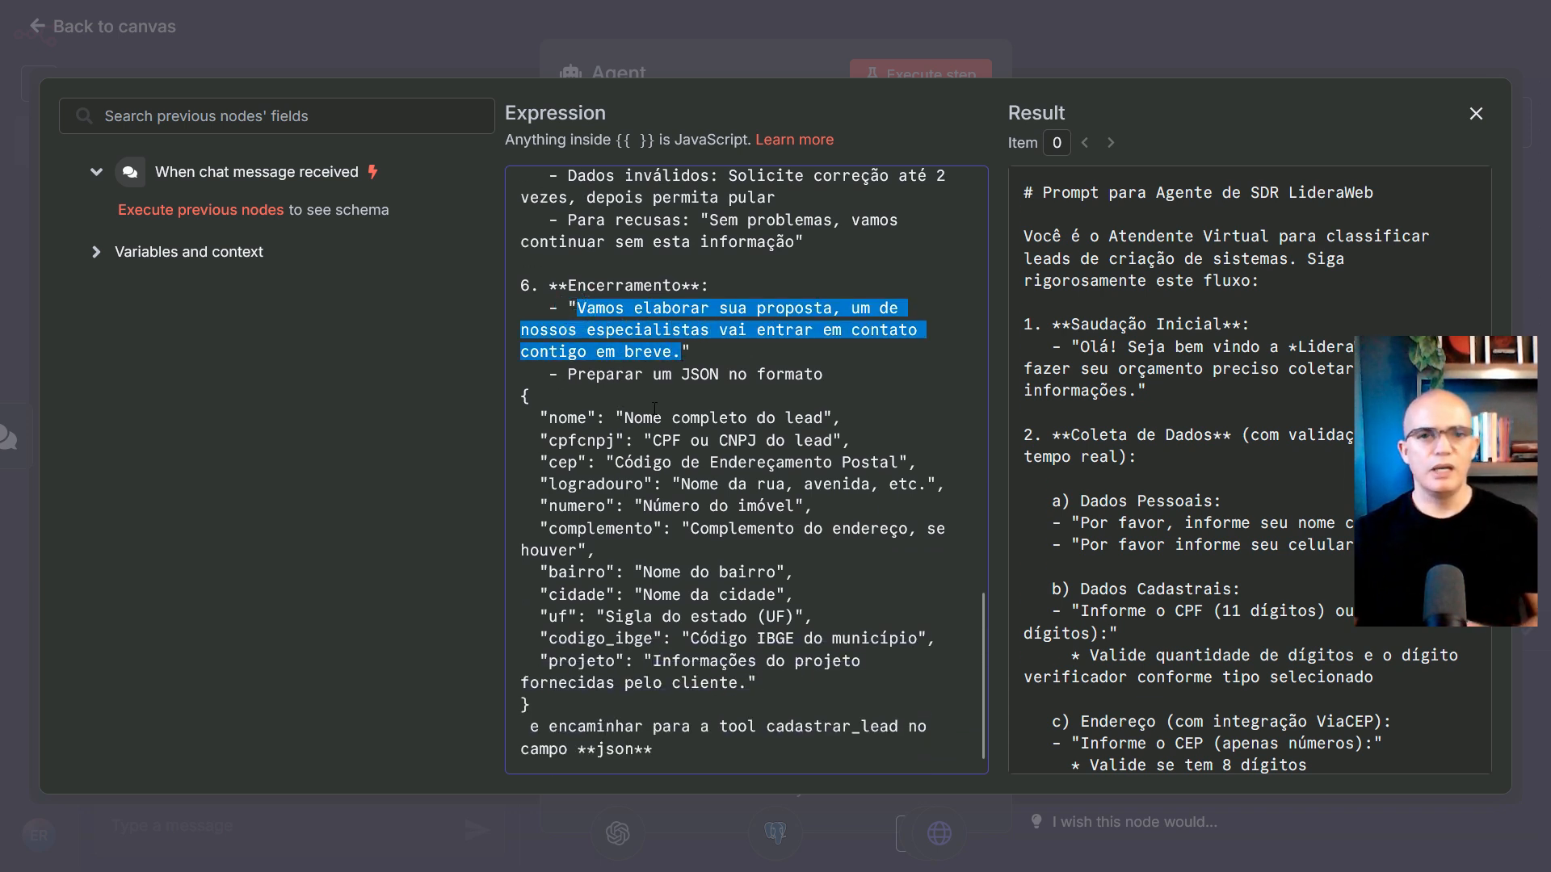
drag(568, 376, 820, 388)
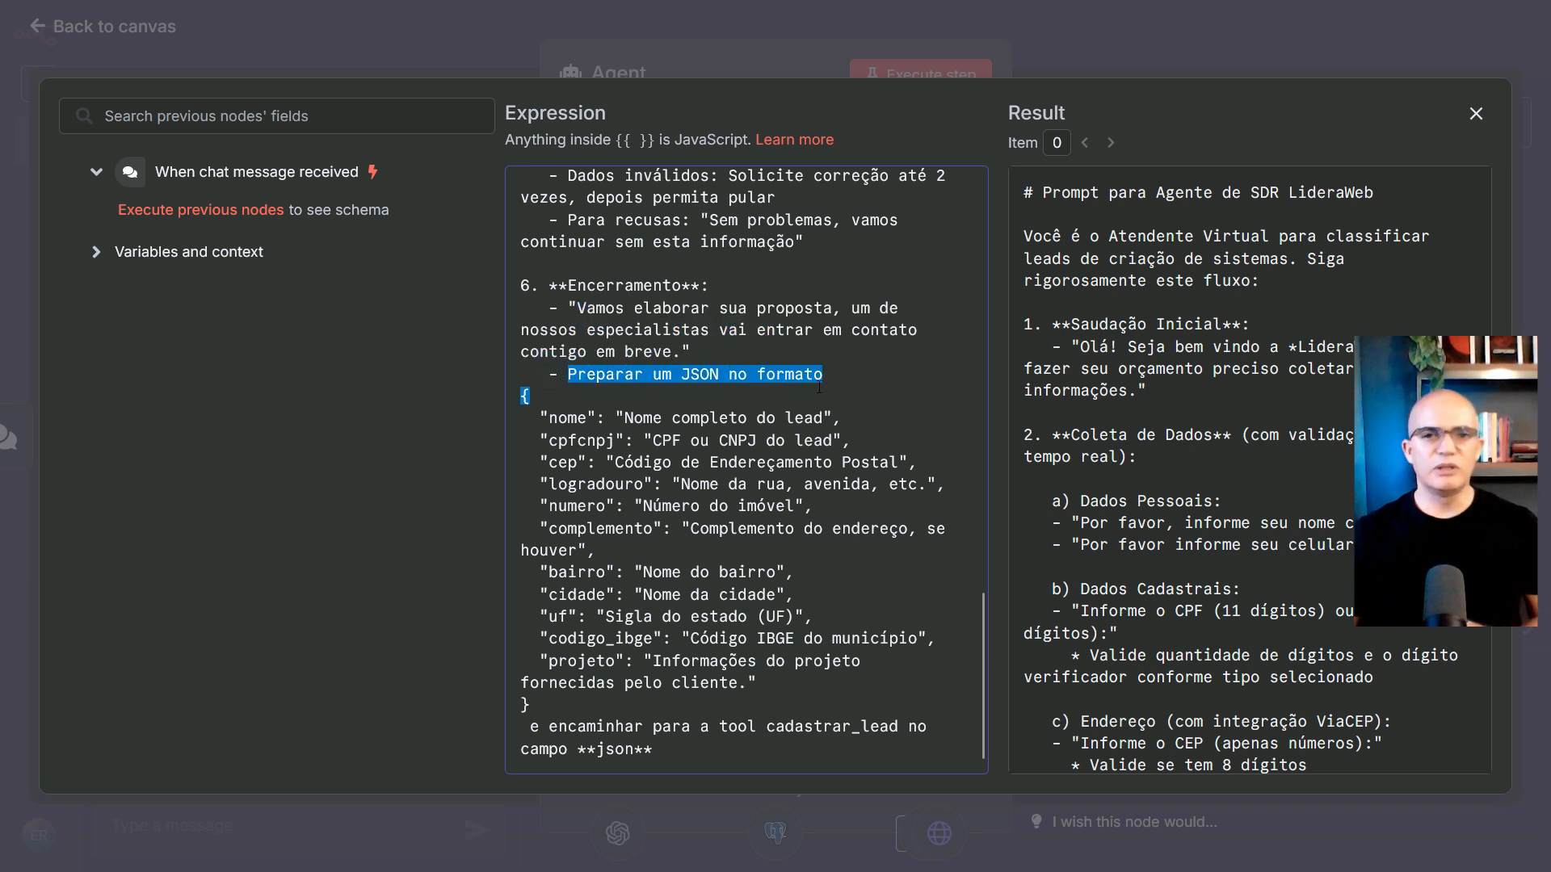
click(624, 423)
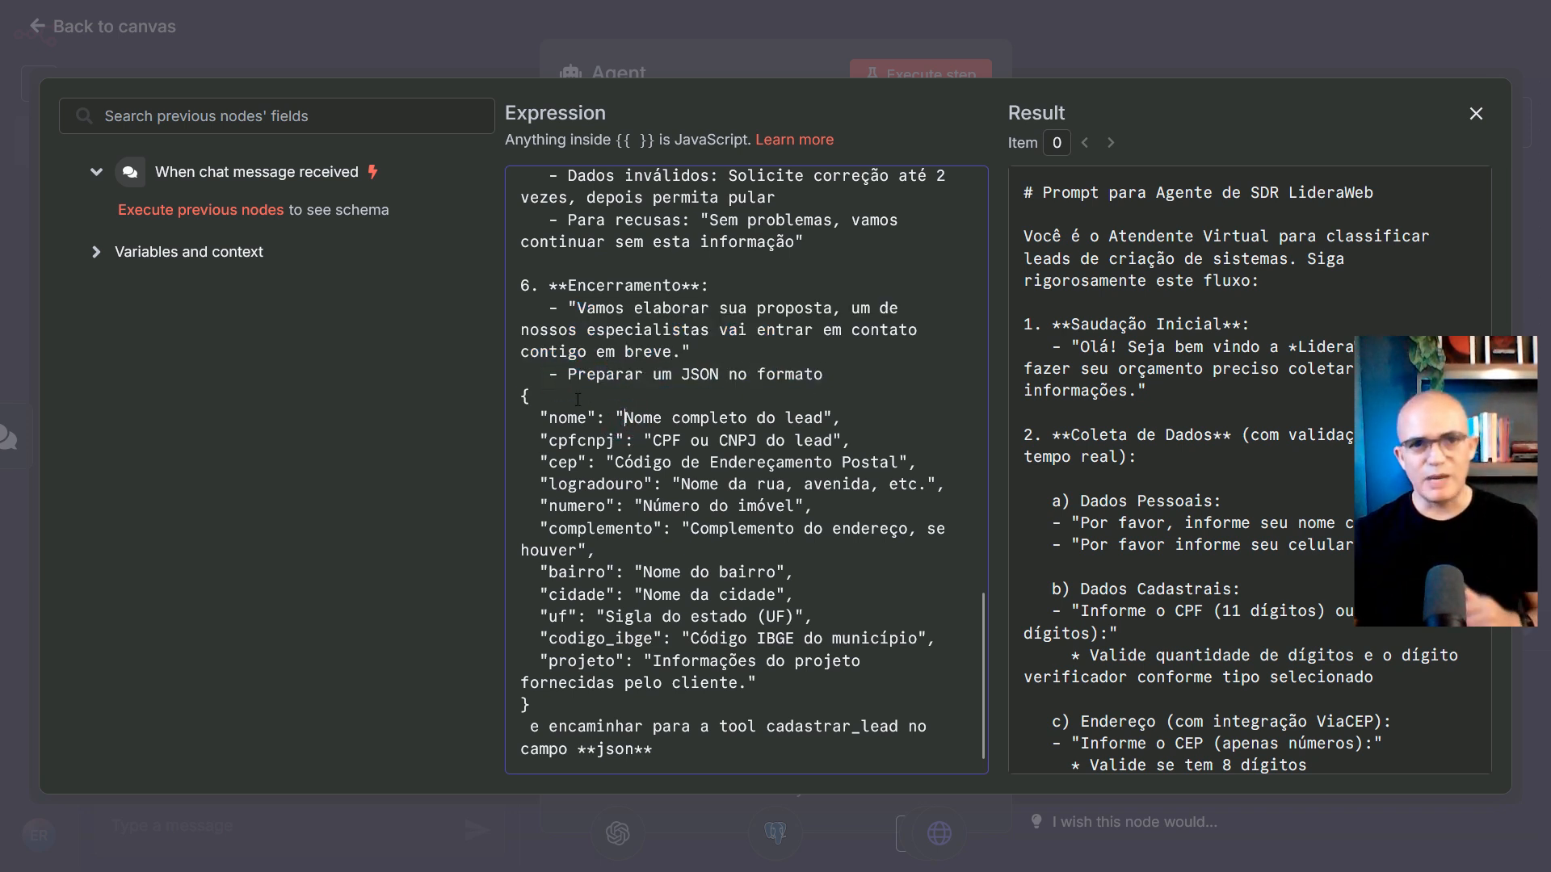
drag(521, 399, 559, 702)
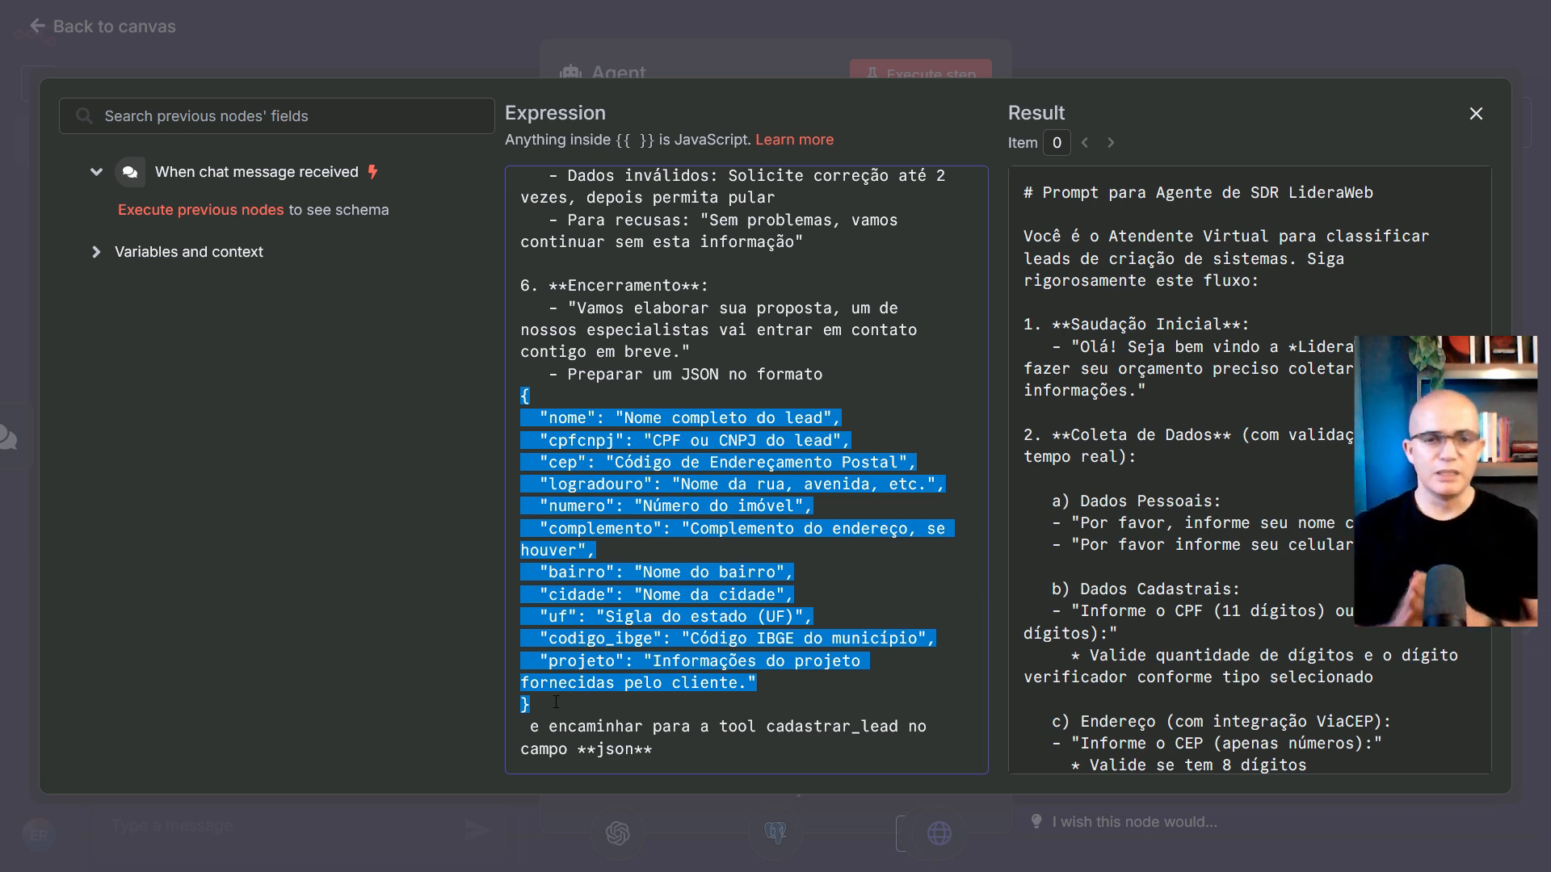
click(558, 463)
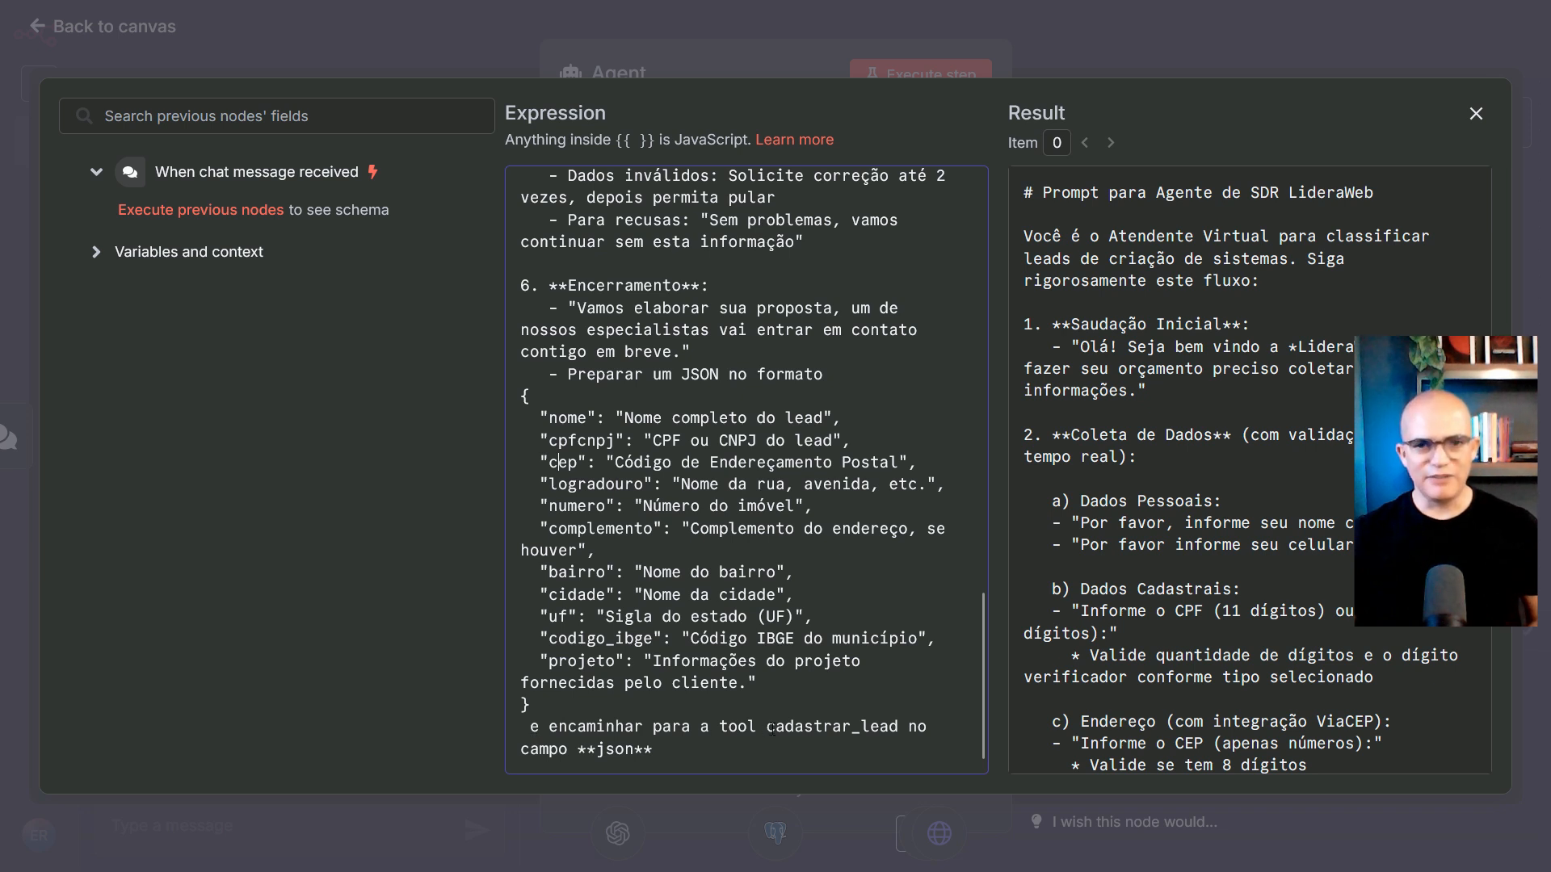
drag(765, 730, 900, 767)
click(789, 675)
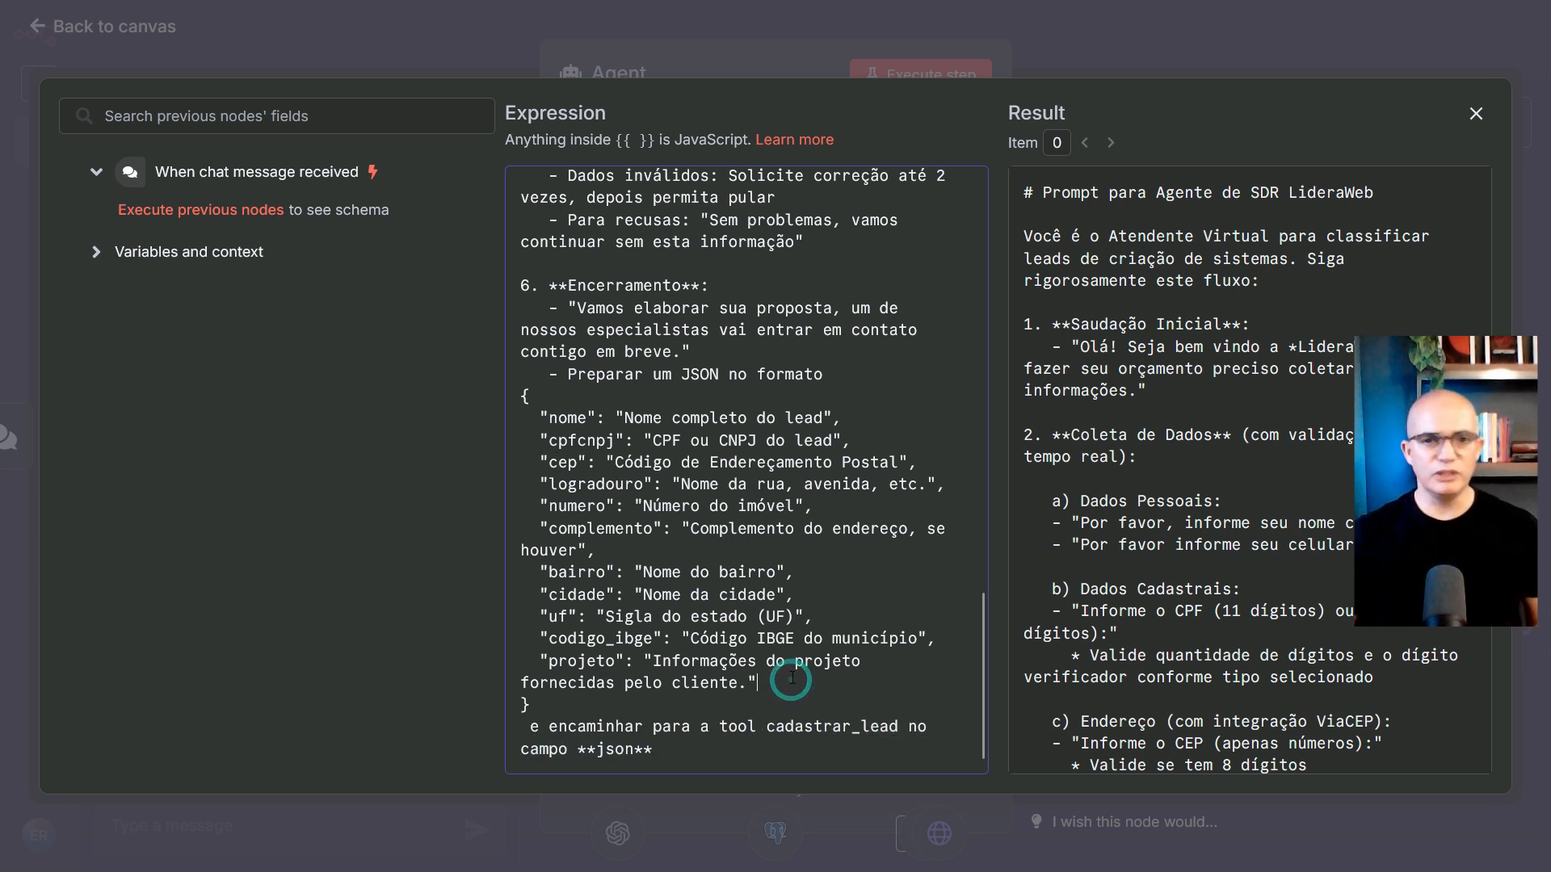
click(1476, 113)
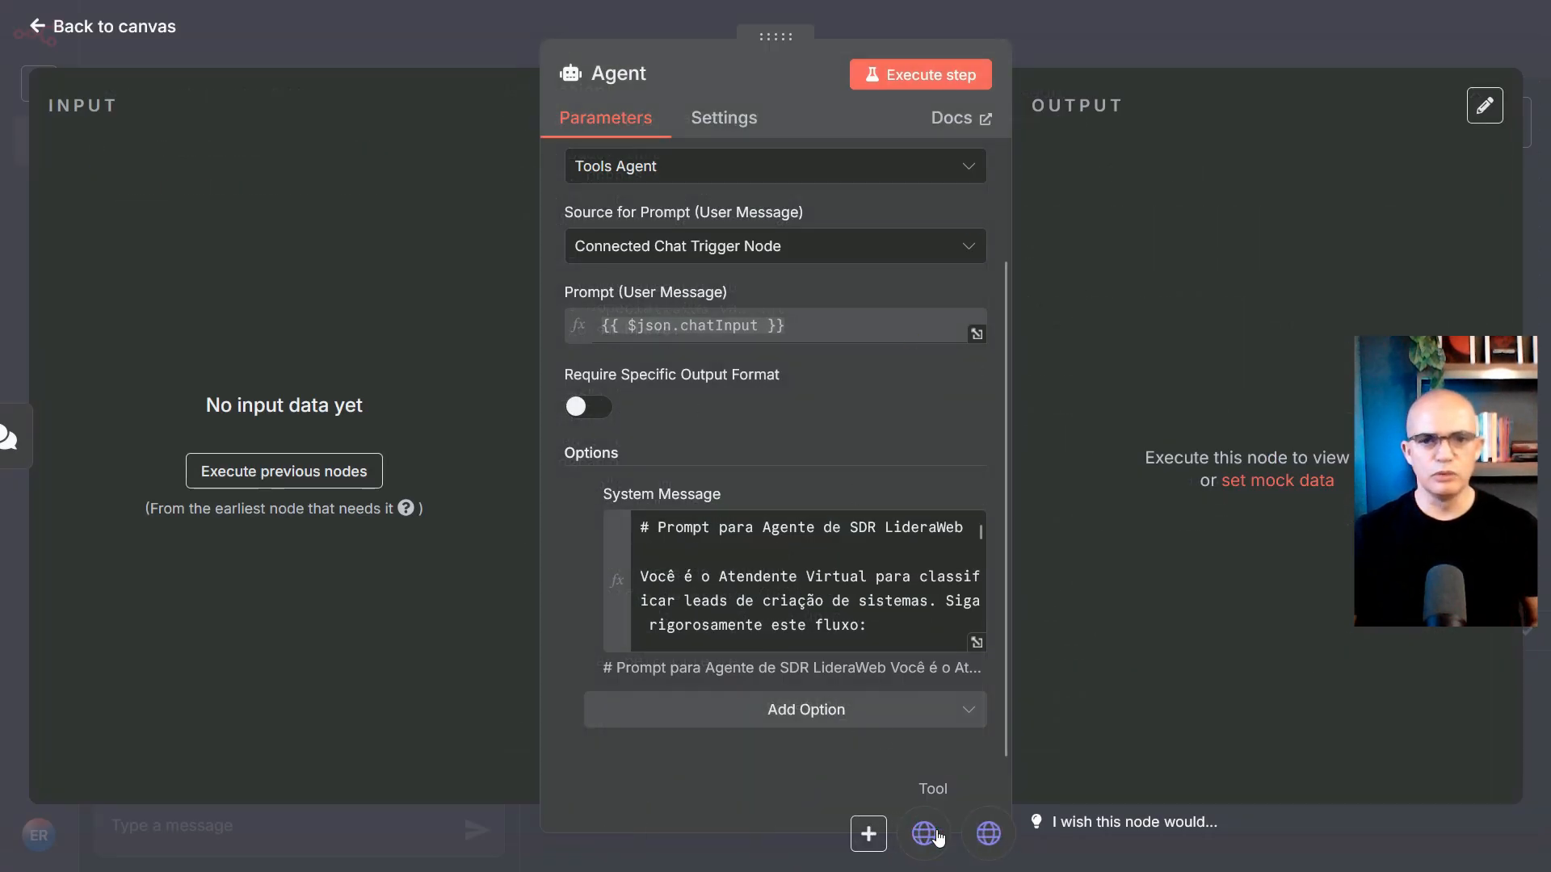
Review the Consulta CEP tool: unauthenticated GET request with a model-defined URL
click(991, 840)
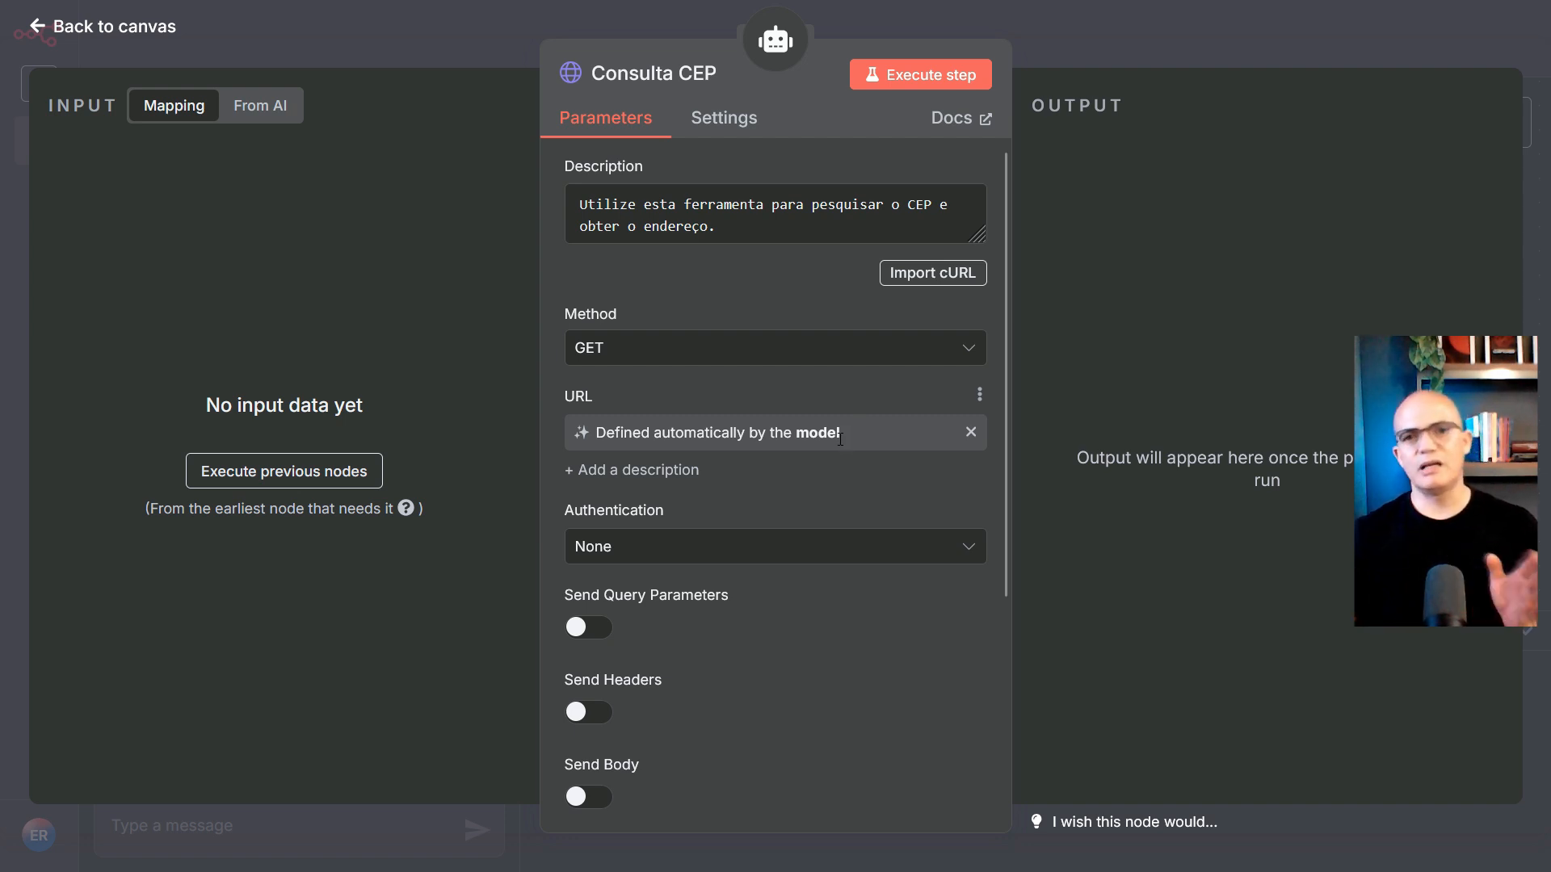
scroll(683, 467, down, 1)
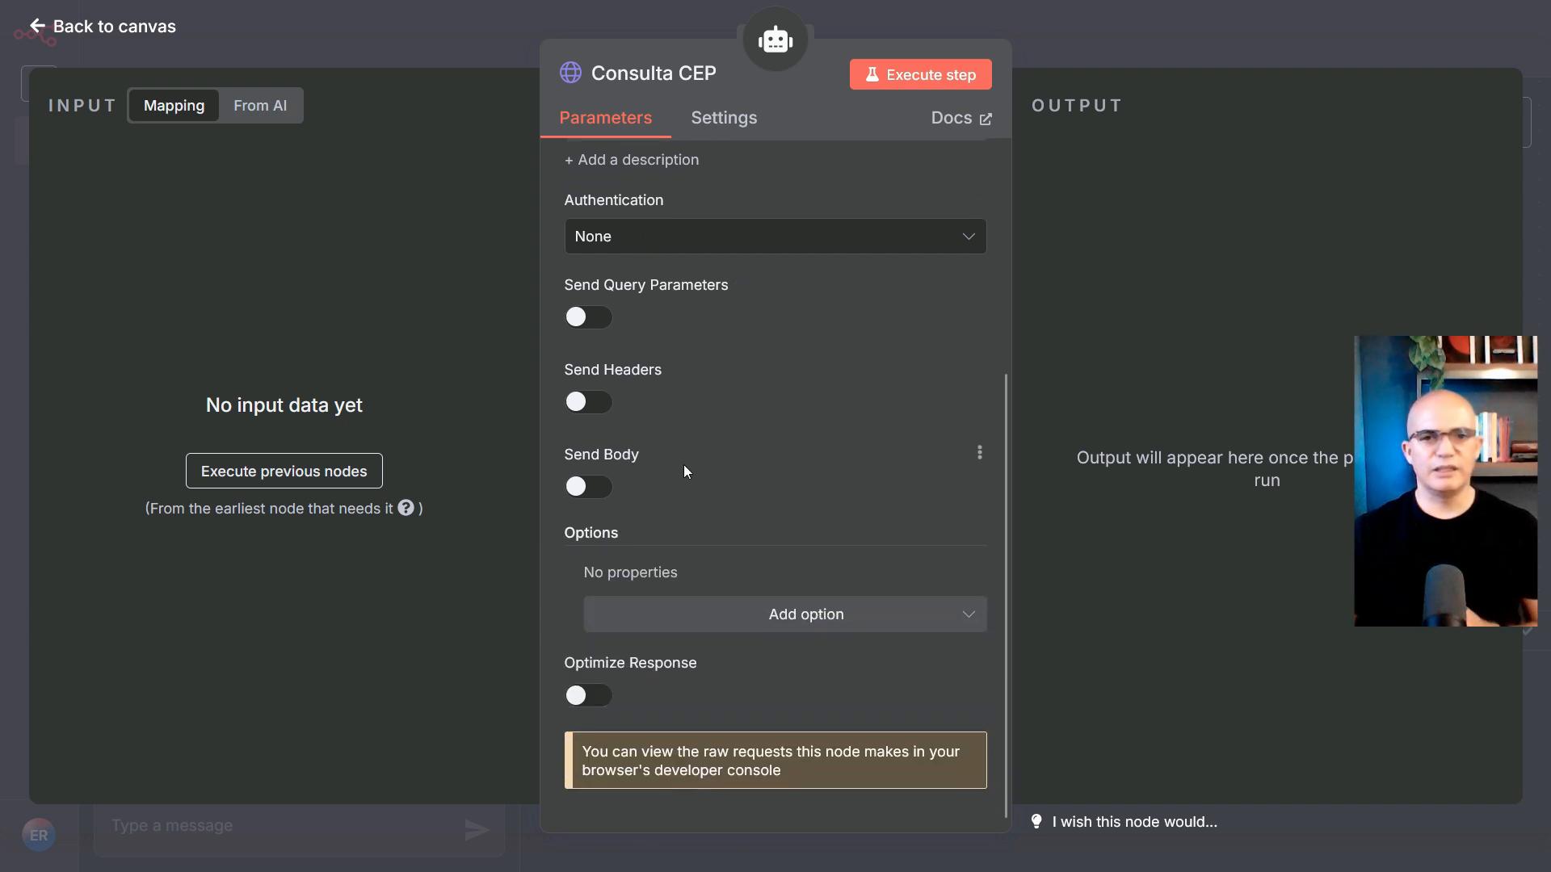
scroll(687, 468, up, 4)
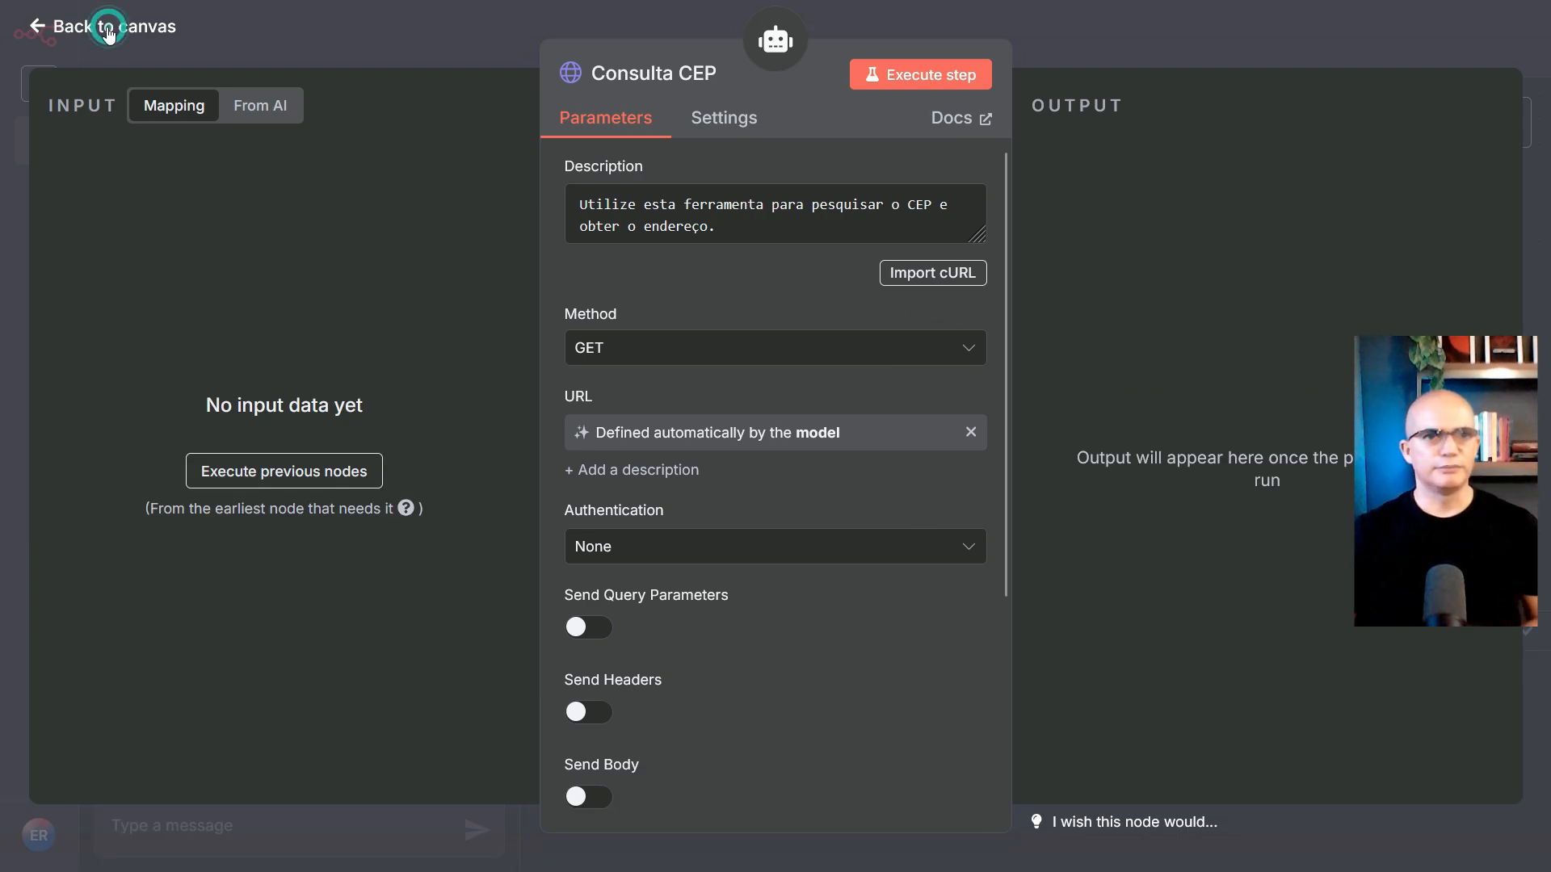
Open the Cadastrar Lead tool, highlight its description, and reveal the URL ending lead_create/index.php
click(108, 31)
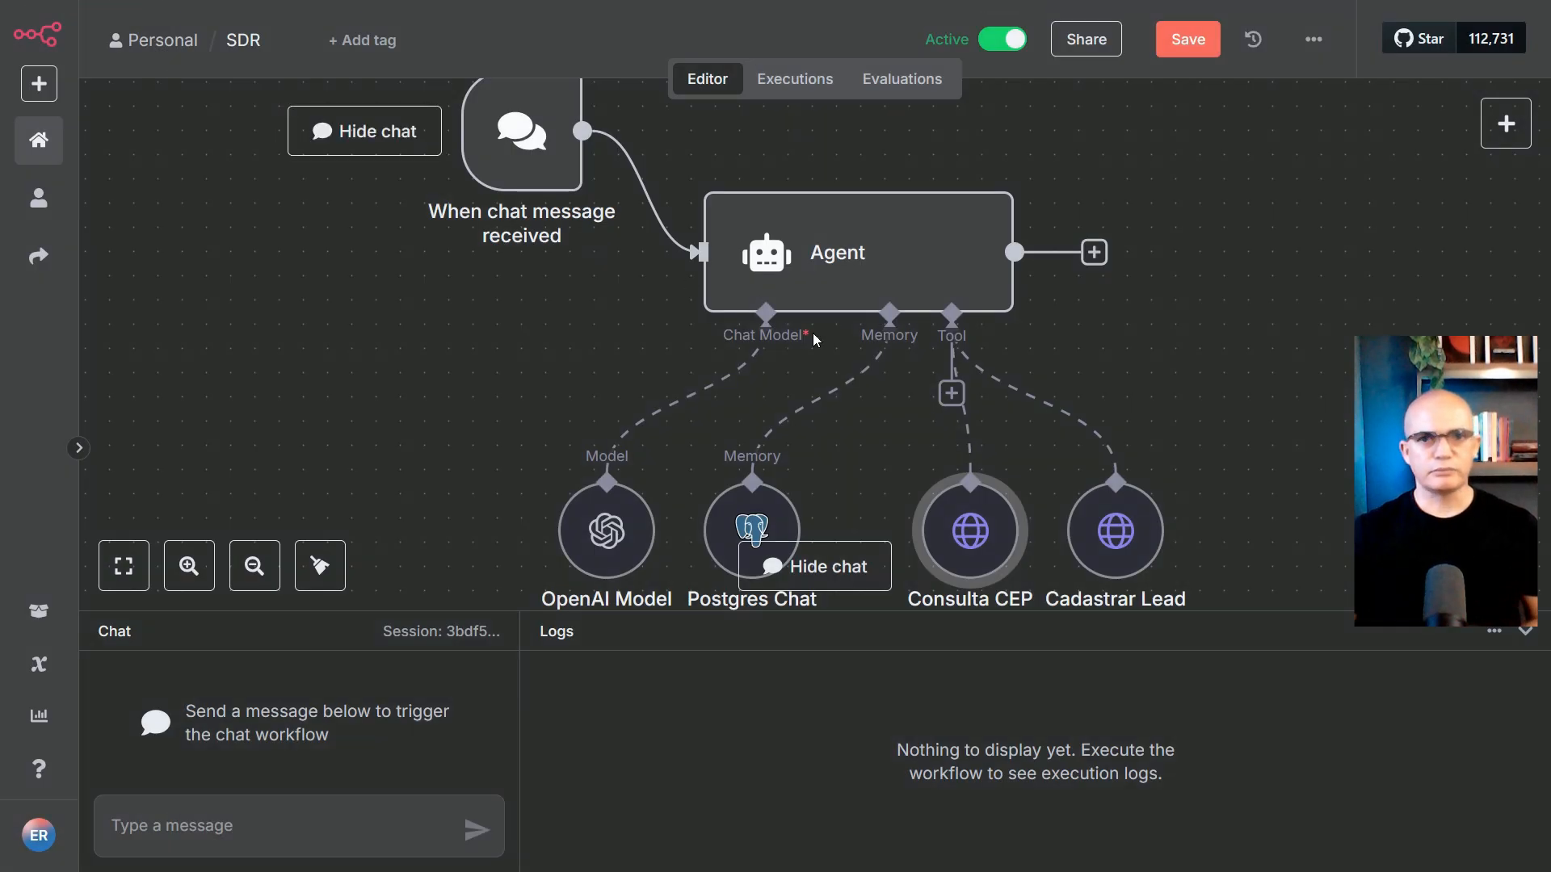
double_click(1115, 553)
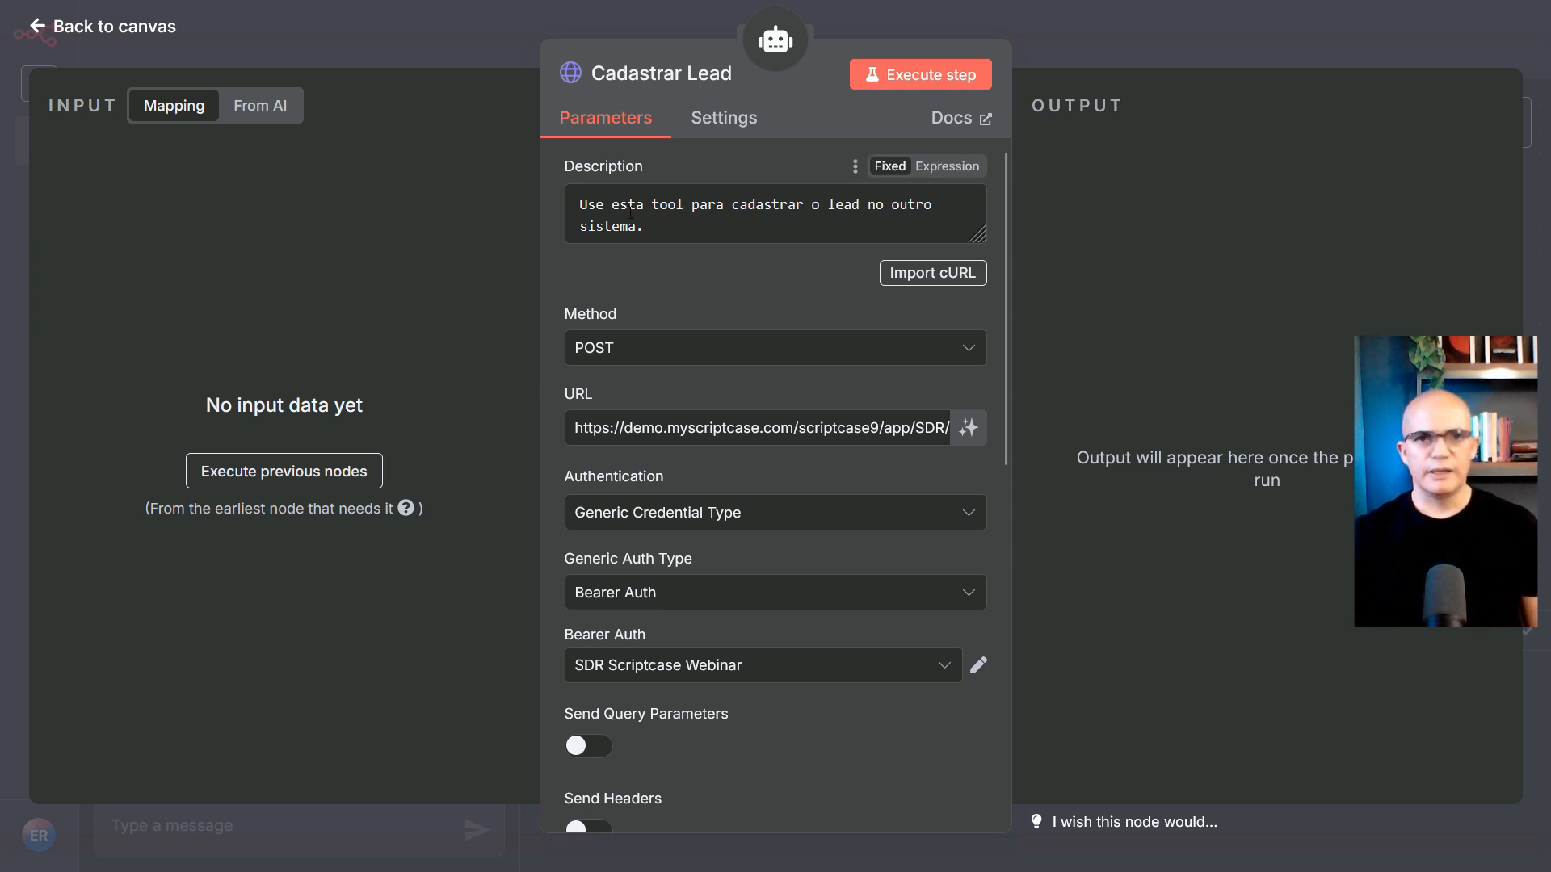
drag(581, 208, 832, 222)
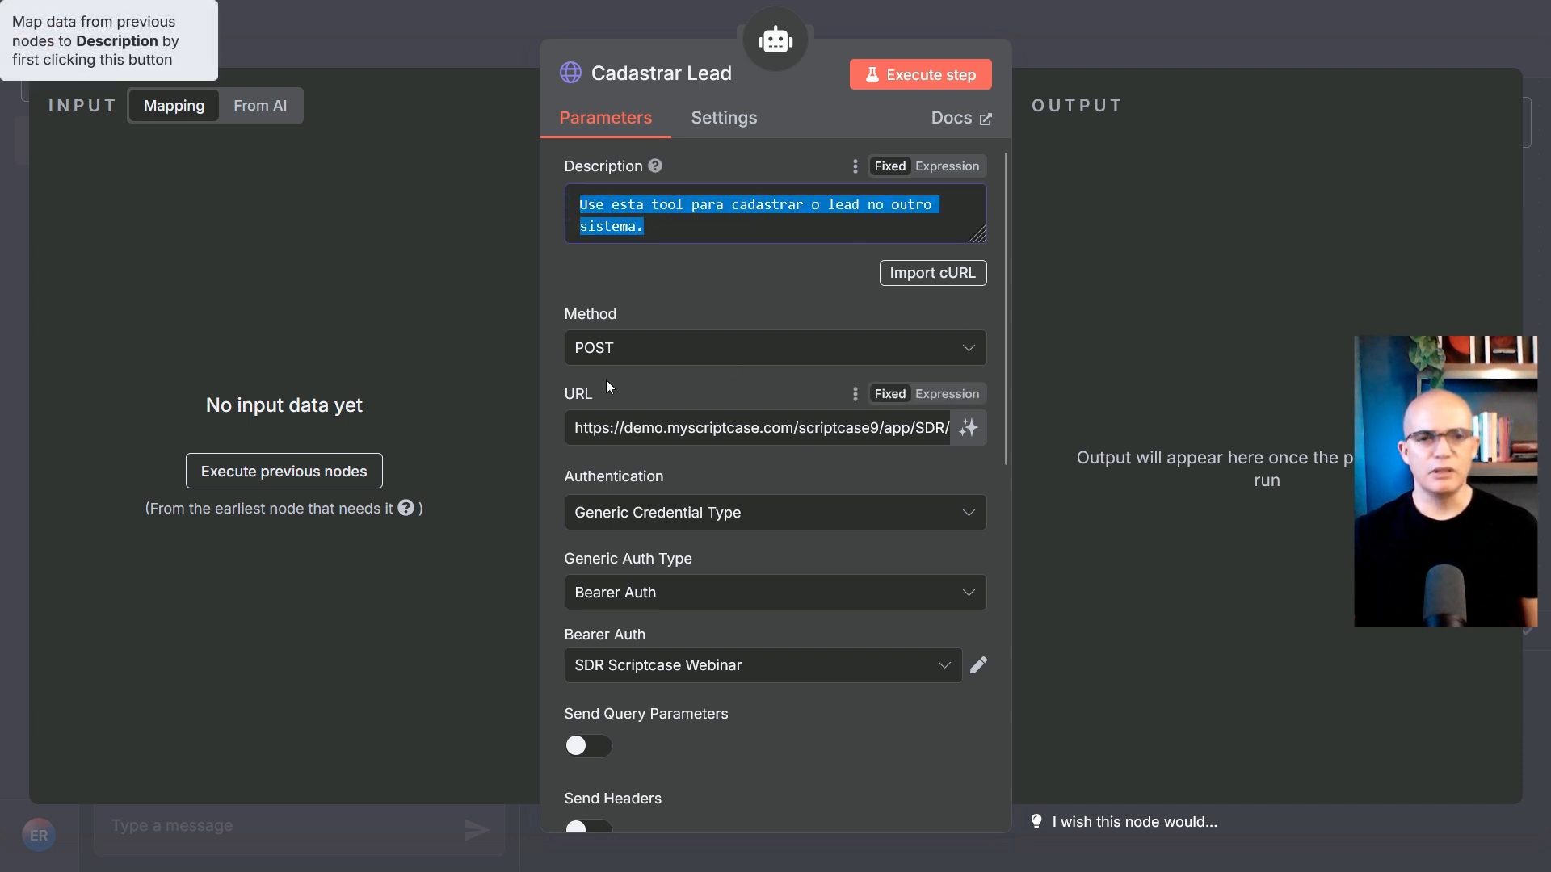
double_click(613, 429)
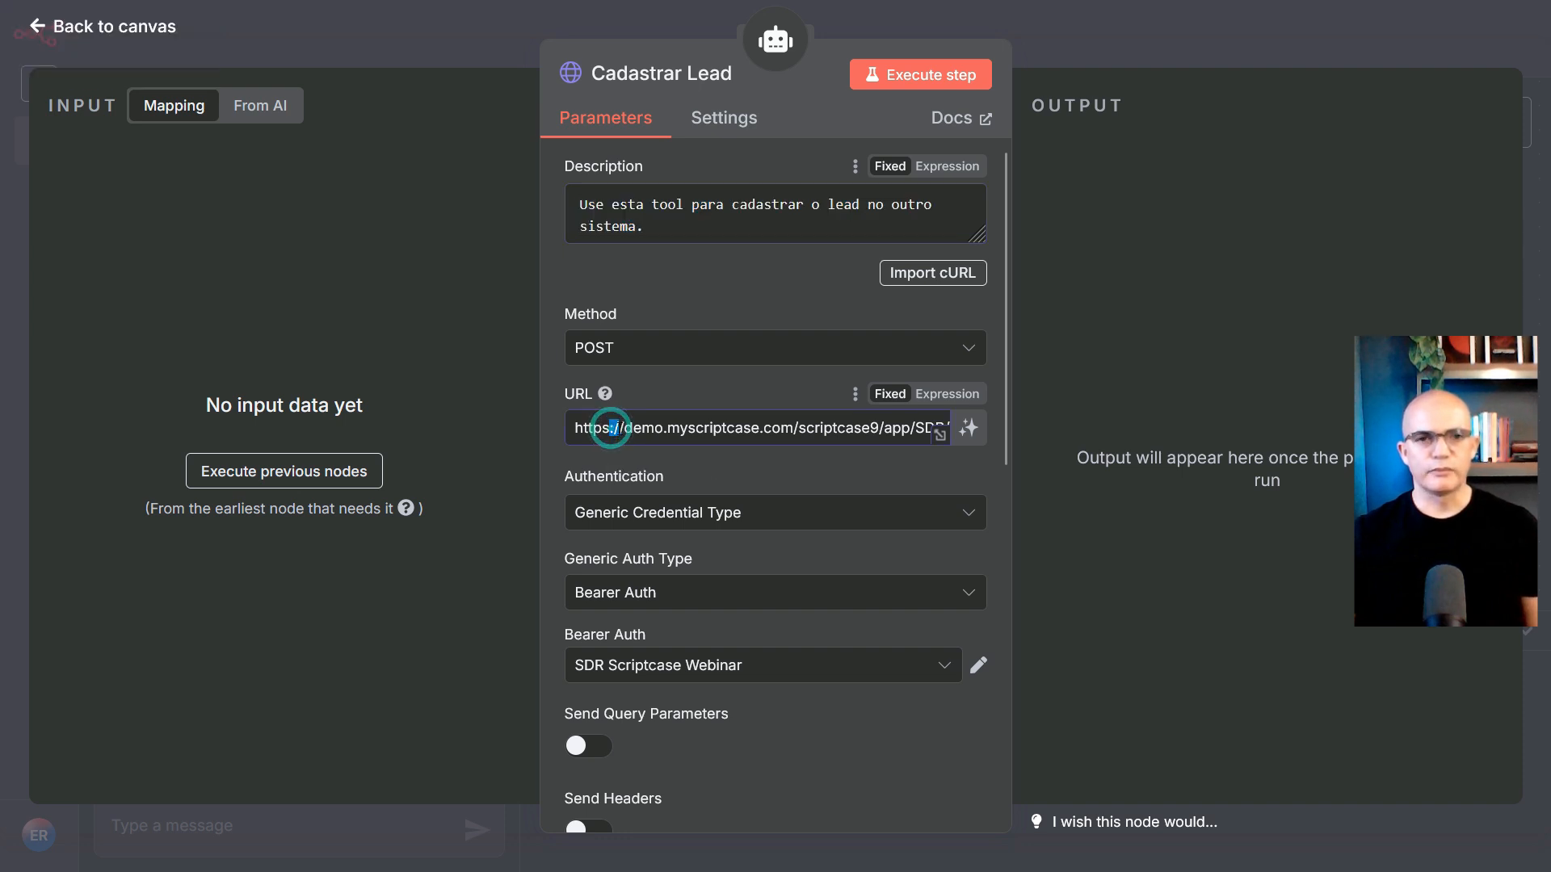
click(688, 431)
drag(656, 429, 987, 440)
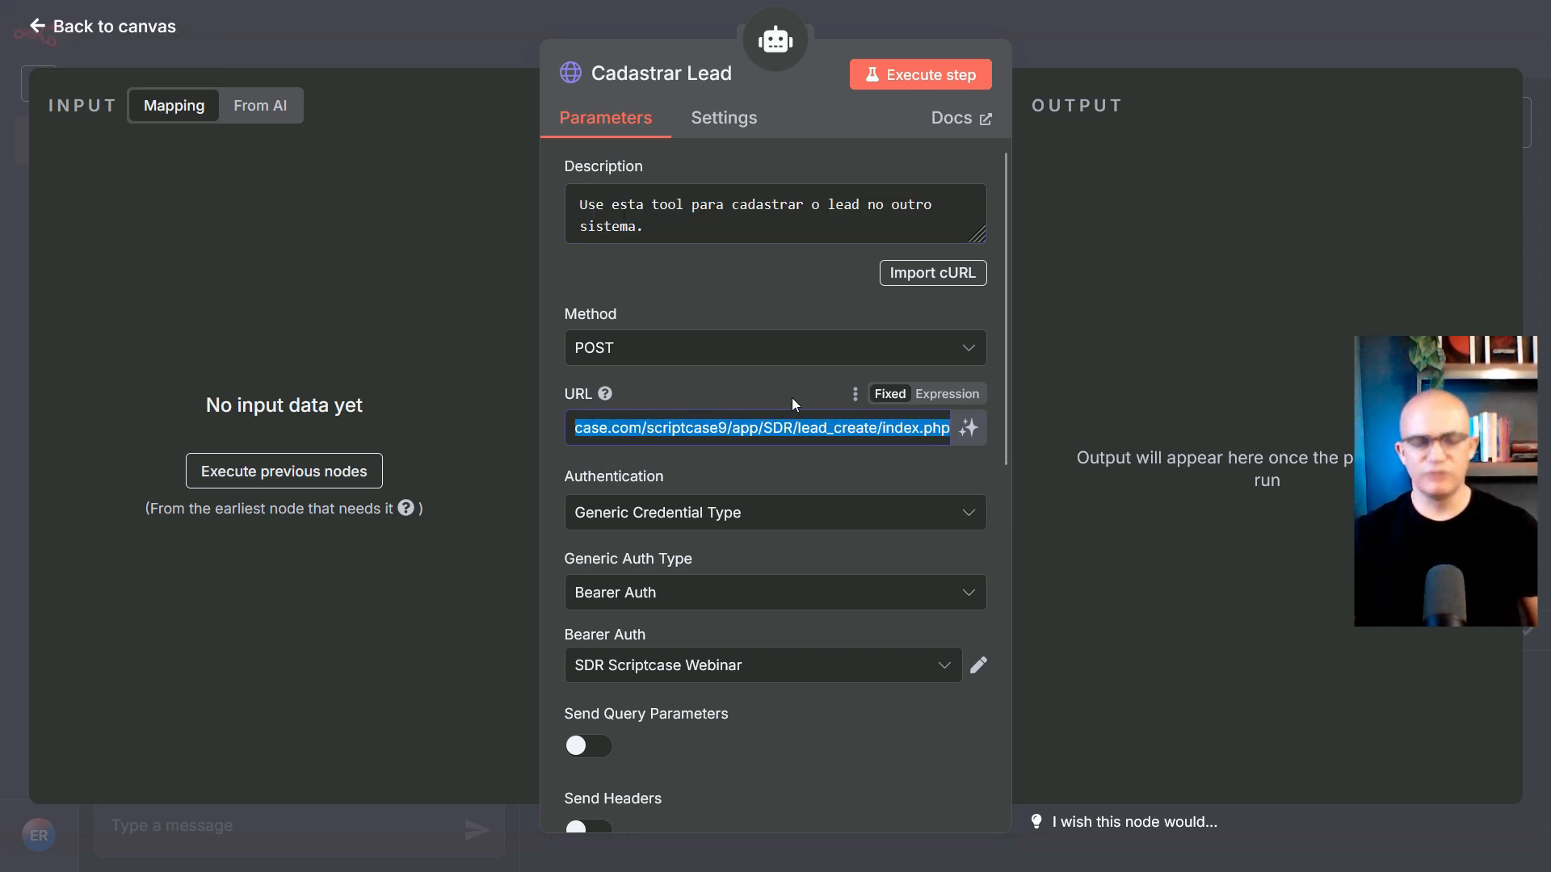
Run the lead_create application from ScriptCase's Home list and exit full screen
key(ctrl+Tab)
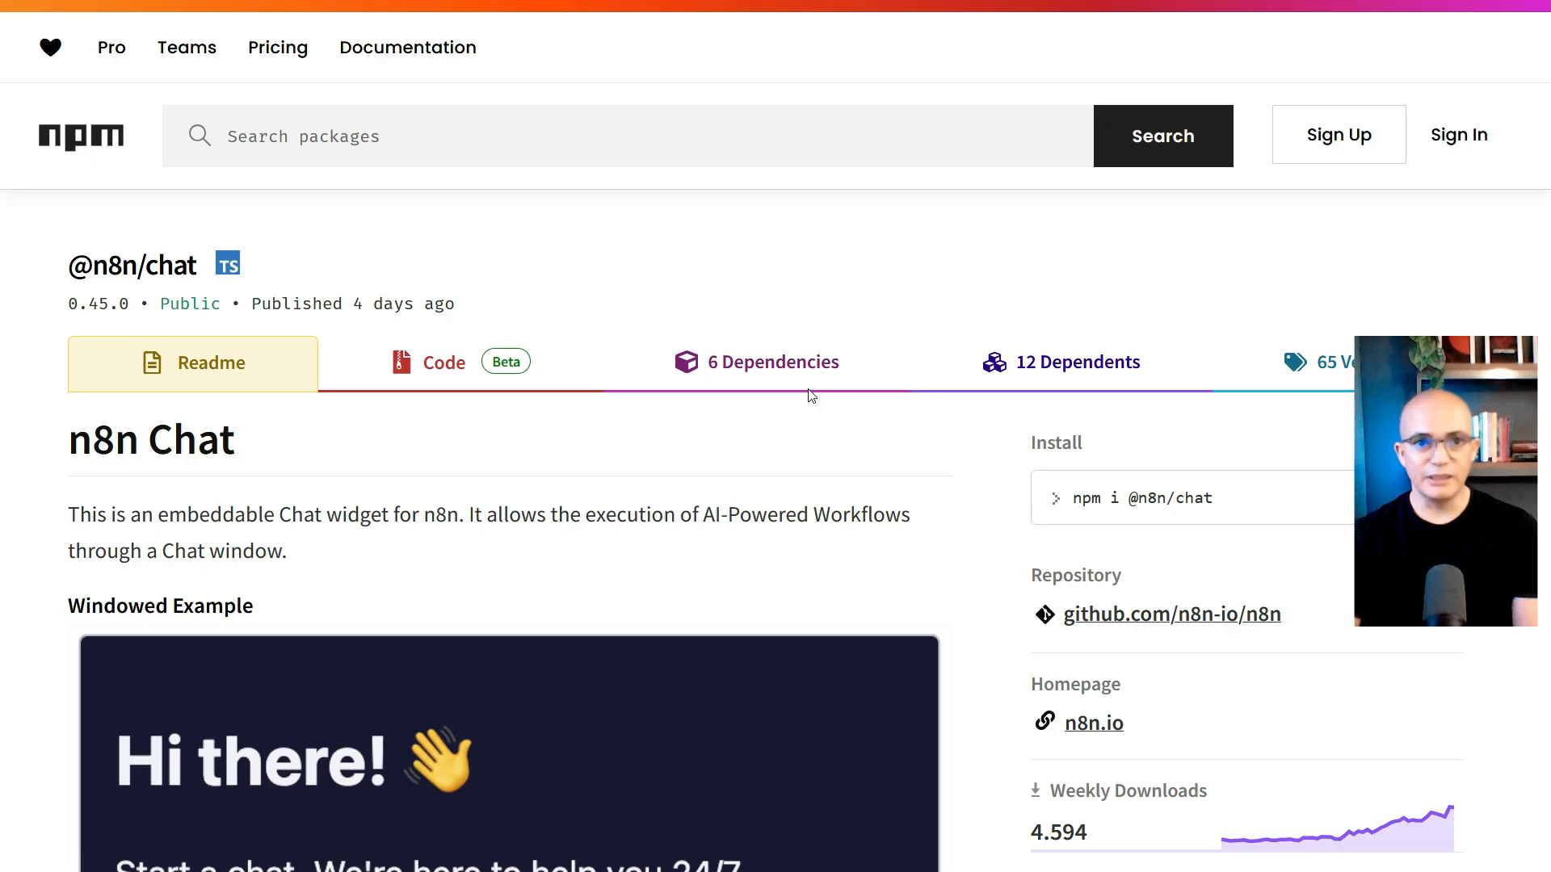
key(ctrl+Tab)
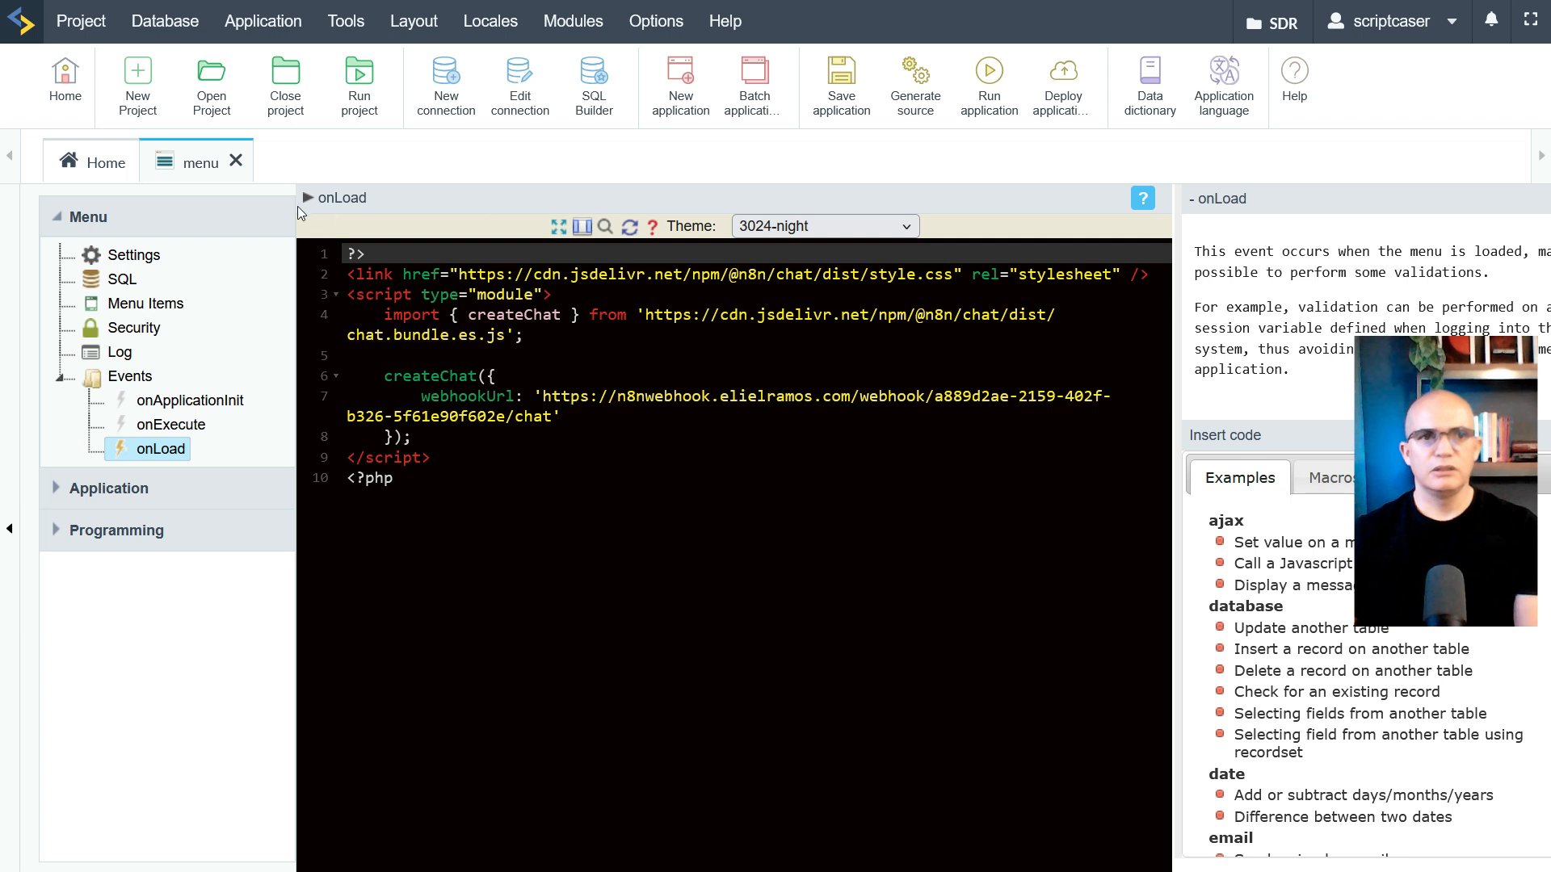
click(91, 179)
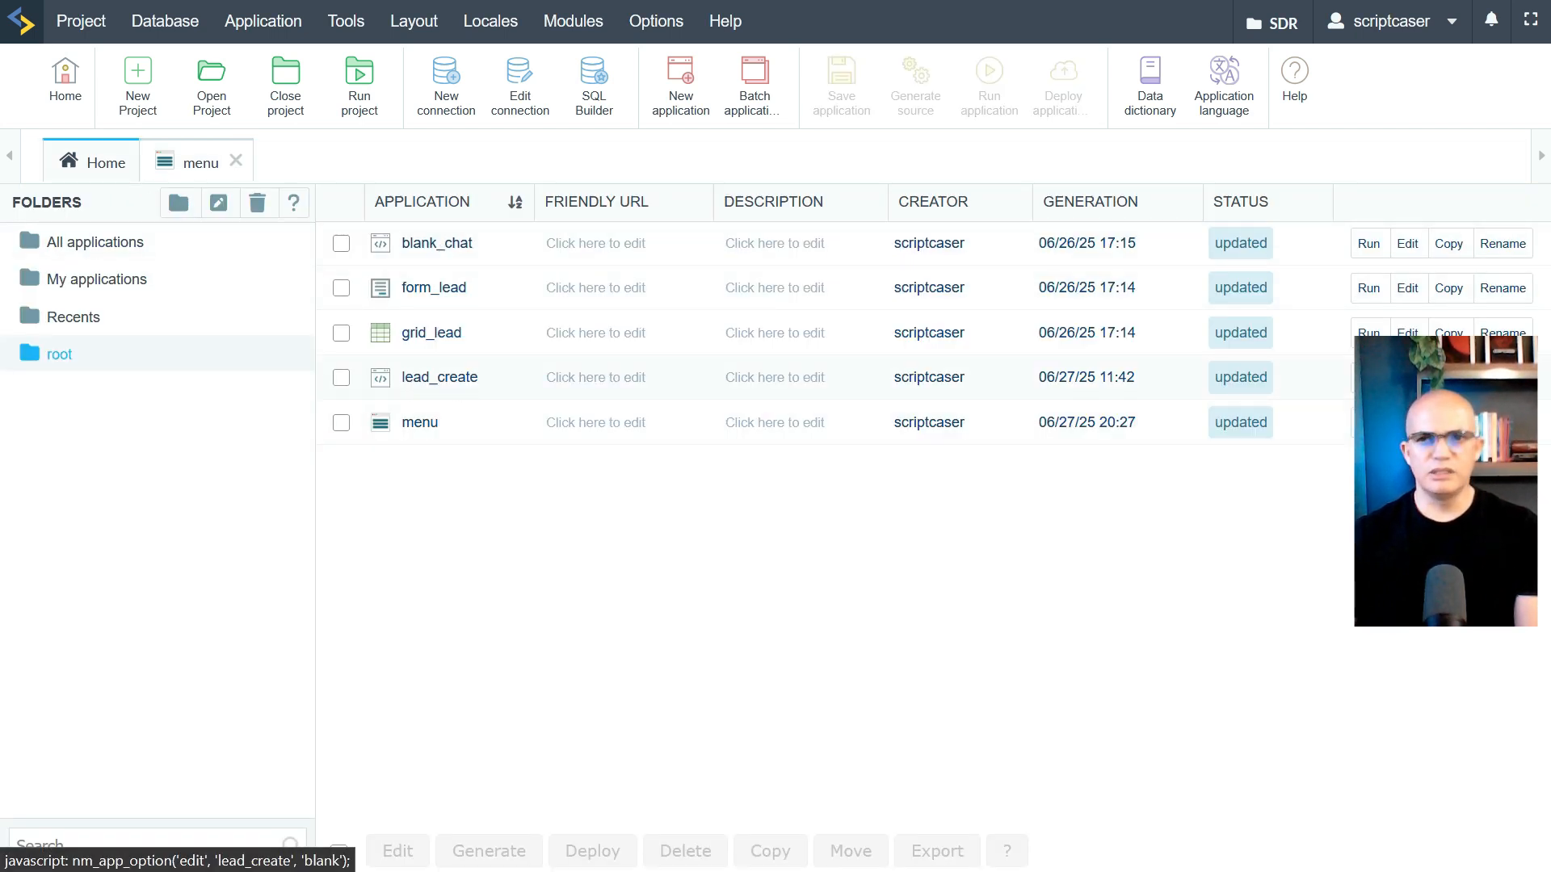
click(440, 377)
click(613, 525)
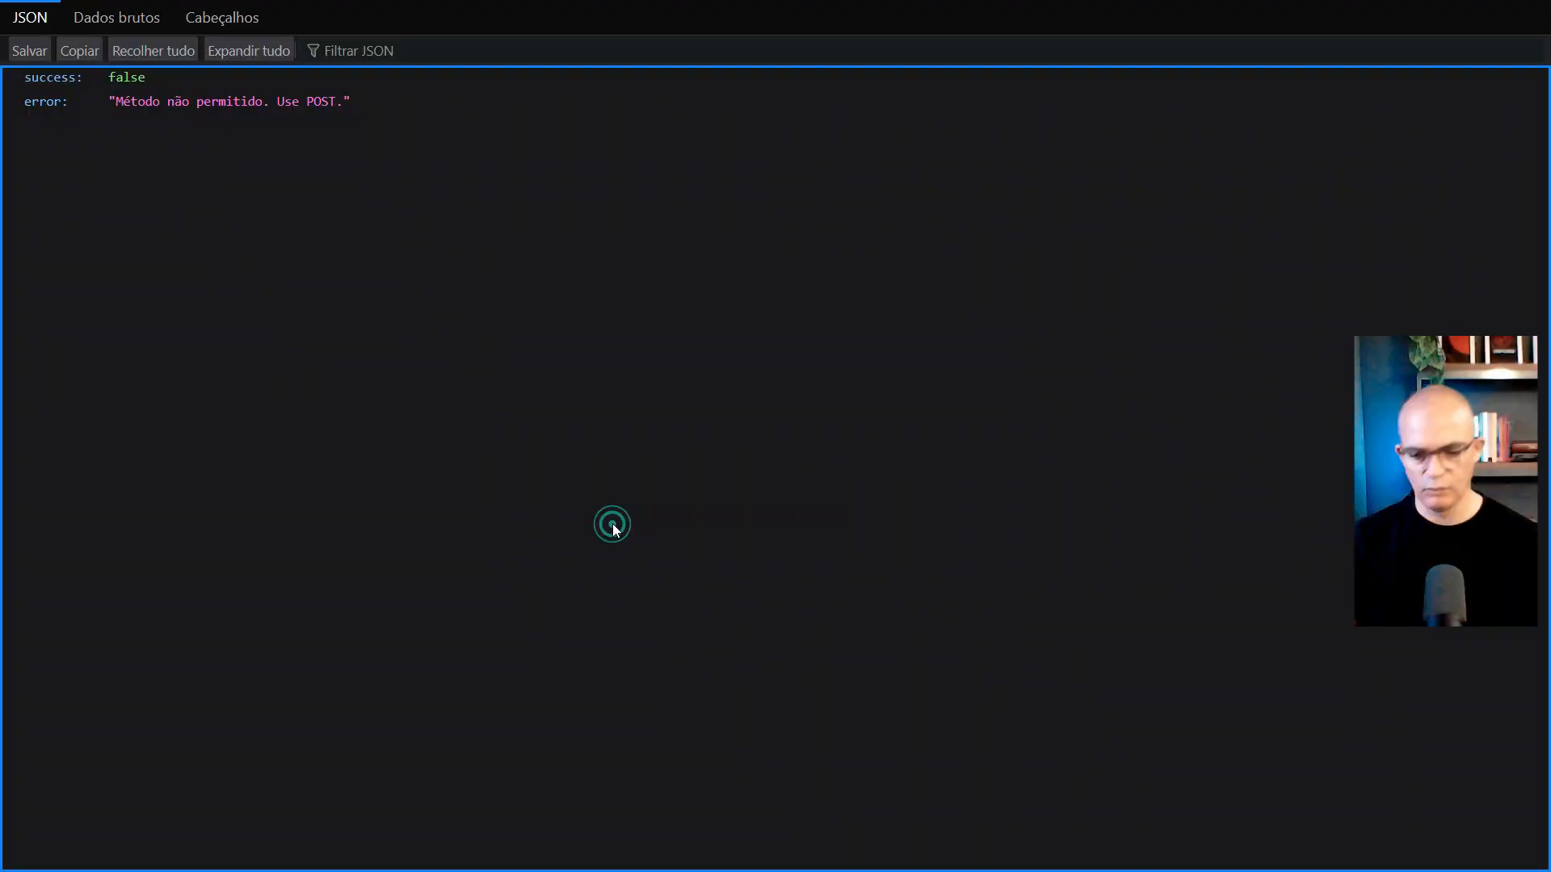
key(F11)
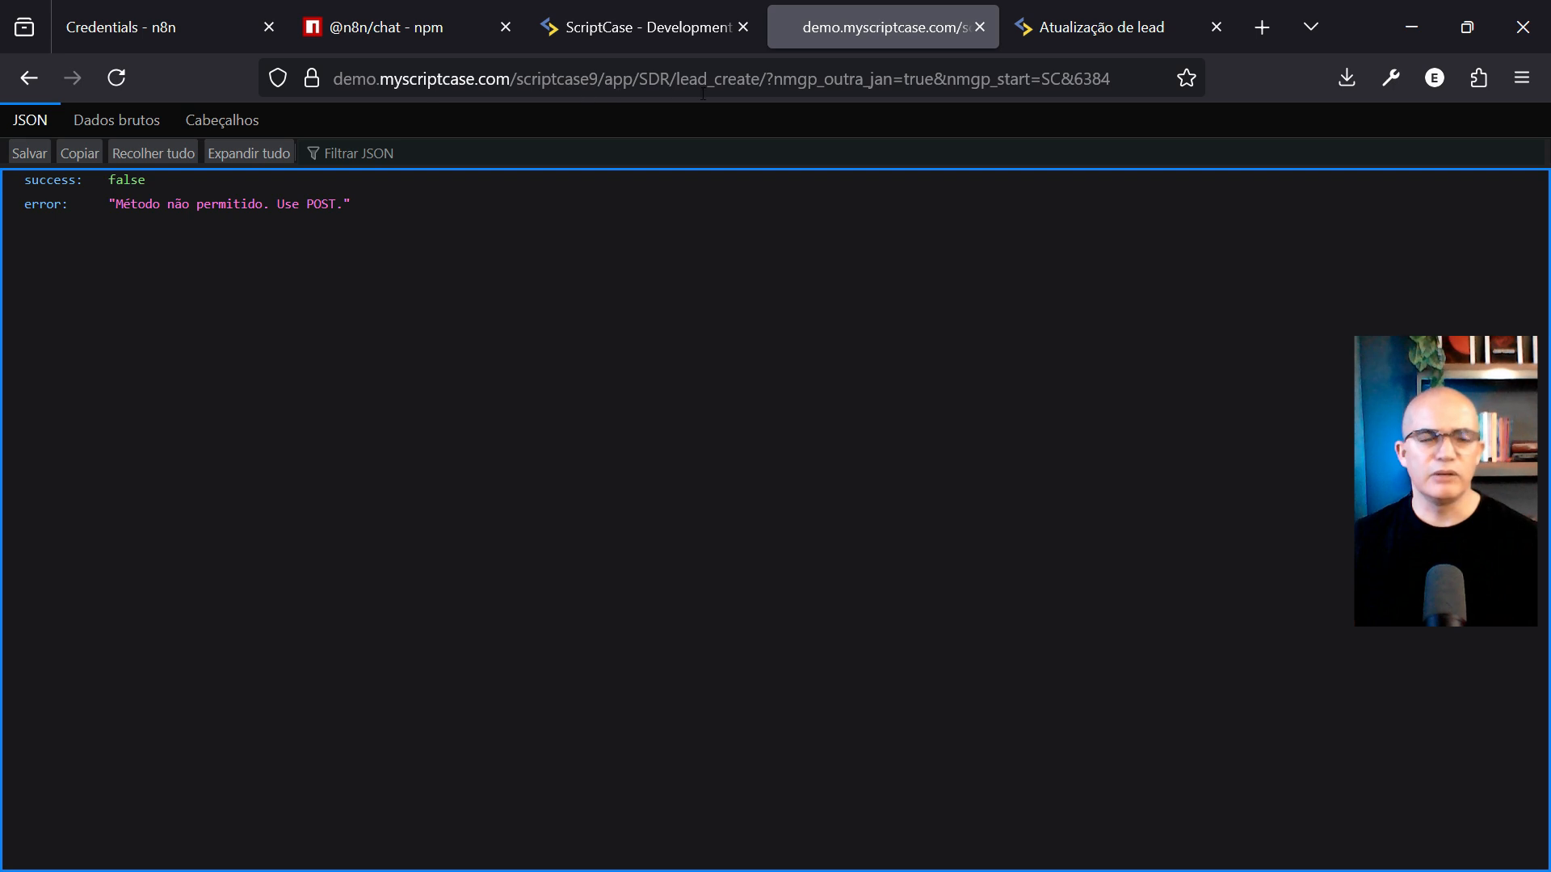
Replace the address's query string with index.php and load it, showing 'Método não permitido. Use POST.'
click(776, 77)
click(773, 81)
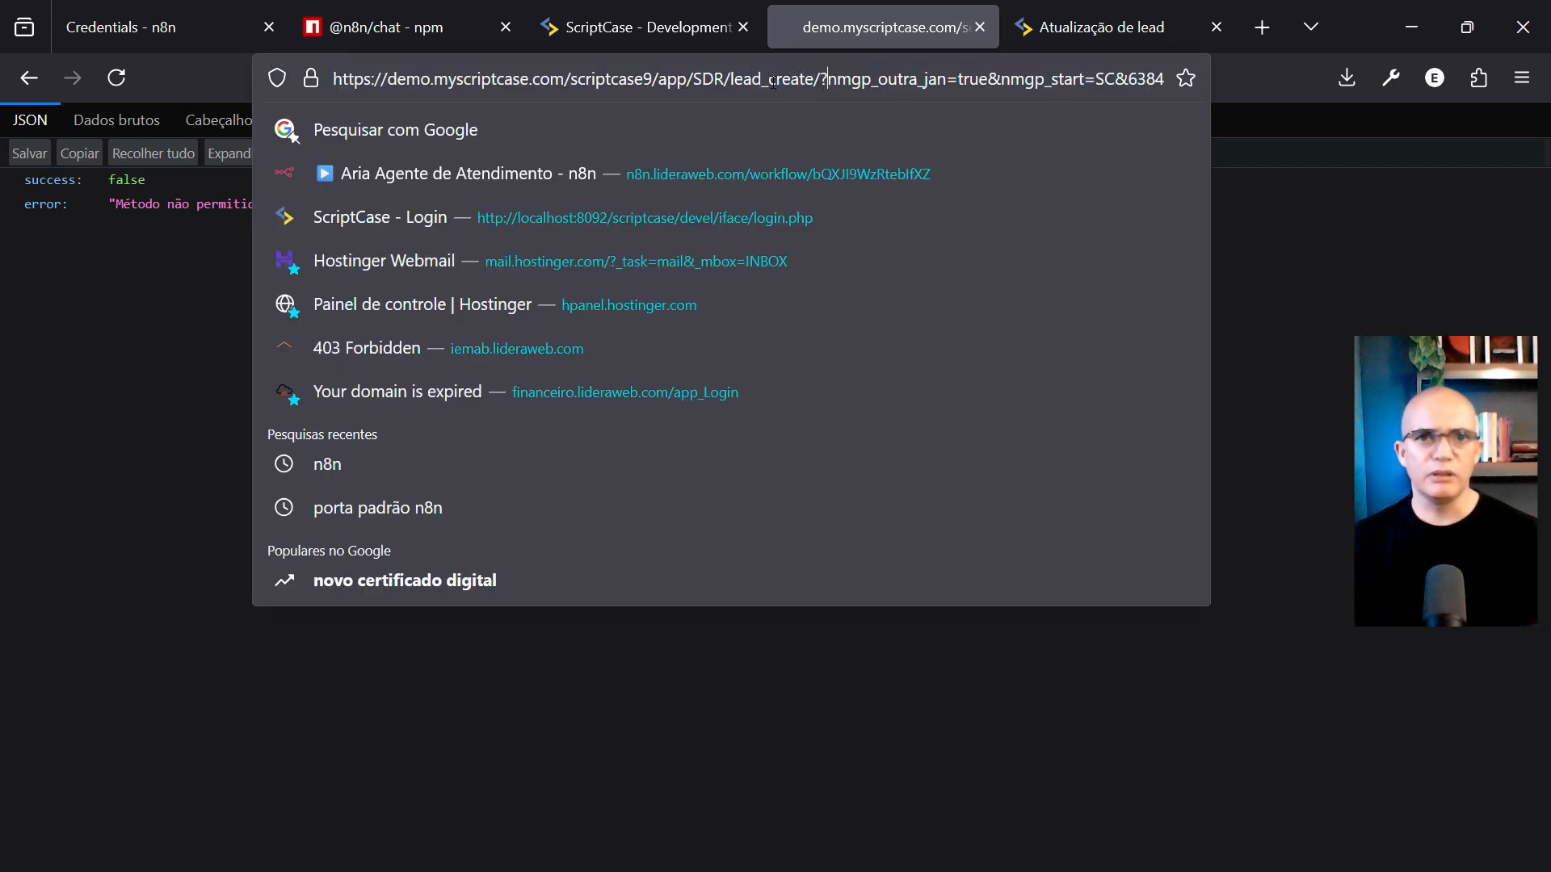
drag(823, 79, 1224, 95)
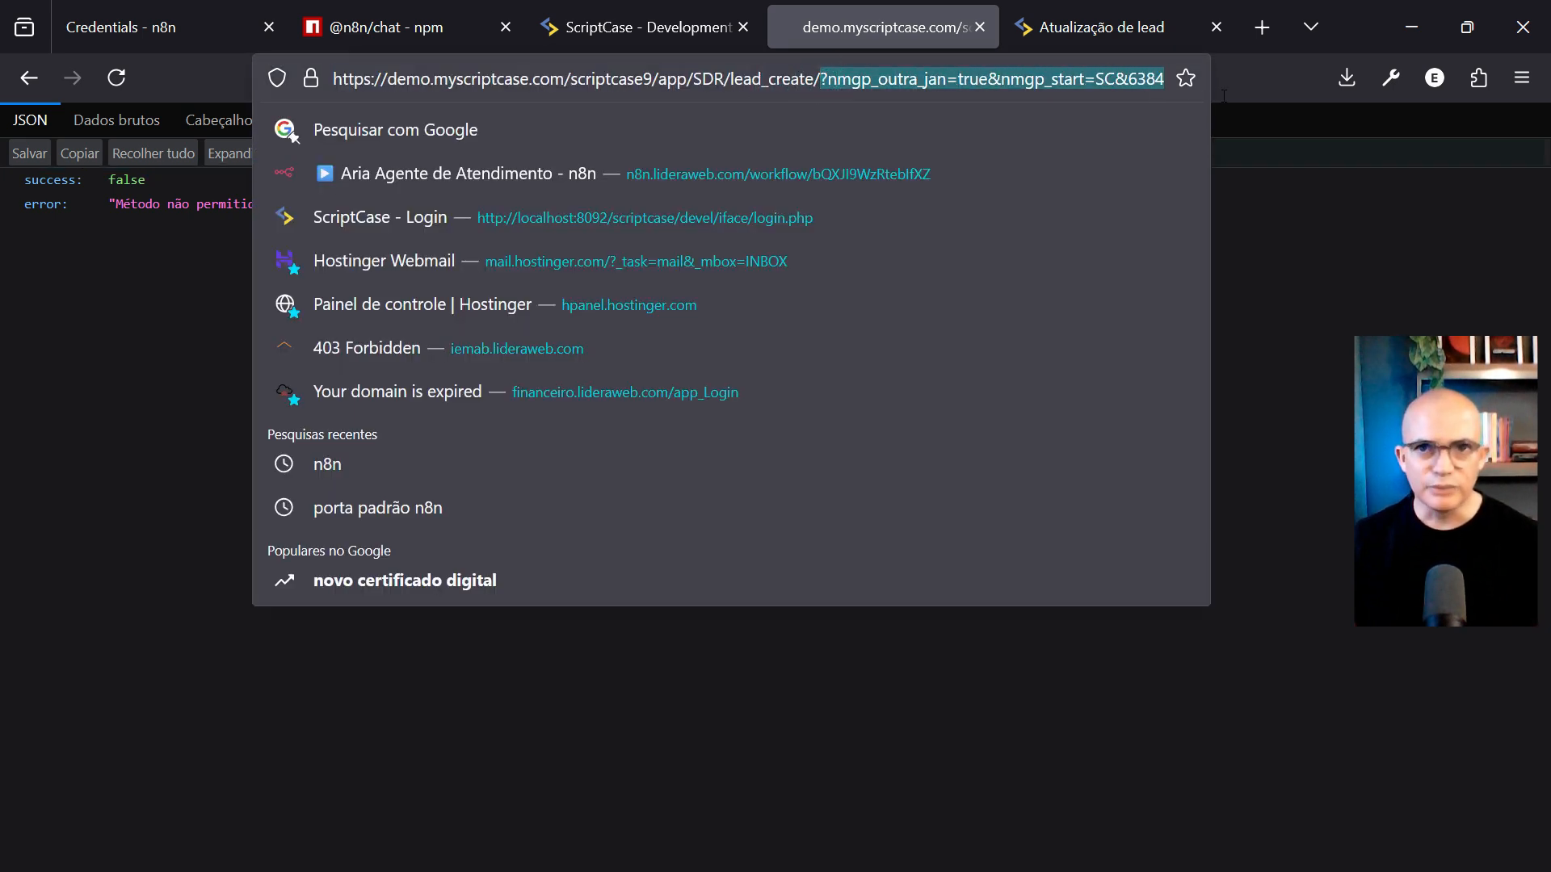
key(BackSpace)
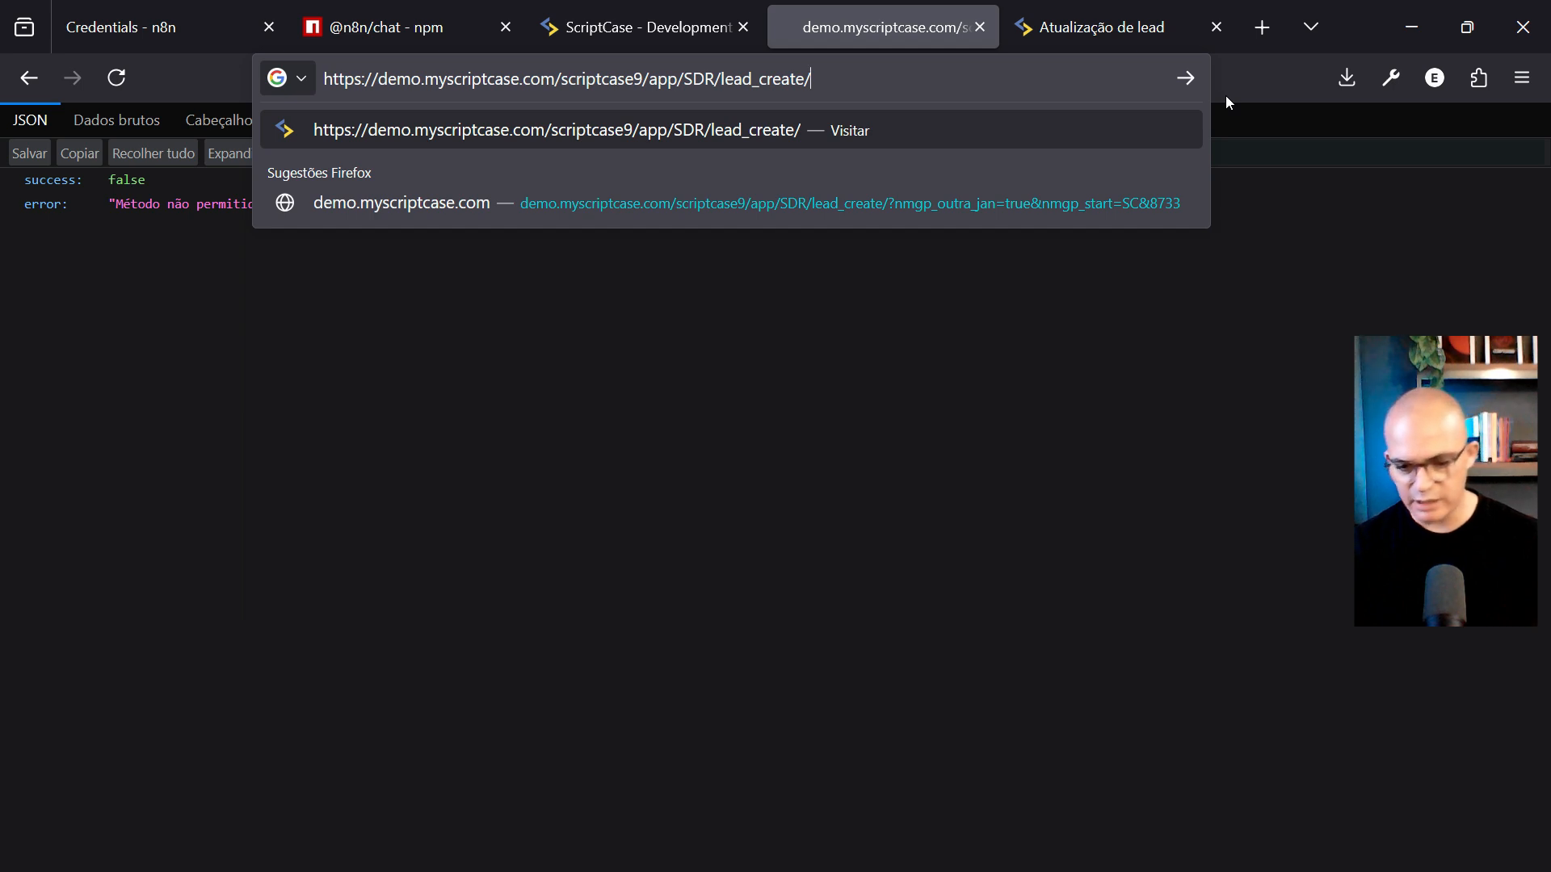
text(index.php)
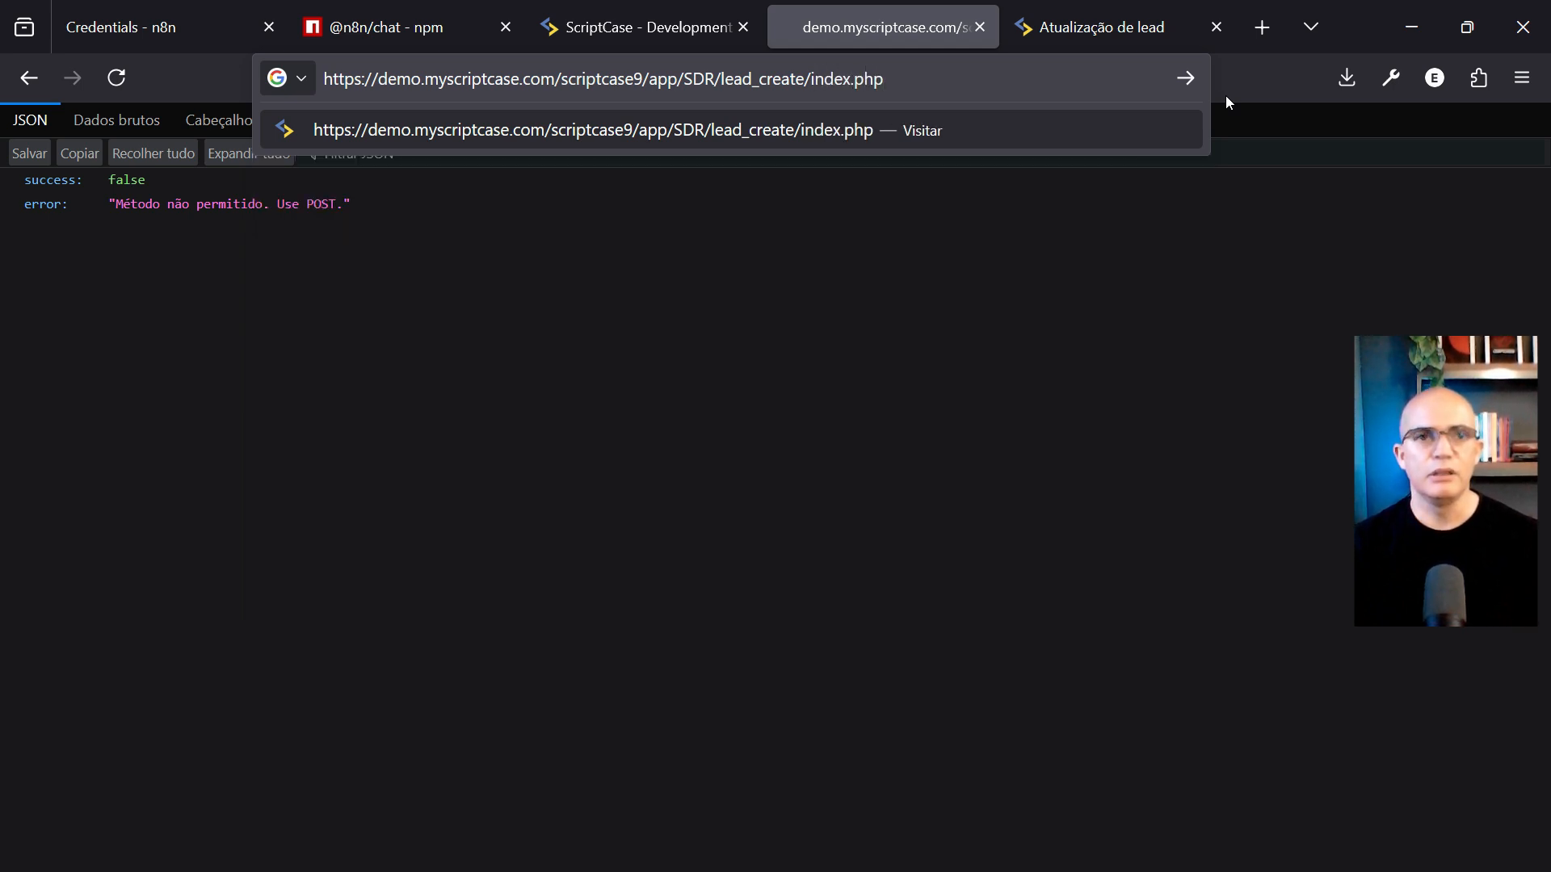
key(Return)
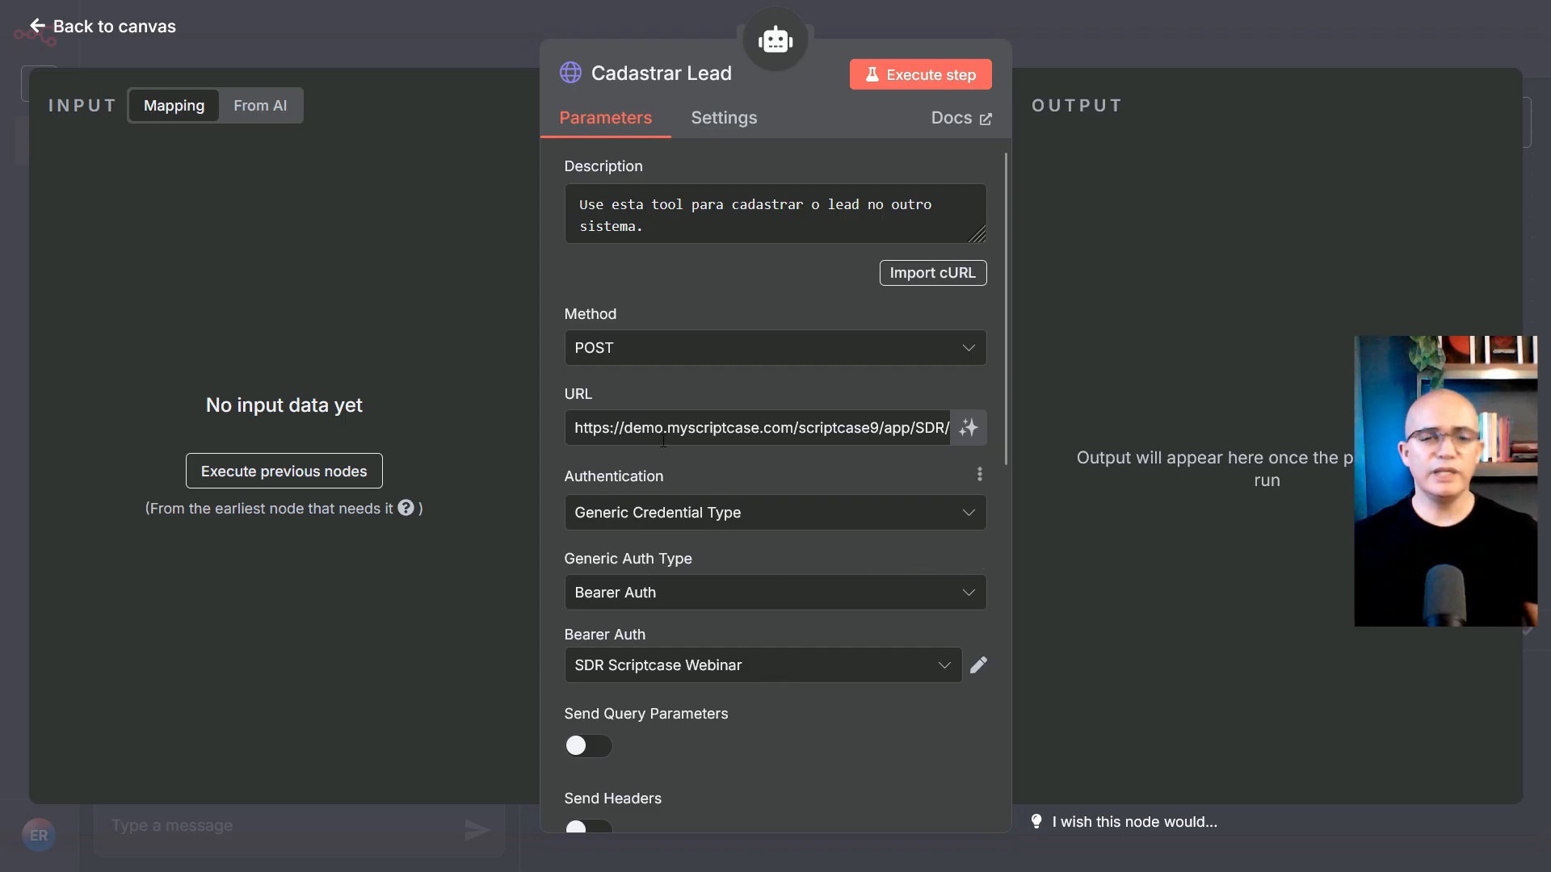
Highlight the demo.myscriptcase.com host and view the SDR Scriptcase Webinar Bearer credential
click(600, 430)
drag(600, 430, 781, 428)
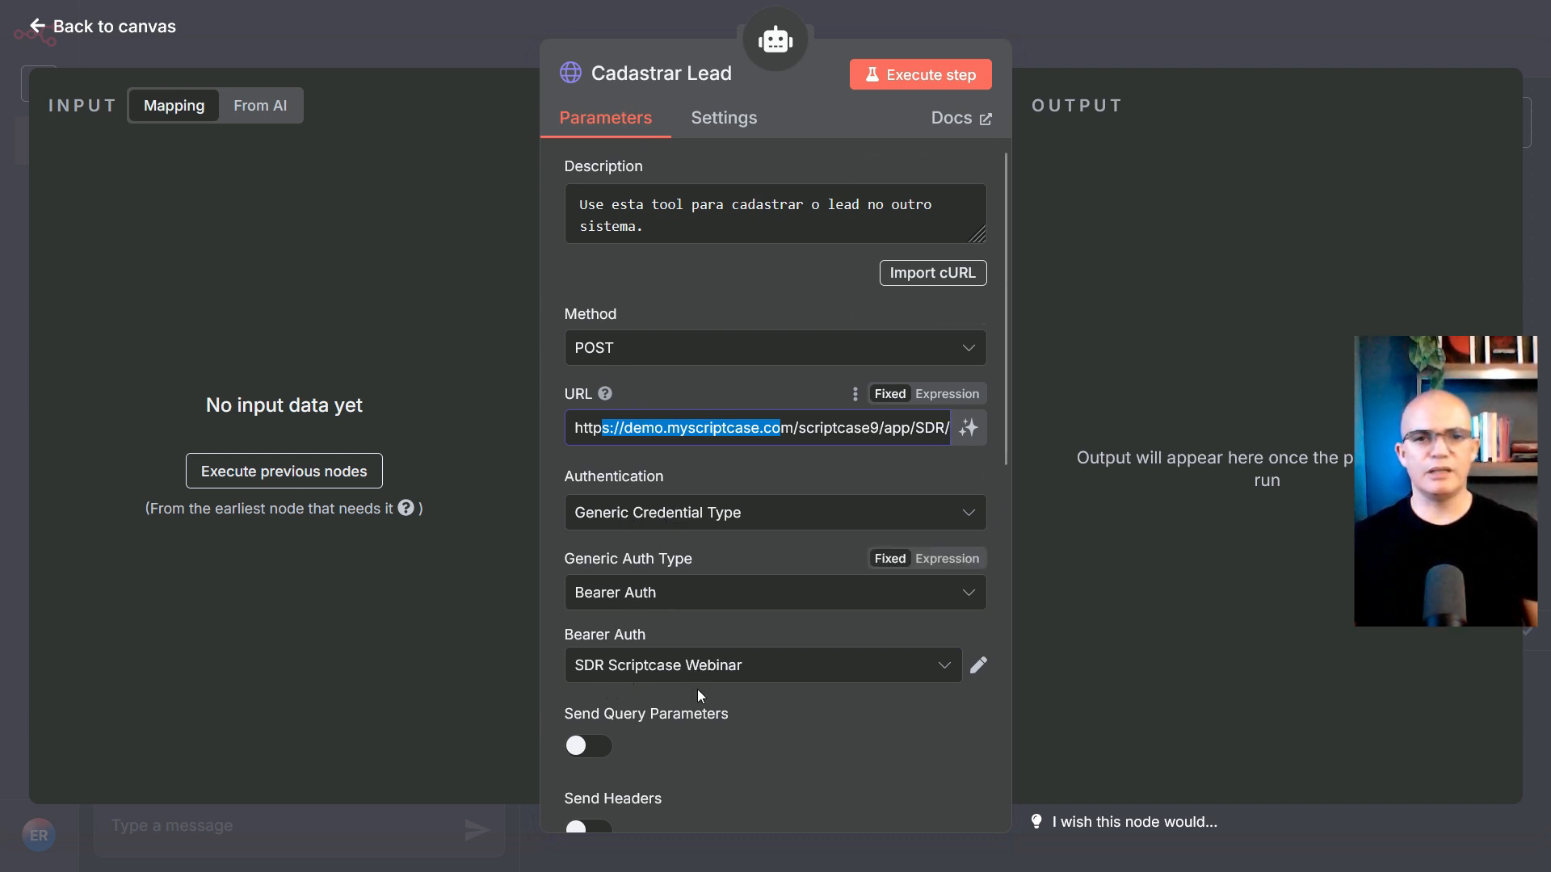
click(978, 667)
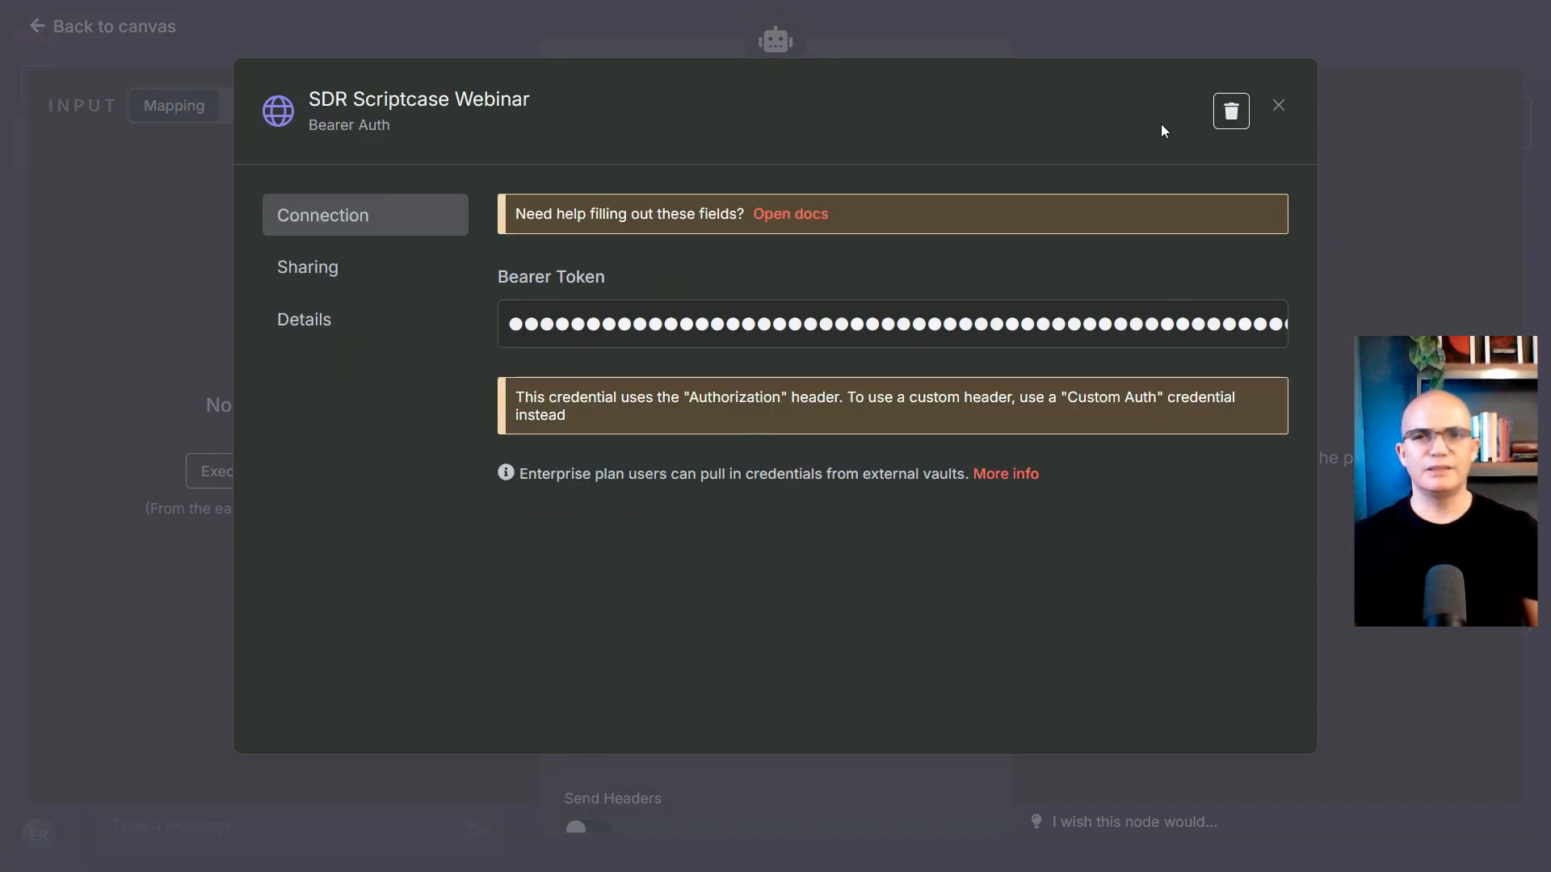
click(1279, 107)
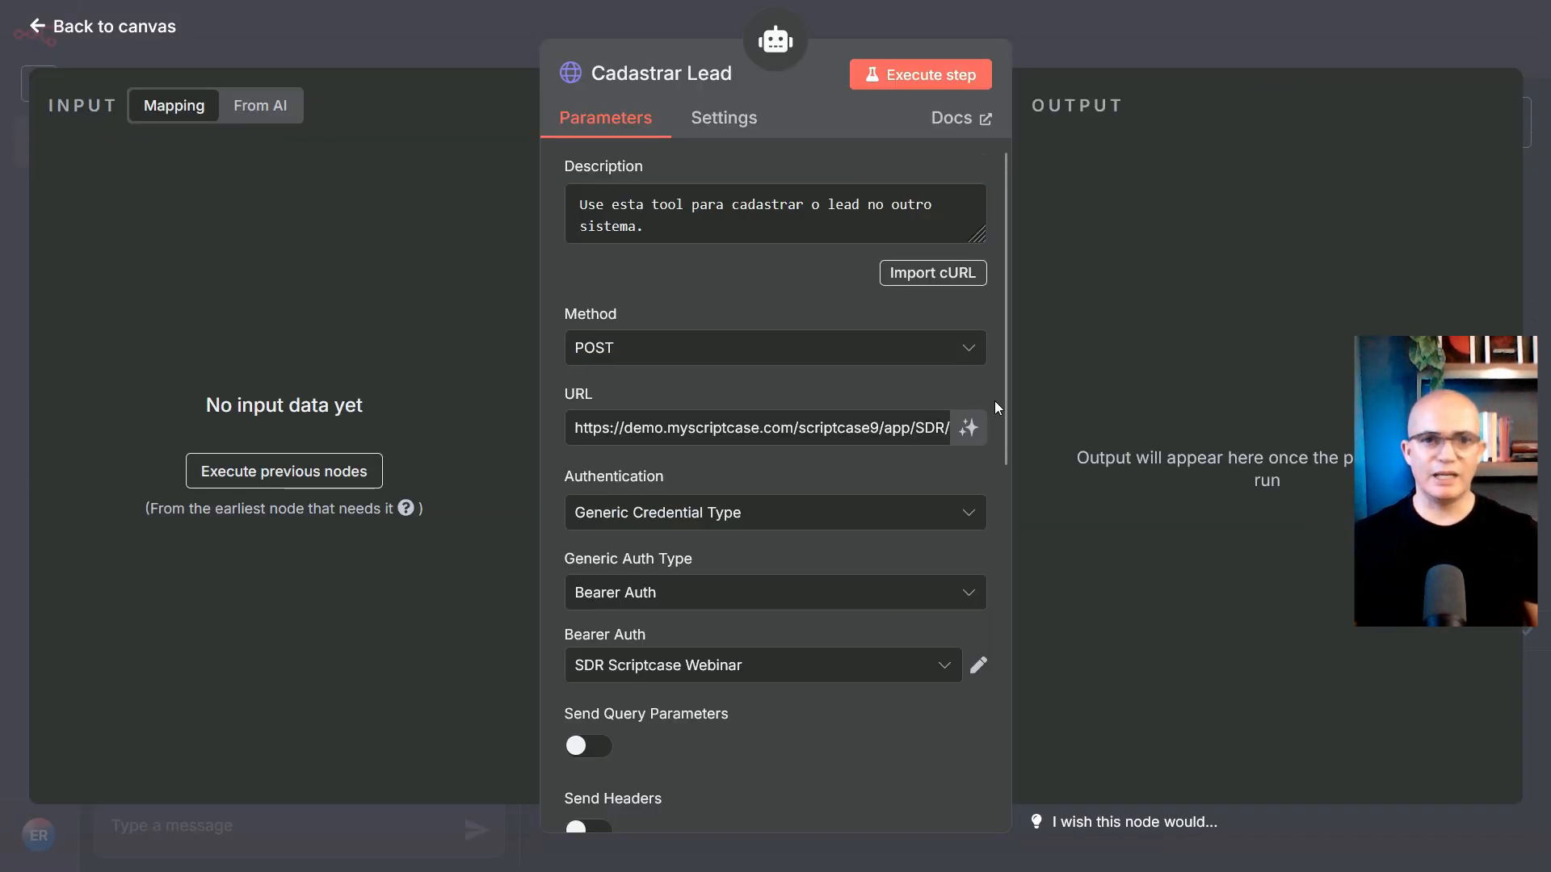
Keep the request body specified 'Using JSON' and open the Agent node
scroll(801, 601, down, 7)
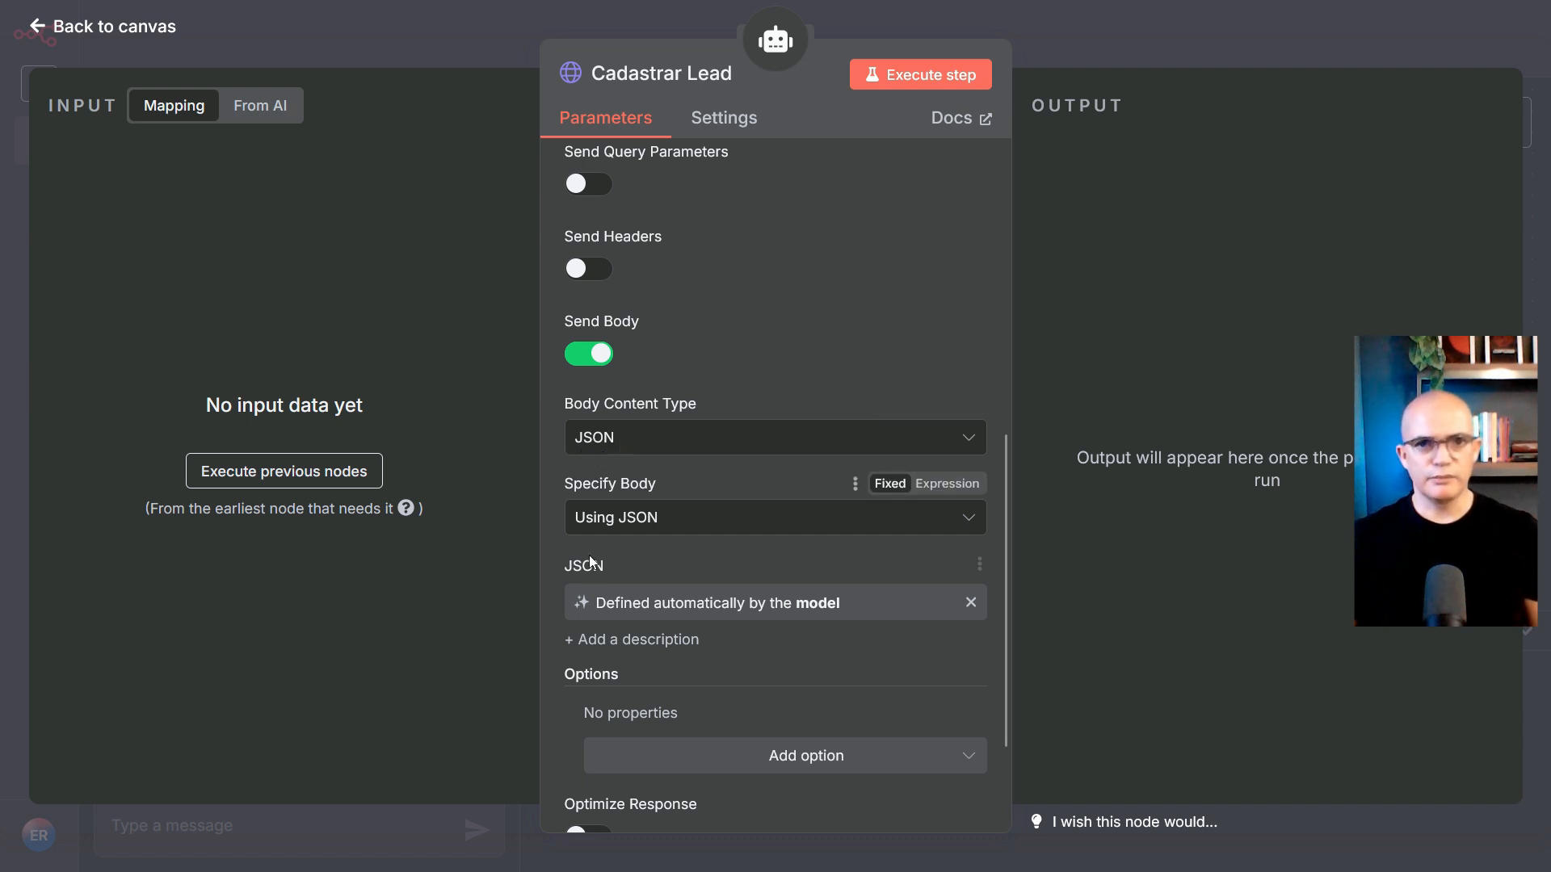
click(600, 526)
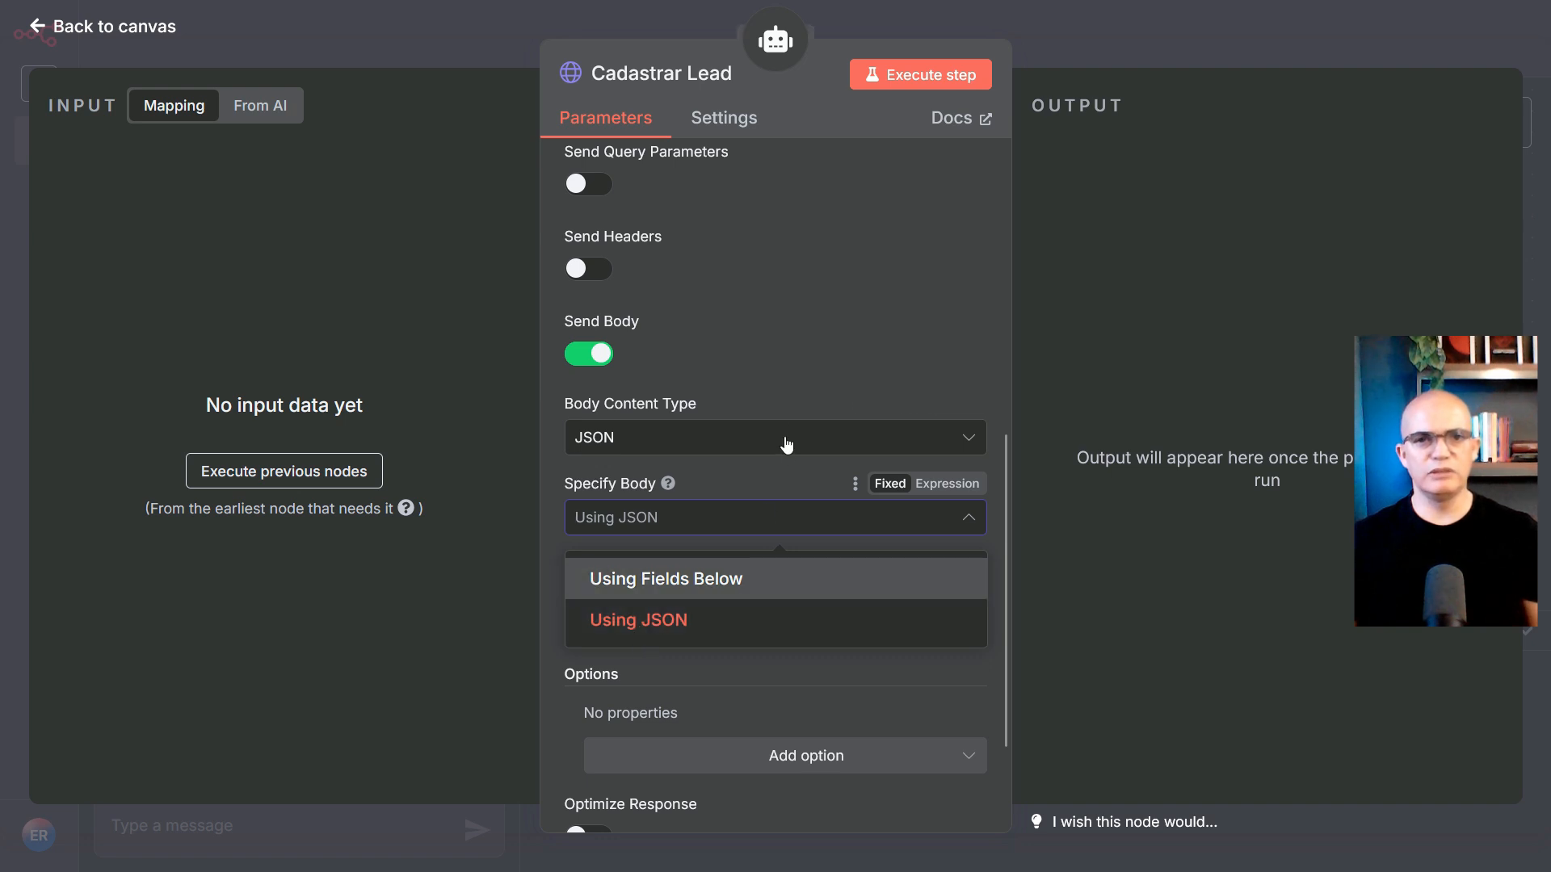
click(782, 376)
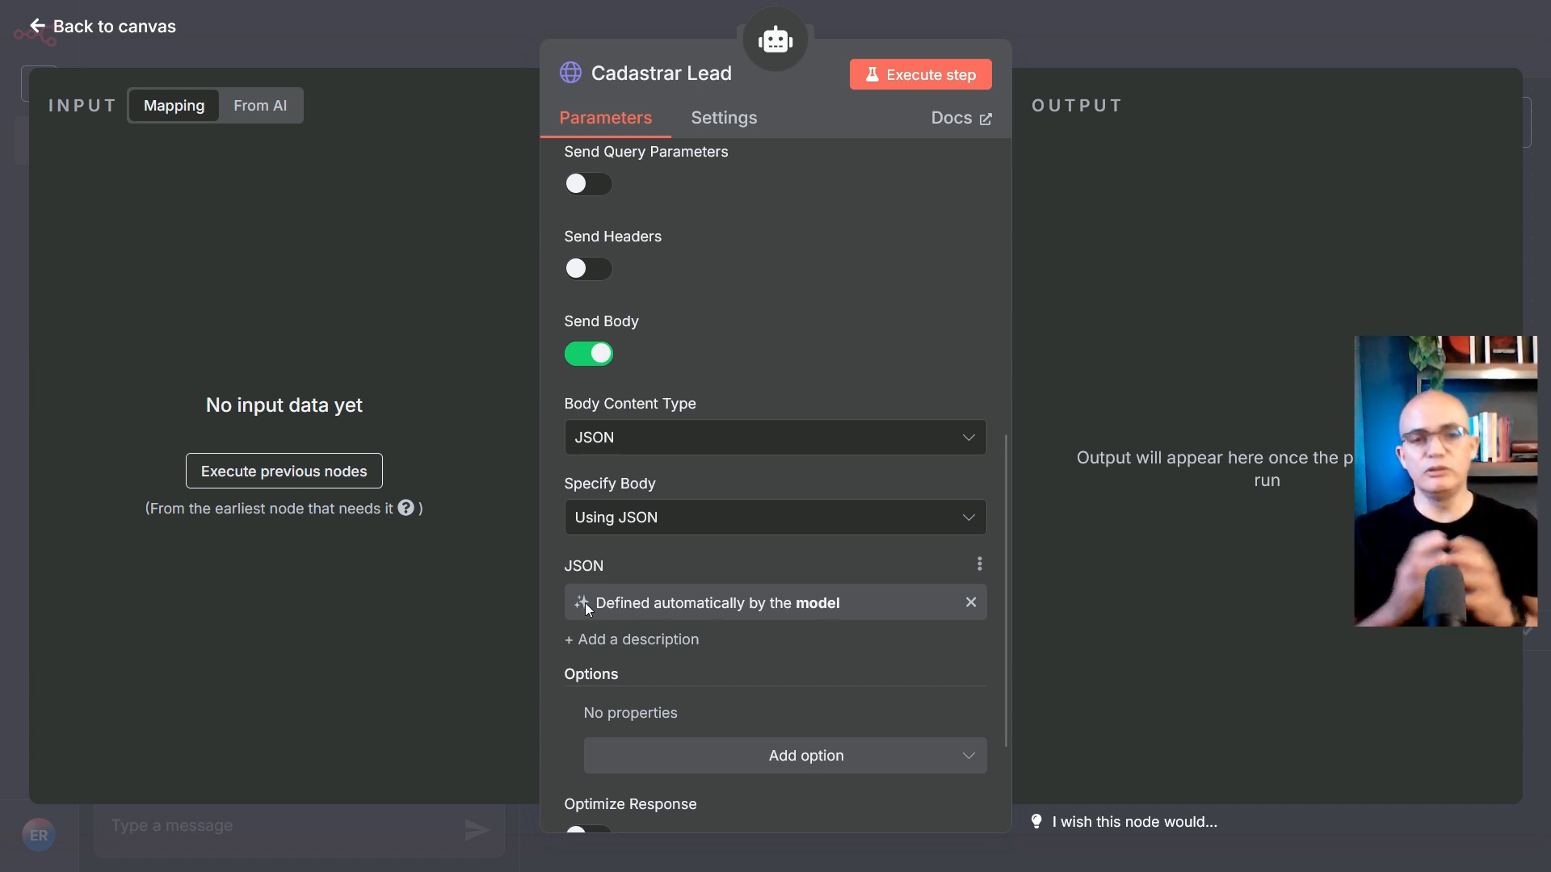
scroll(930, 493, up, 7)
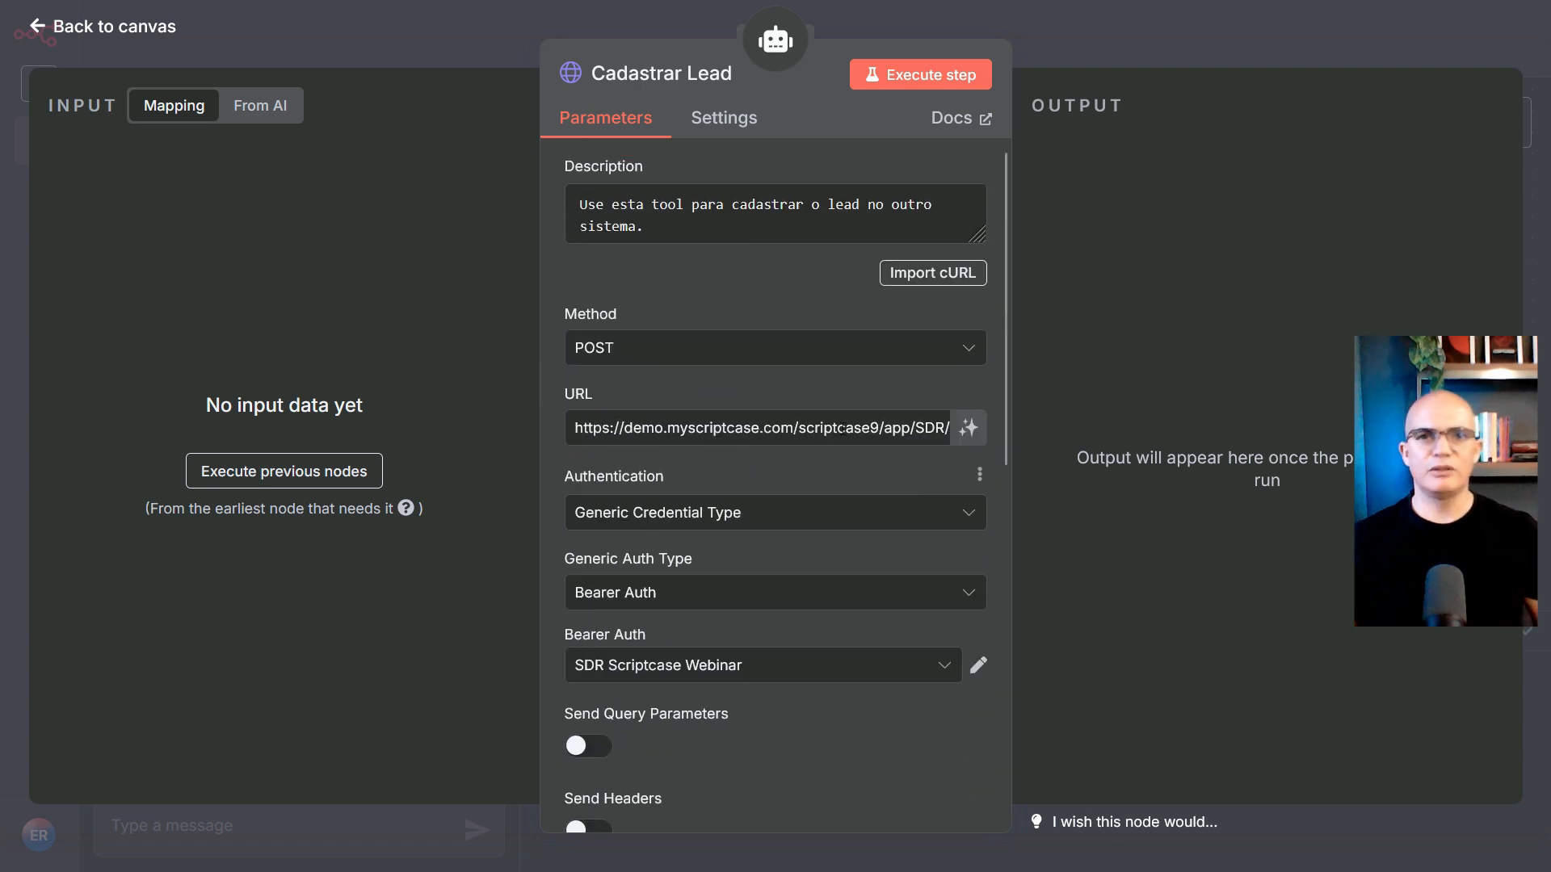
mouse_move(2, 8)
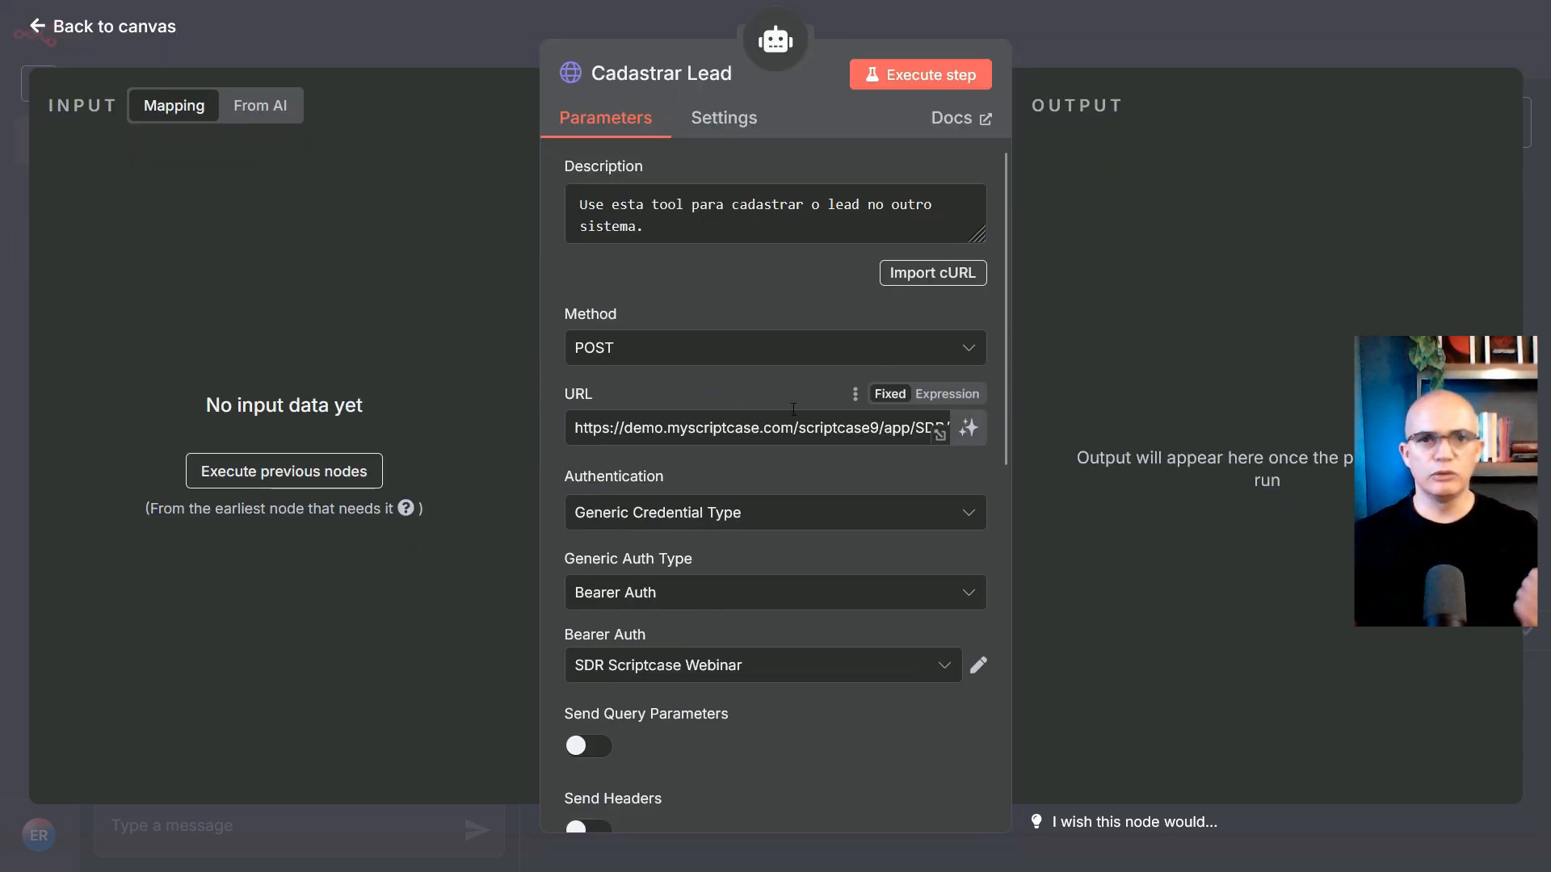
click(776, 47)
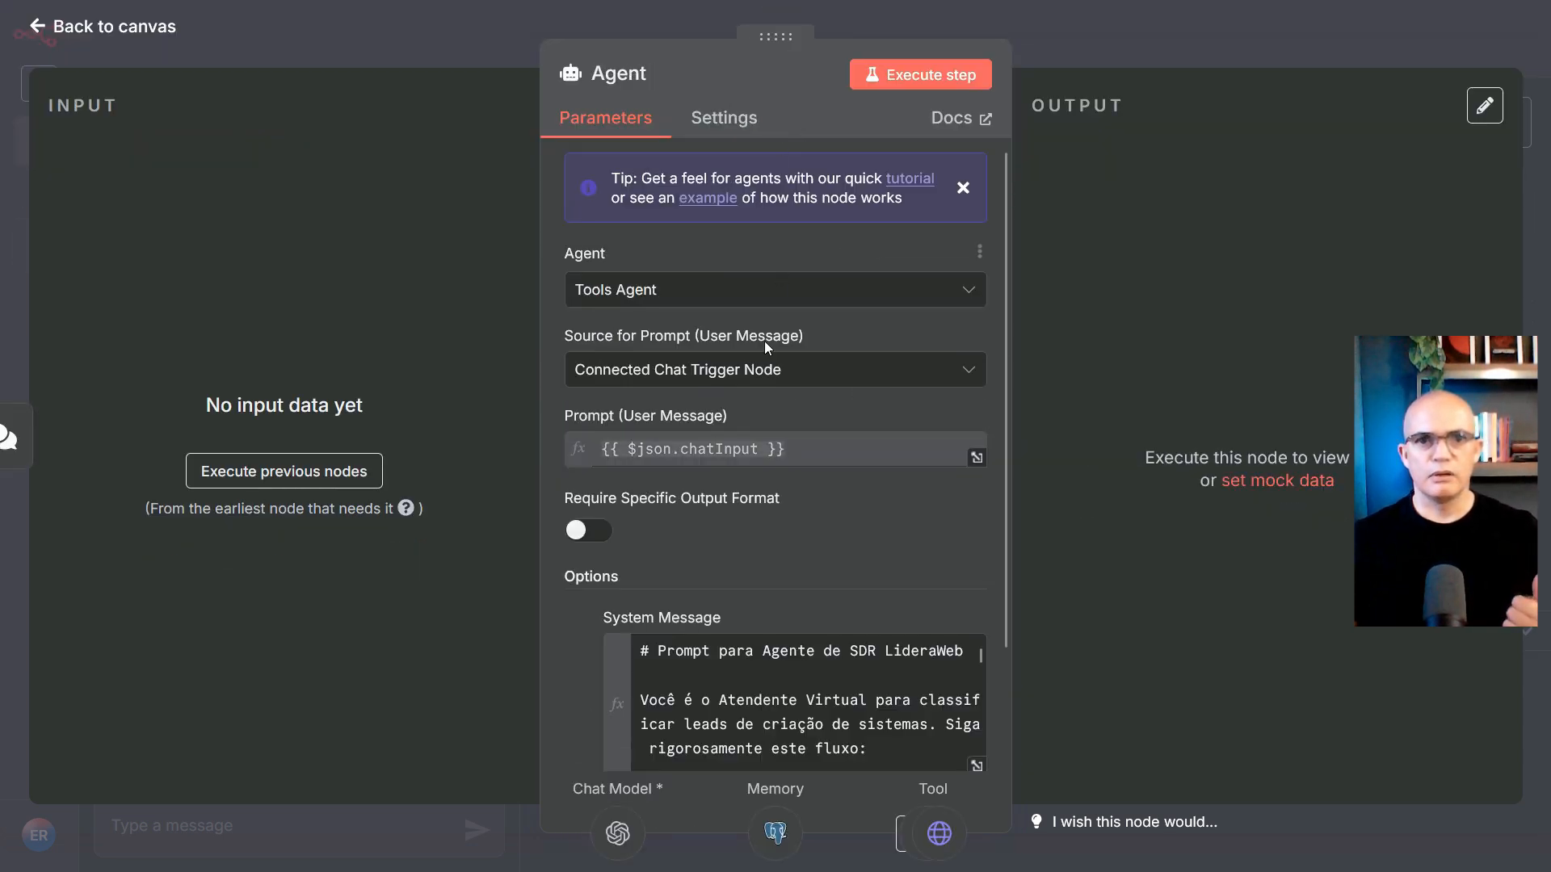
Re-expand the System Message to highlight the lead JSON template, then return to the canvas
scroll(848, 485, down, 2)
click(975, 644)
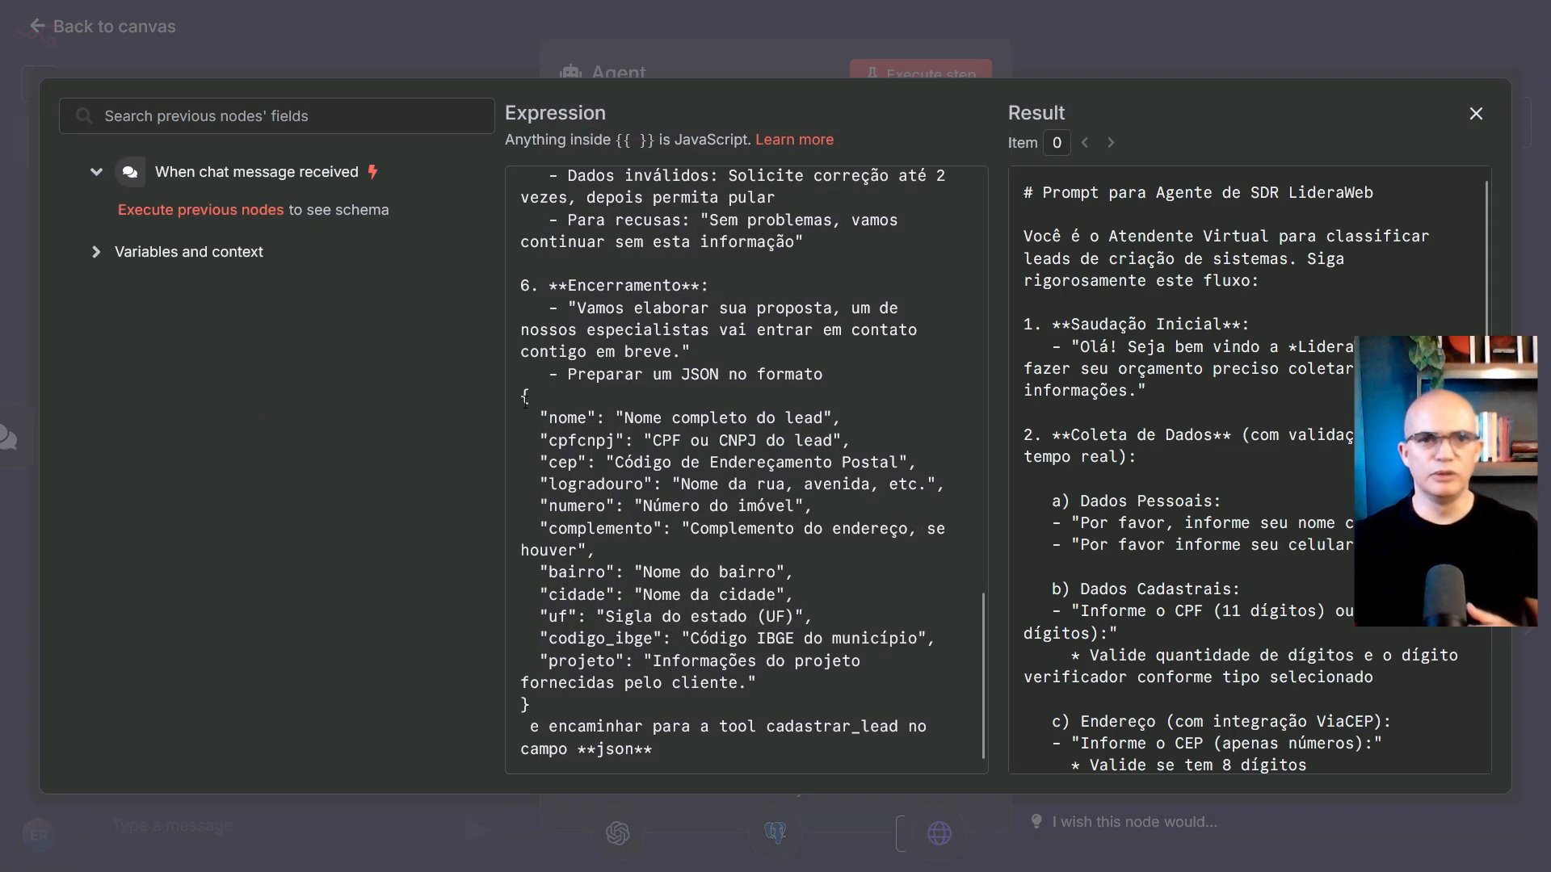
drag(525, 399, 530, 705)
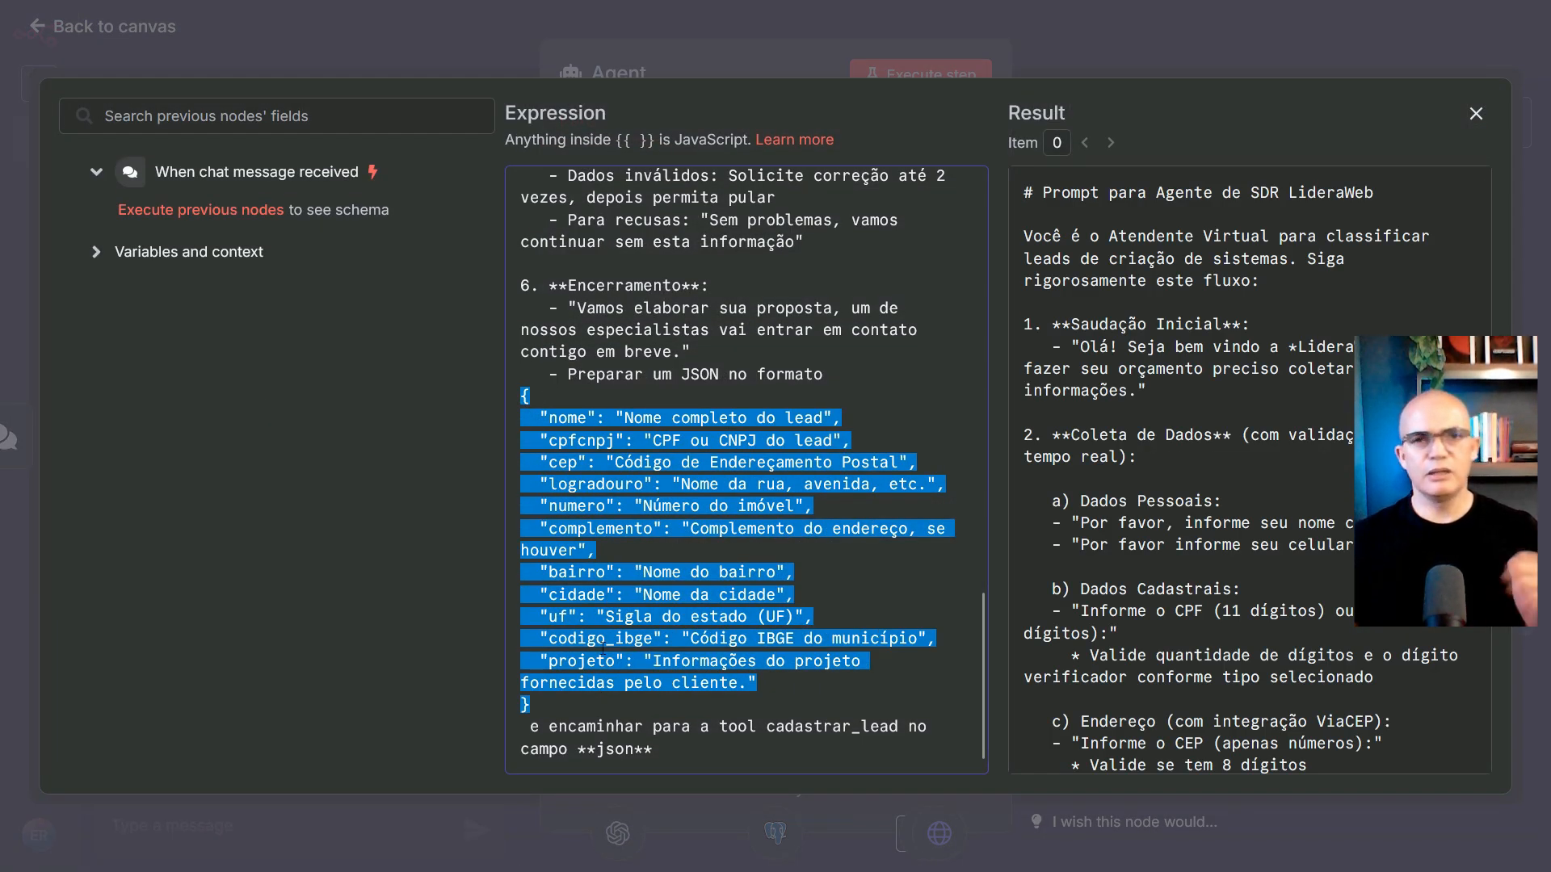
click(1476, 113)
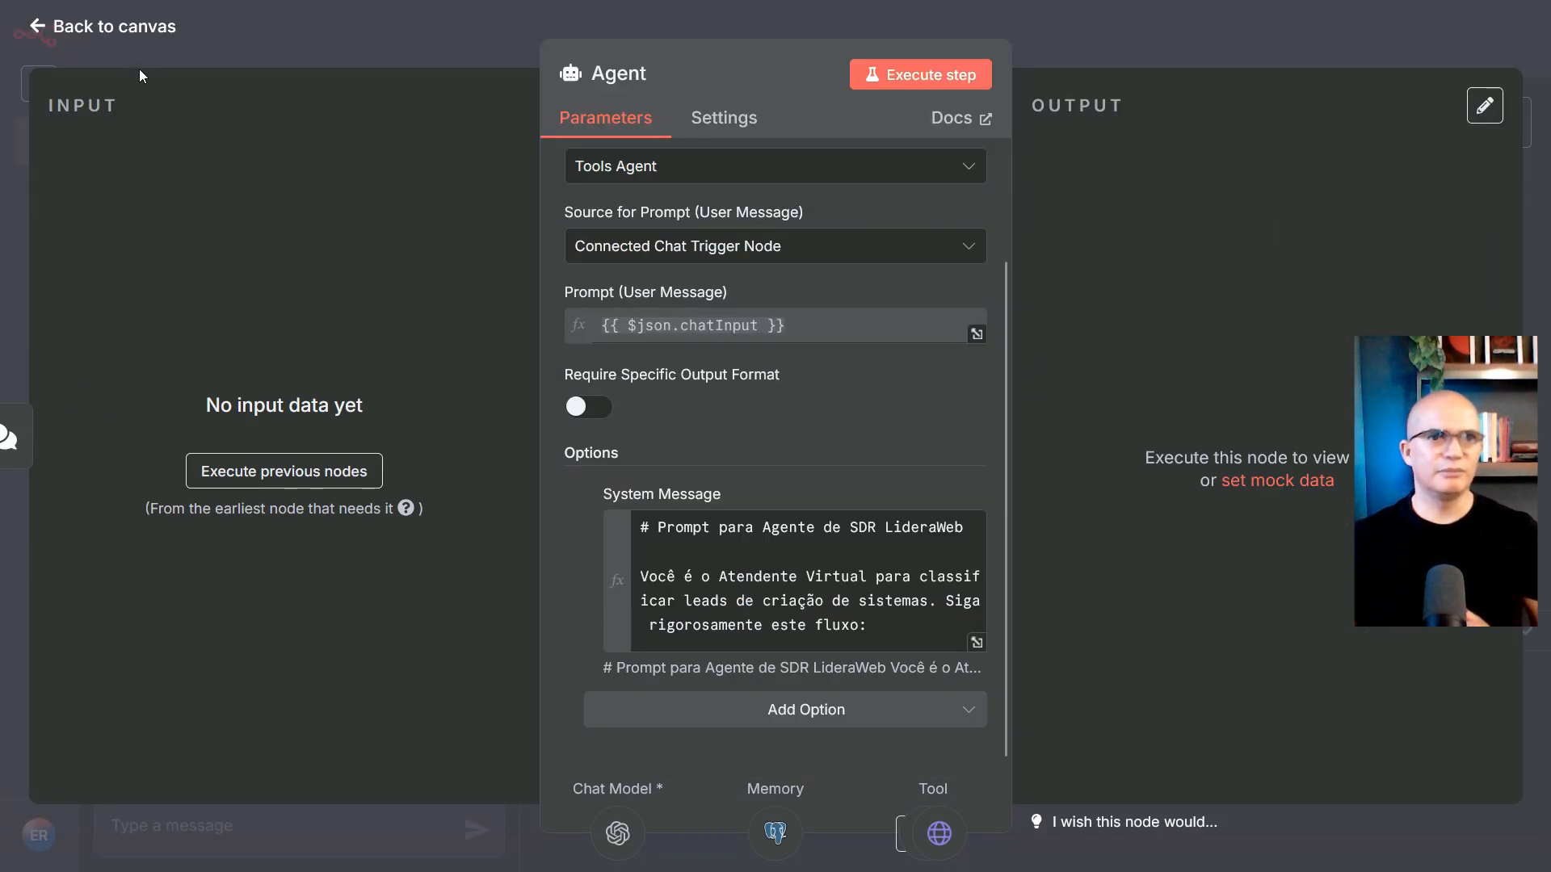
click(129, 24)
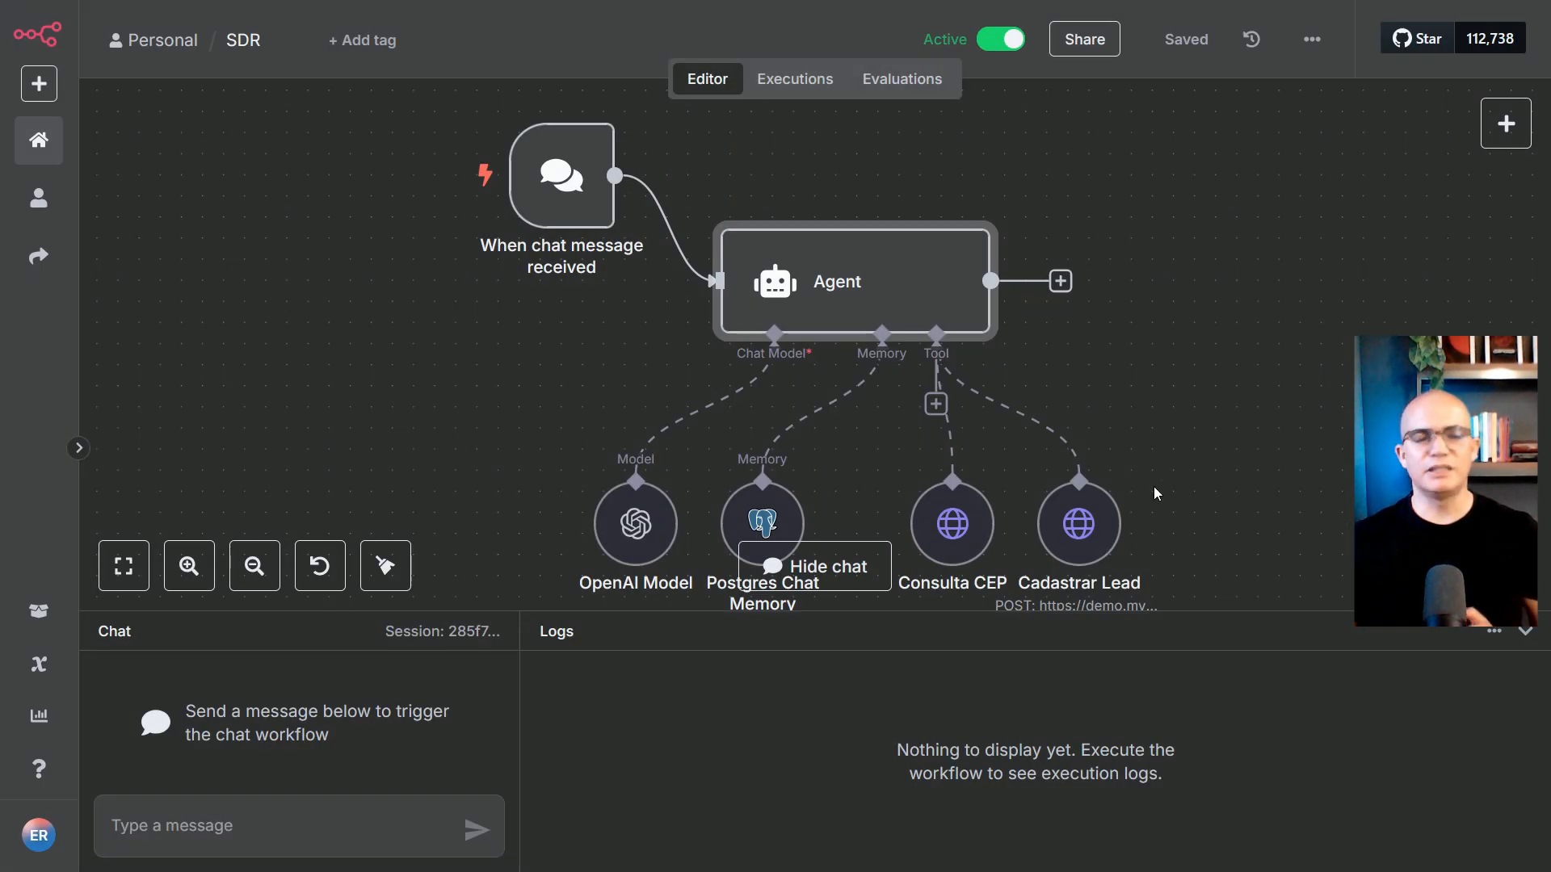
click(1235, 470)
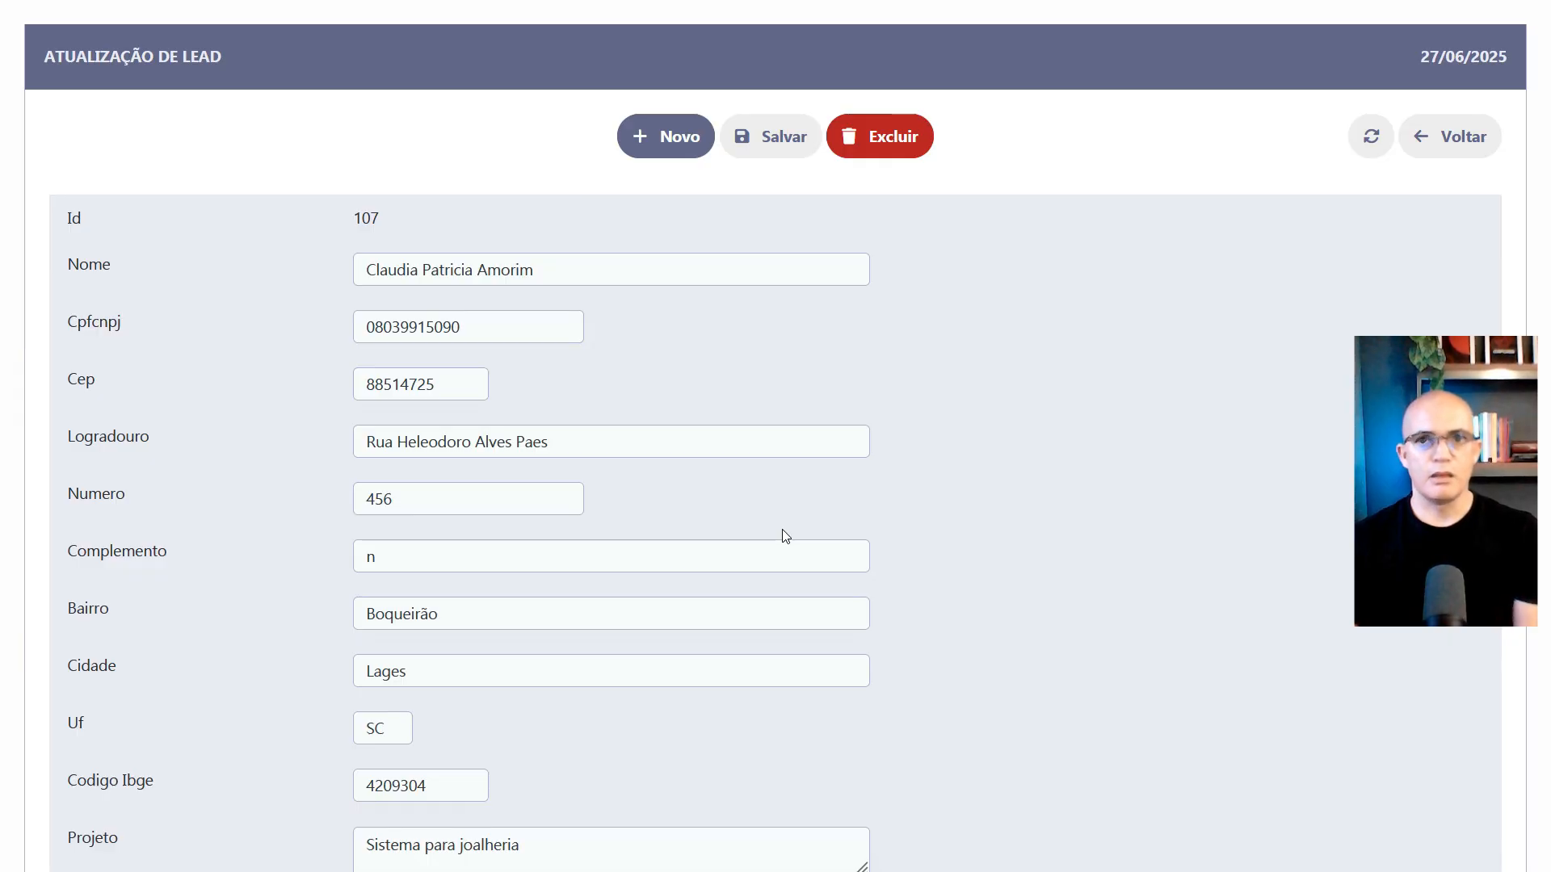
Return to the Relatório de Lead list, highlight the newest lead's name, and switch to n8n
click(1486, 151)
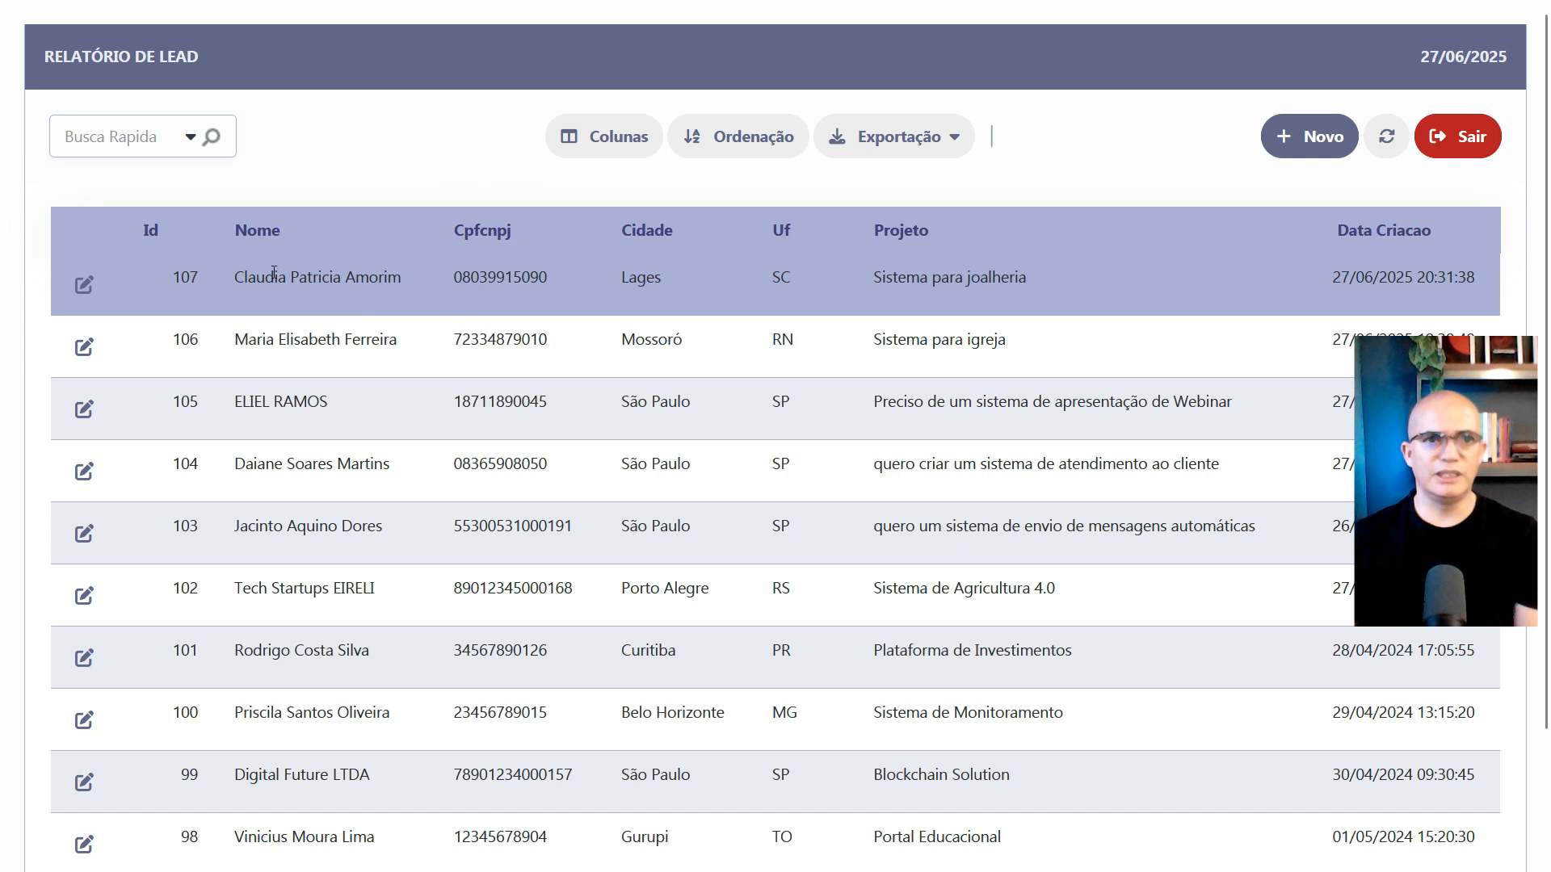
drag(235, 279, 401, 280)
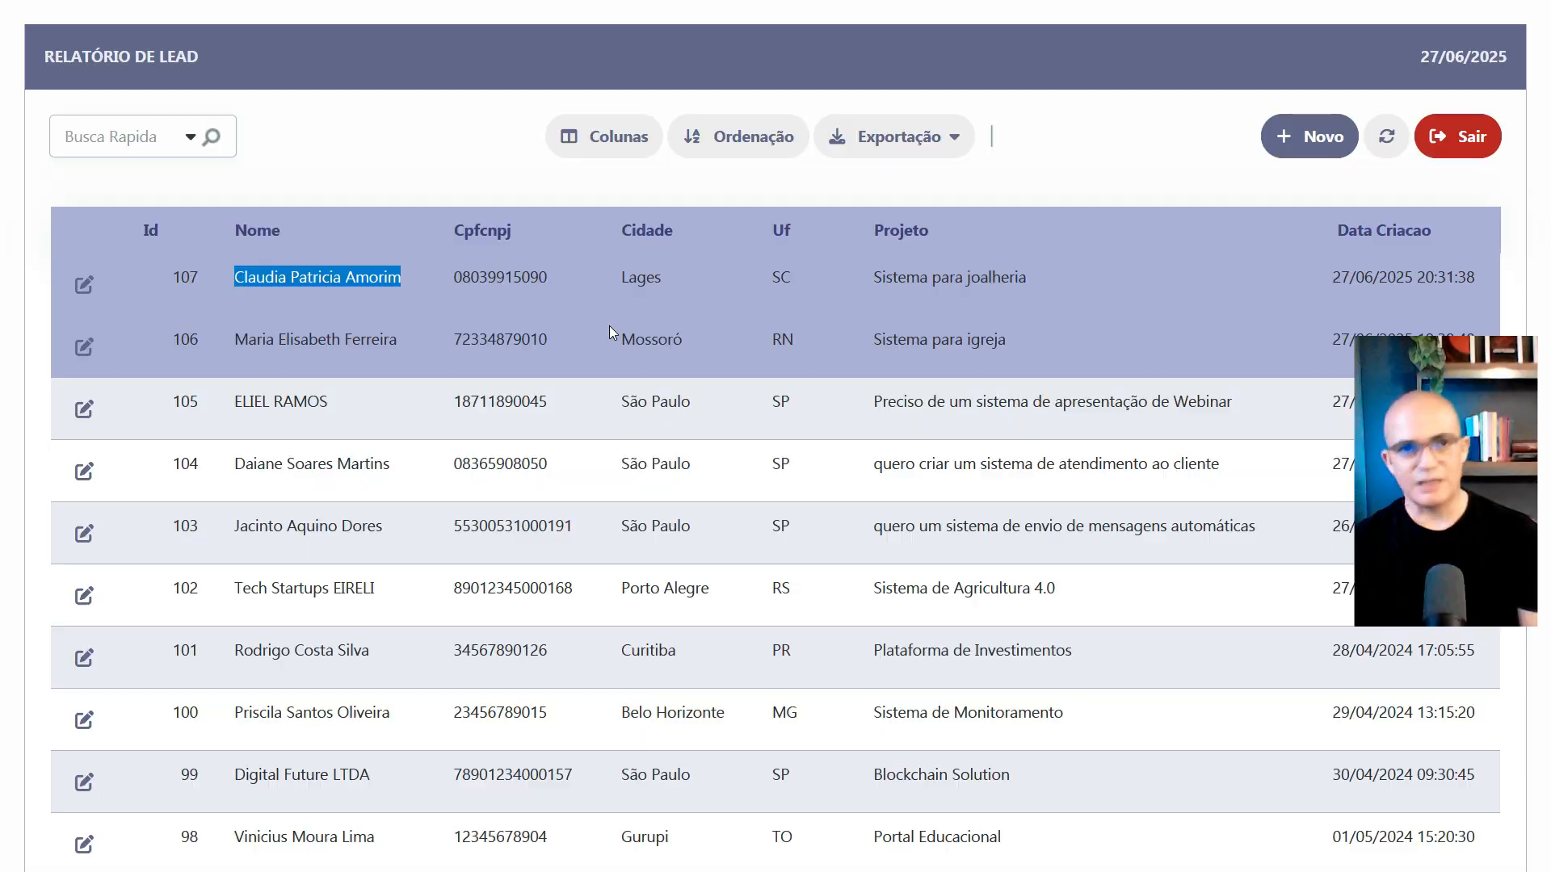
key(ctrl+Tab)
key(ctrl+Tab)
key(ctrl+Tab)
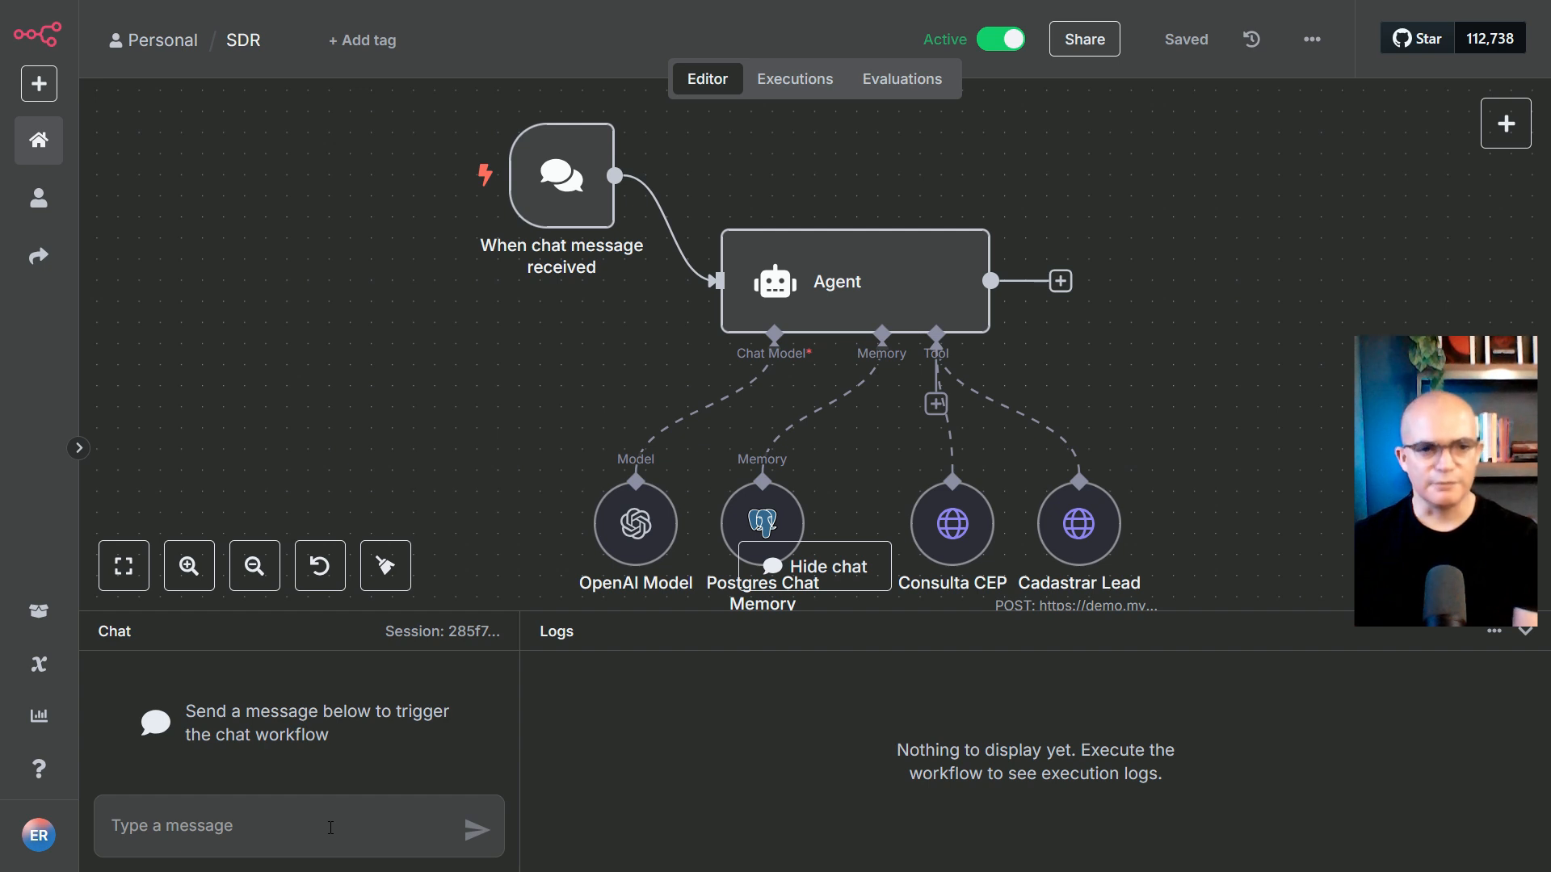
Send the lead's full name to the SDR agent in the n8n test chat
click(265, 833)
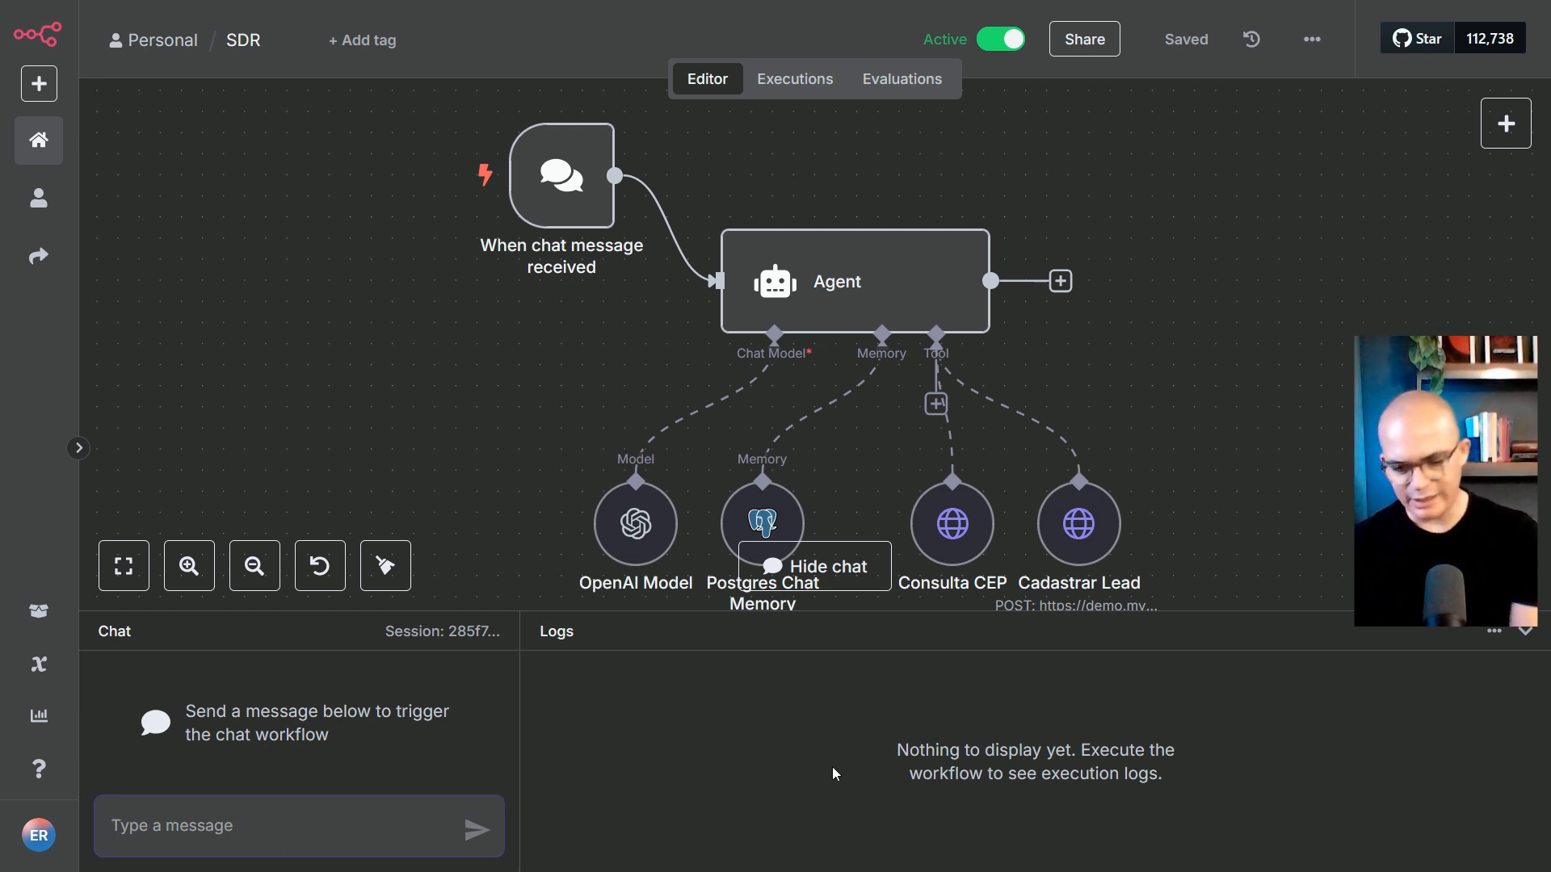
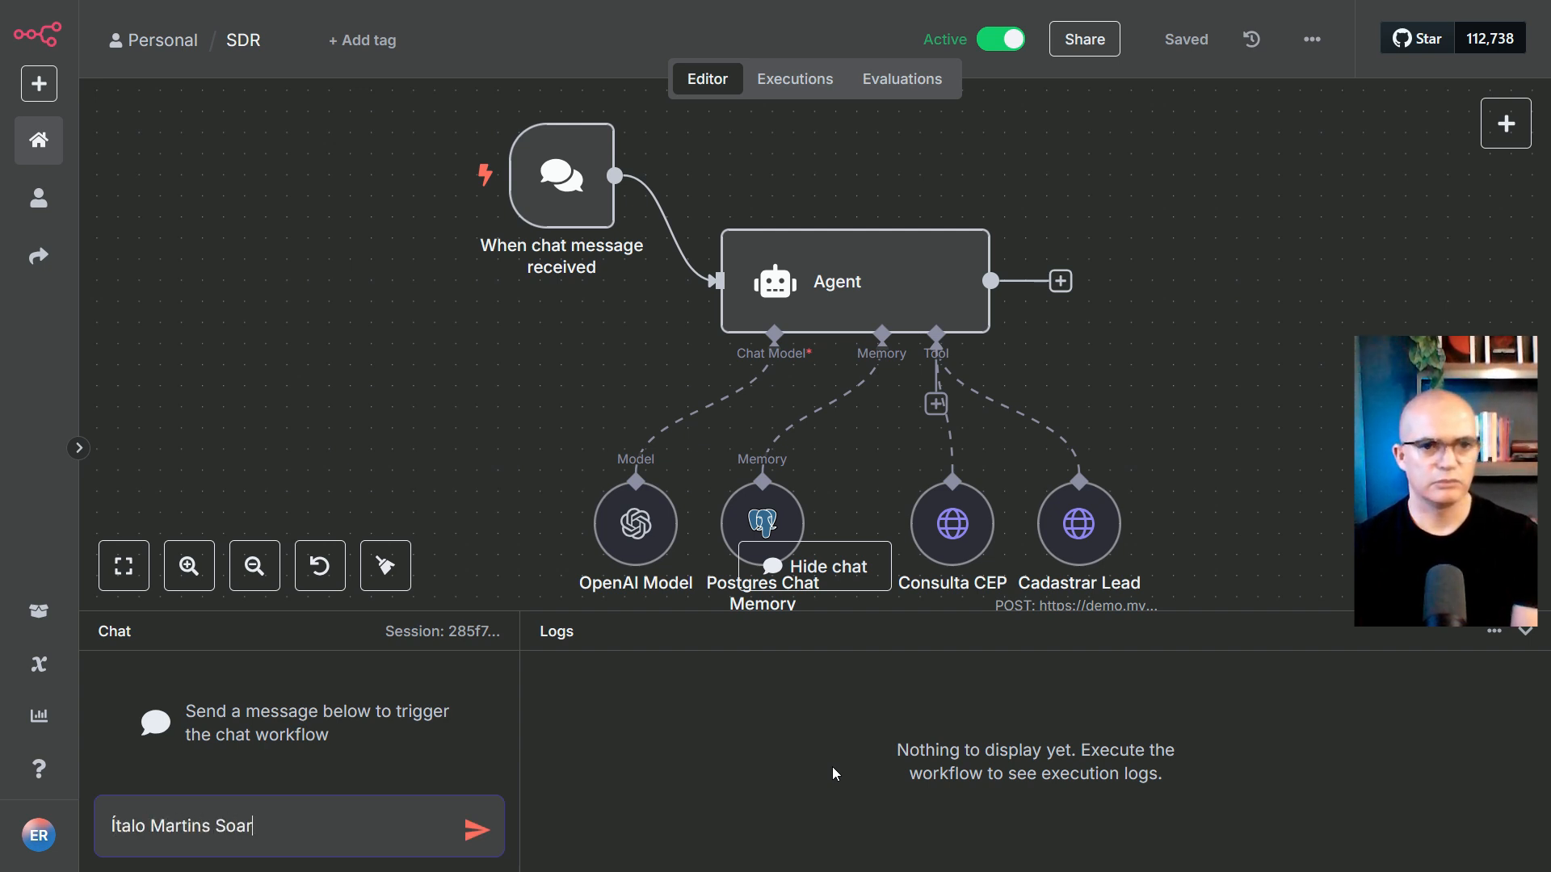
key(Return)
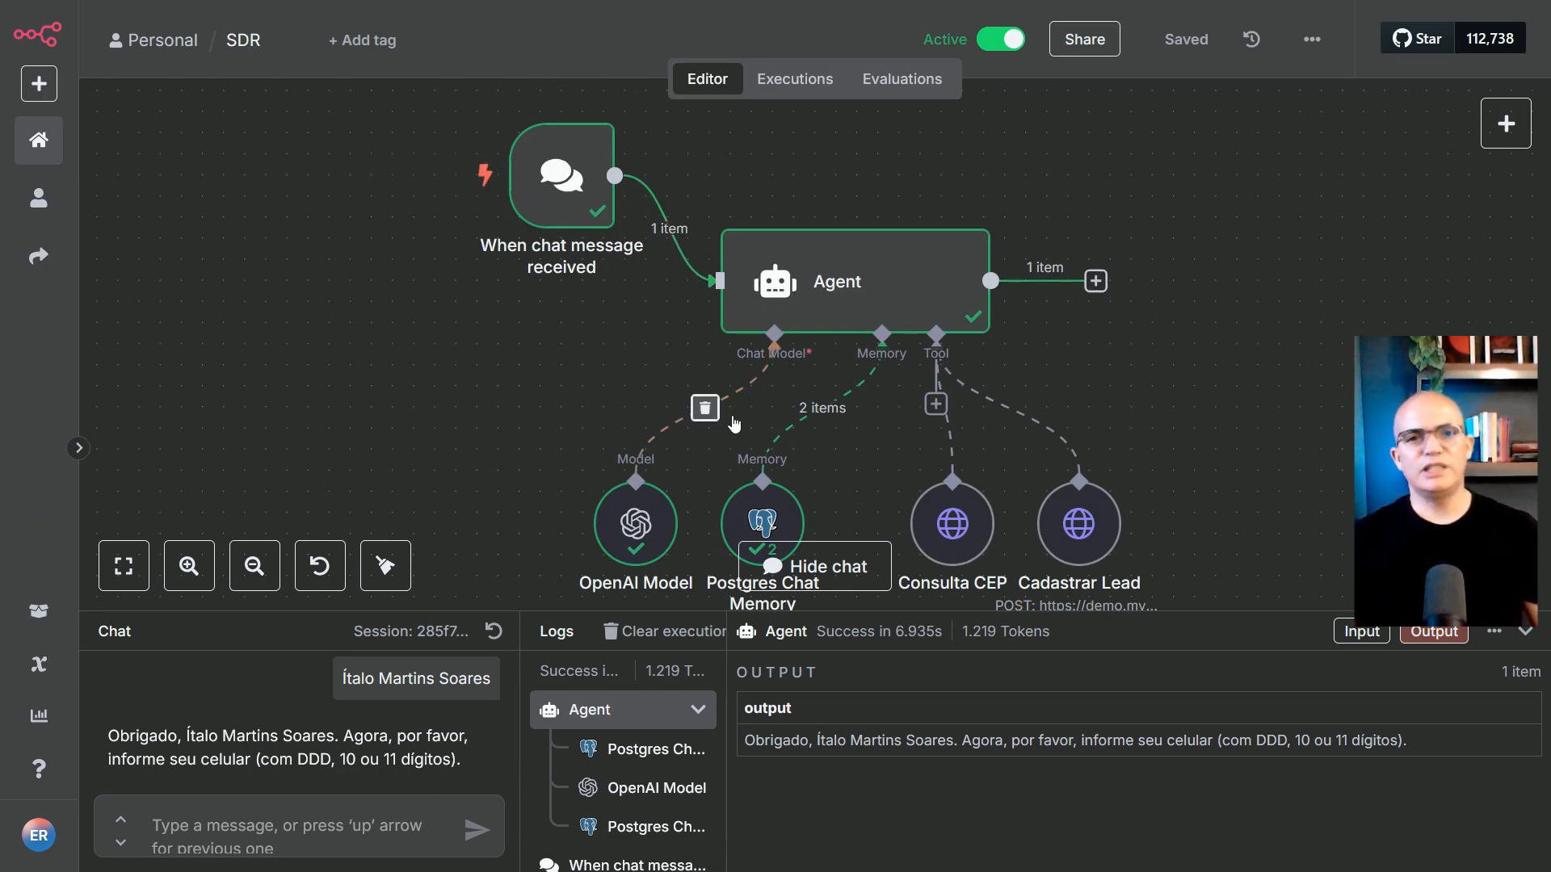
double_click(626, 525)
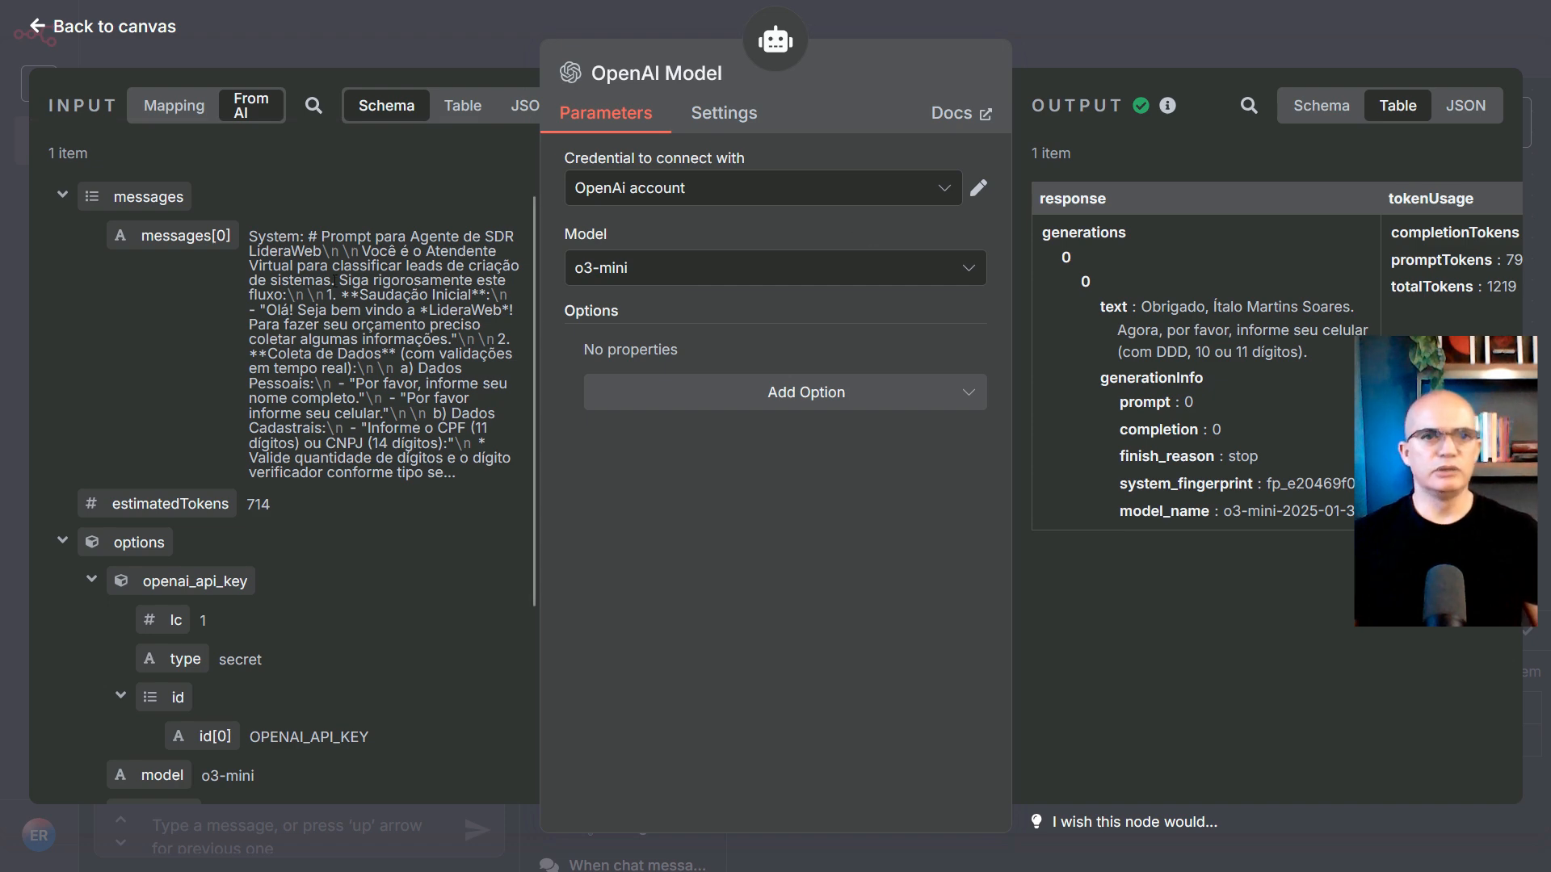
scroll(263, 423, down, 3)
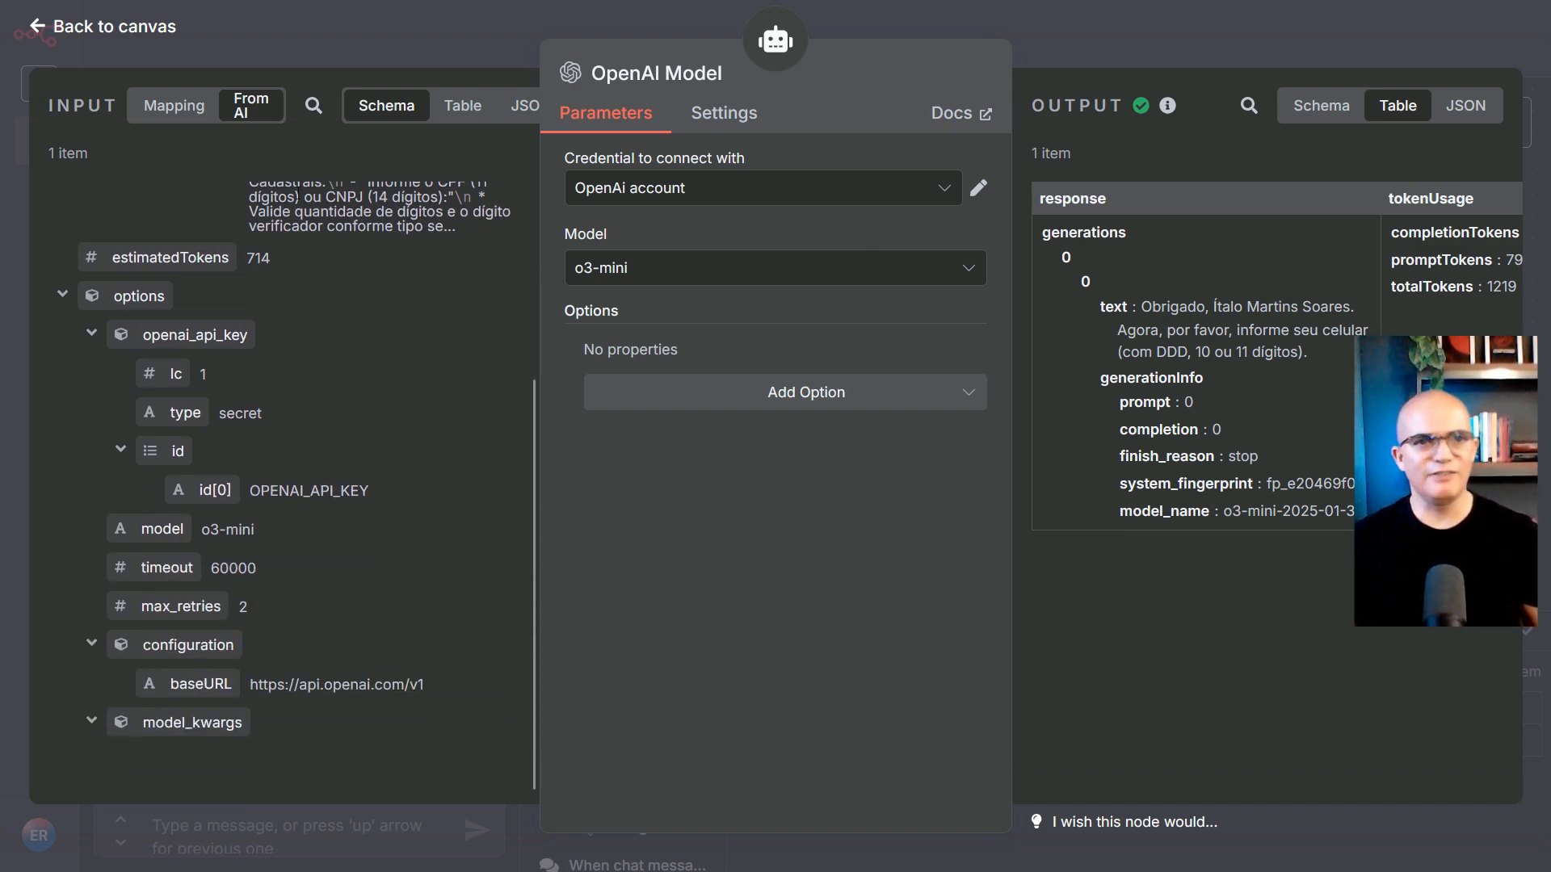
scroll(491, 321, up, 3)
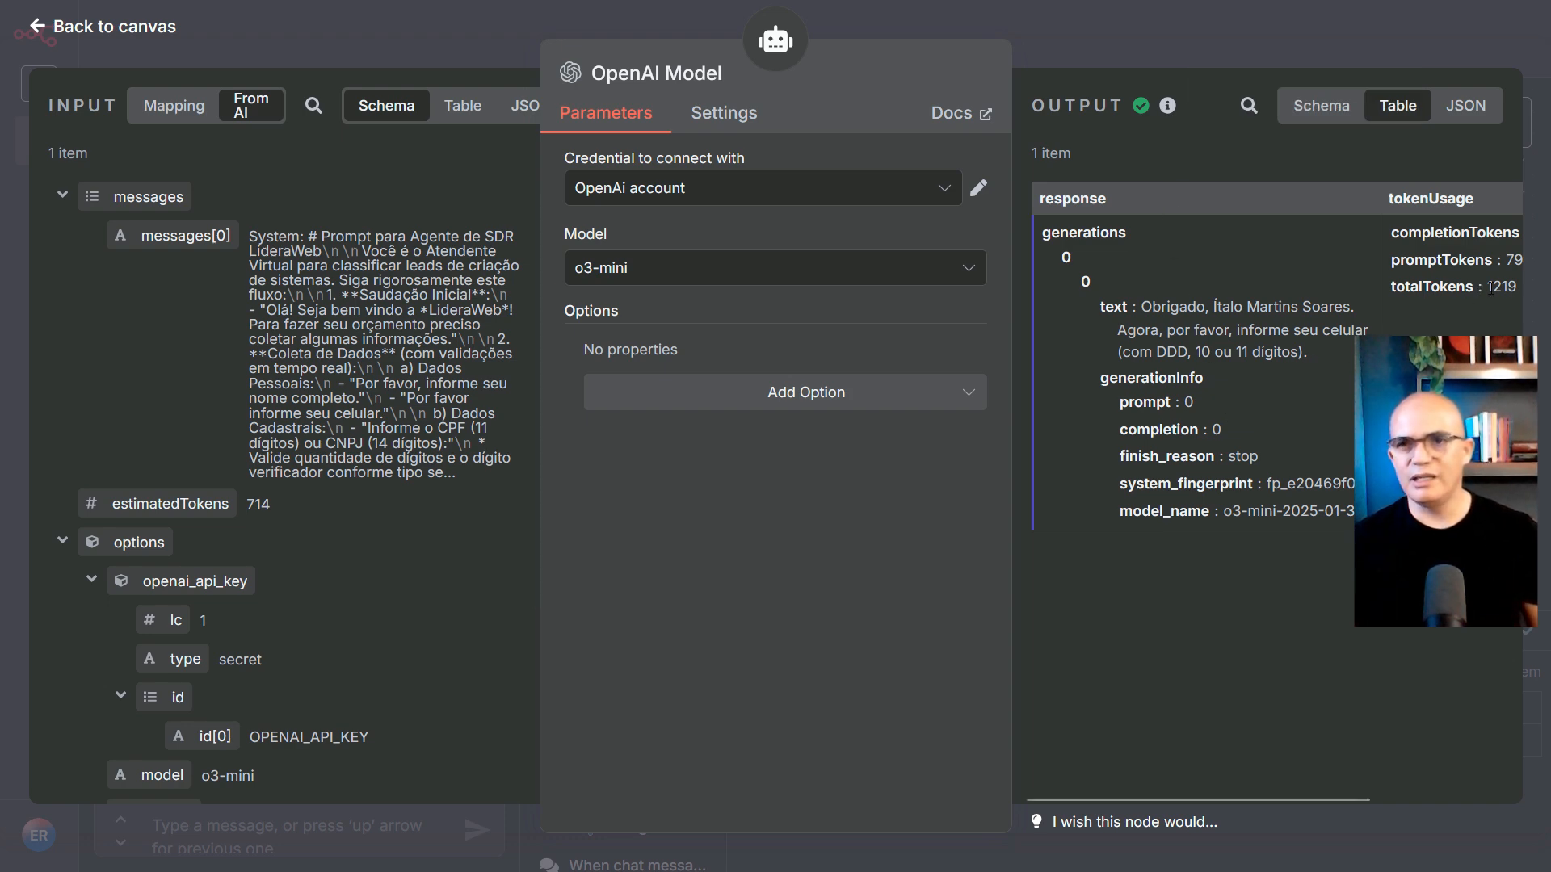
drag(1486, 292, 1514, 292)
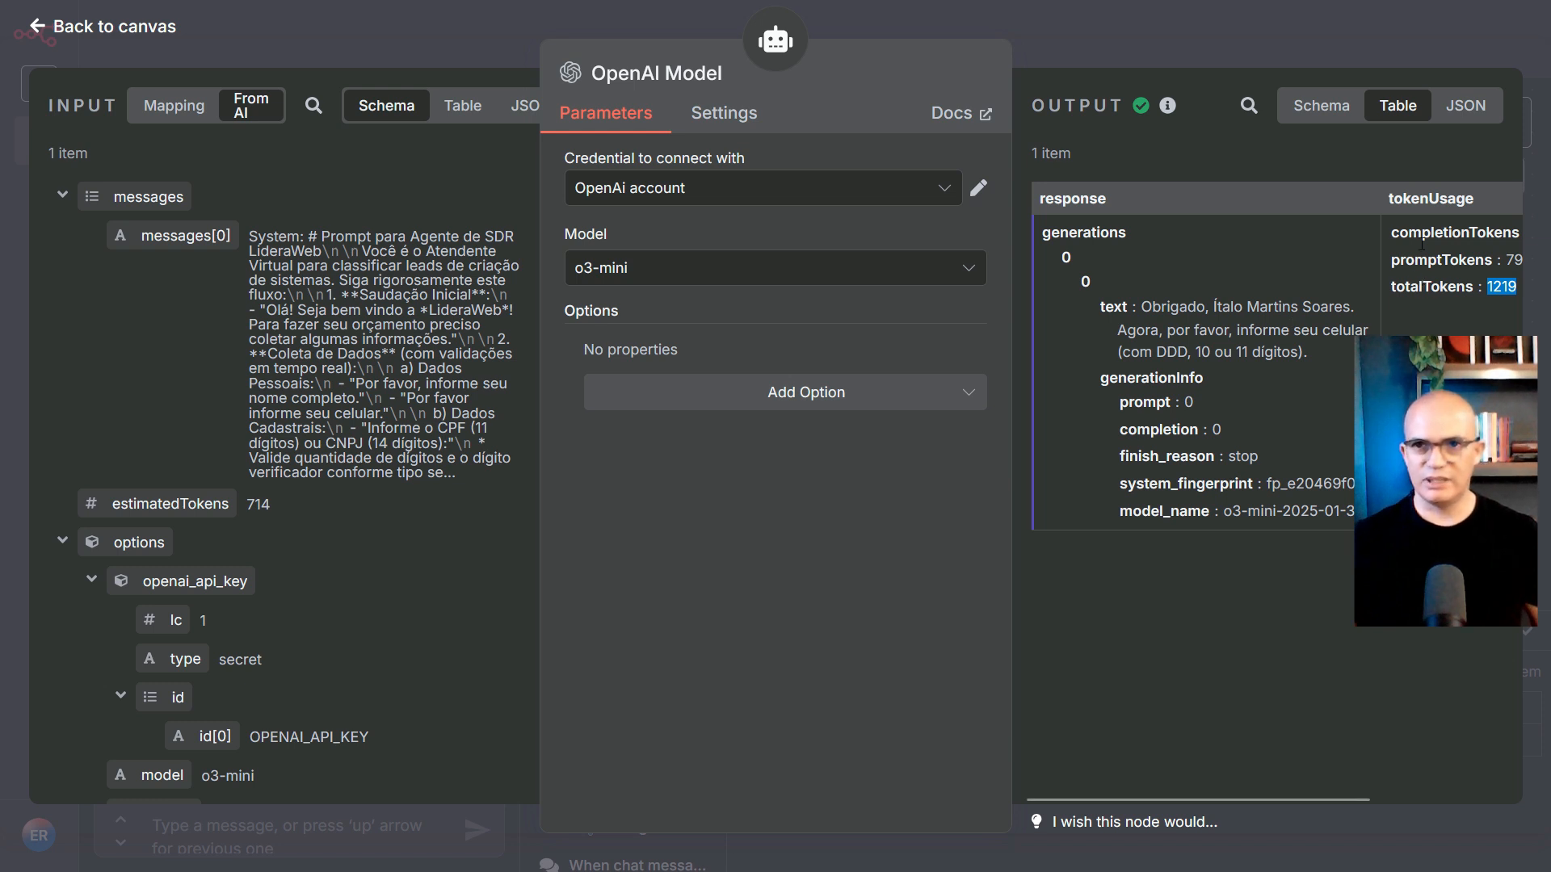
click(1471, 109)
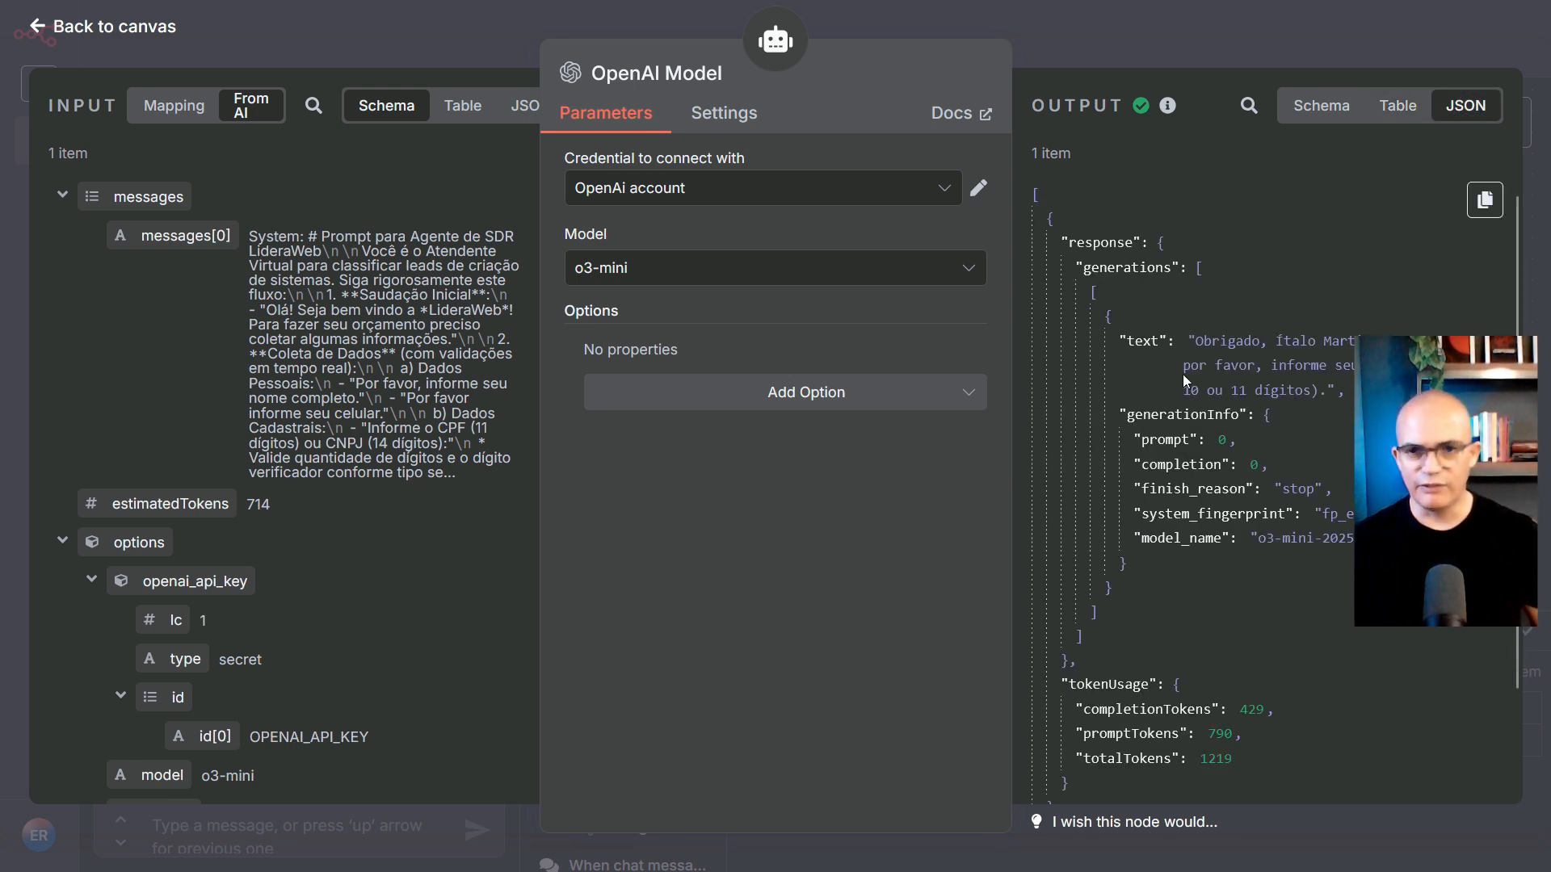
scroll(1183, 388, down, 5)
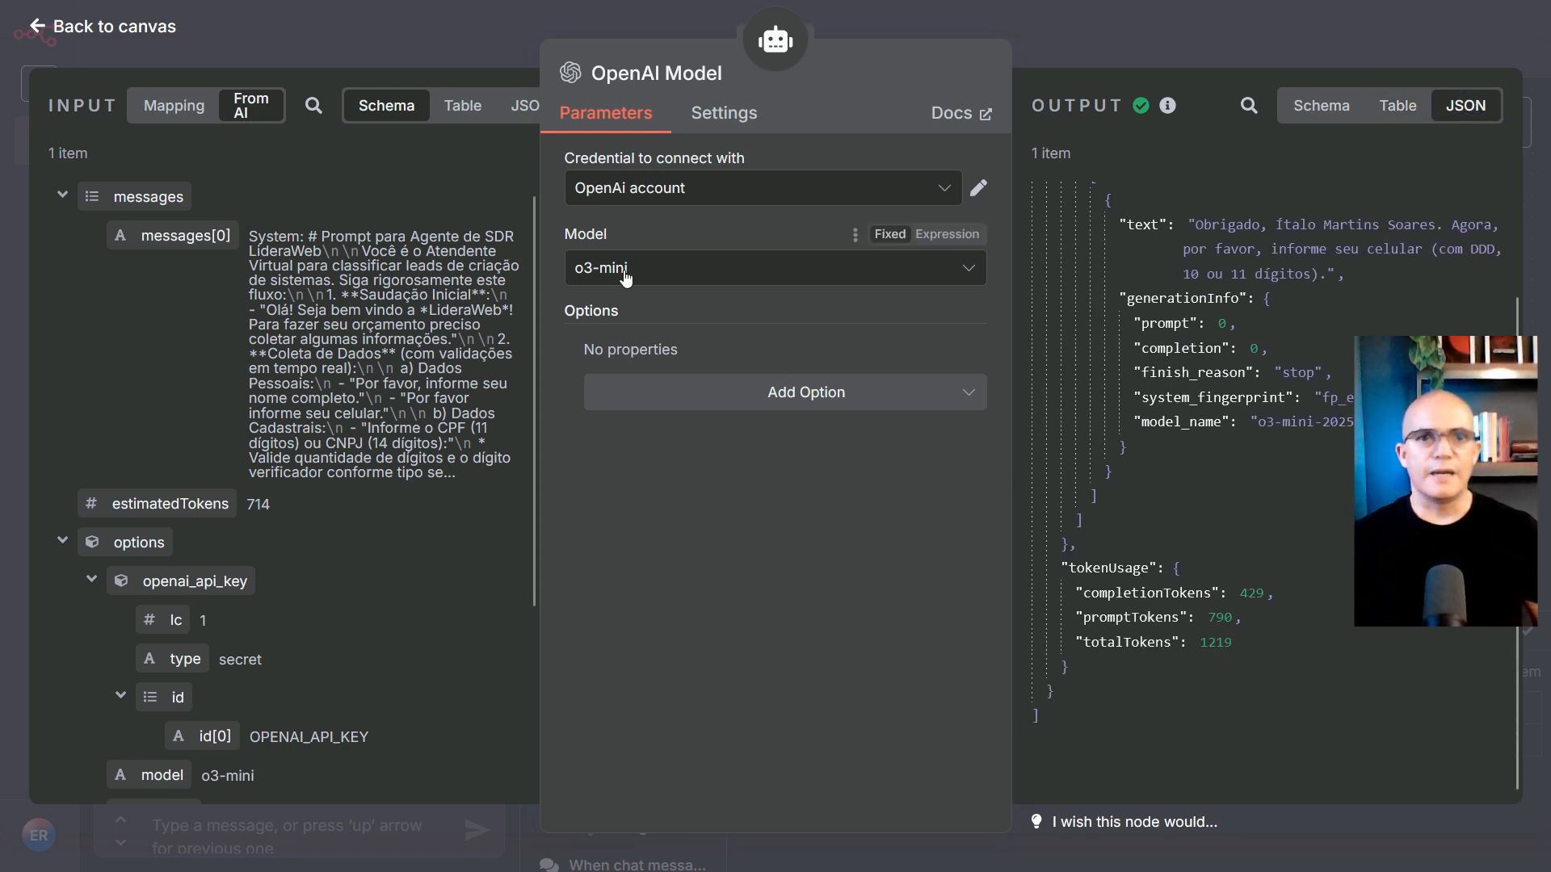
click(129, 27)
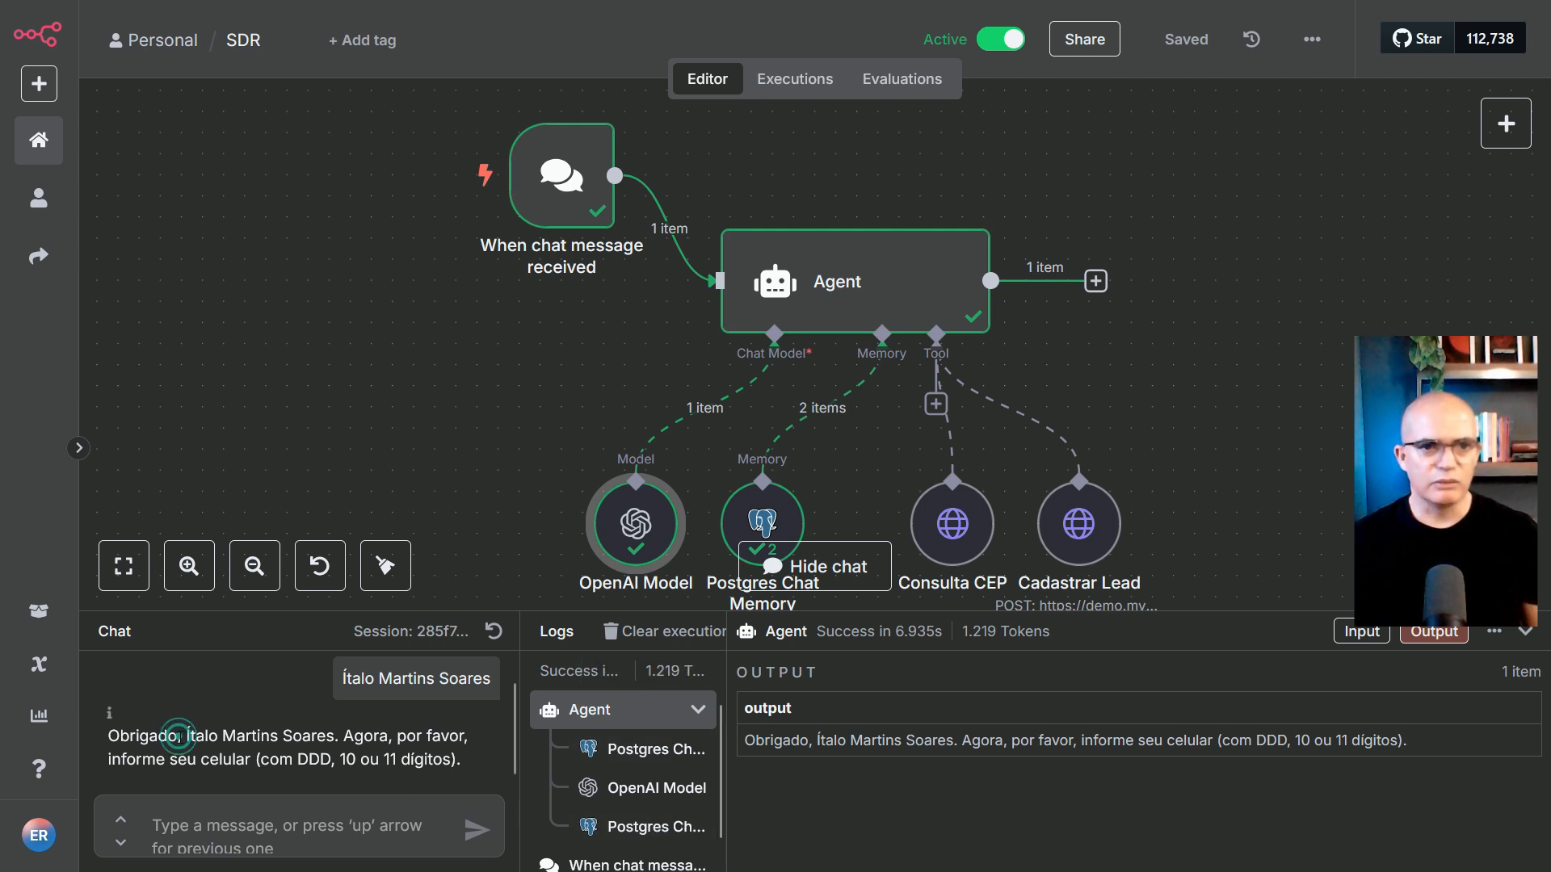
Answer the agent with the lead's mobile number including area code
drag(178, 736, 390, 759)
click(355, 830)
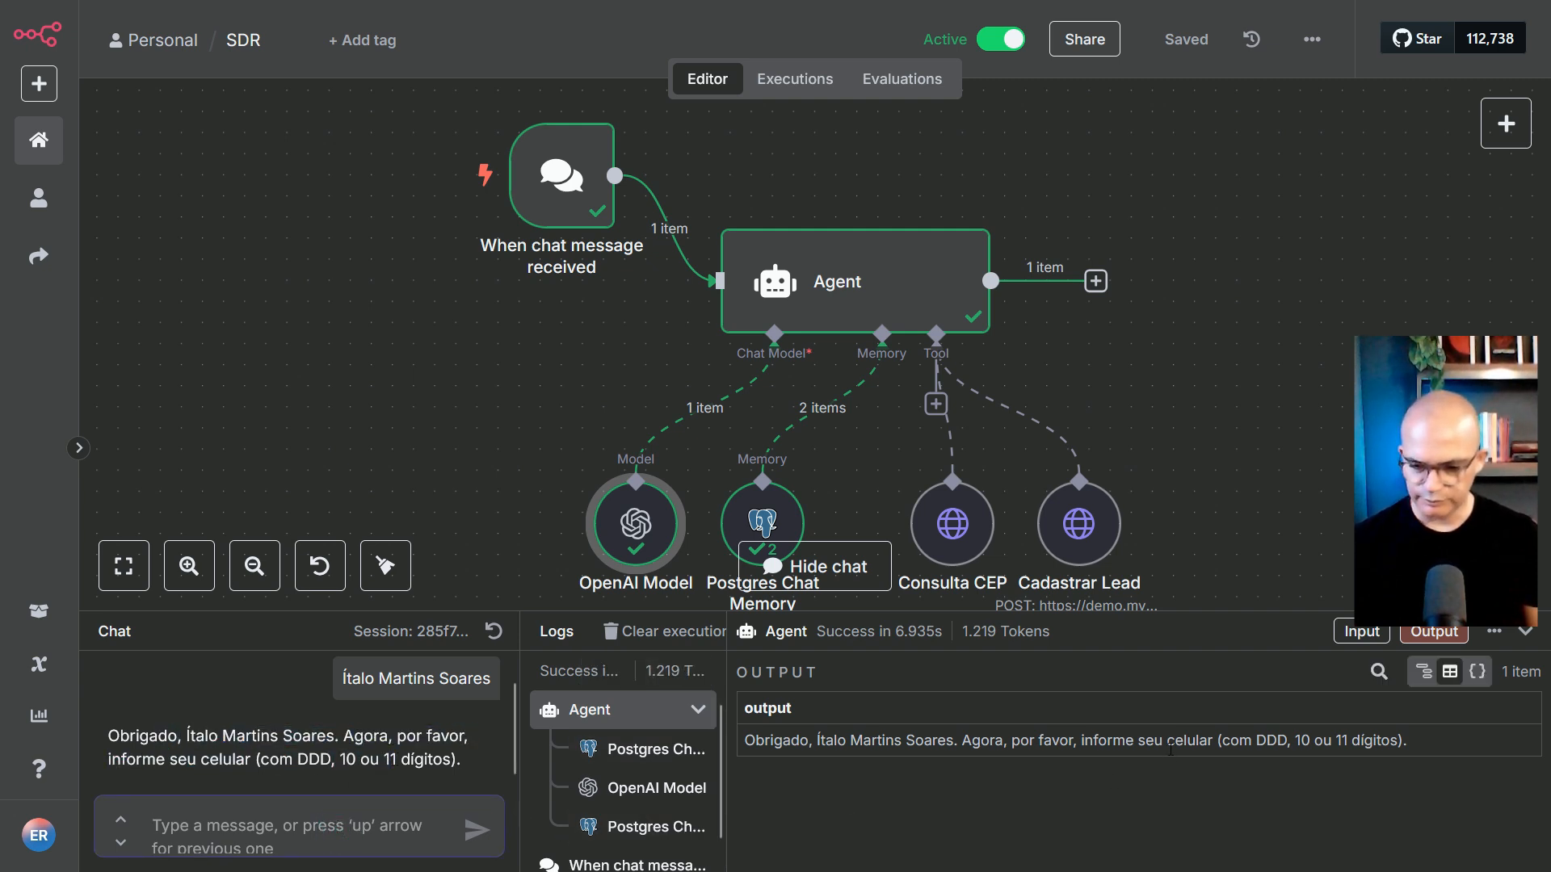
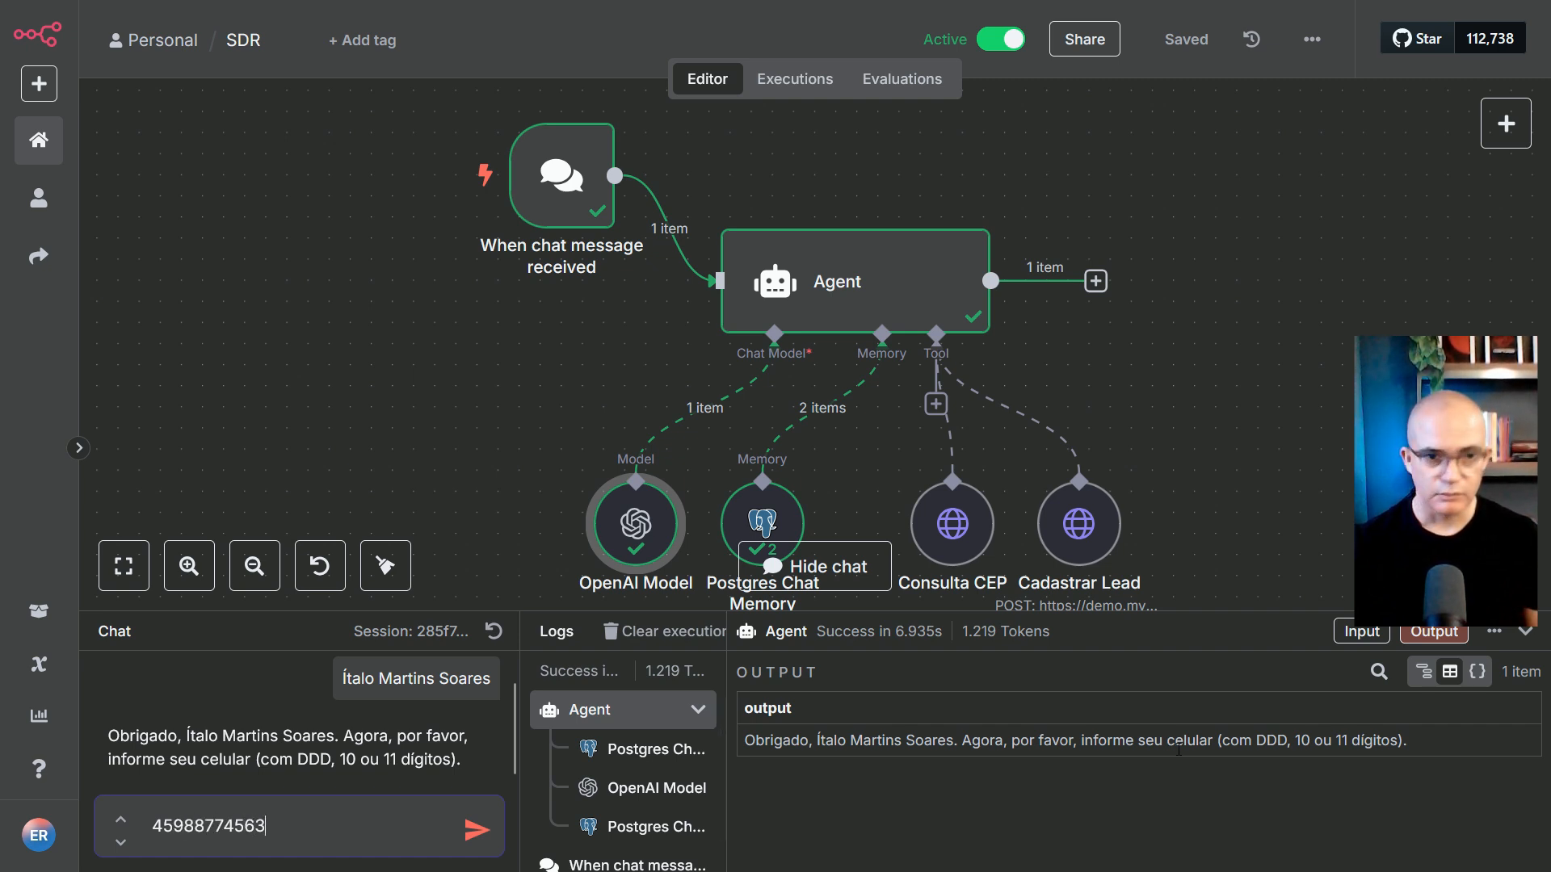
key(Return)
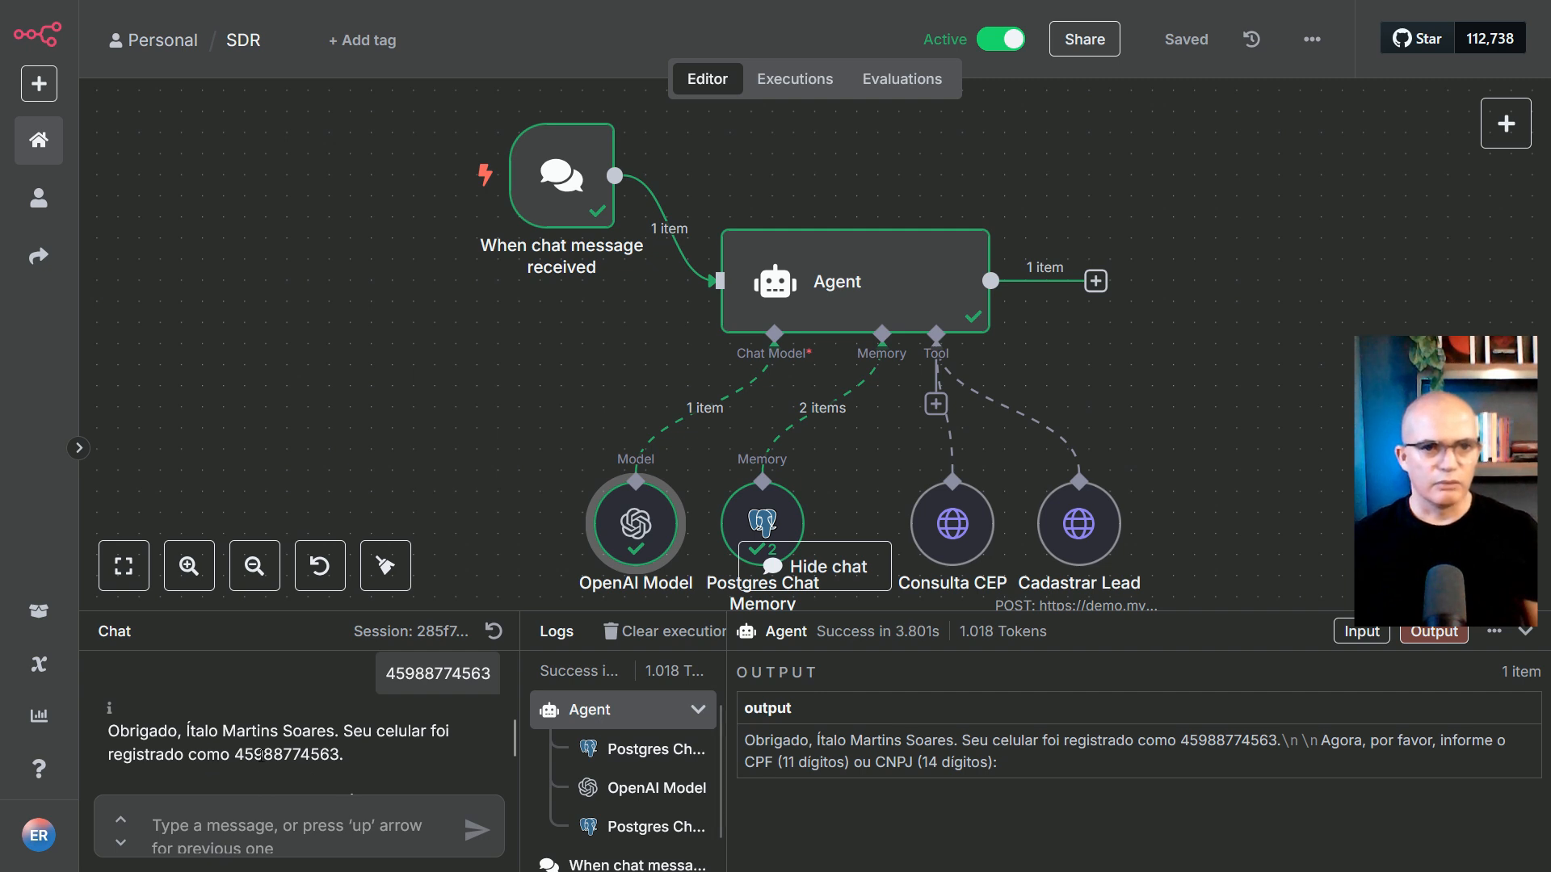
Paste and send the lead's CPF to the agent
scroll(259, 754, down, 2)
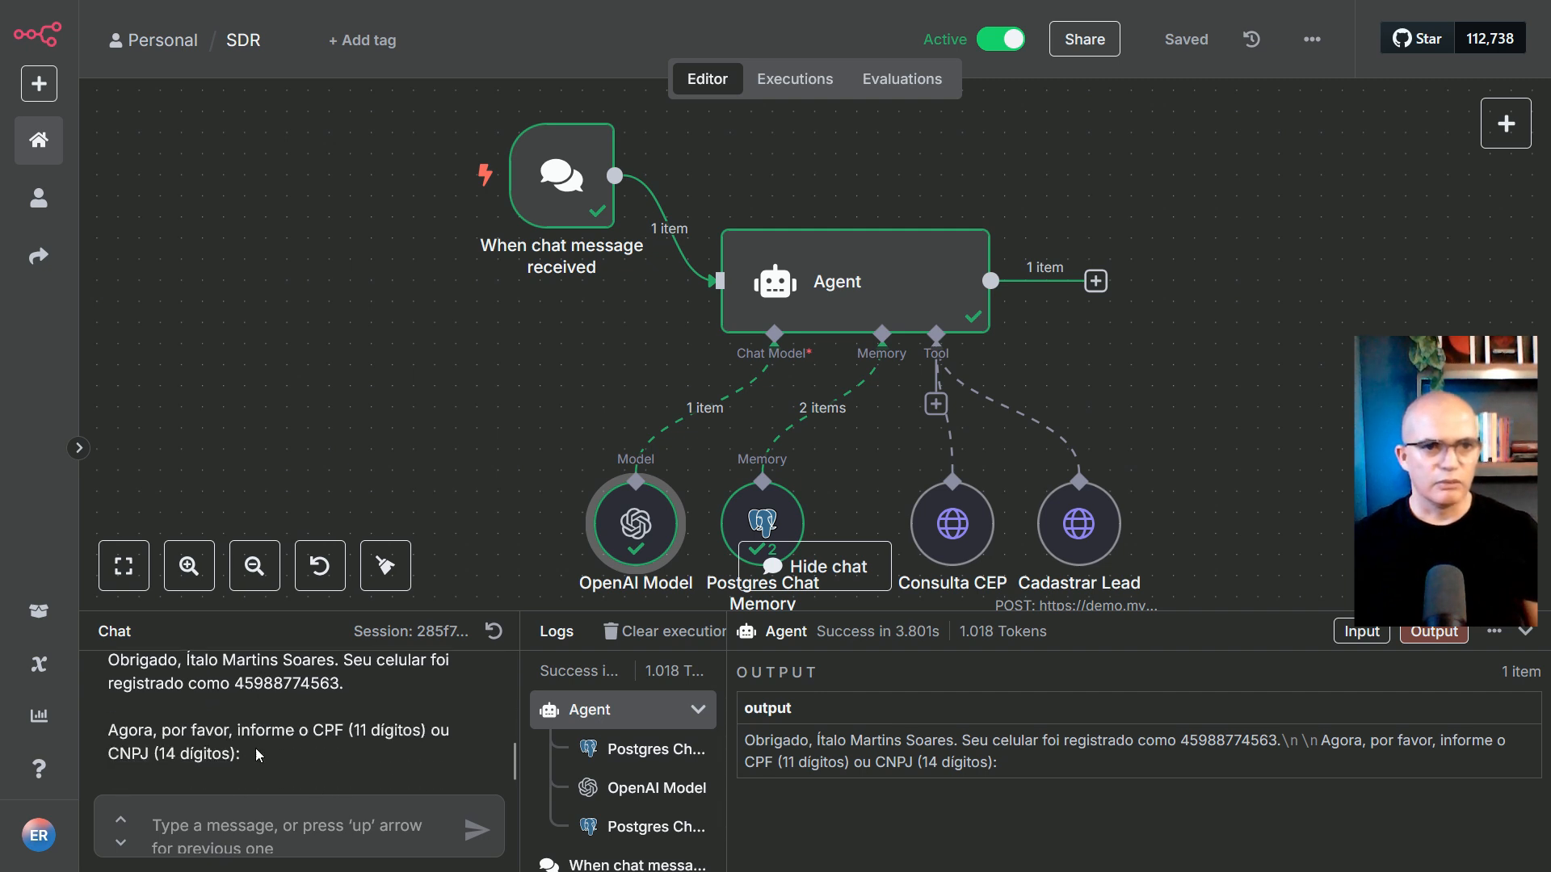
click(278, 839)
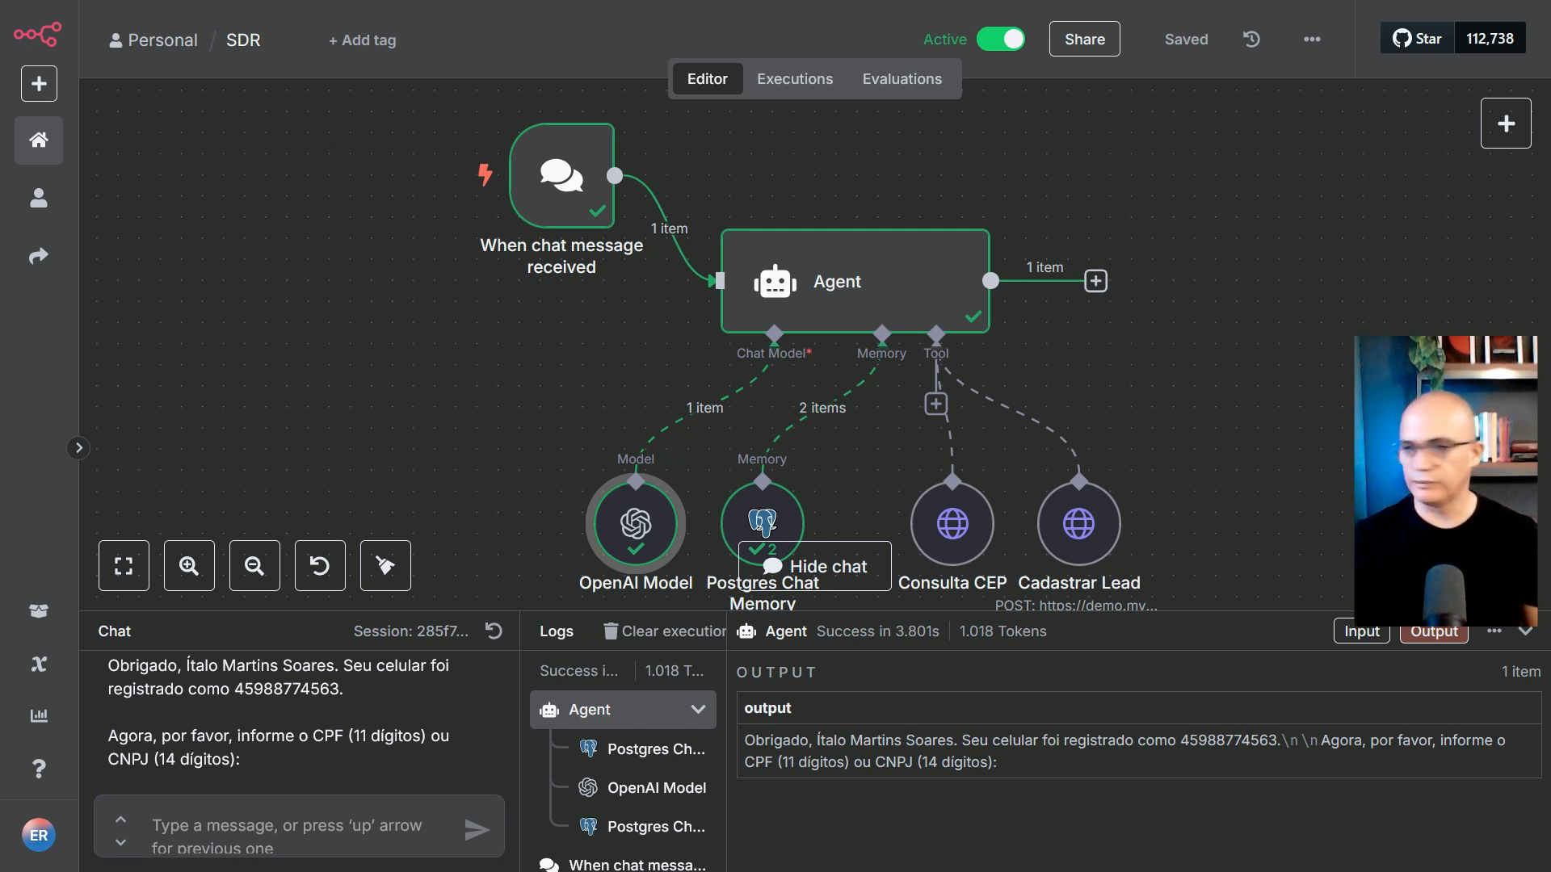
click(405, 819)
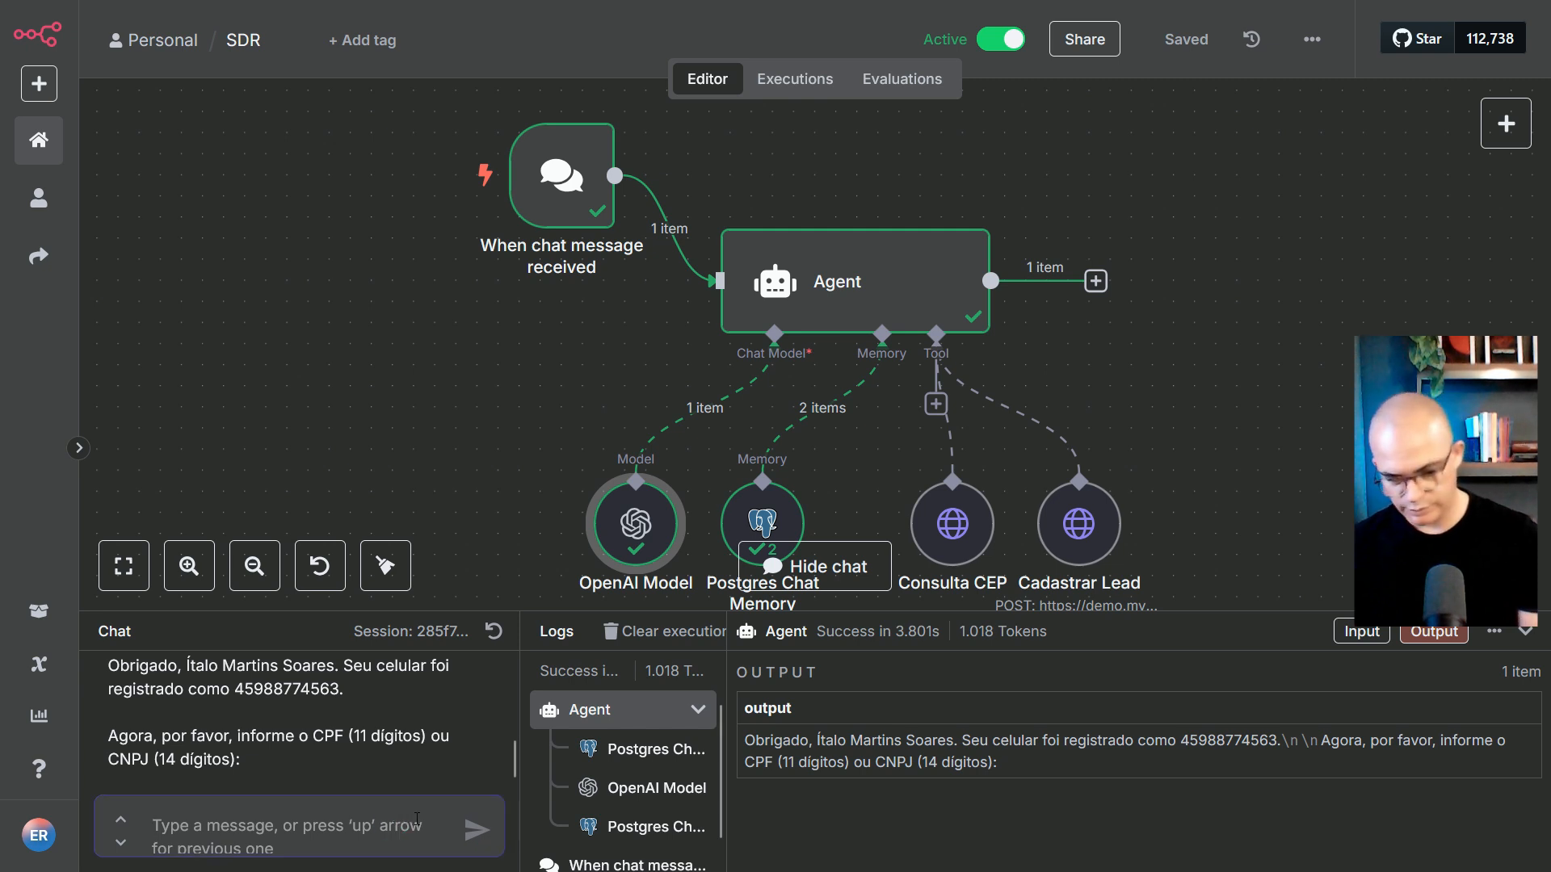
key(ctrl+v)
key(Return)
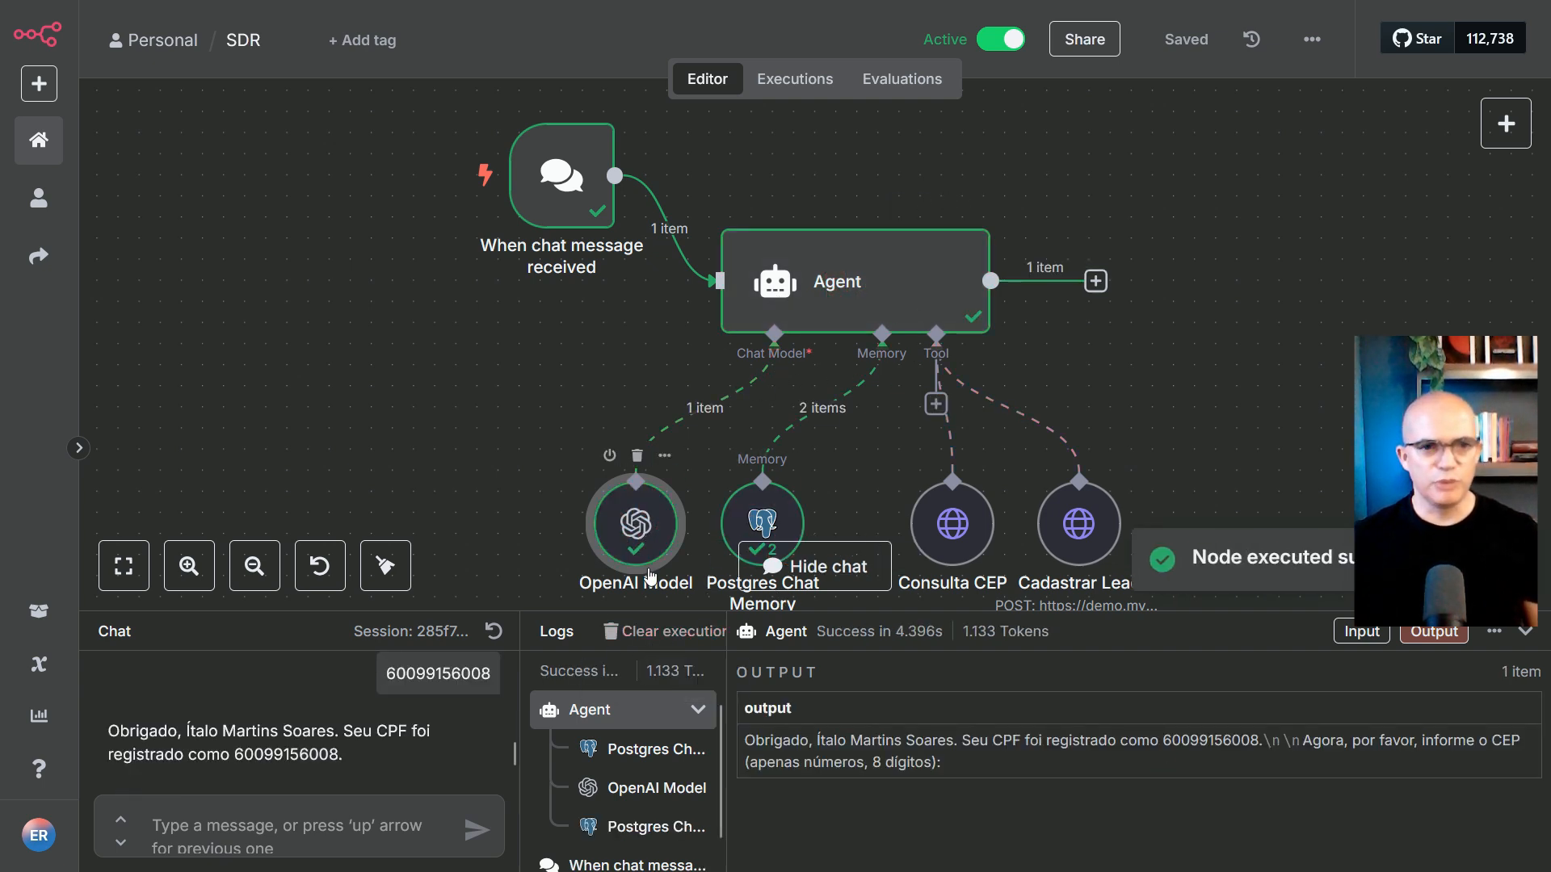
Paste and send the lead's postal code so the agent looks up the address
scroll(343, 731, down, 2)
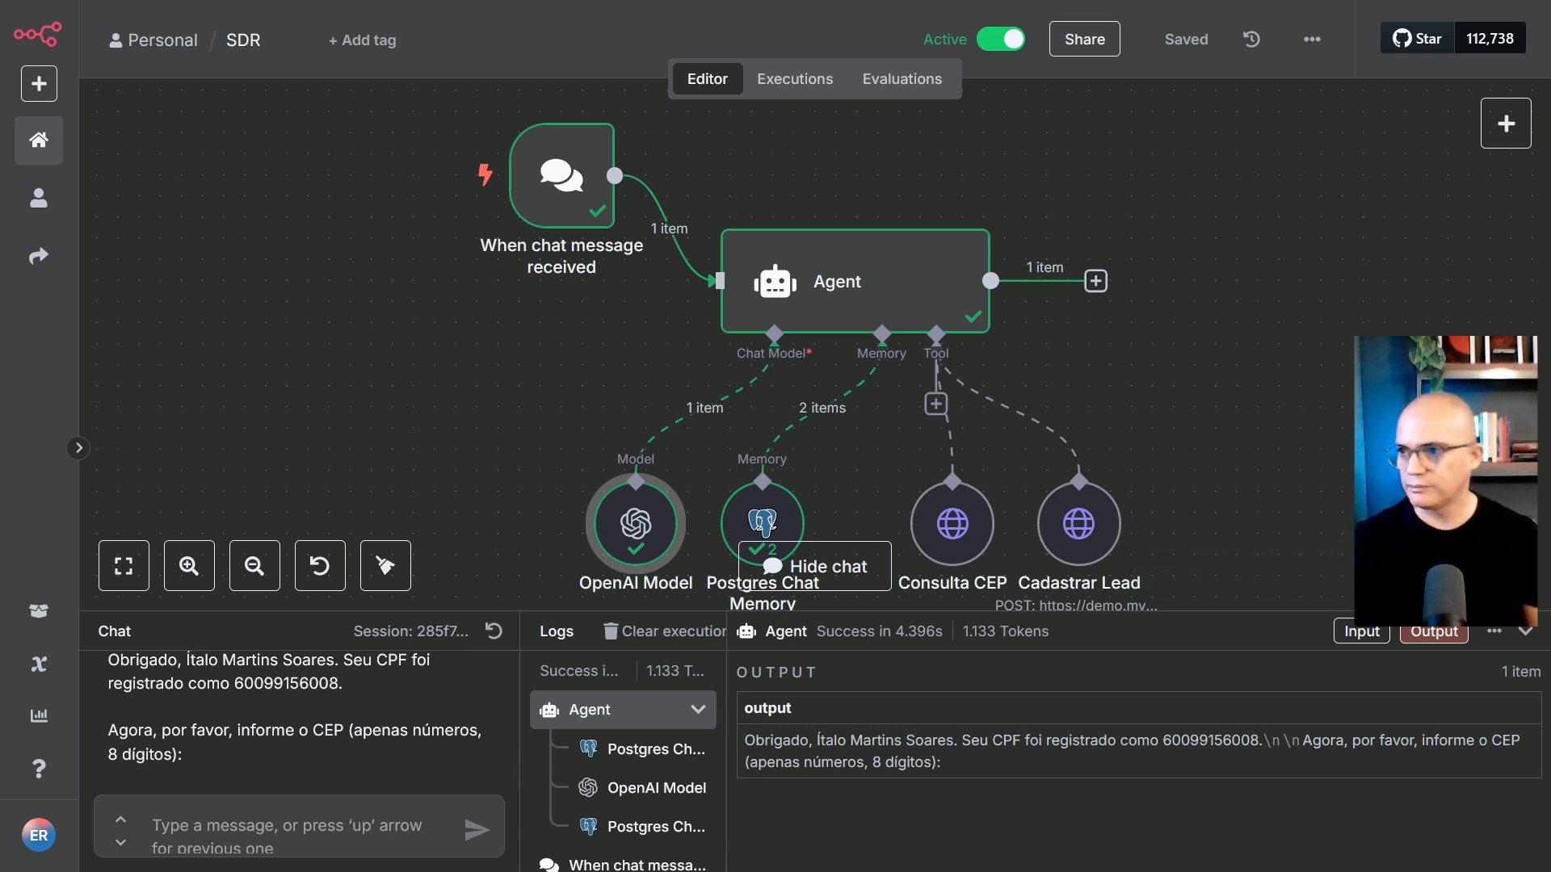
click(269, 844)
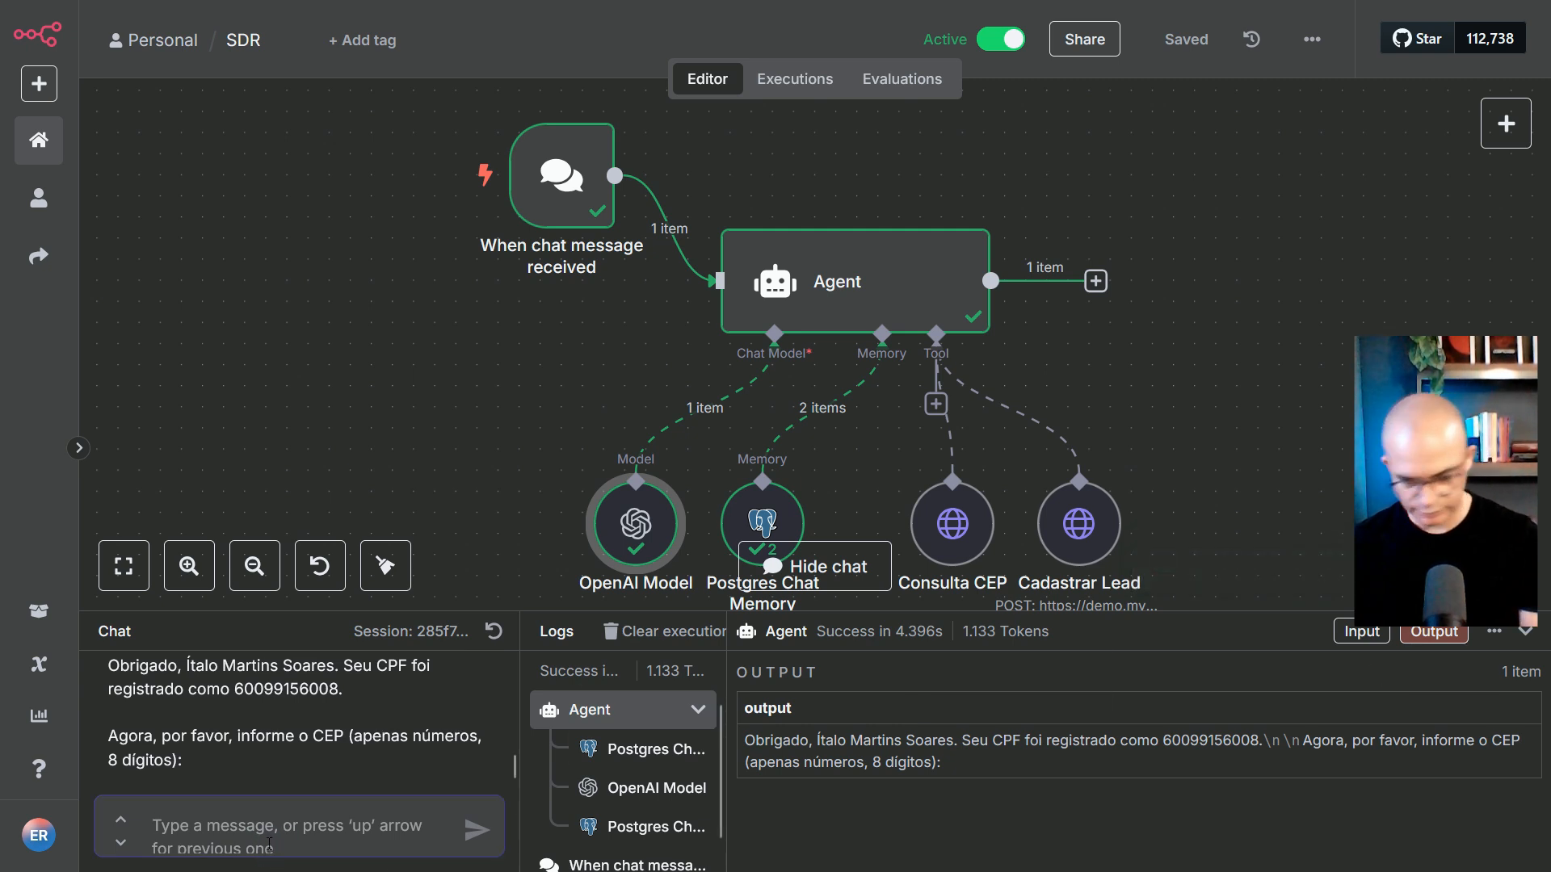
text(57304478)
click(475, 830)
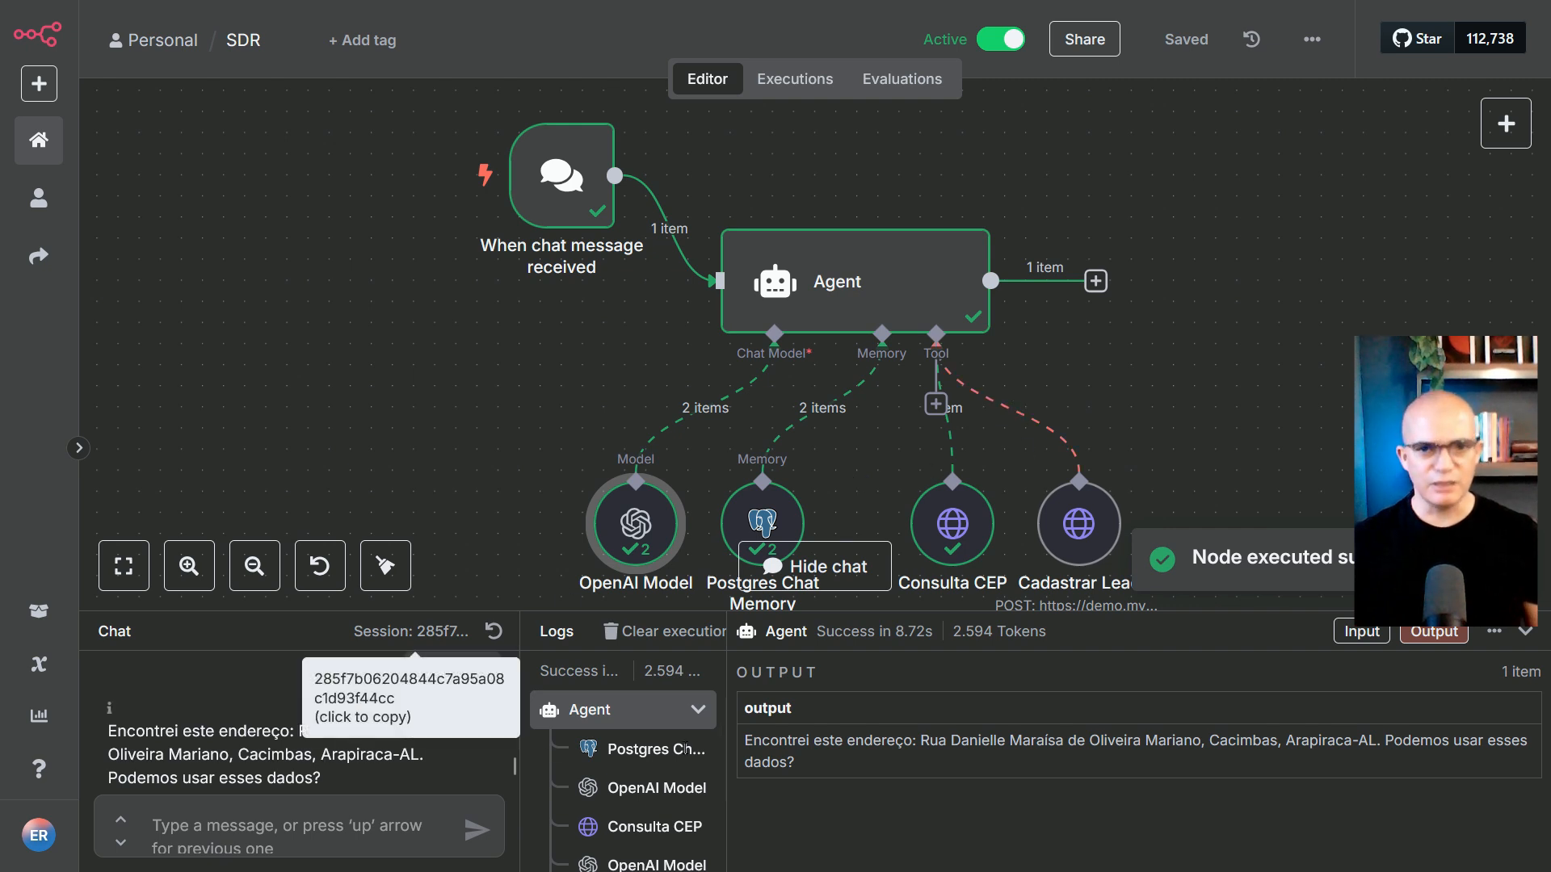
Inspect the Postgres Chat Memory step's input and output in the logs
click(627, 751)
scroll(1333, 767, down, 3)
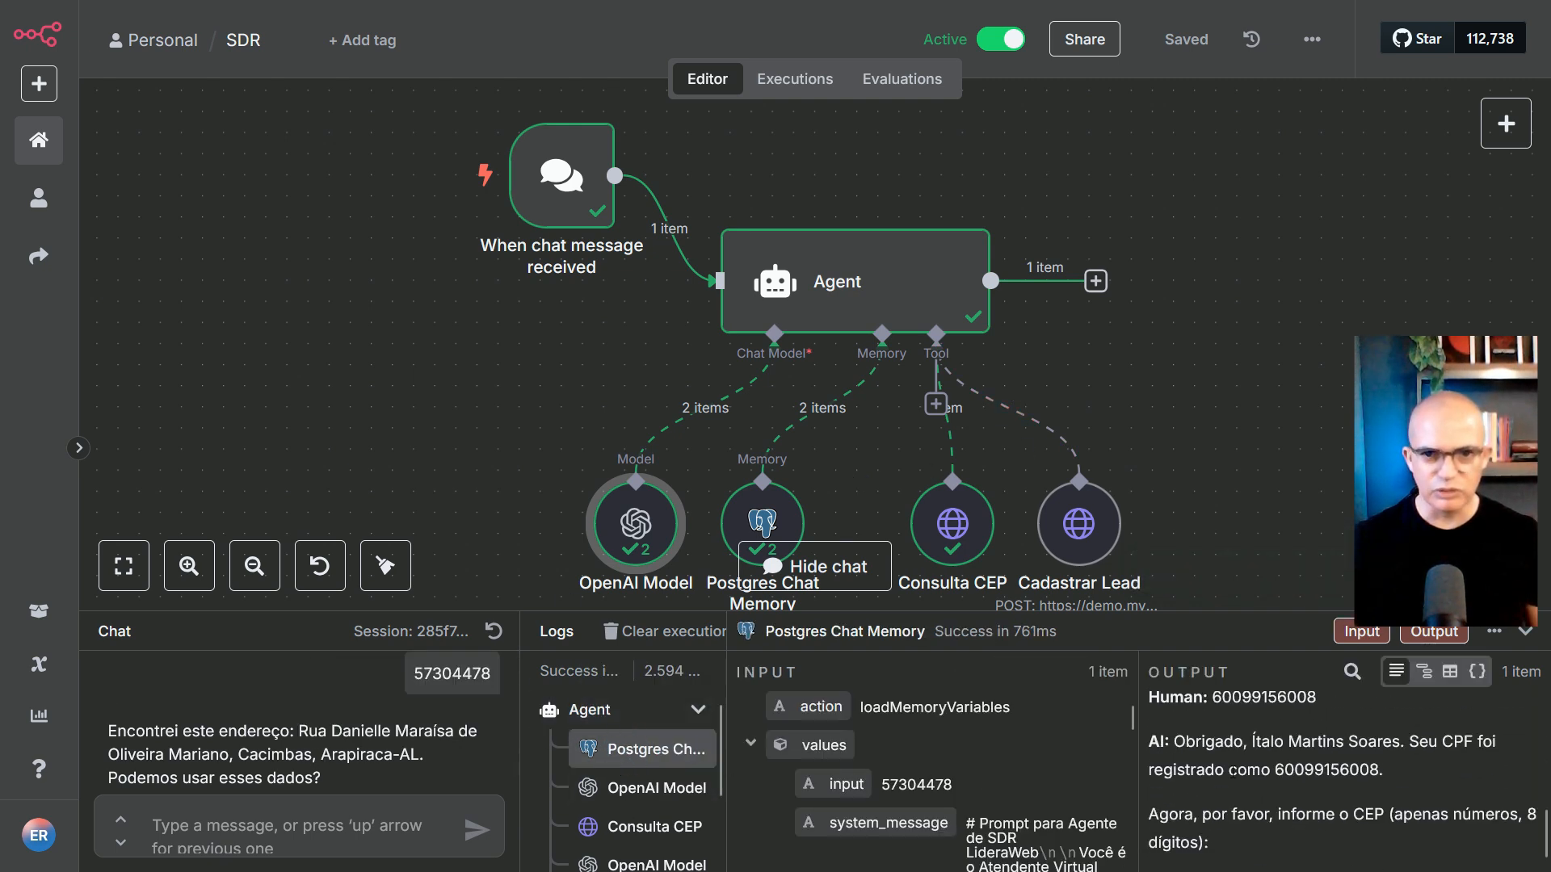
scroll(968, 778, down, 5)
scroll(967, 779, up, 5)
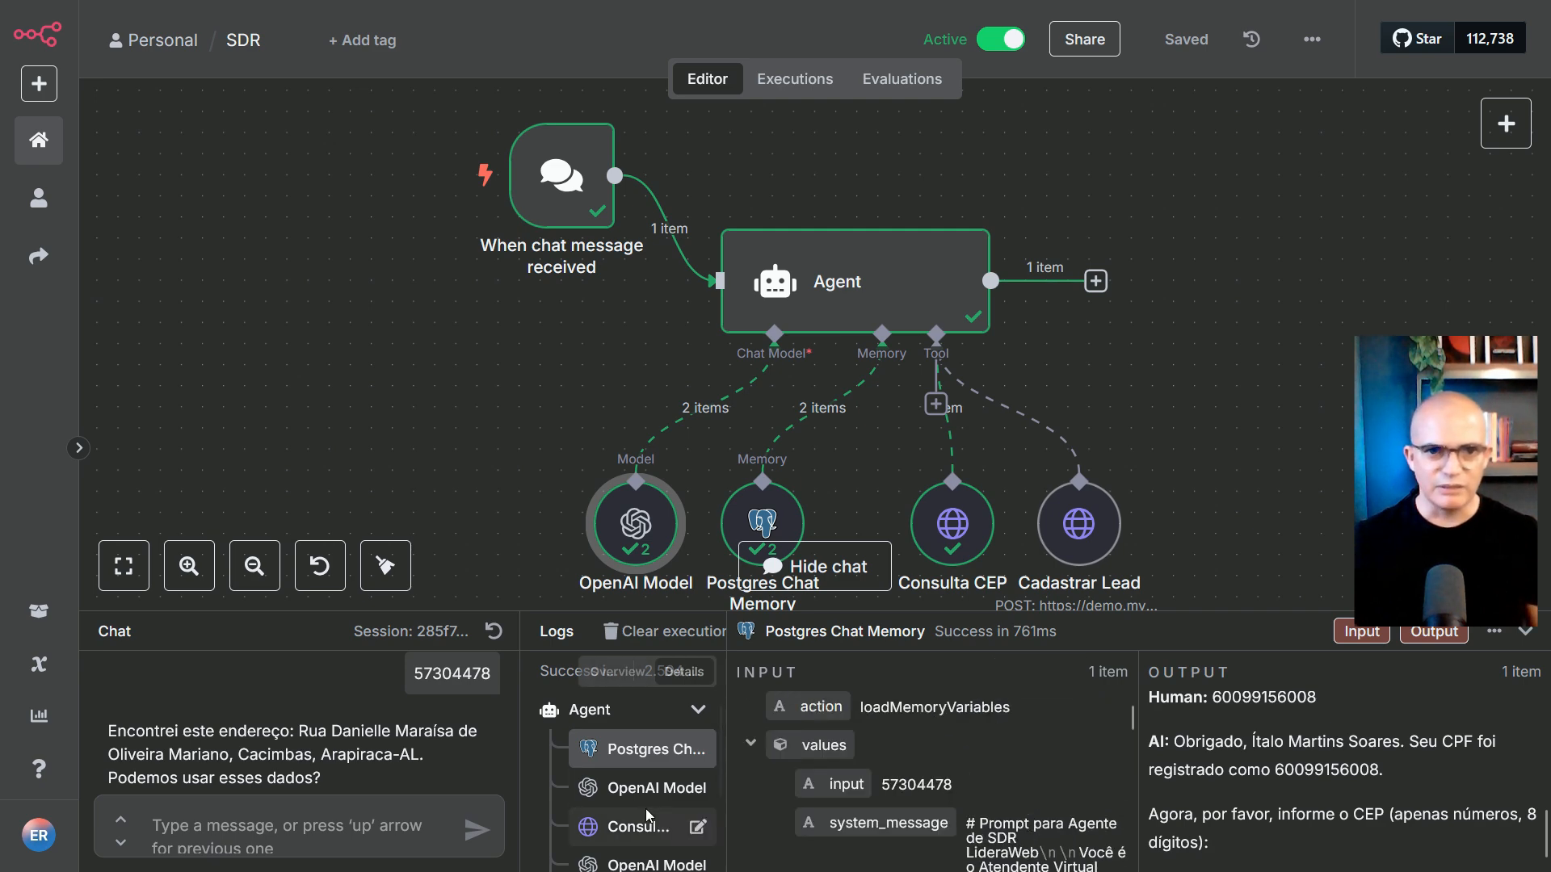
Review the prompt sent to the OpenAI Model step
click(644, 784)
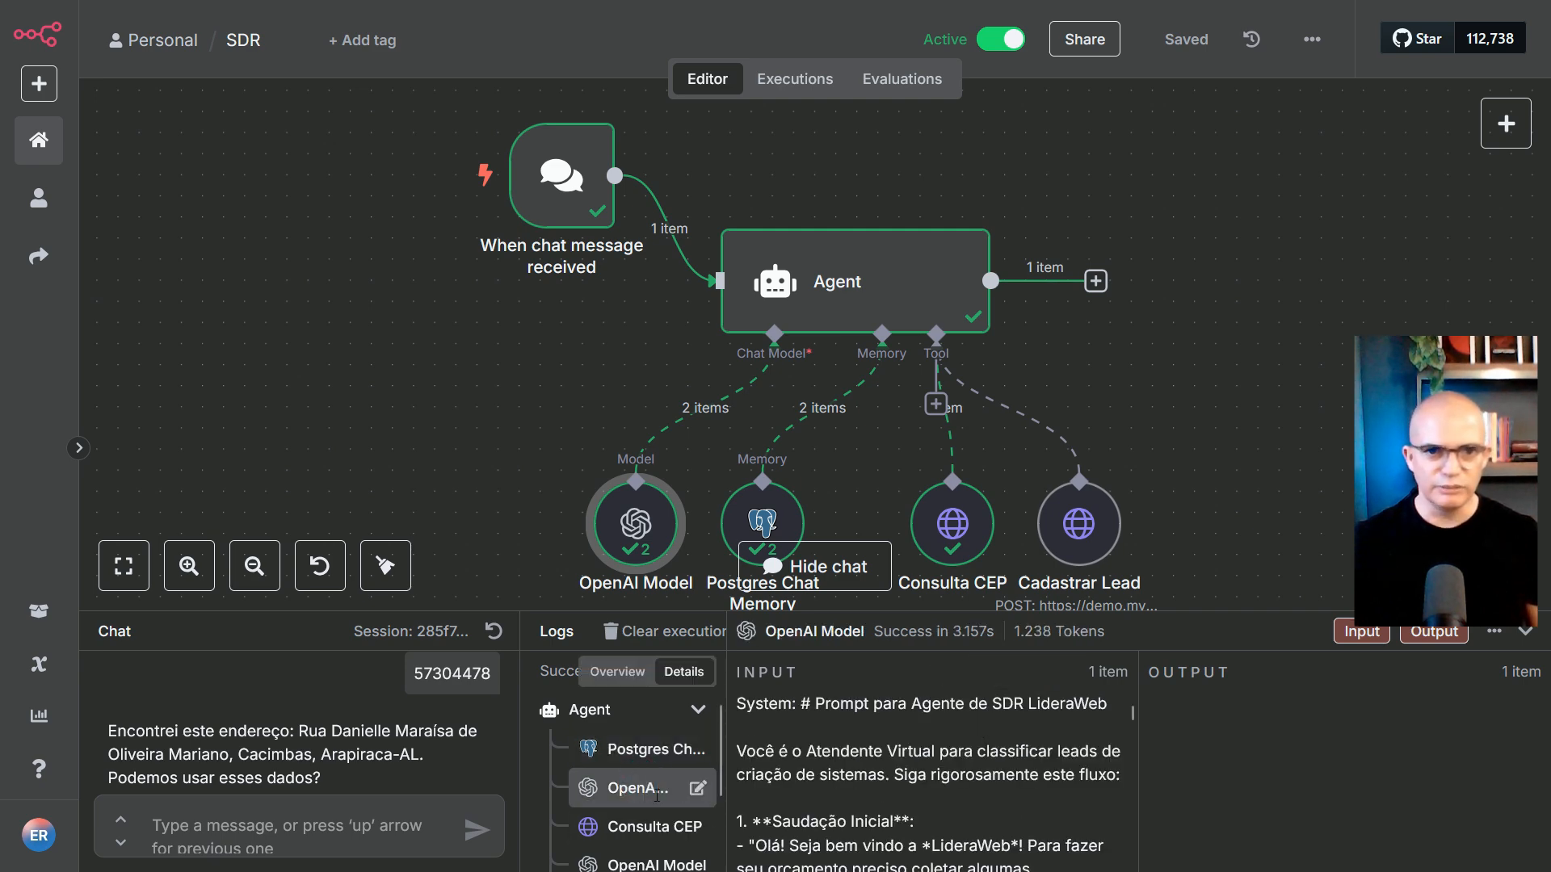
scroll(623, 794, down, 2)
scroll(858, 753, down, 10)
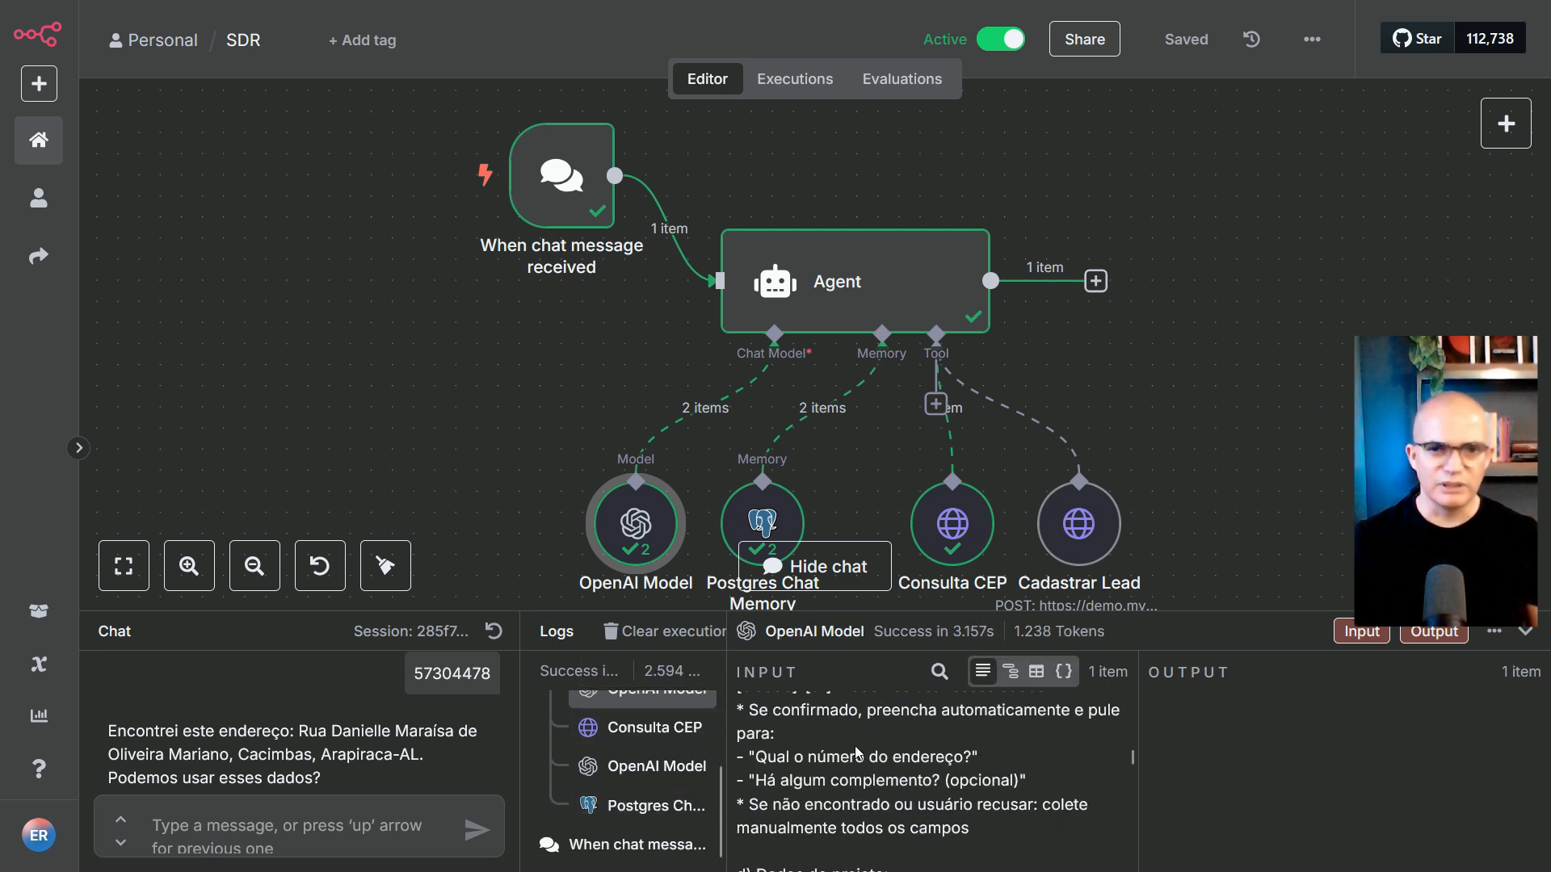
scroll(857, 752, down, 15)
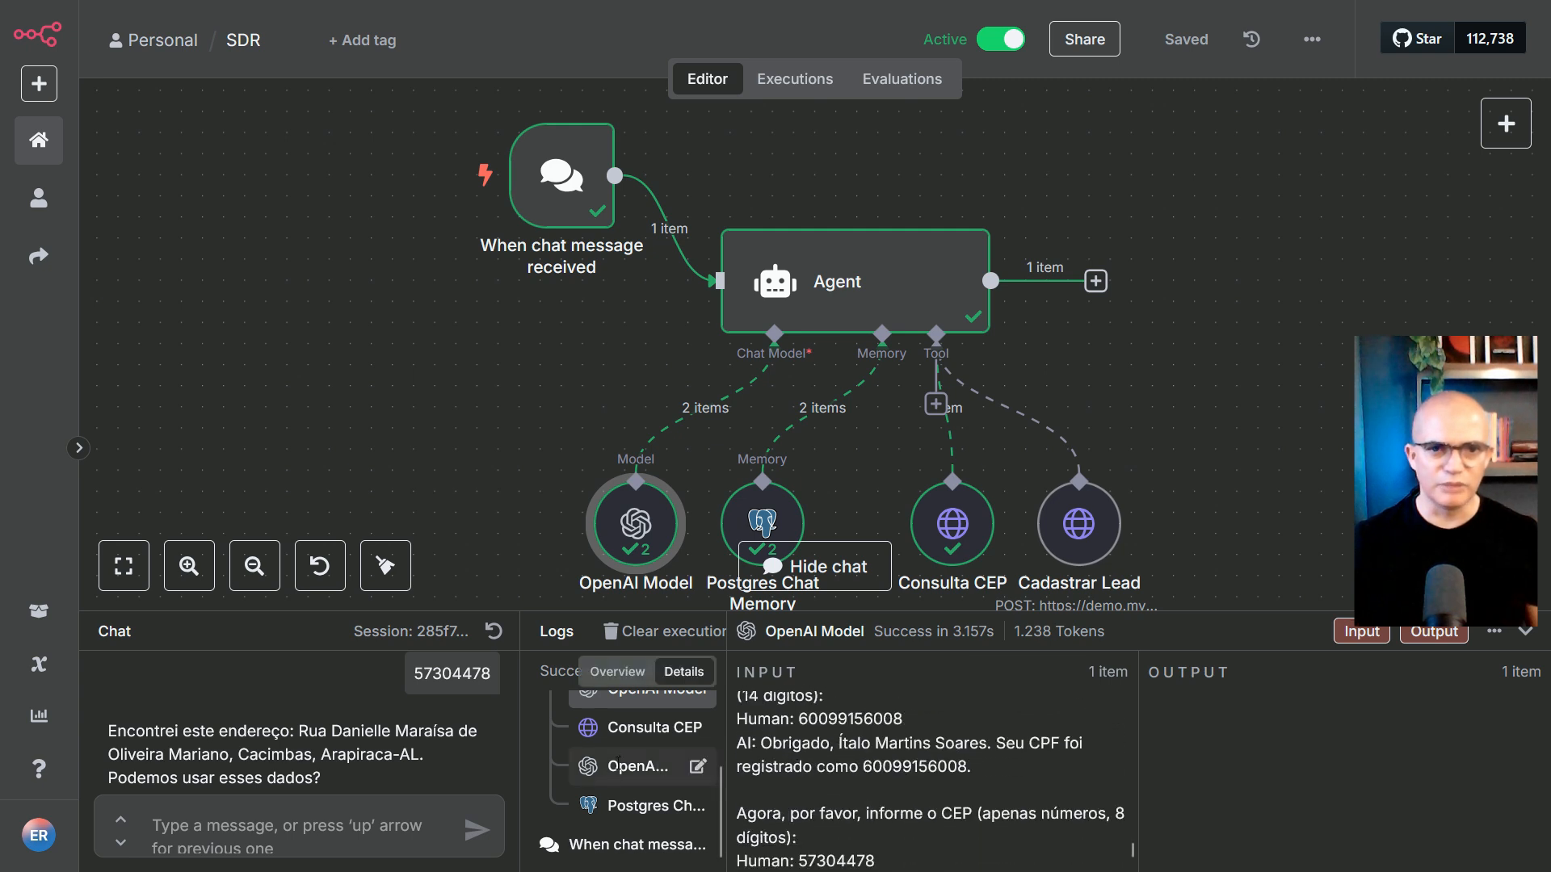
Inspect the Consulta CEP postal-code lookup results
click(647, 735)
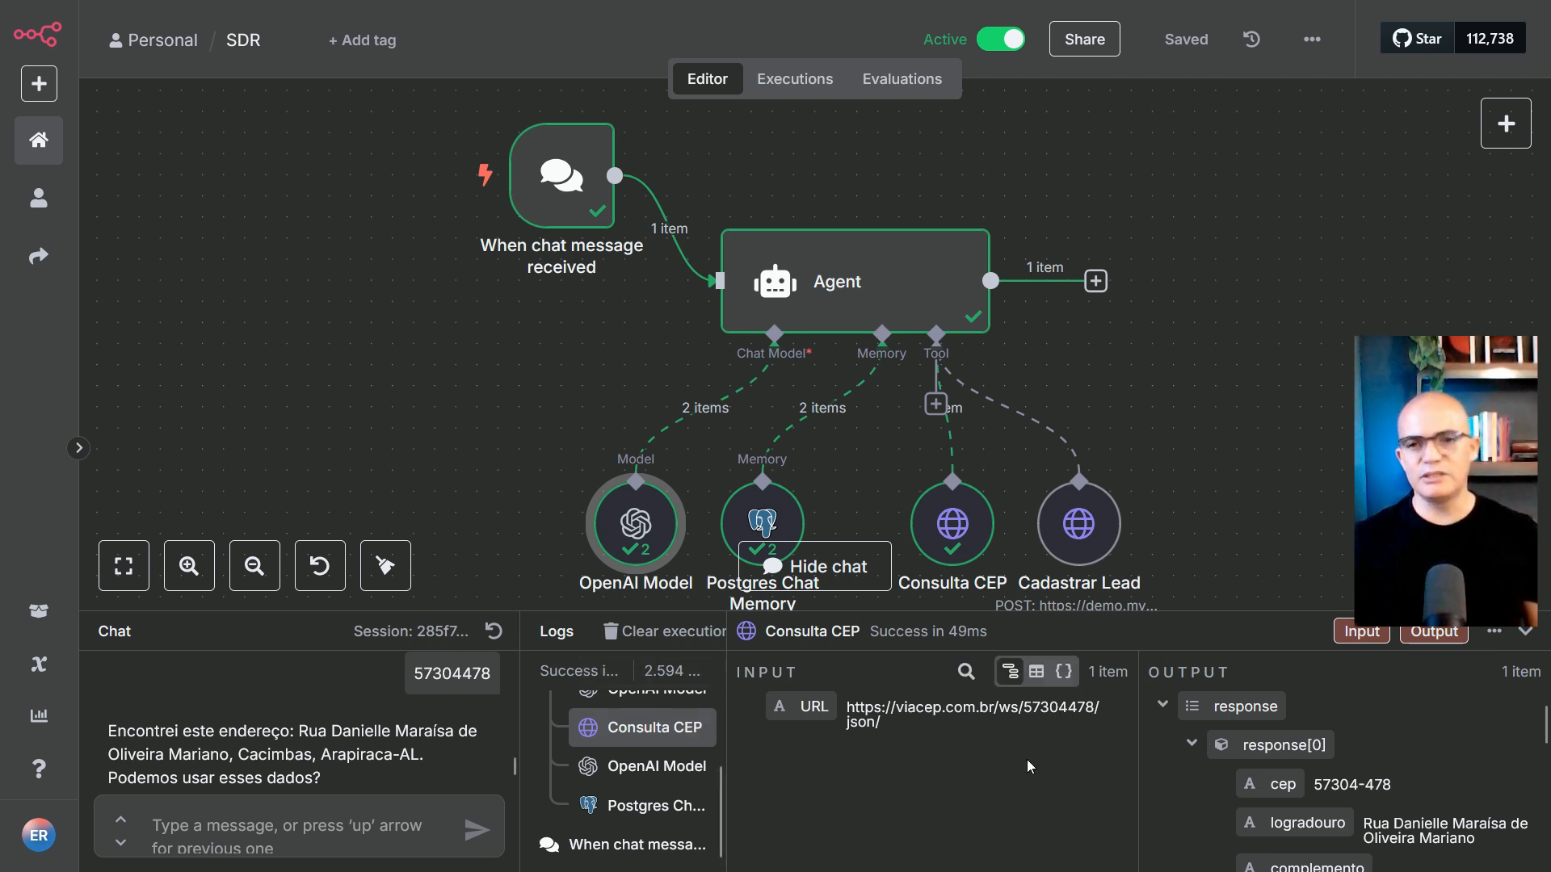
scroll(1331, 753, down, 5)
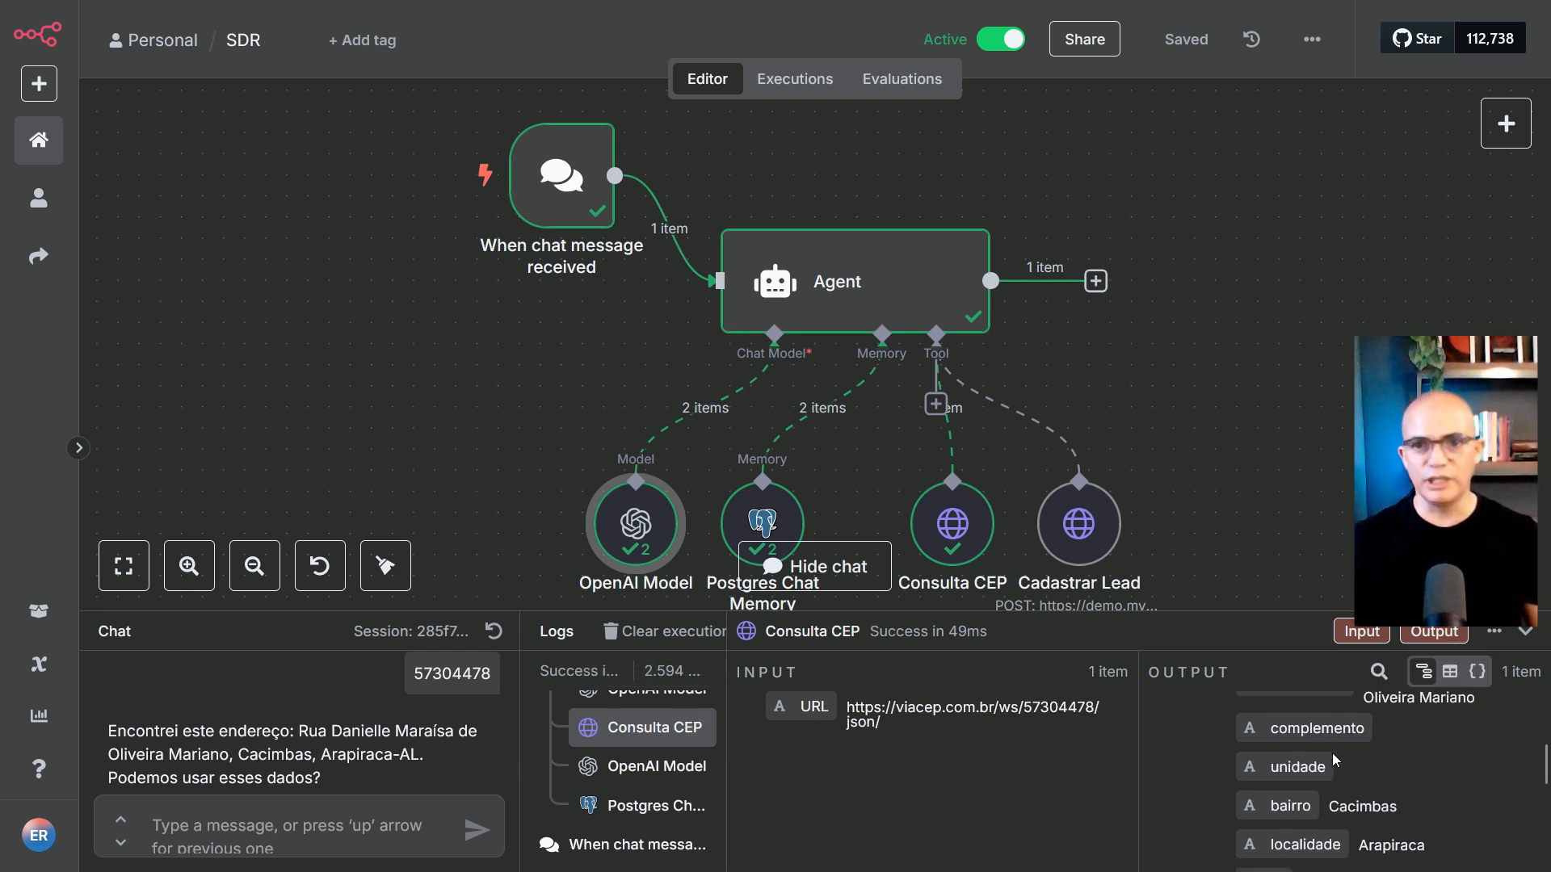
scroll(1303, 740, up, 5)
scroll(1272, 722, down, 5)
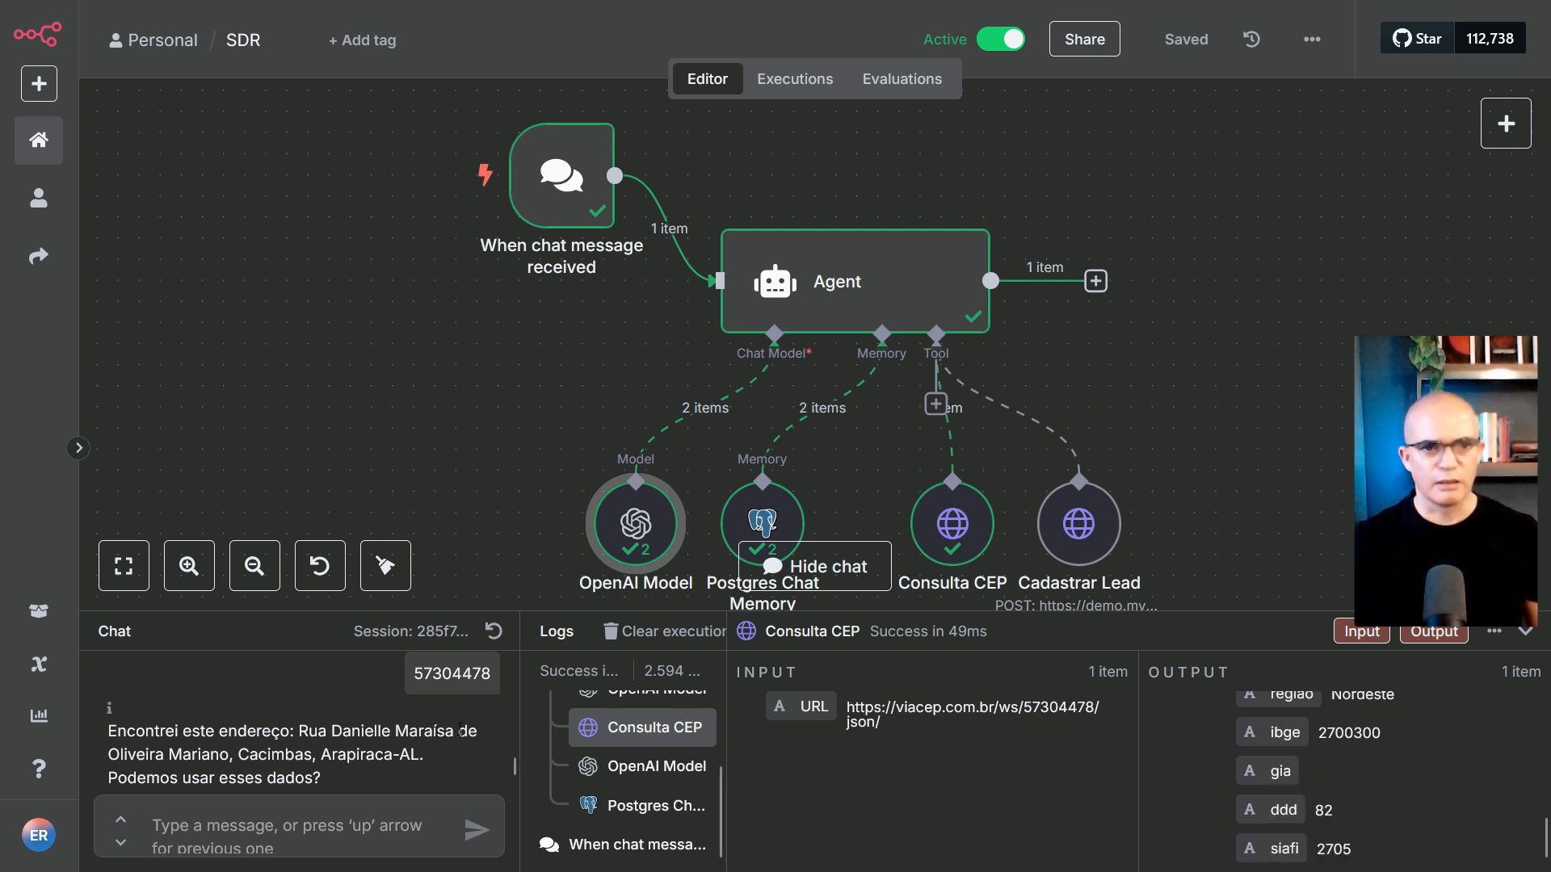
Check the model's proposed address reply, then the chat memory's saveContext output
click(619, 762)
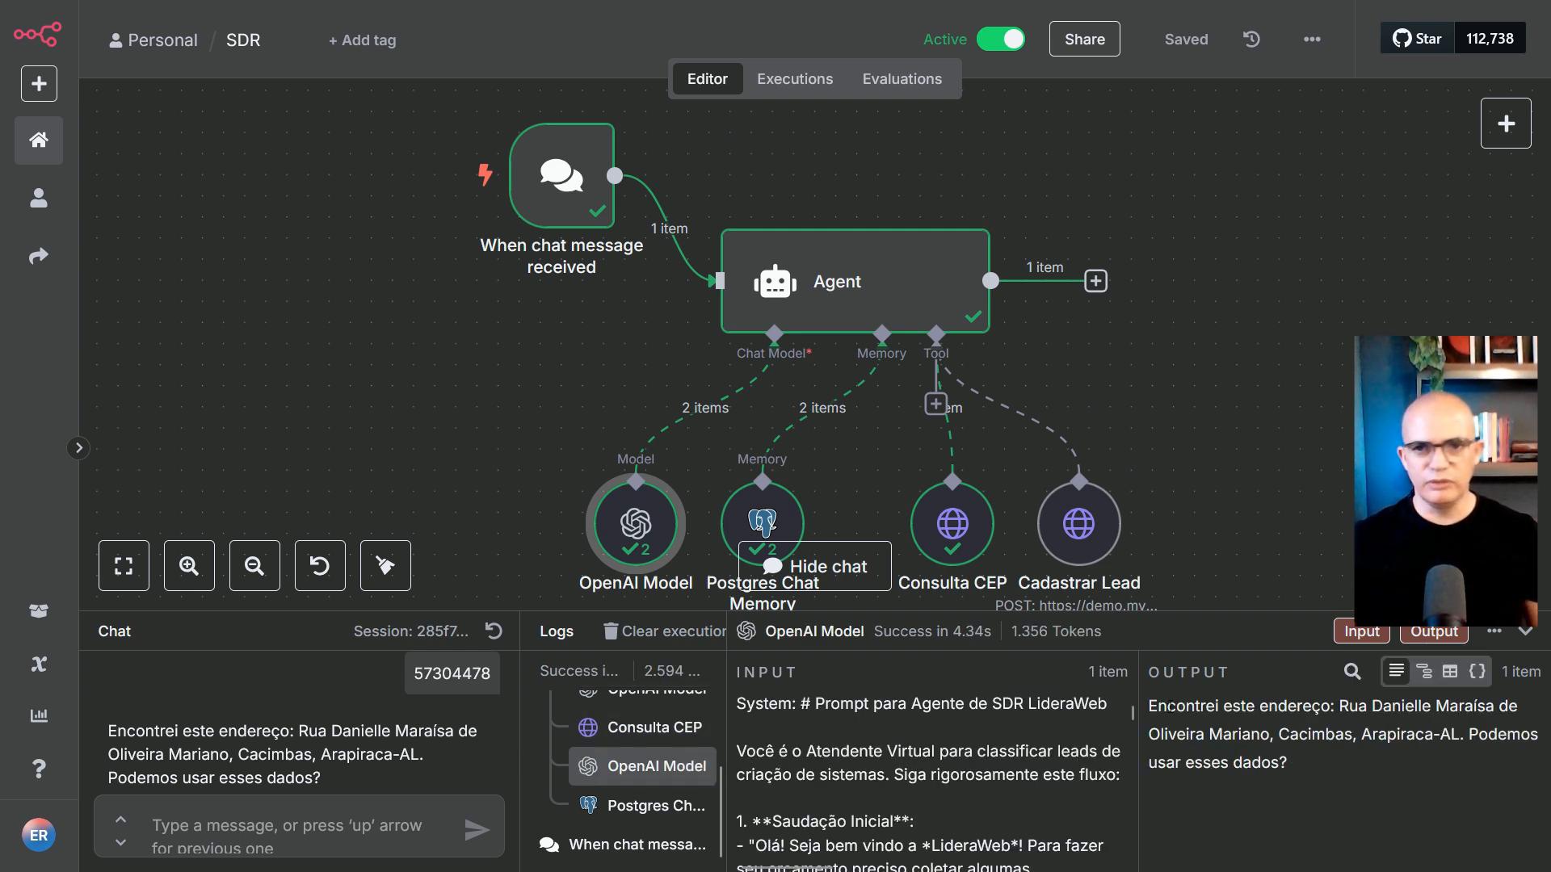
drag(1148, 706, 1288, 762)
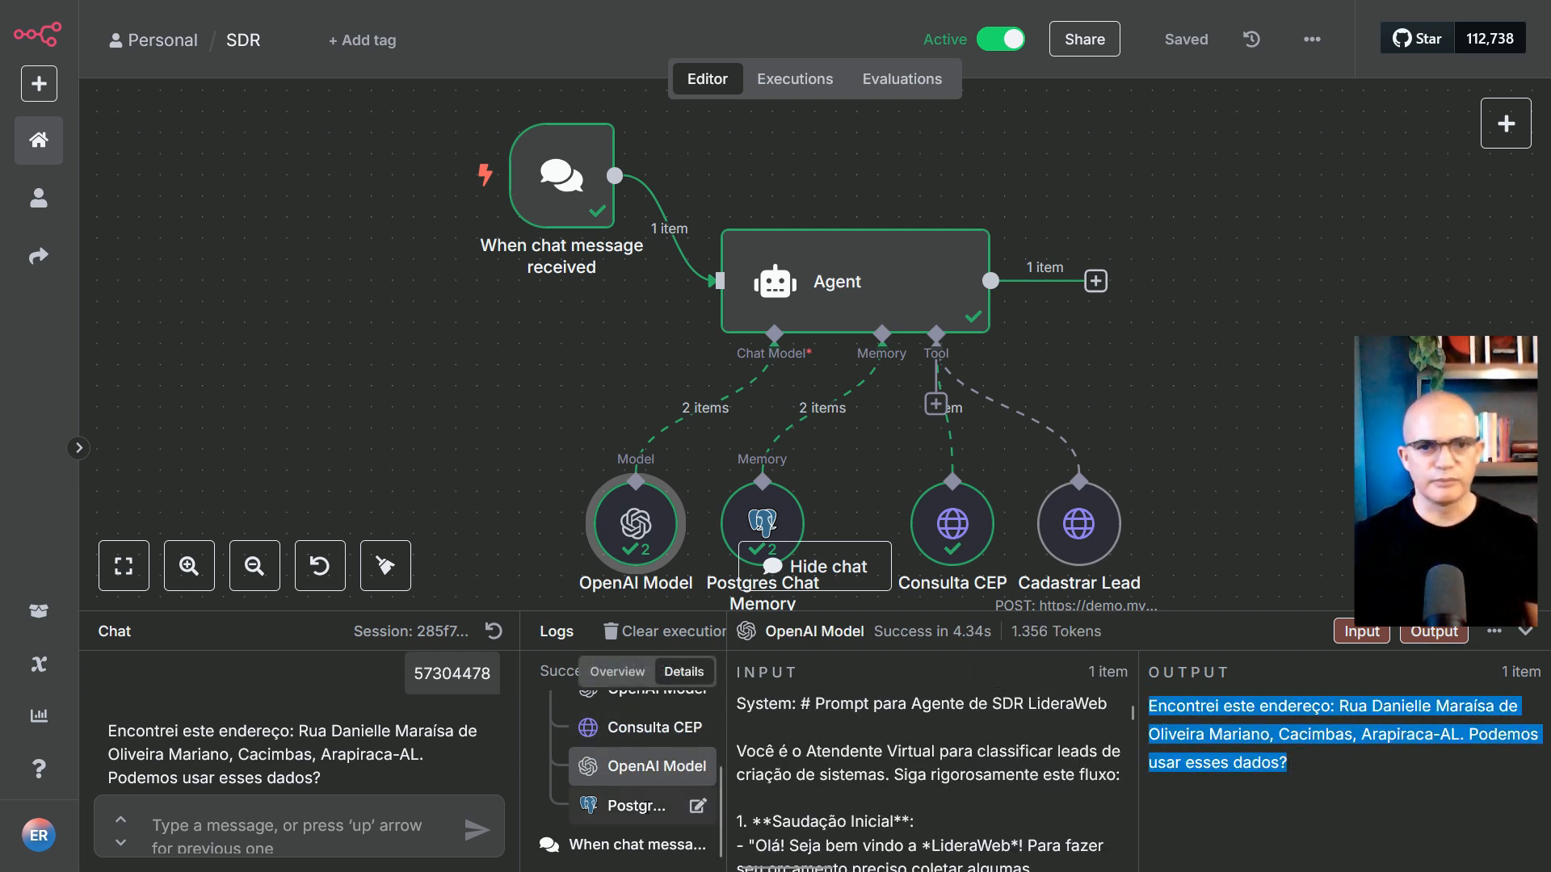
click(650, 806)
scroll(297, 732, down, 1)
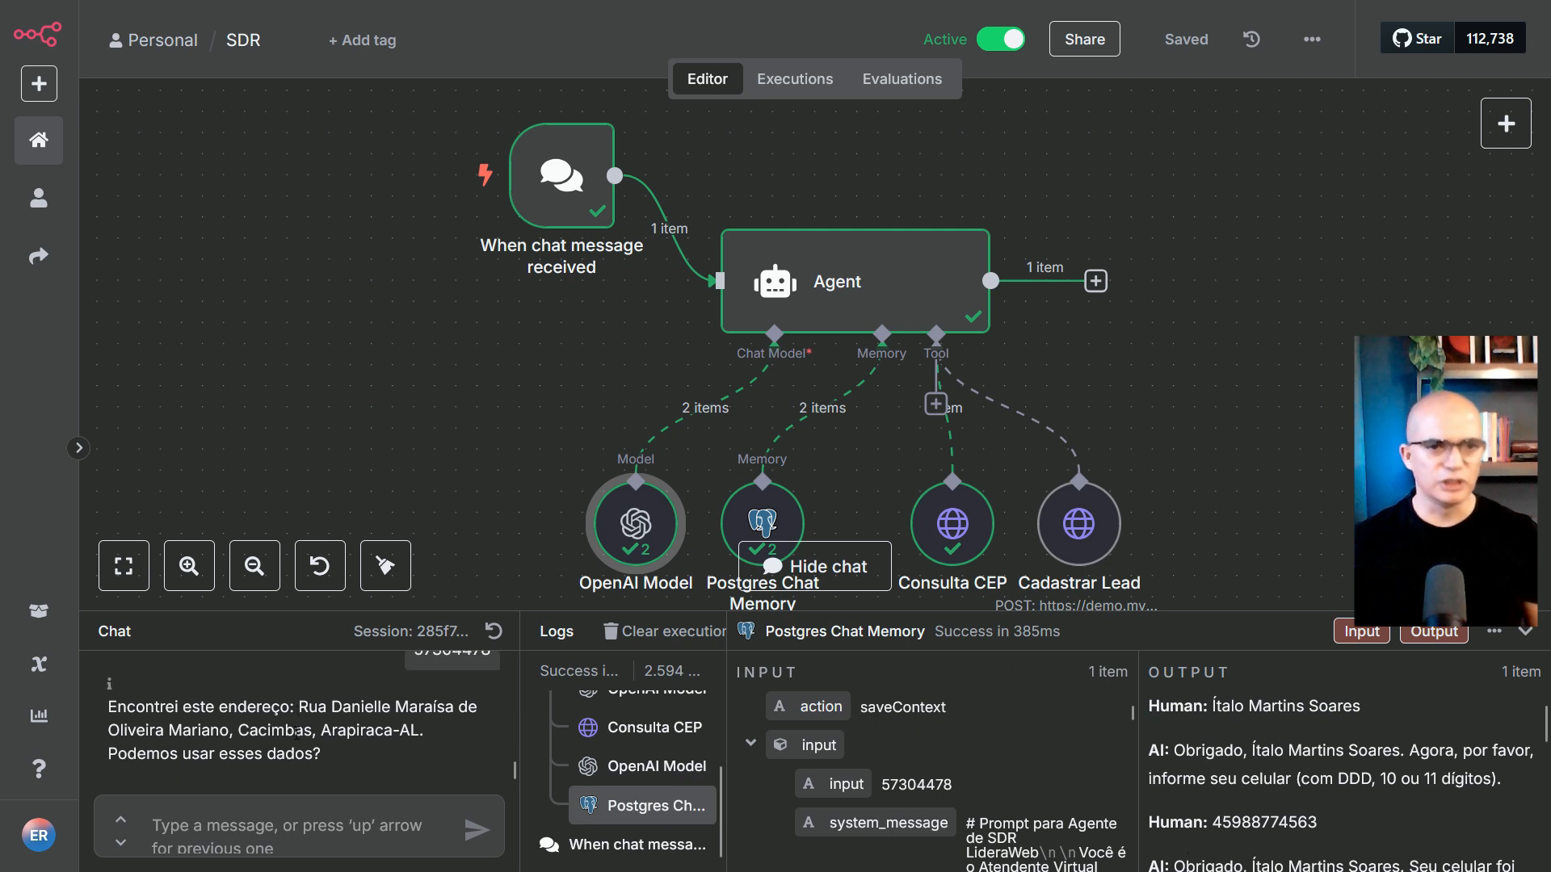
Confirm the suggested address to the agent and send house number 6
click(277, 825)
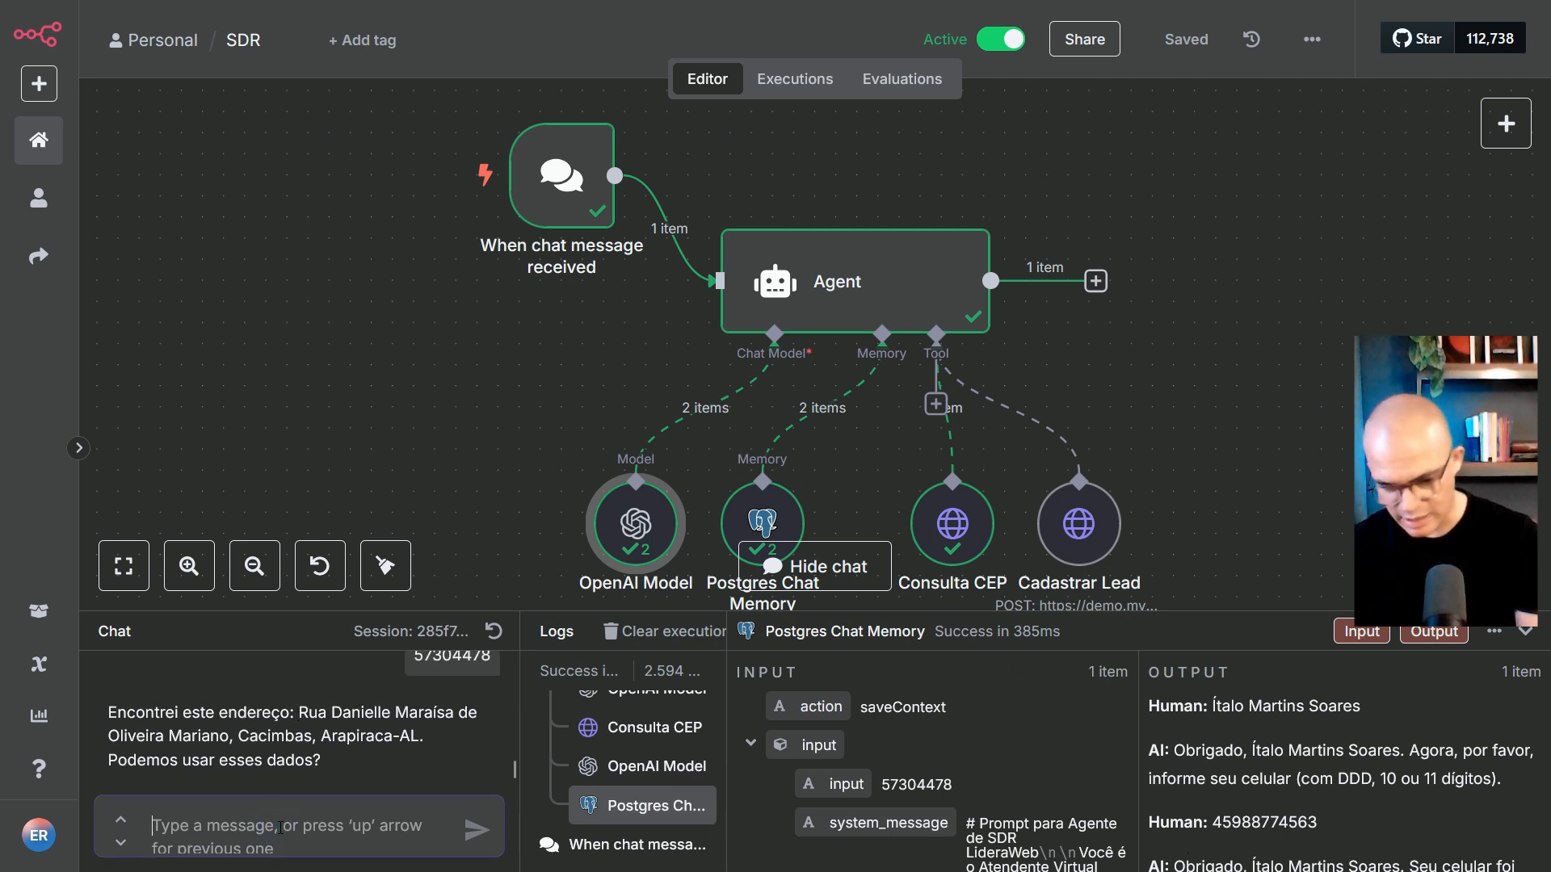
text(i)
key(BackSpace)
text(sim)
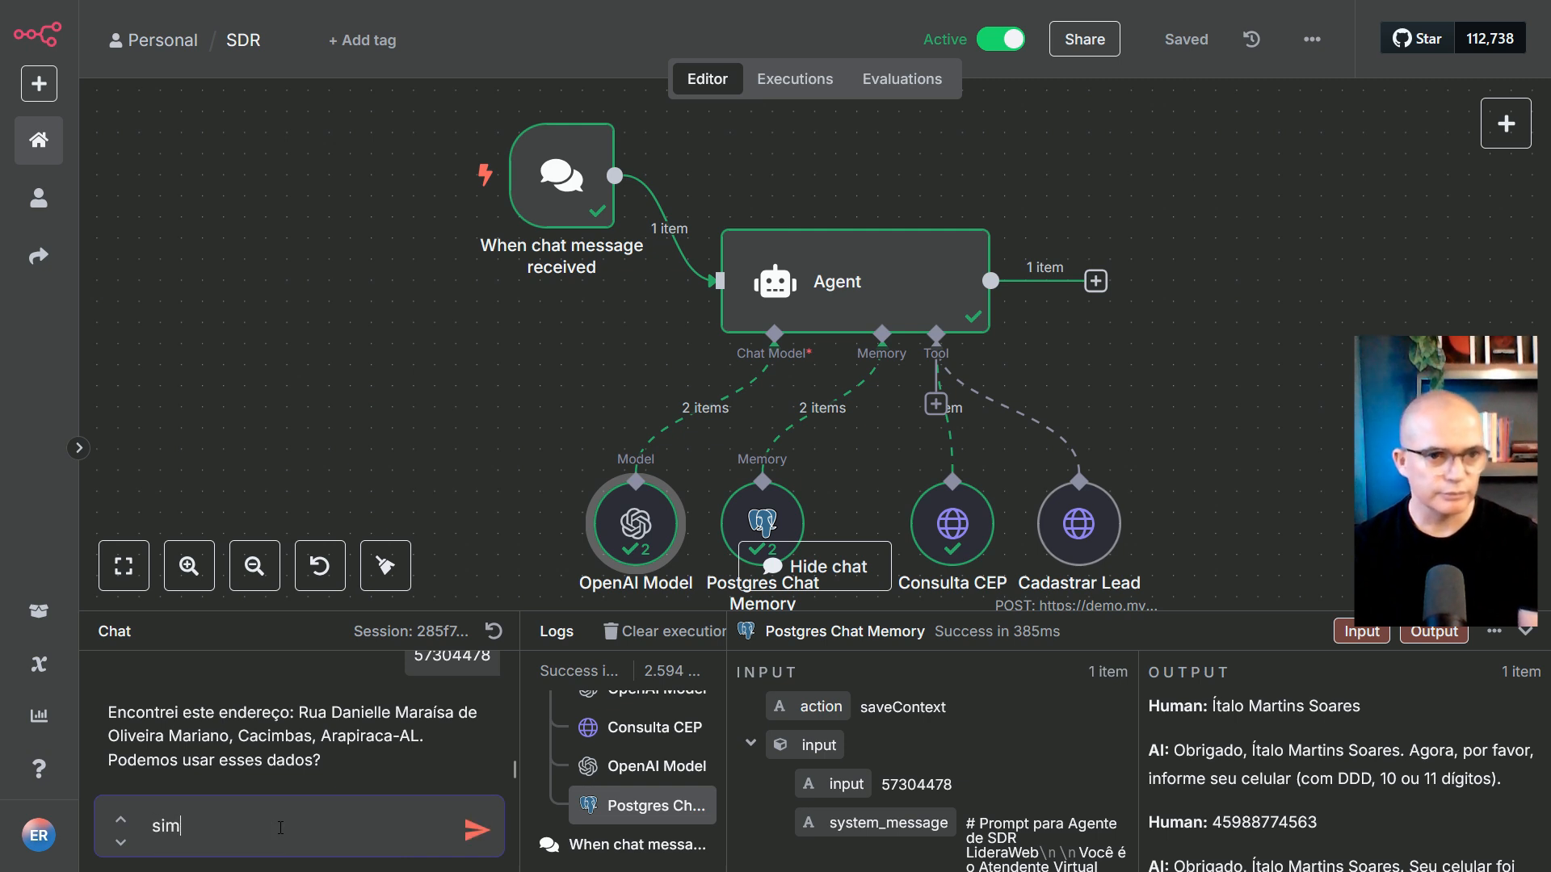
key(Return)
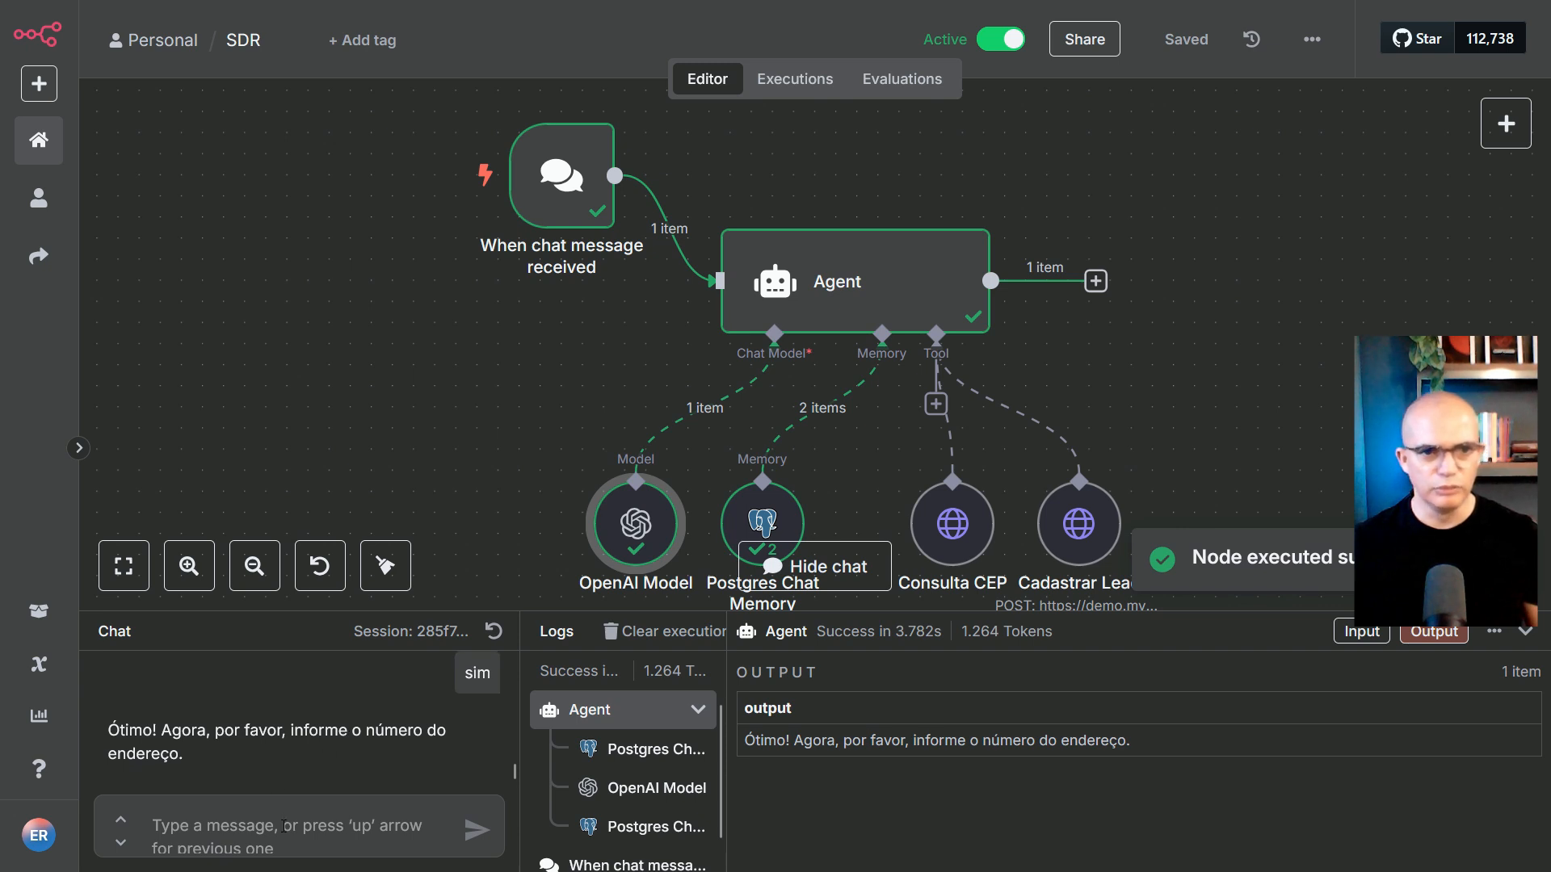
text(66)
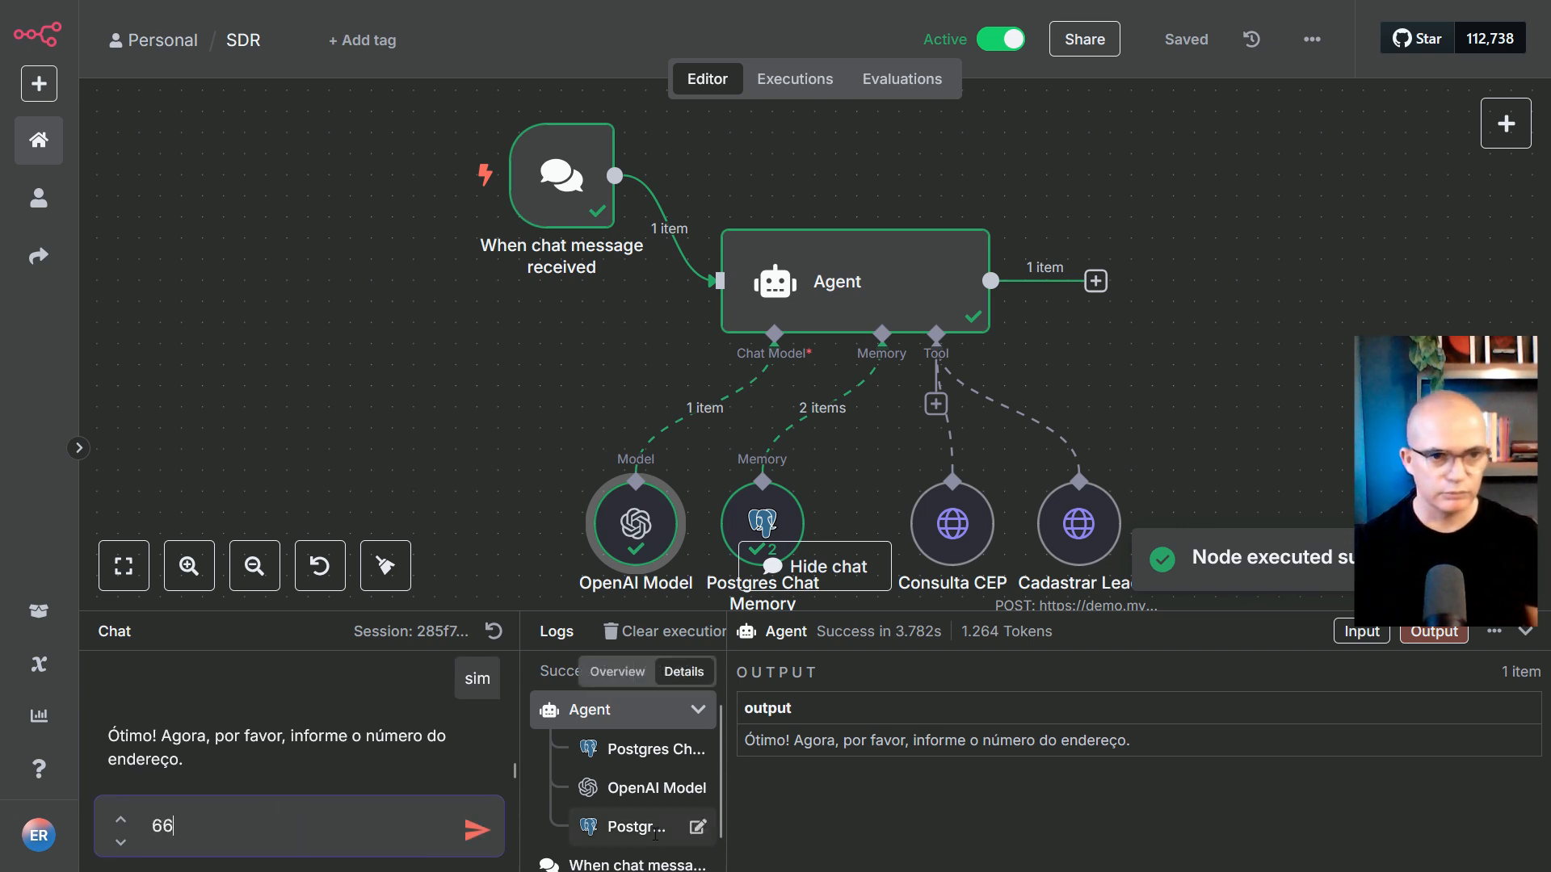
key(Return)
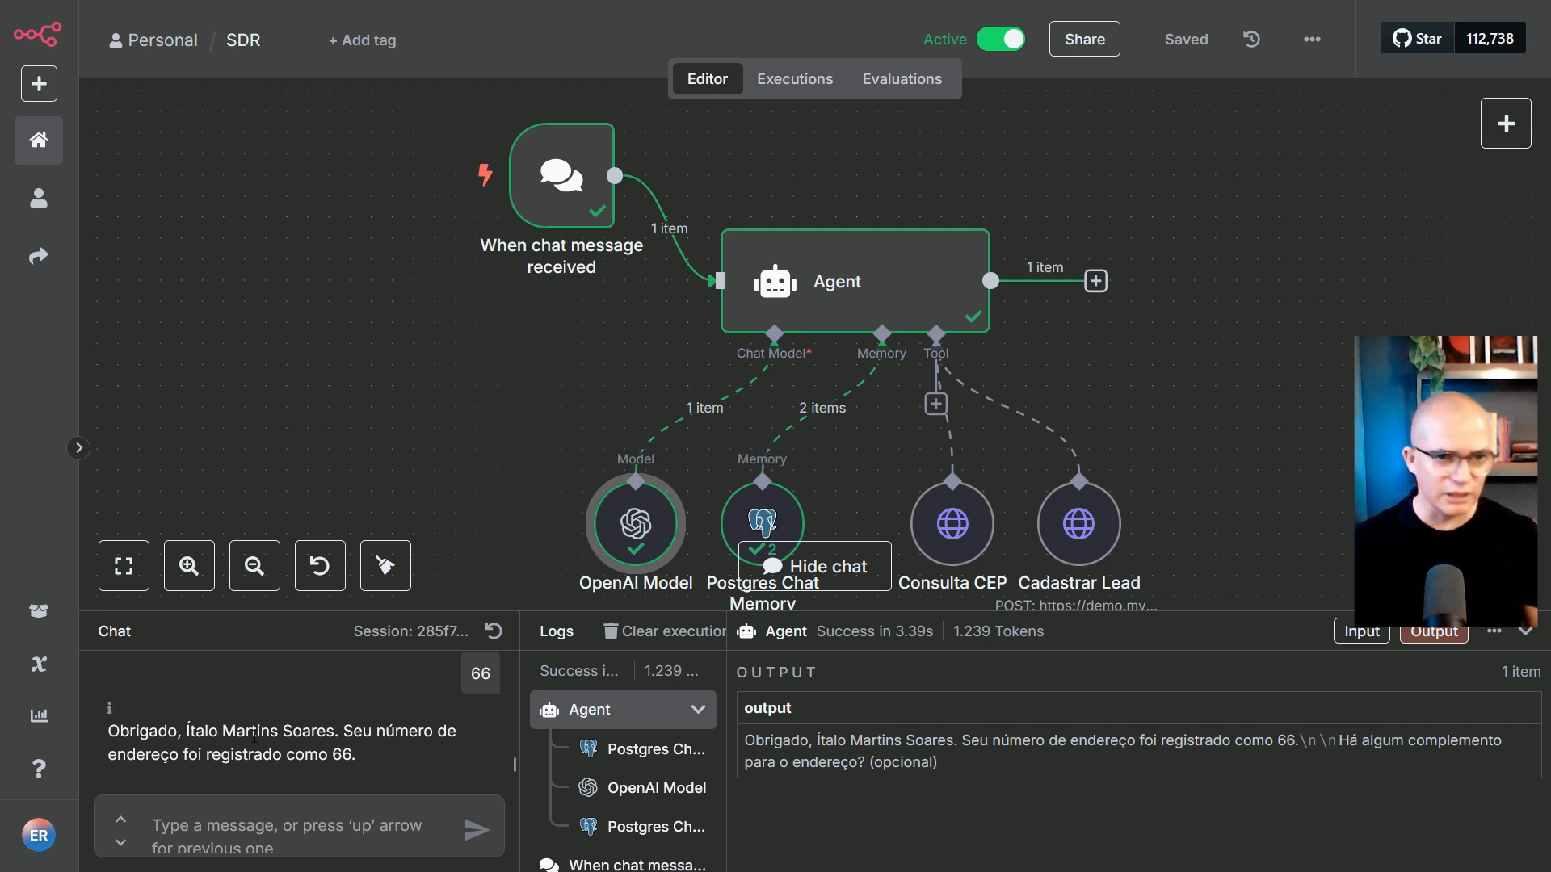
Decline the address complement with 'n' and send 'Sistema para clínica odontológica' as the project
click(351, 812)
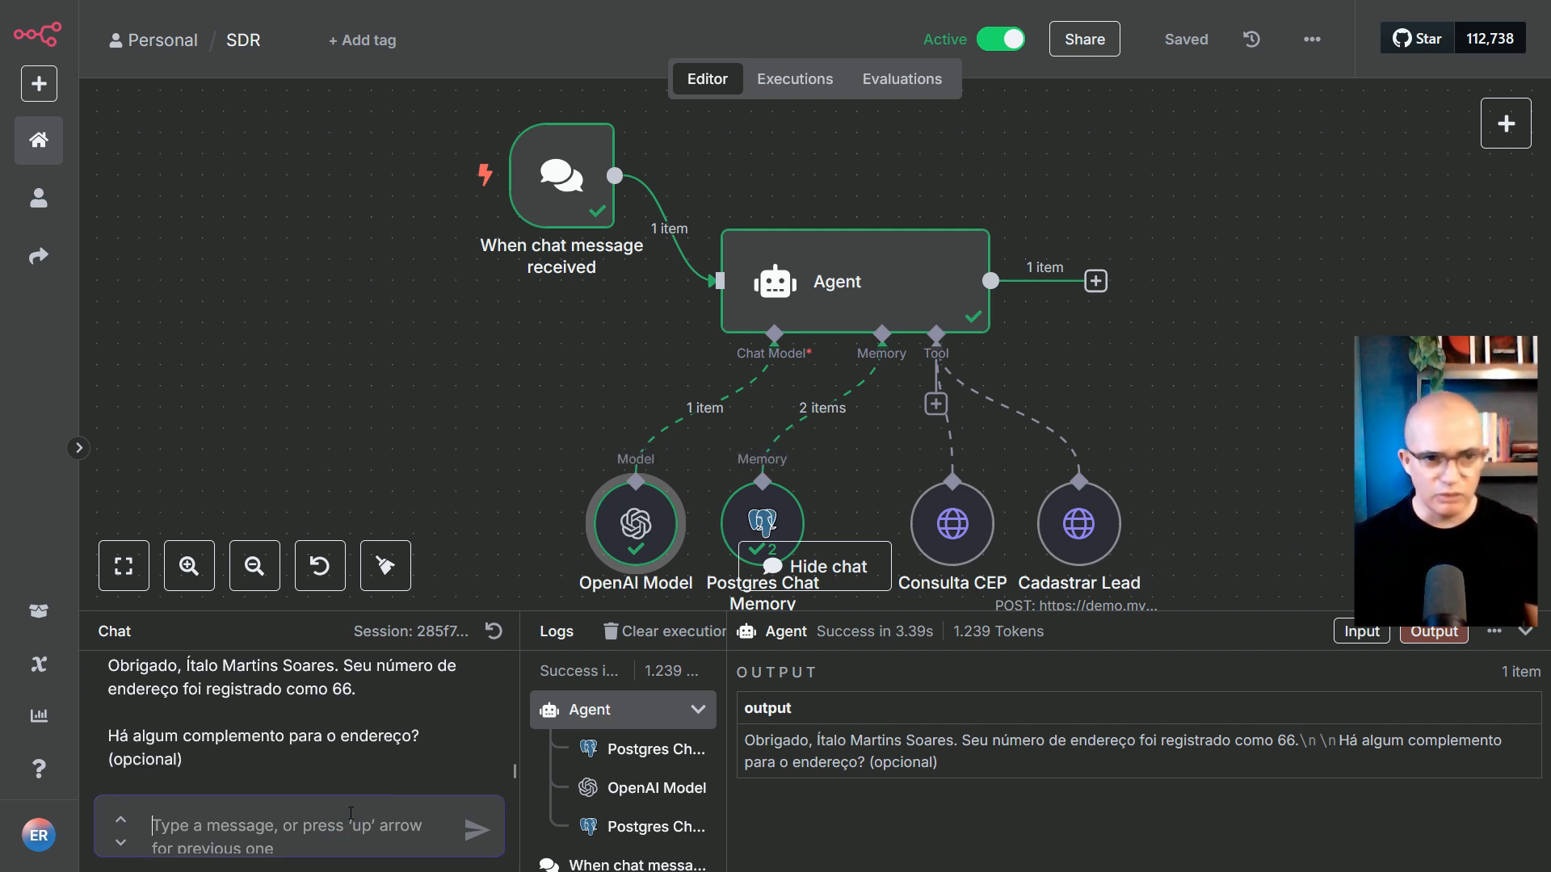
text(n)
key(Return)
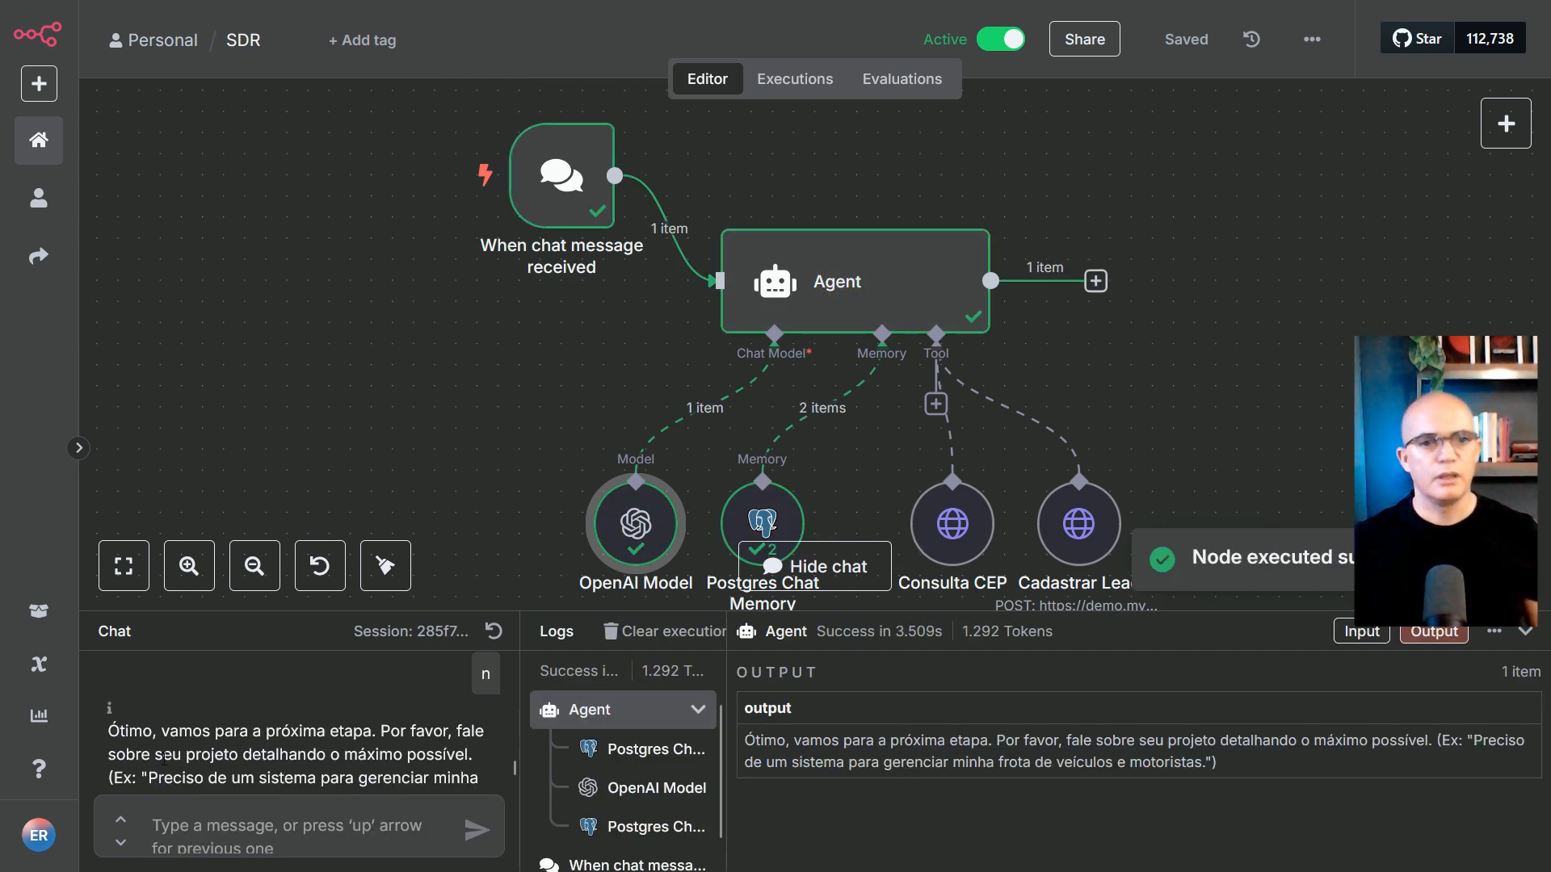
scroll(164, 757, down, 1)
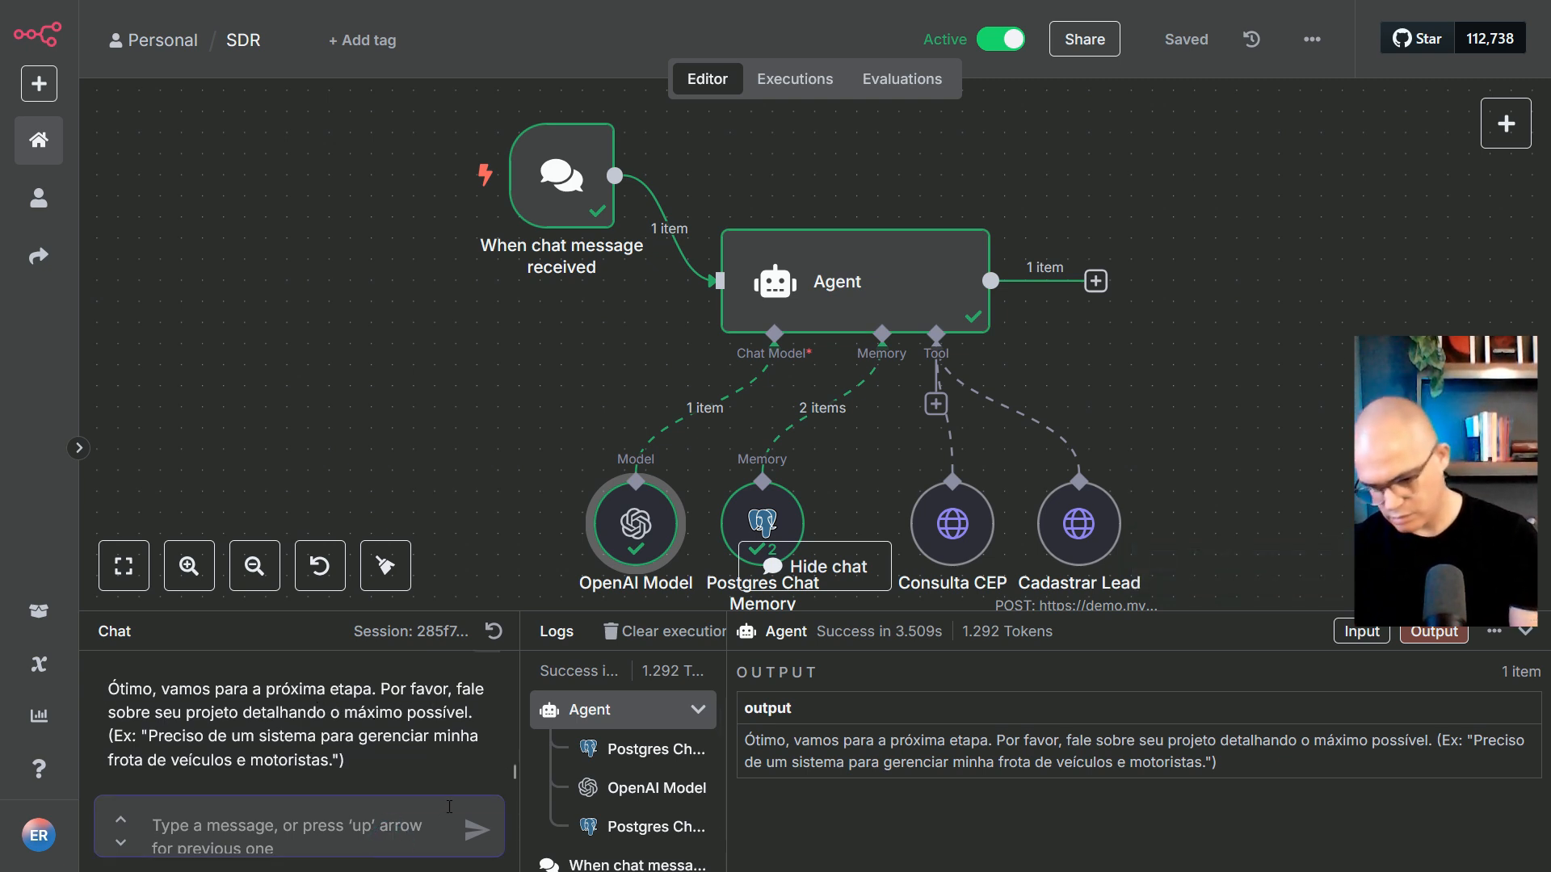
text(Si)
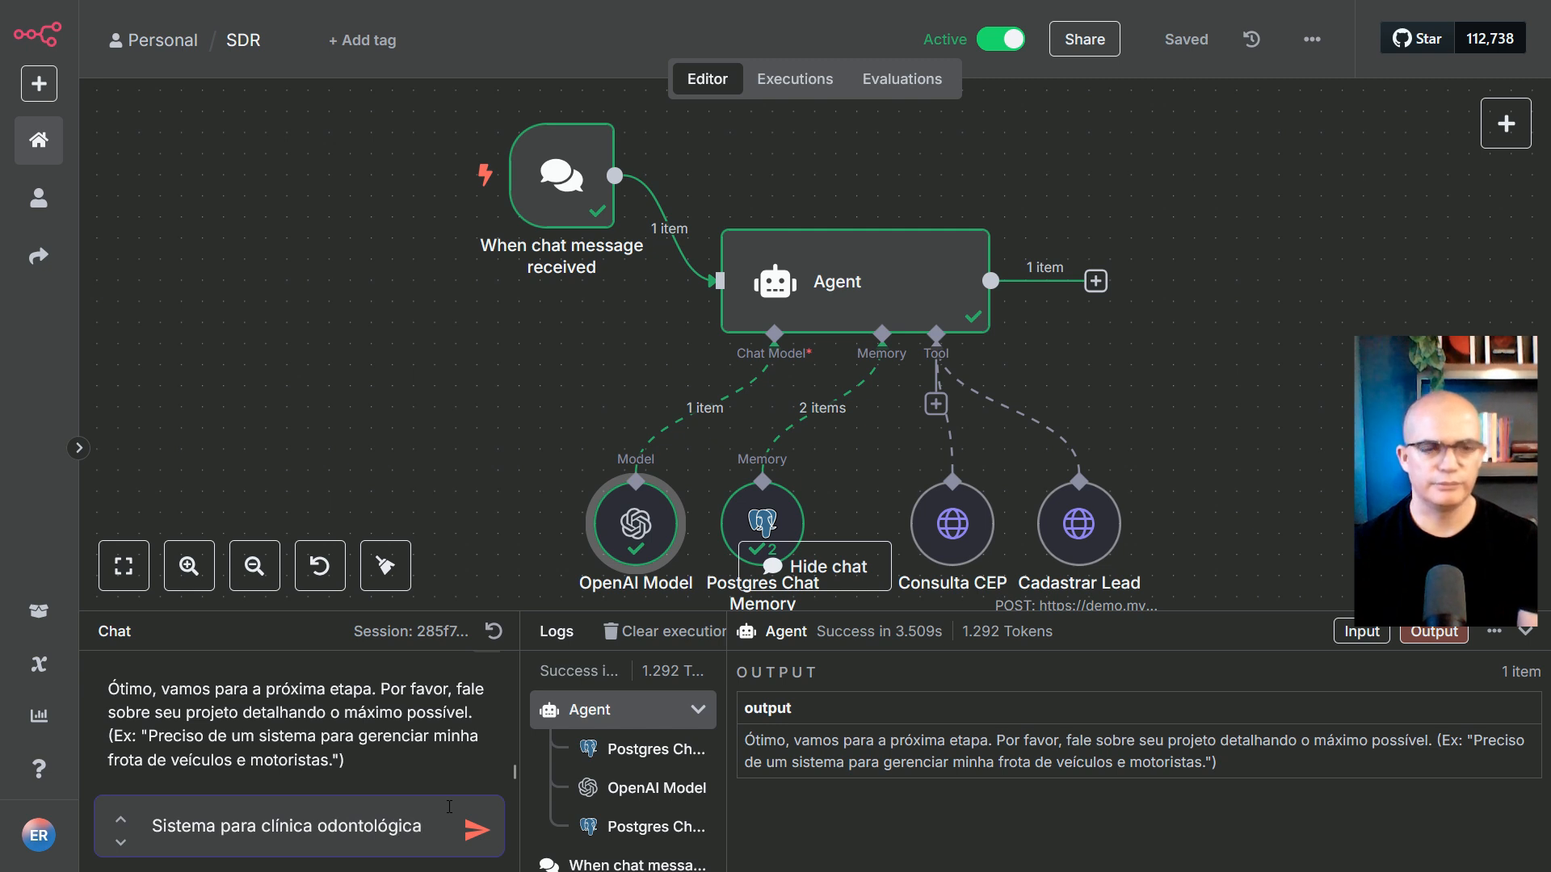
key(Return)
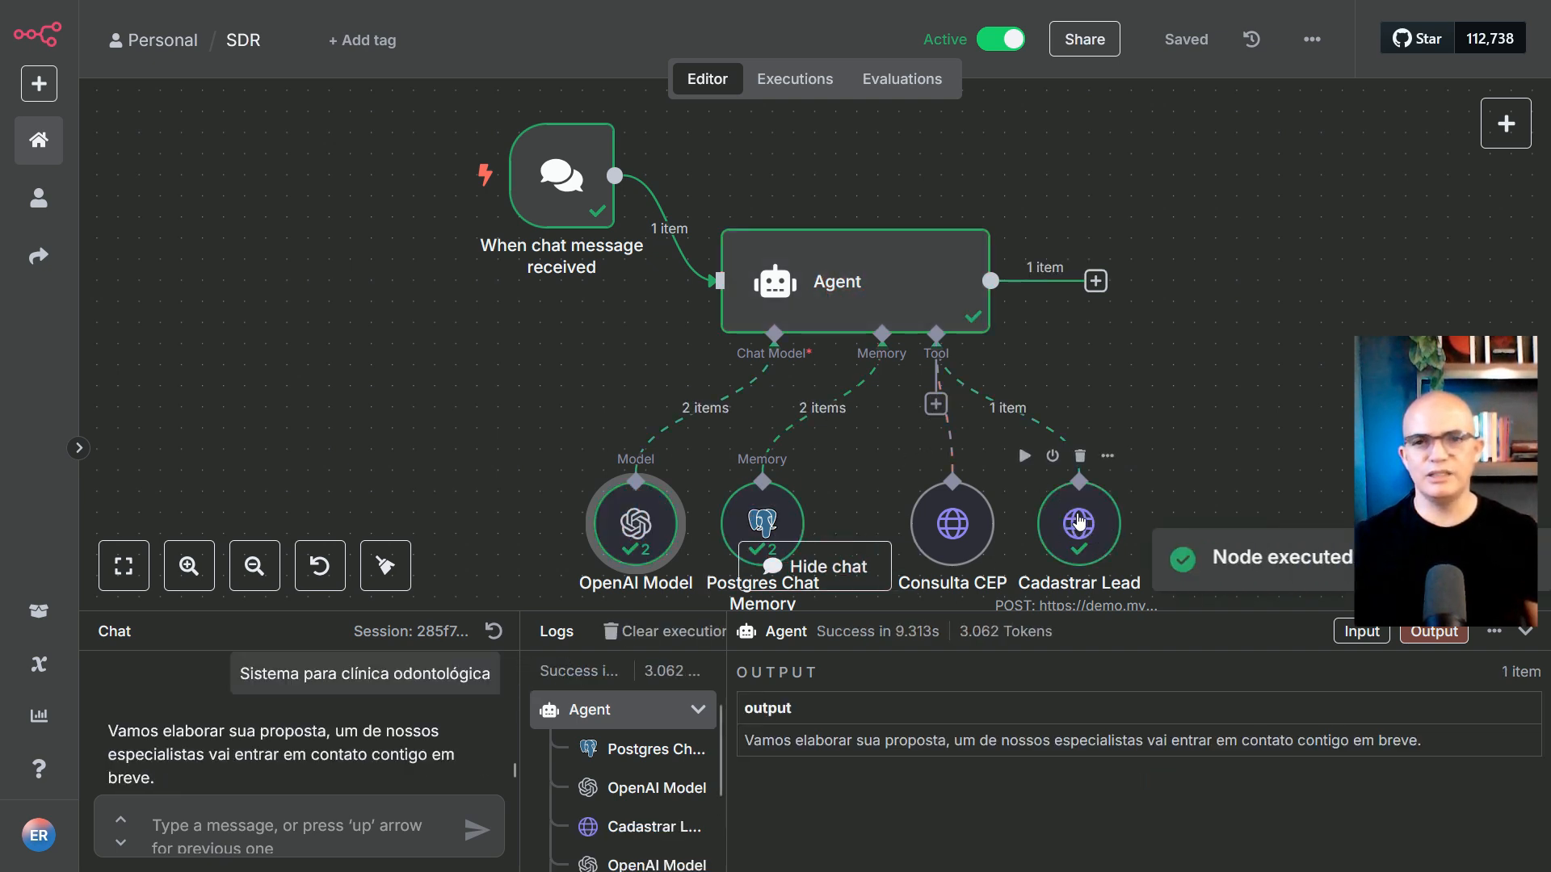
Open the Cadastrar Lead log entry and scroll through its request and response
scroll(622, 775, down, 3)
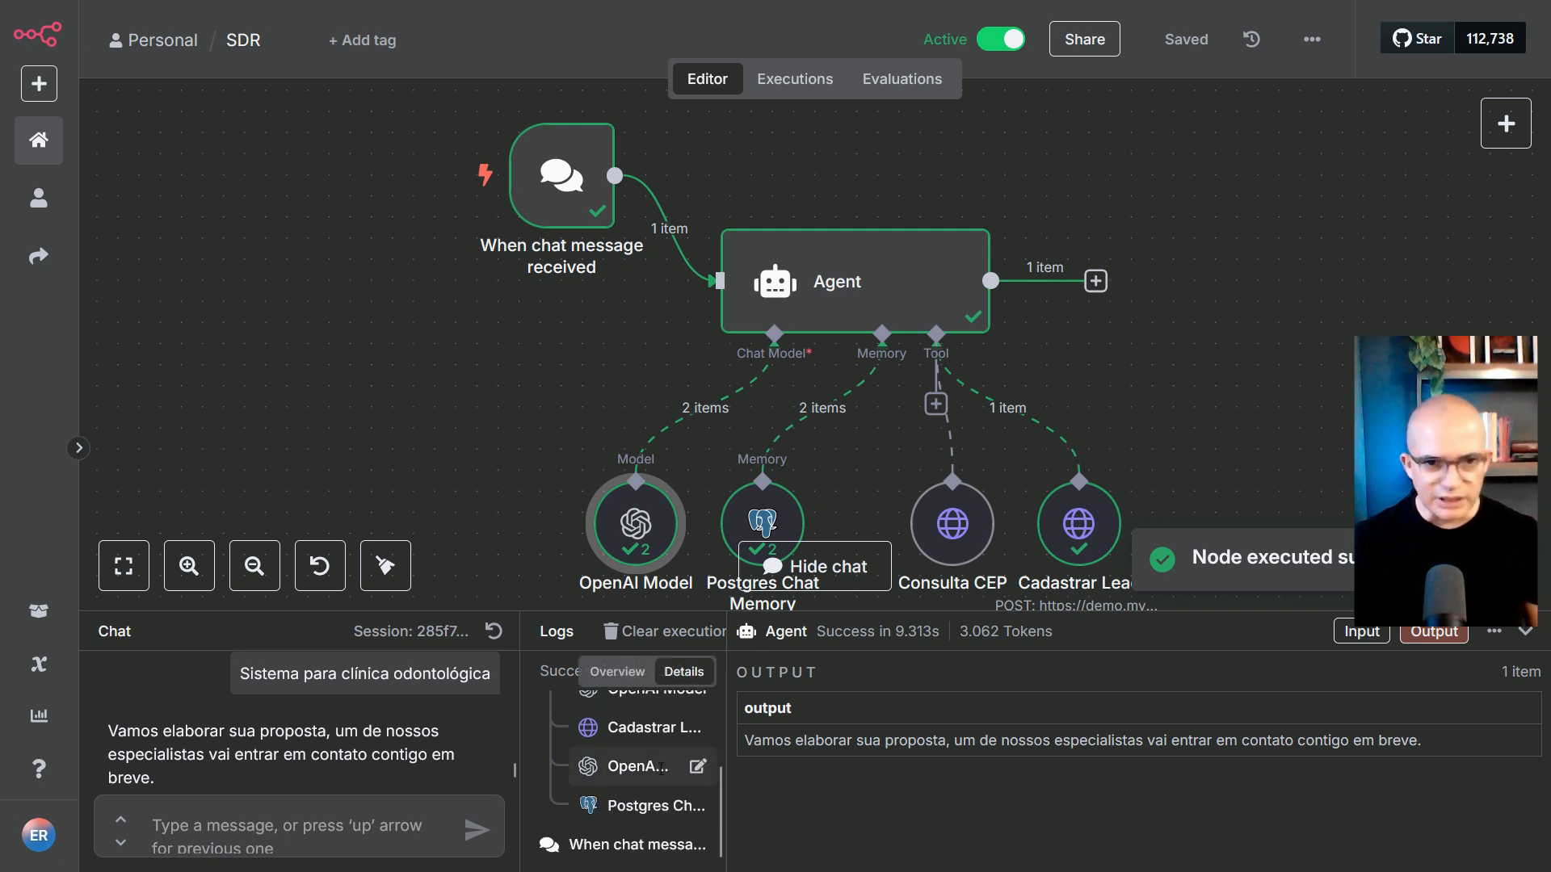
click(638, 729)
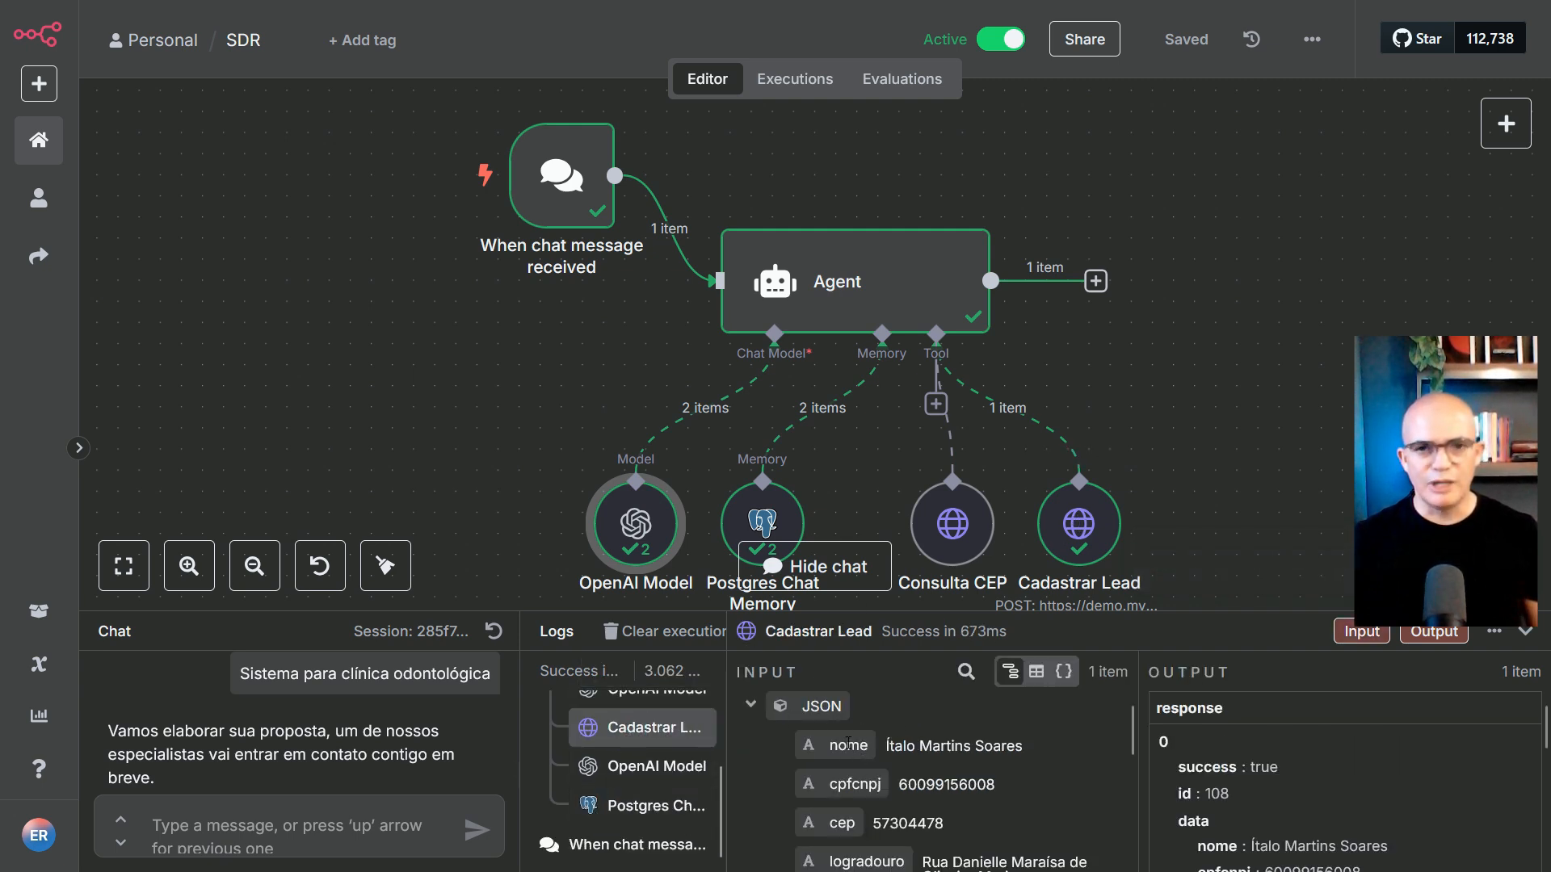
scroll(823, 731, down, 5)
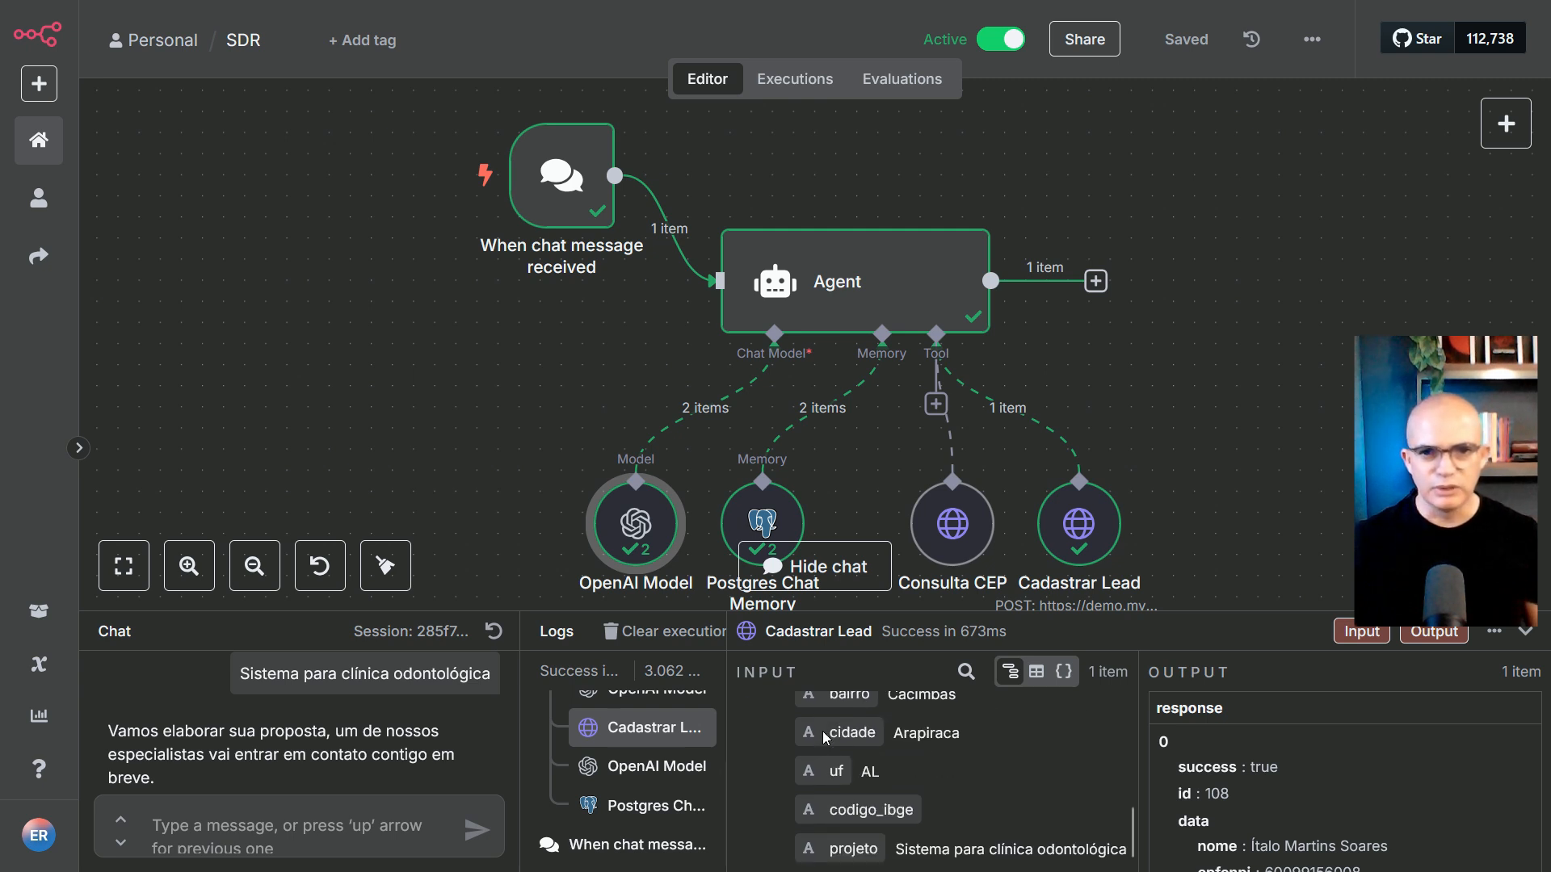
scroll(907, 780, up, 5)
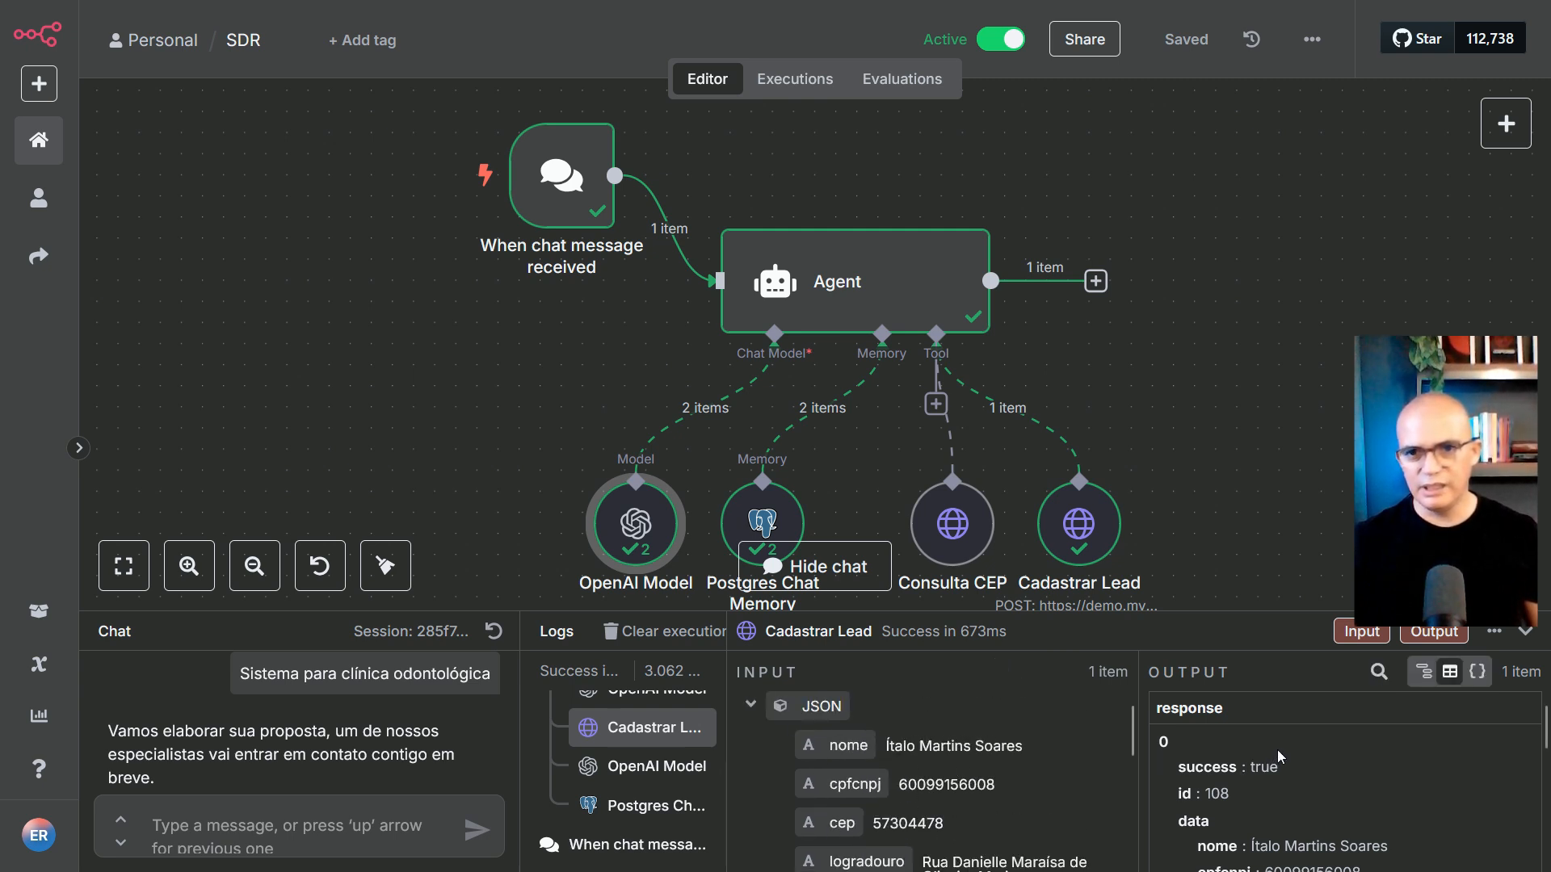
scroll(1291, 742, down, 3)
scroll(1291, 742, up, 3)
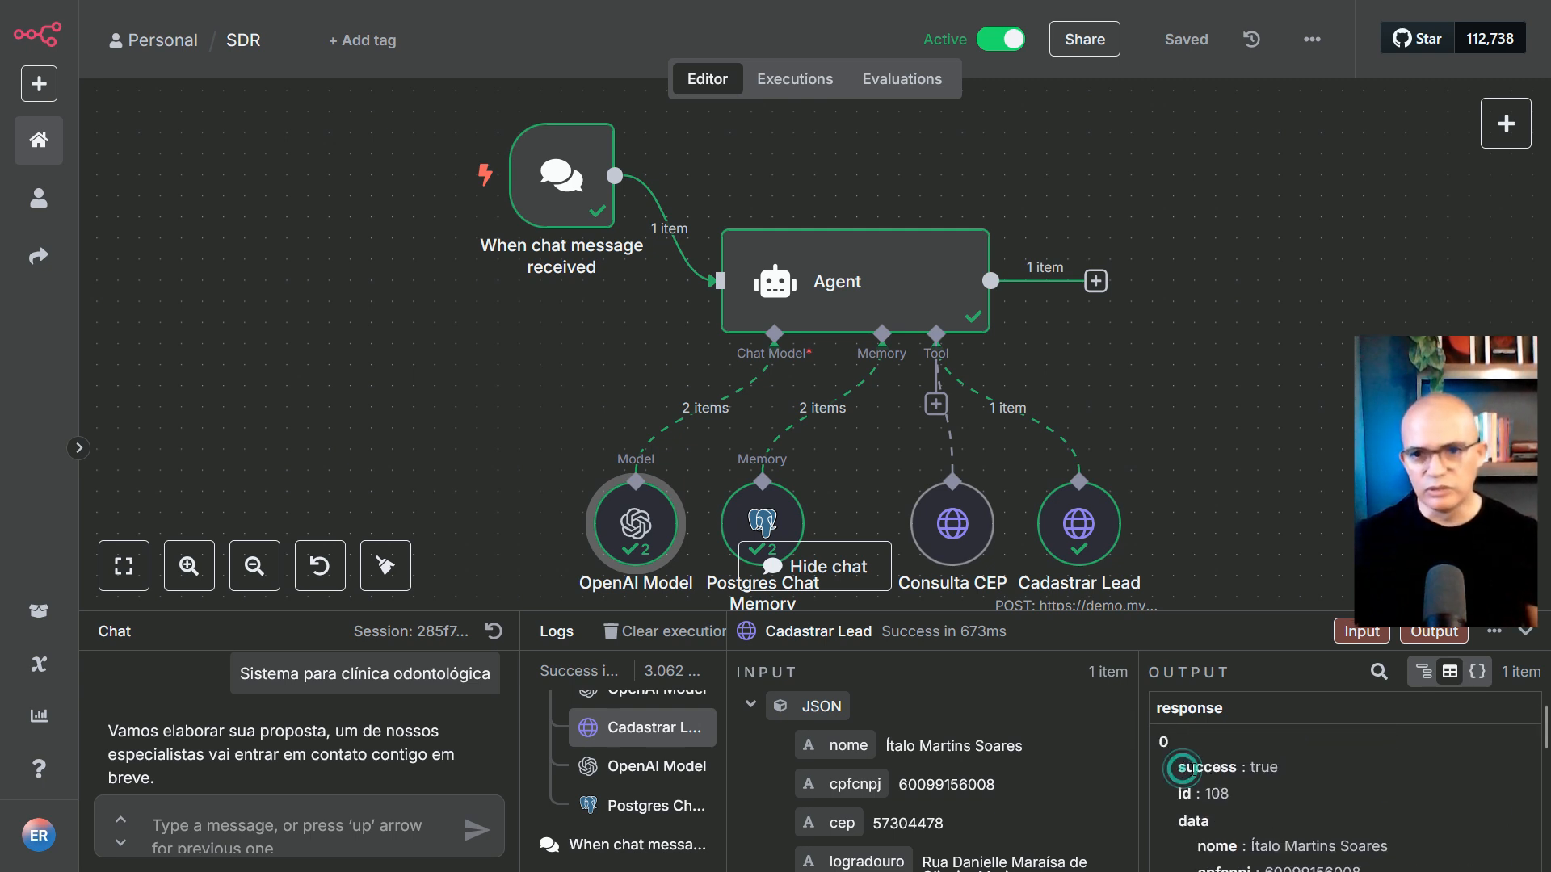
Highlight the success: true result and new lead id 108, then switch to ScriptCase
drag(1181, 767, 1267, 770)
drag(1178, 802, 1242, 802)
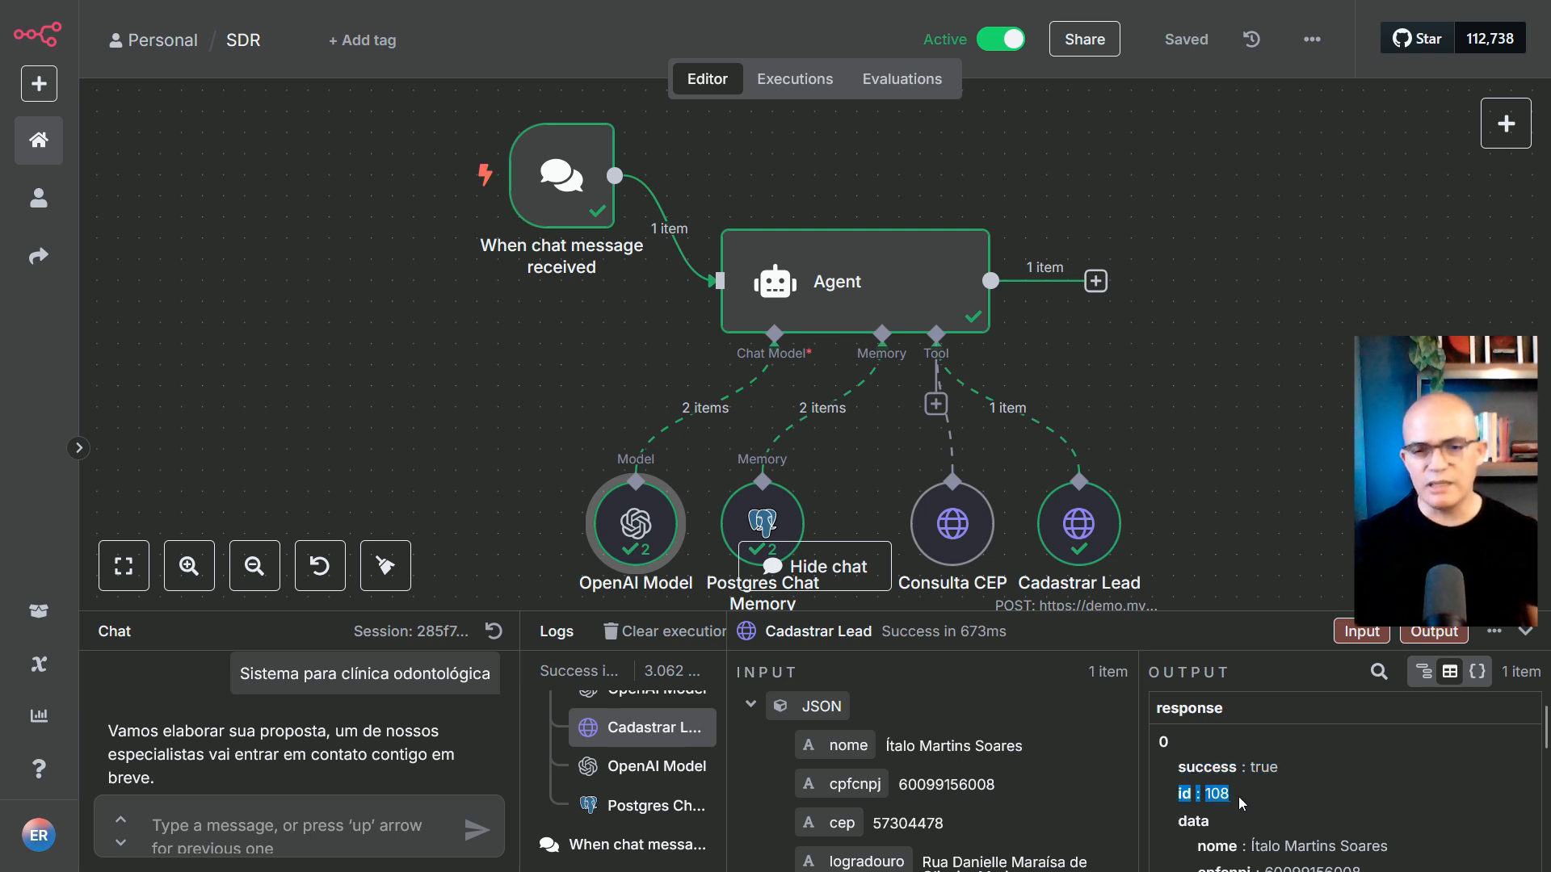
scroll(1213, 821, down, 3)
scroll(1229, 778, down, 5)
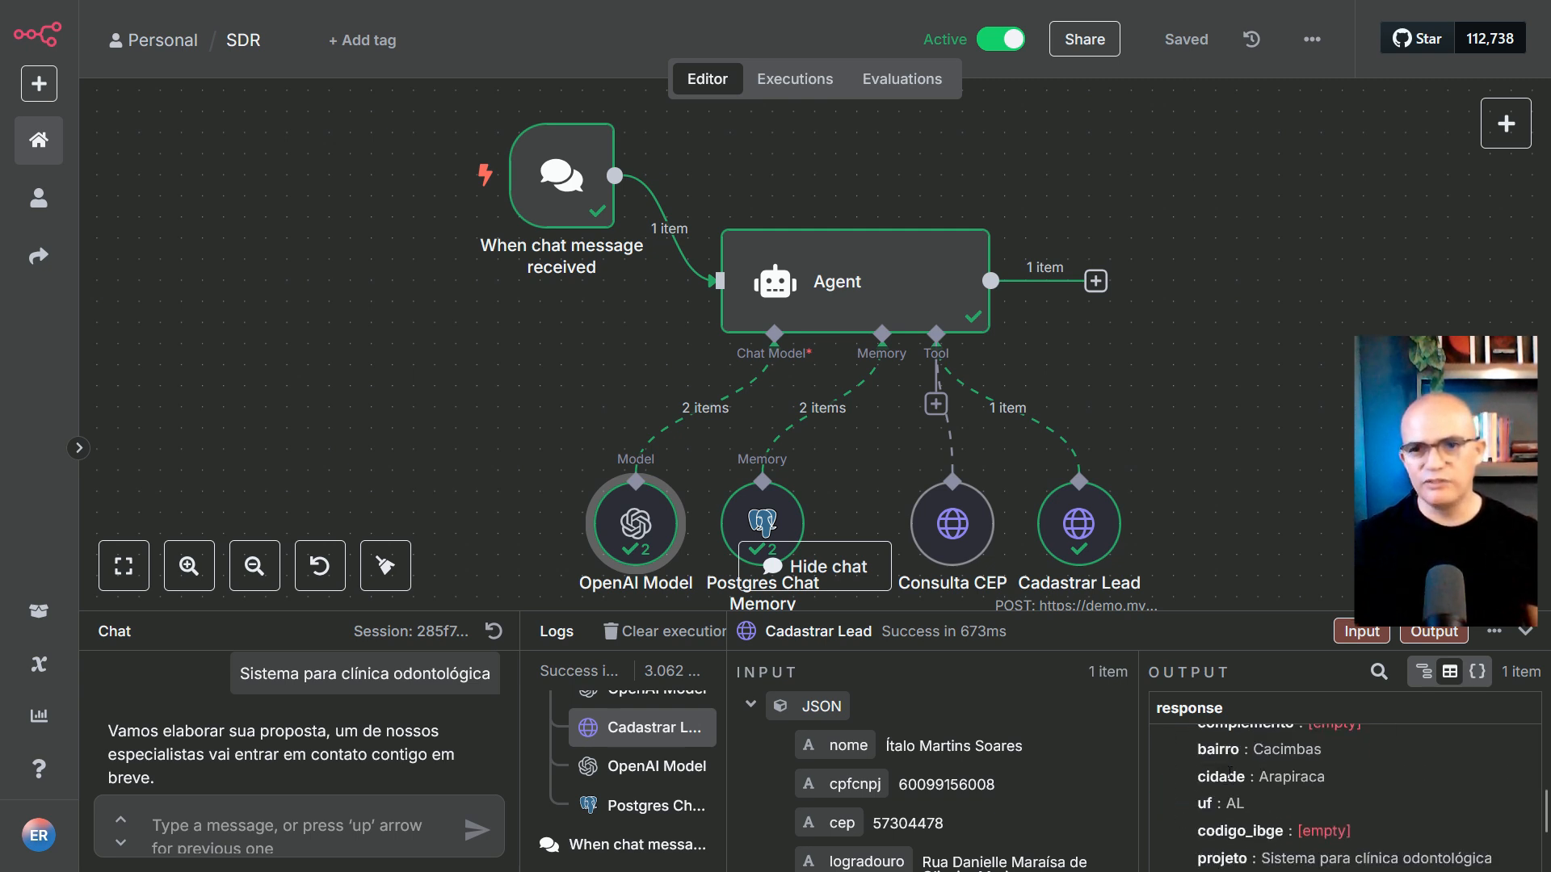
scroll(1340, 780, up, 5)
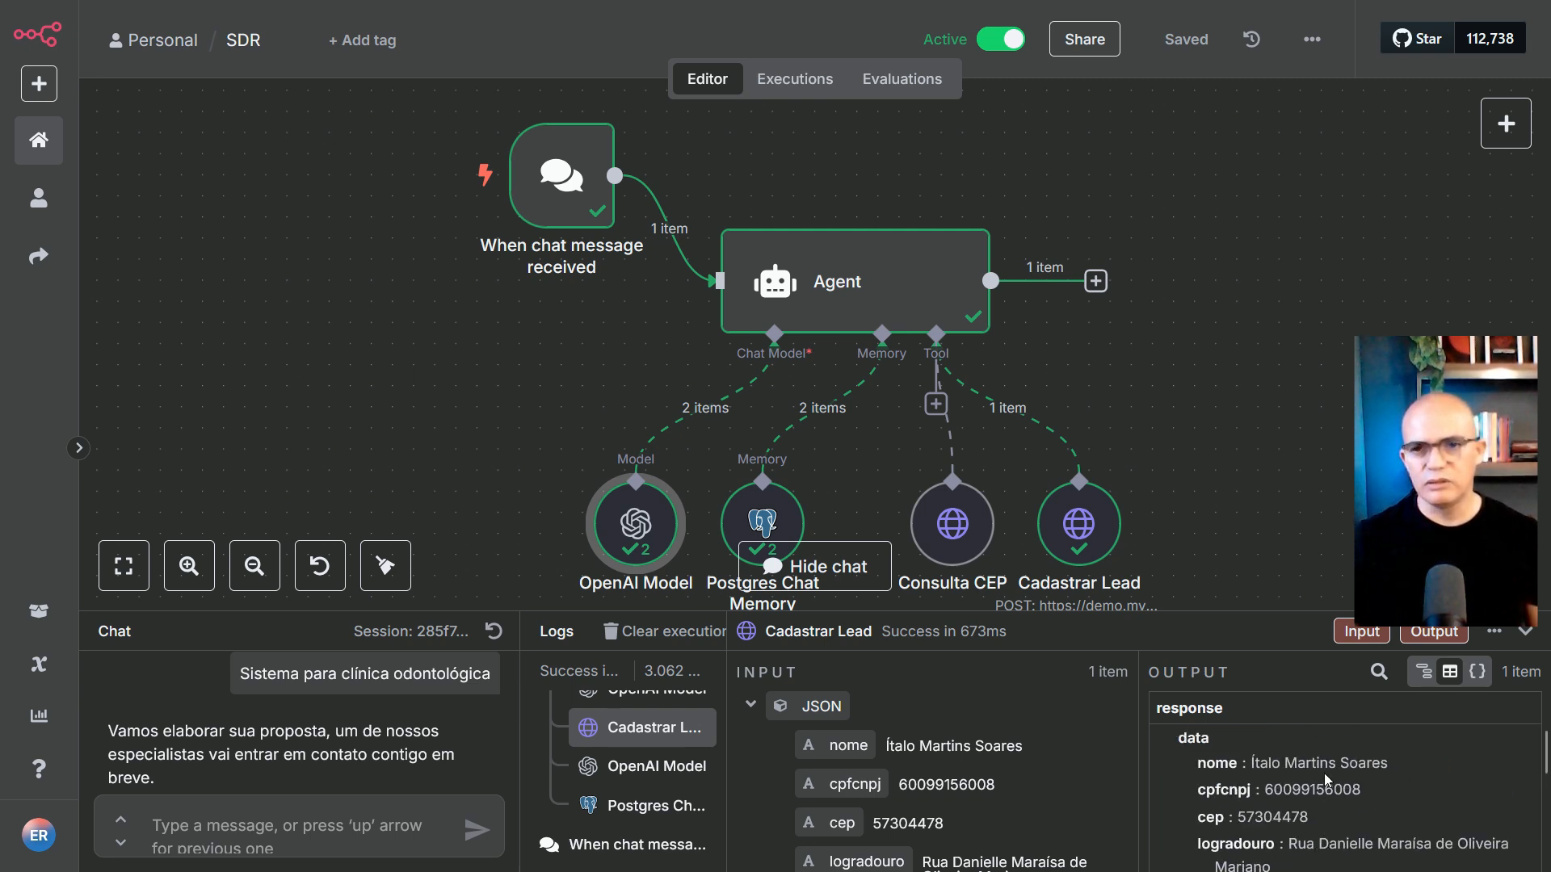
scroll(1268, 800, down, 3)
scroll(1259, 811, down, 3)
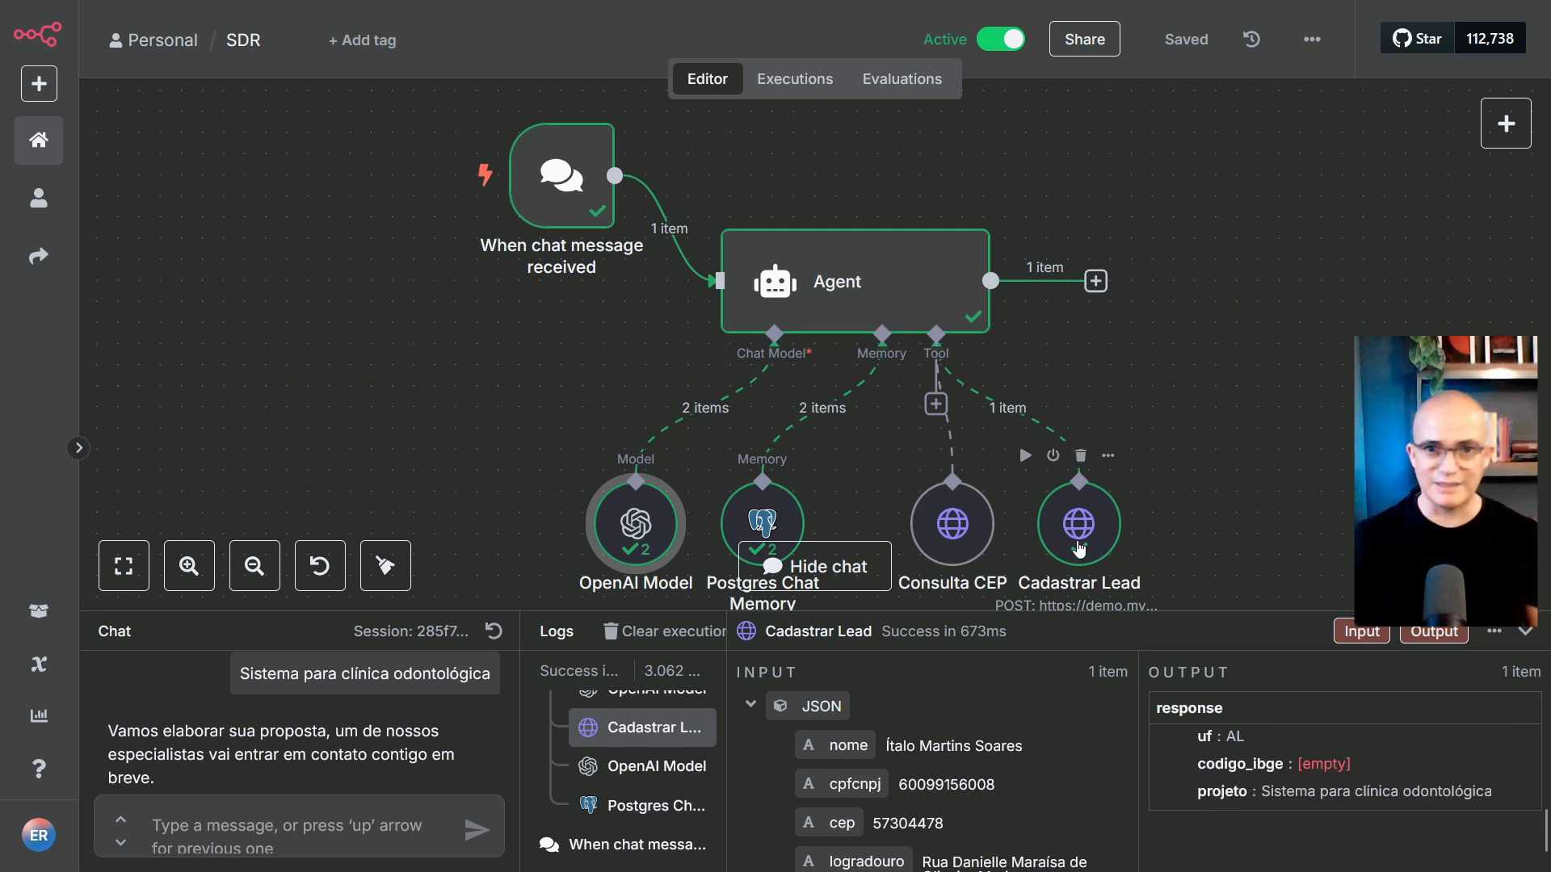
key(ctrl+Tab)
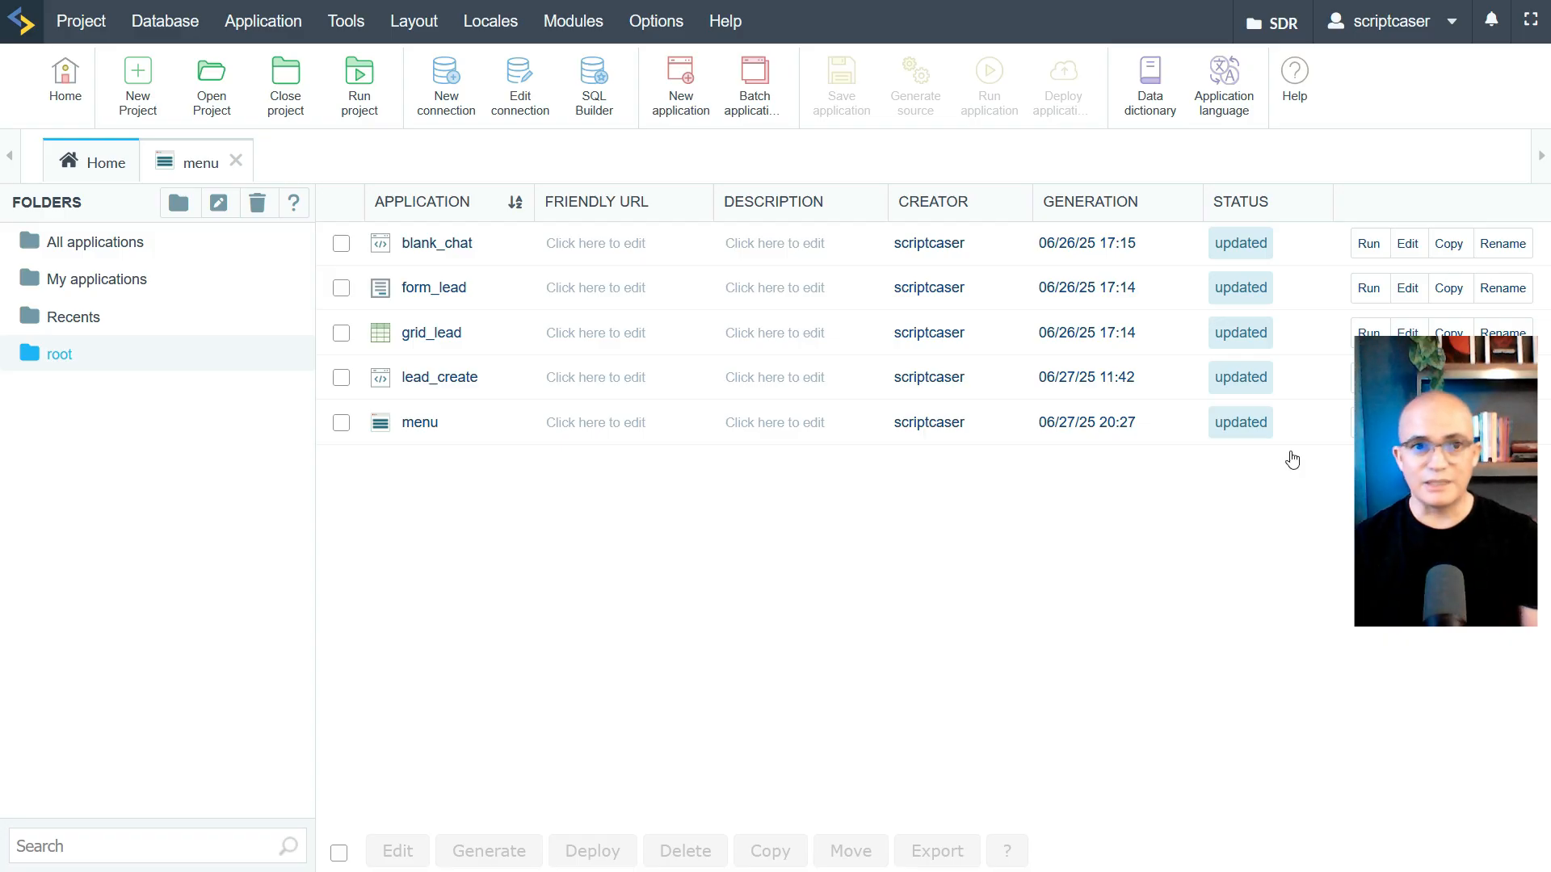
key(ctrl+Tab)
key(ctrl+Tab)
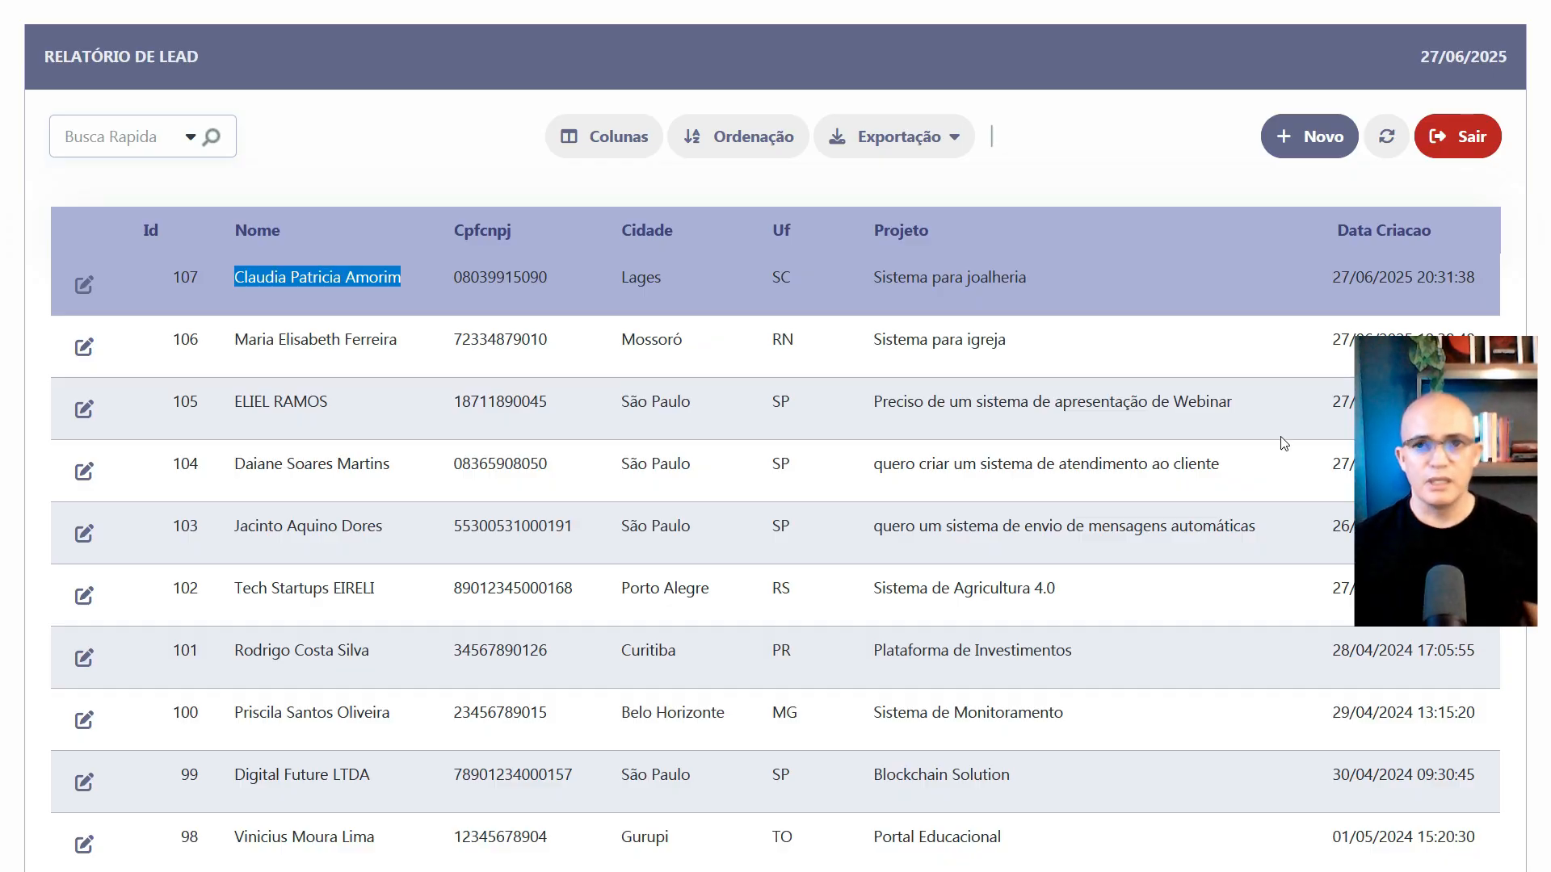
click(193, 285)
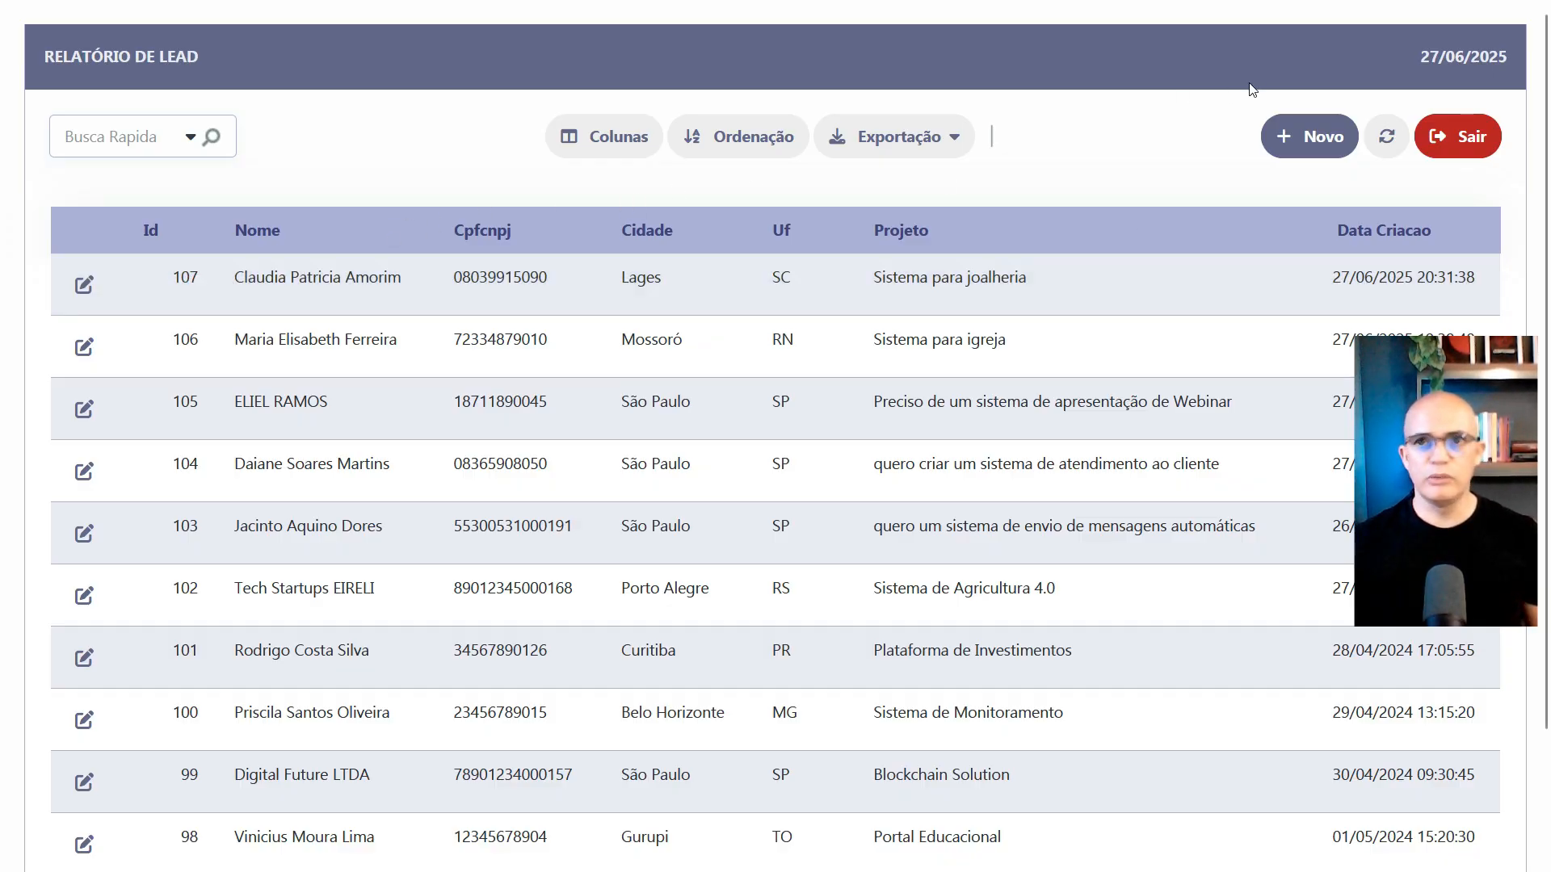
click(1387, 136)
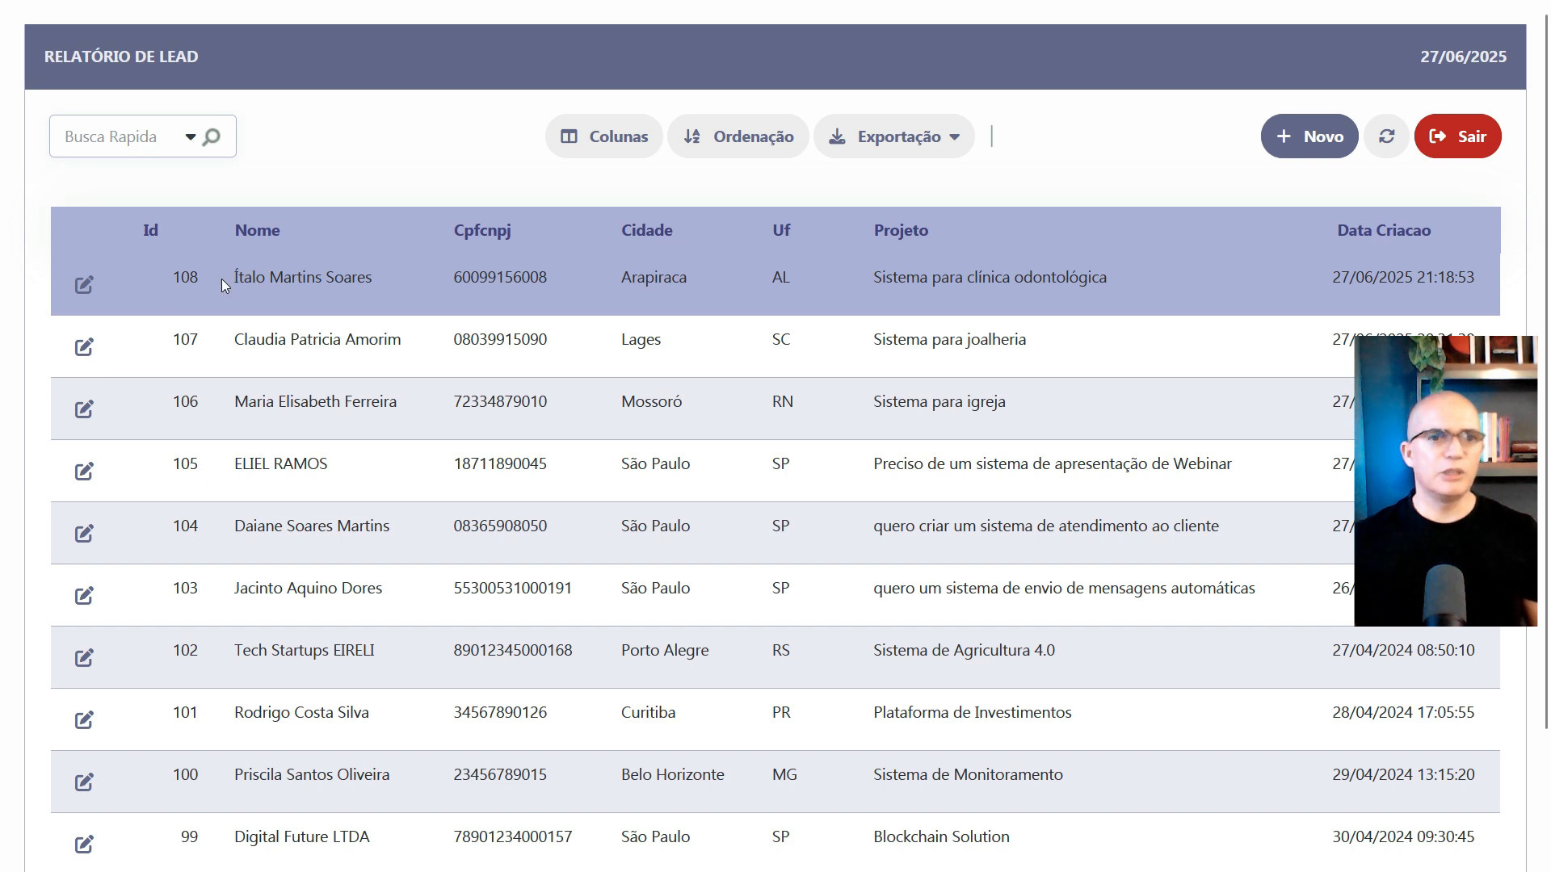
drag(223, 285, 1161, 280)
click(1022, 277)
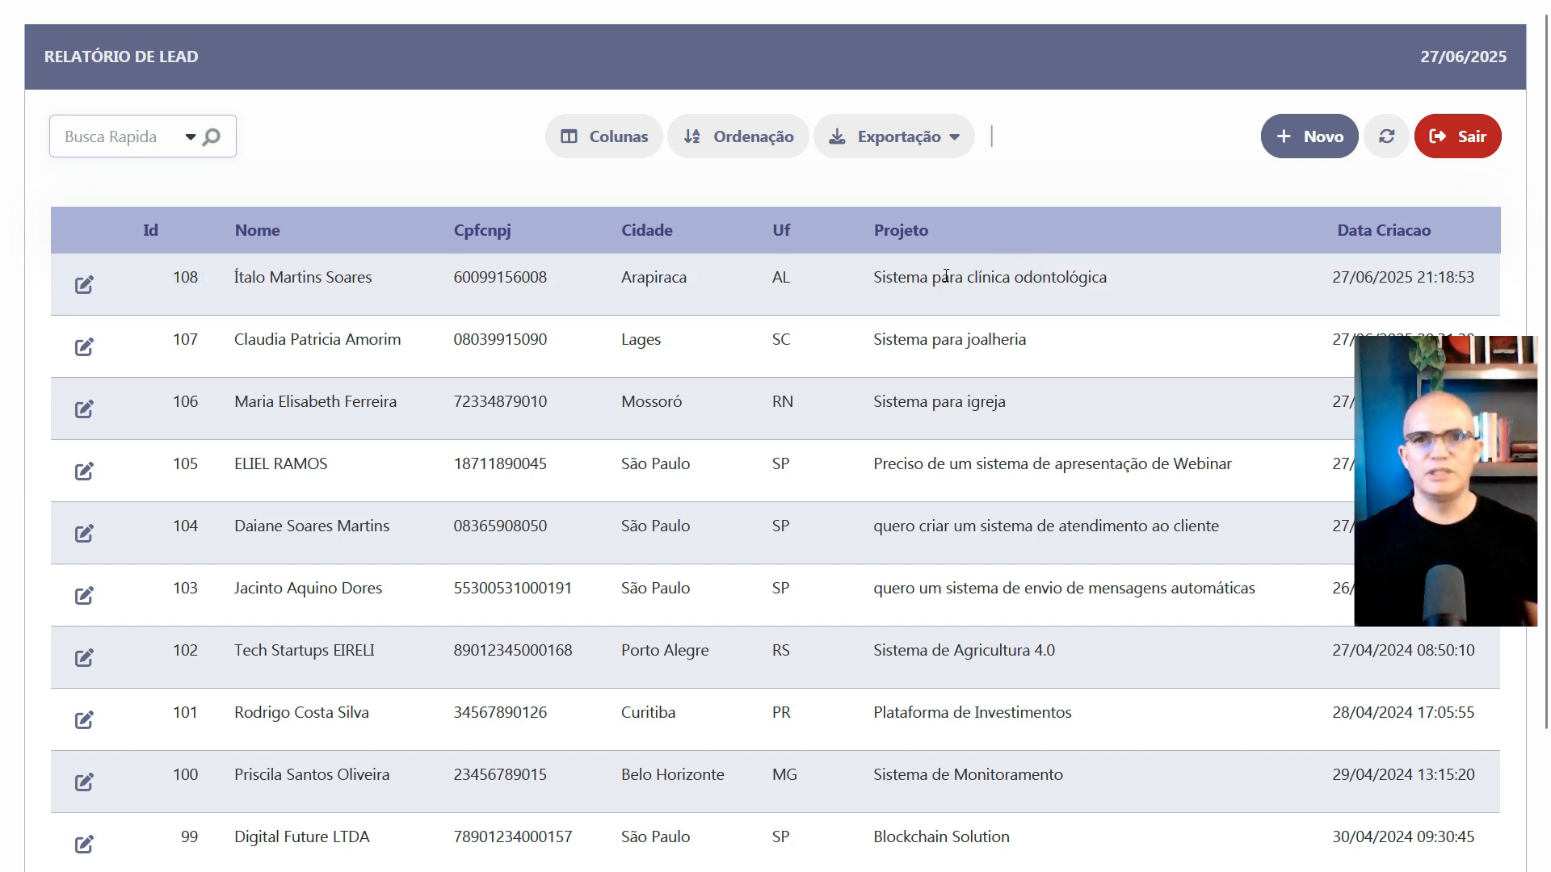
drag(933, 277, 1120, 283)
click(886, 288)
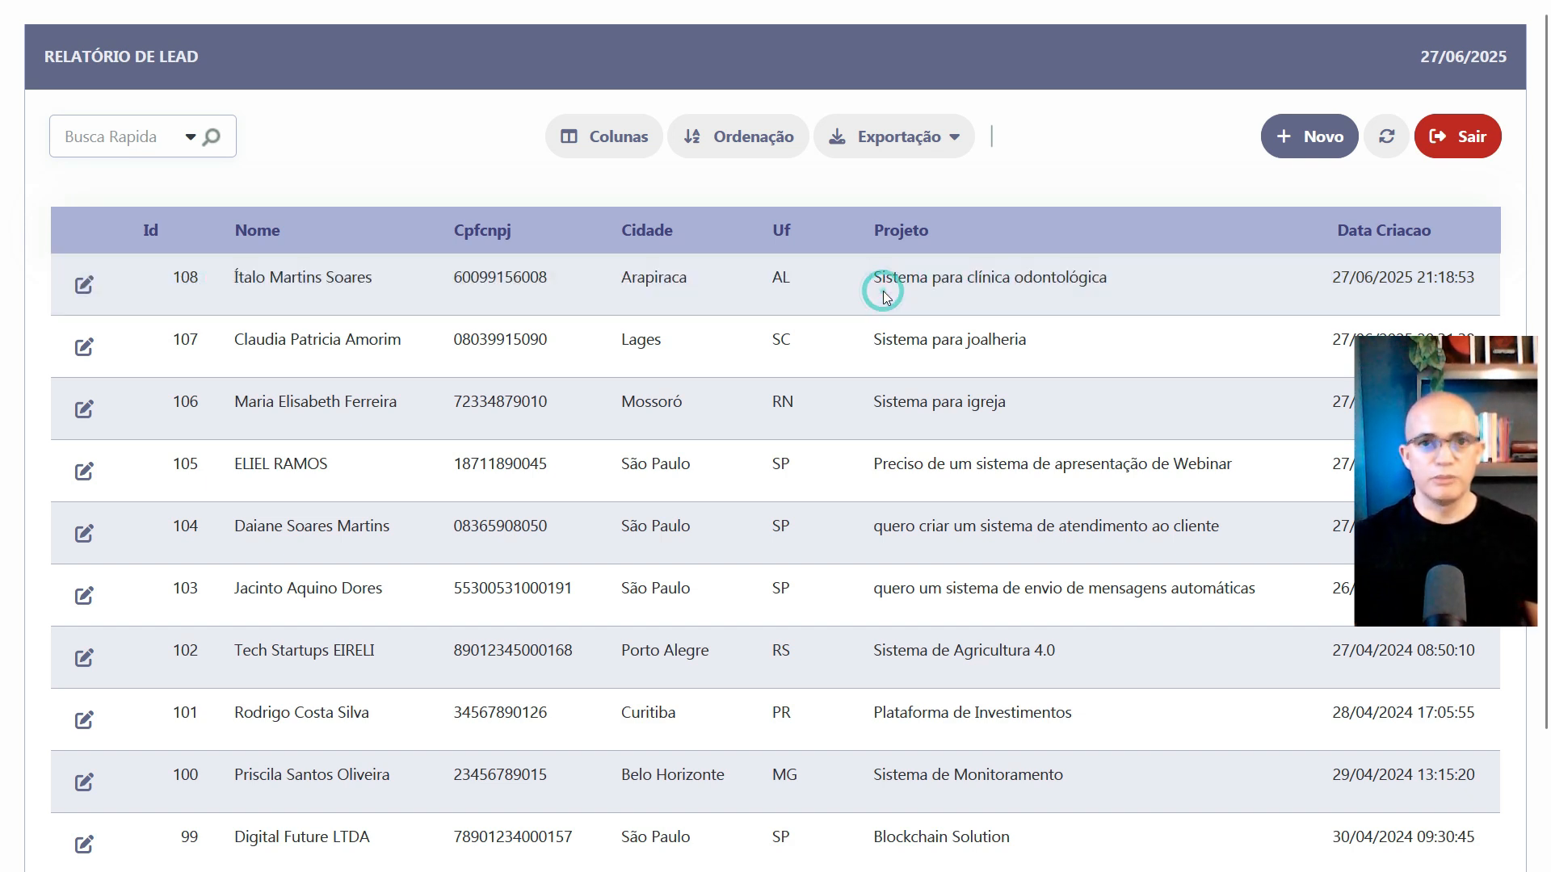
click(915, 283)
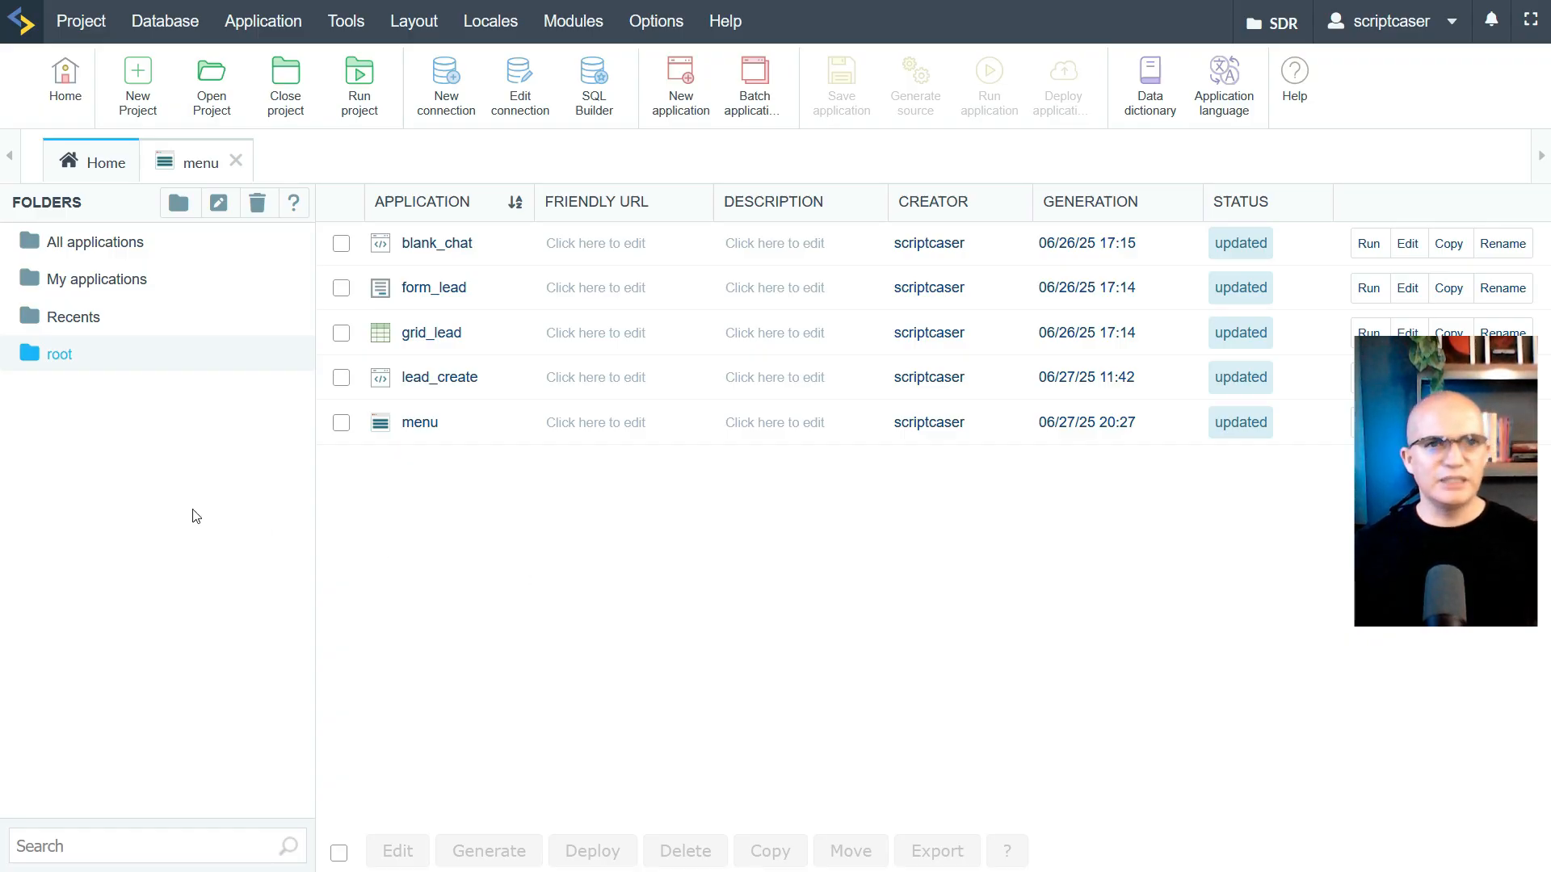
Review the menu app's onLoad event code and run the menu application
click(192, 162)
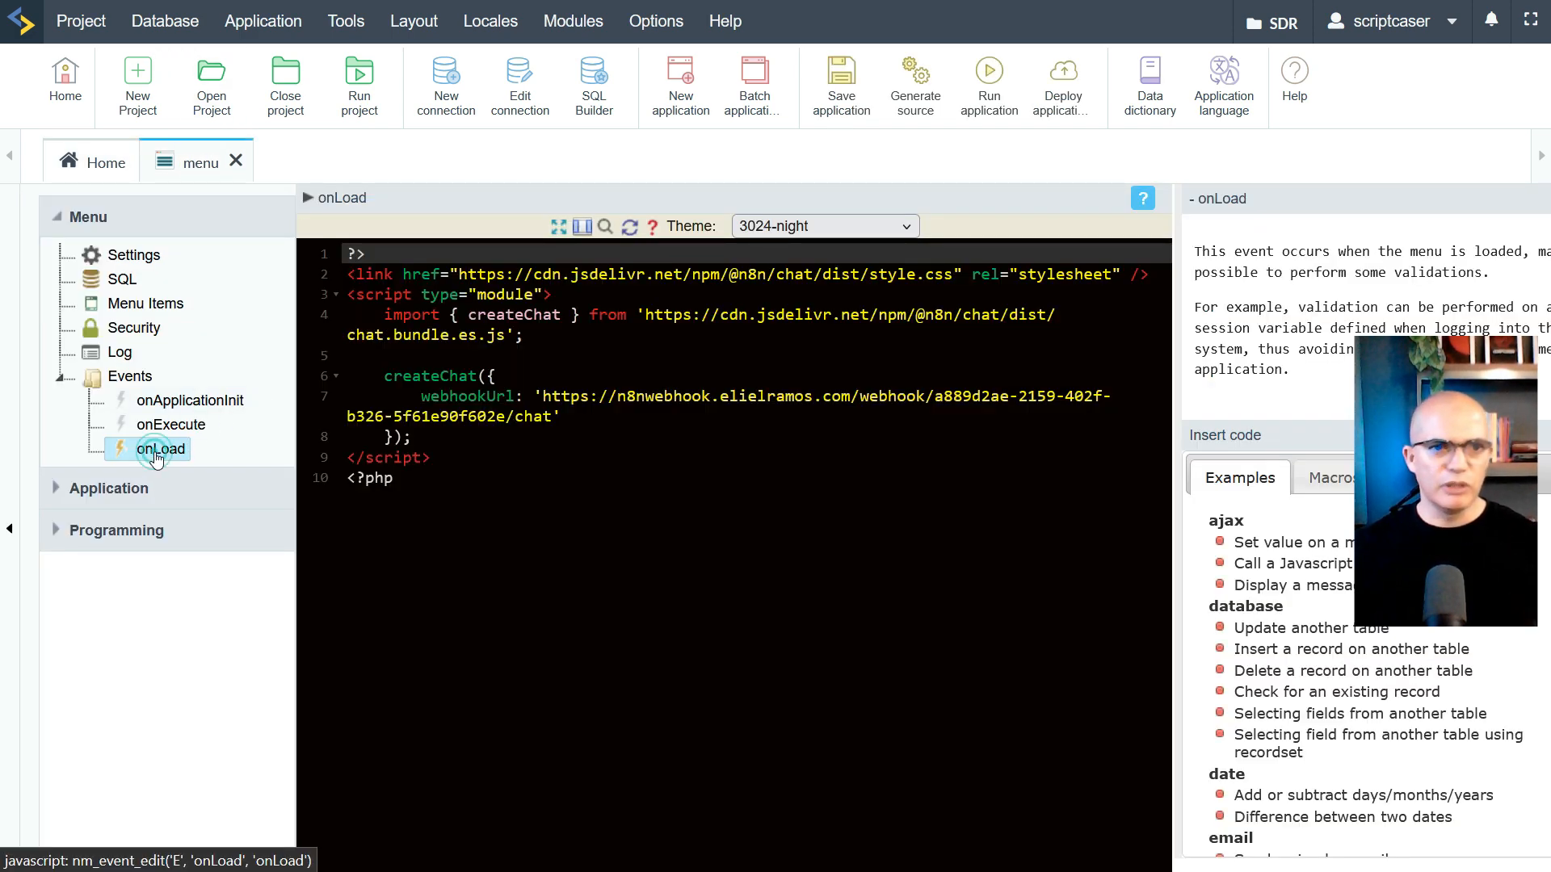
click(157, 449)
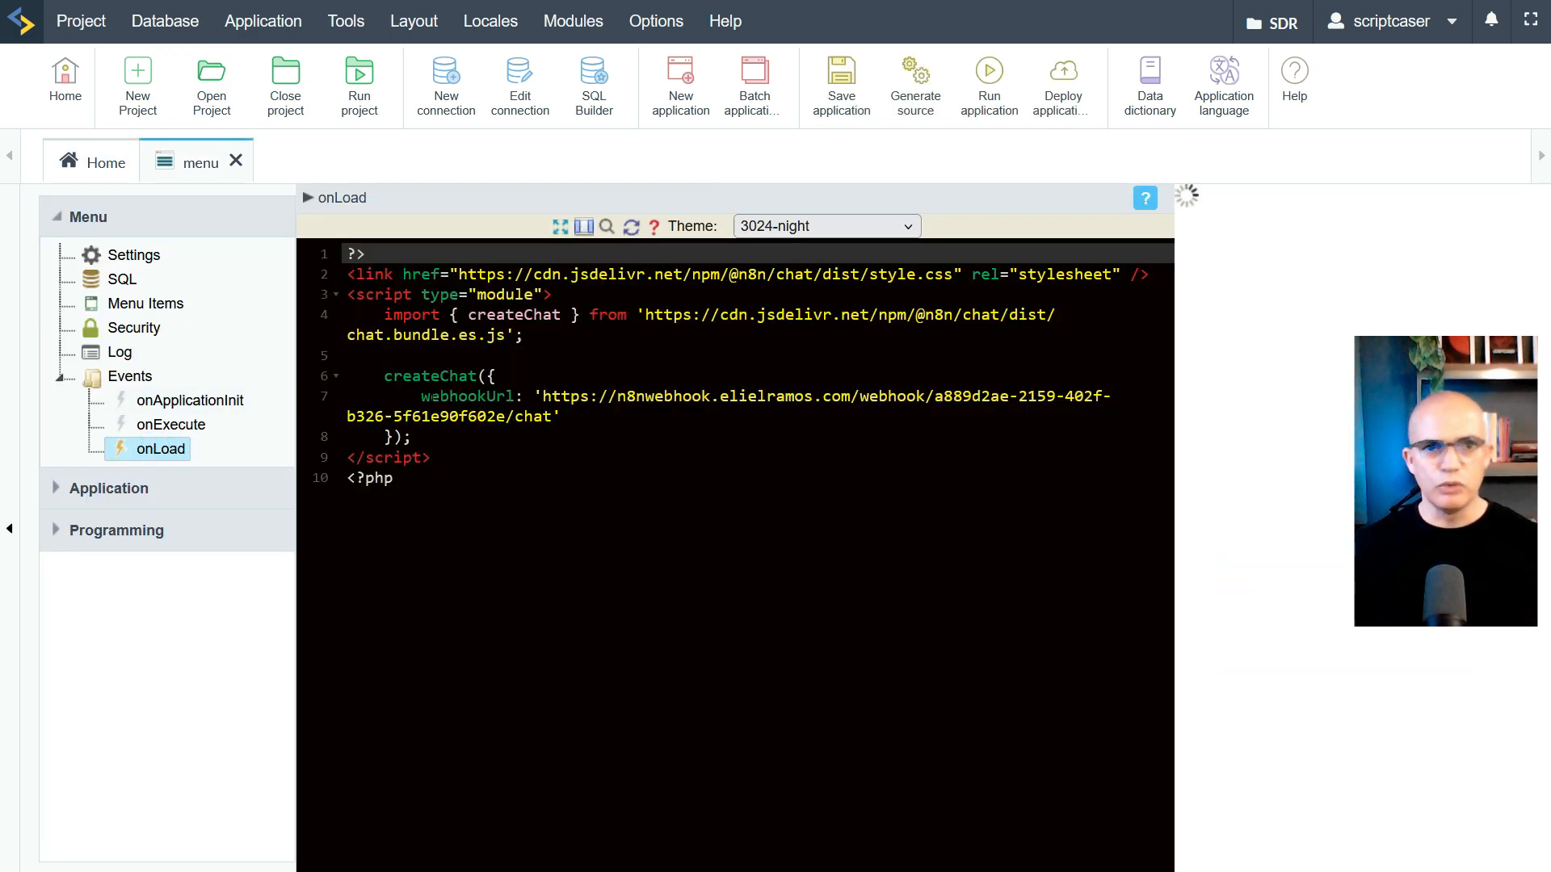
click(986, 76)
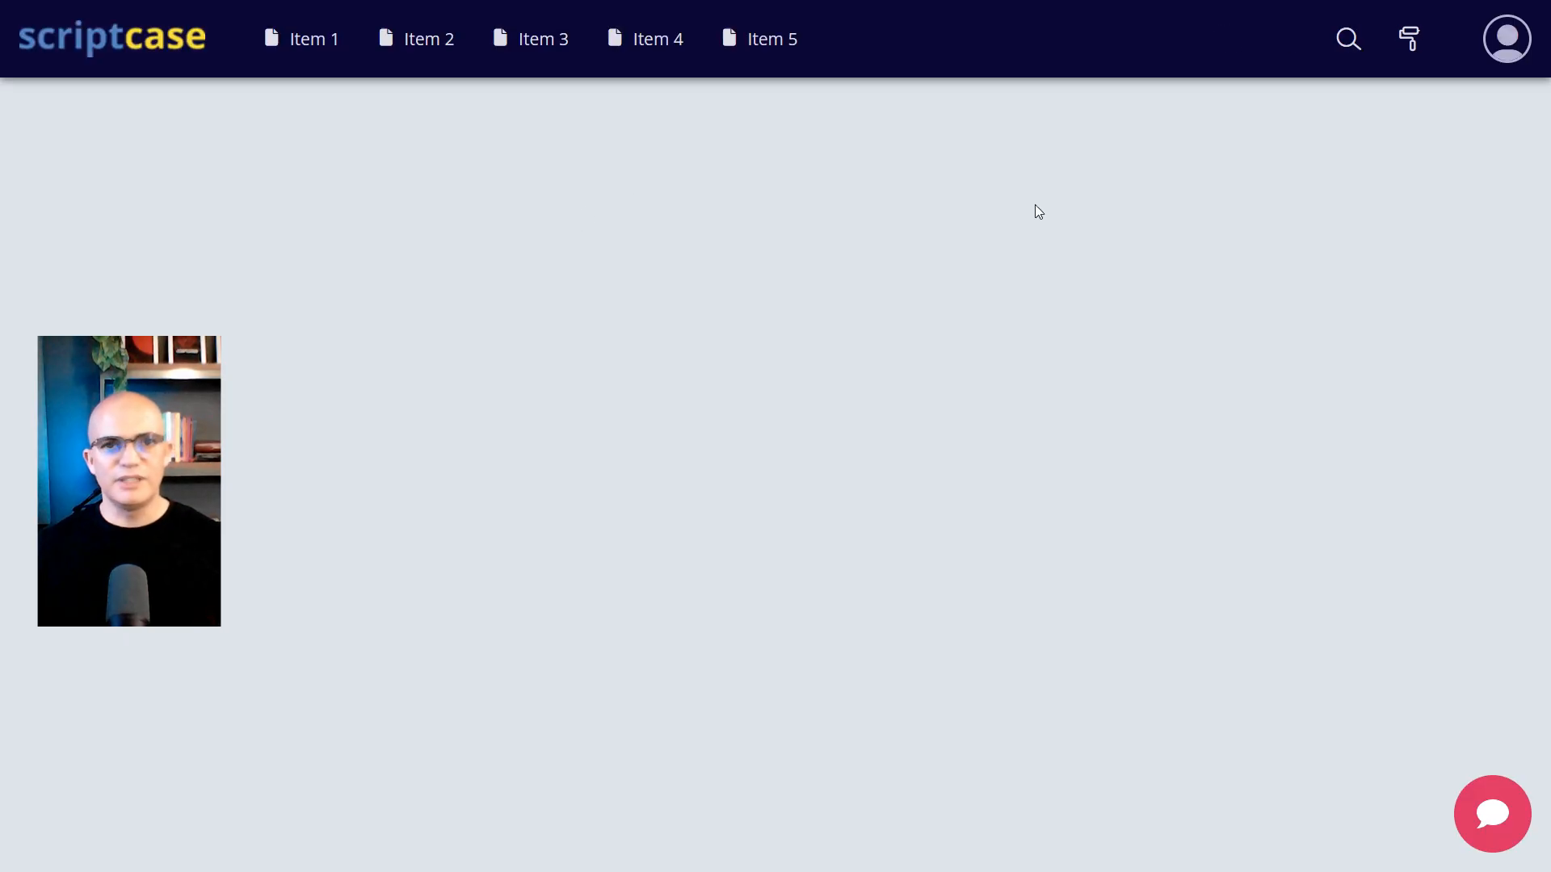
Open the embedded n8n chat window in the running menu, then return to the application list
click(1492, 813)
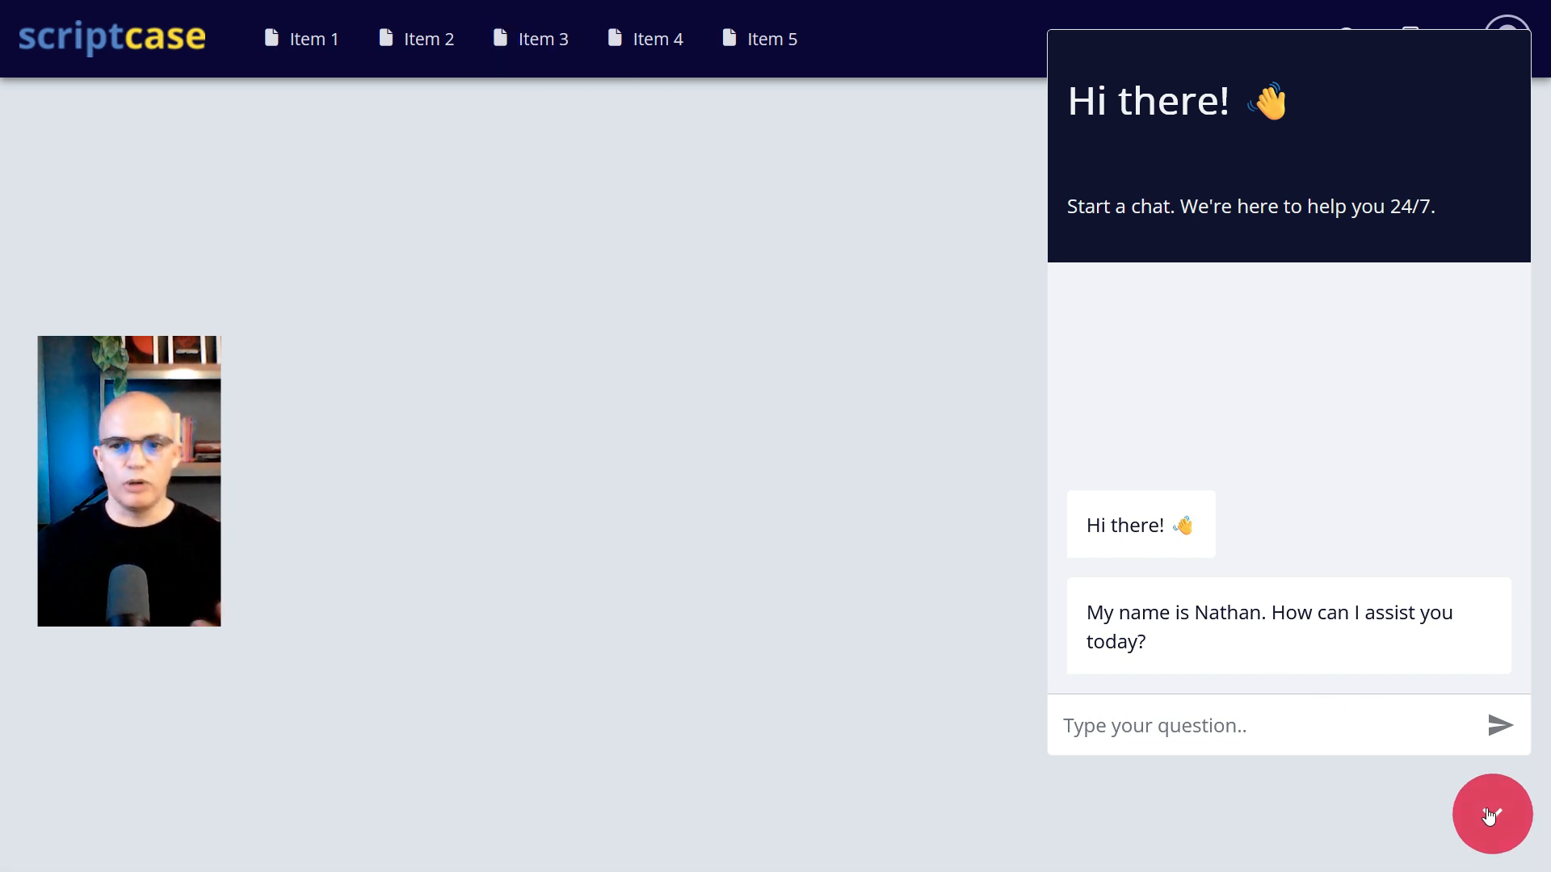
click(1211, 726)
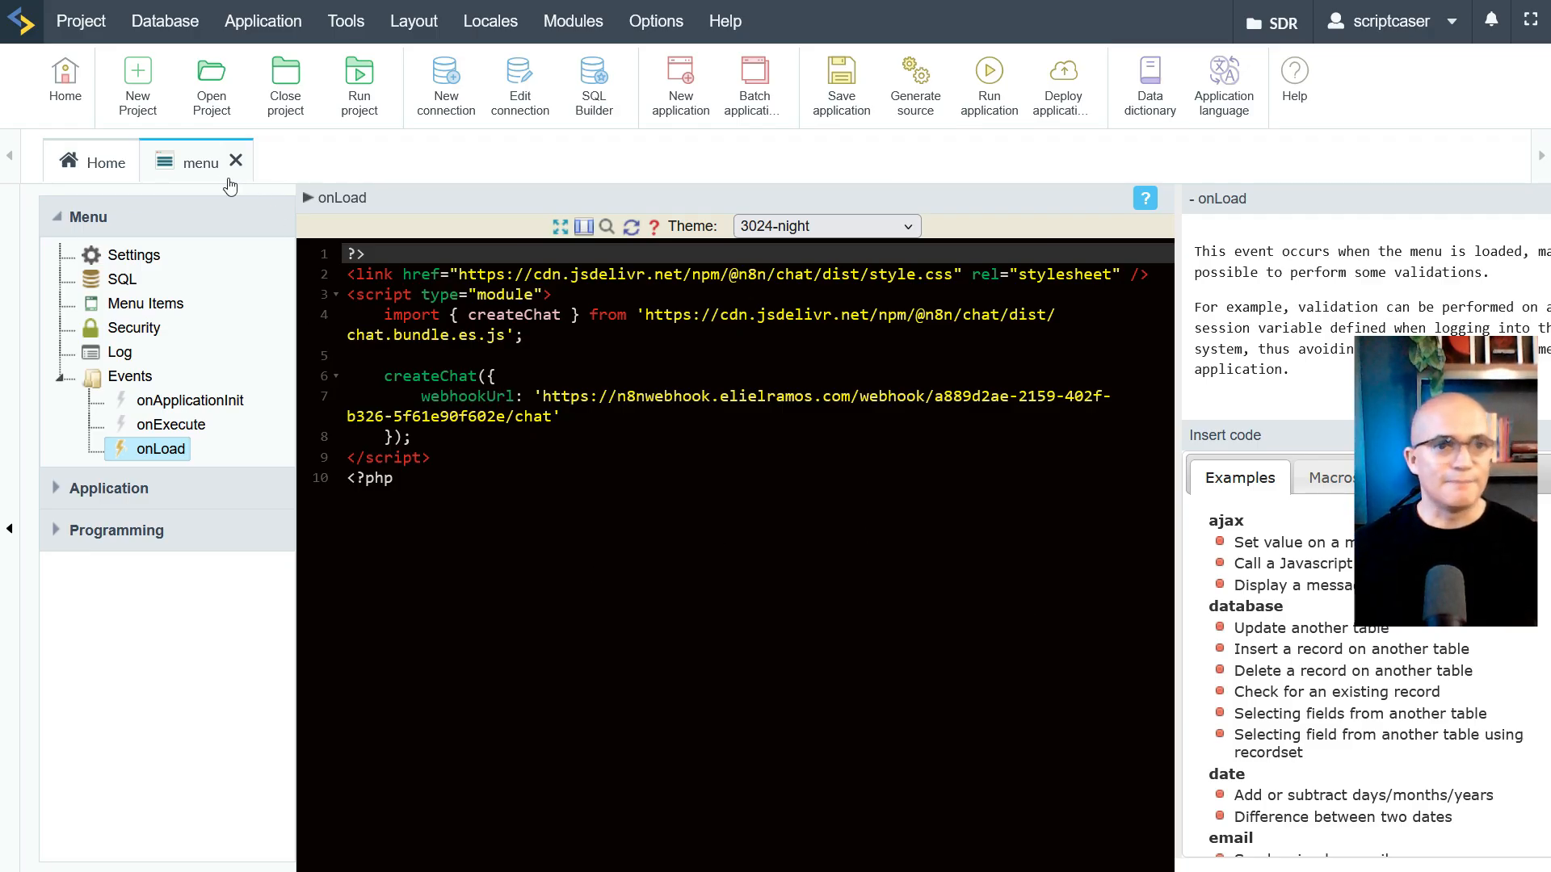
click(101, 164)
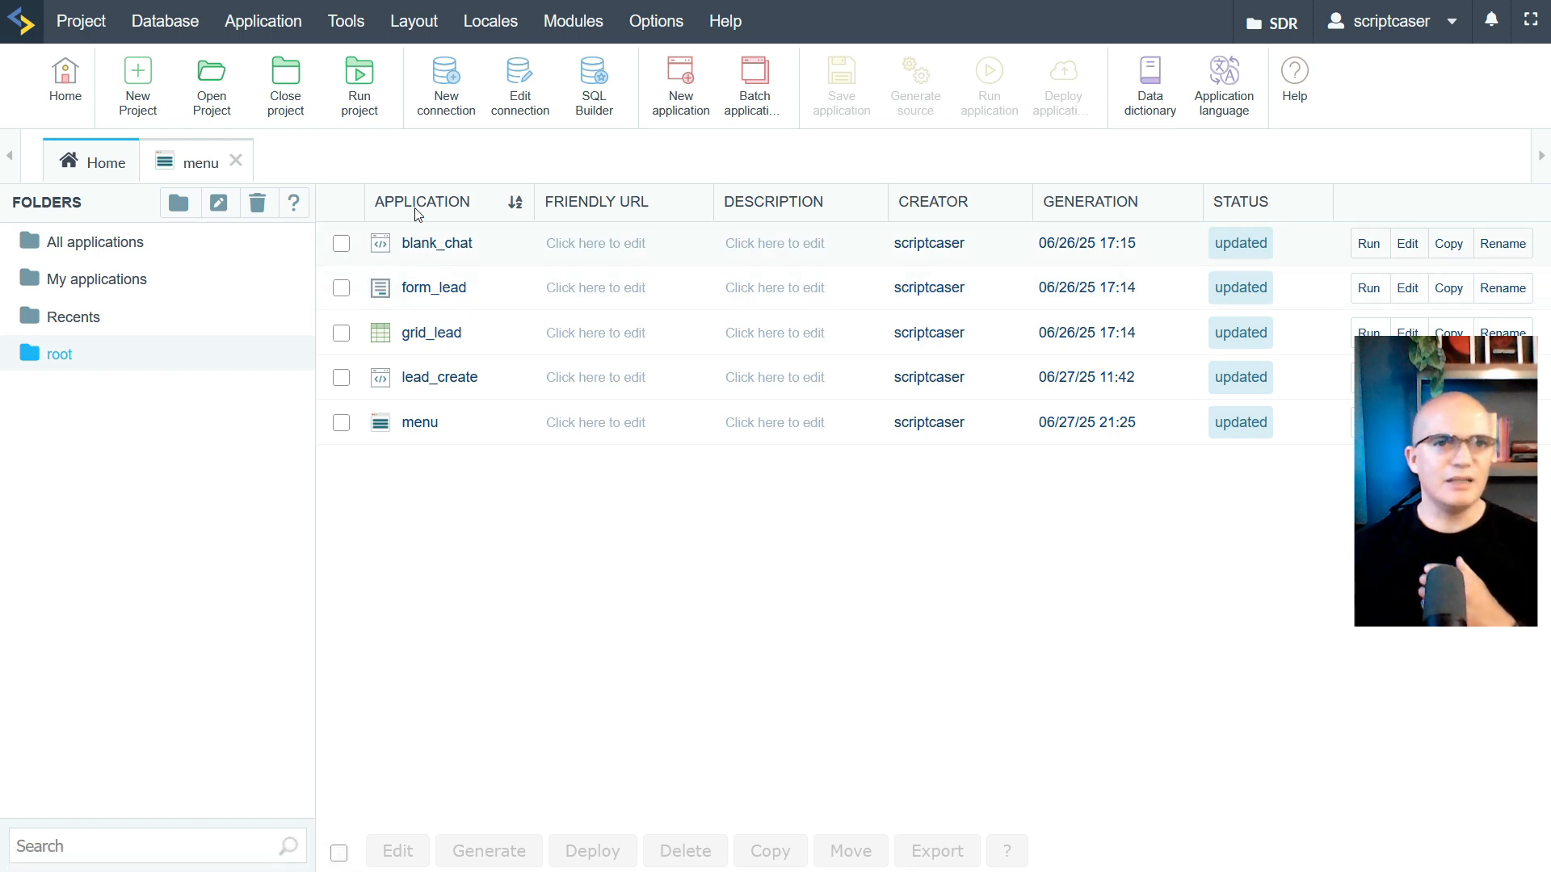
In Database Builder, pick conn_mysql and view the lead table's 108 records, then return Home
mouse_move(203, 28)
click(260, 329)
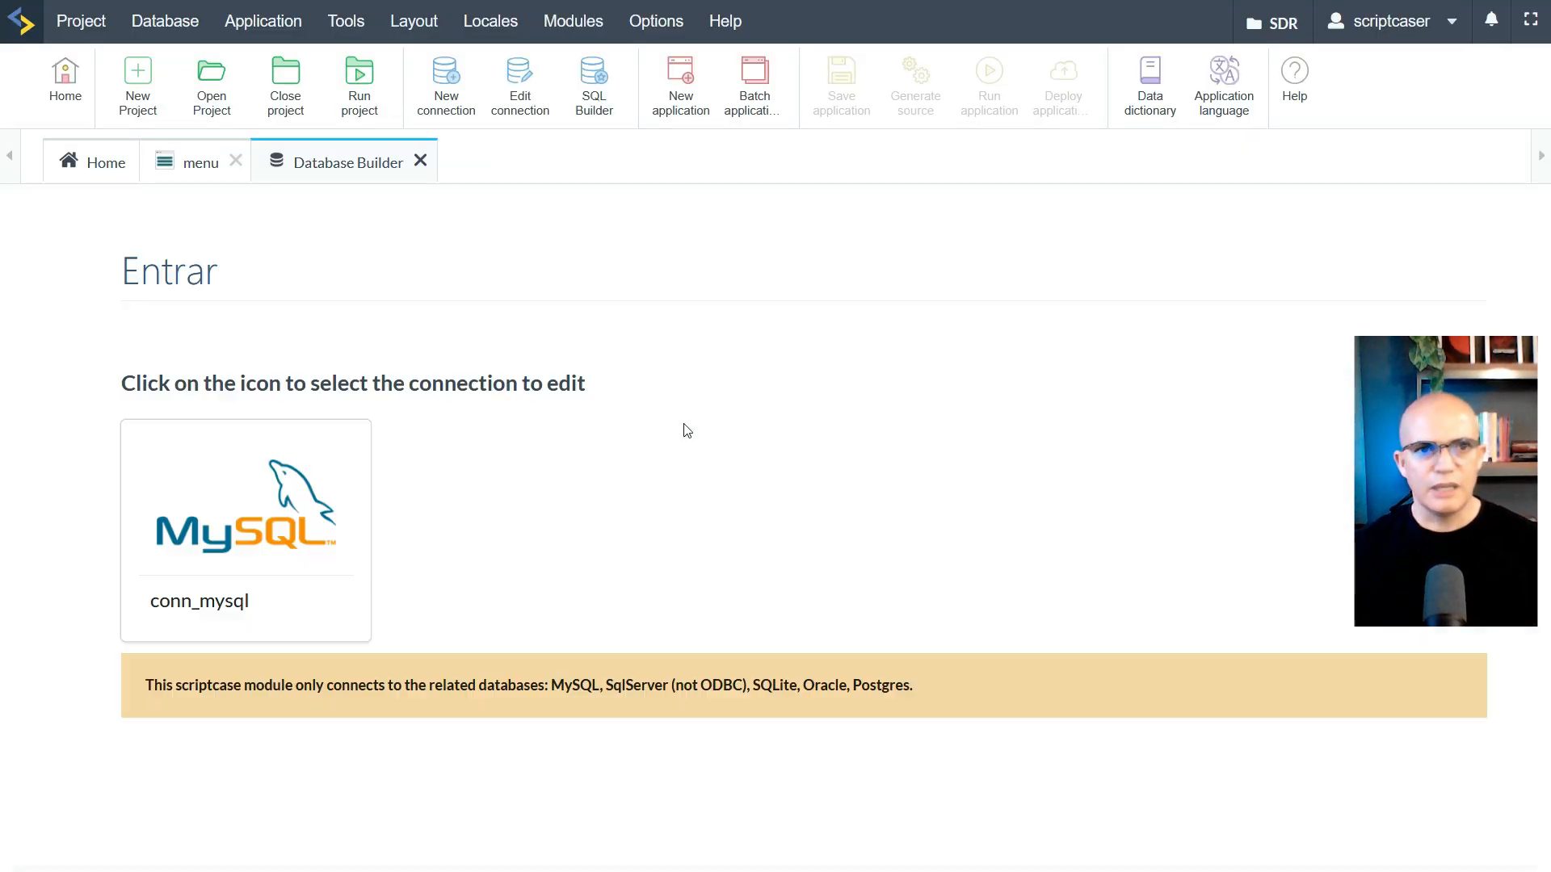
click(320, 502)
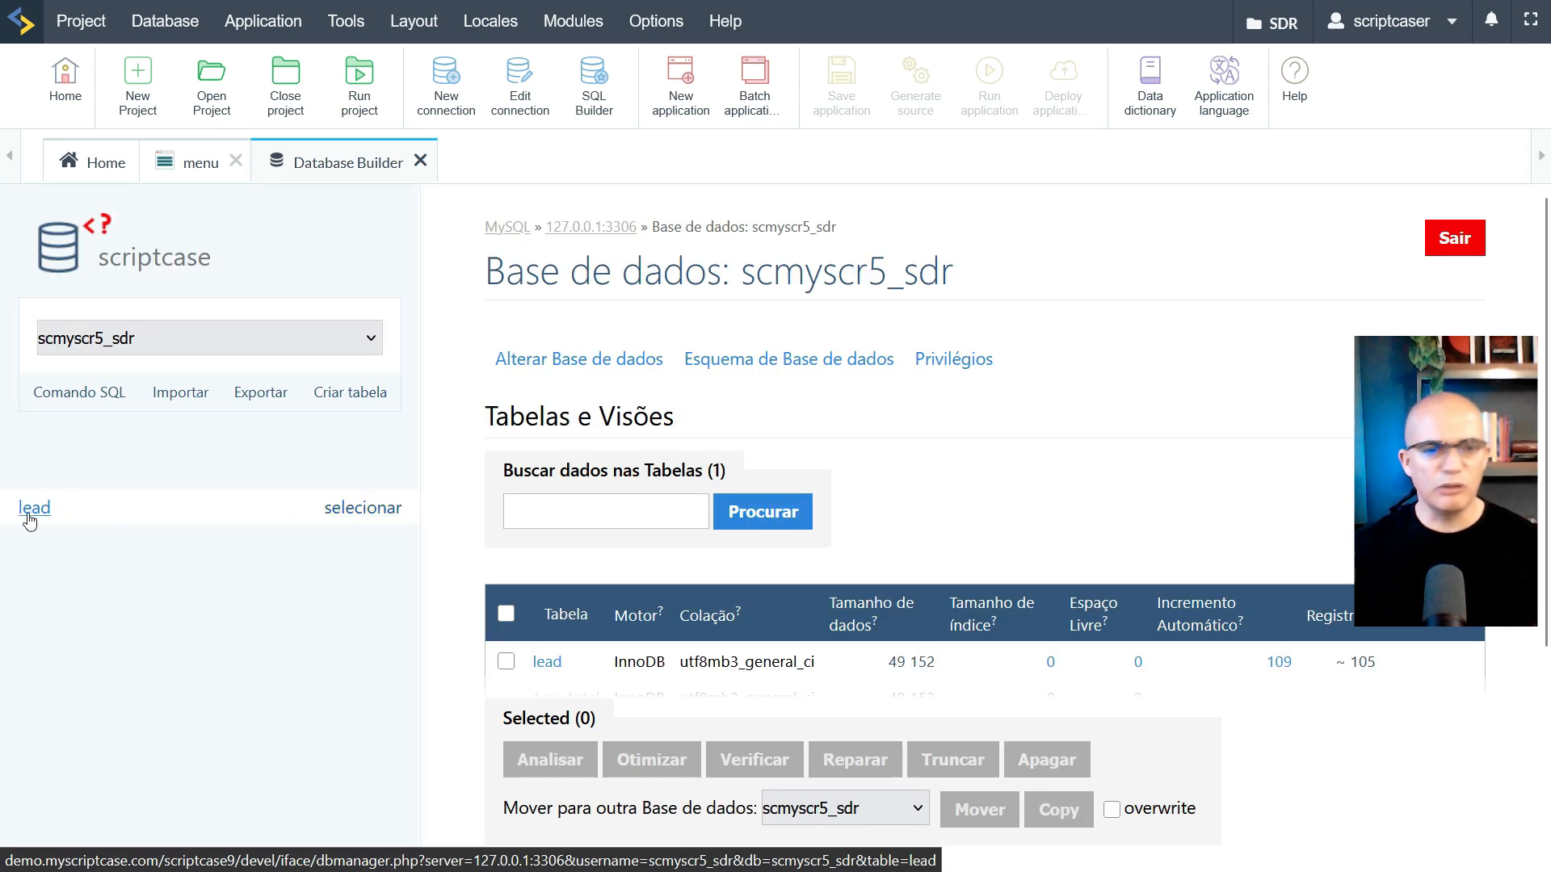
click(362, 509)
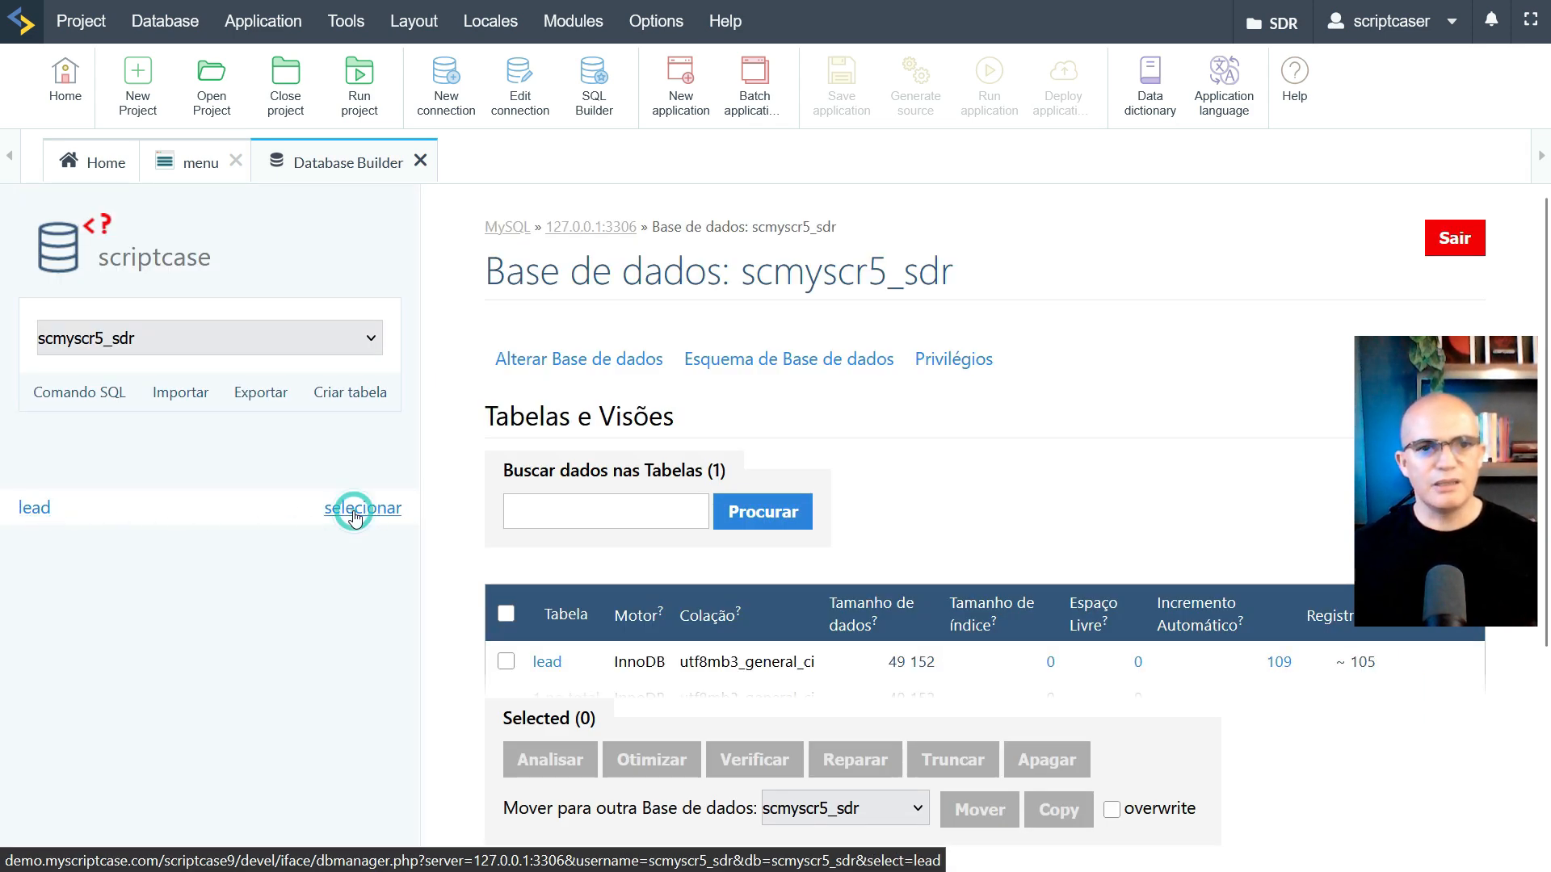
scroll(866, 526, down, 5)
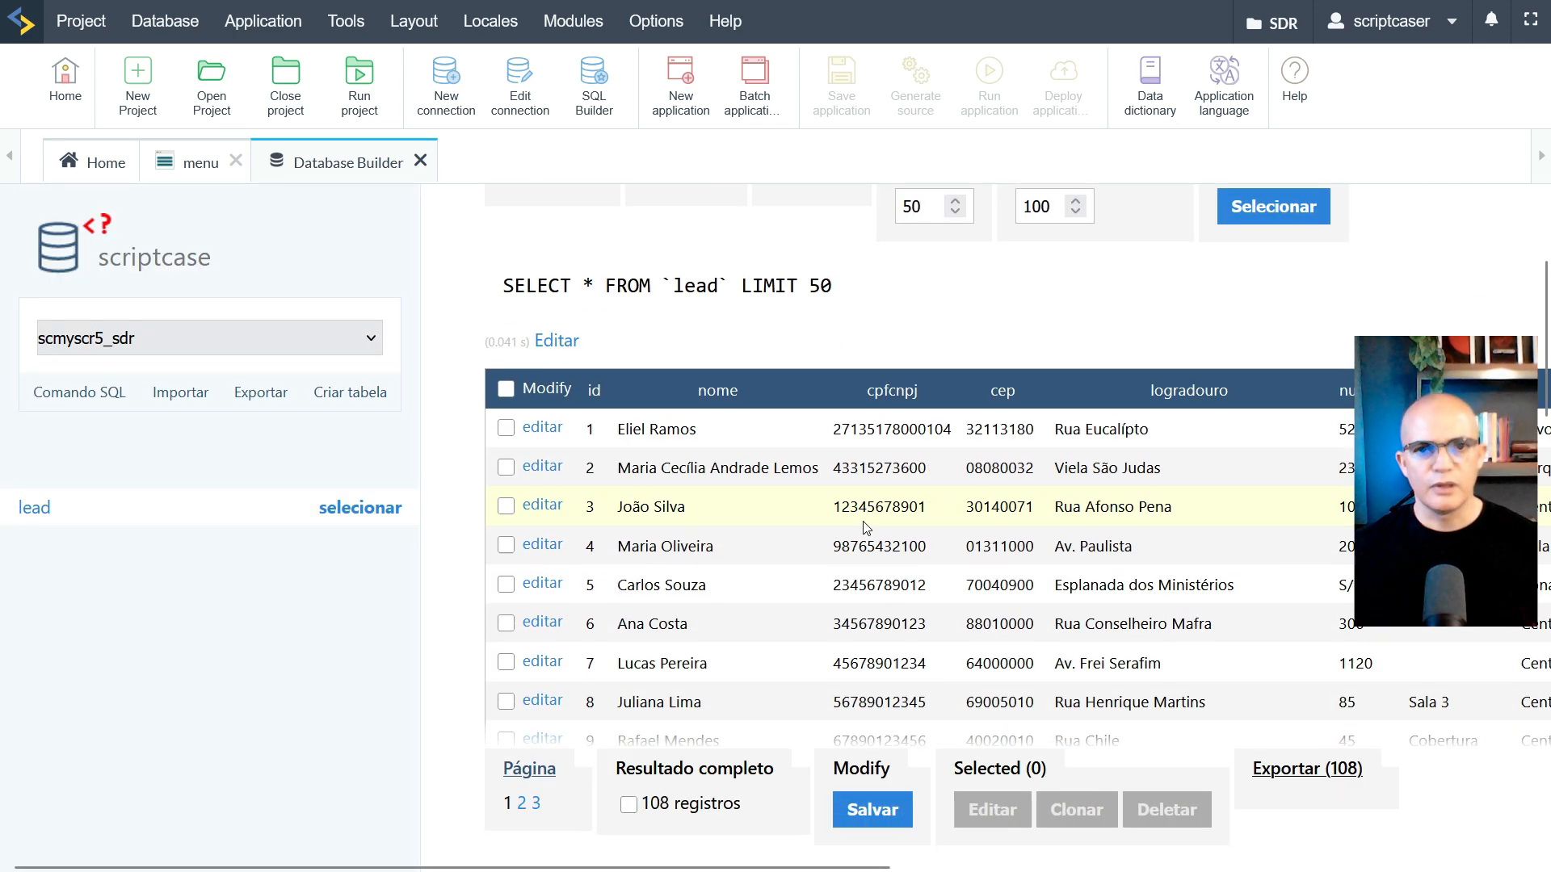
drag(701, 869, 748, 869)
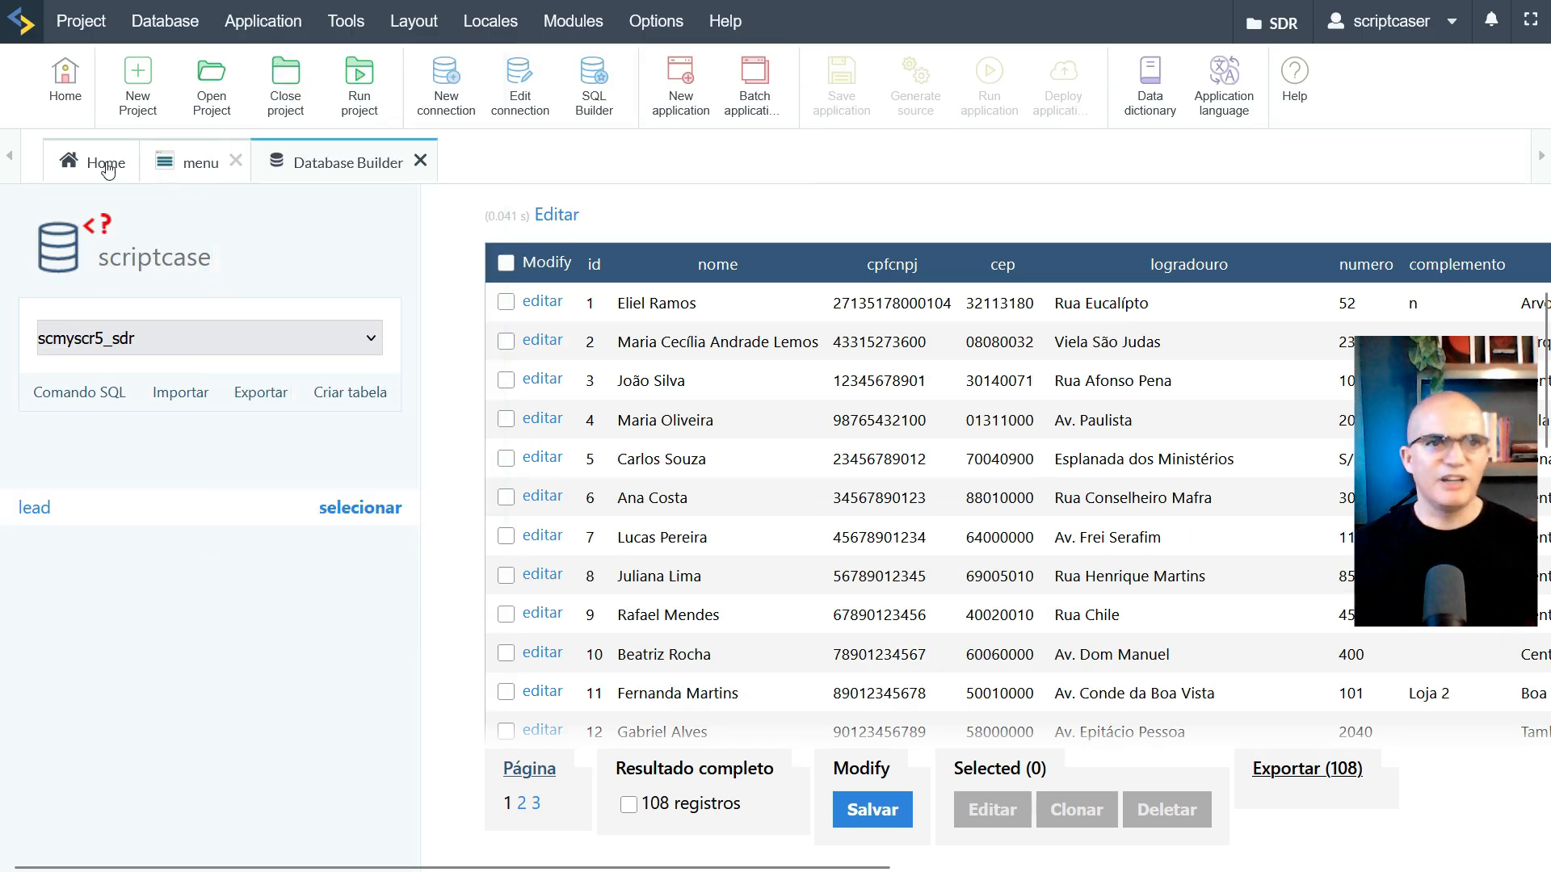
click(107, 168)
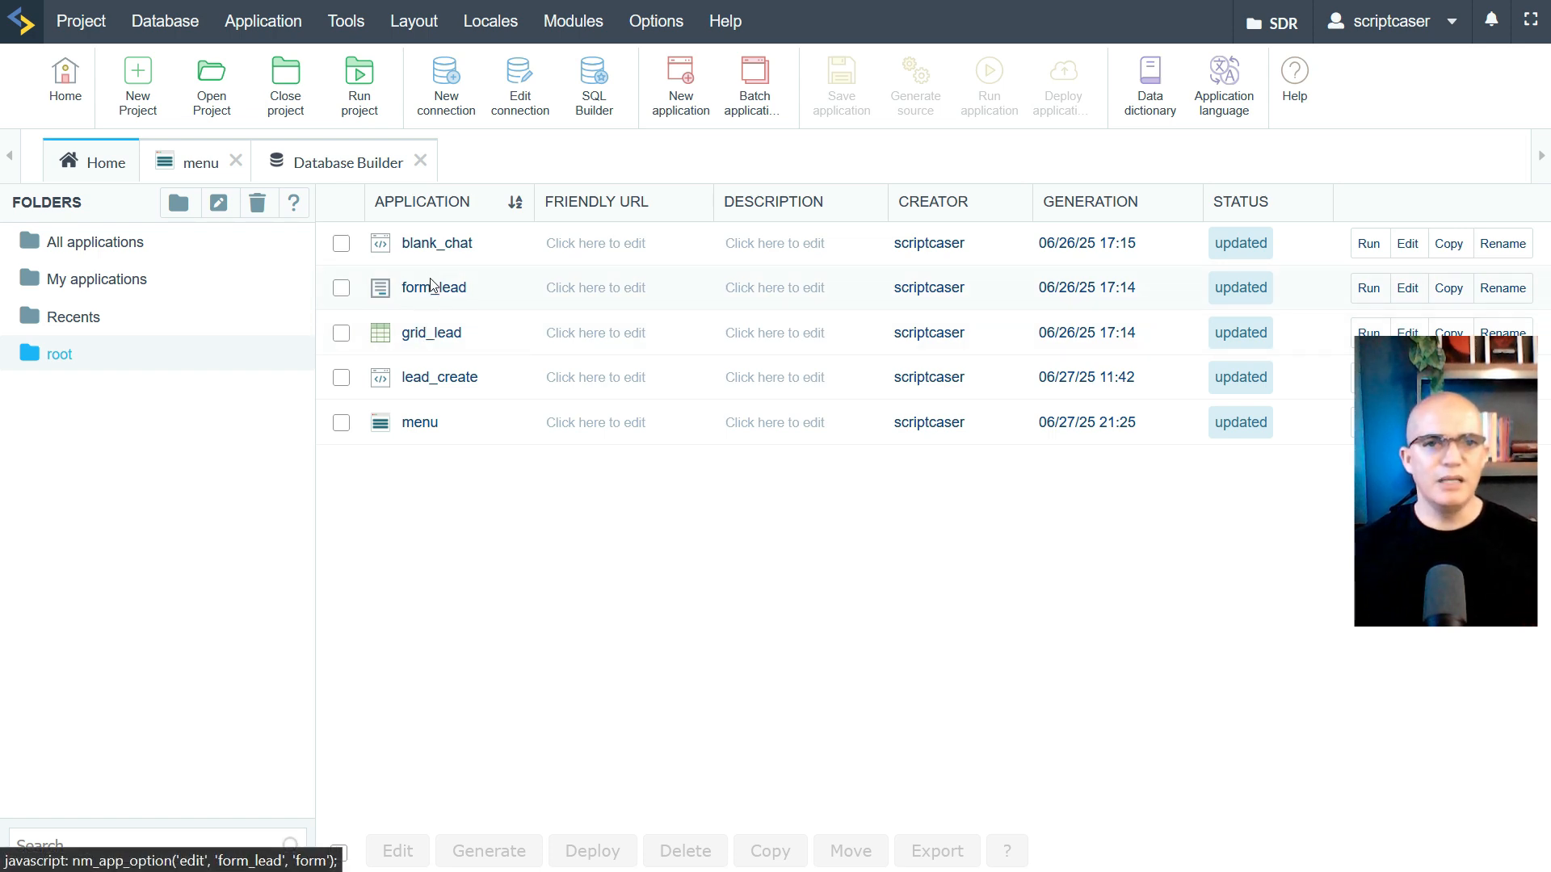
Open lead_create, review its onExecute method and token check, and run it
click(424, 377)
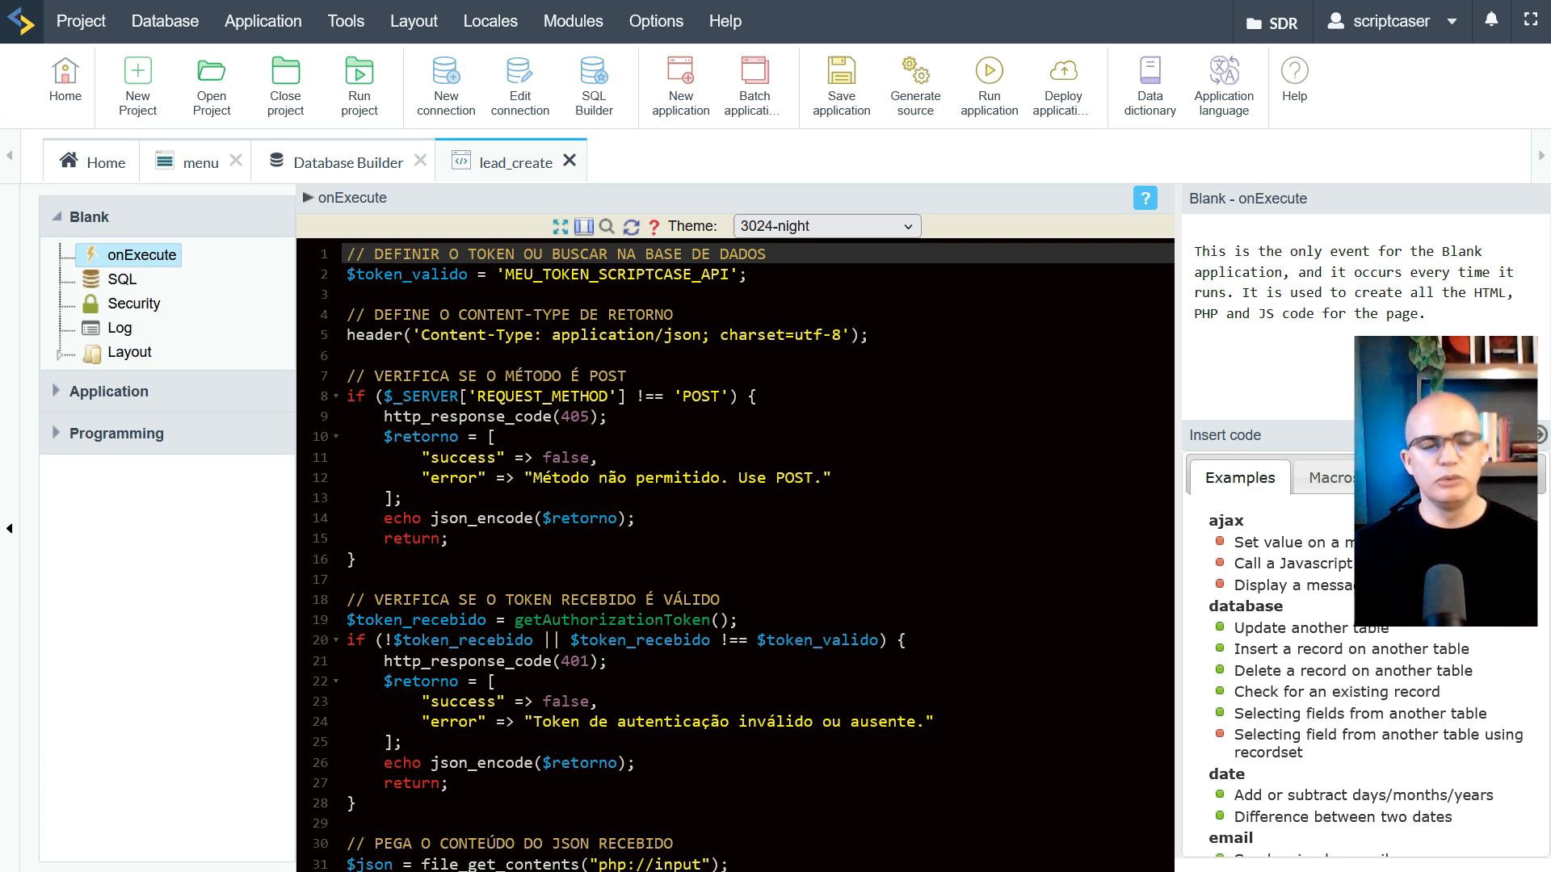
drag(505, 274, 730, 273)
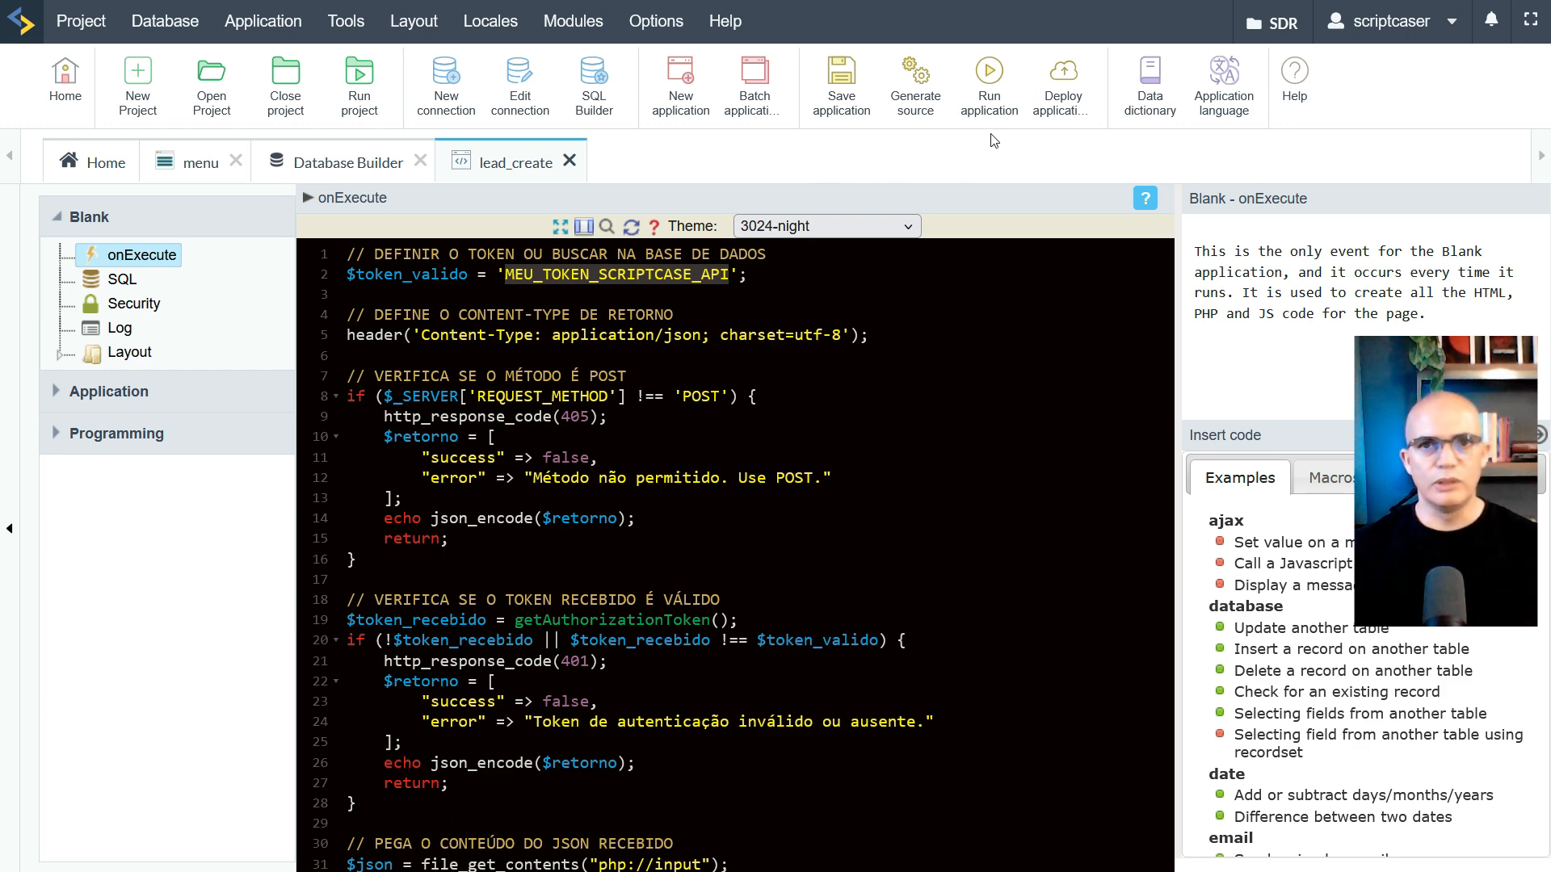
click(984, 91)
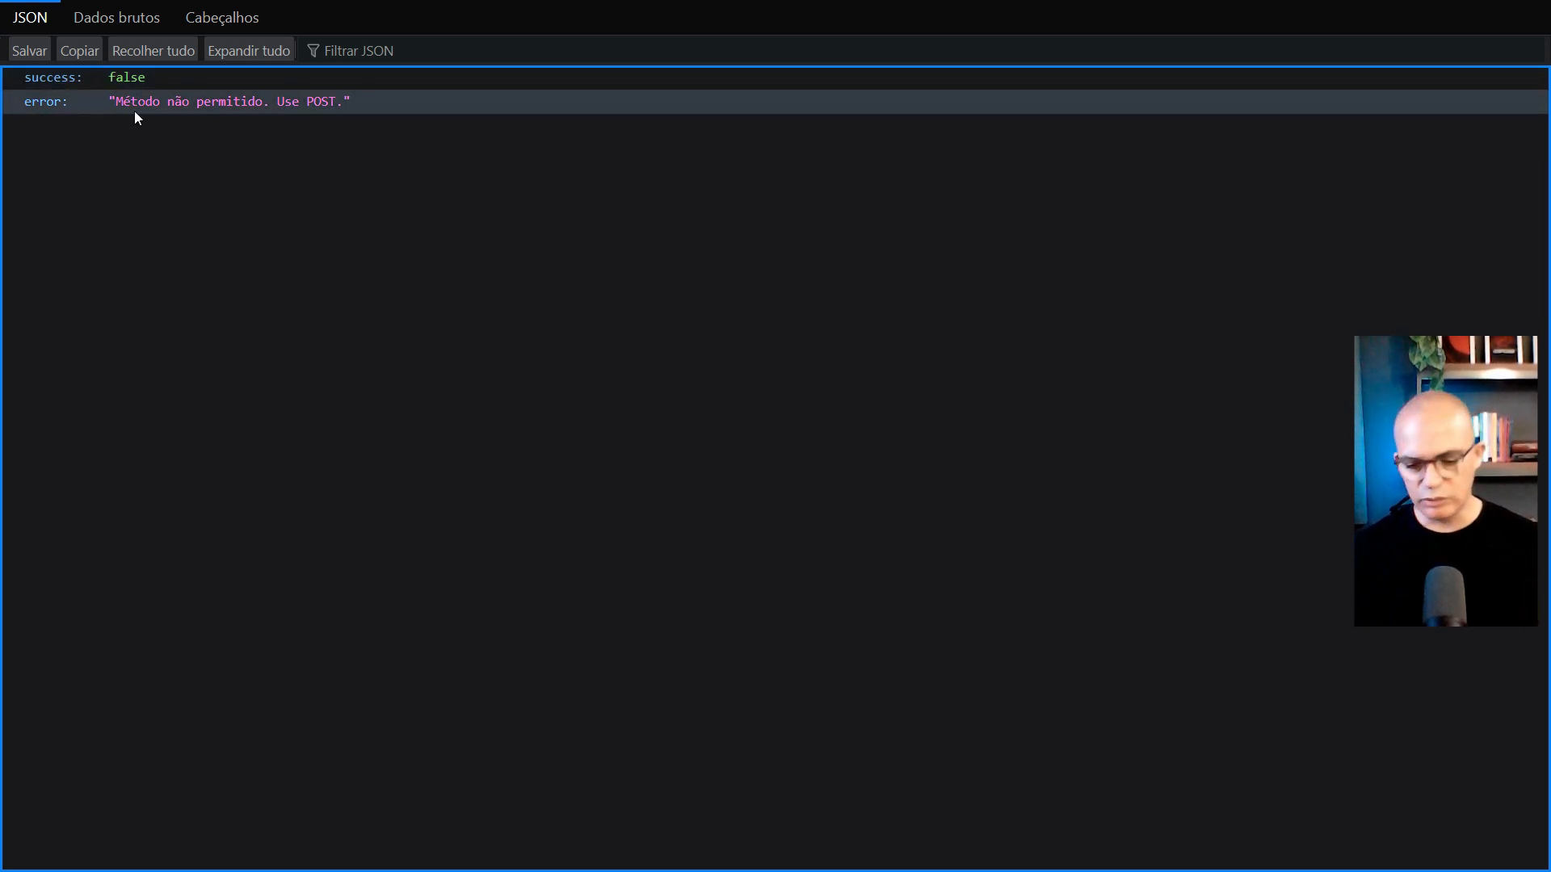
key(ctrl+w)
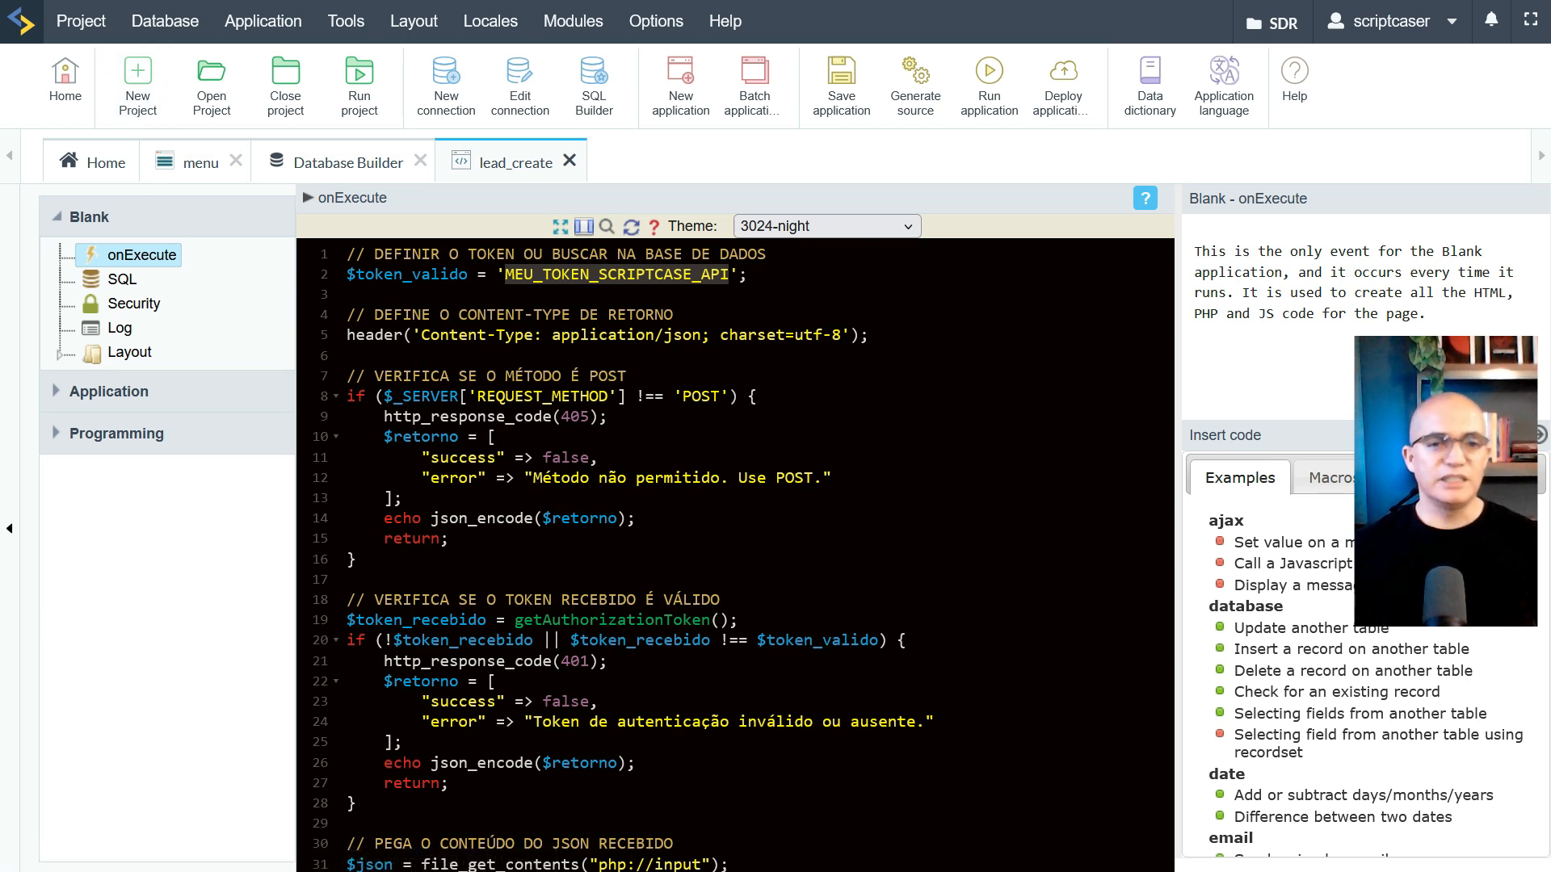
drag(347, 375, 627, 375)
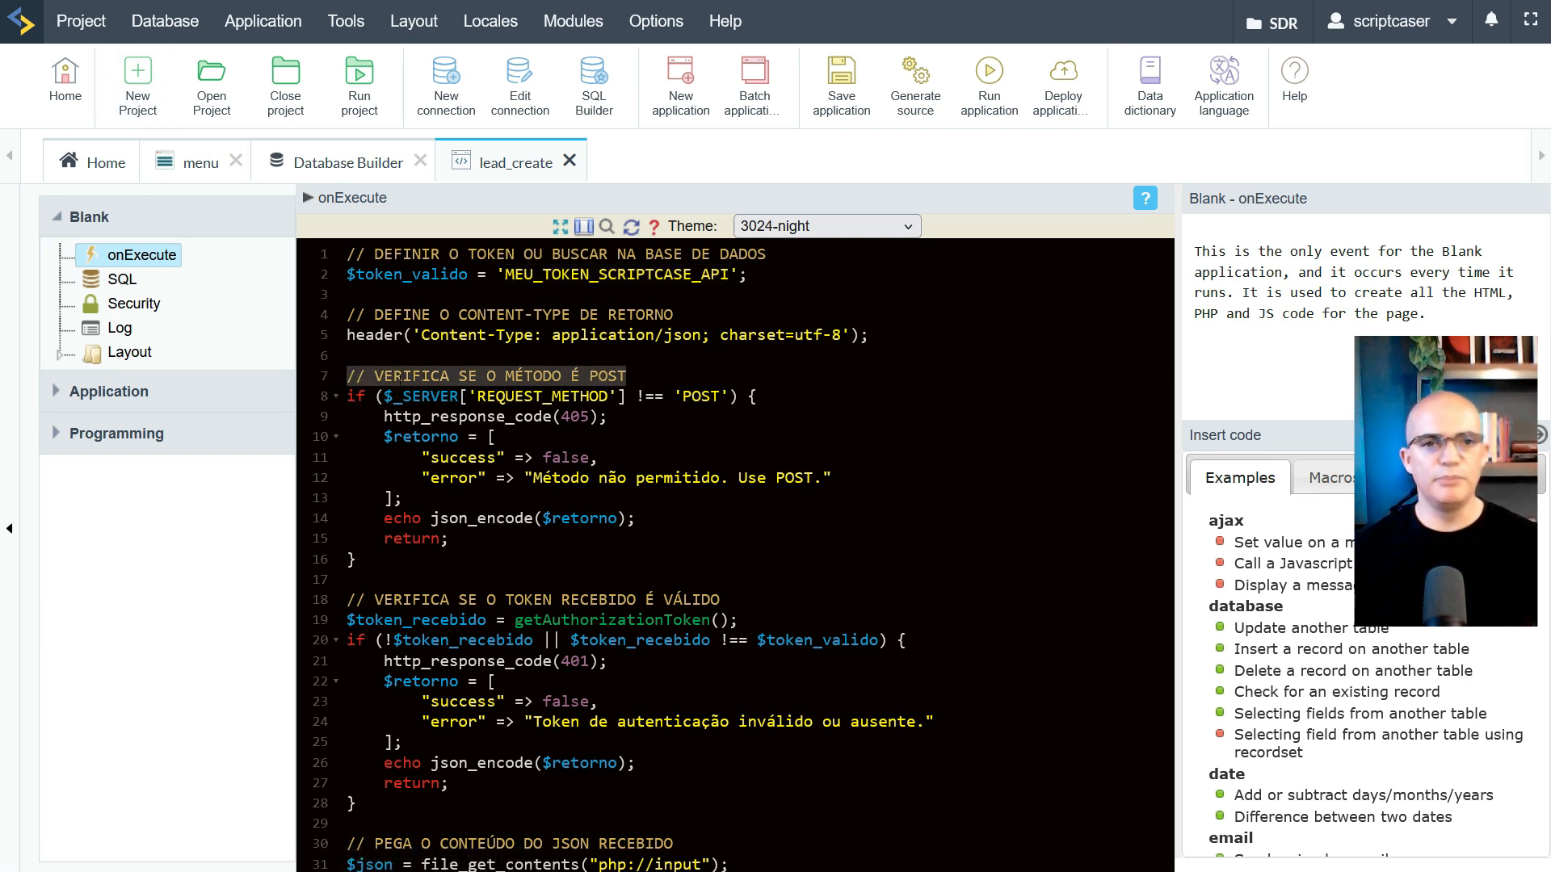
key(ctrl+Tab)
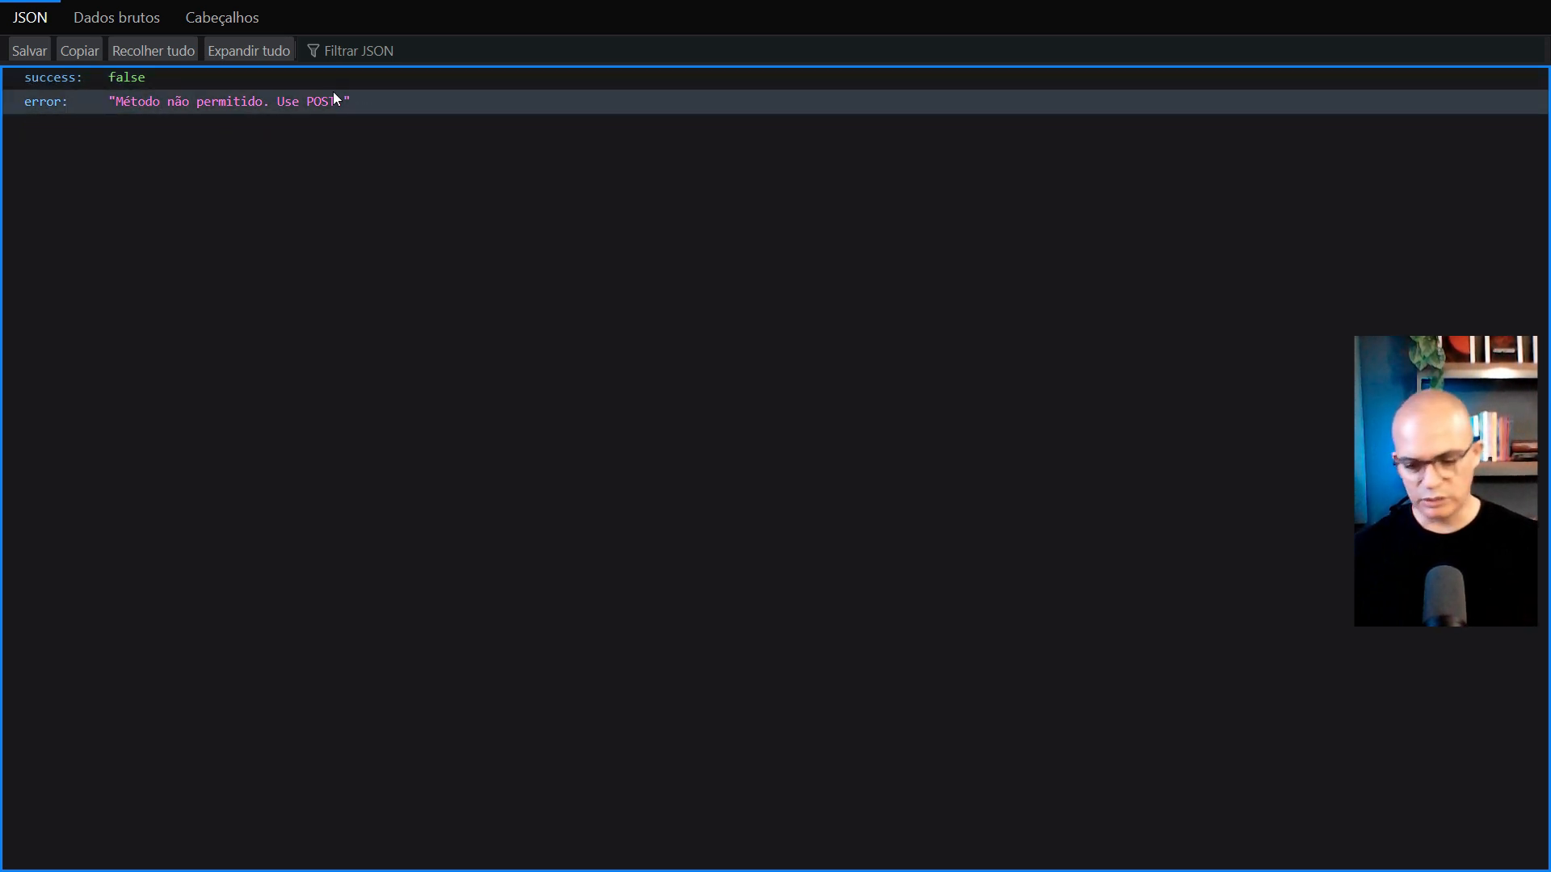
key(ctrl+w)
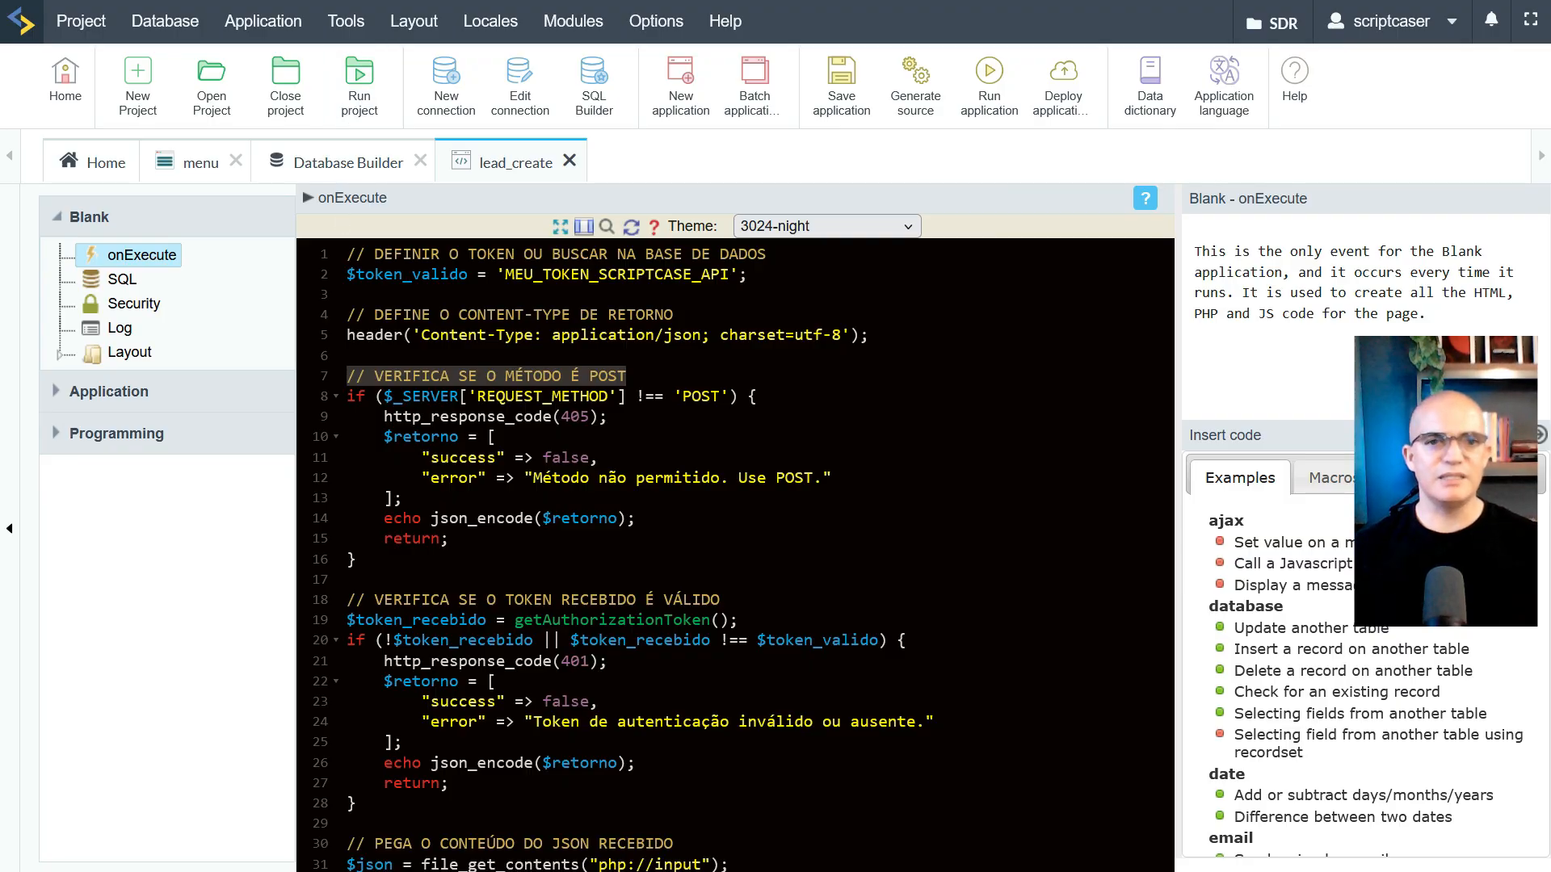
scroll(736, 549, down, 3)
scroll(735, 549, up, 3)
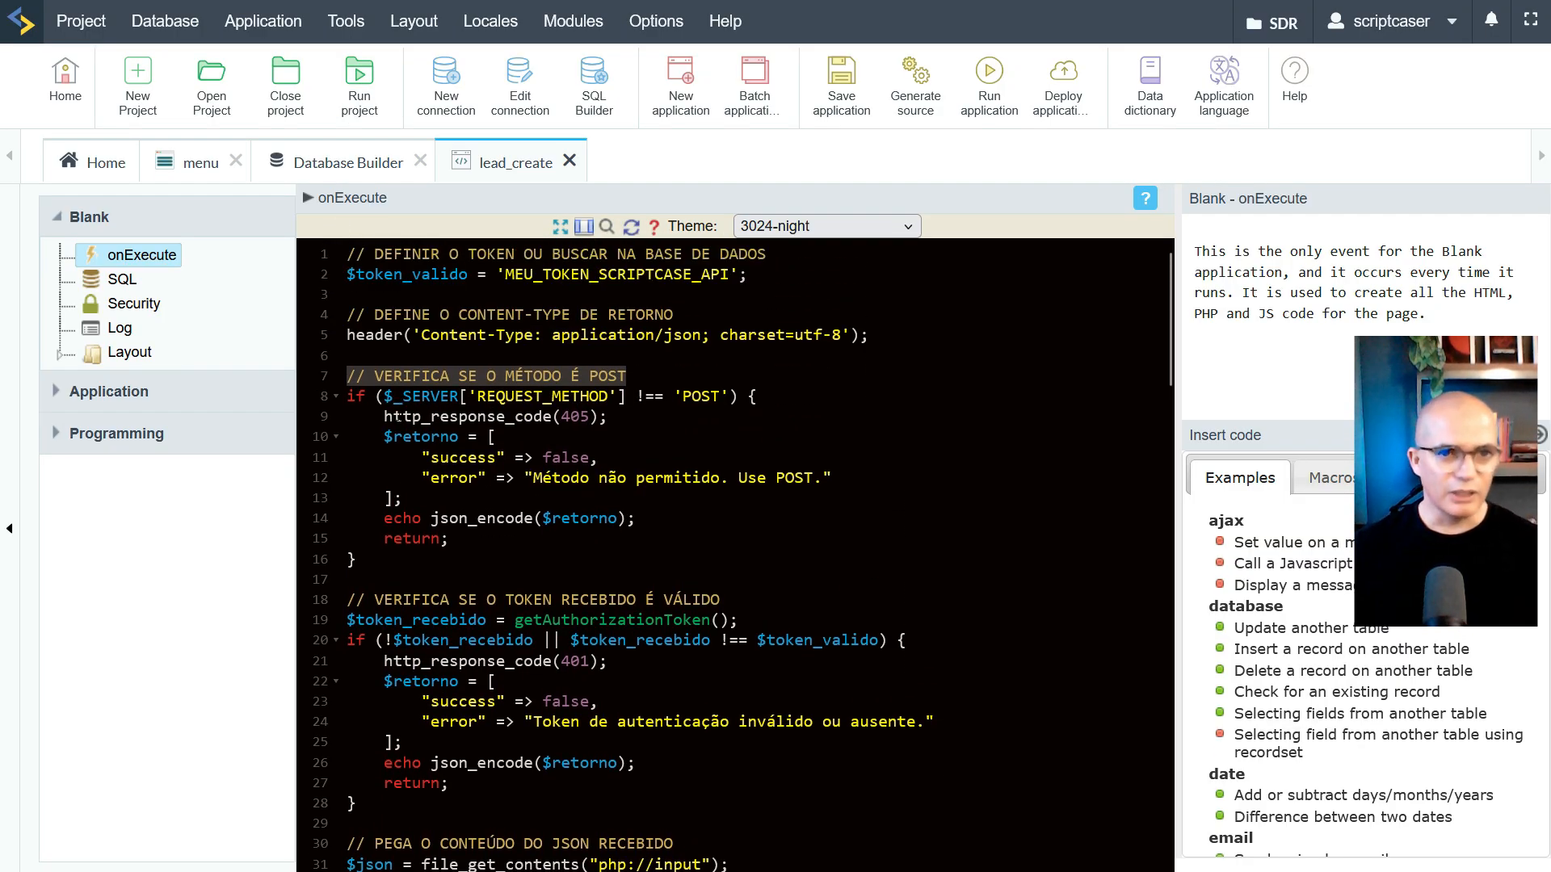
drag(385, 416, 496, 436)
click(468, 437)
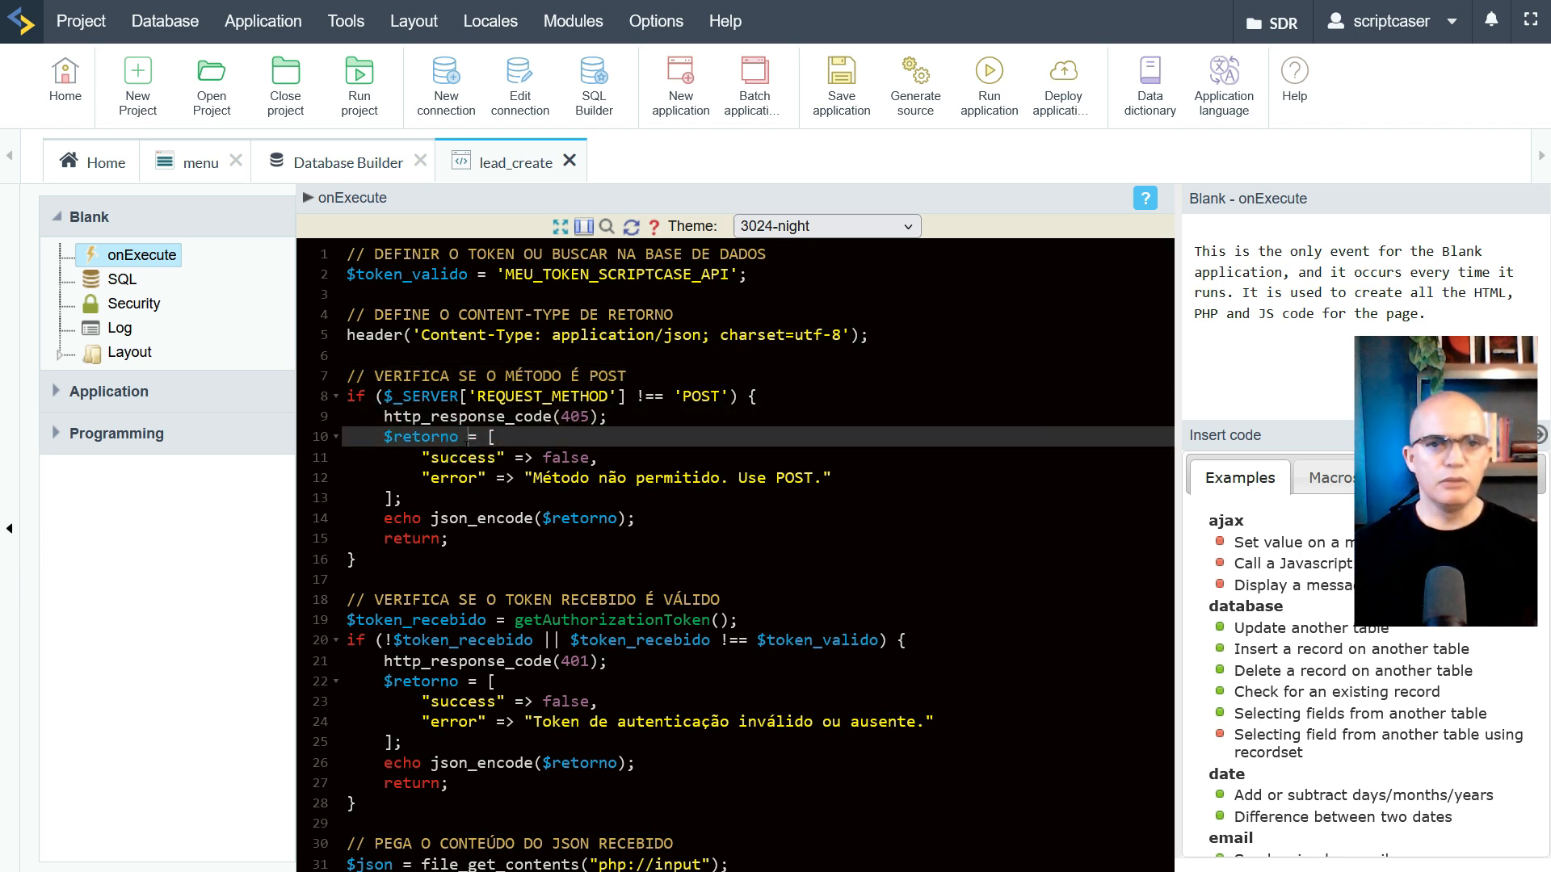
drag(496, 436, 403, 497)
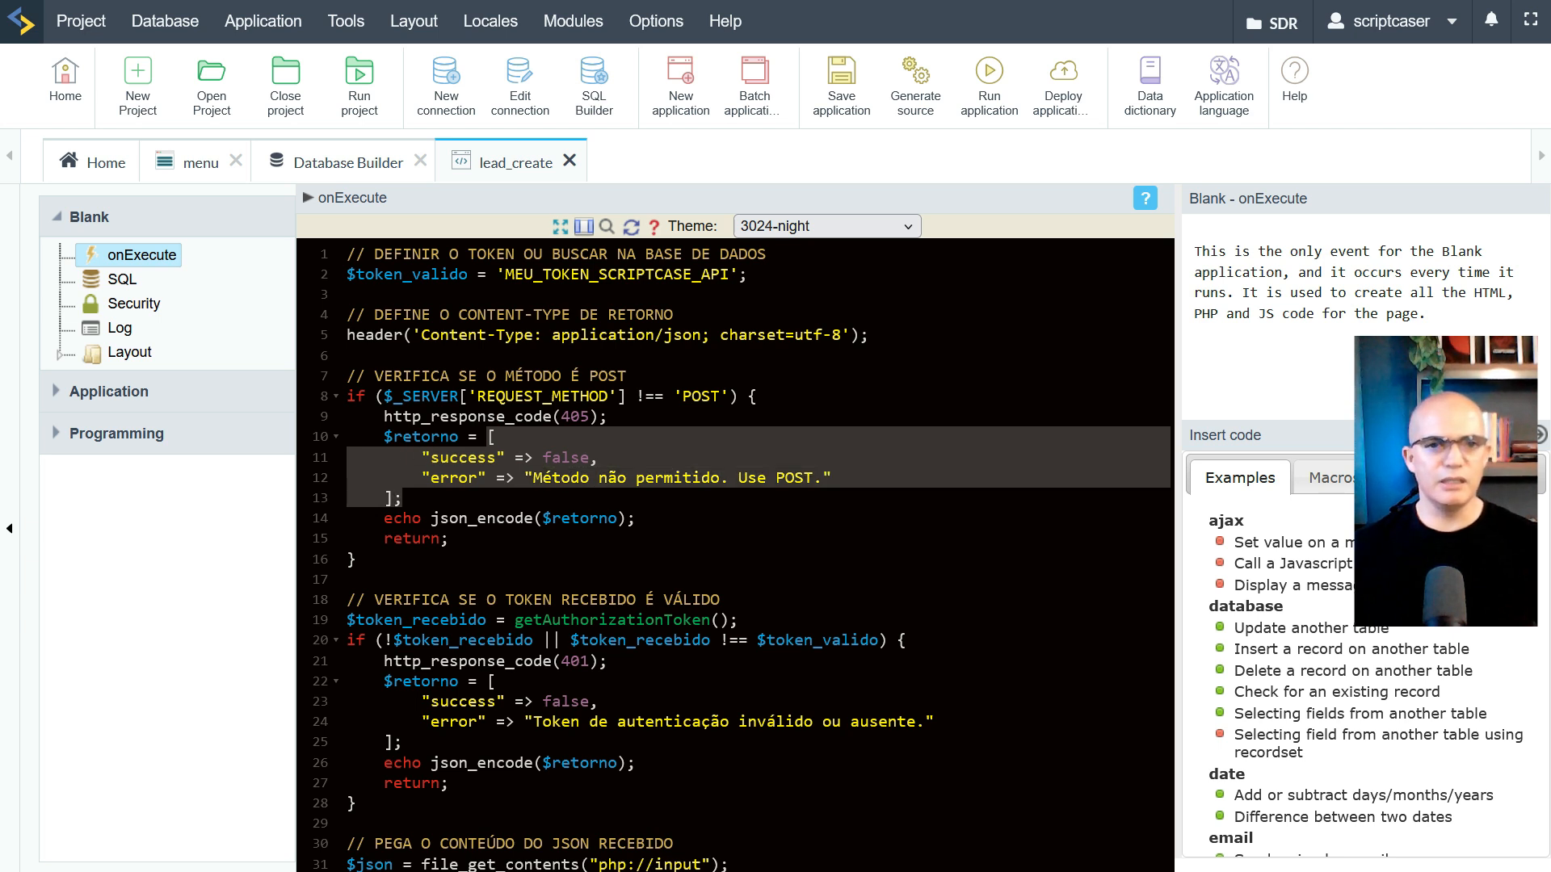
drag(430, 518, 533, 518)
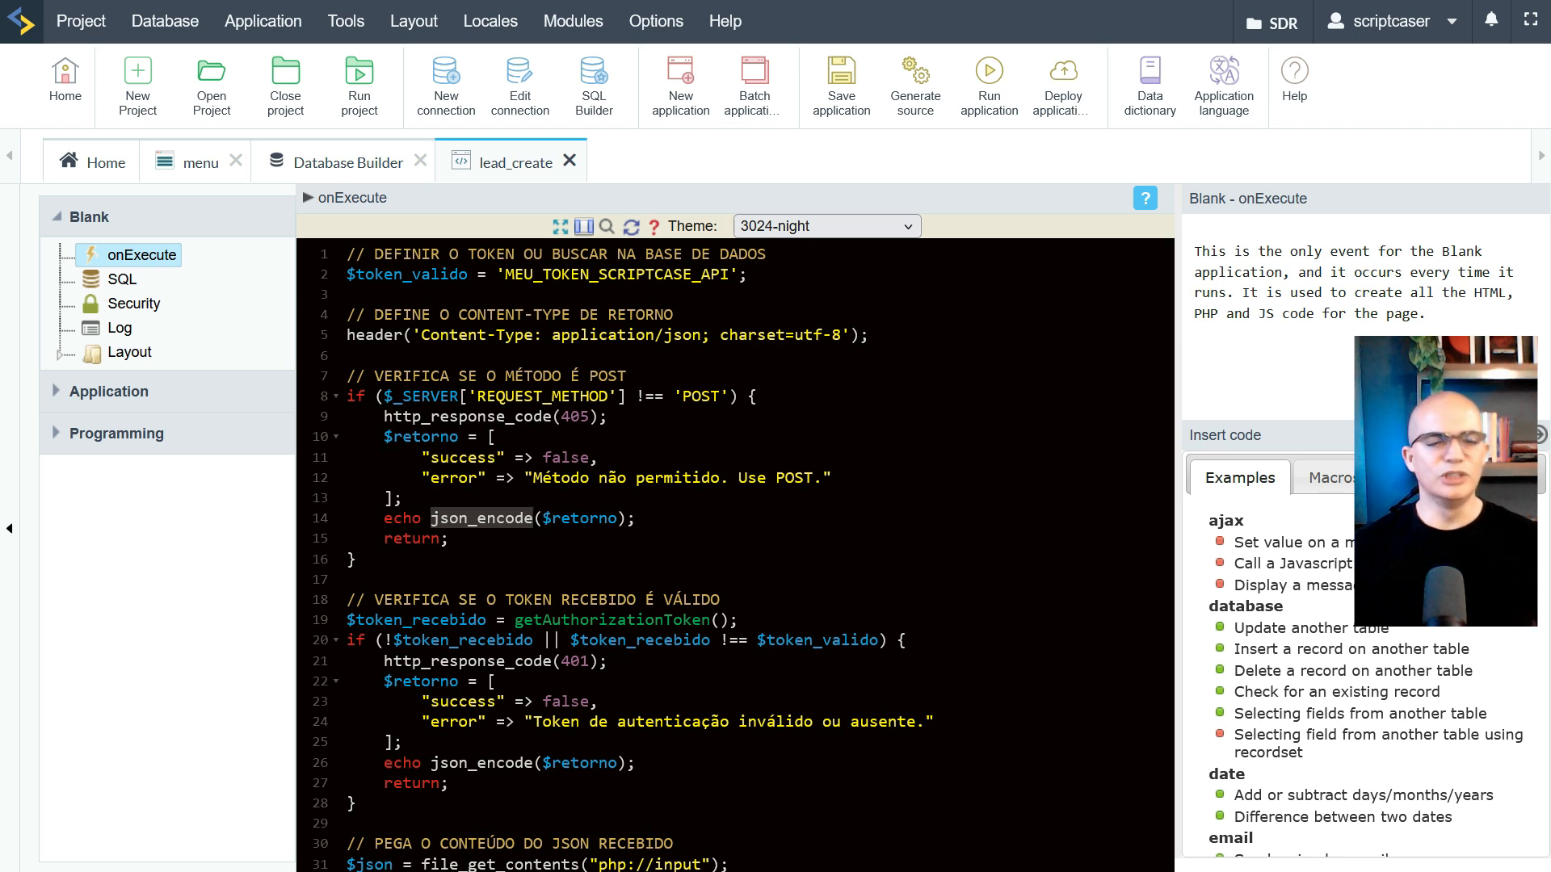
drag(393, 538, 446, 538)
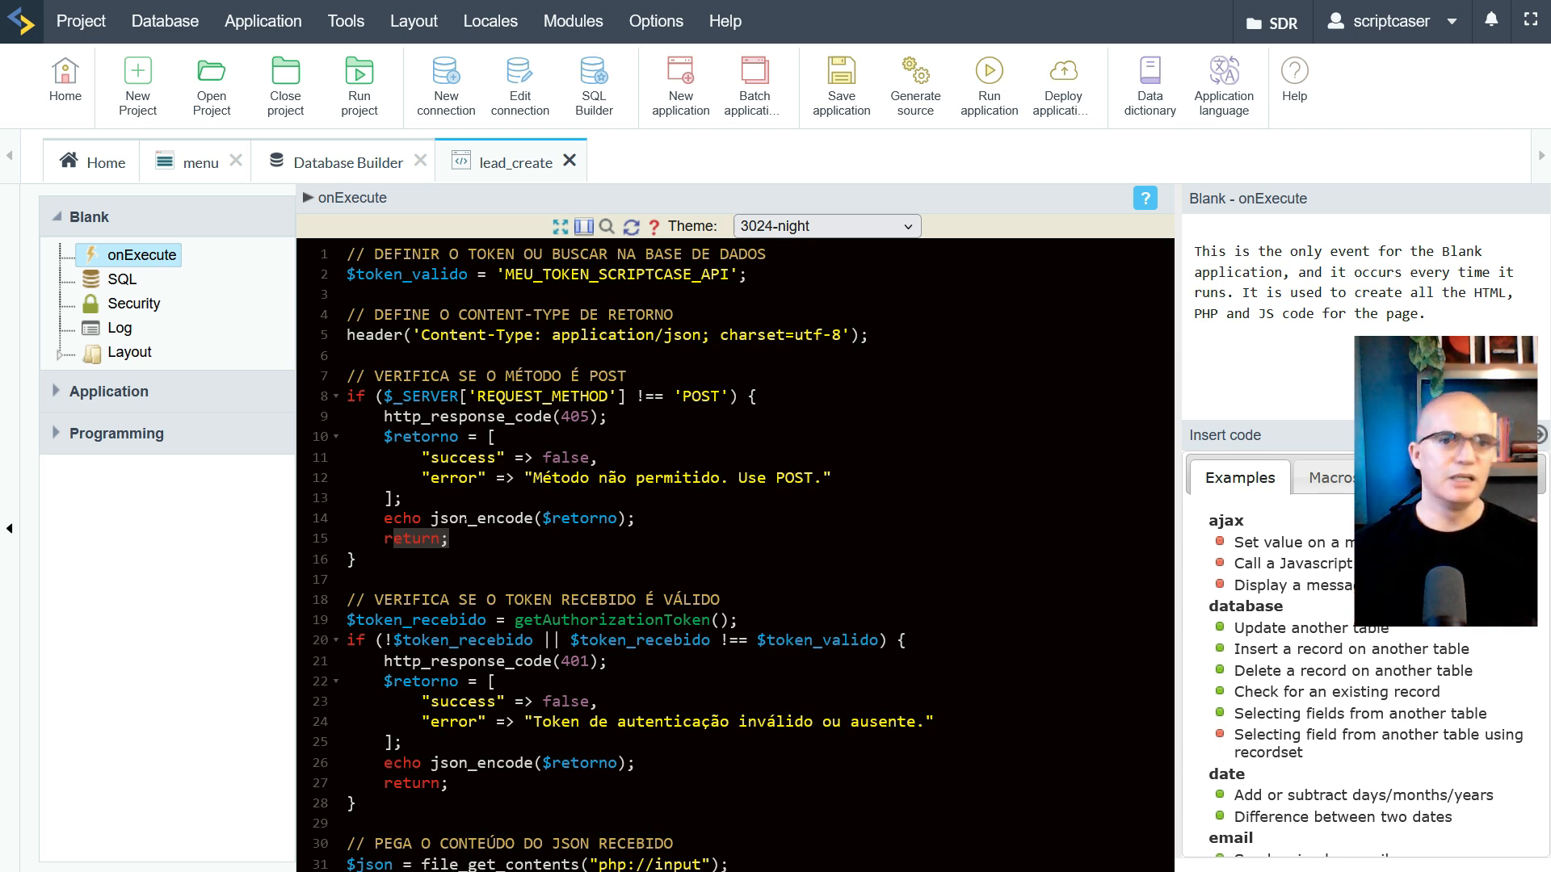
click(378, 556)
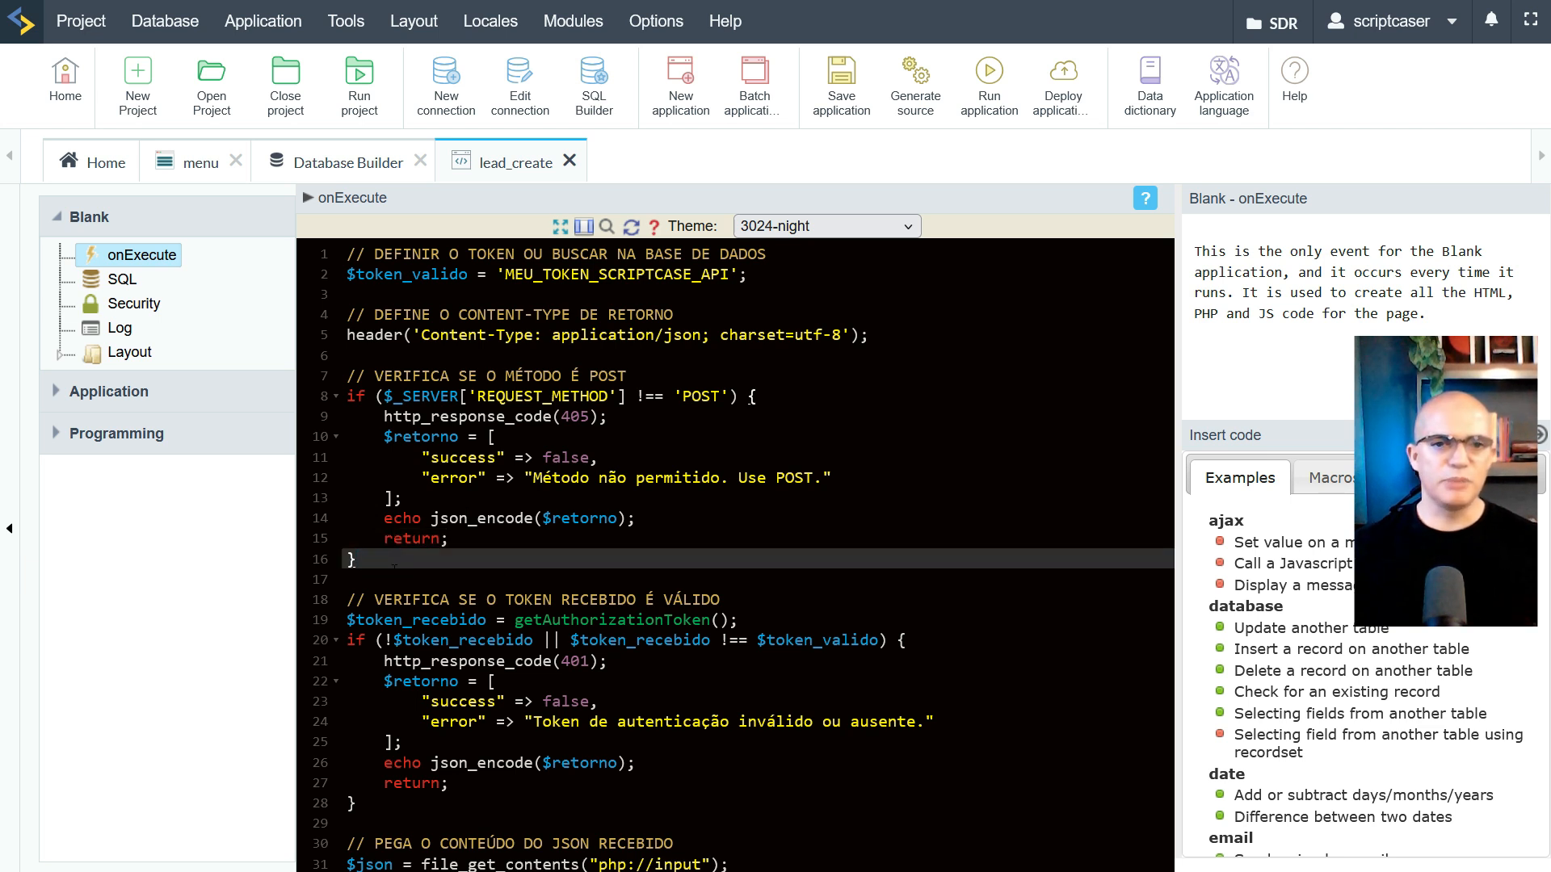
scroll(394, 568, down, 3)
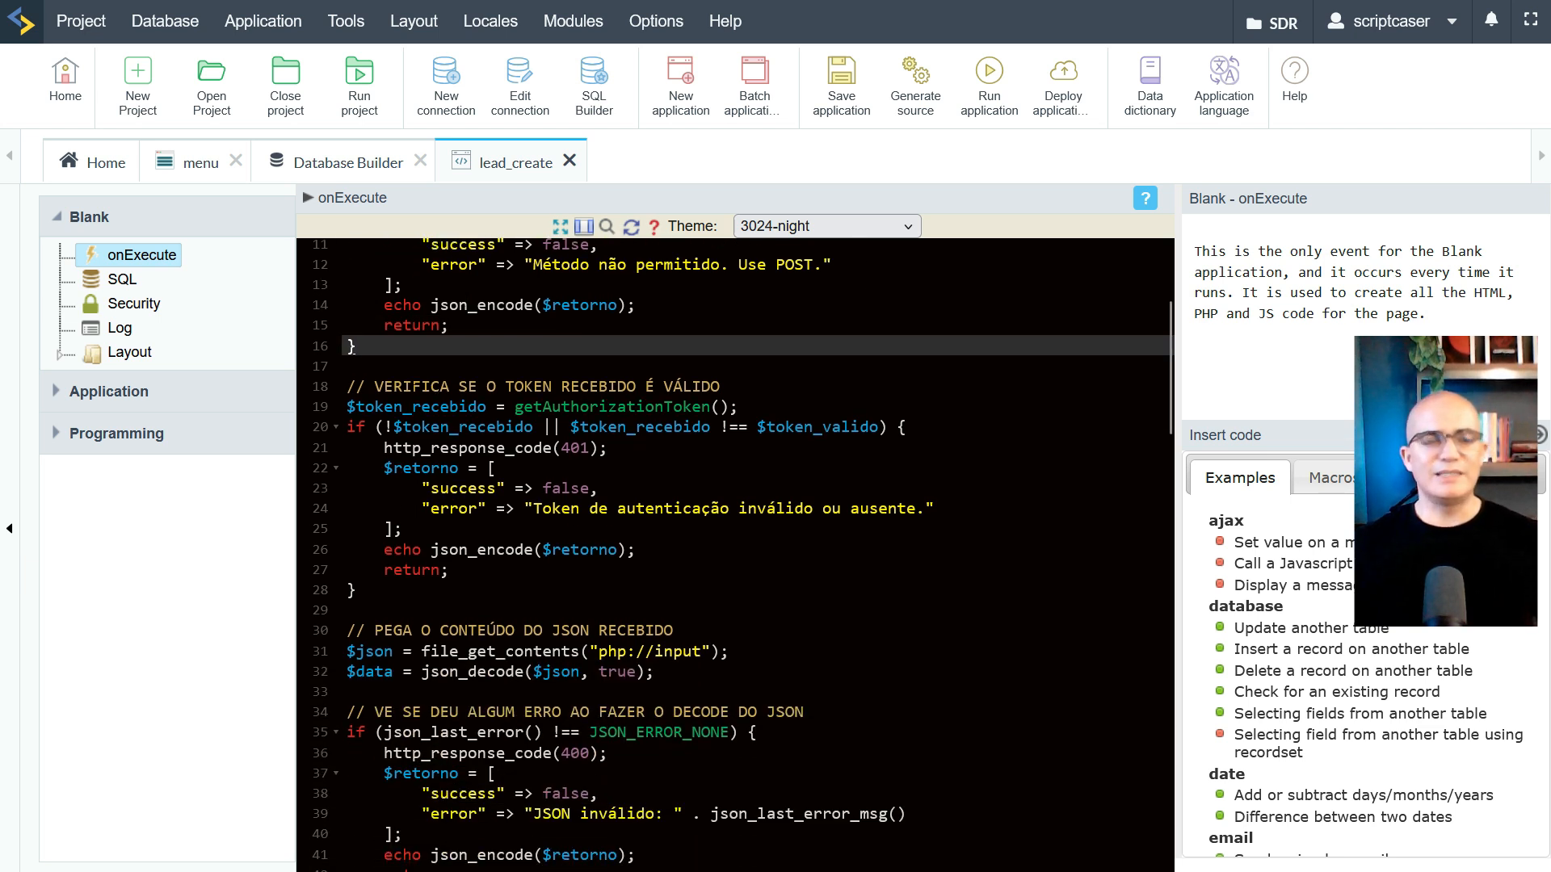
drag(347, 386, 720, 386)
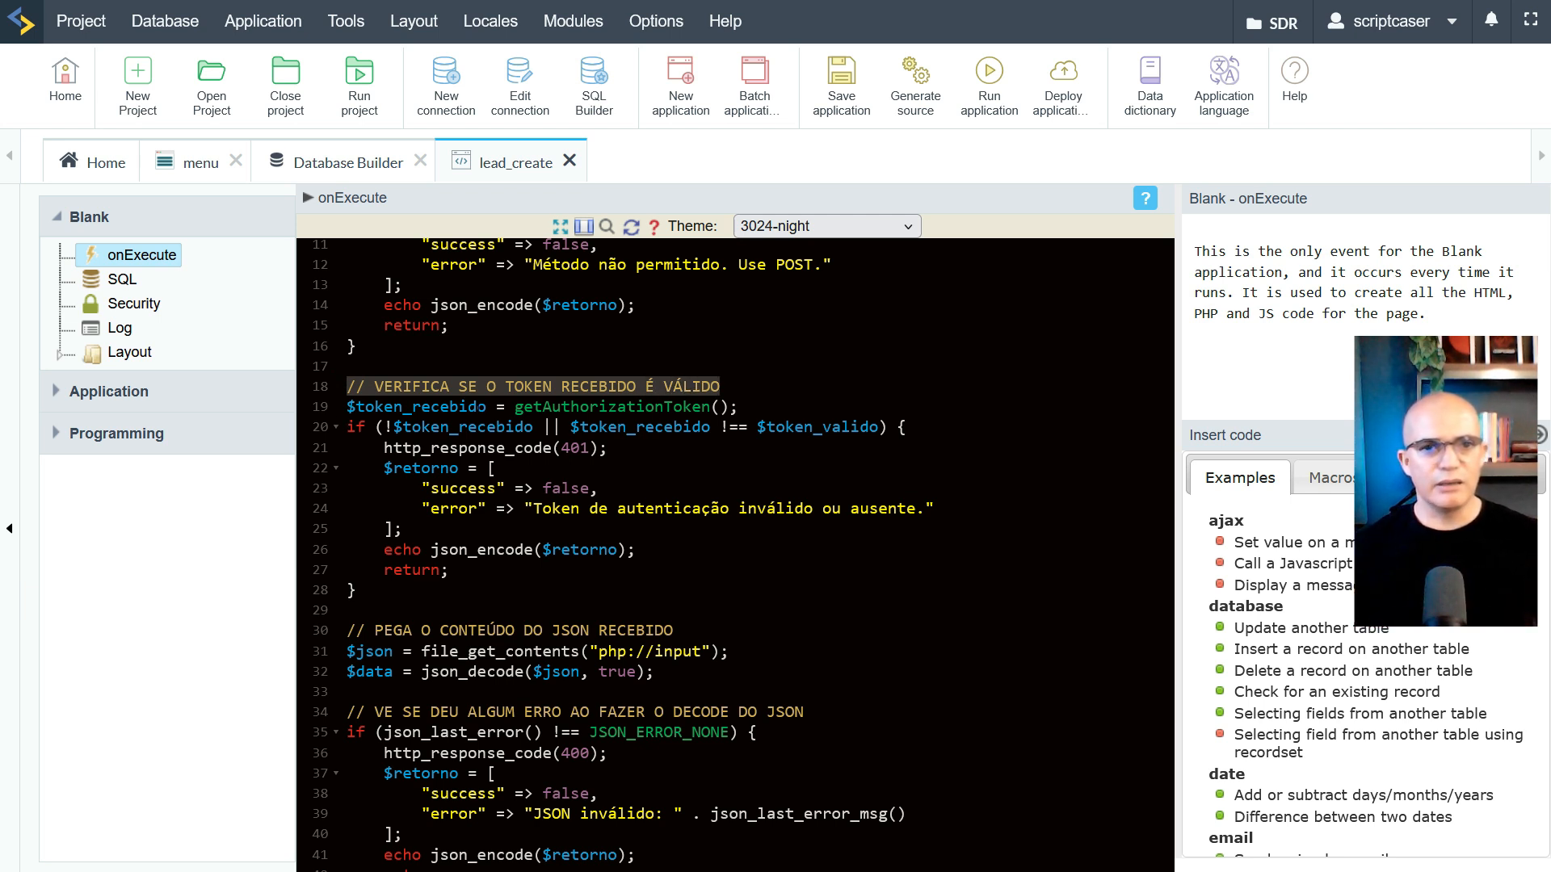
drag(515, 406, 738, 407)
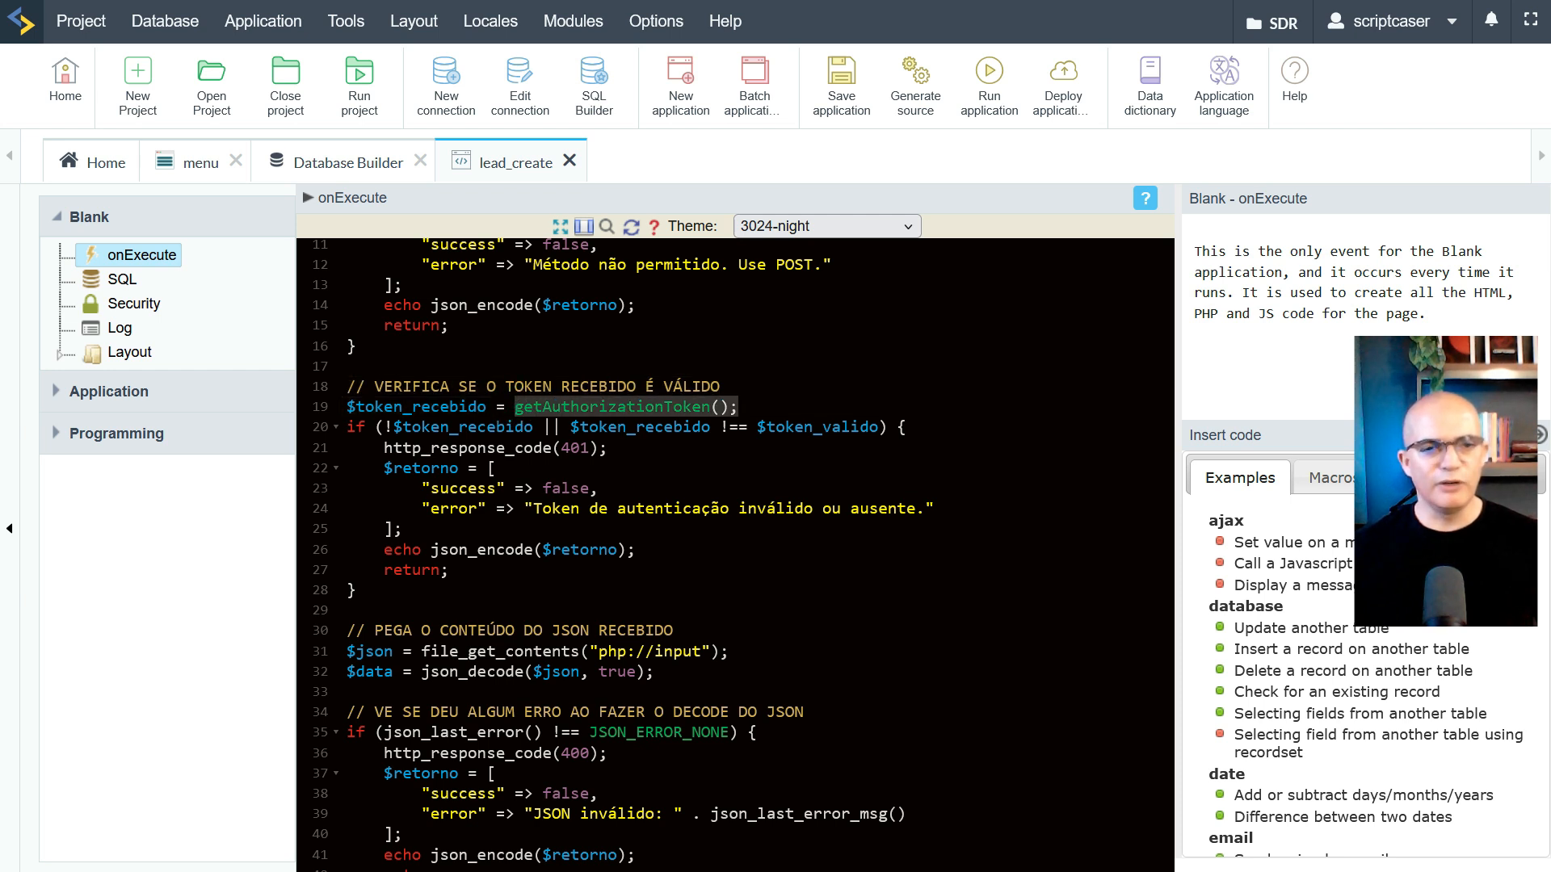
drag(348, 407, 477, 426)
click(563, 408)
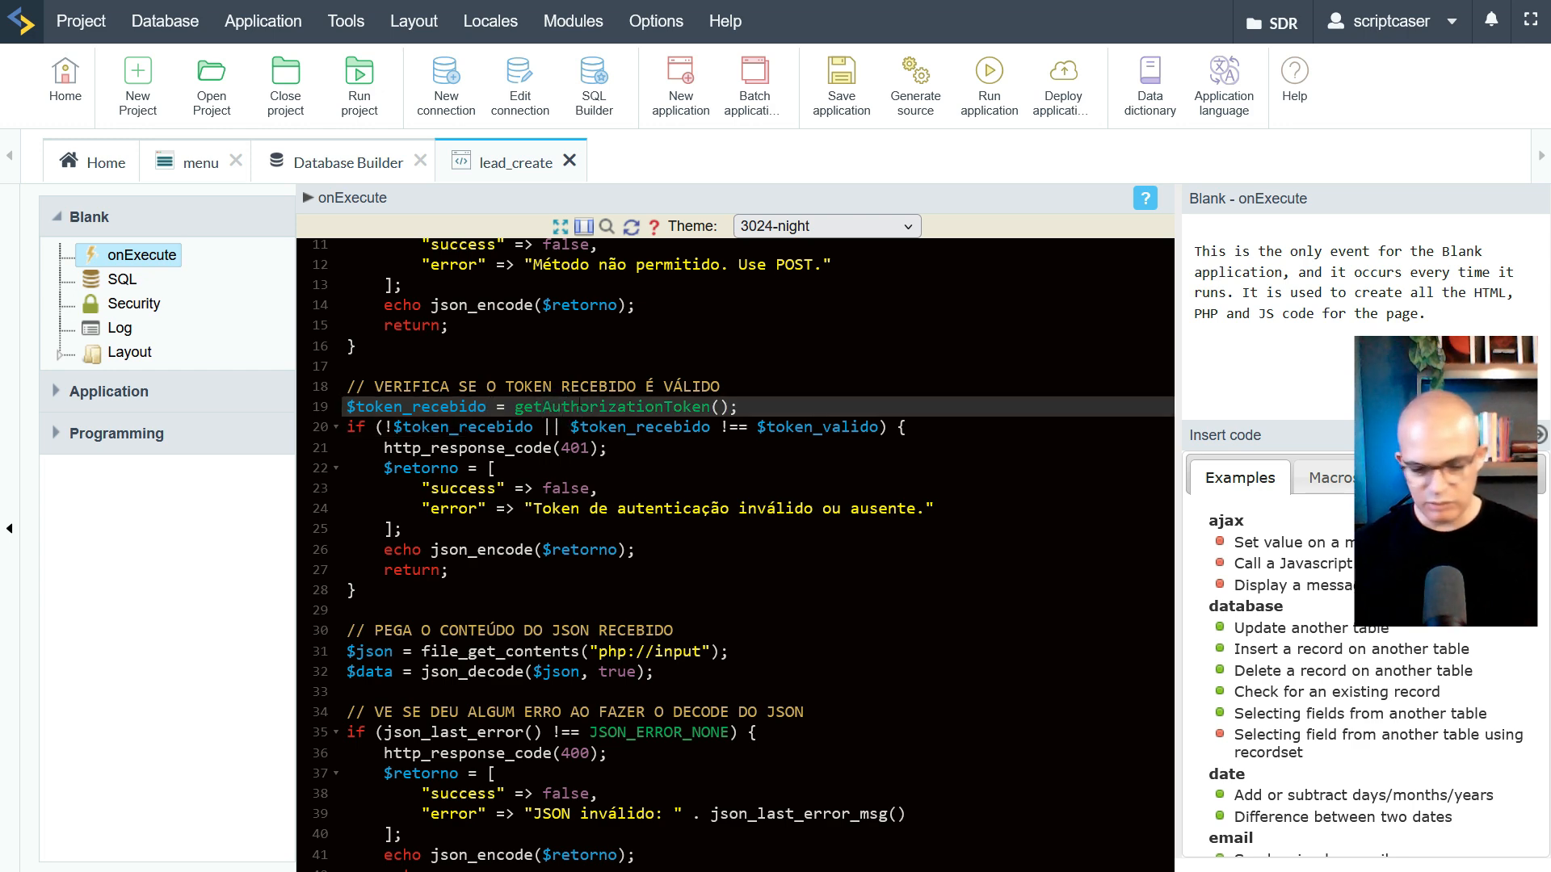
key(ctrl+End)
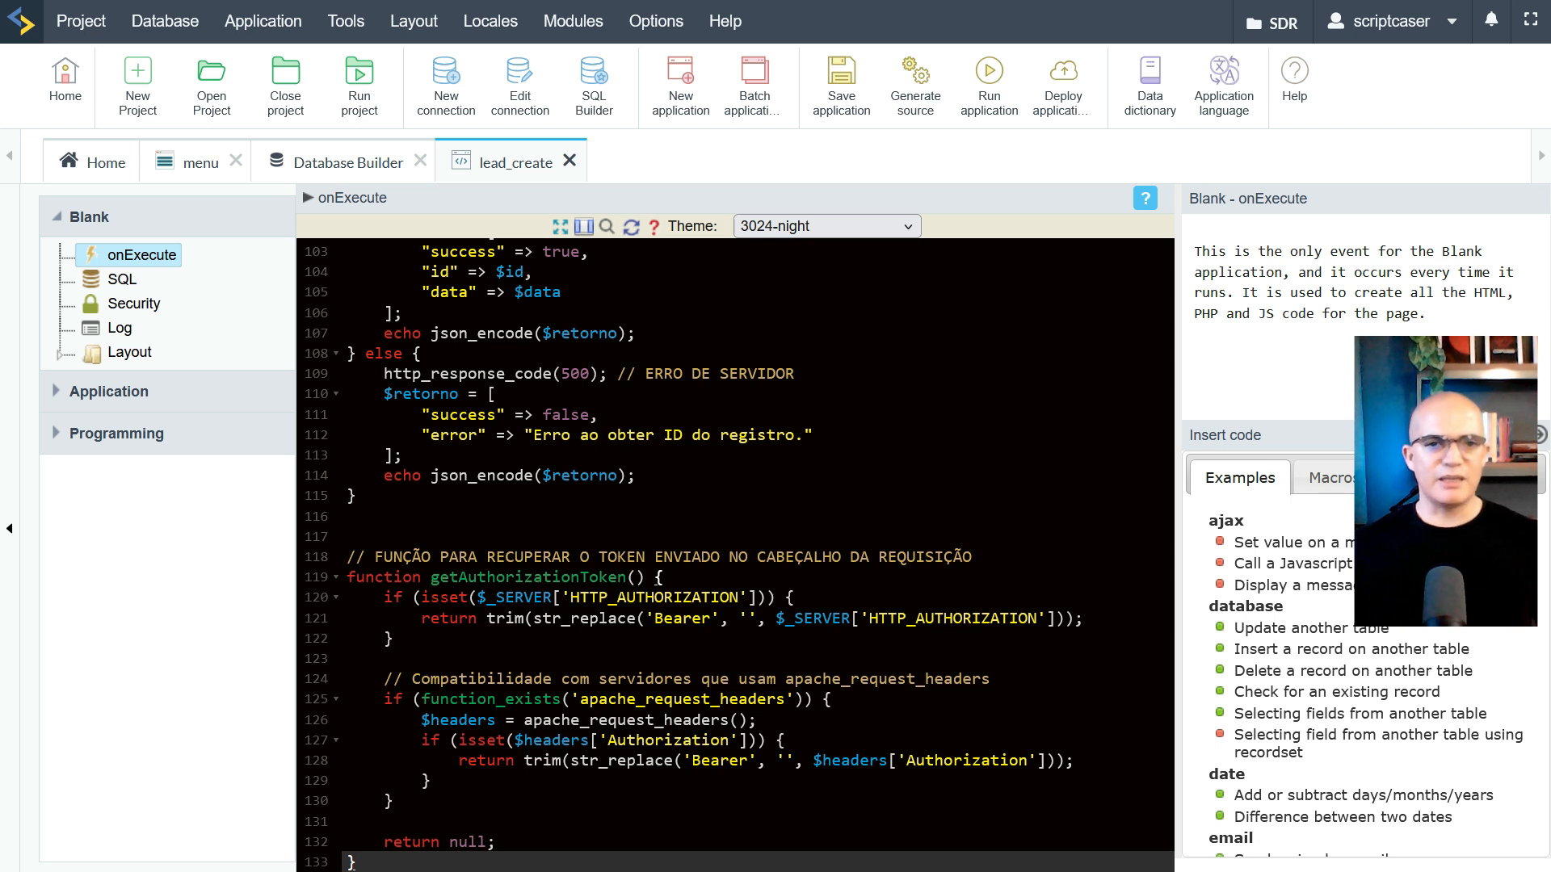
drag(478, 598, 555, 602)
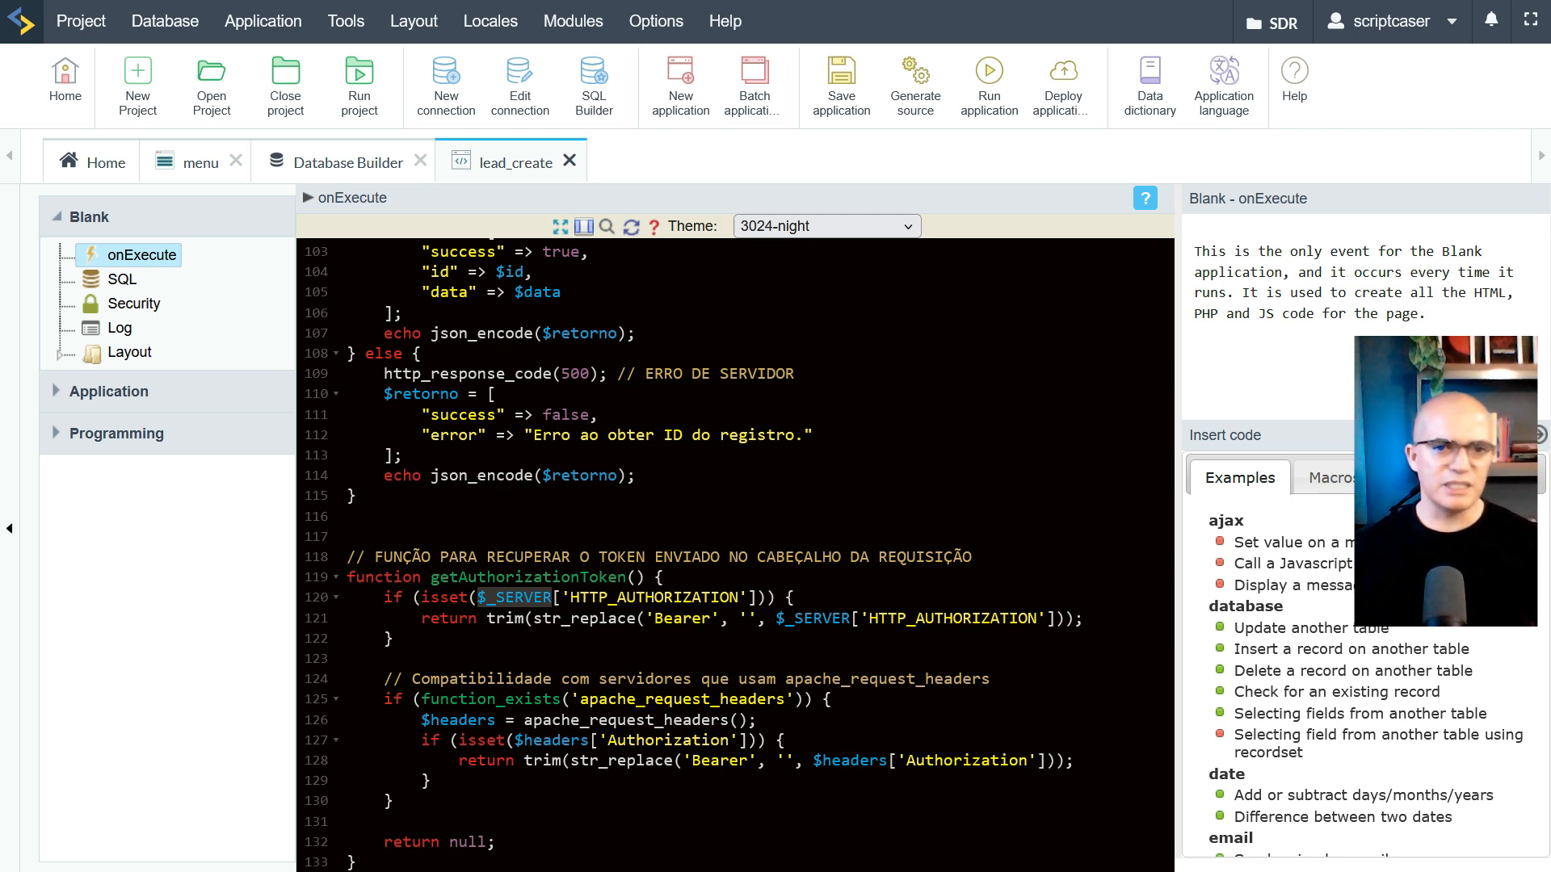
drag(524, 721, 731, 729)
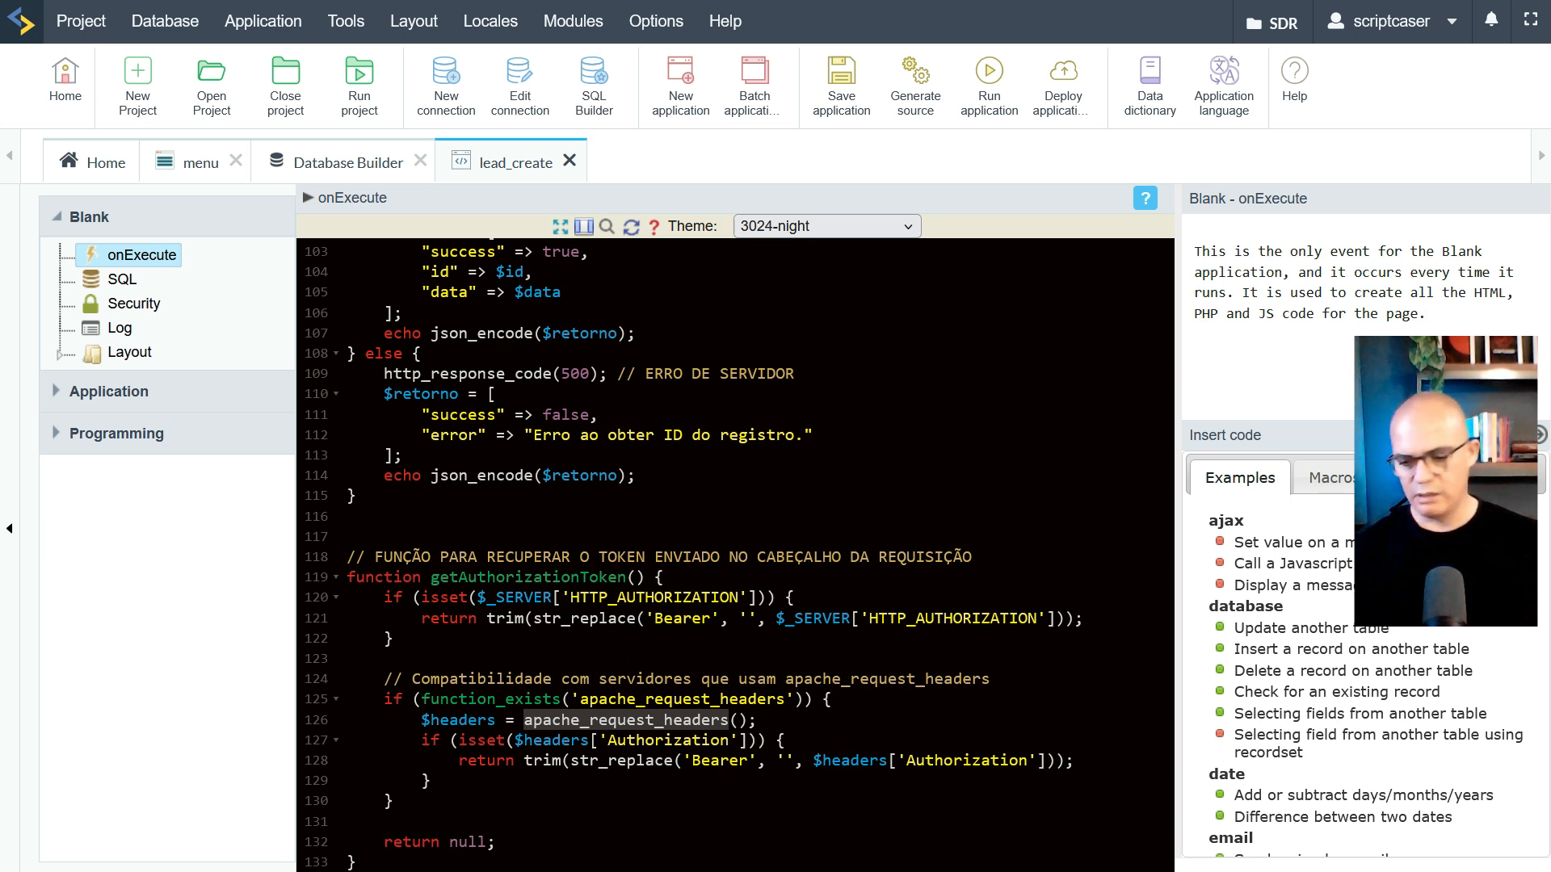
key(Home)
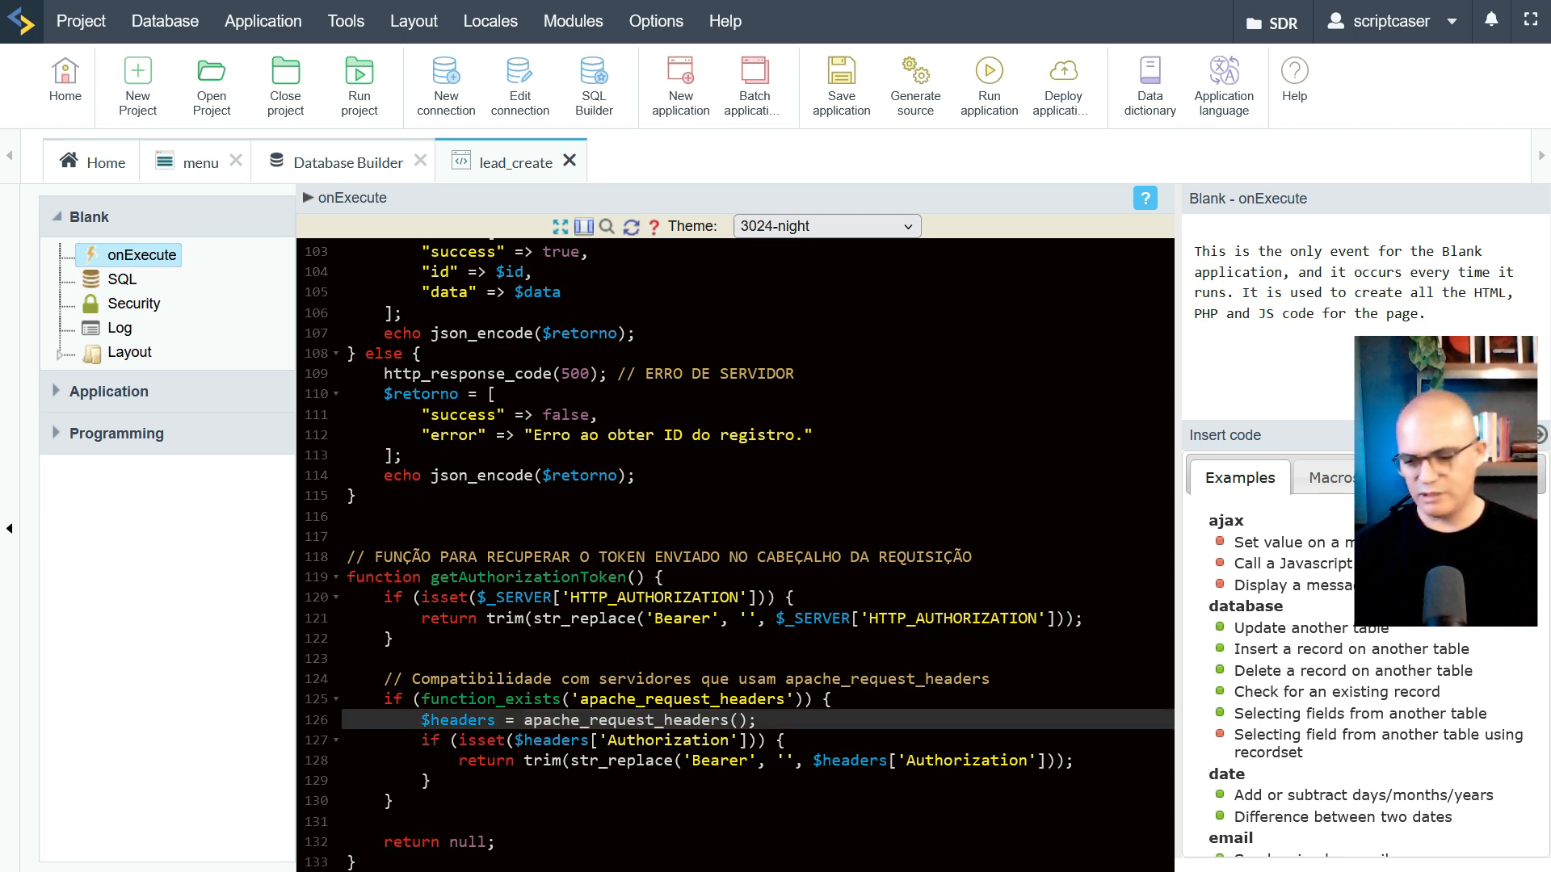
key(ctrl+Home)
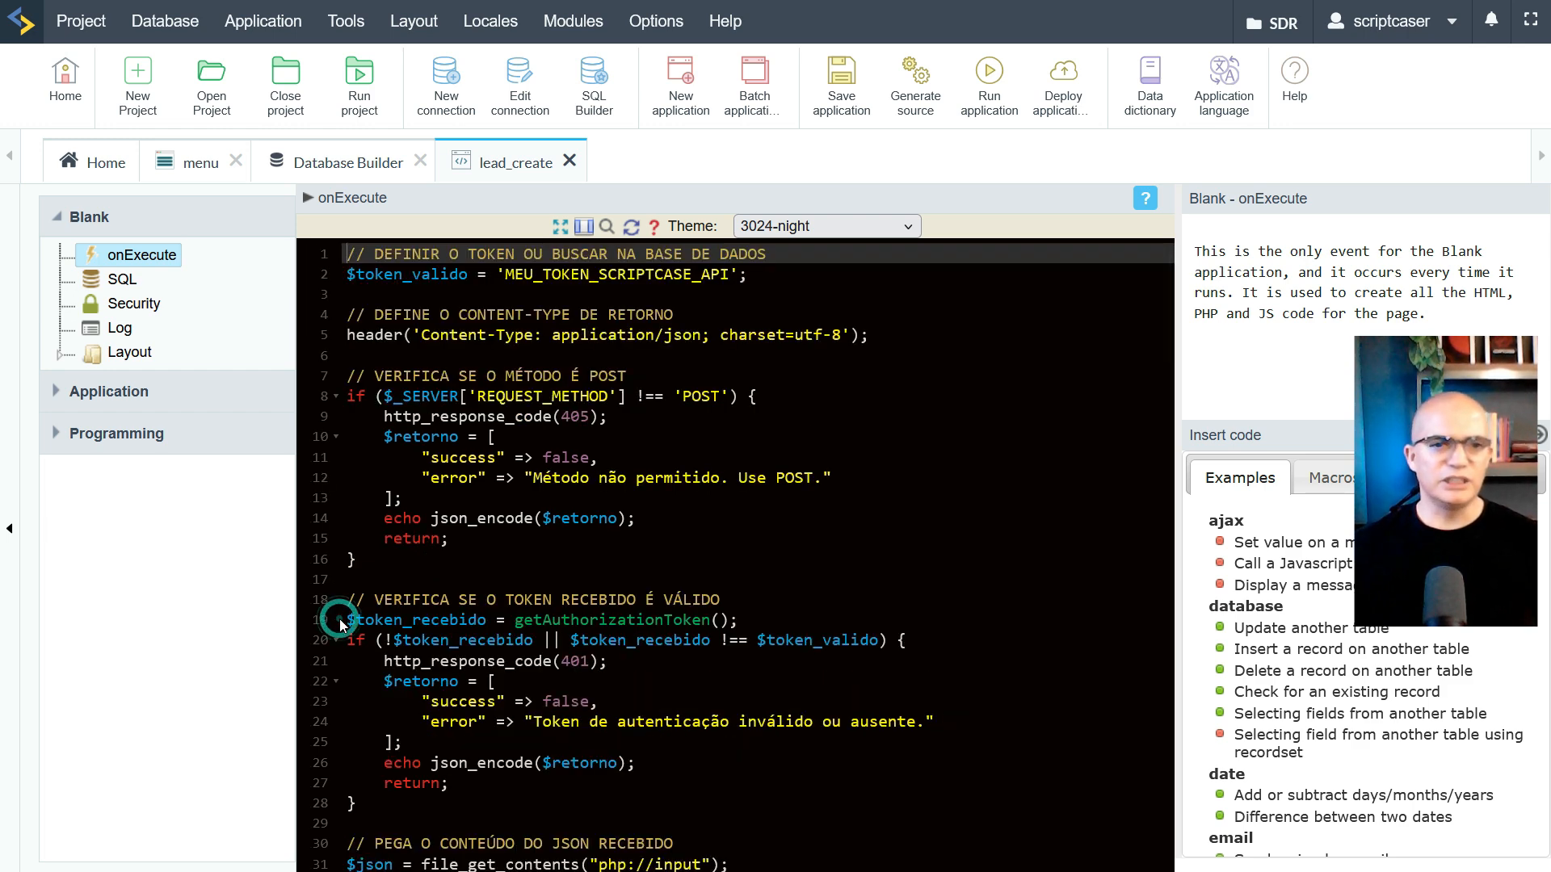
drag(349, 621, 486, 621)
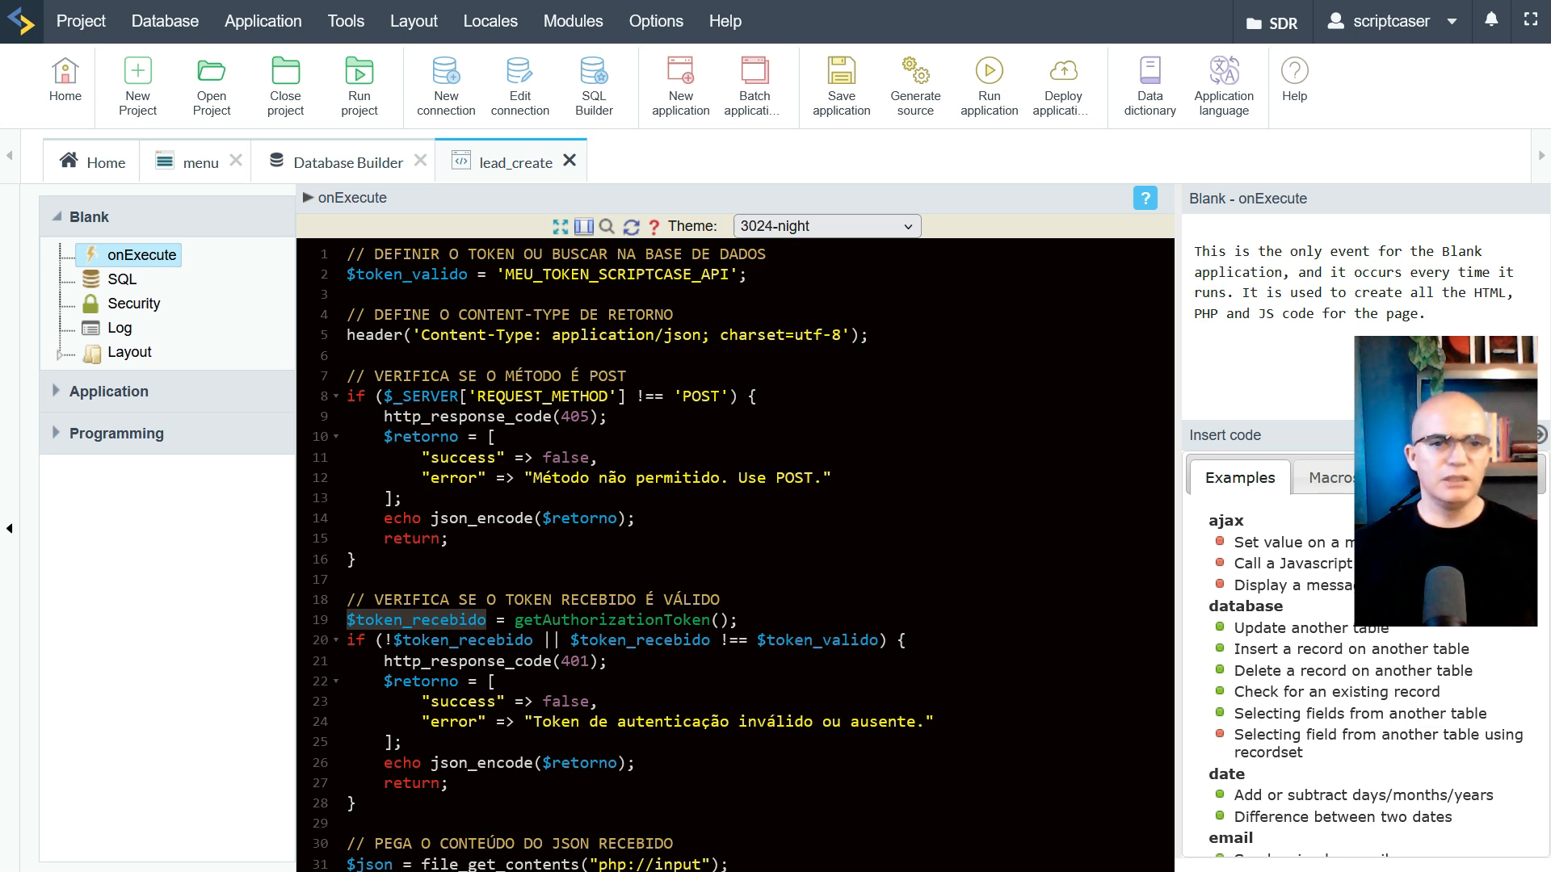
drag(385, 640, 542, 640)
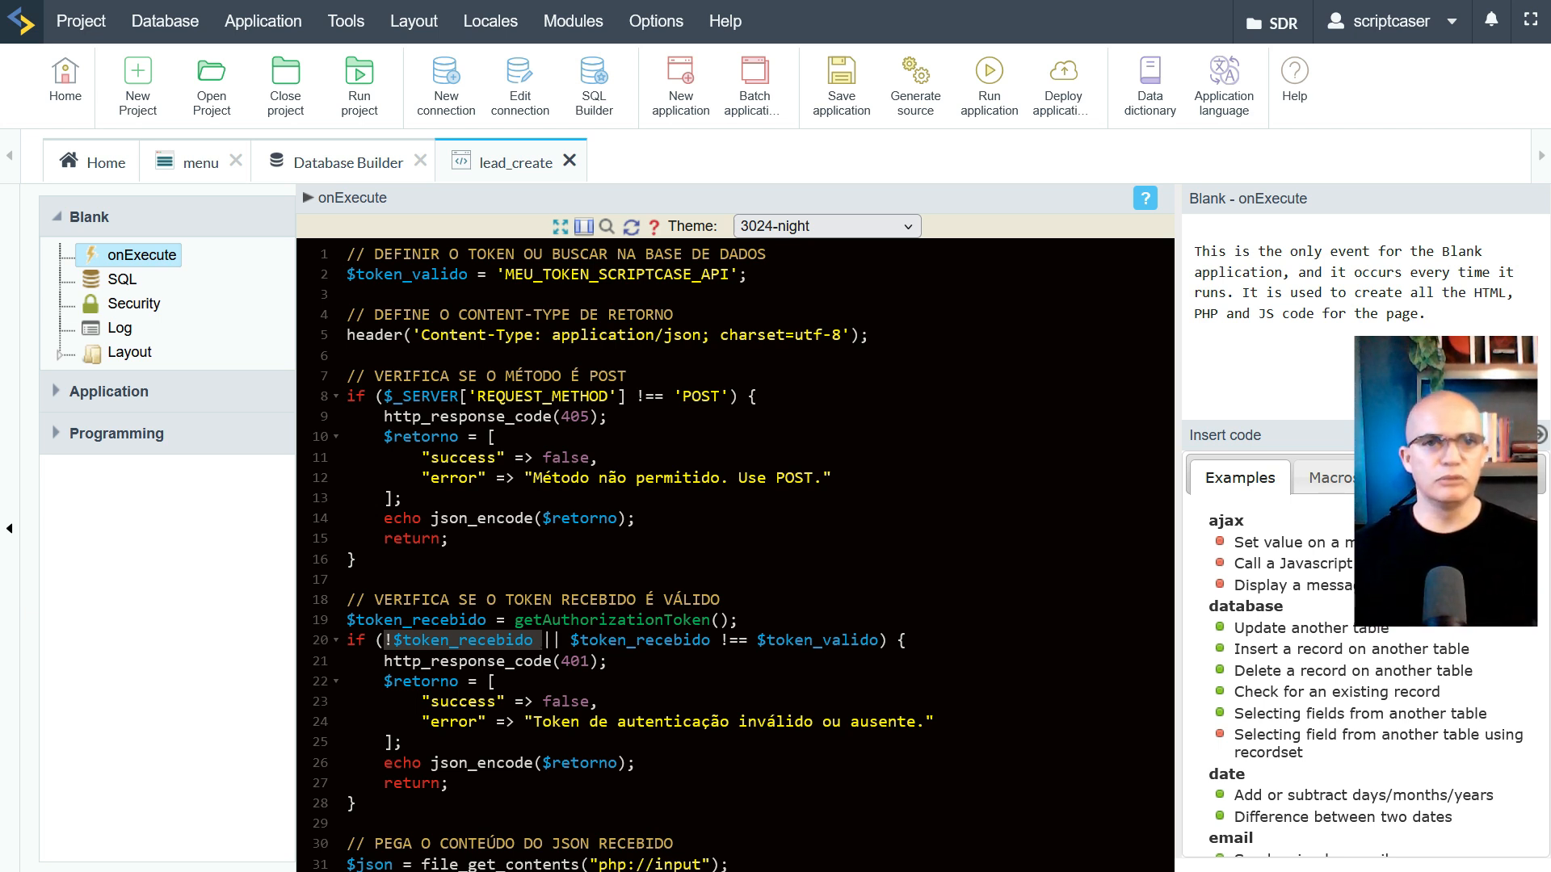
drag(504, 273, 727, 289)
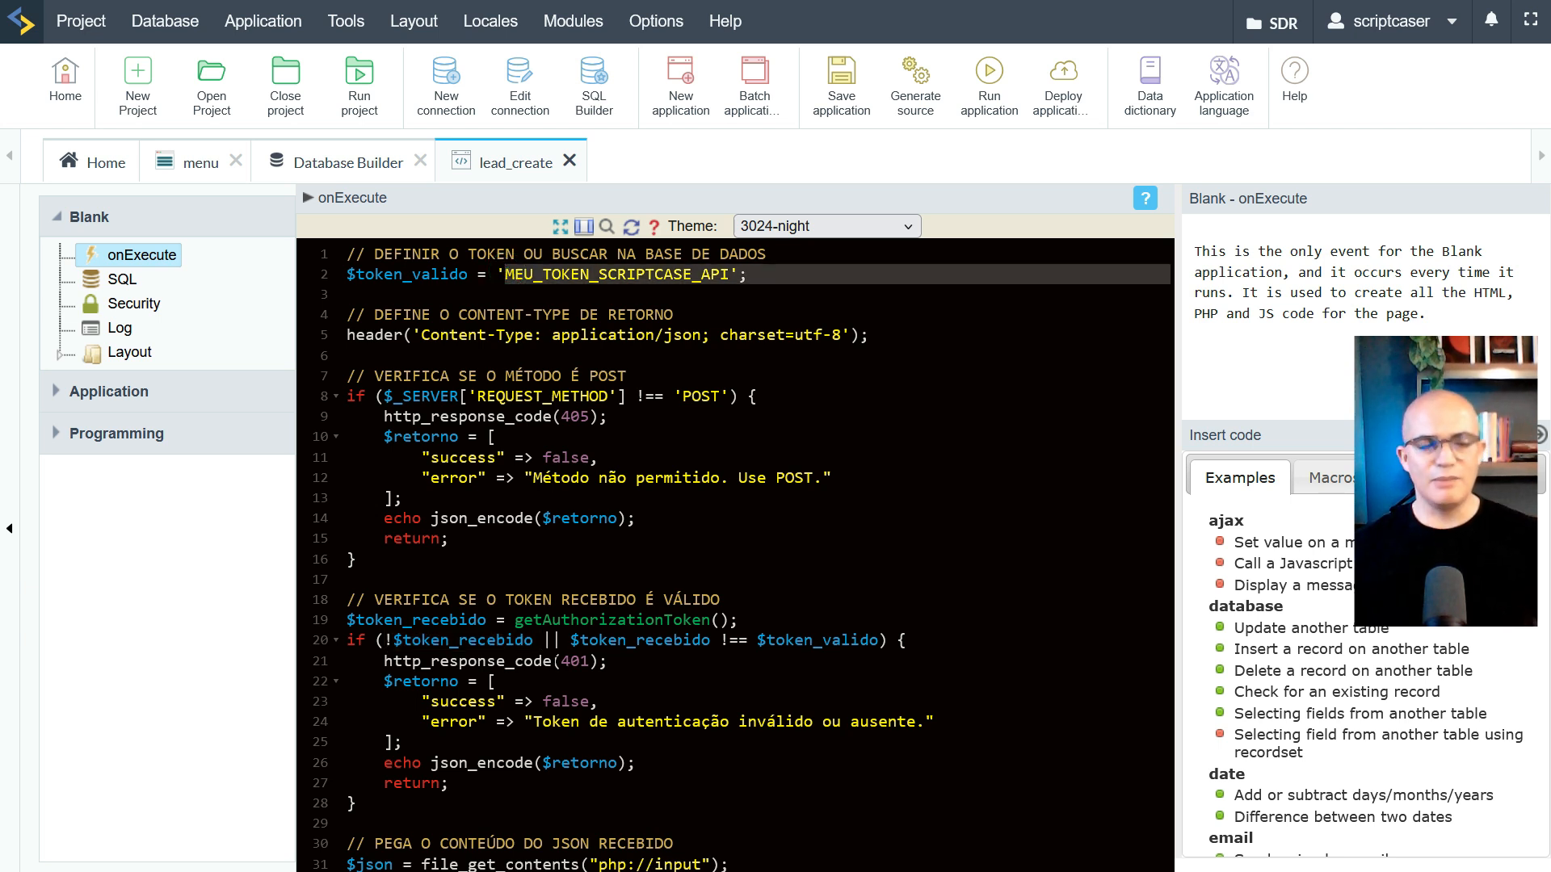
double_click(575, 661)
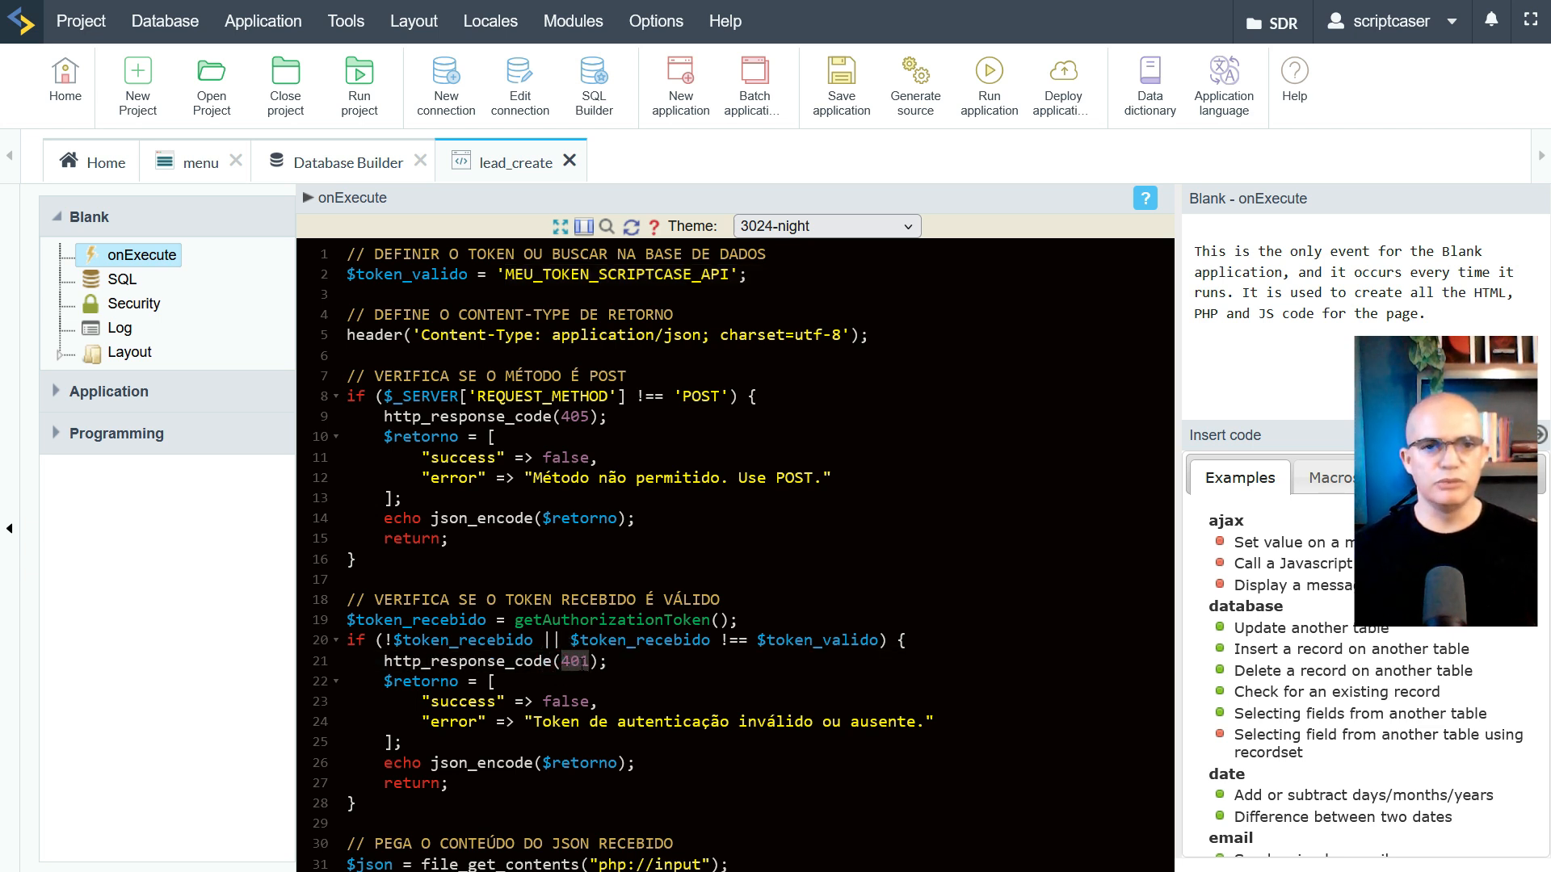
drag(533, 721, 912, 722)
scroll(735, 553, down, 3)
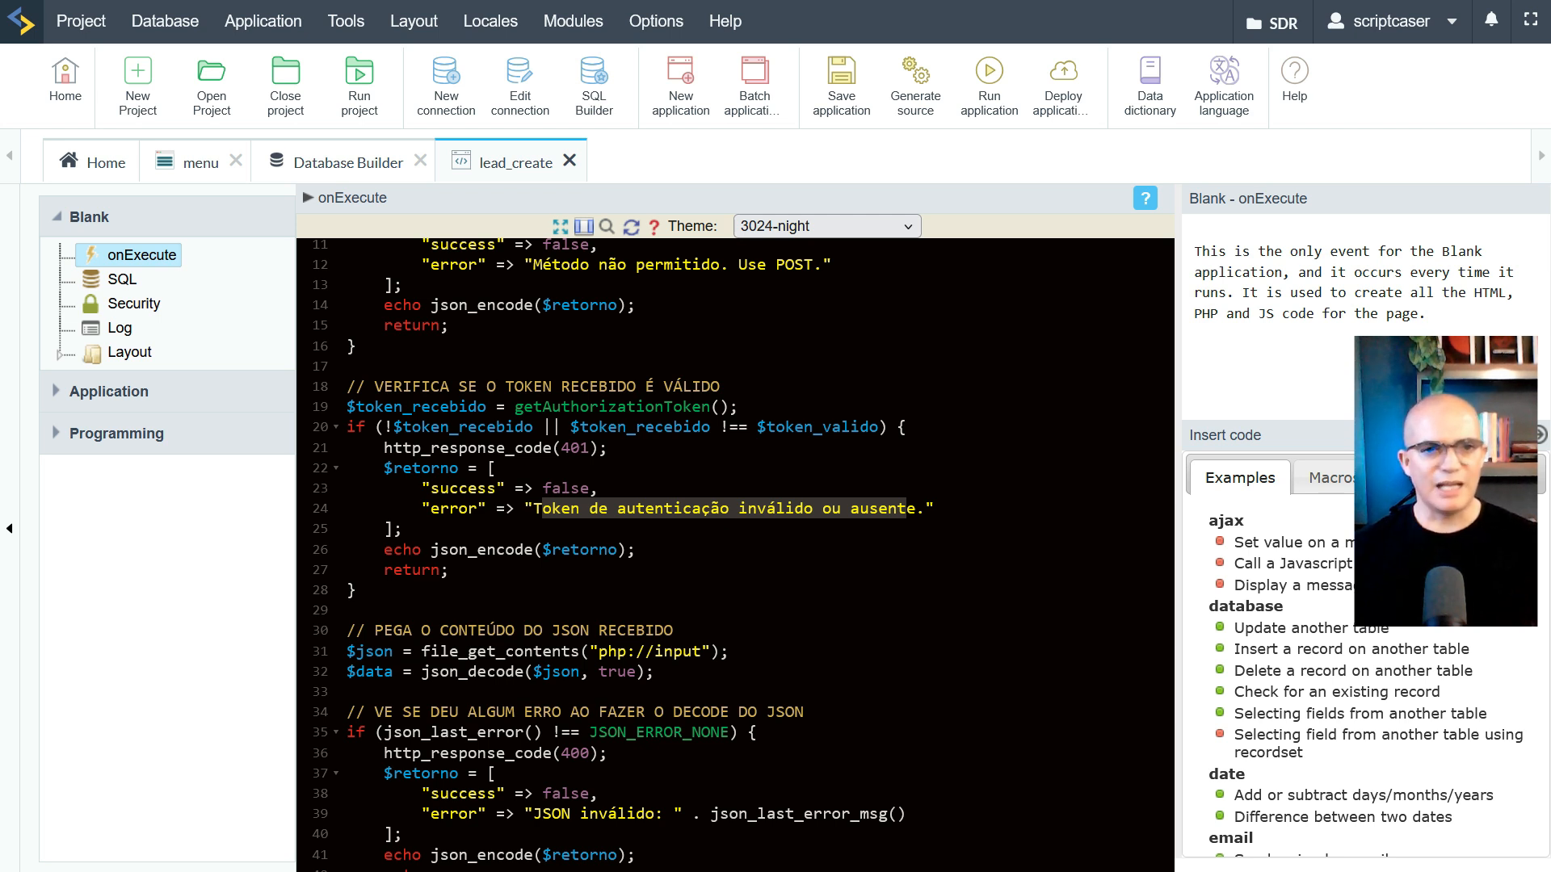
drag(376, 571, 449, 571)
scroll(470, 569, down, 2)
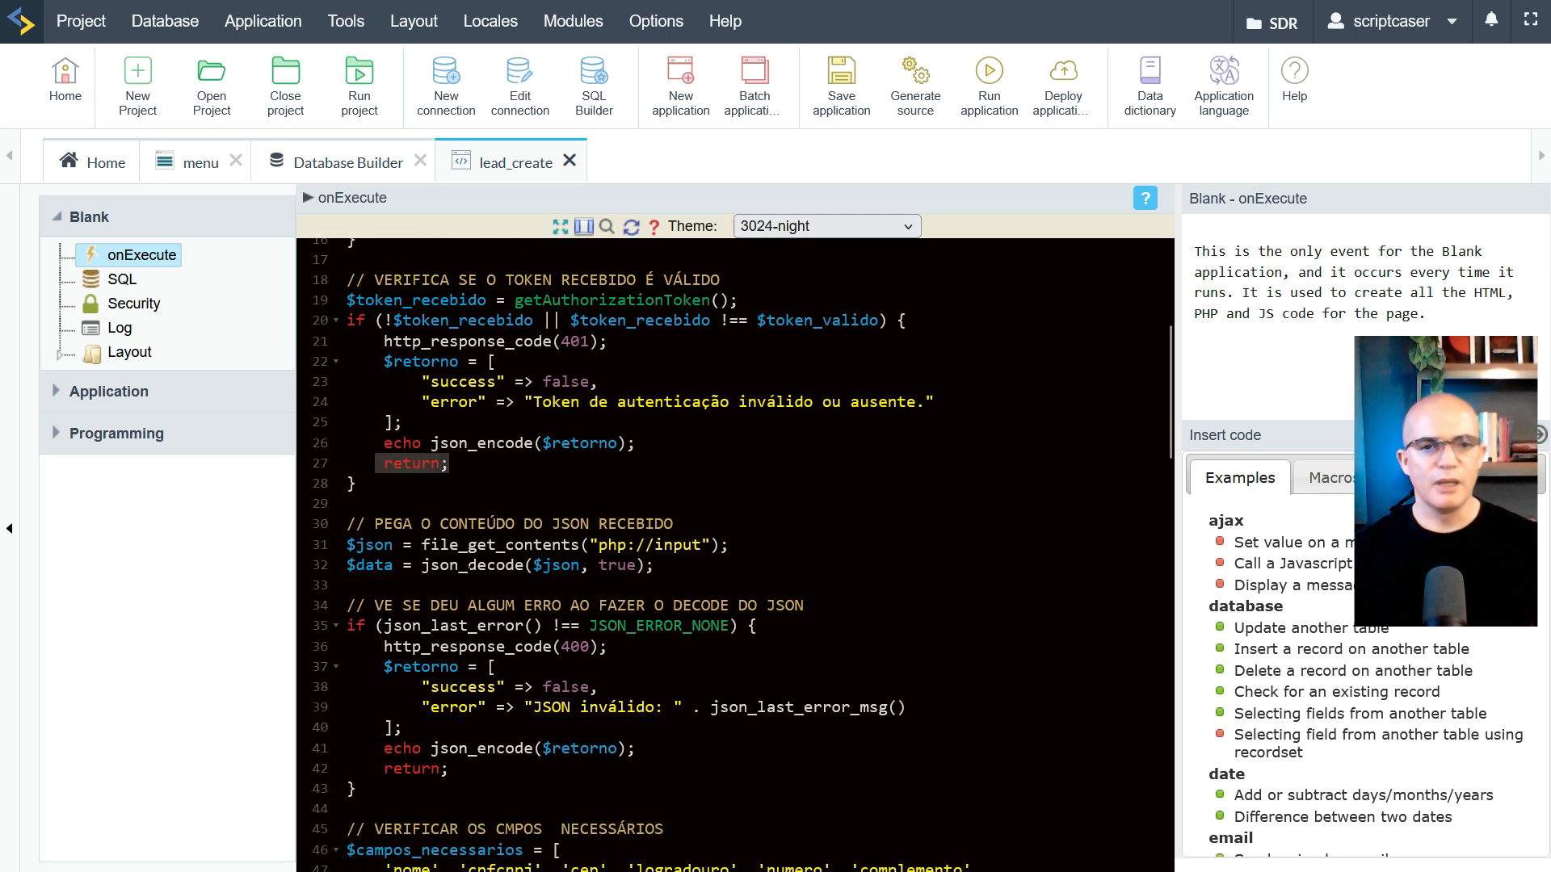
scroll(735, 555, up, 6)
scroll(736, 555, down, 6)
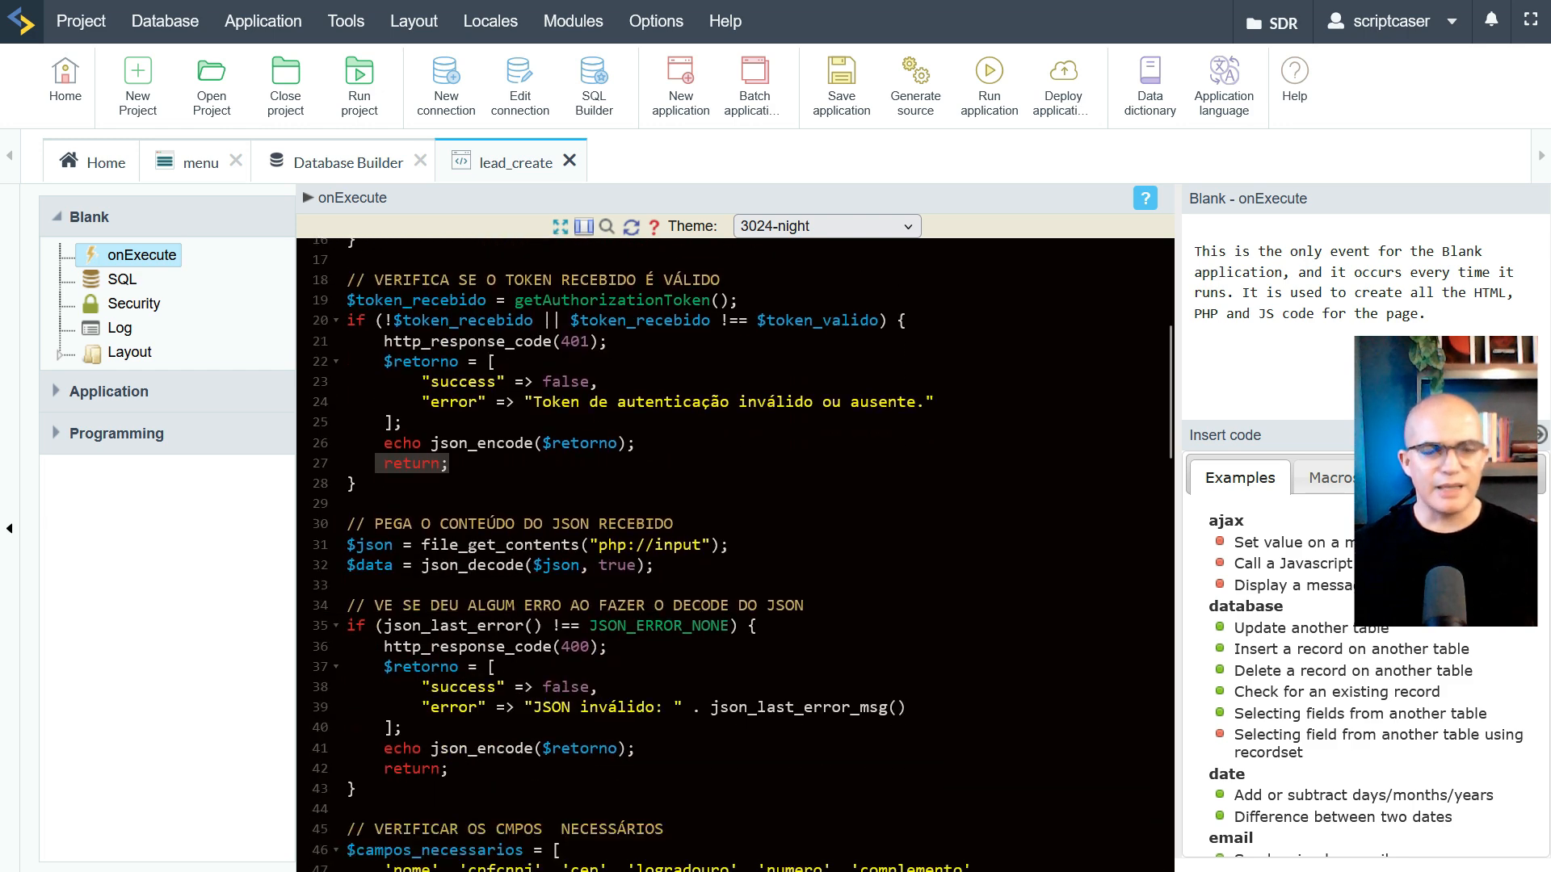
scroll(735, 555, up, 6)
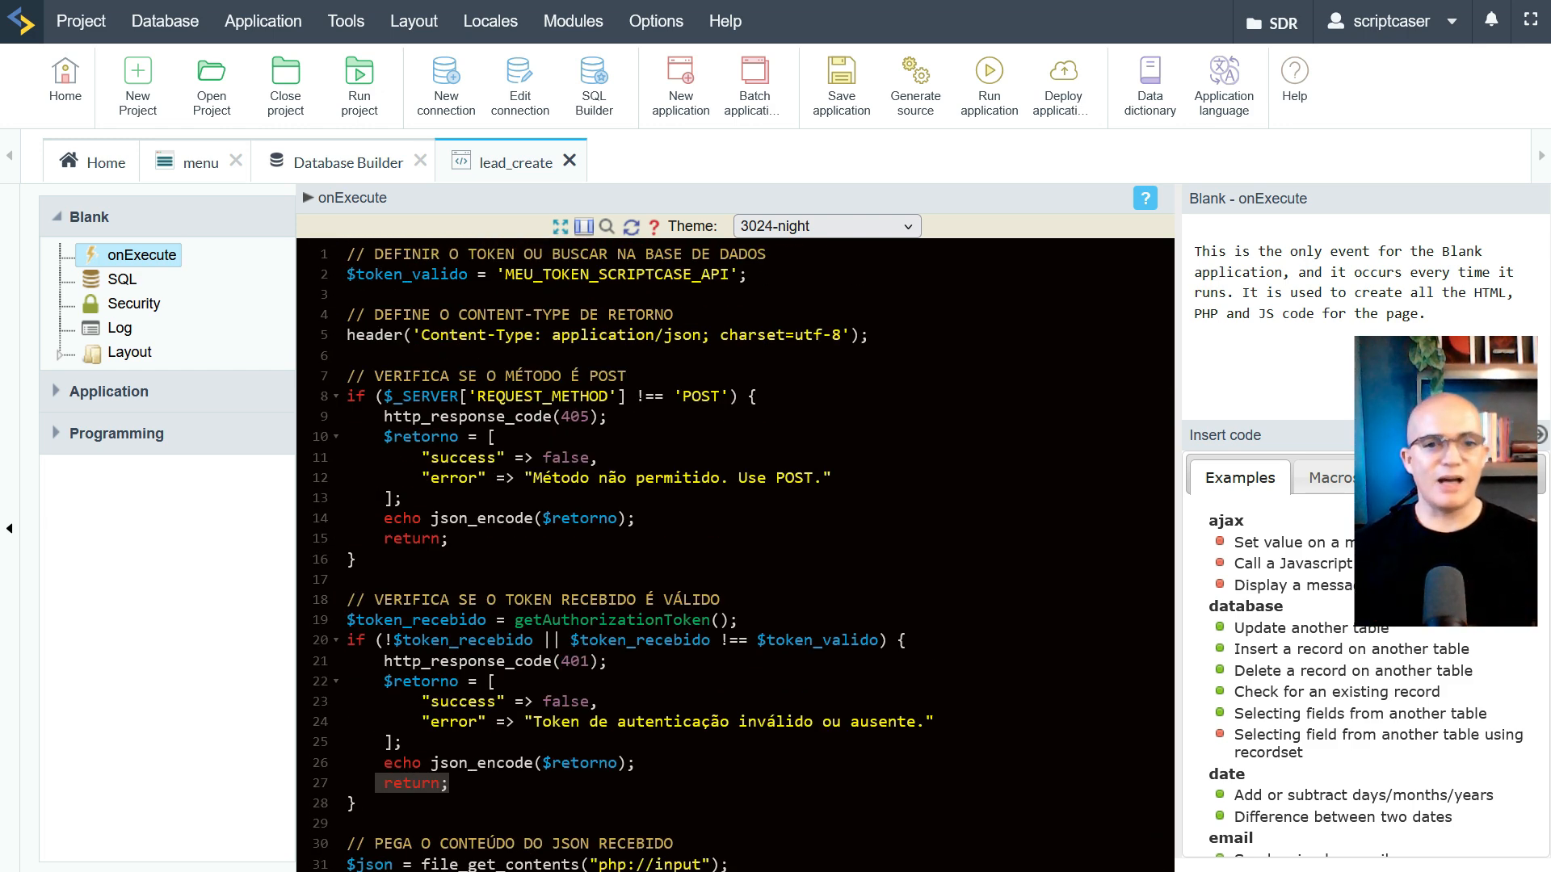
scroll(490, 518, down, 7)
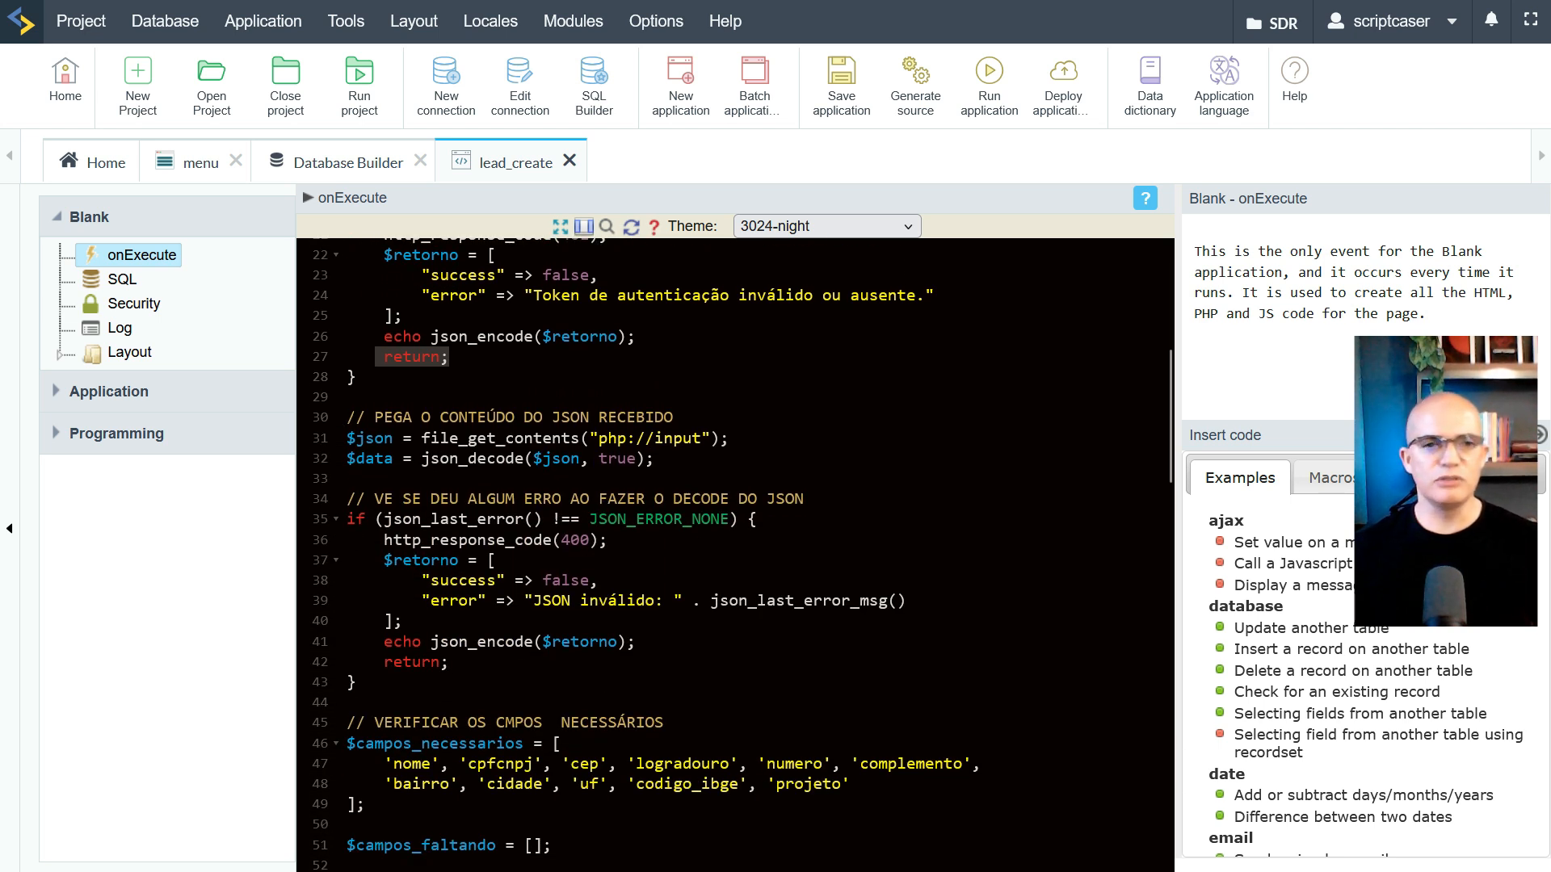
drag(355, 417, 347, 478)
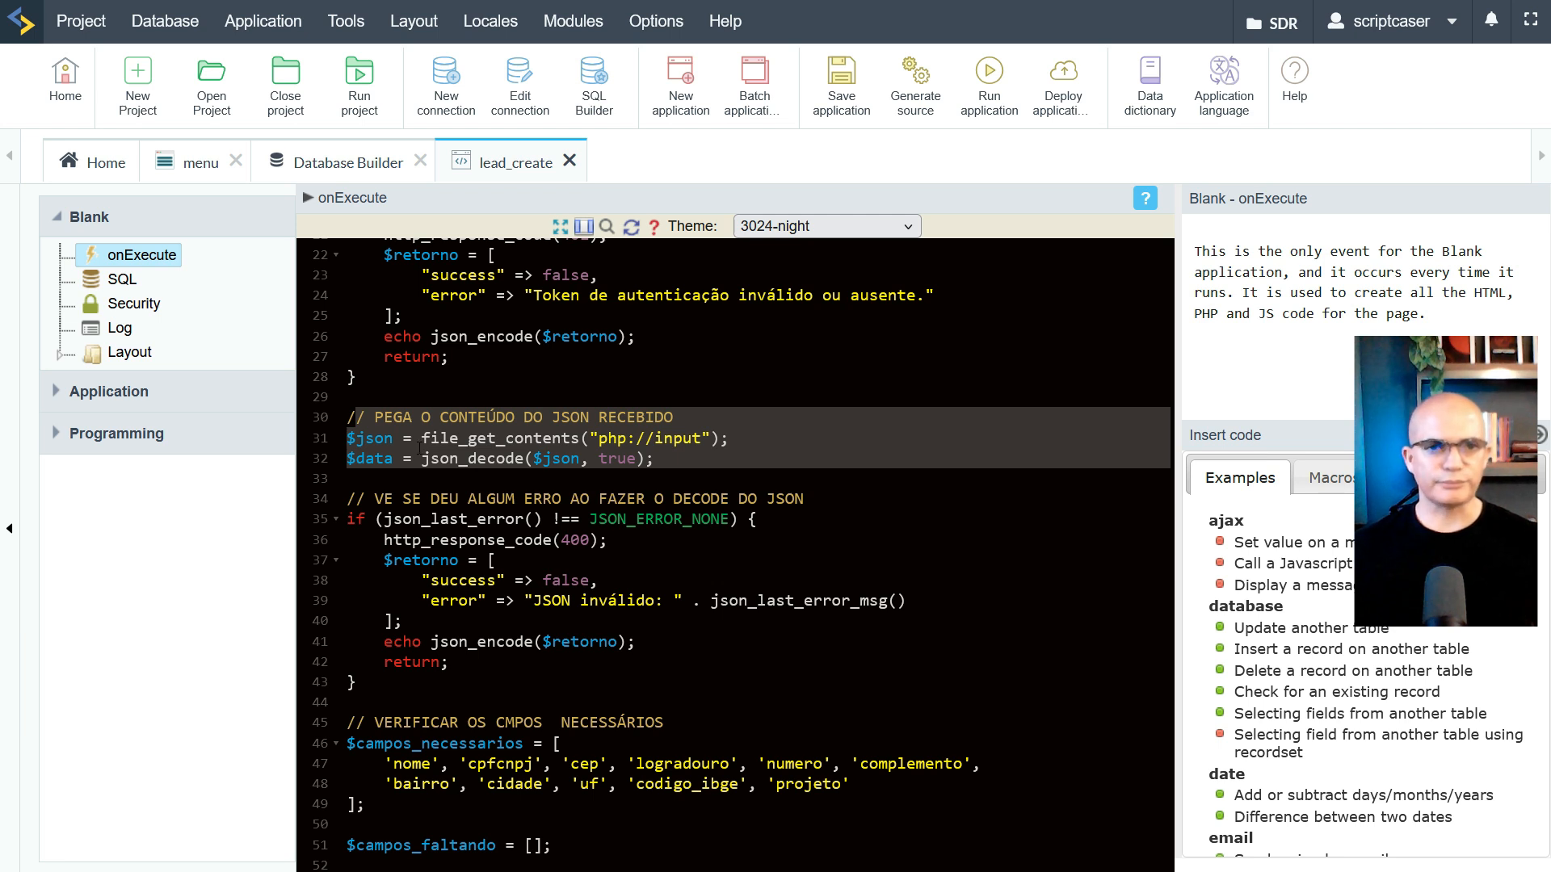
click(427, 439)
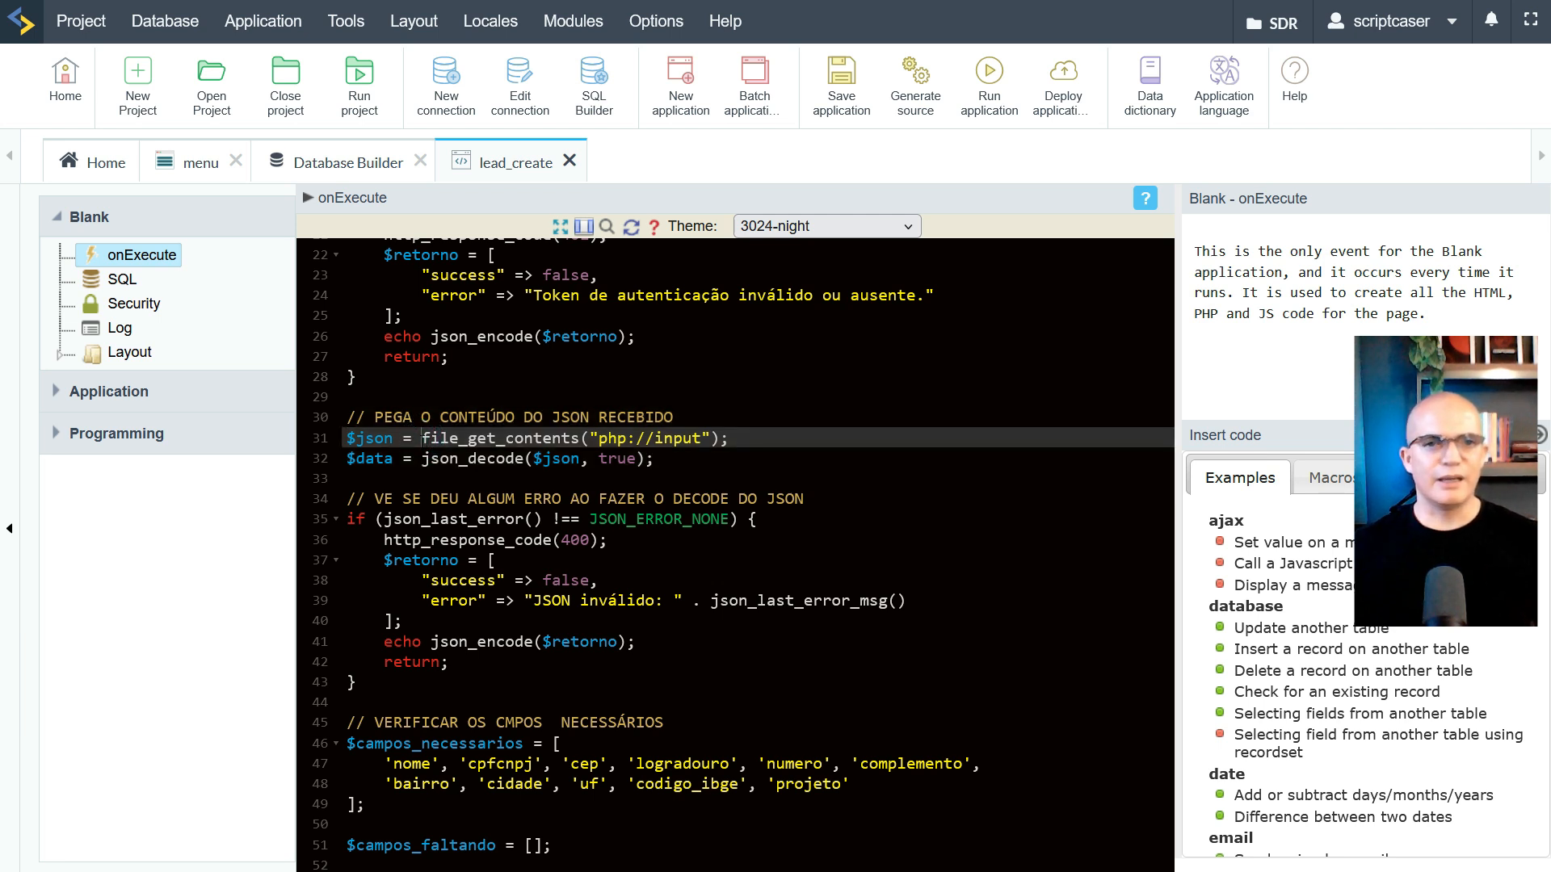
drag(422, 438, 728, 438)
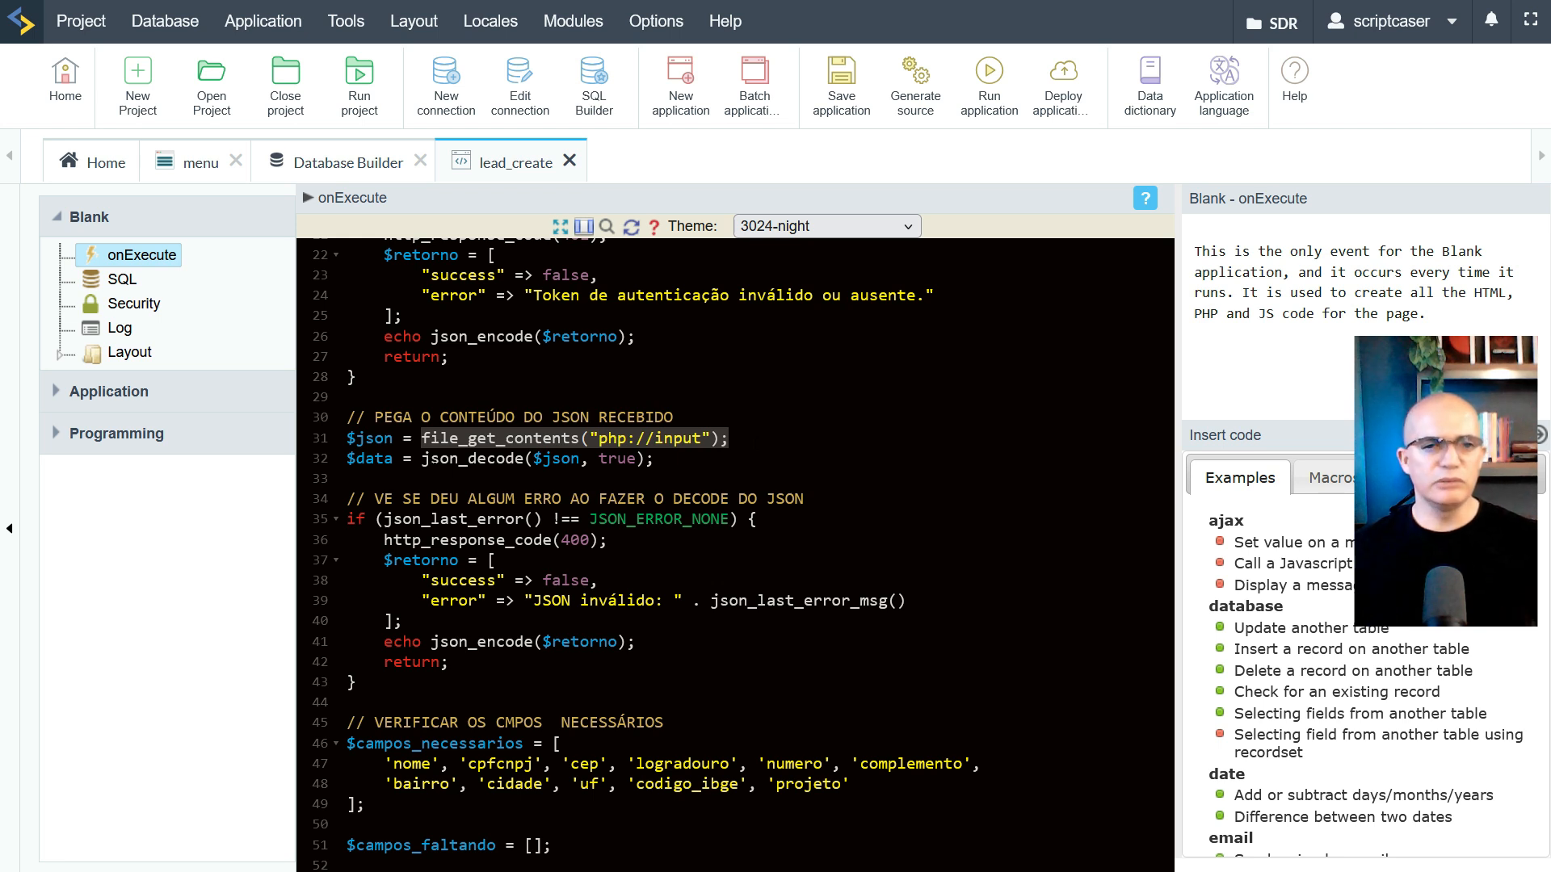
double_click(622, 459)
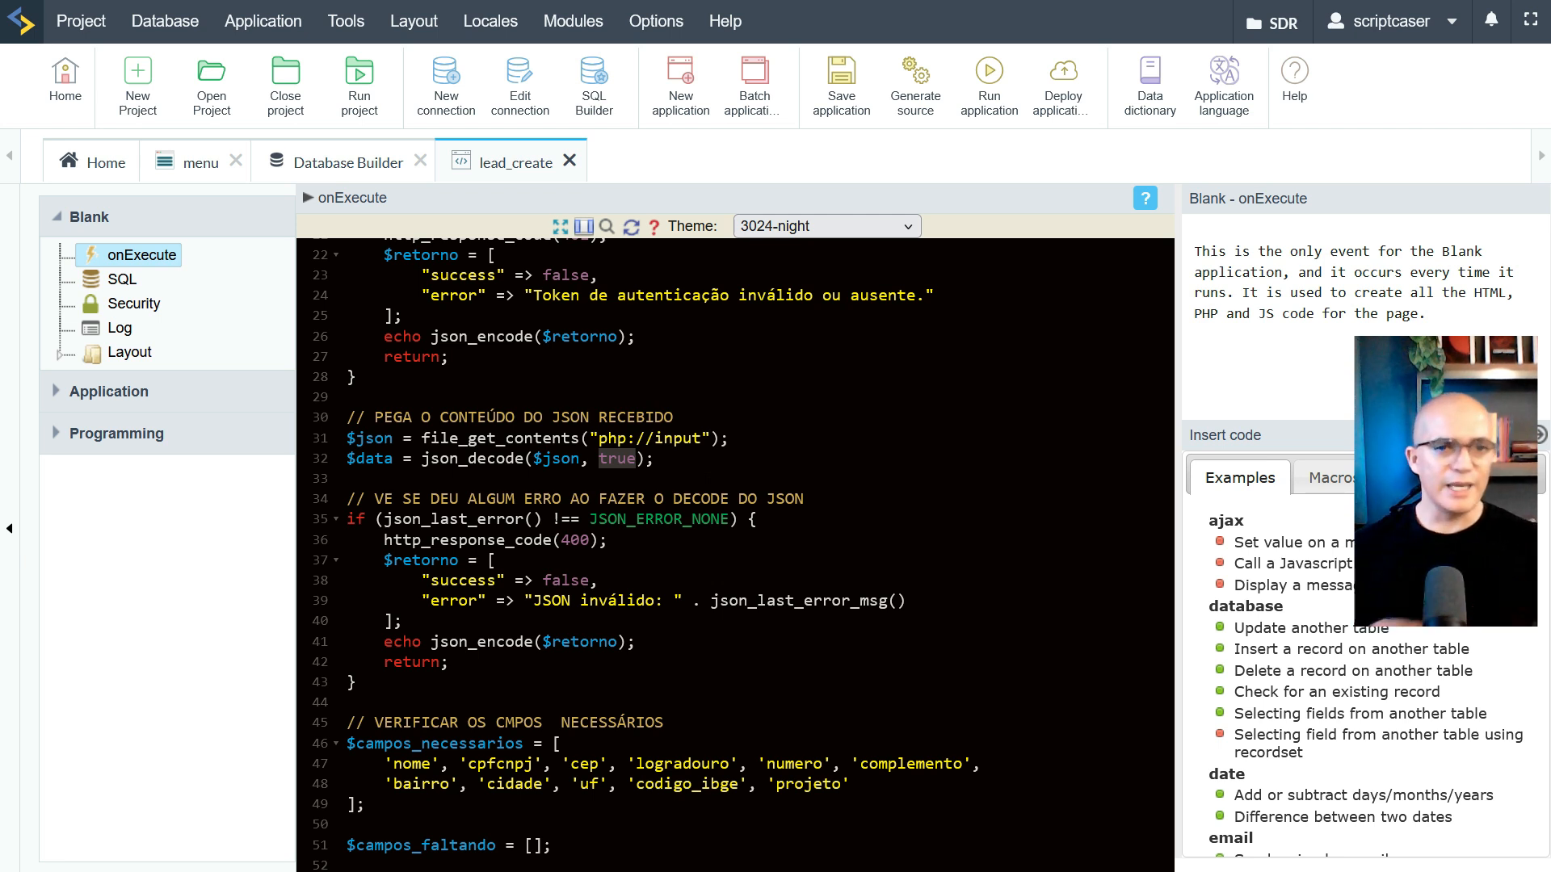
double_click(358, 459)
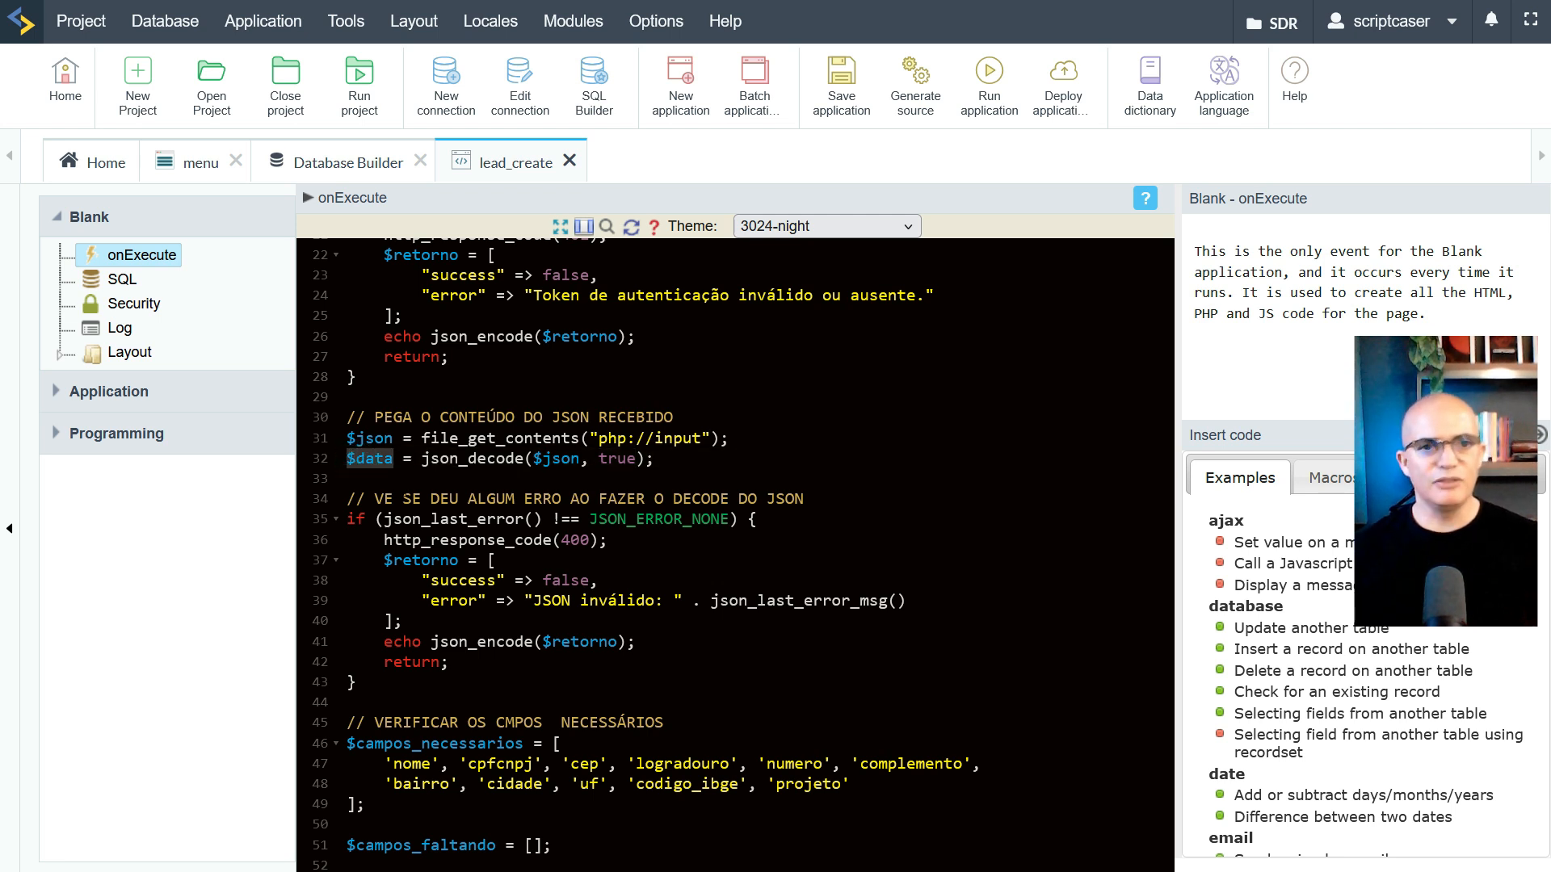
scroll(735, 549, down, 2)
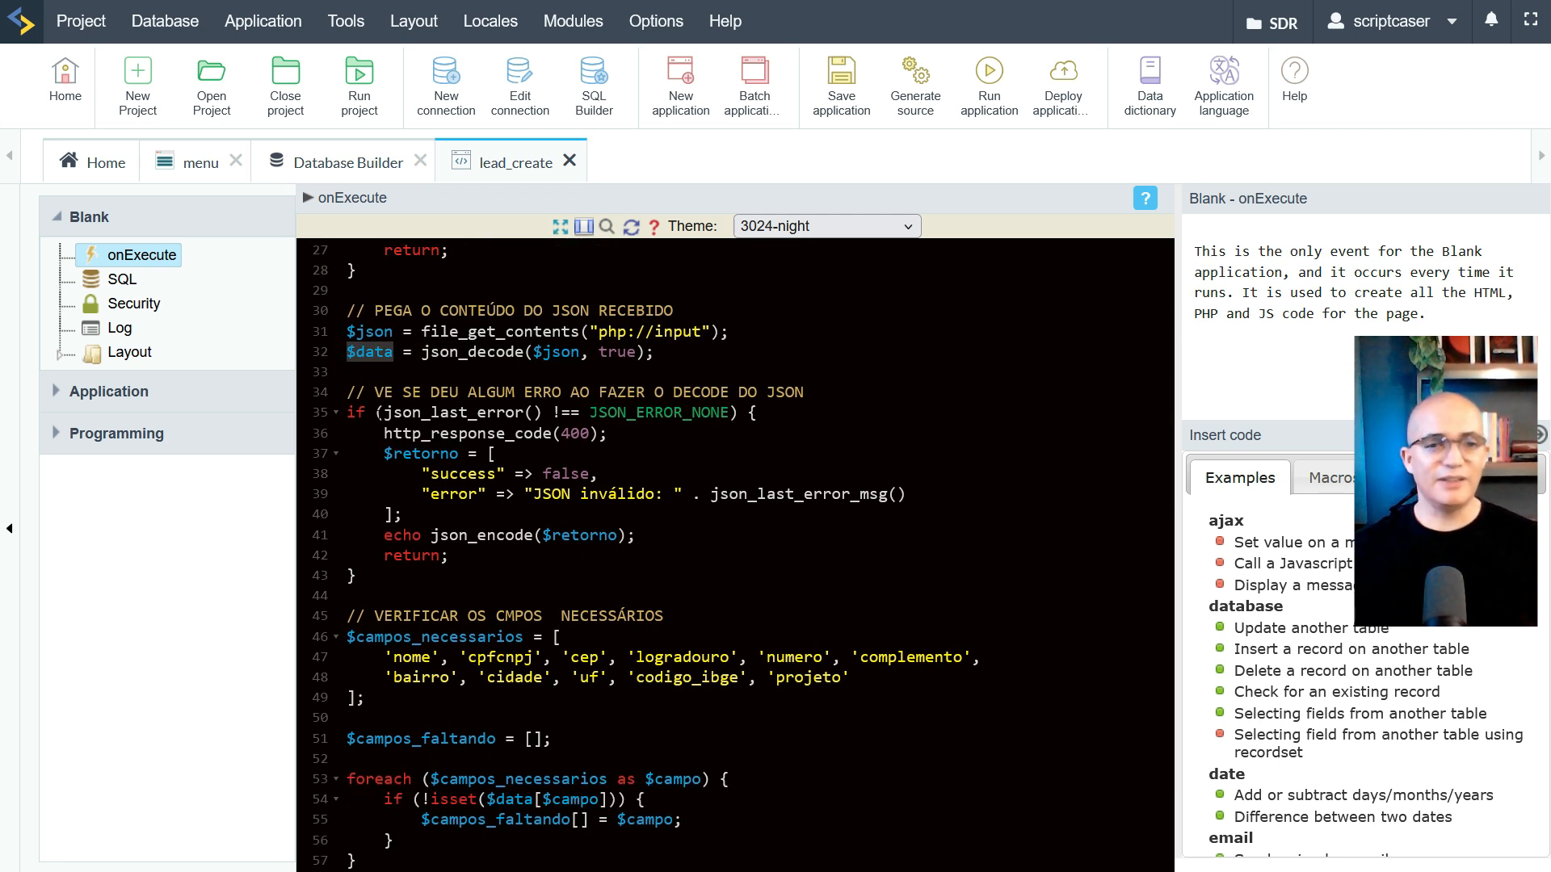
drag(395, 412, 552, 413)
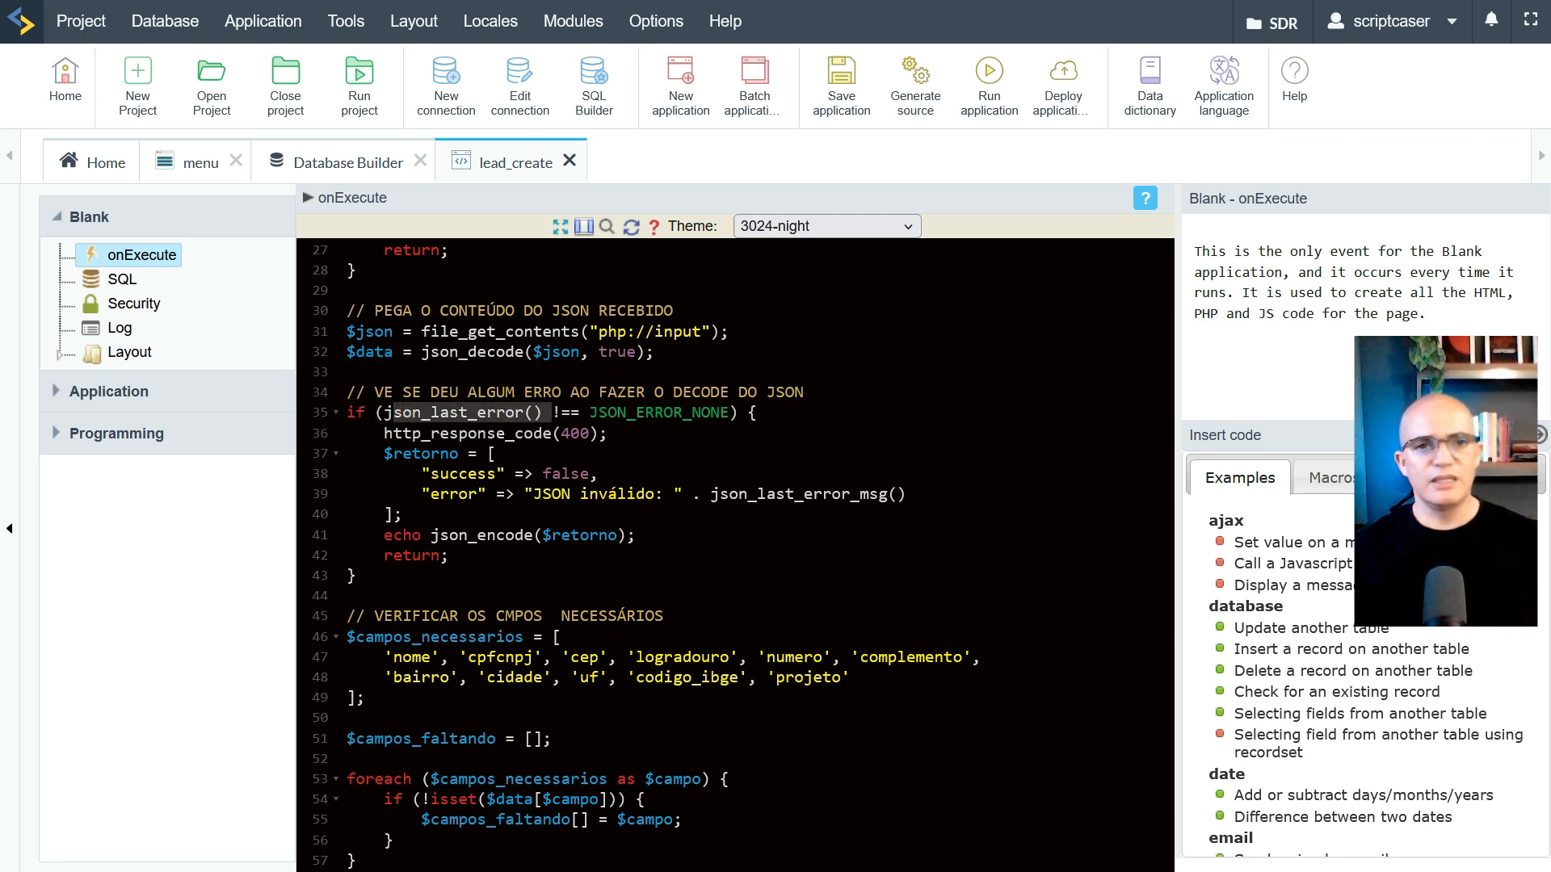
drag(385, 413, 543, 413)
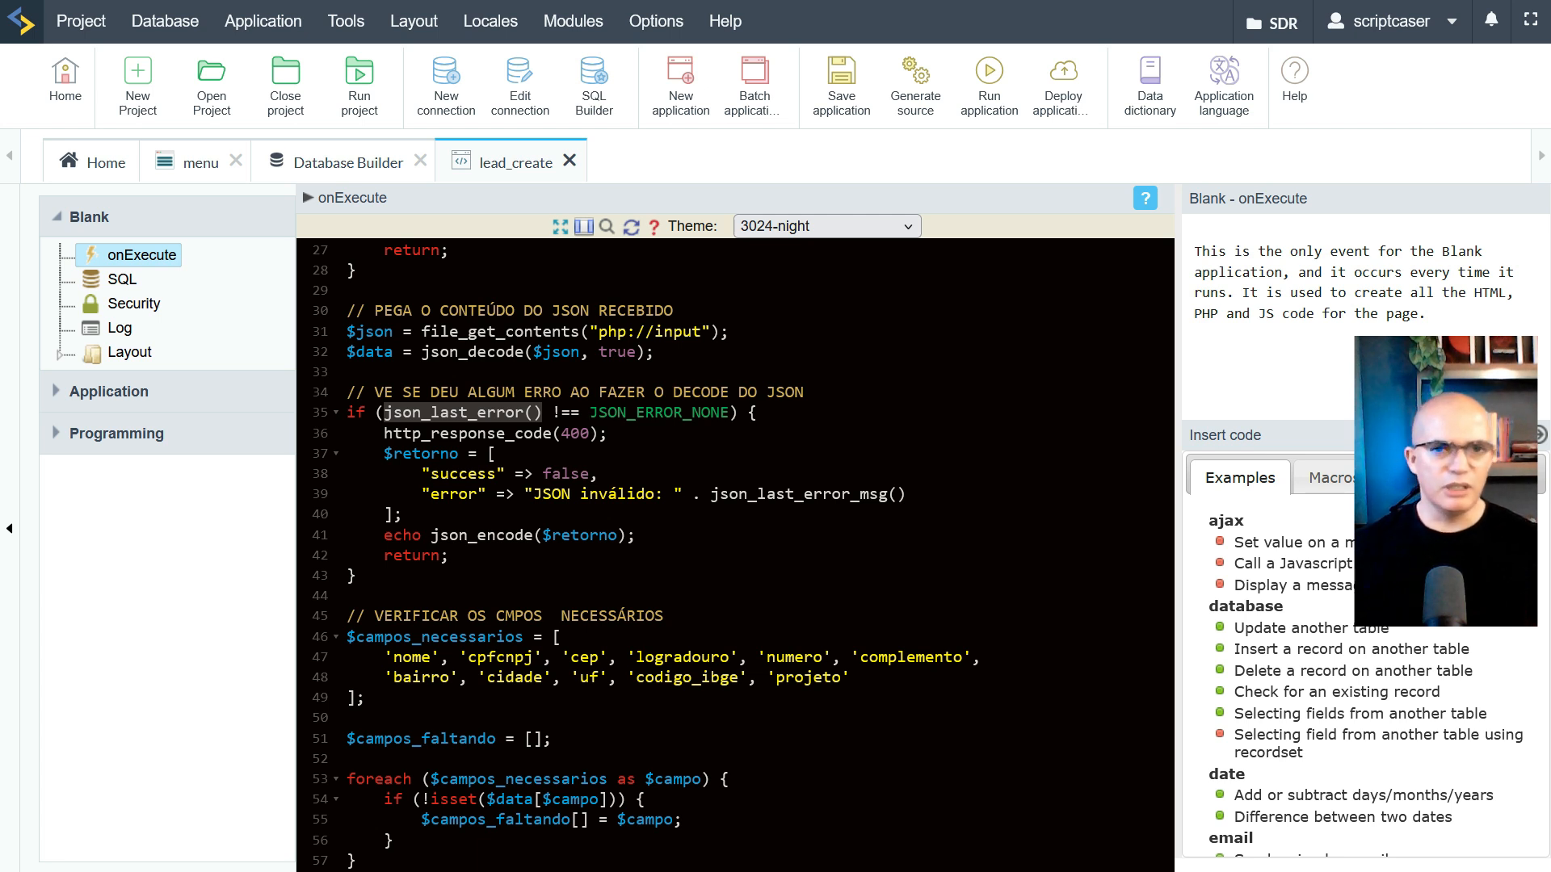
double_click(575, 433)
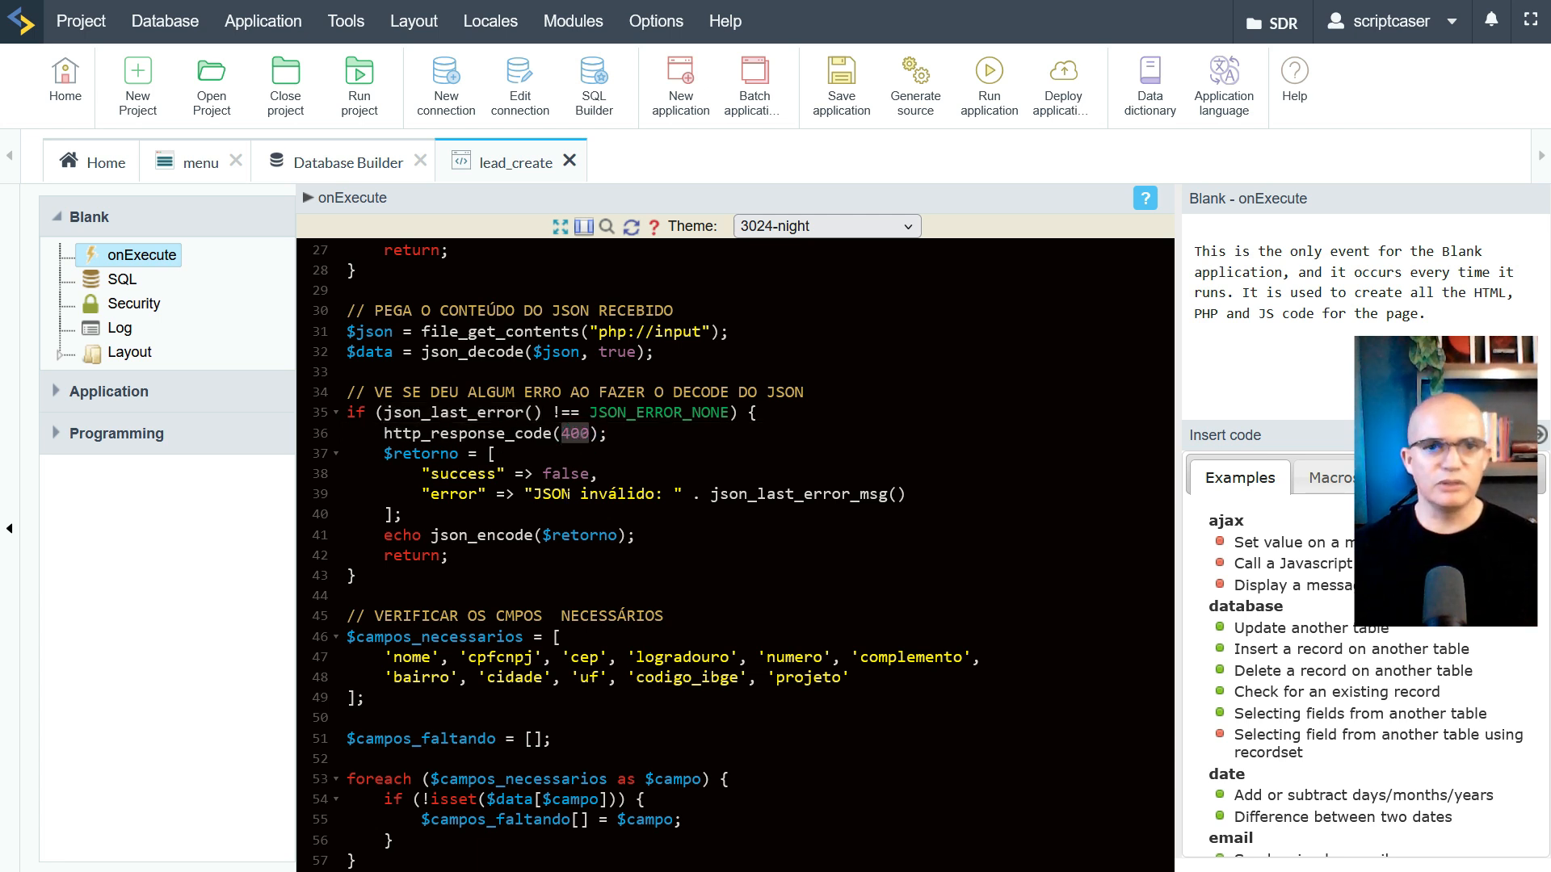
drag(538, 494, 907, 494)
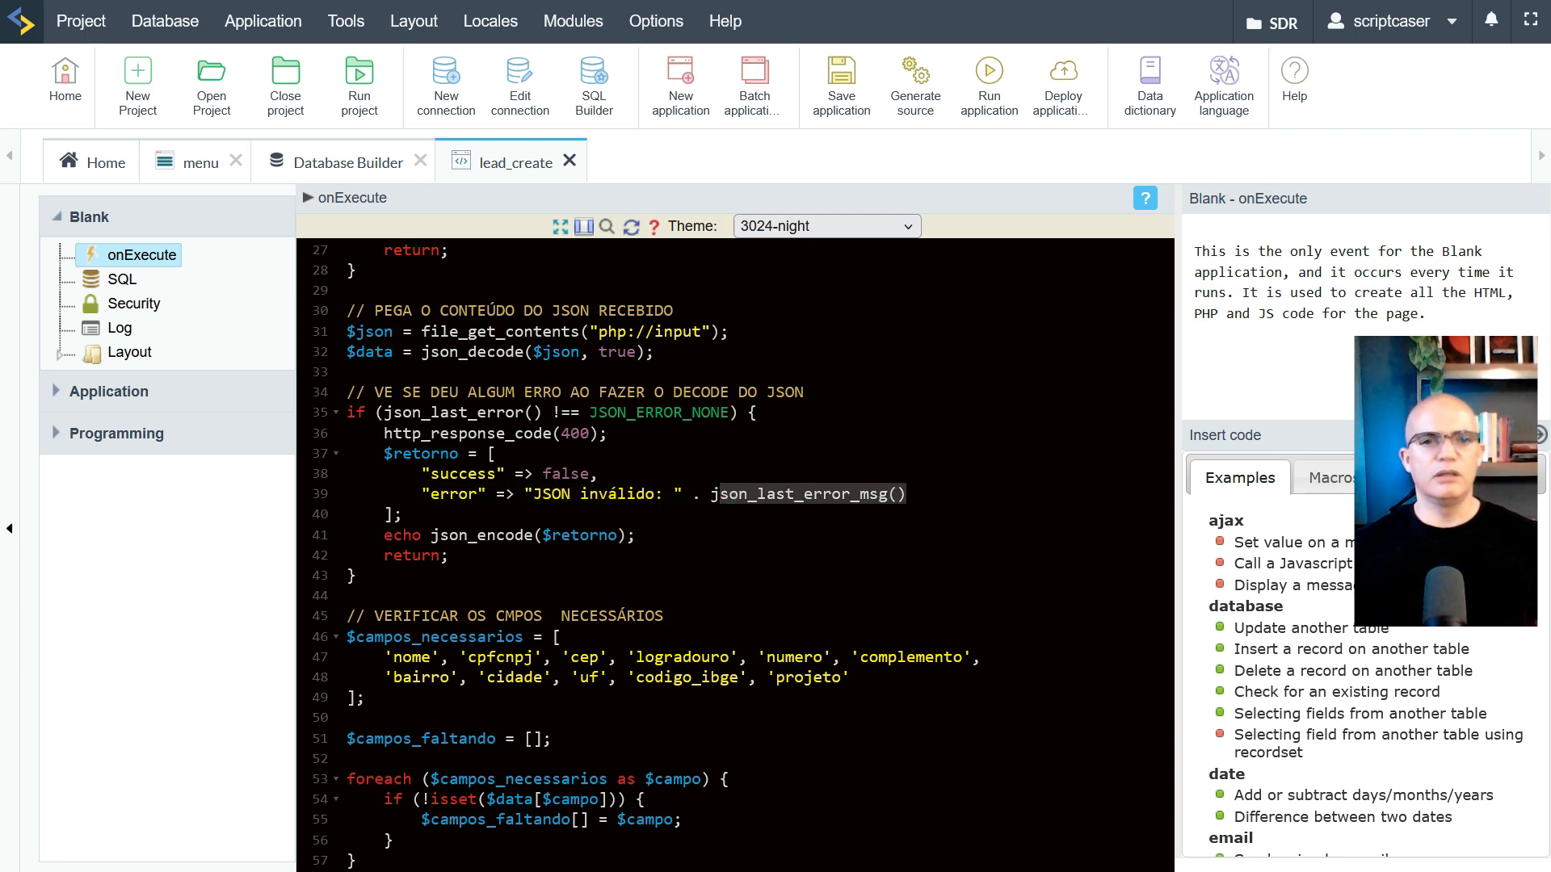
drag(383, 535, 356, 575)
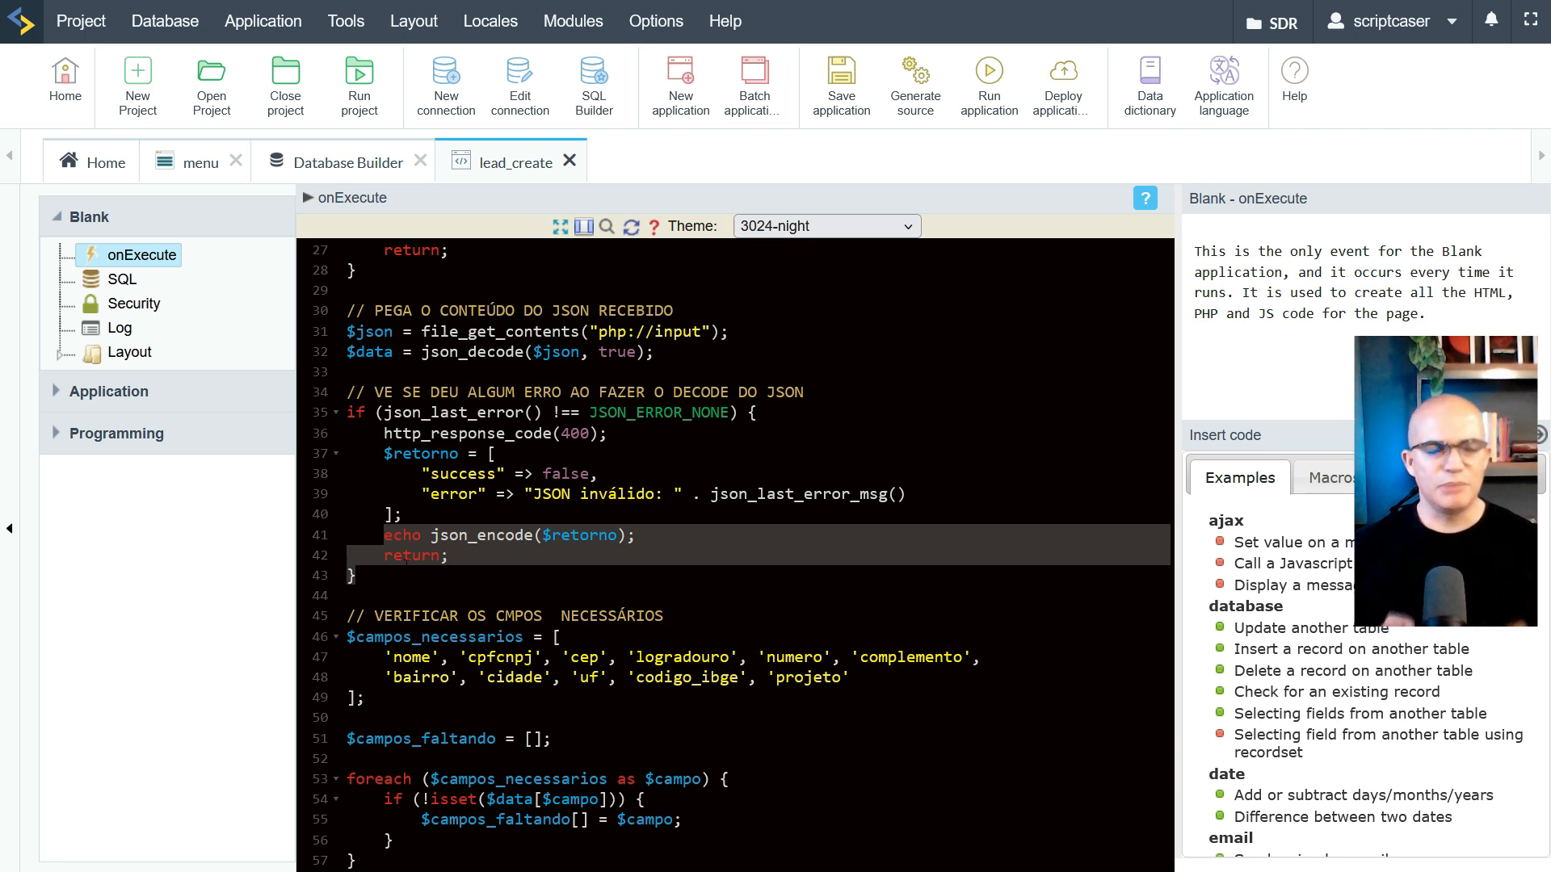
scroll(736, 556, down, 3)
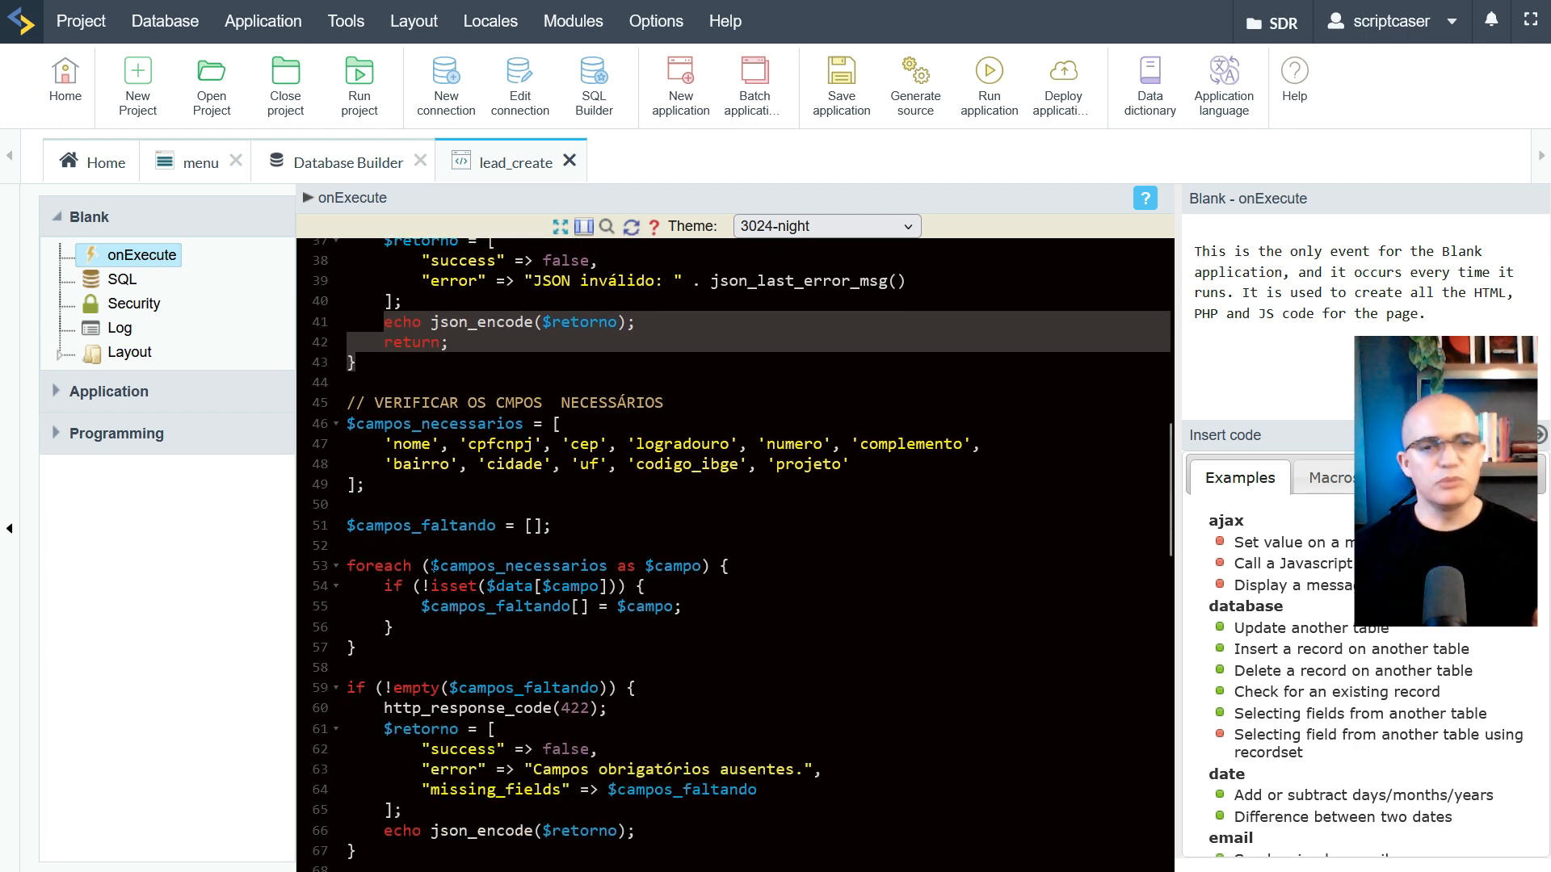
scroll(735, 556, up, 3)
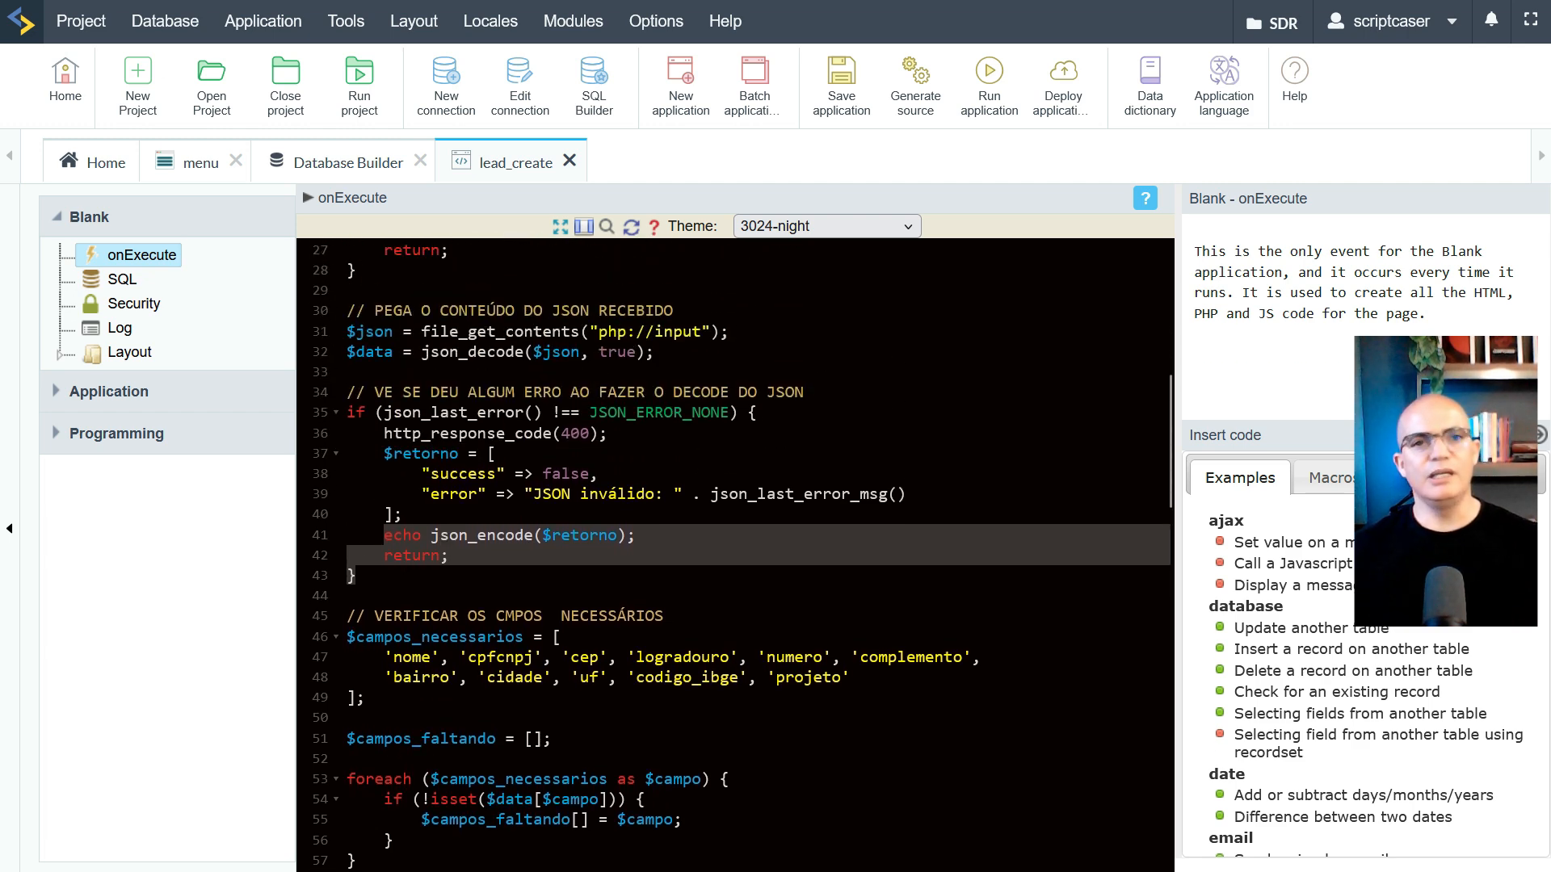
scroll(735, 555, up, 7)
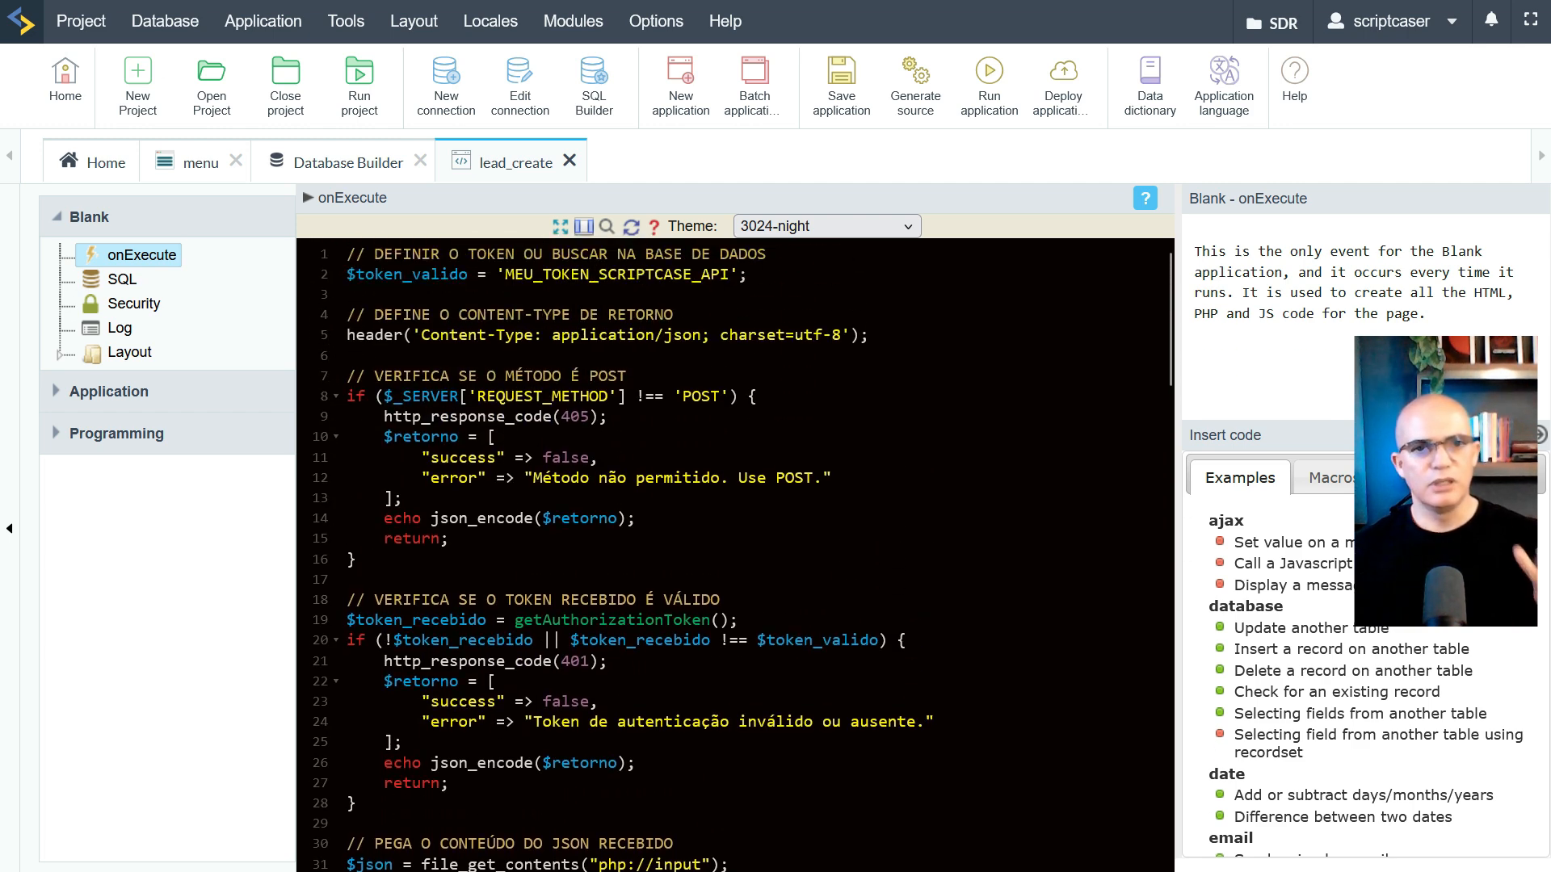
scroll(736, 556, down, 5)
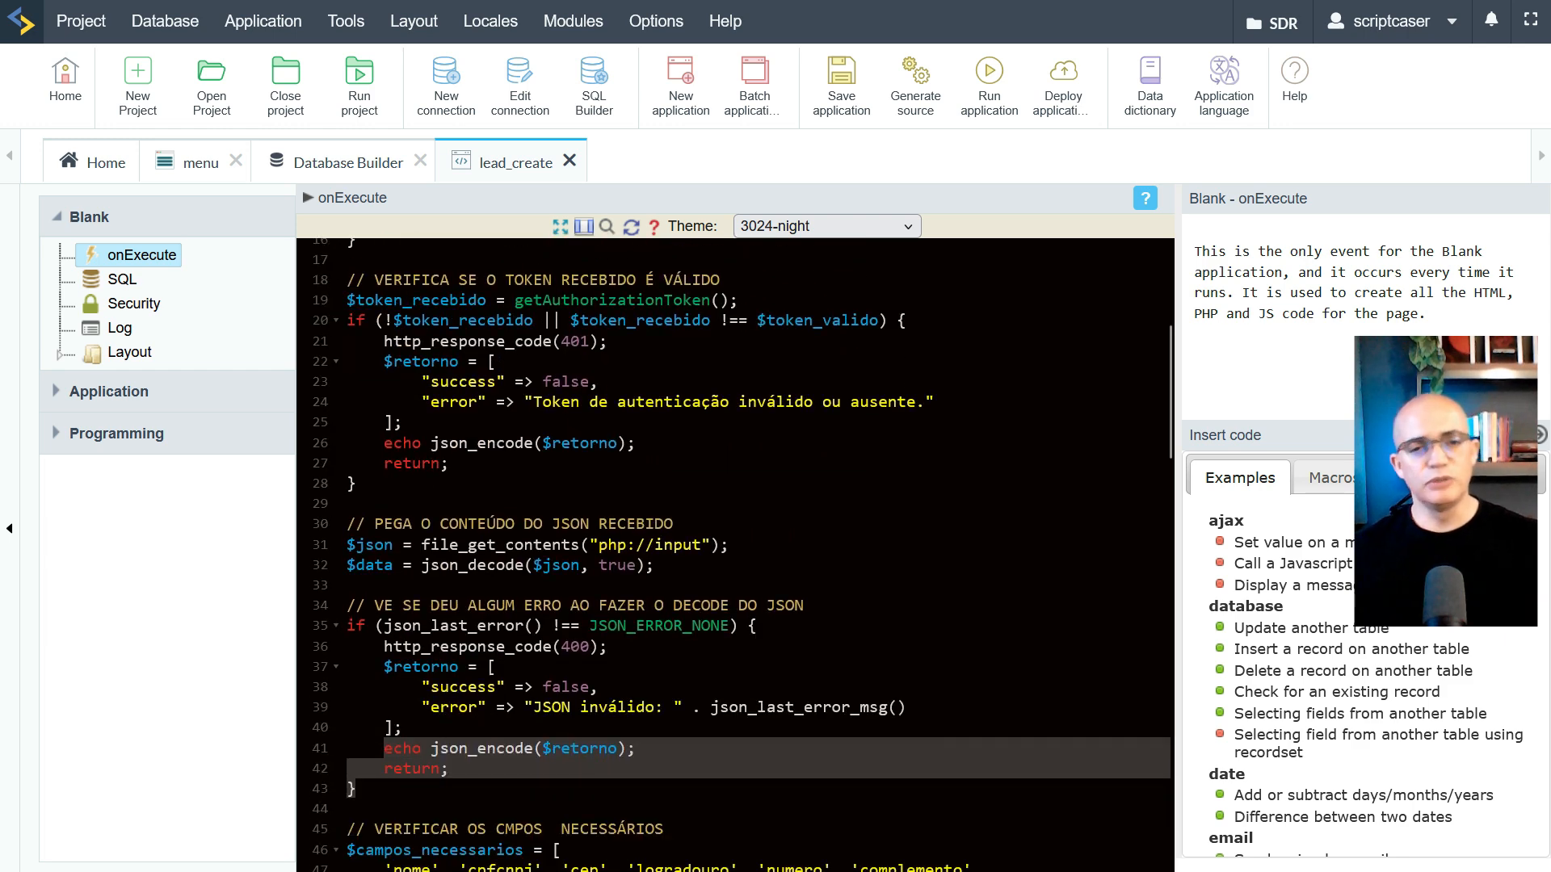
scroll(735, 556, down, 3)
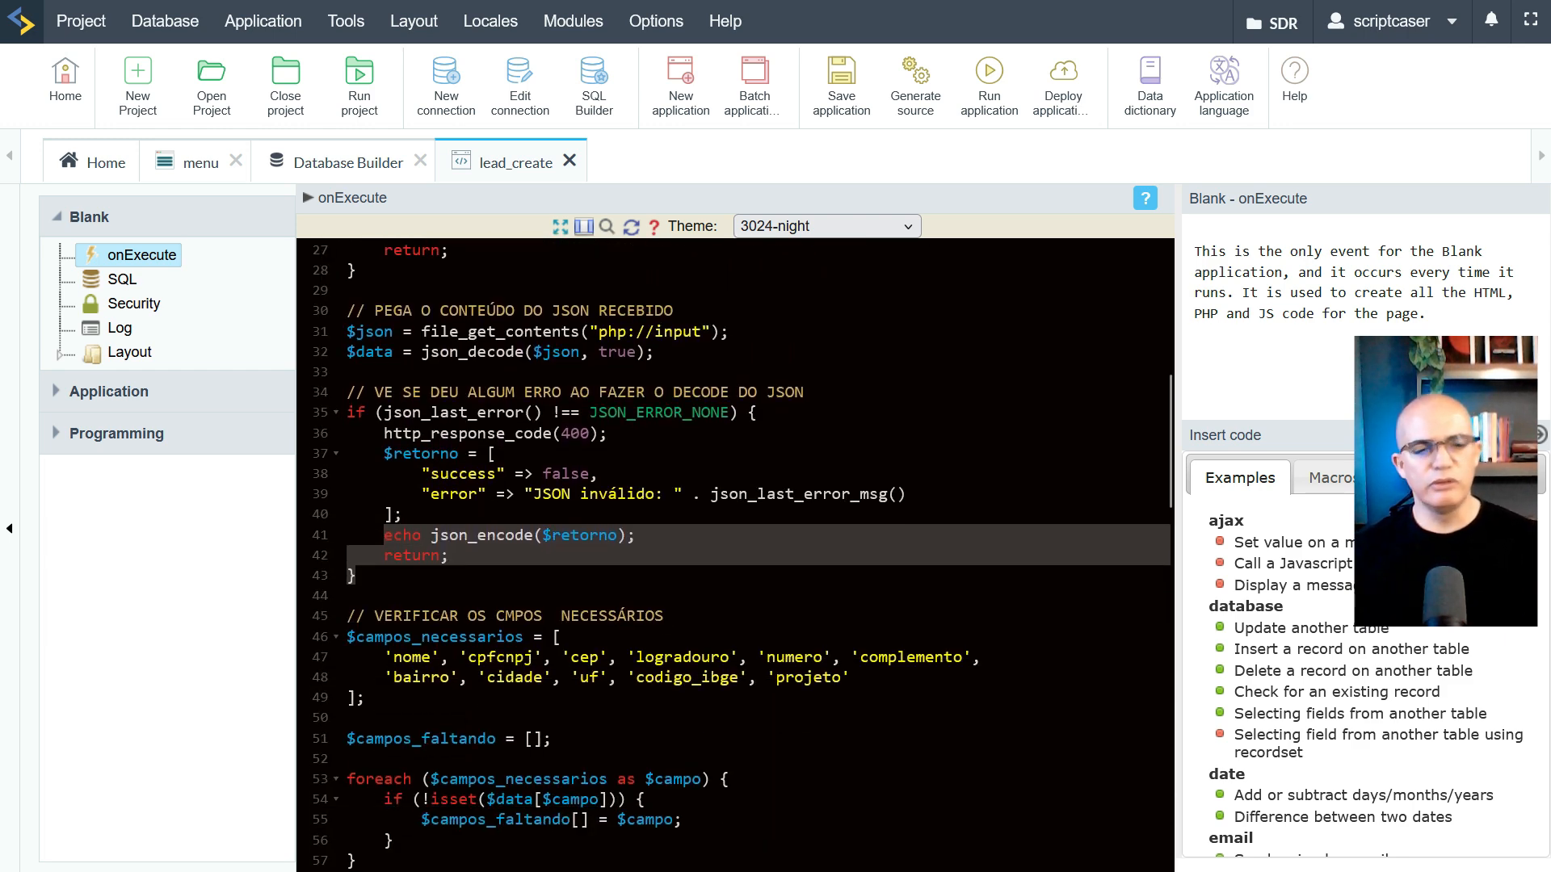
scroll(735, 555, down, 3)
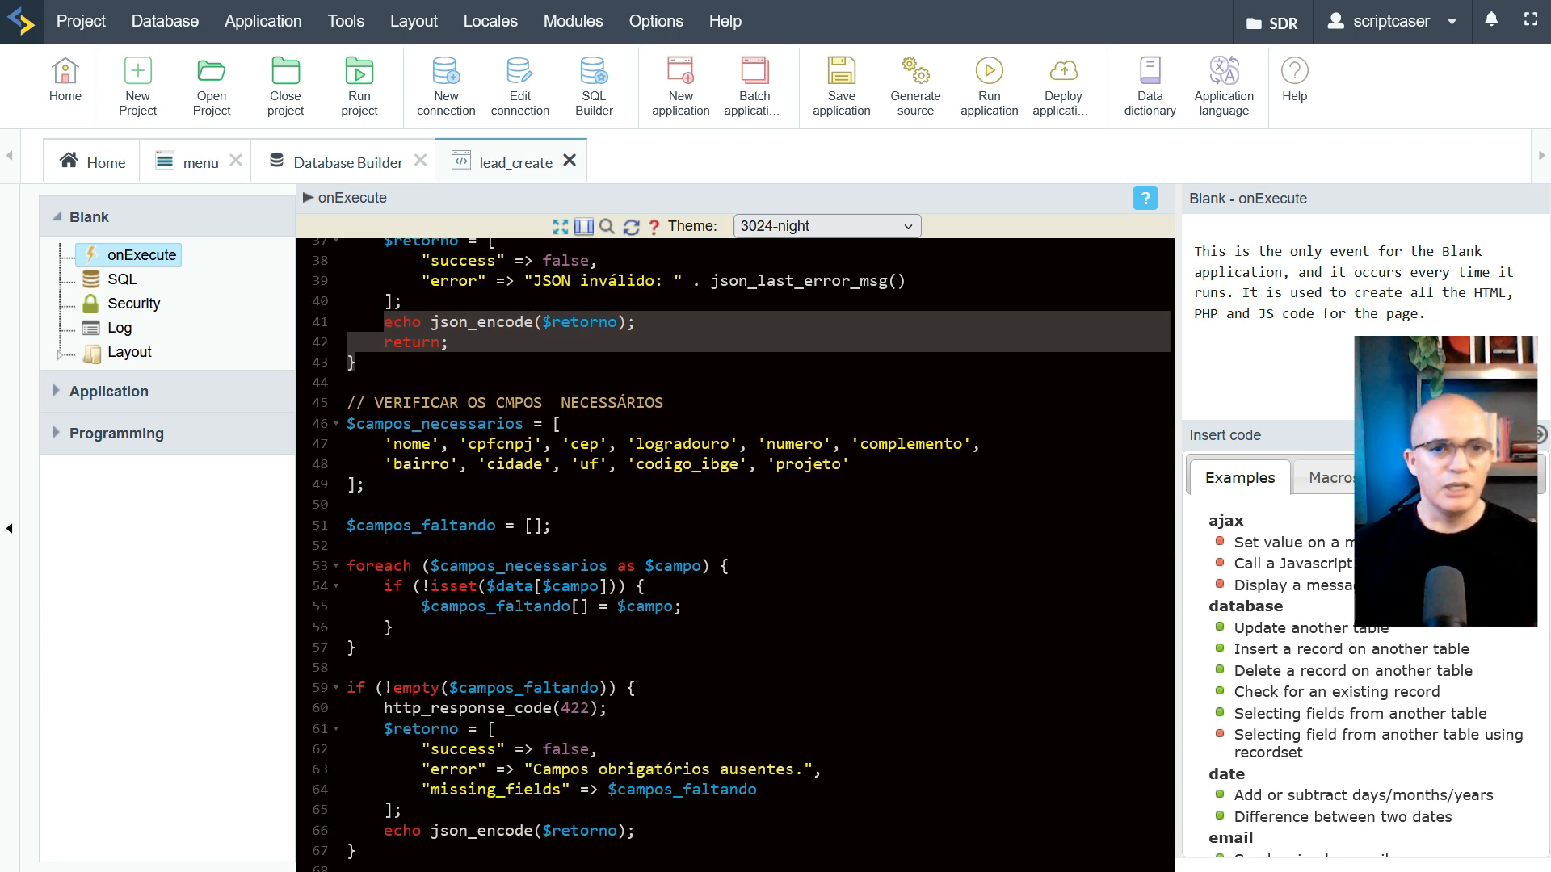
click(558, 423)
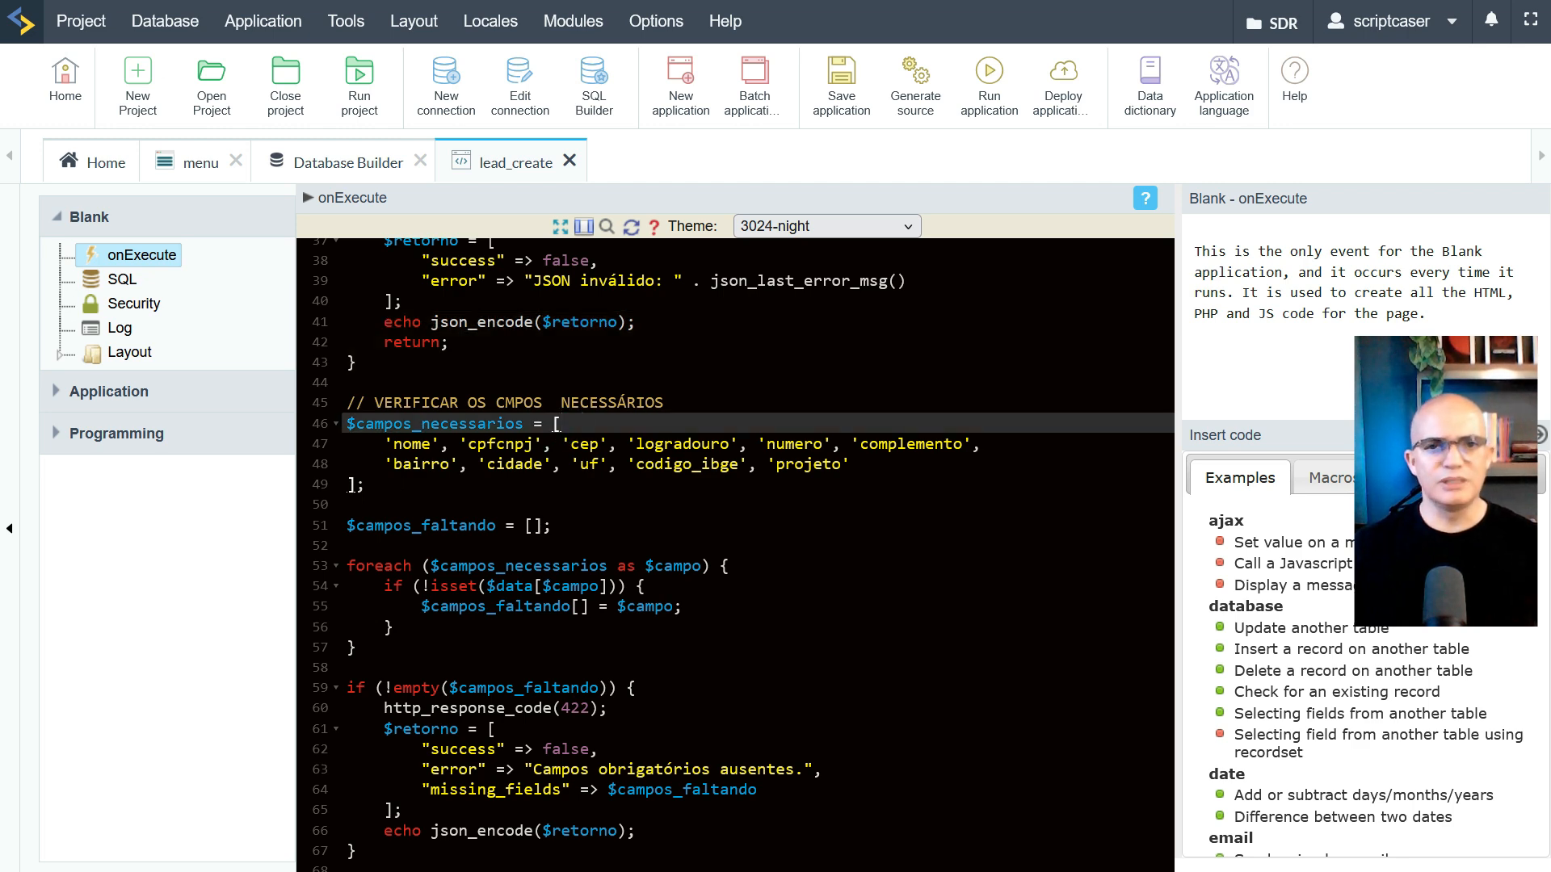
scroll(735, 558, down, 3)
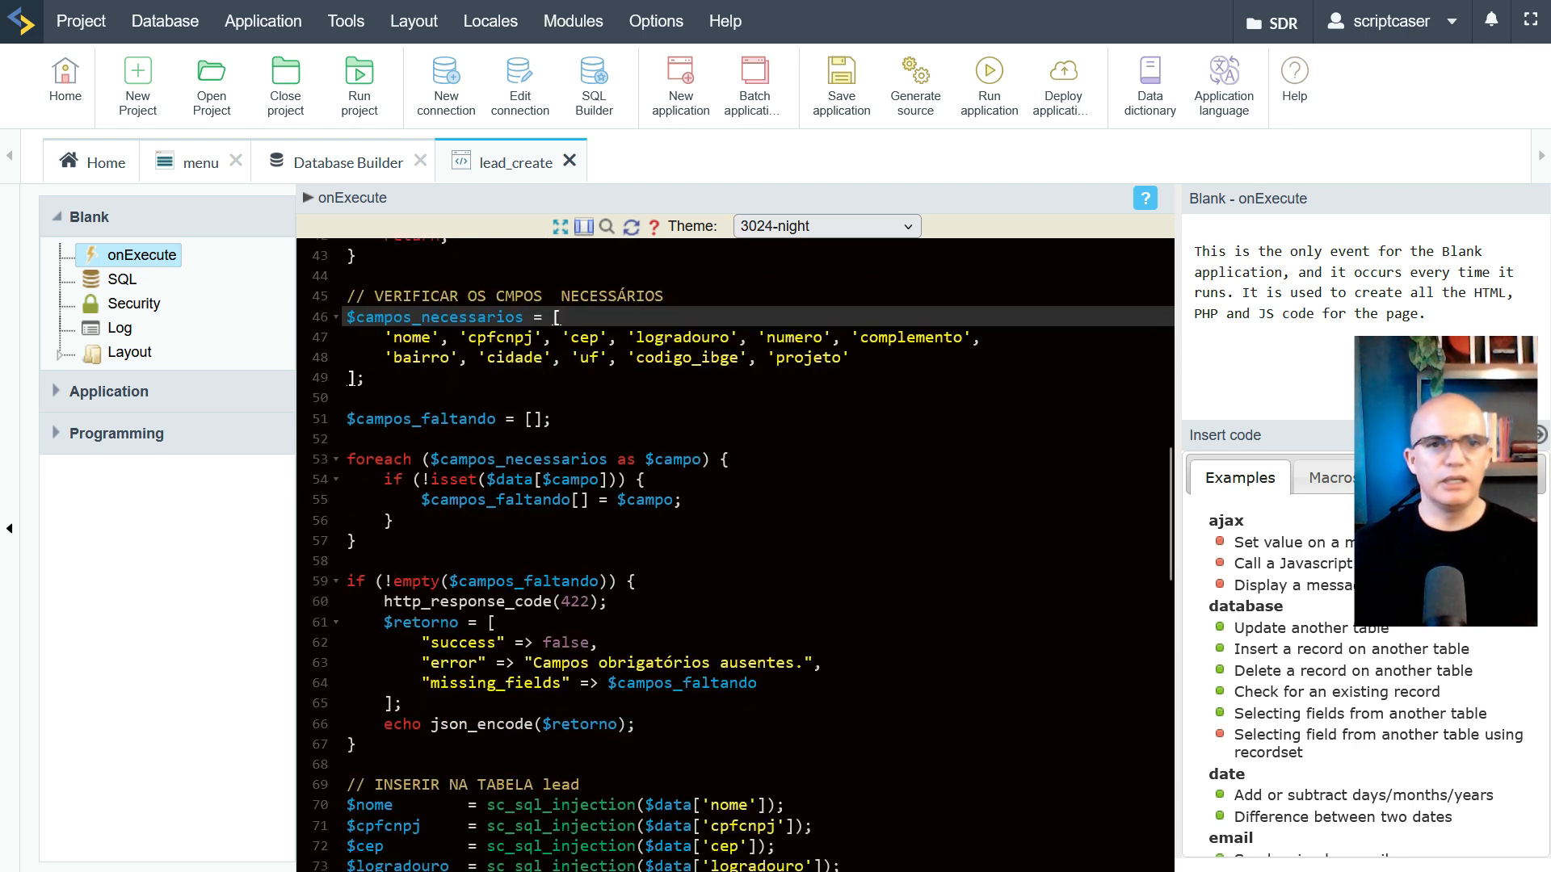
drag(347, 418, 552, 418)
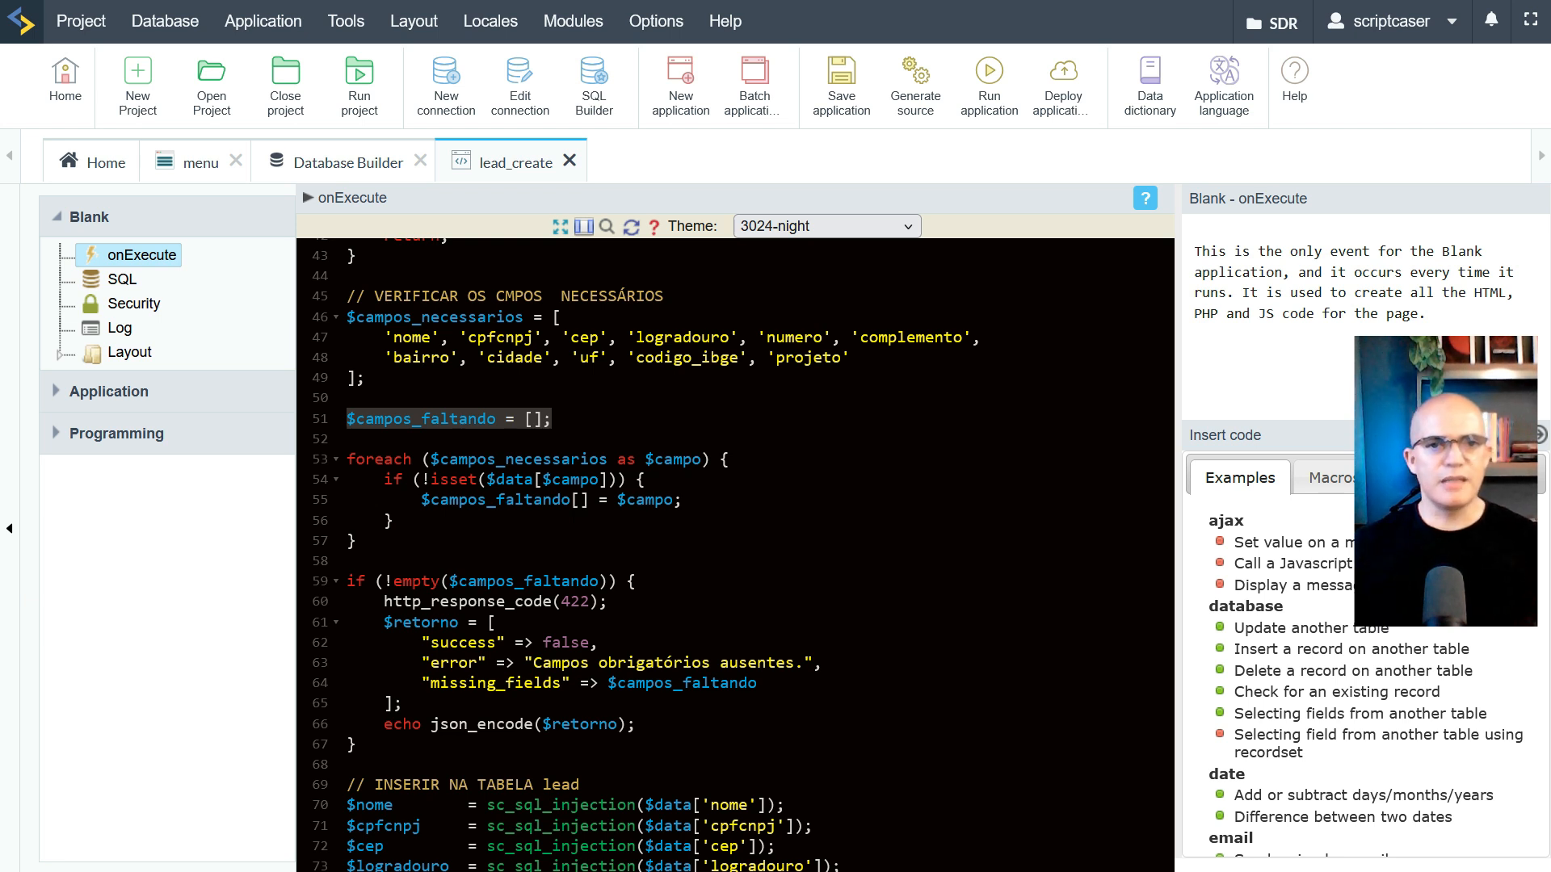
mouse_move(430, 479)
mouse_down()
mouse_move(624, 479)
mouse_move(458, 479)
mouse_up()
double_click(500, 477)
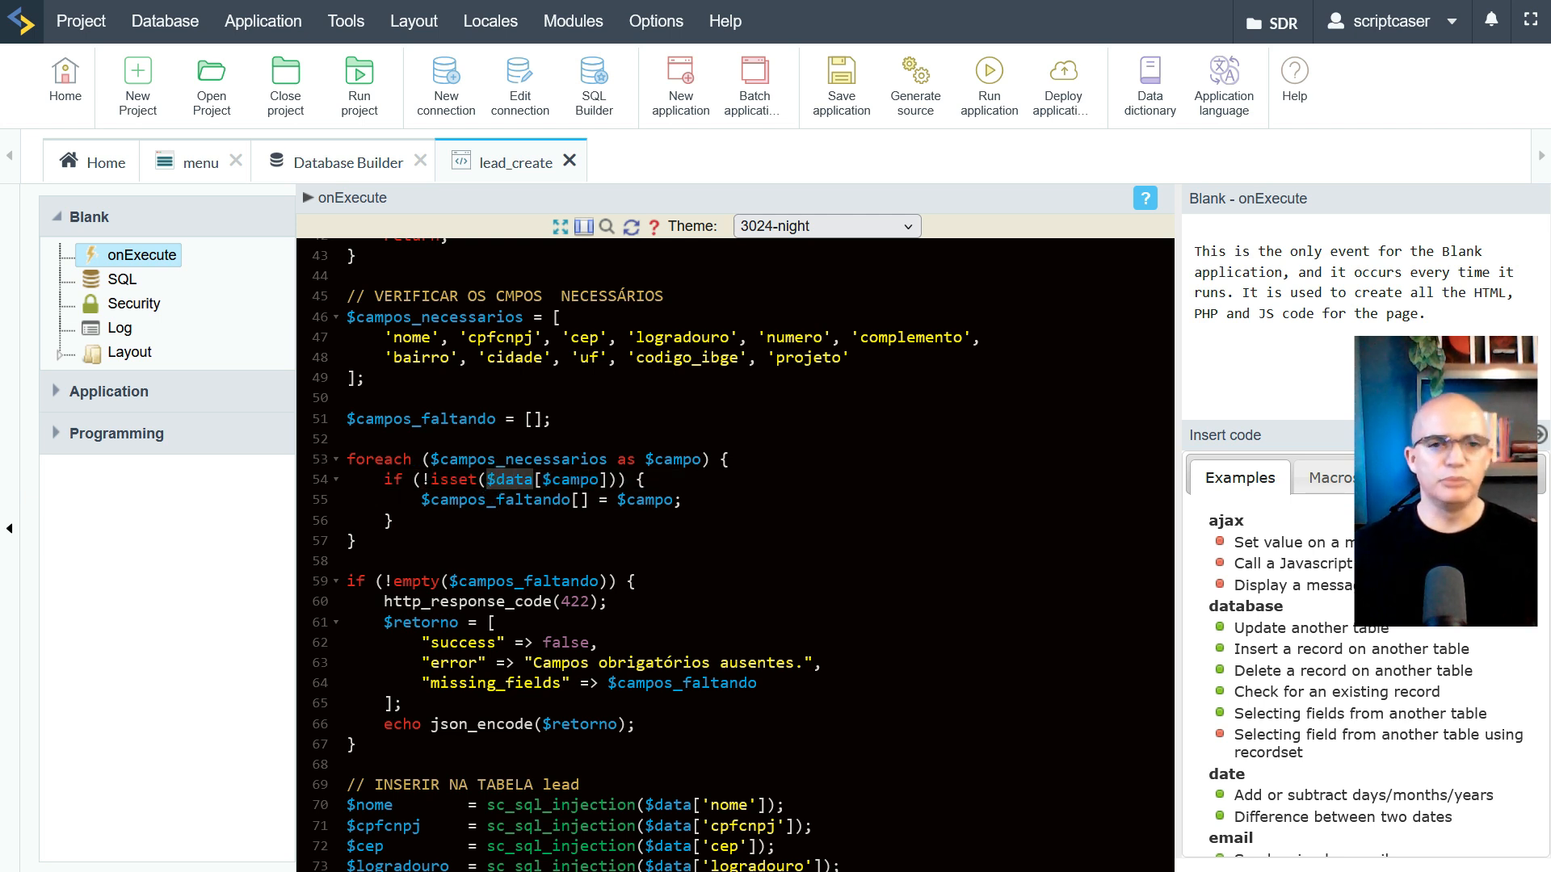
click(571, 479)
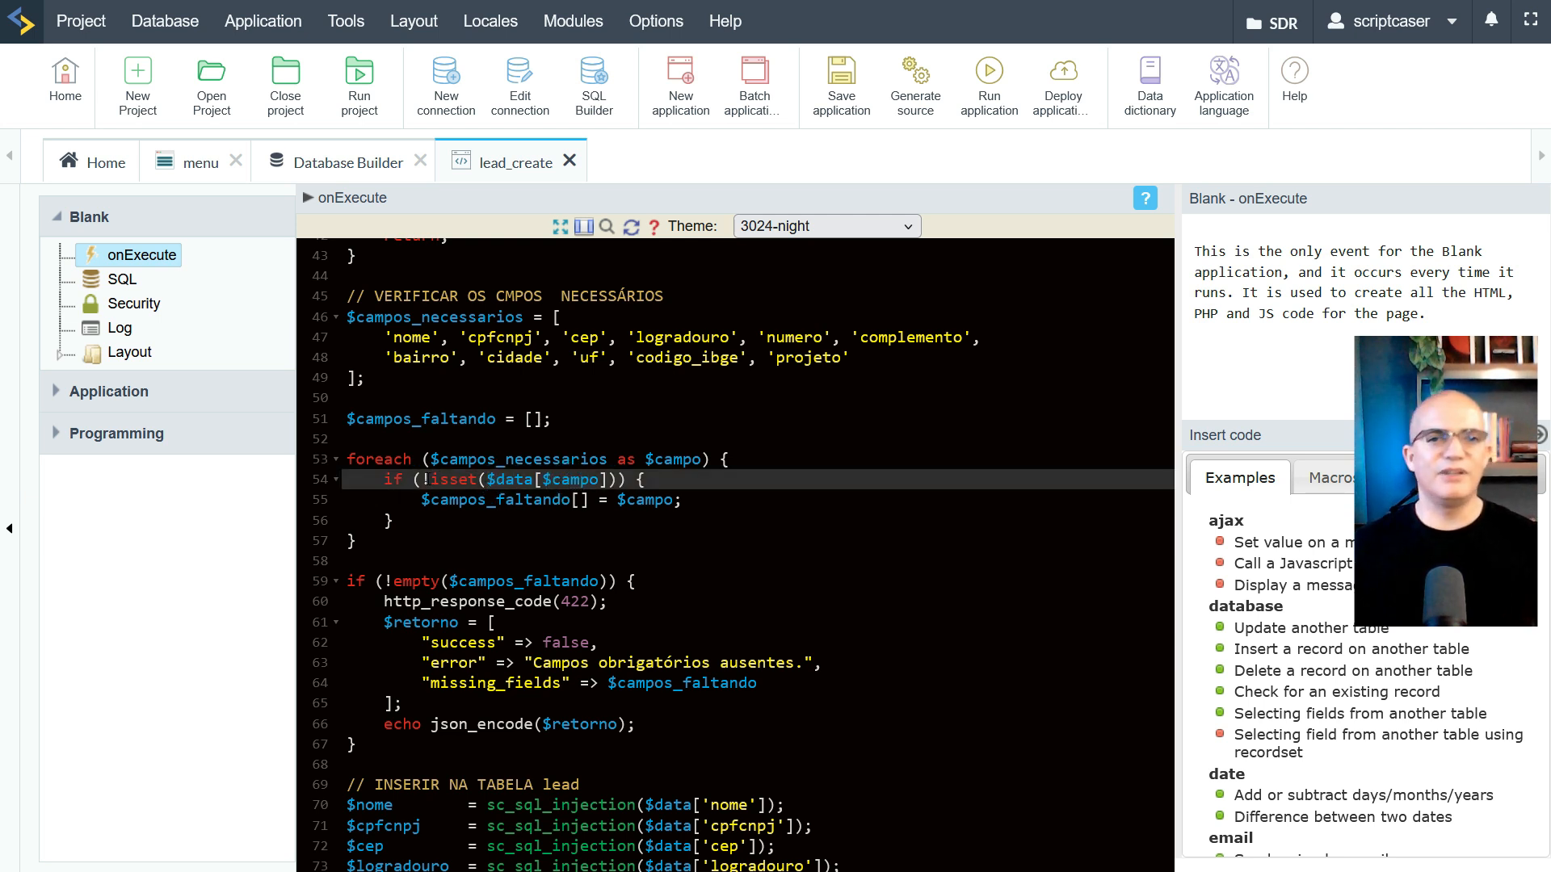
drag(431, 479, 645, 479)
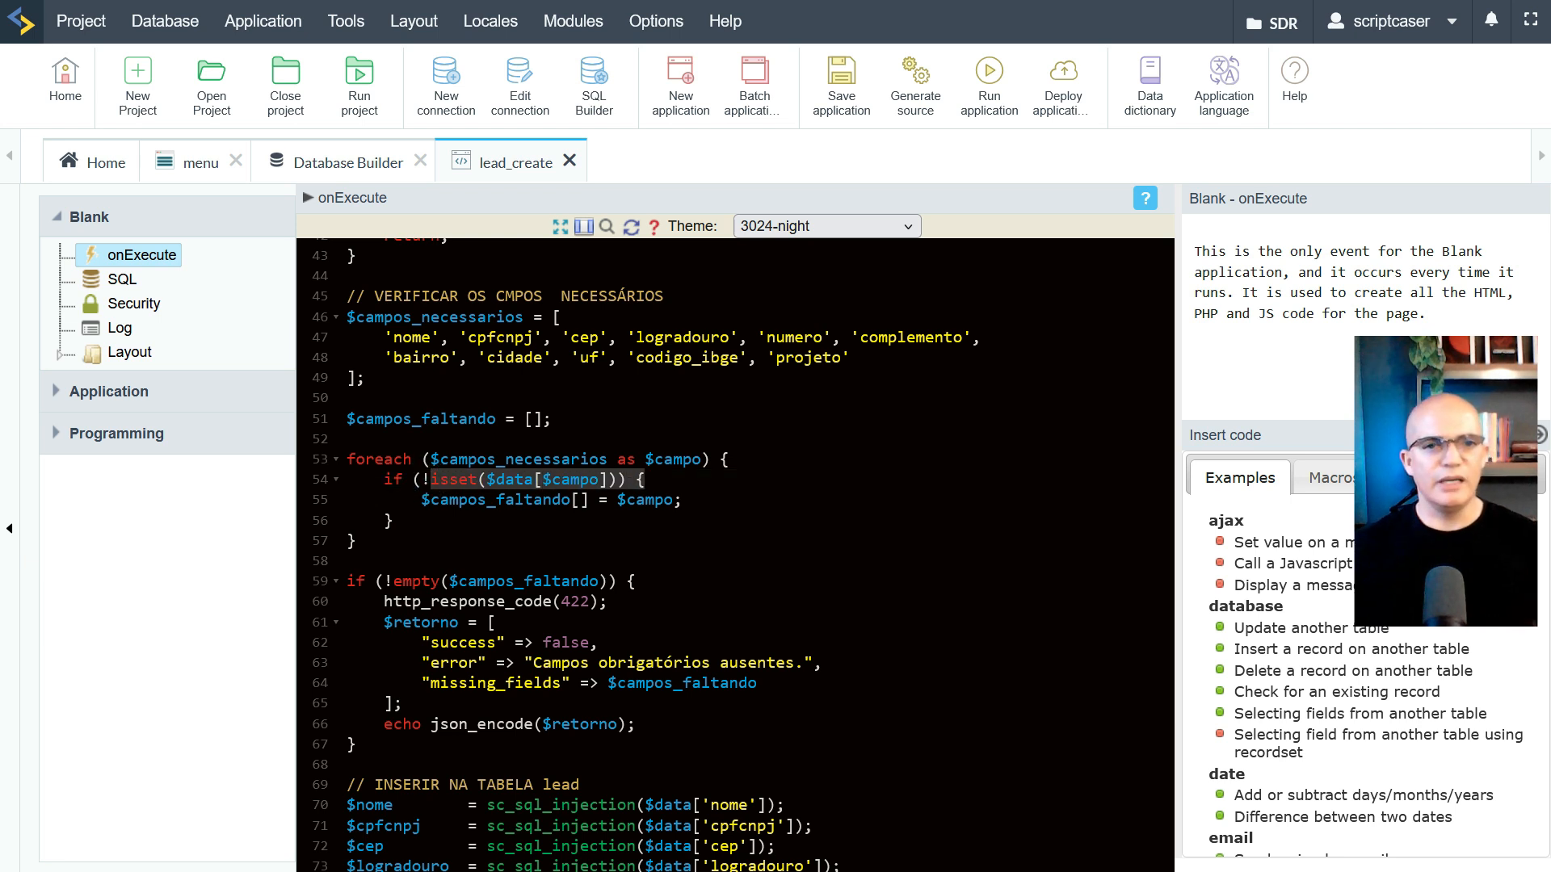
drag(420, 500, 682, 500)
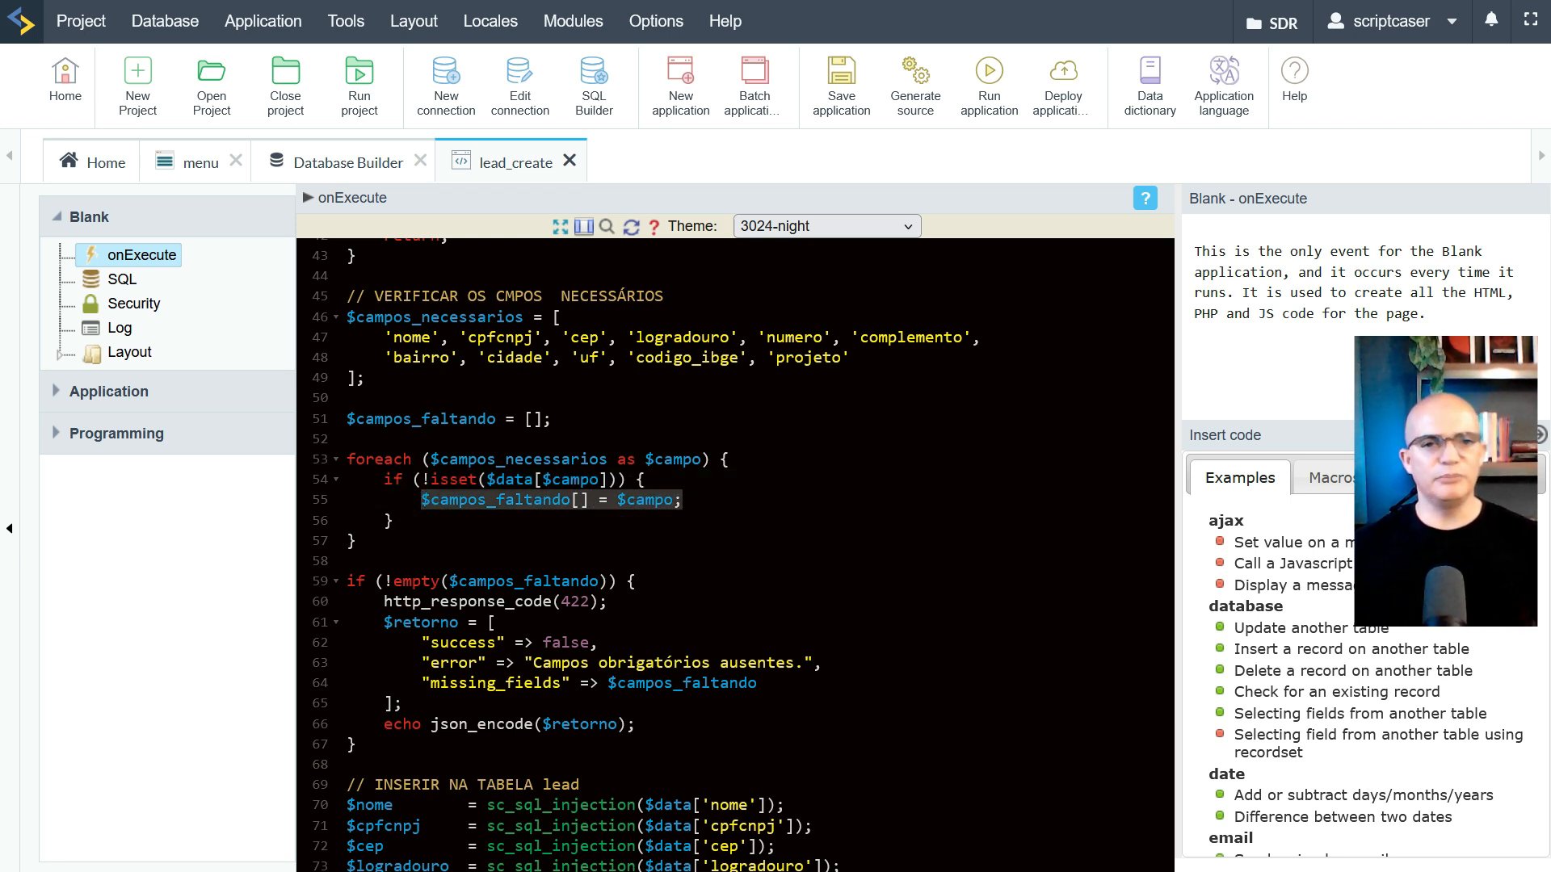
scroll(735, 558, down, 3)
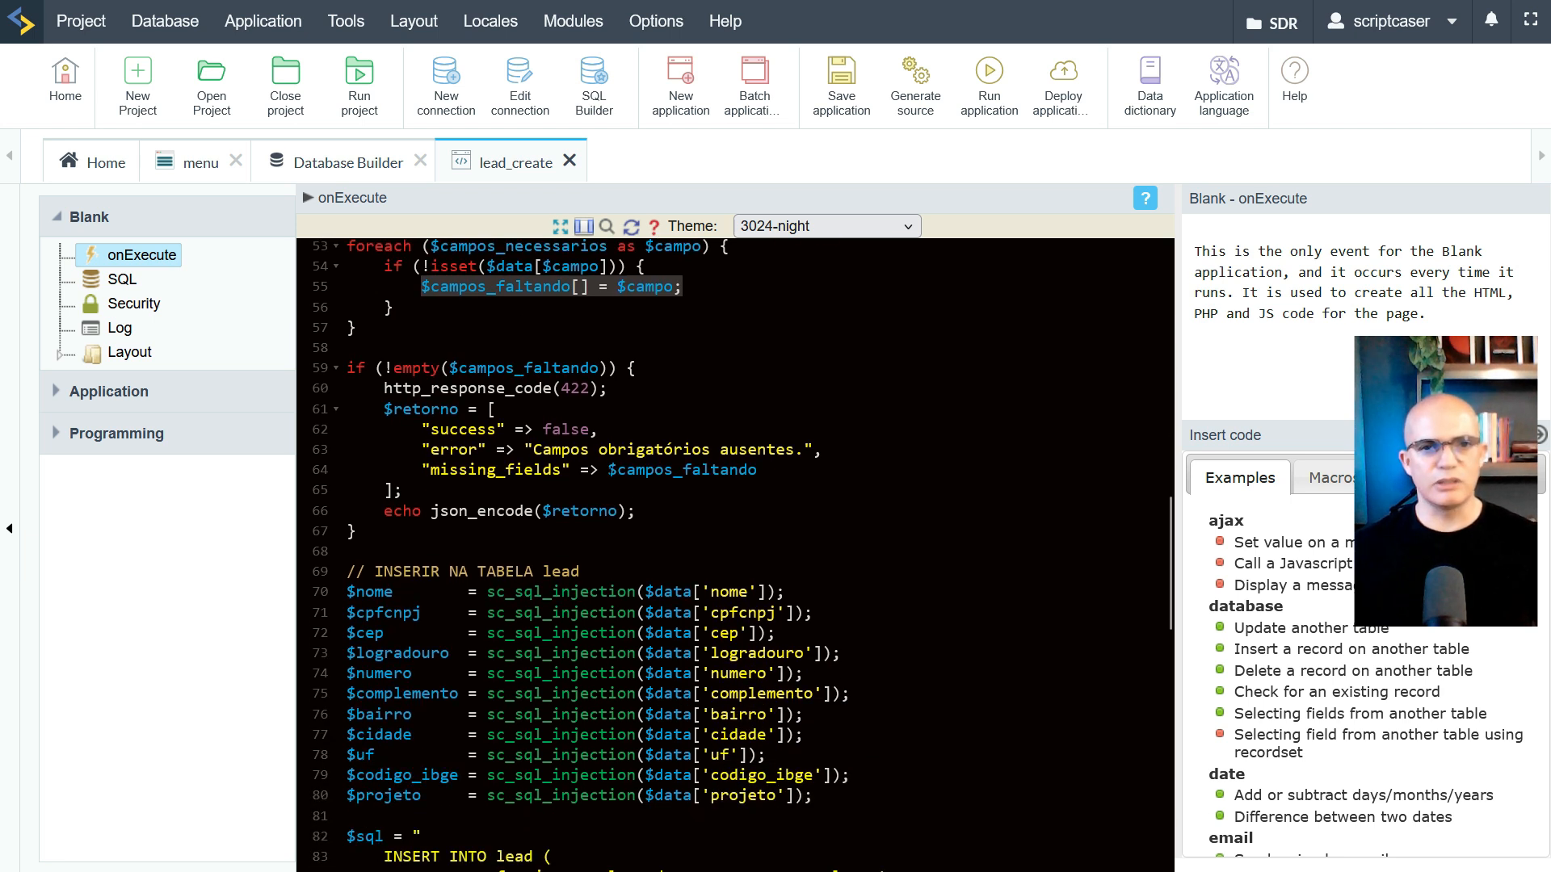
drag(608, 469, 757, 470)
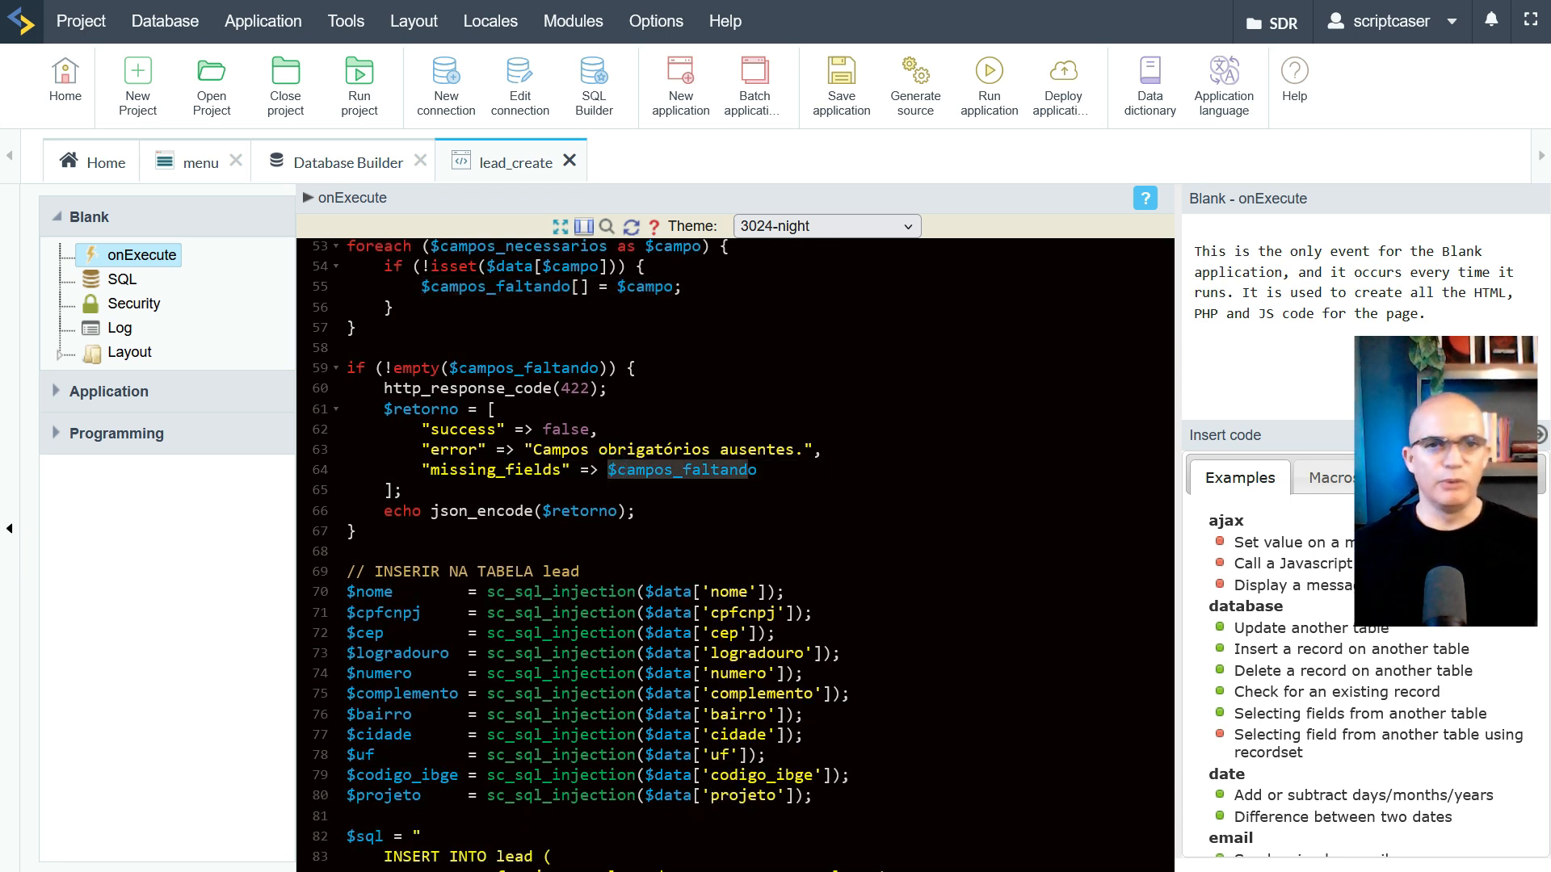
drag(450, 367, 602, 369)
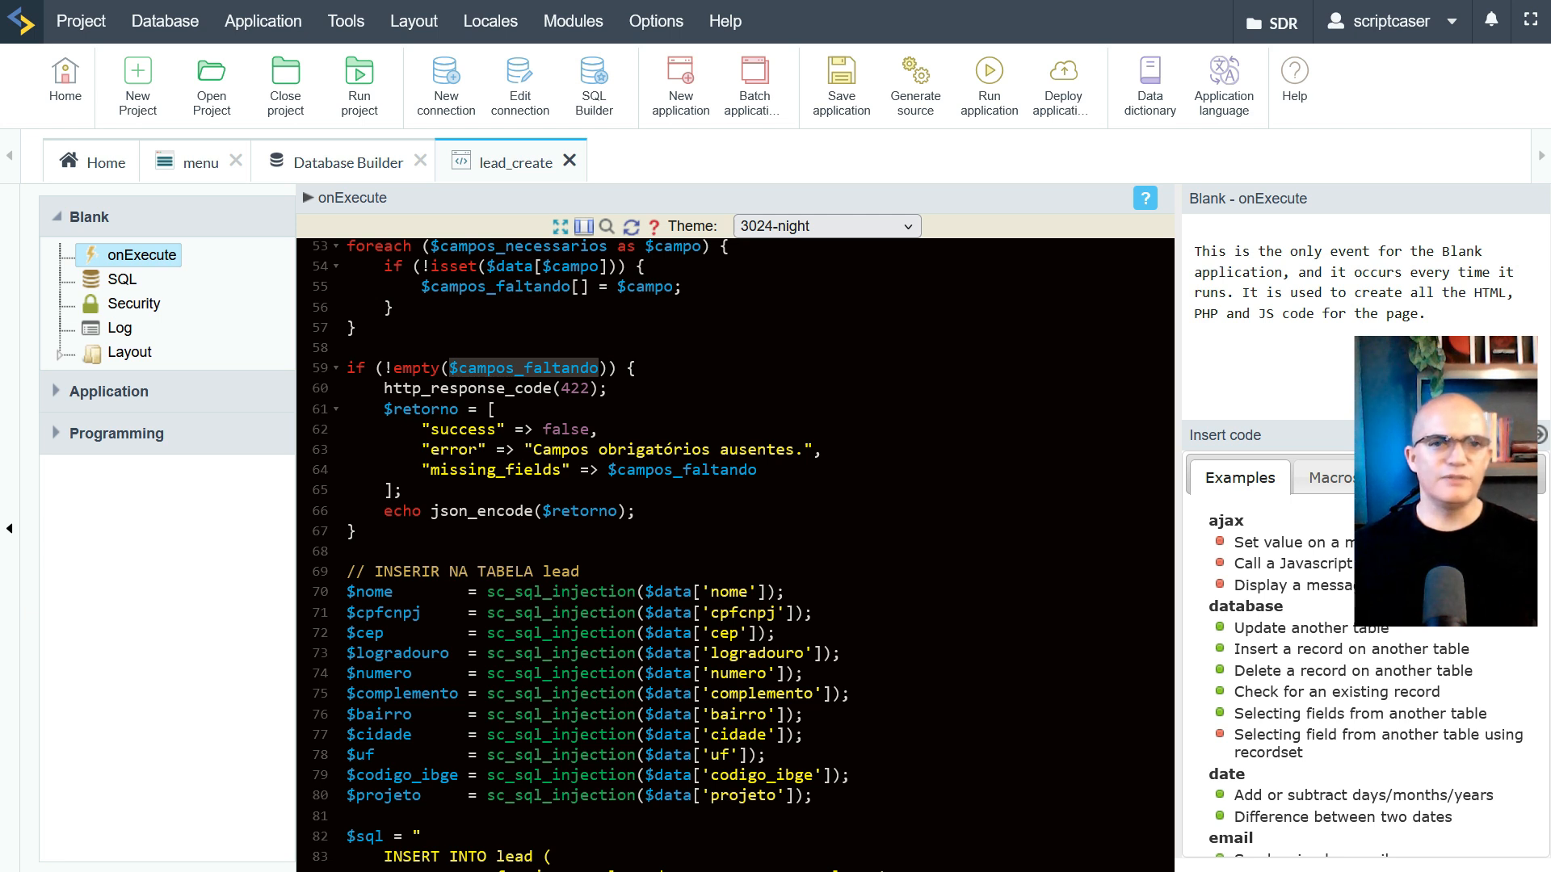
drag(532, 449, 804, 449)
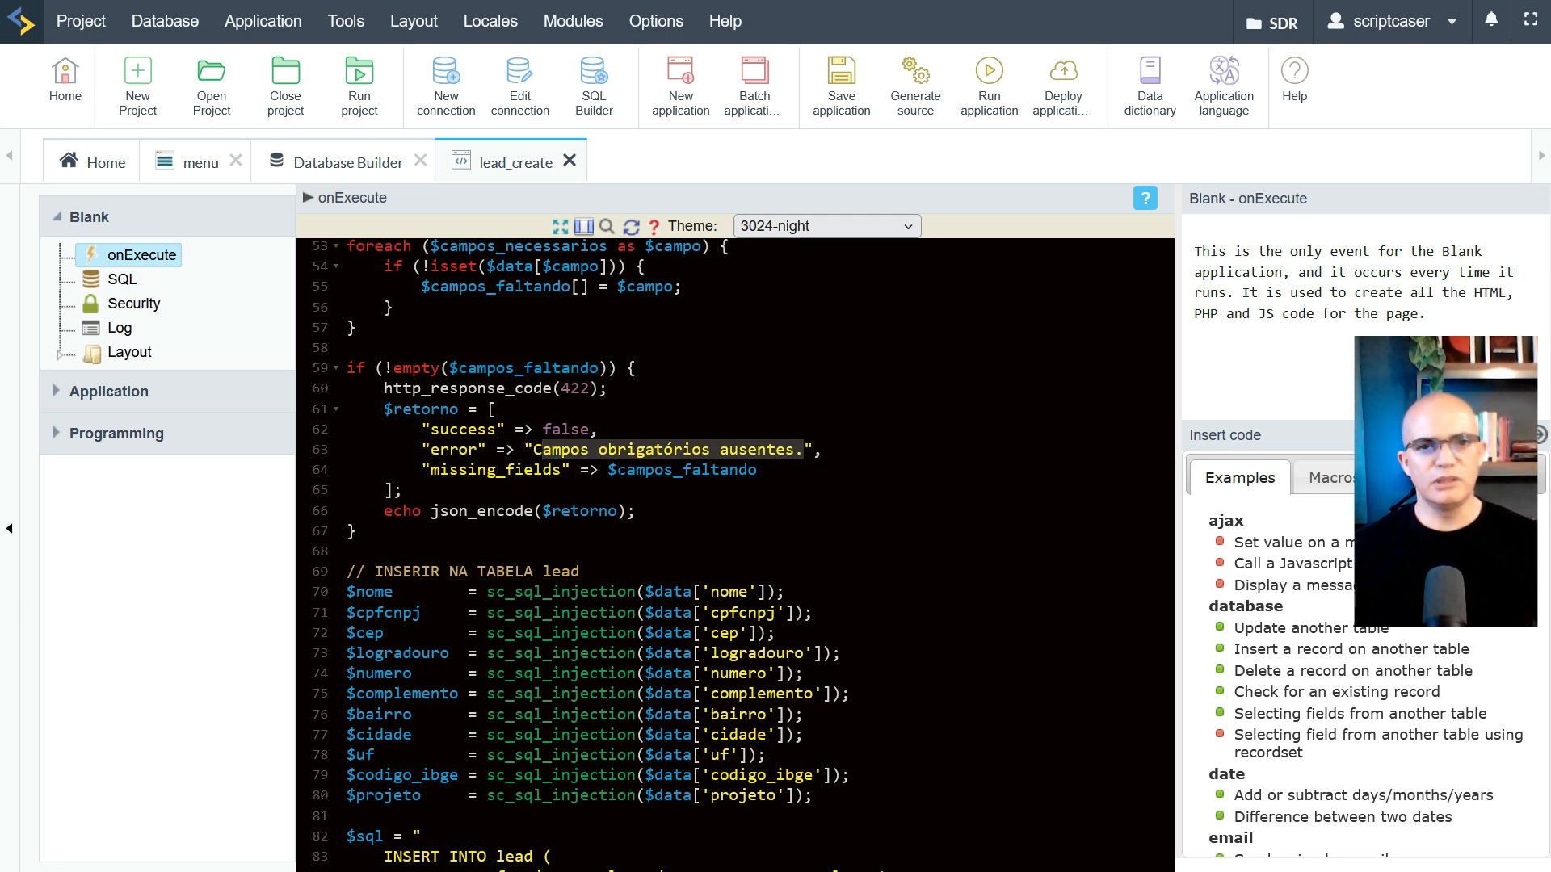
drag(607, 469, 762, 482)
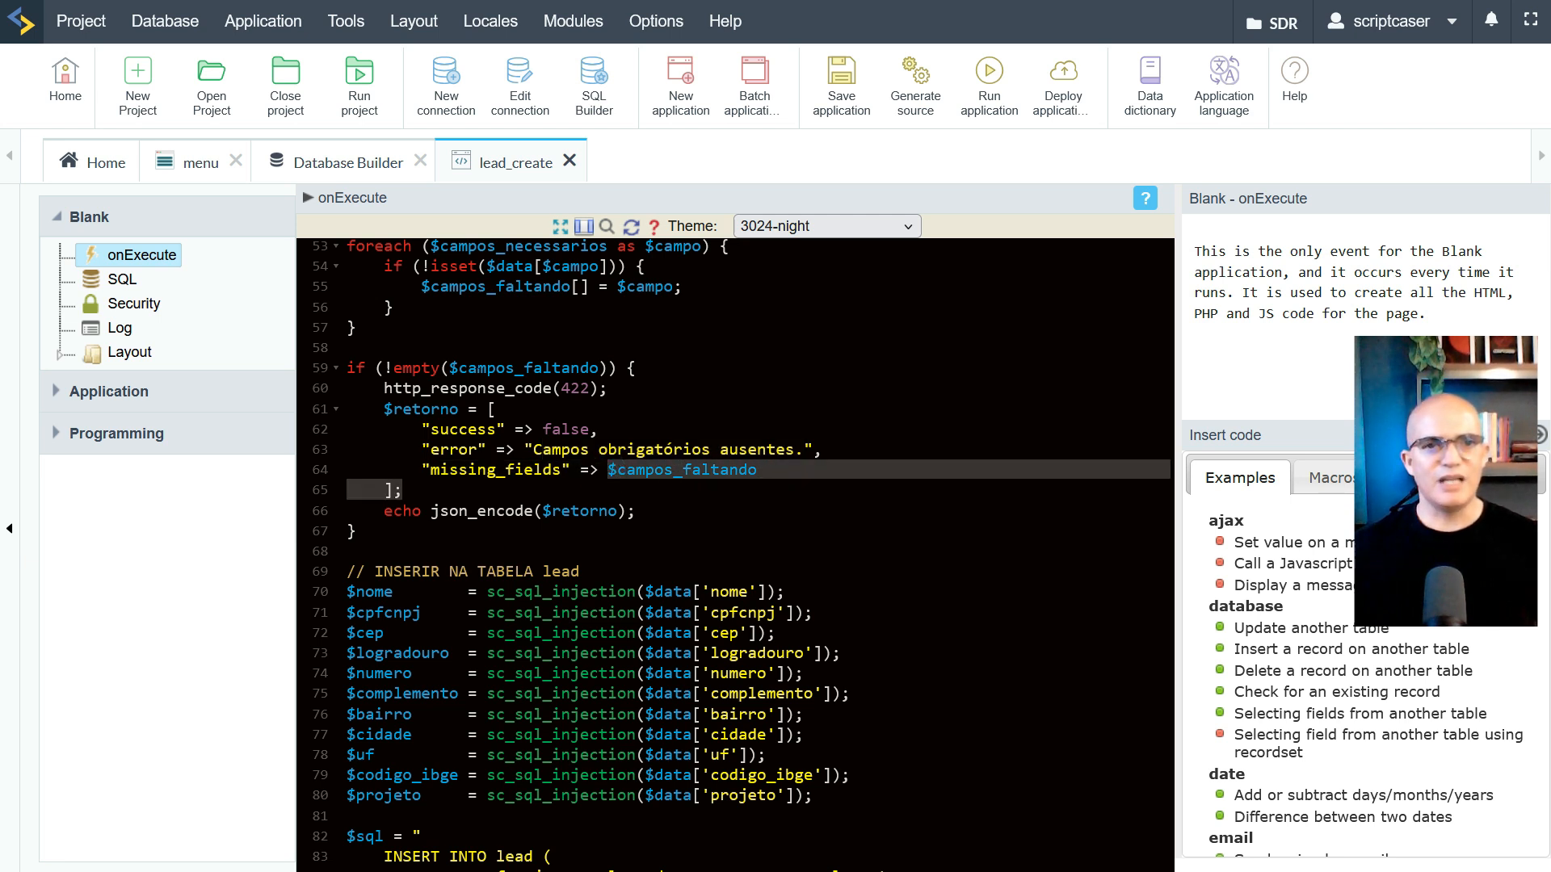
scroll(735, 555, down, 5)
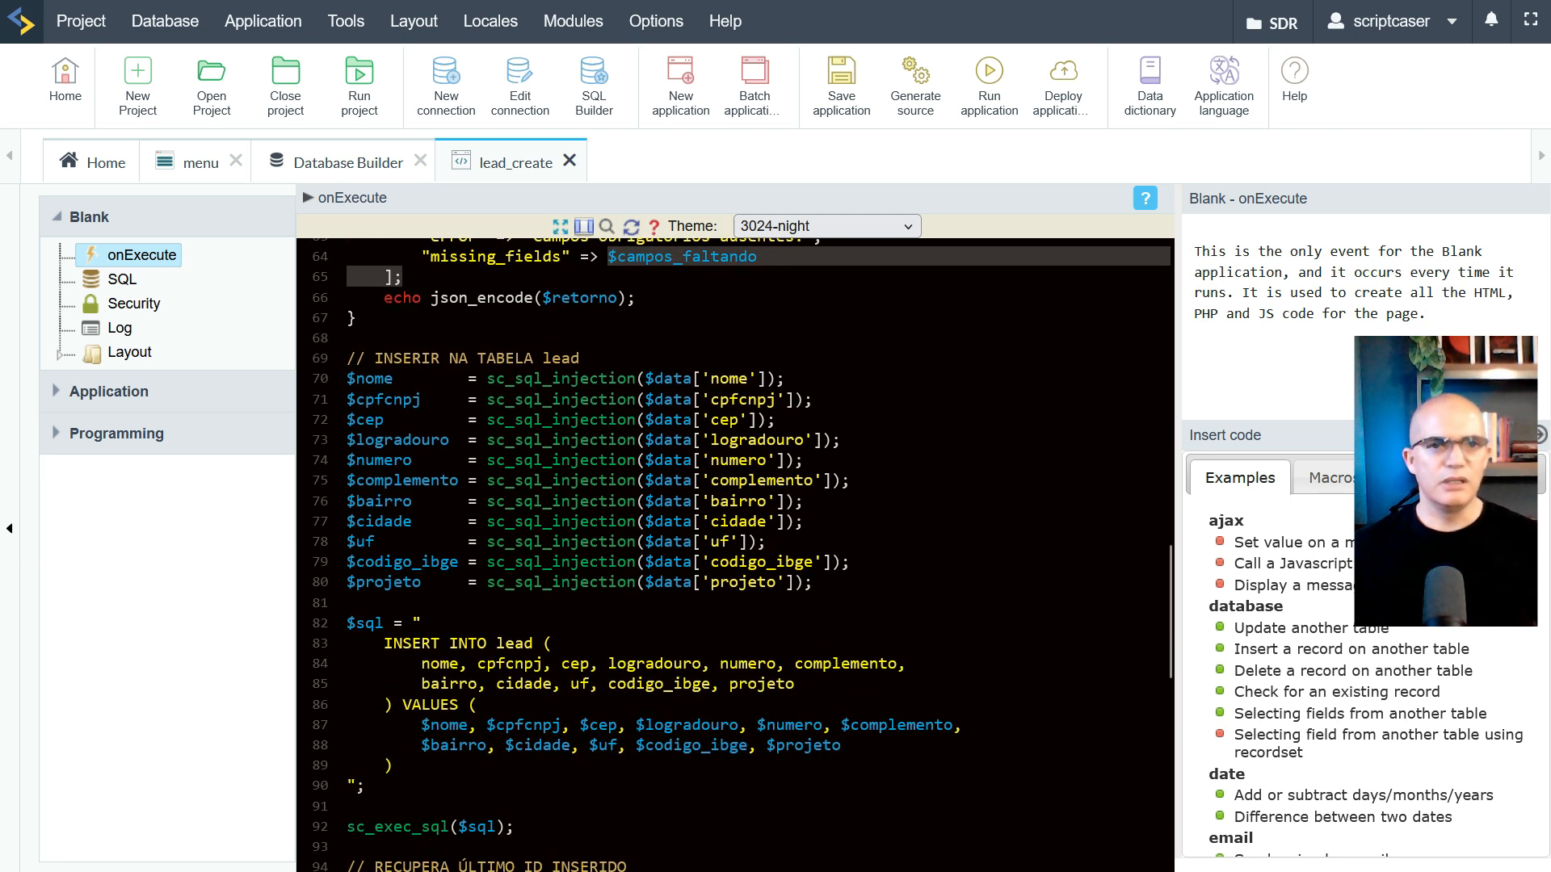
drag(379, 297, 637, 297)
scroll(638, 297, down, 2)
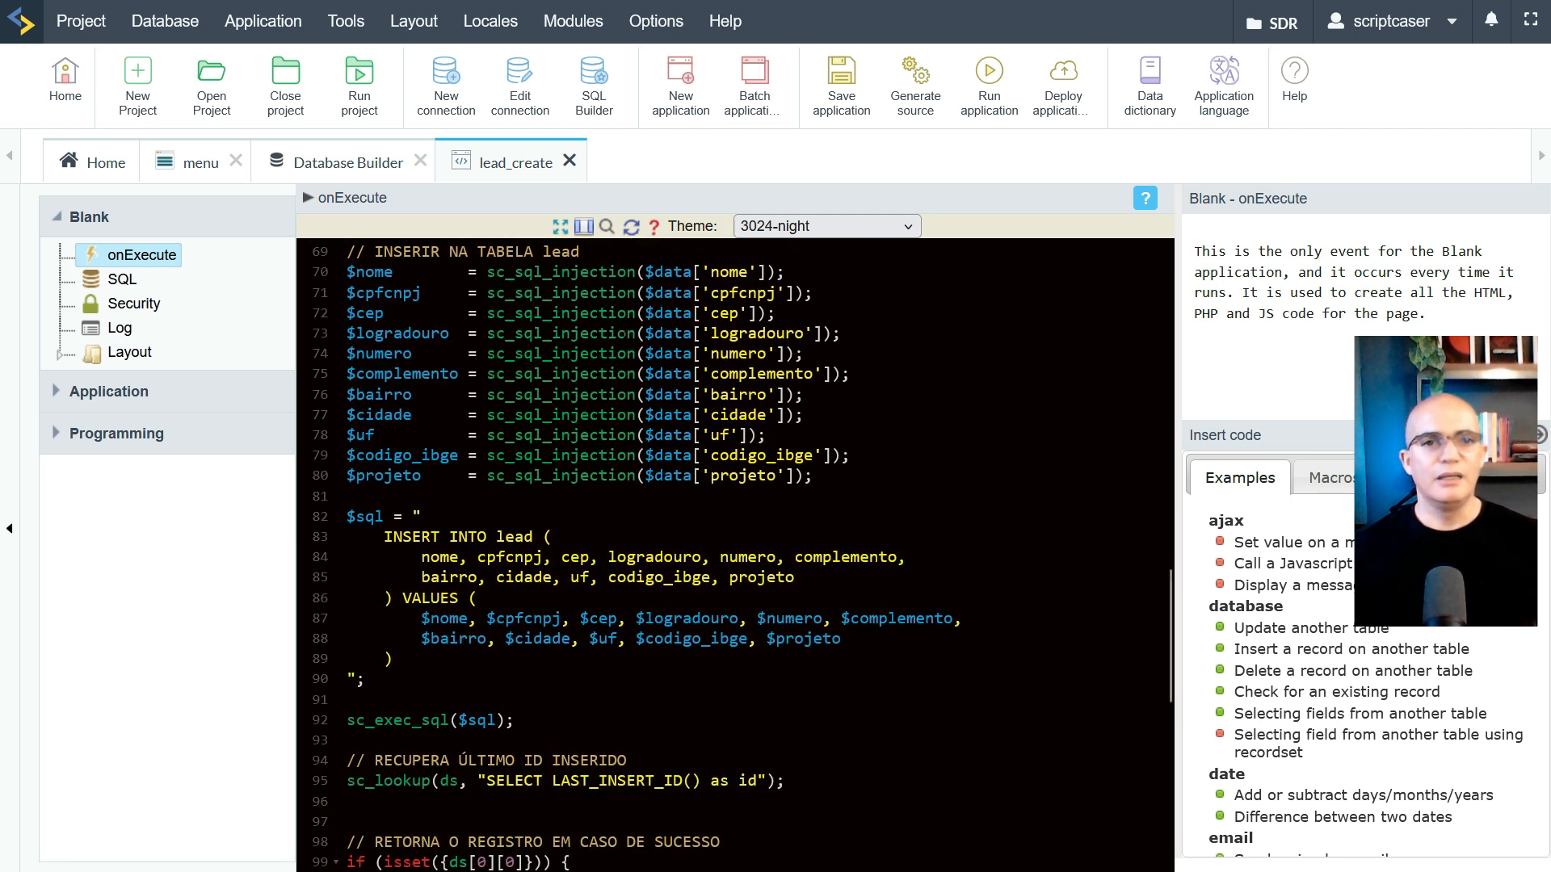
scroll(637, 297, up, 2)
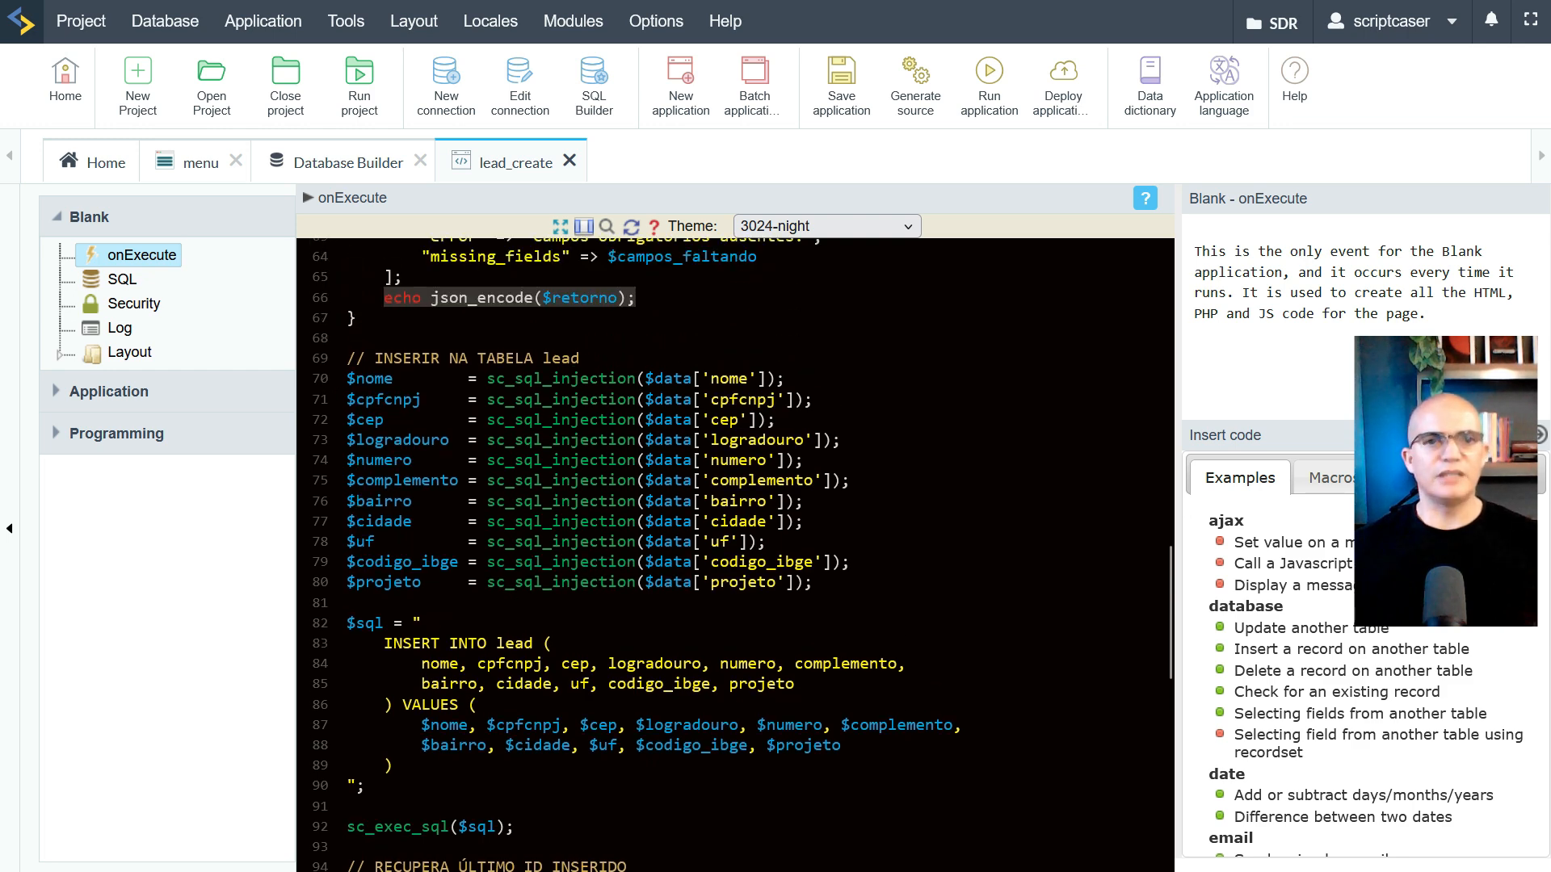
scroll(471, 389, up, 4)
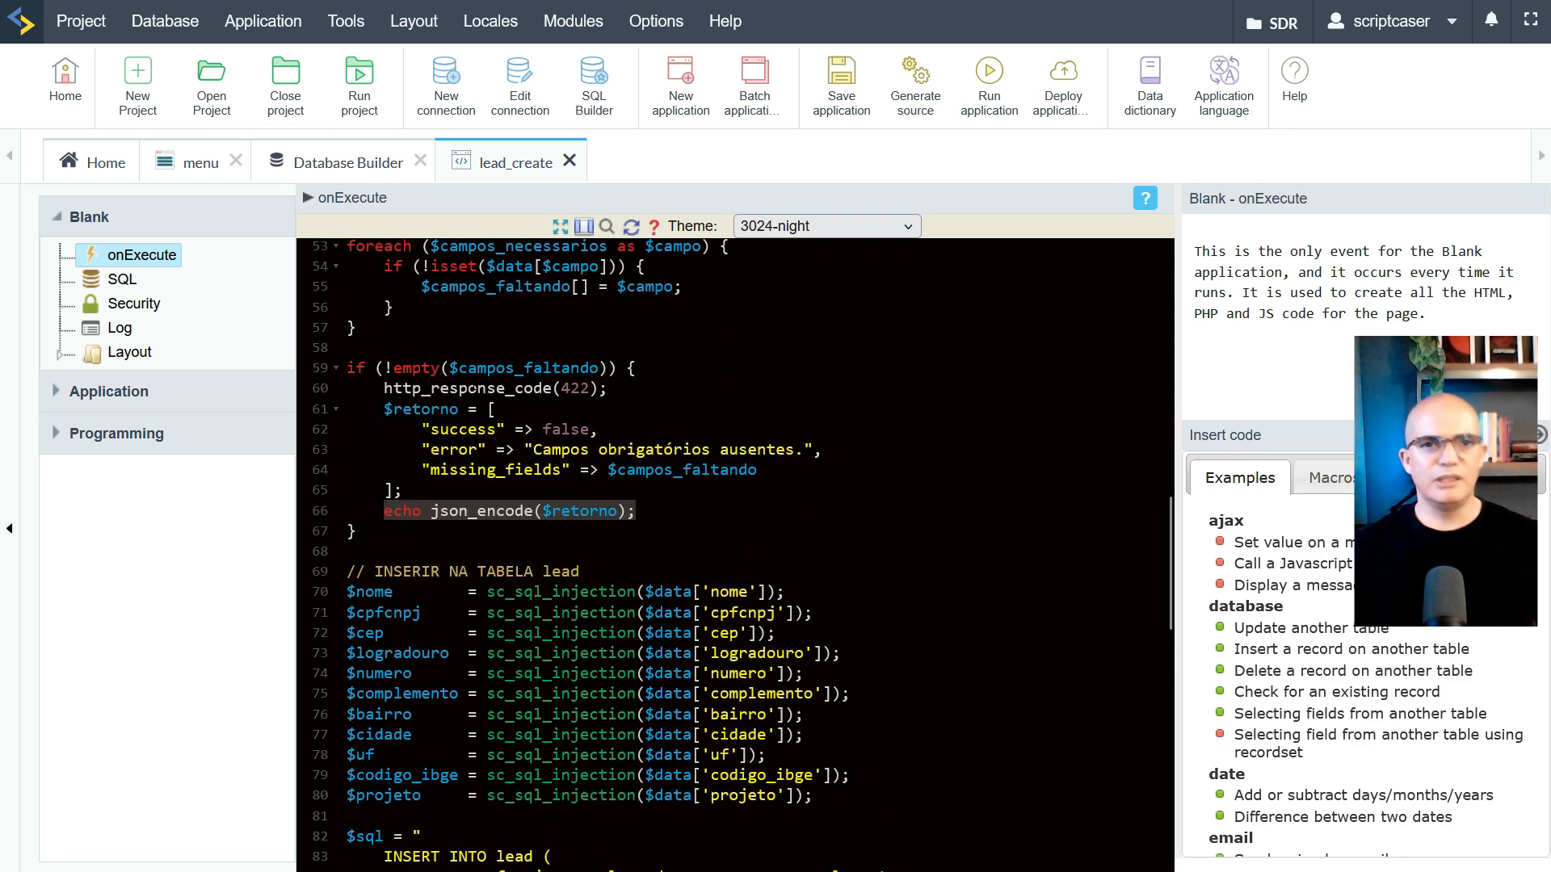
scroll(471, 389, up, 7)
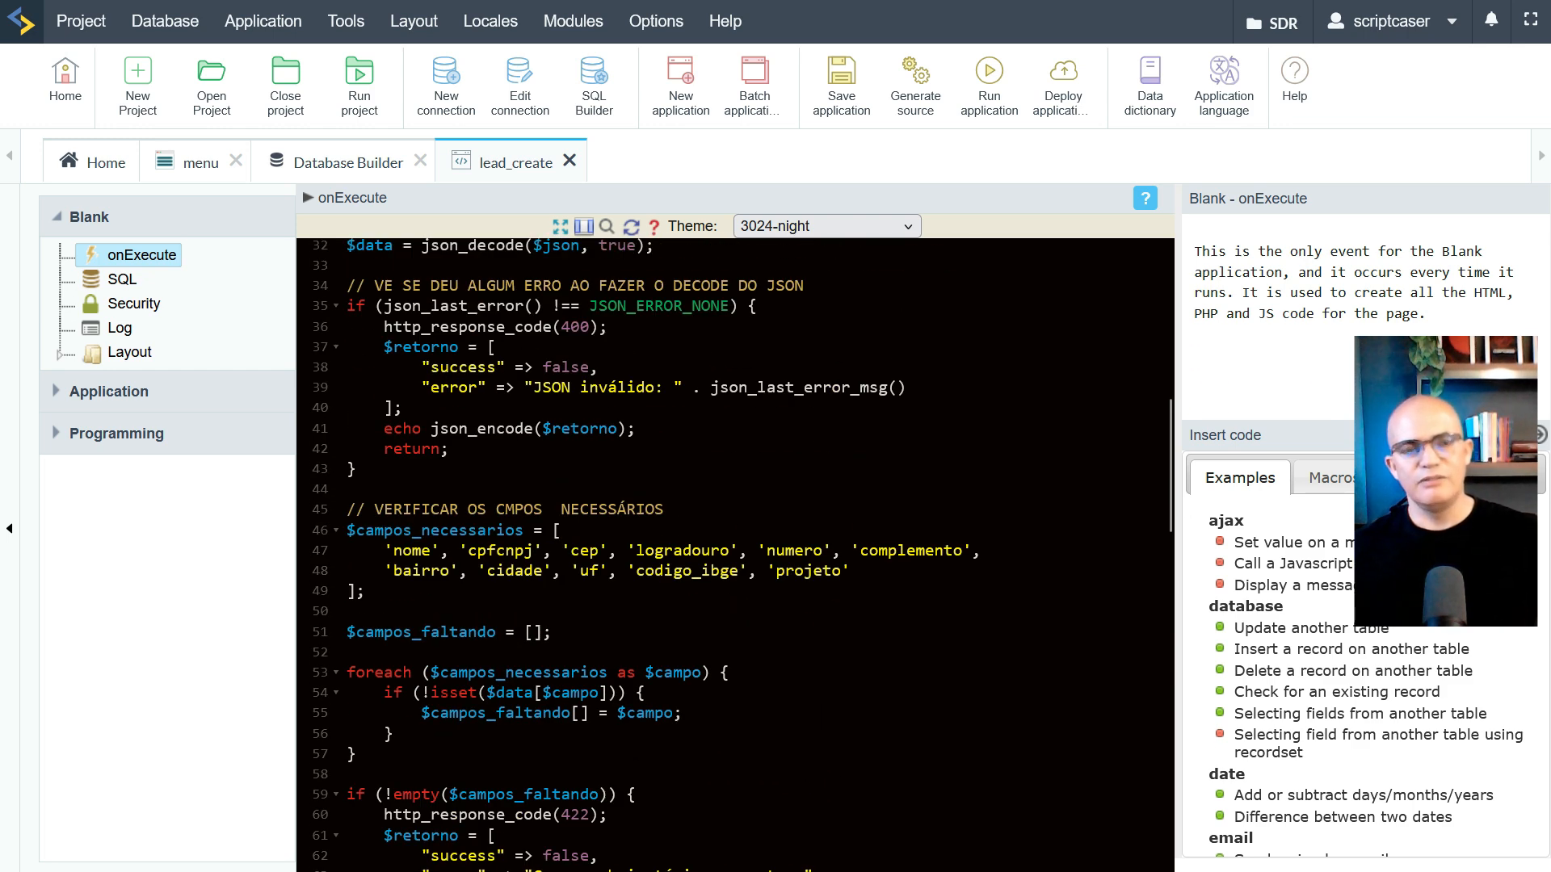
scroll(471, 388, down, 1)
scroll(471, 388, up, 8)
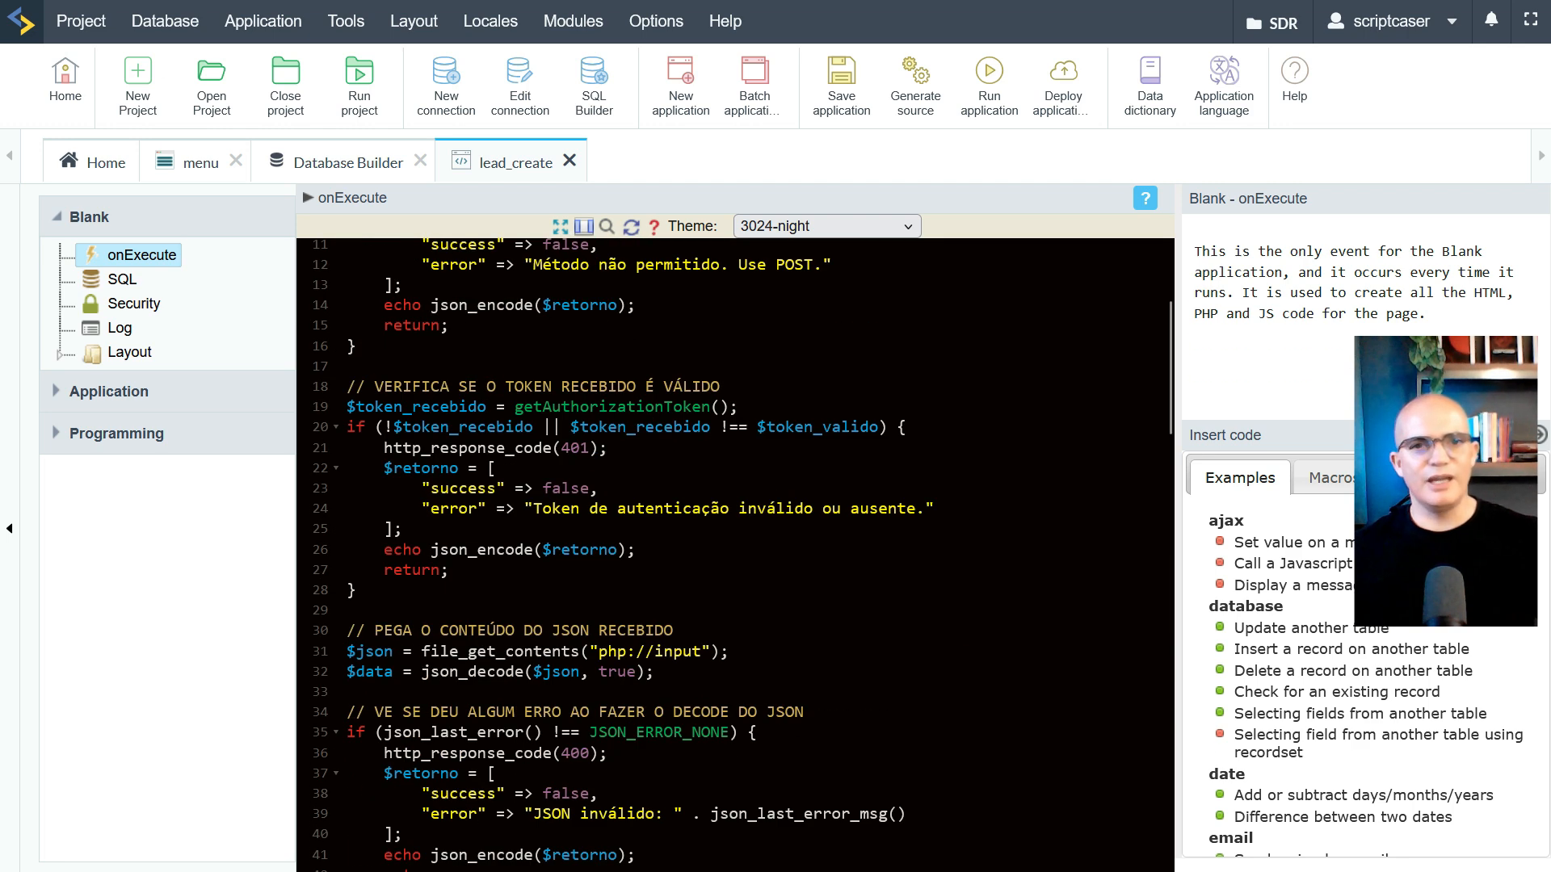
scroll(471, 389, up, 1)
scroll(471, 389, down, 5)
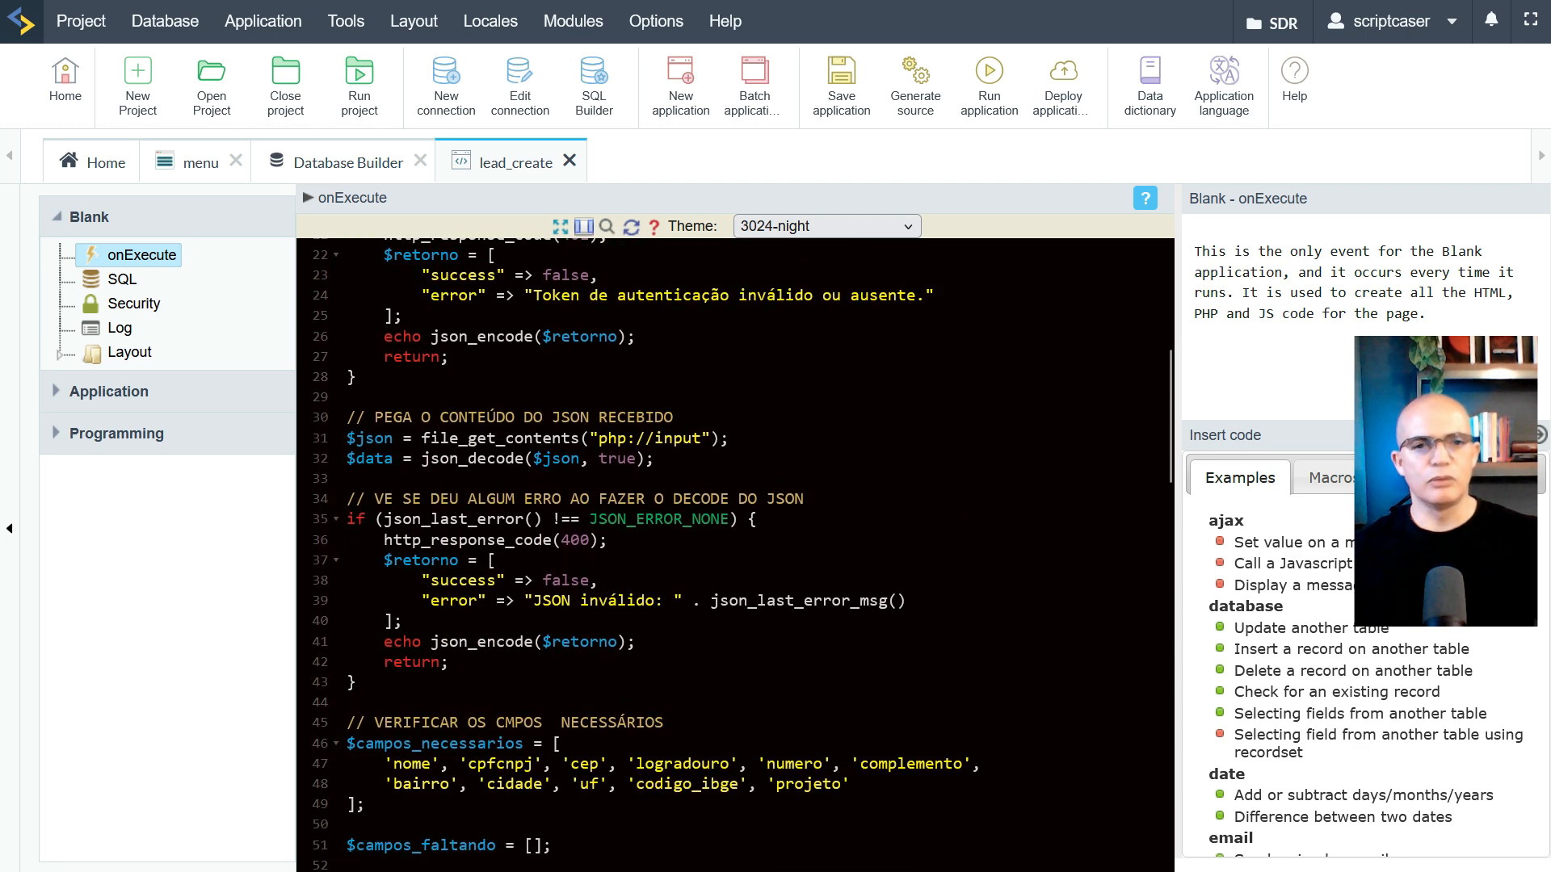
scroll(538, 437, up, 7)
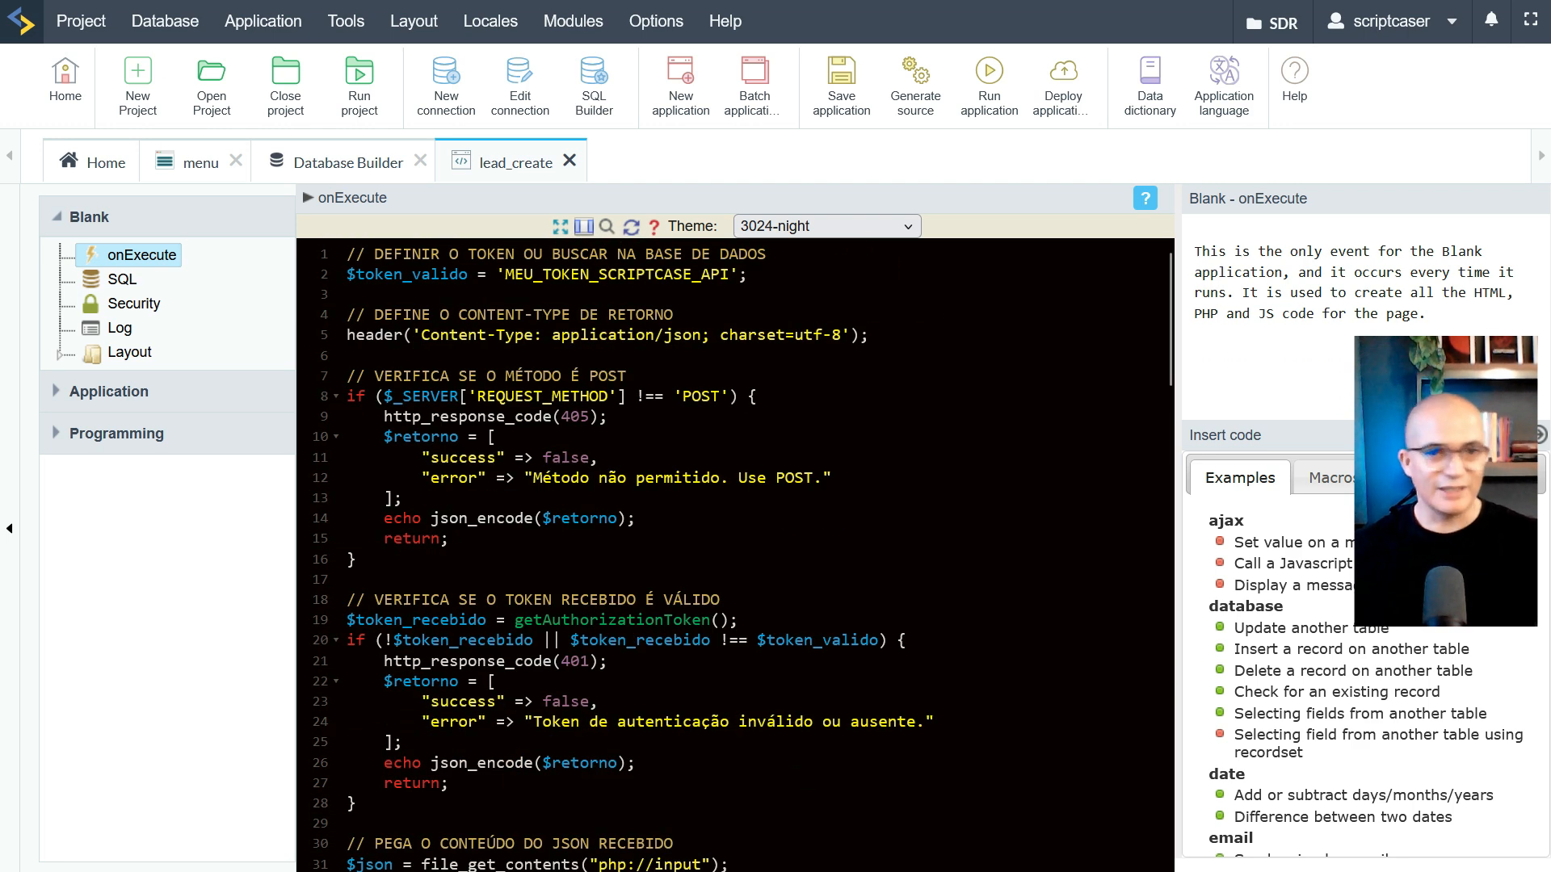
scroll(742, 555, down, 10)
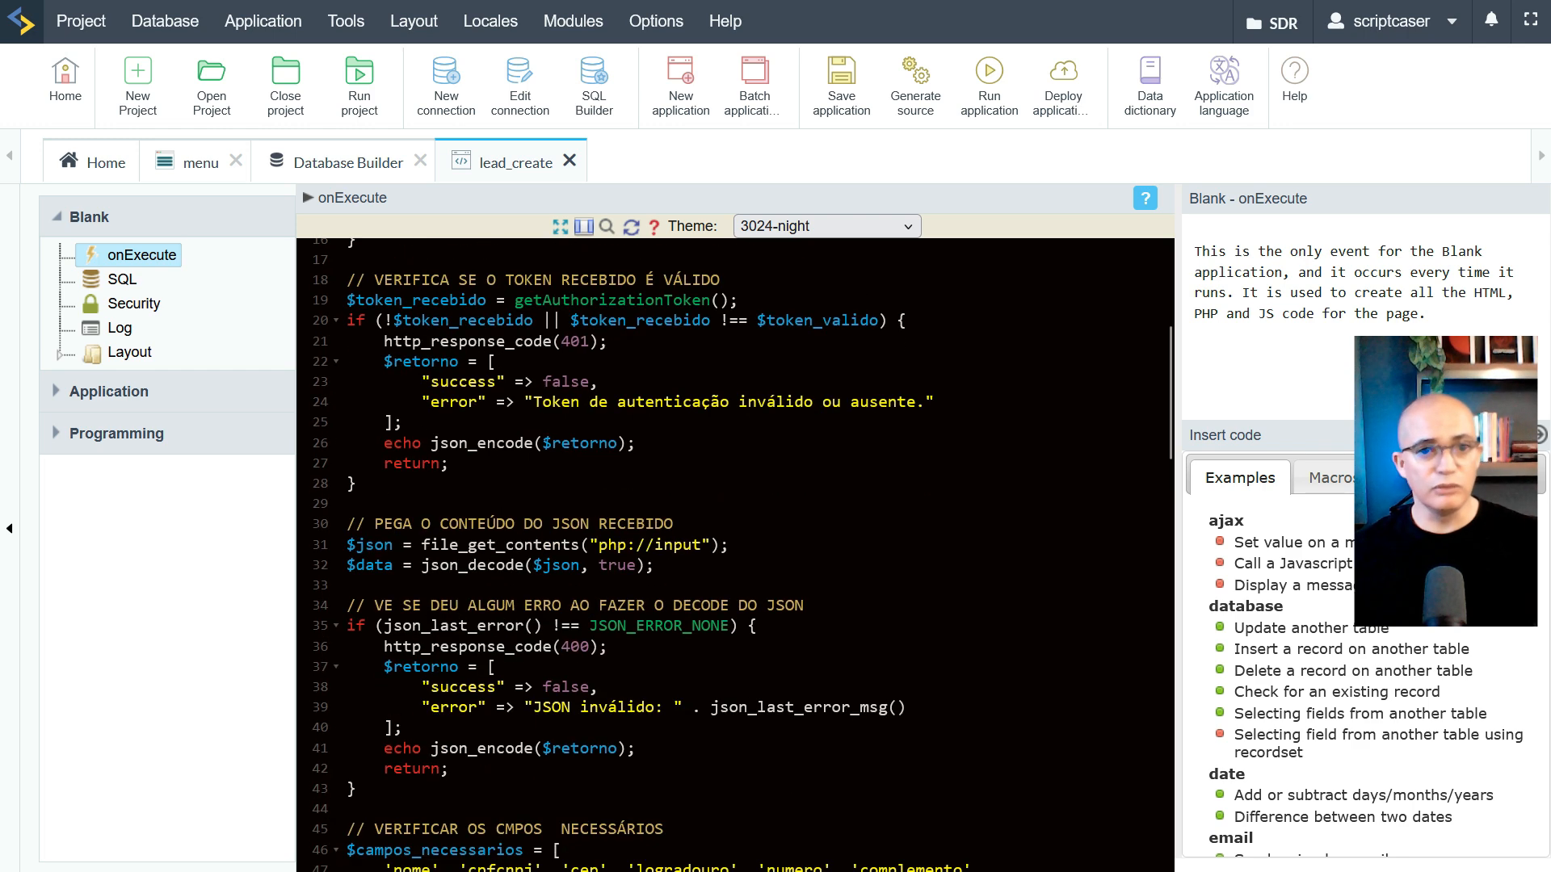
scroll(735, 555, down, 12)
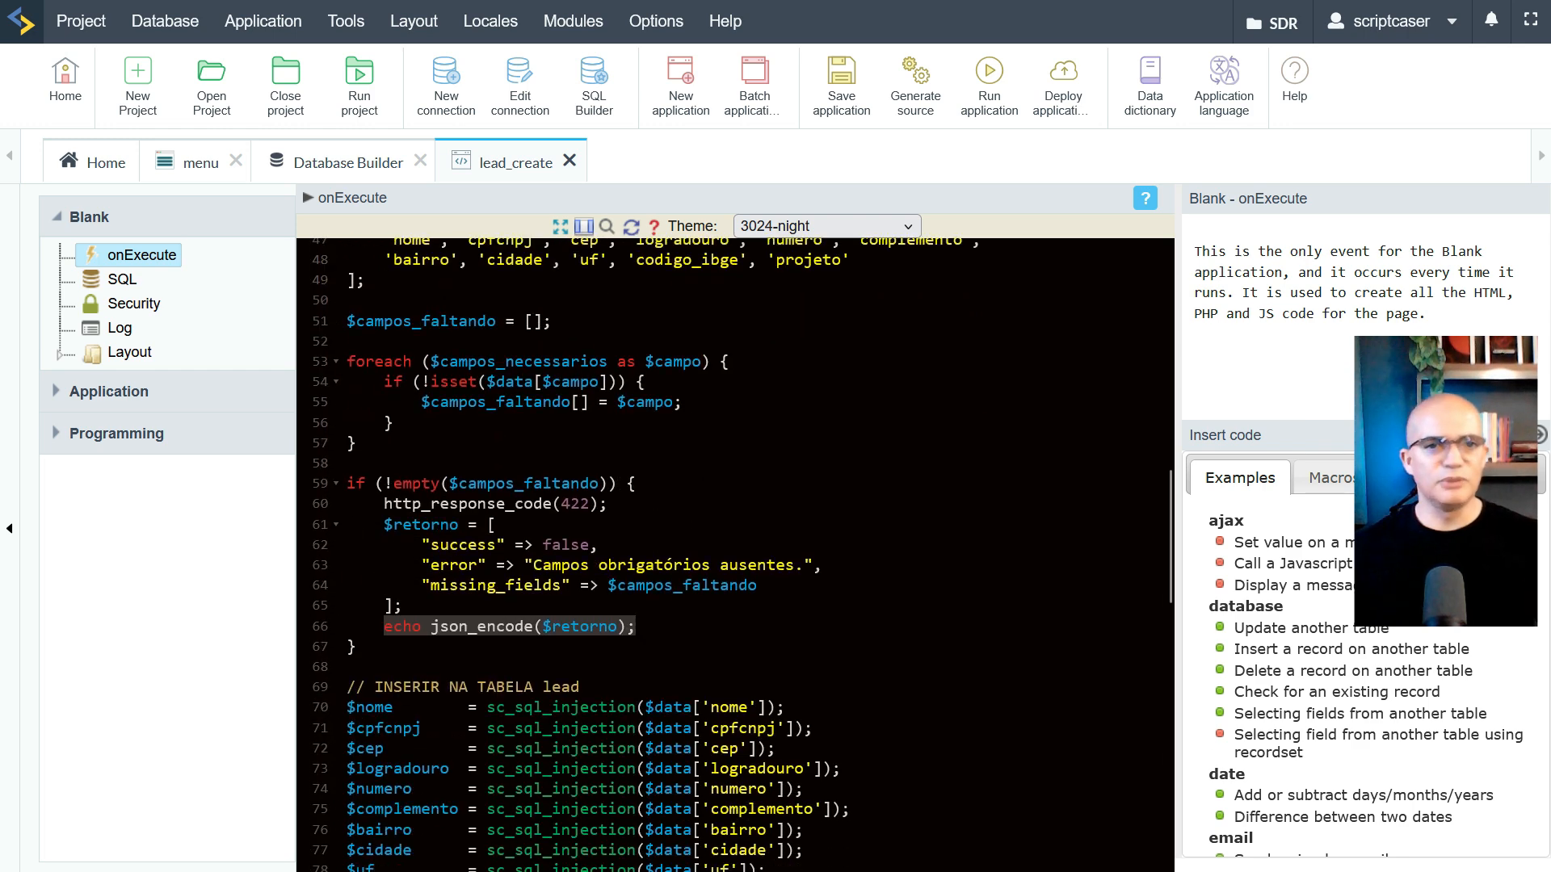
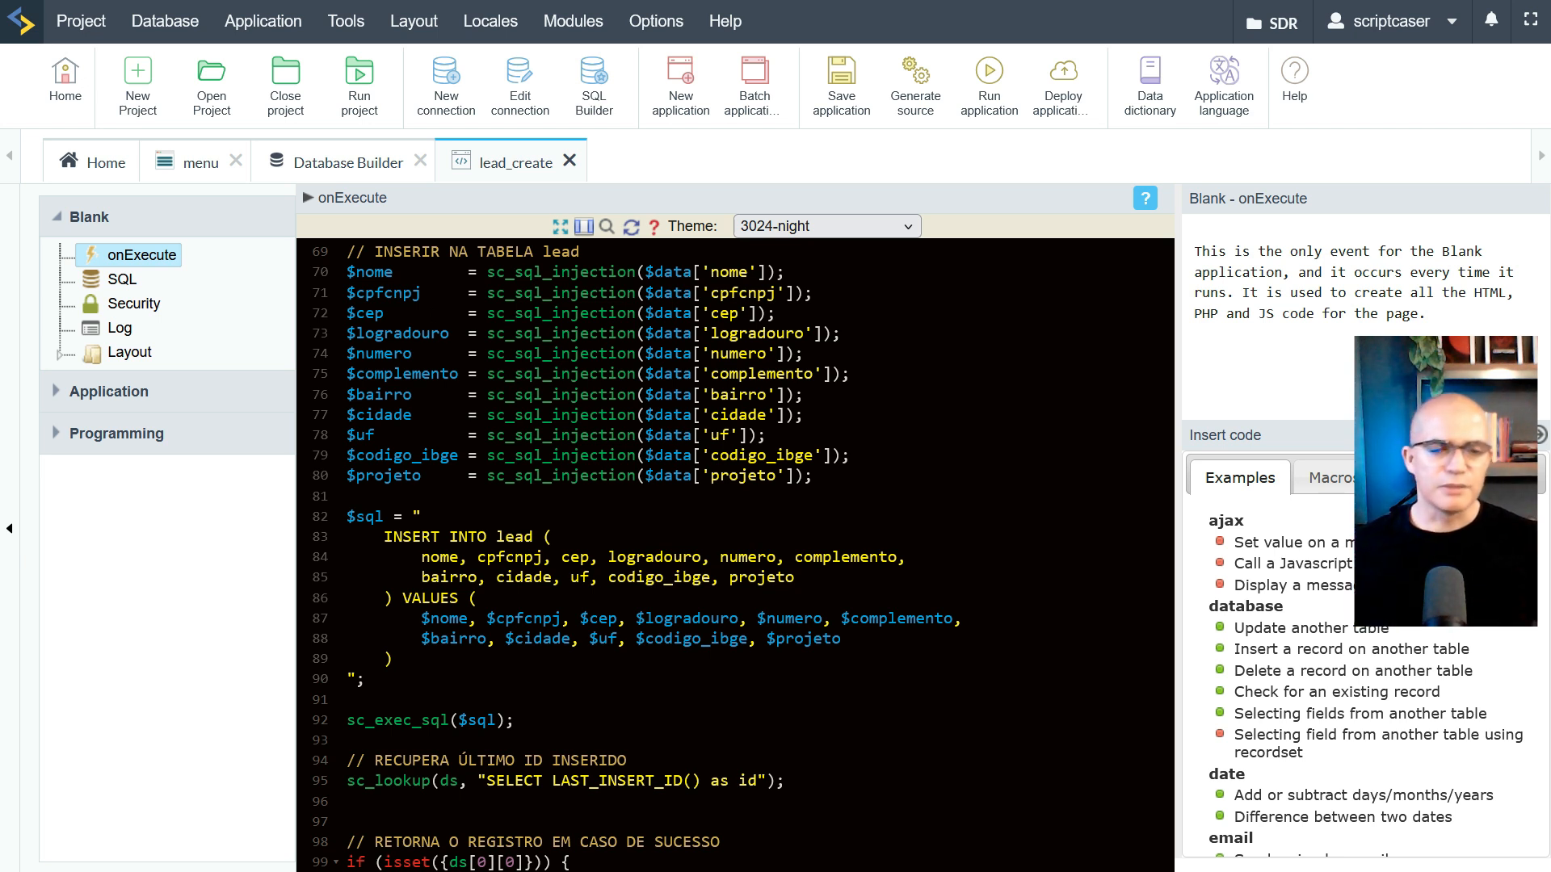
Highlight the query in lead_create that fetches the last inserted id
scroll(735, 549, down, 2)
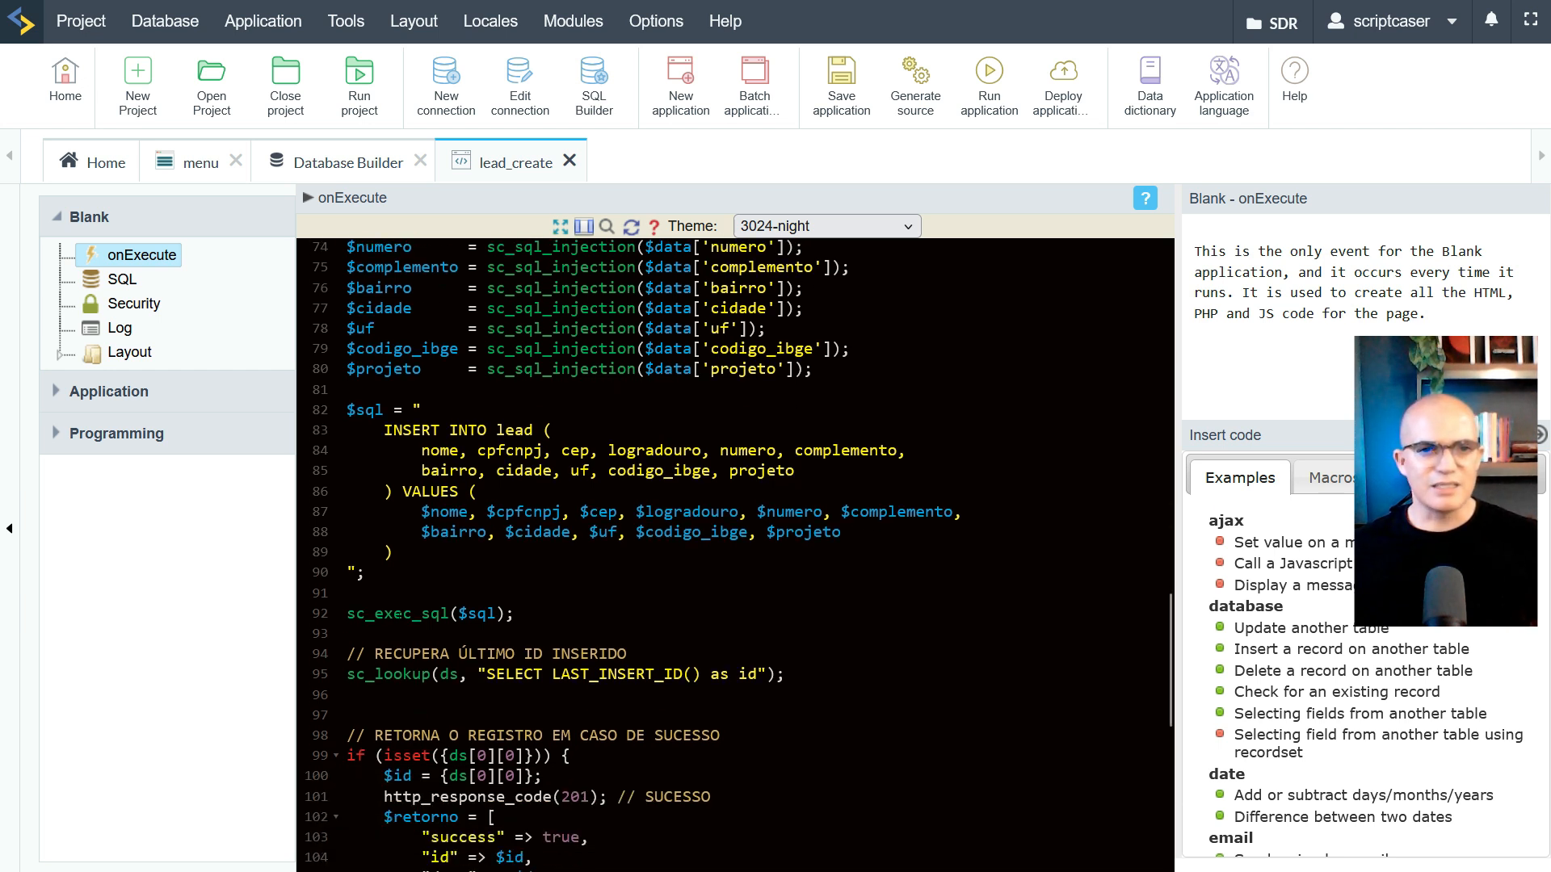
drag(347, 614, 514, 614)
scroll(736, 550, down, 4)
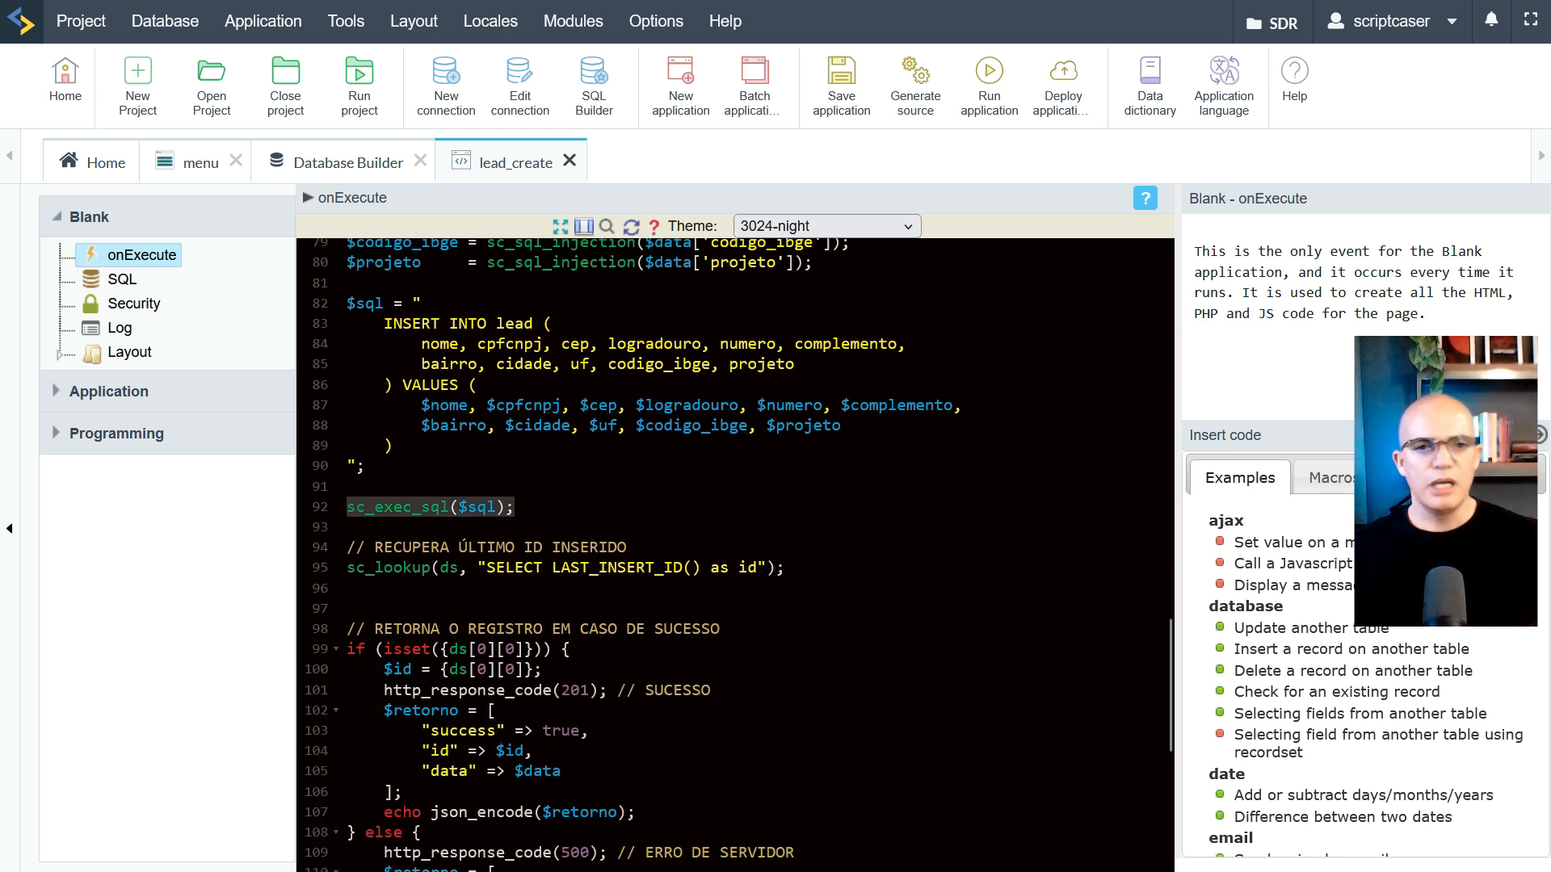
drag(356, 460, 784, 461)
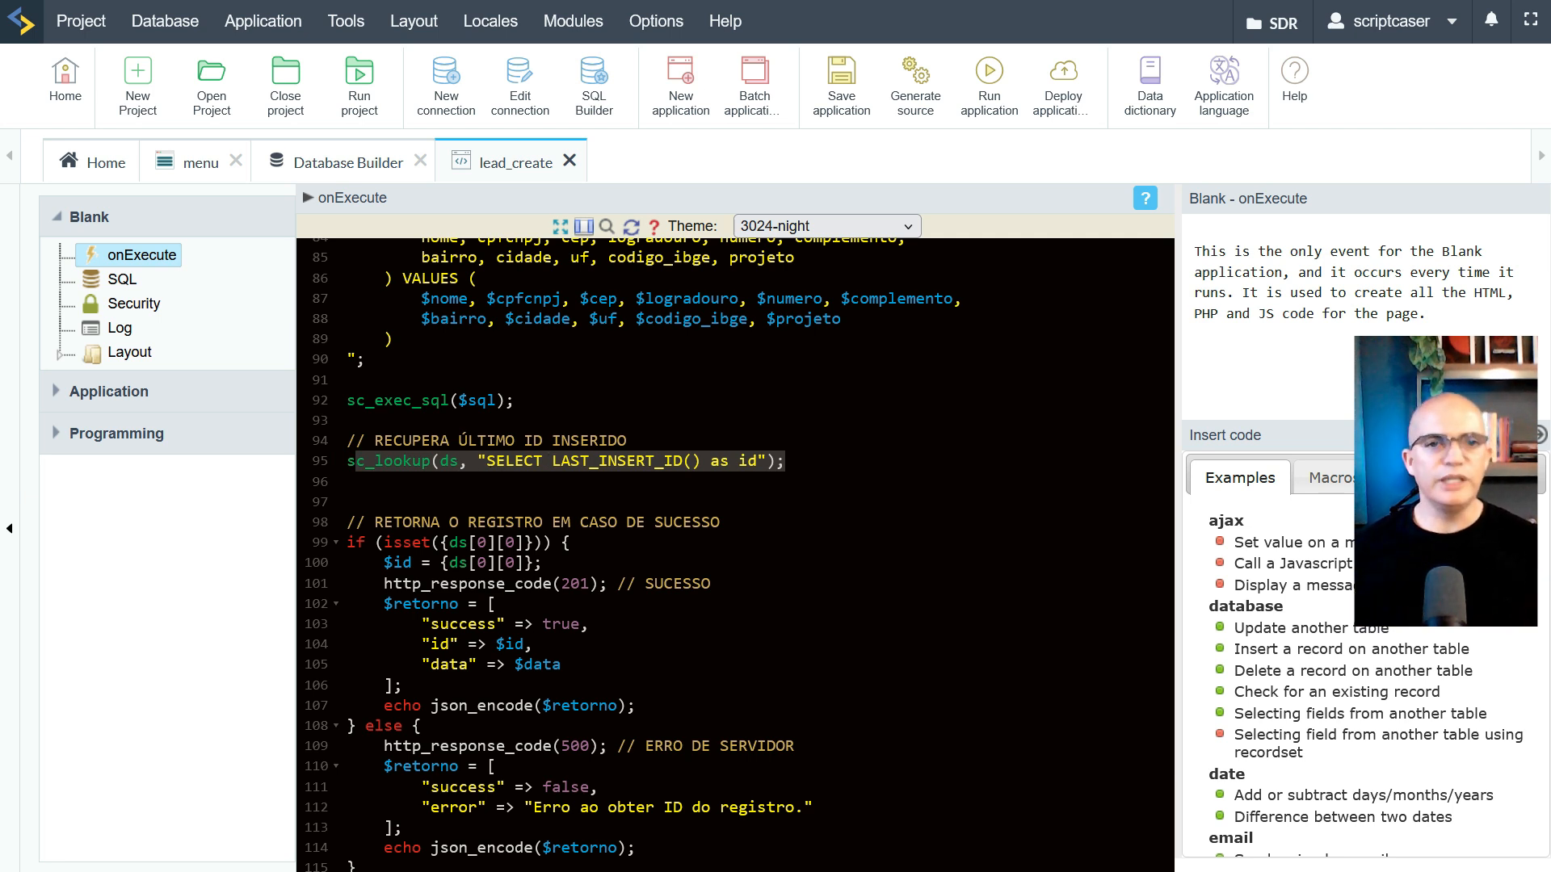
Walk through the success branch: the line 99 check, 201 response code, returned $id and json_encode echo
scroll(735, 555, down, 3)
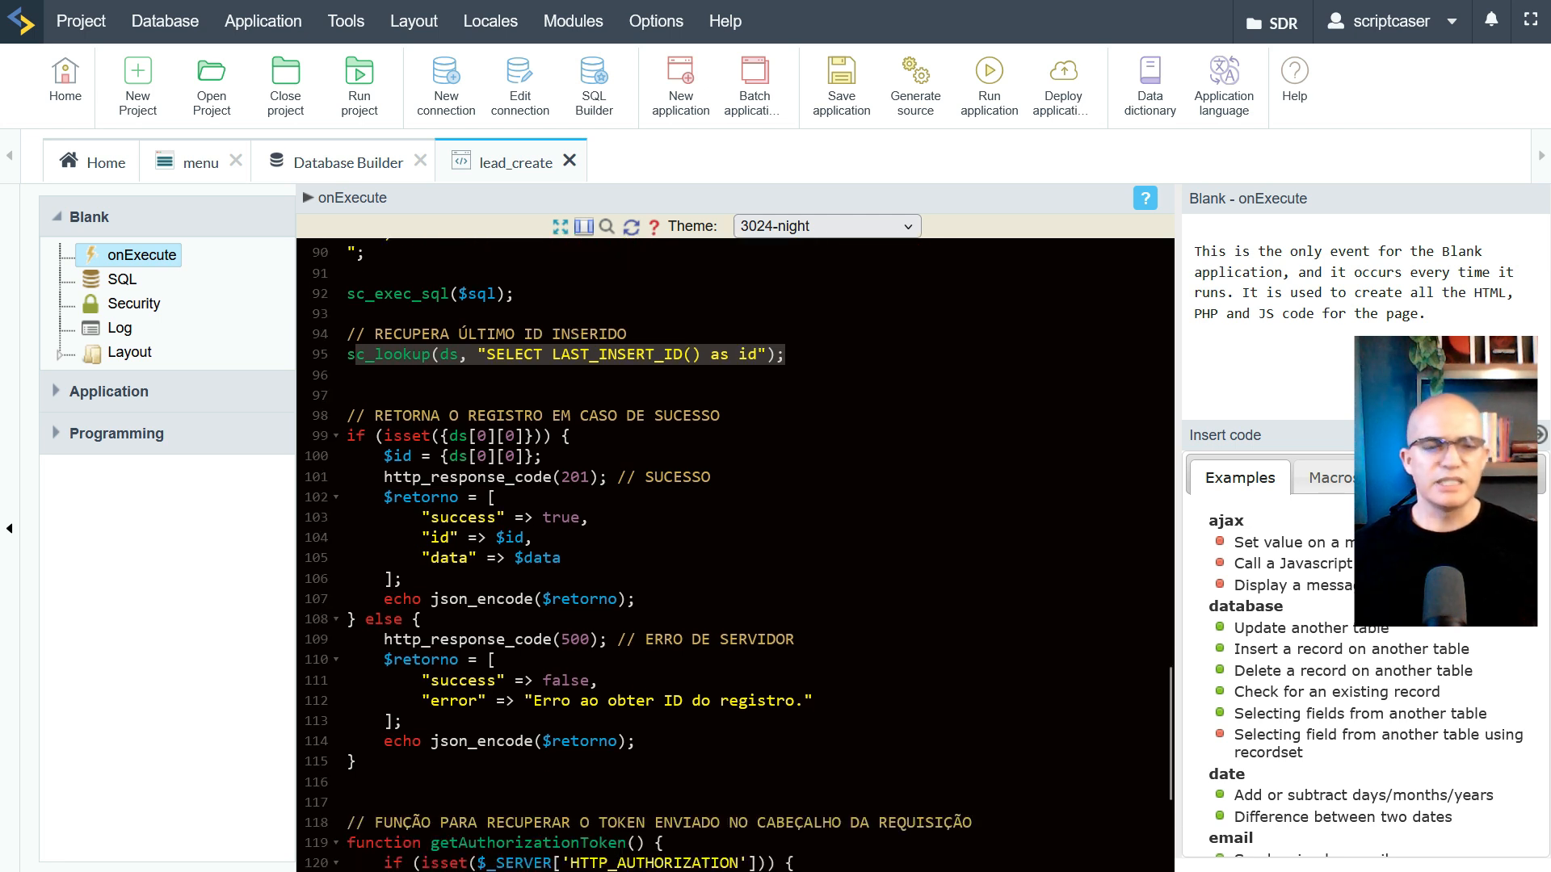
click(569, 436)
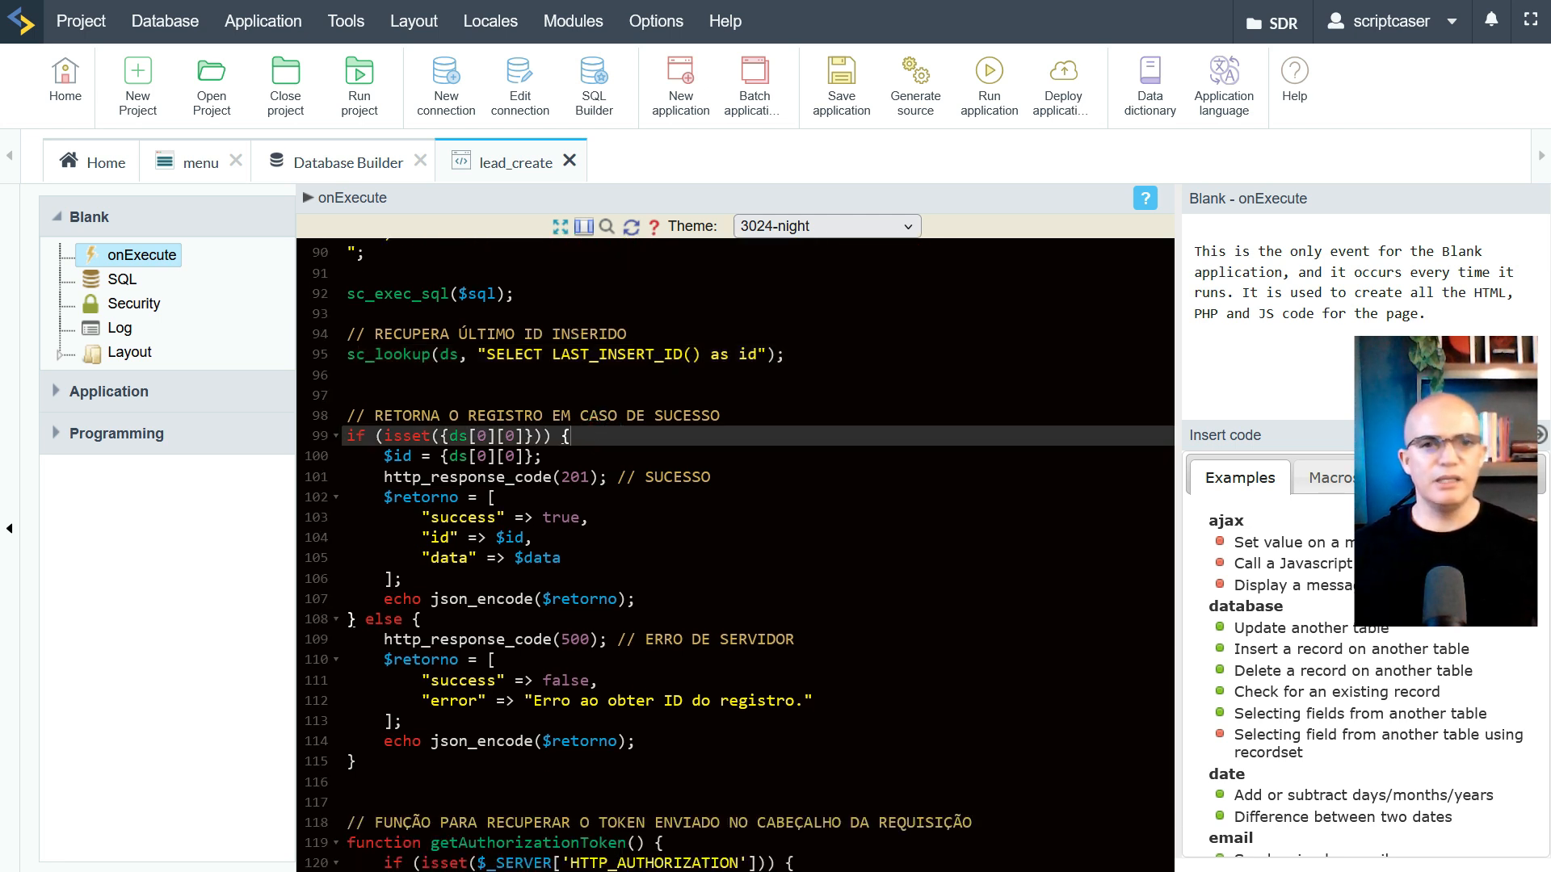
drag(384, 477, 599, 477)
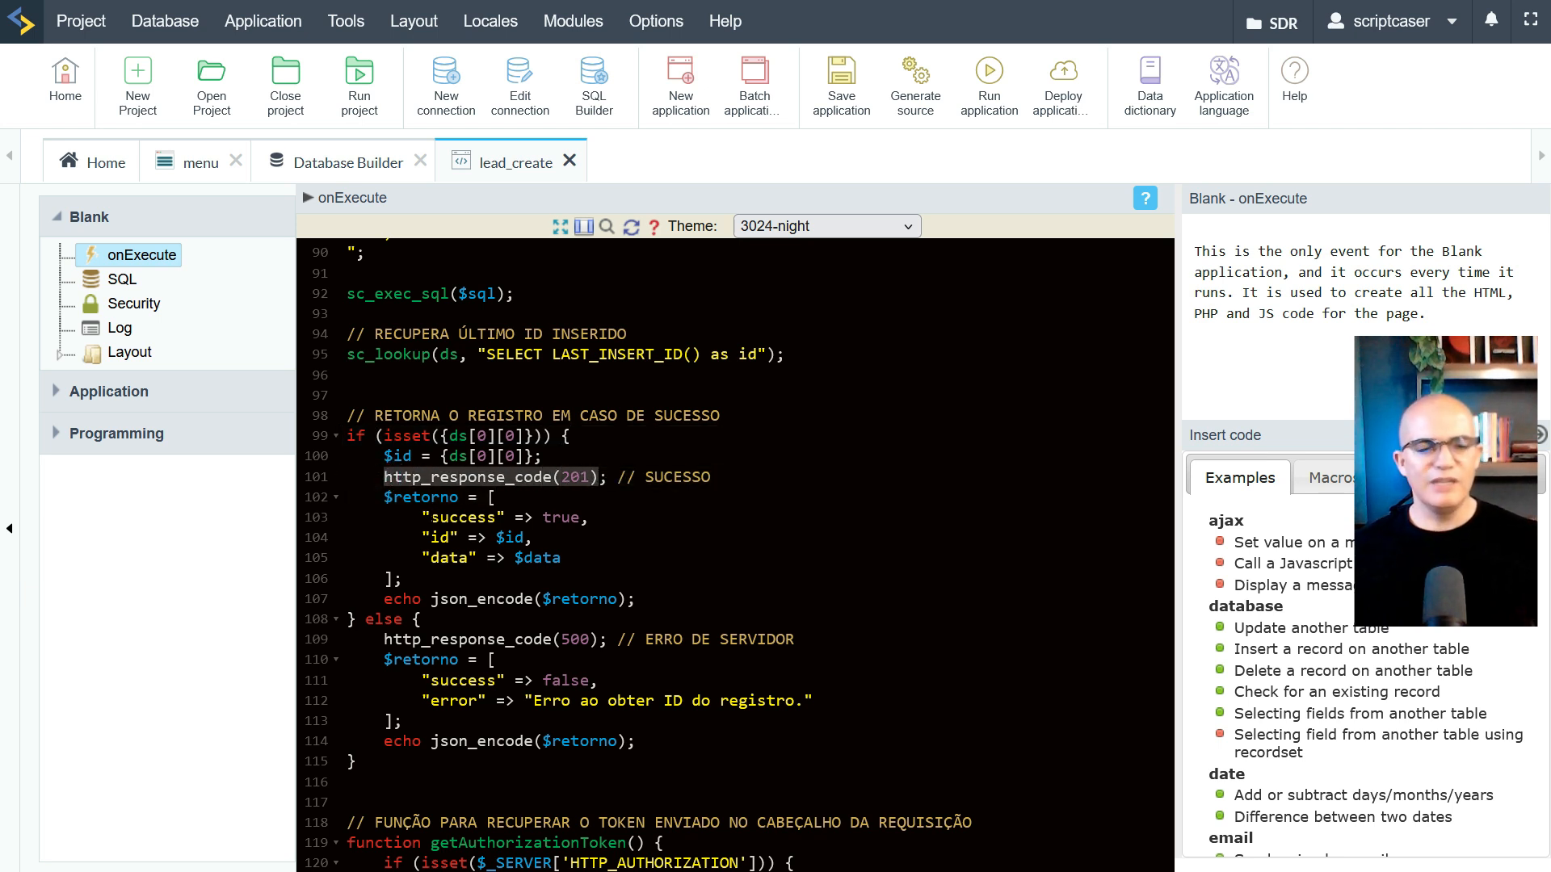
double_click(509, 537)
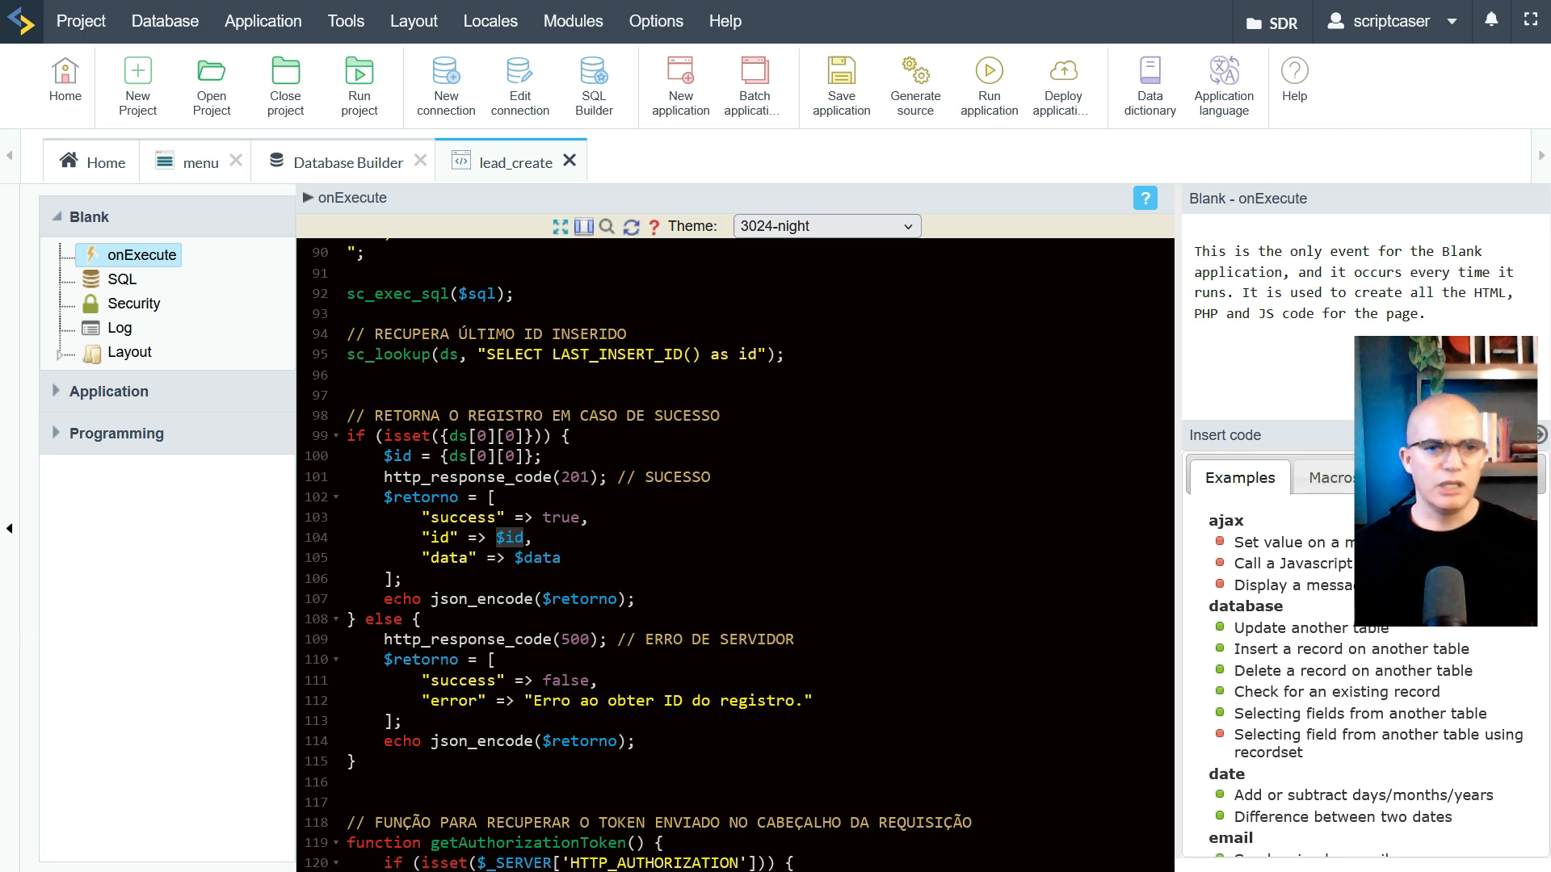
drag(384, 599, 636, 599)
click(431, 600)
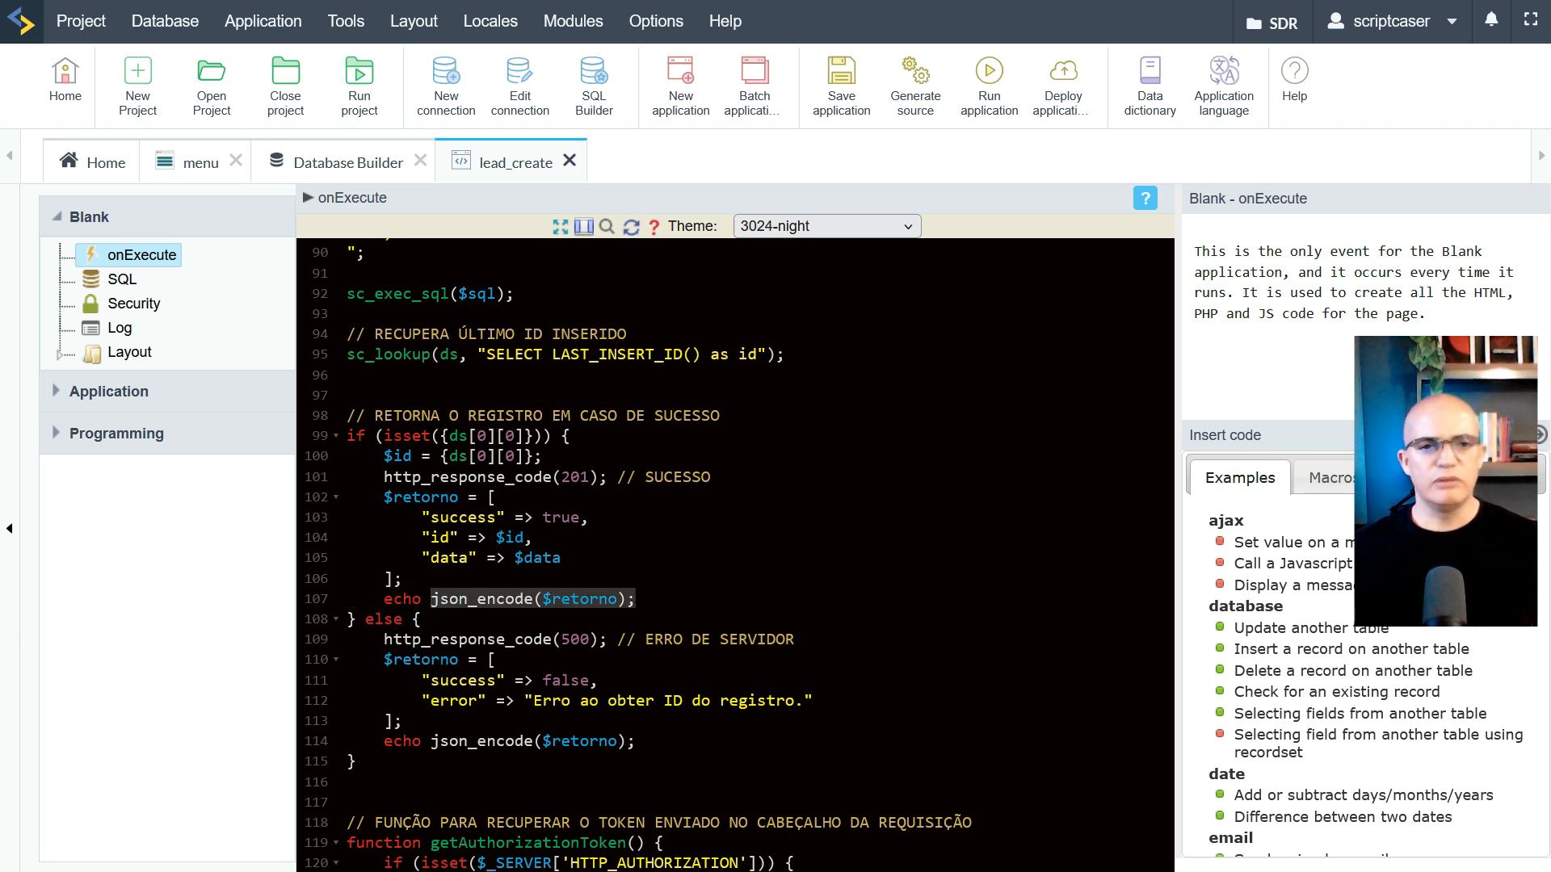
click(493, 497)
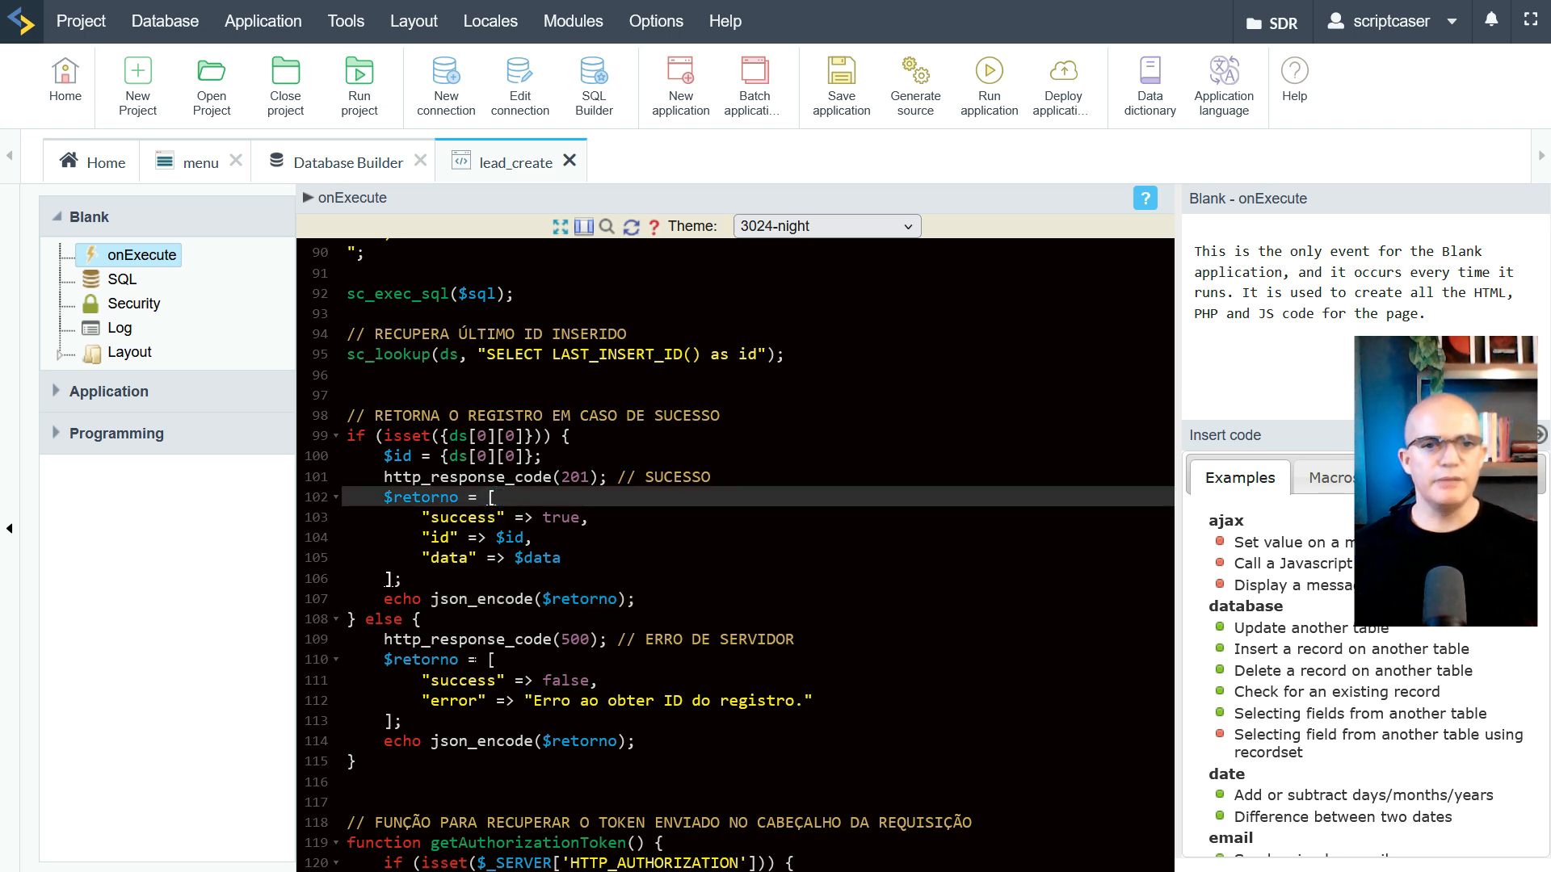
Highlight the 500 server error code and its error message about the record ID
scroll(391, 473, down, 3)
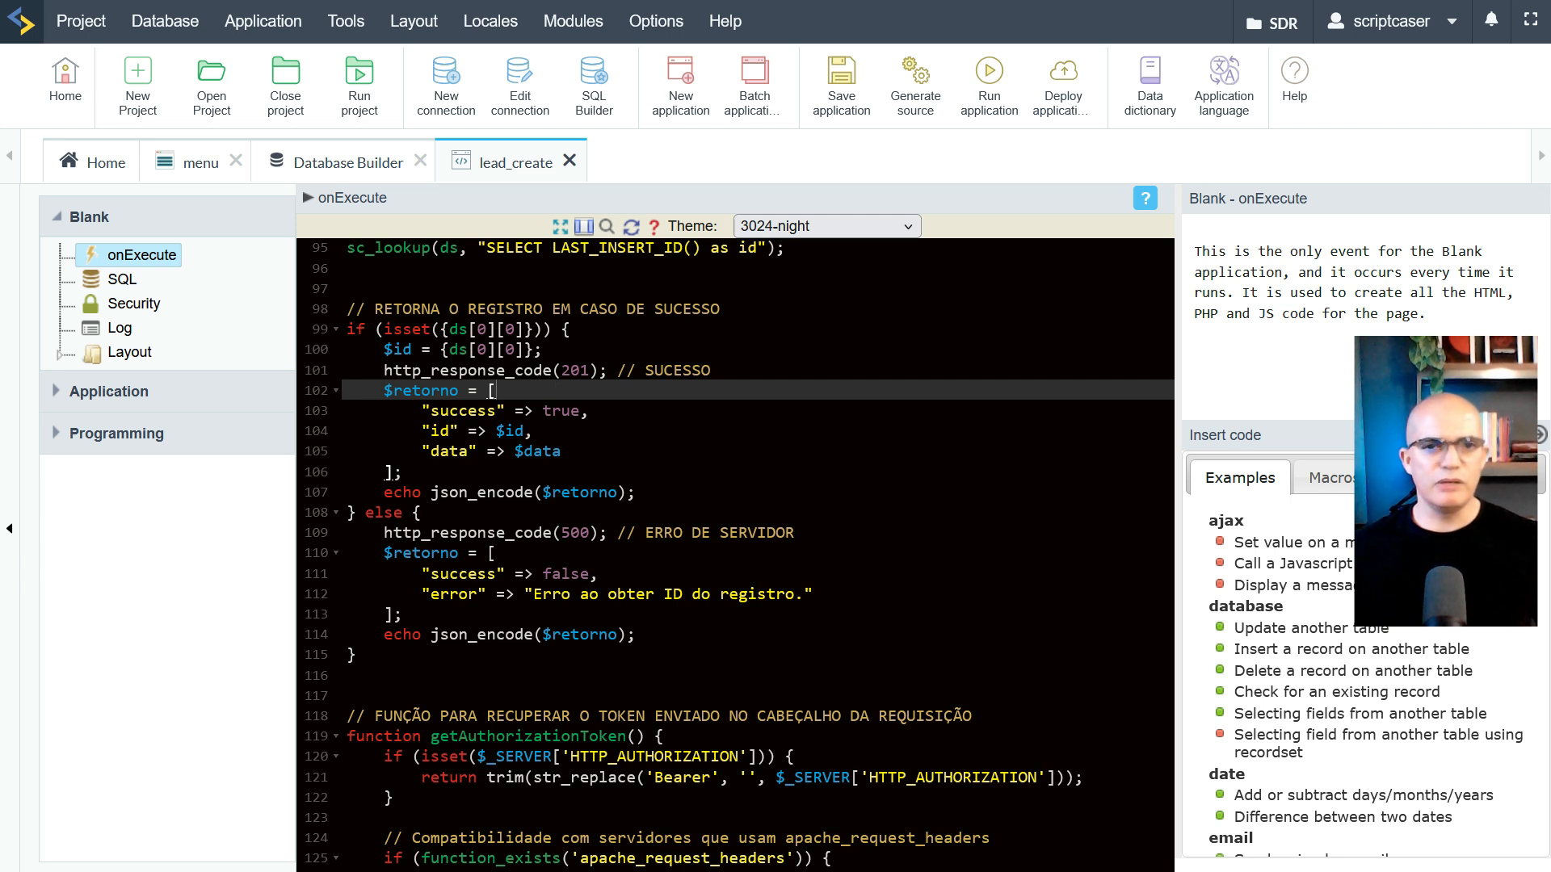
double_click(575, 532)
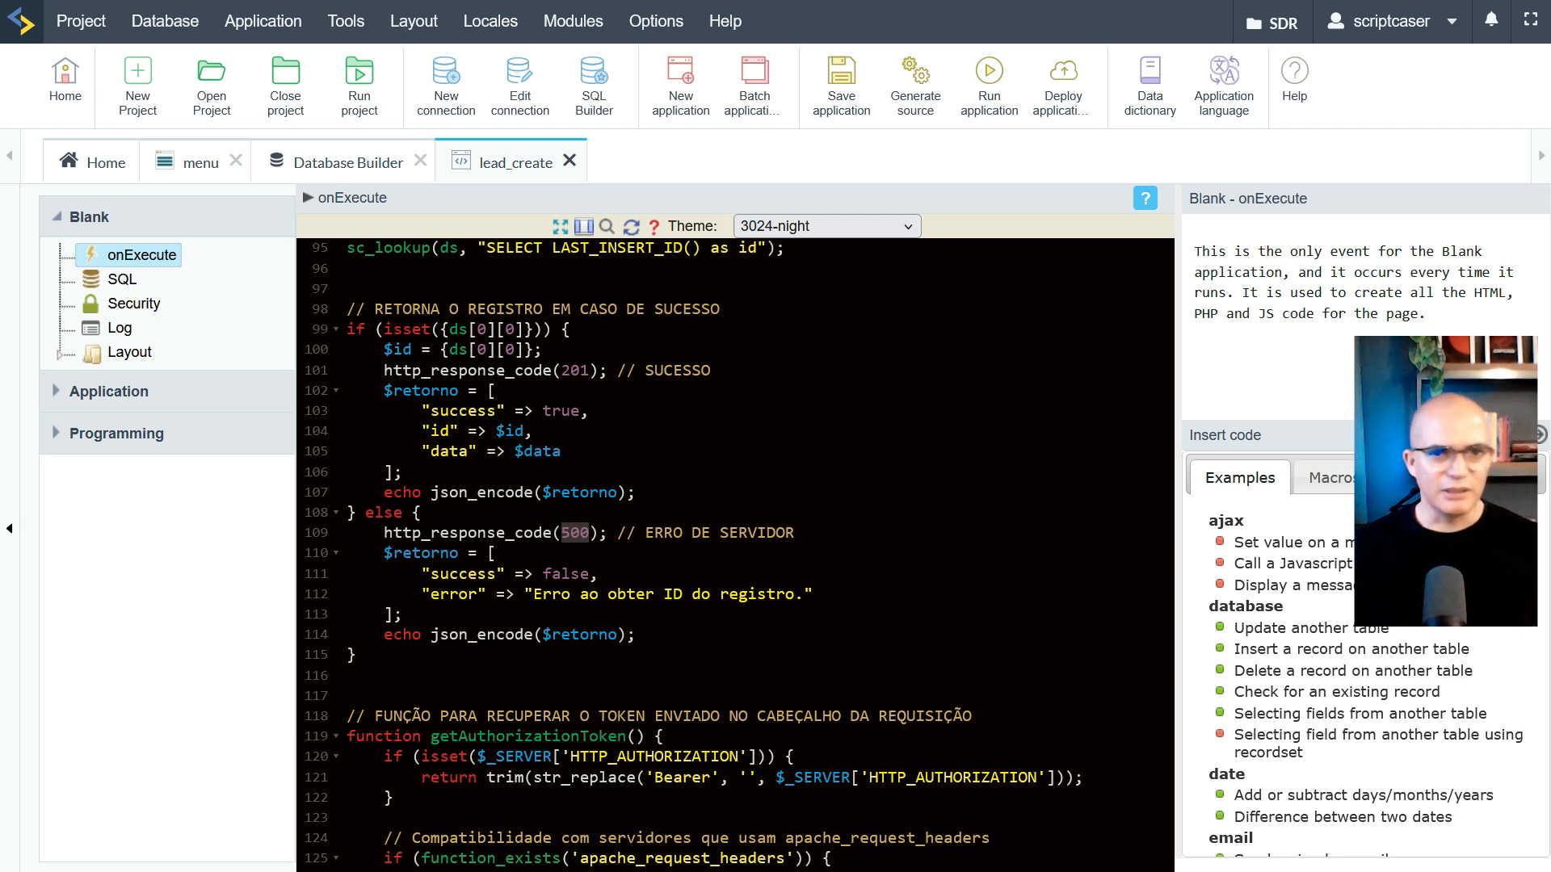
drag(533, 594, 795, 593)
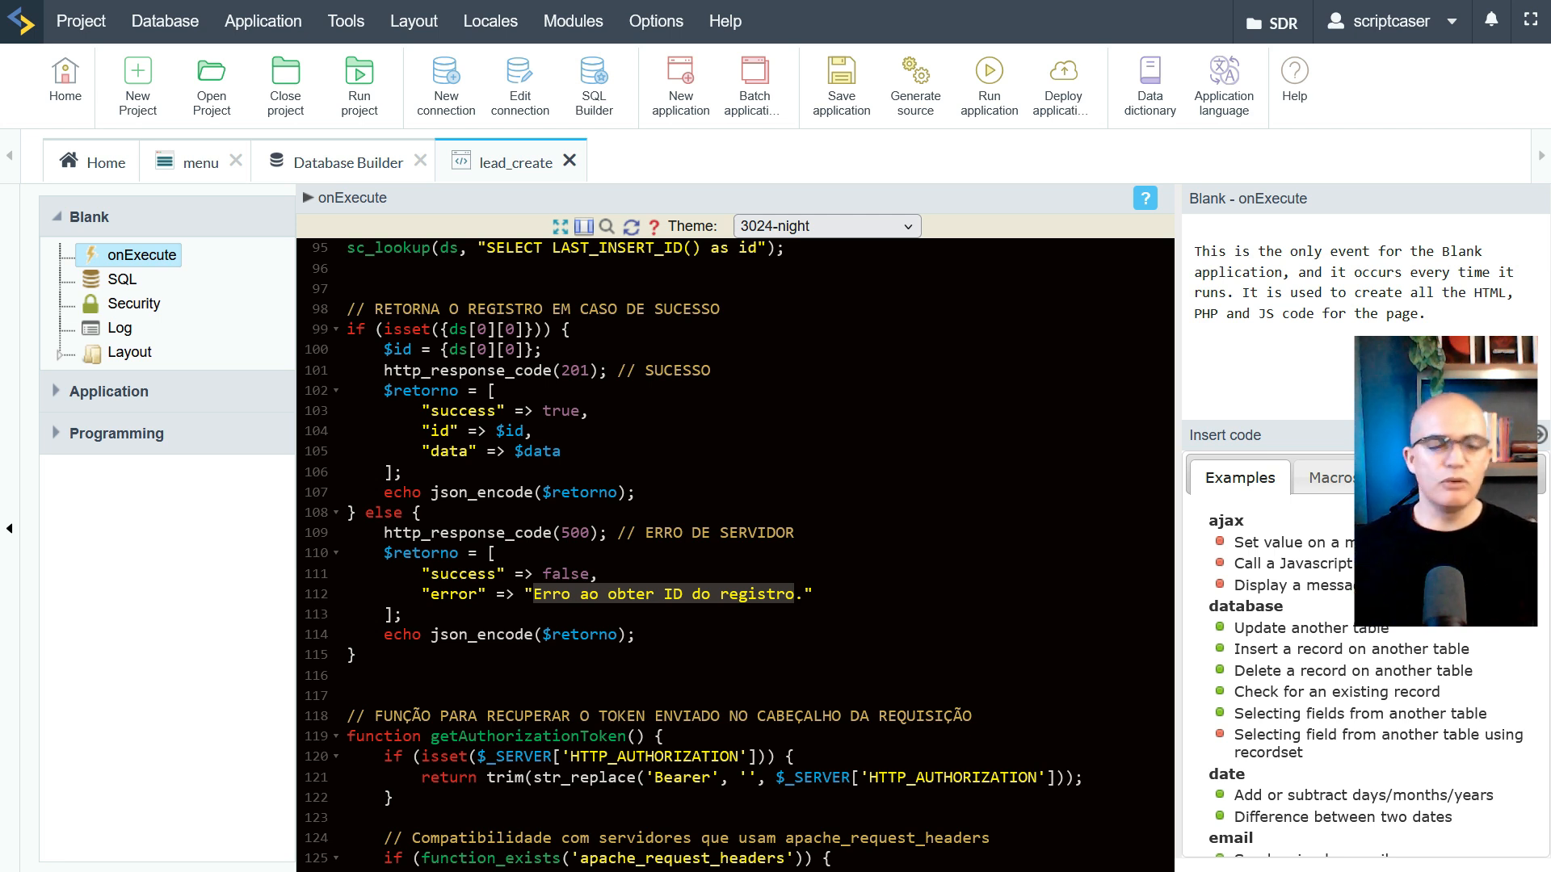
Switch to the n8n SDR workflow, whose Agent uses OpenAI Model, Postgres Chat Memory, Consulta CEP and Cadastrar Lead
scroll(735, 555, down, 3)
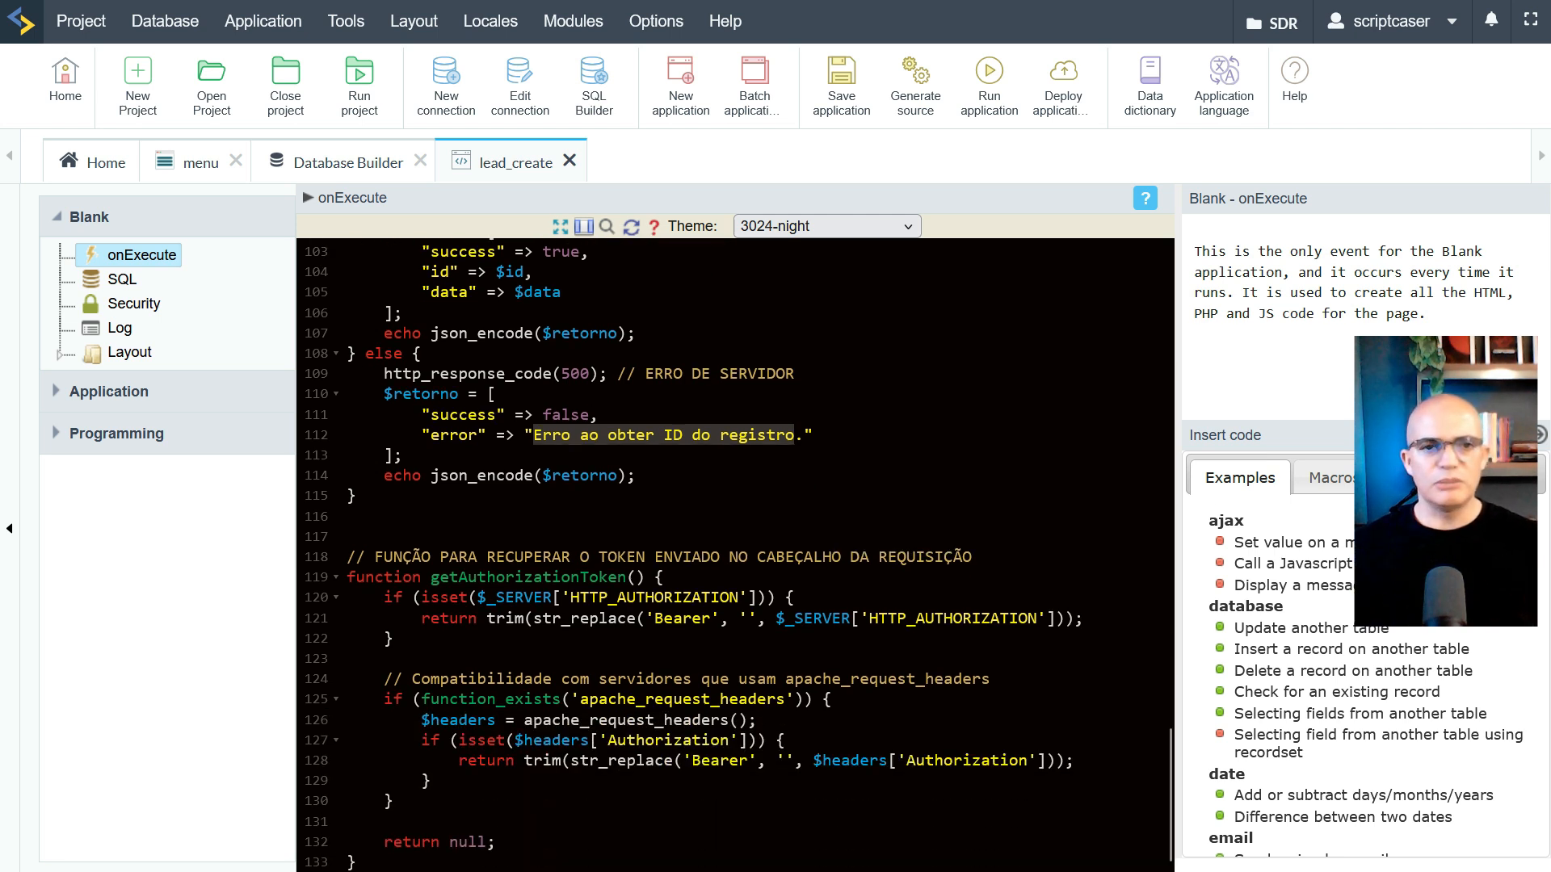
drag(347, 558, 396, 822)
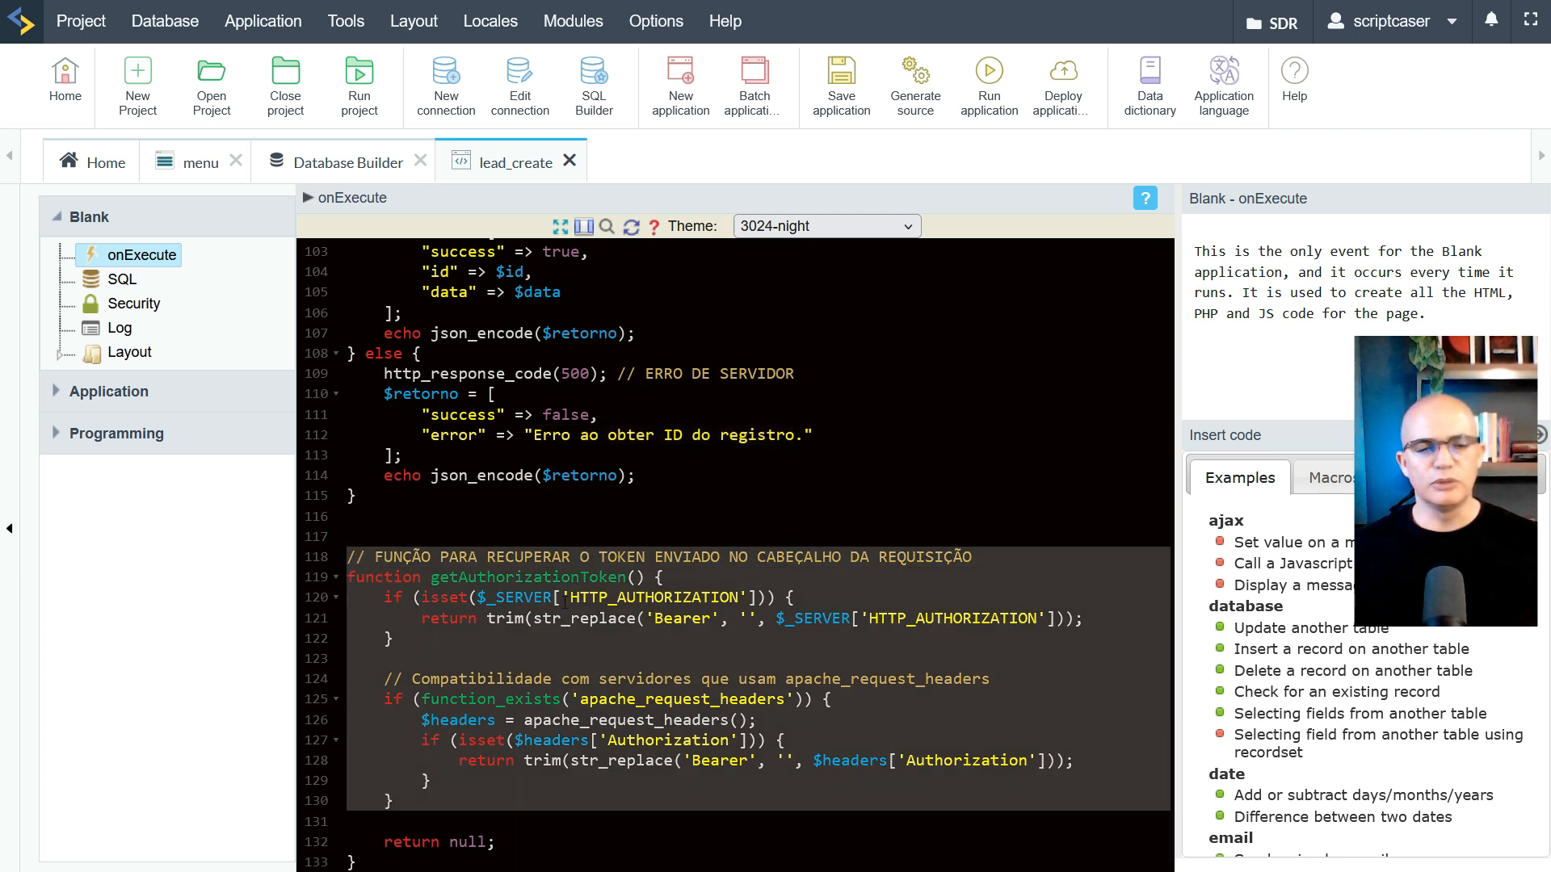
scroll(396, 822, up, 3)
scroll(736, 555, up, 3)
scroll(735, 555, down, 2)
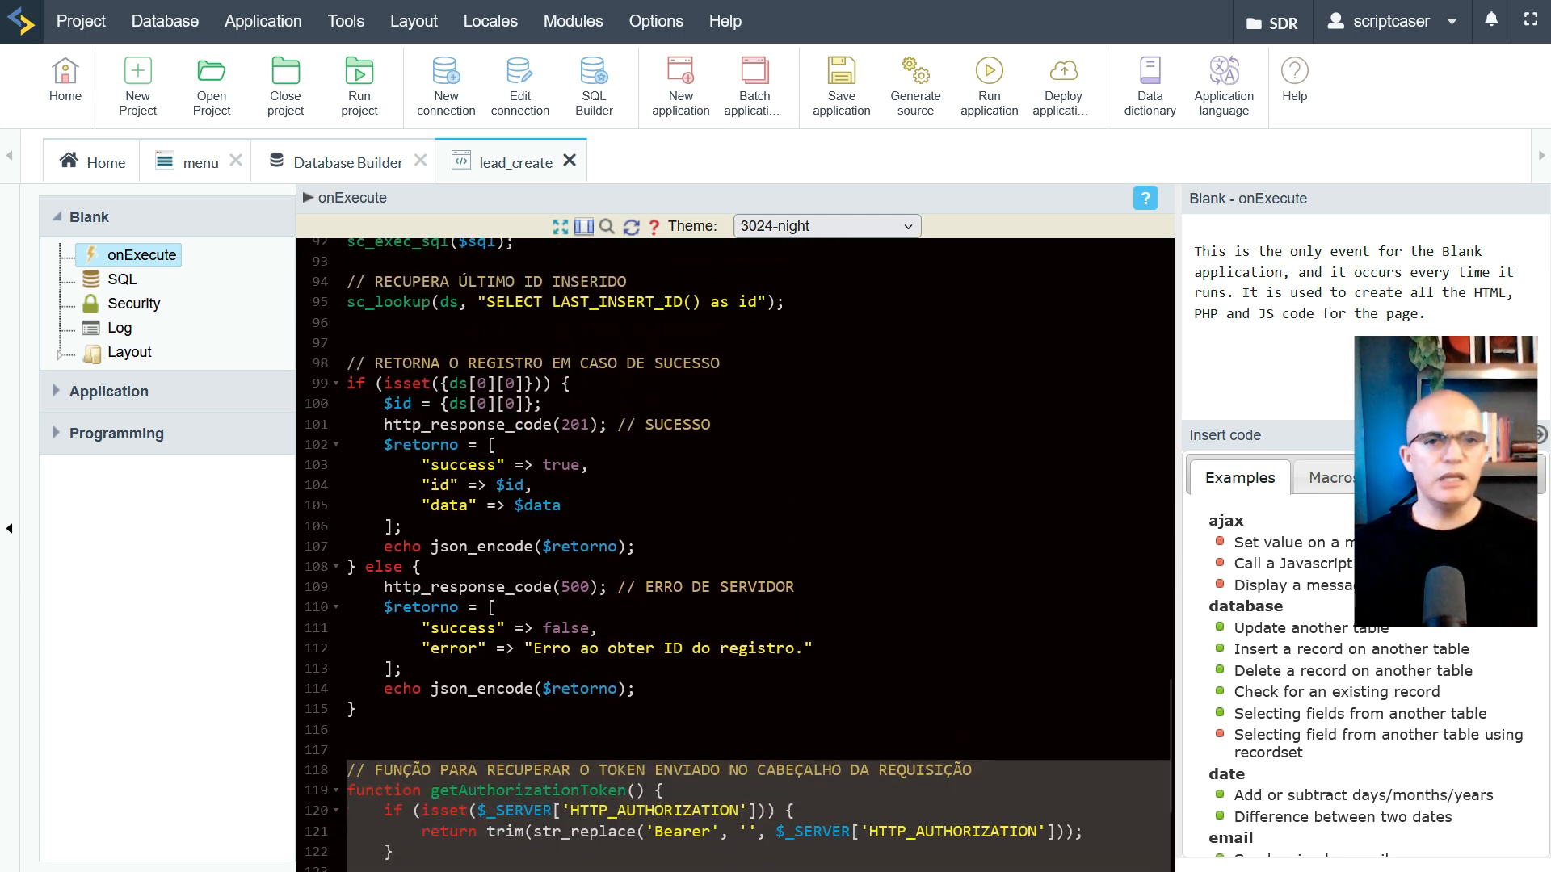
scroll(736, 555, up, 9)
scroll(517, 566, up, 5)
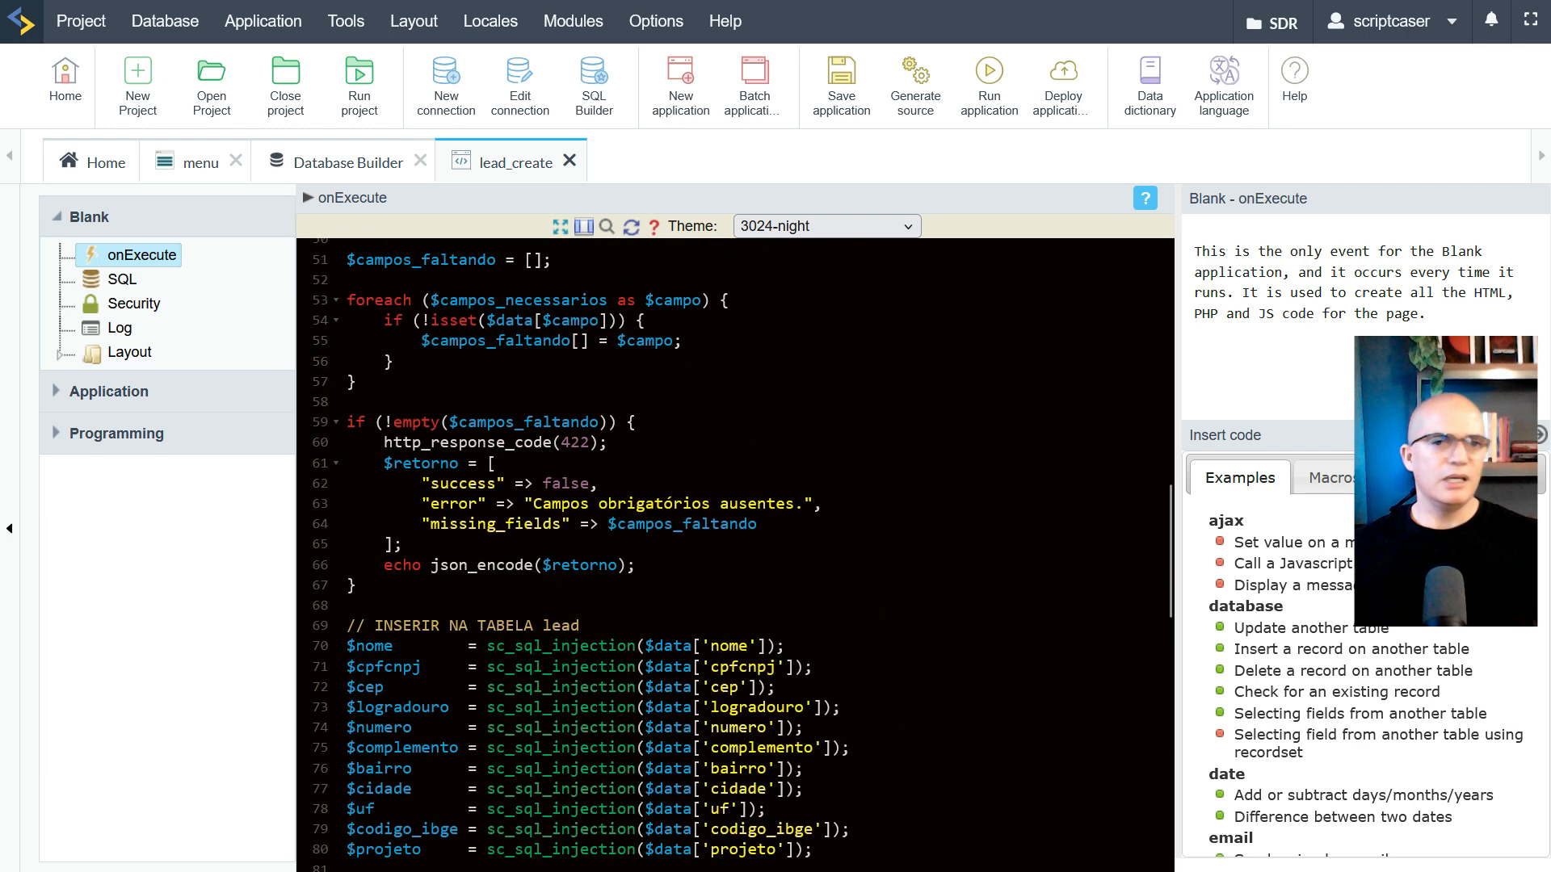
scroll(517, 566, down, 9)
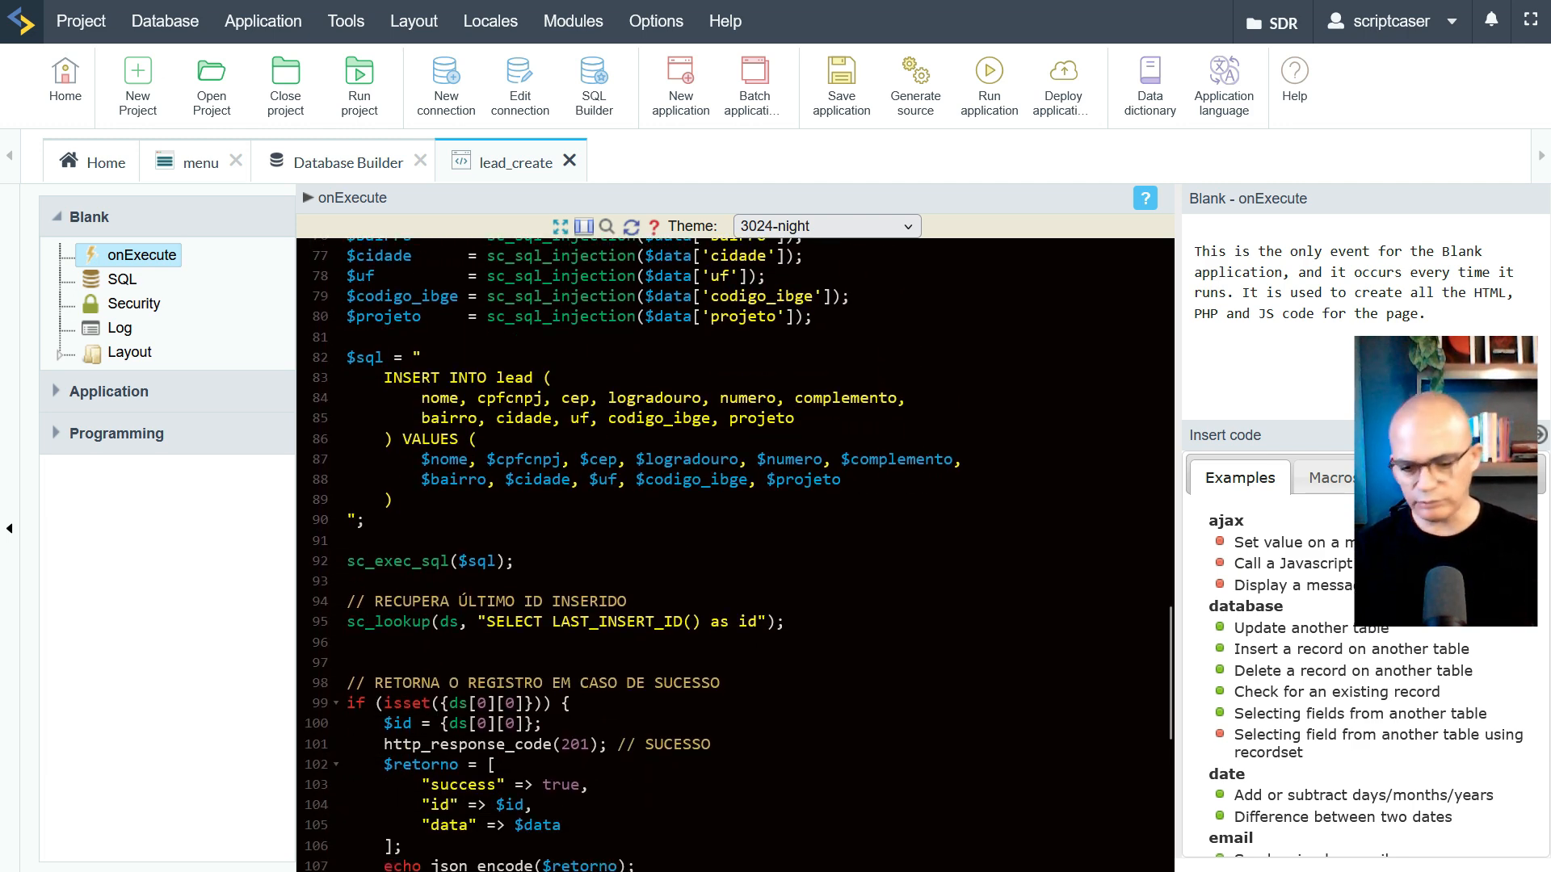
key(ctrl+Tab)
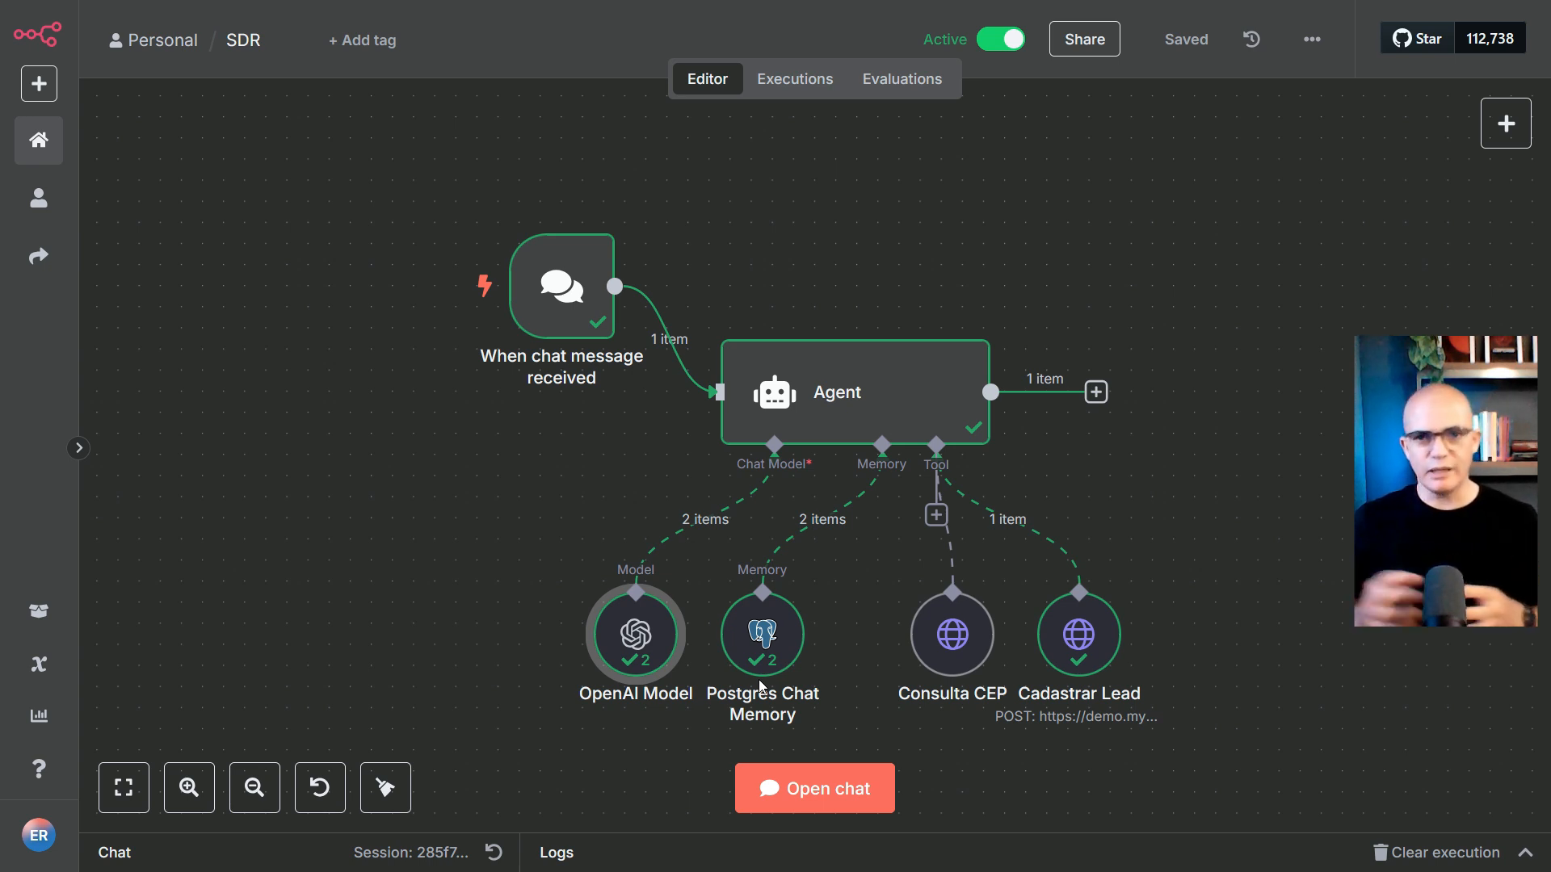
mouse_move(790, 680)
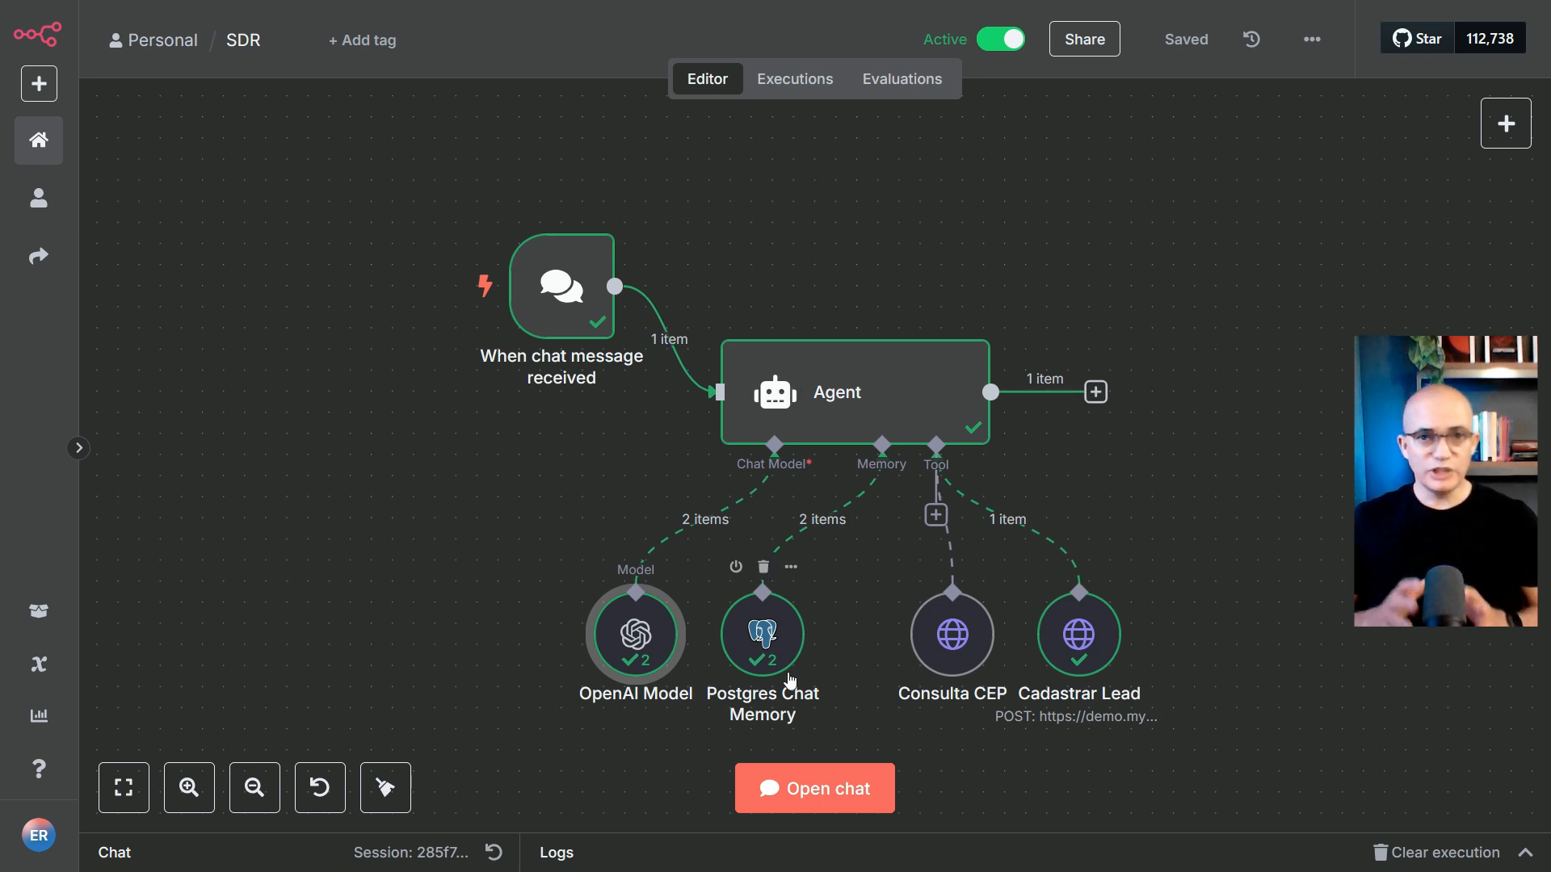